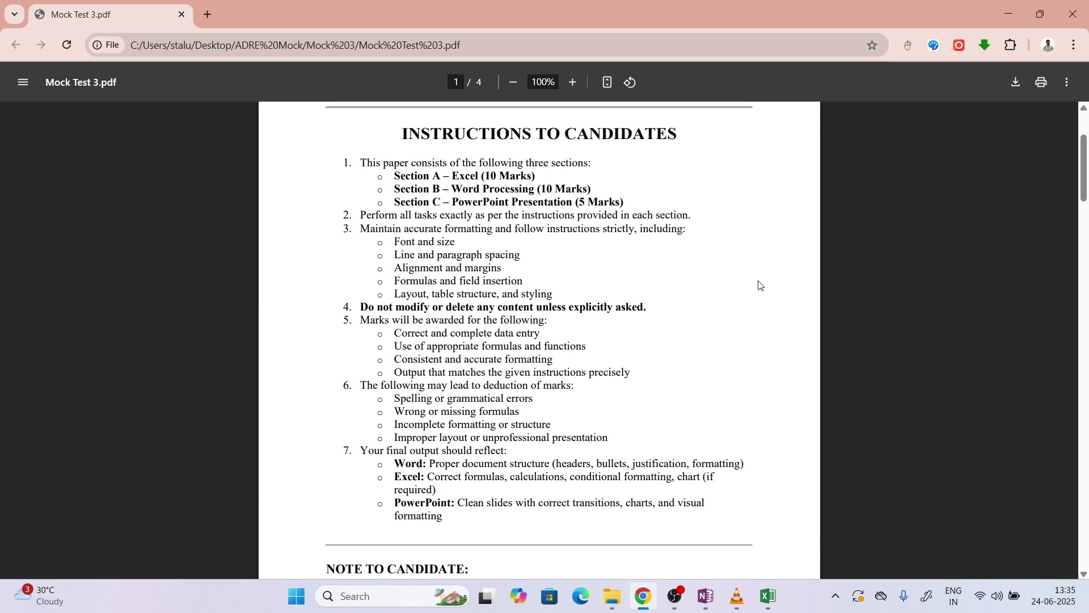
Scroll the Mock Test 3 PDF down to page 2, Section A – Excel, with its training table
{"action": "scroll", "coordinate": [760, 285], "scroll_direction": "down", "scroll_amount": 5}
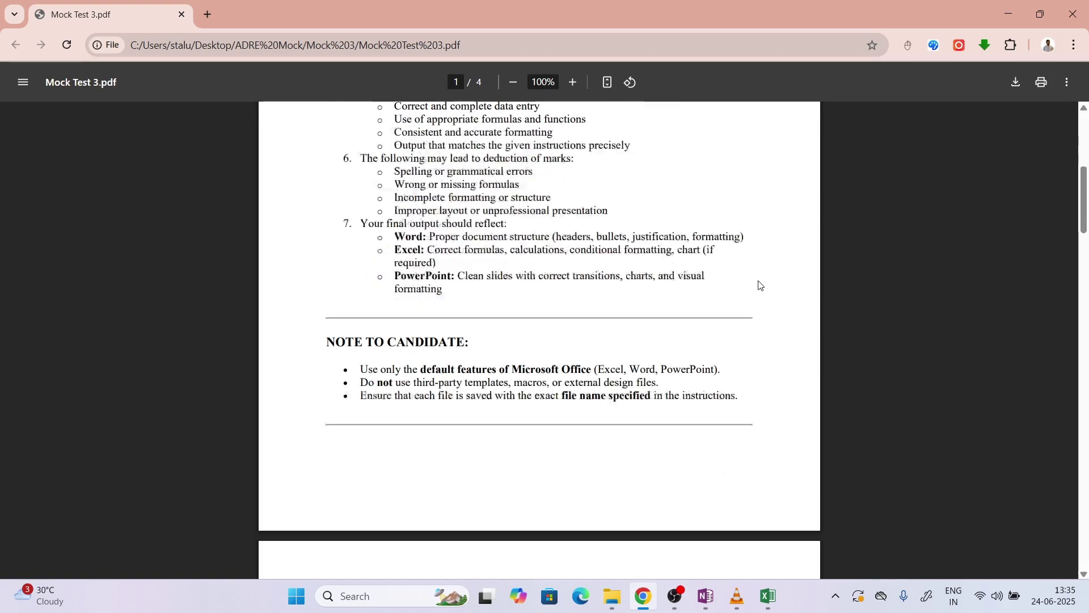
{"action": "scroll", "coordinate": [761, 285], "scroll_direction": "down", "scroll_amount": 7}
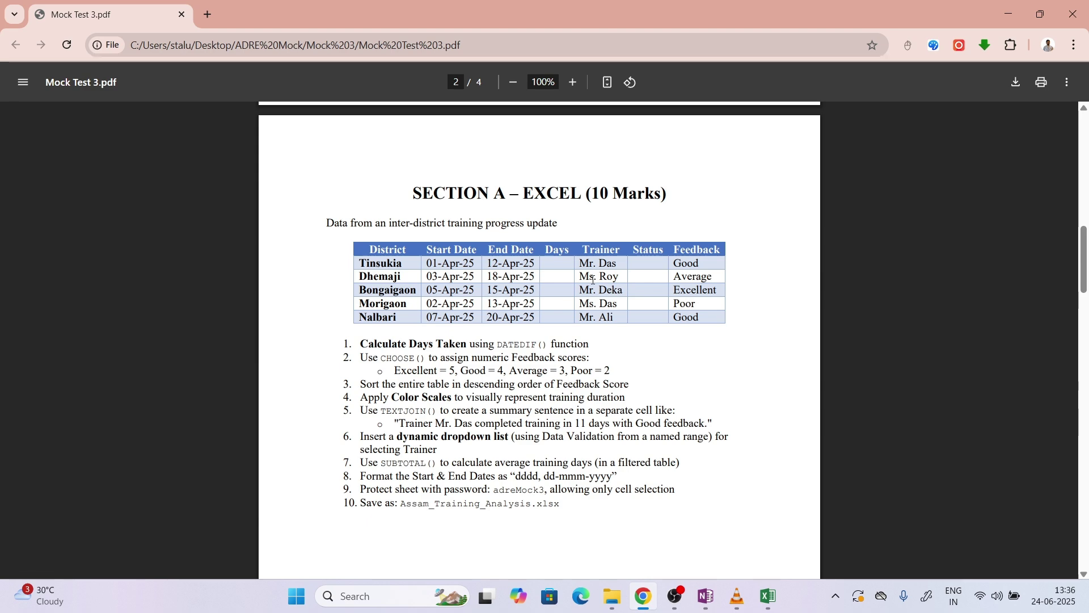
In Excel's Book1, select the training table A1:G6, check it against the PDF, then pick scratch cell J2
{"action": "left_click", "coordinate": [768, 596]}
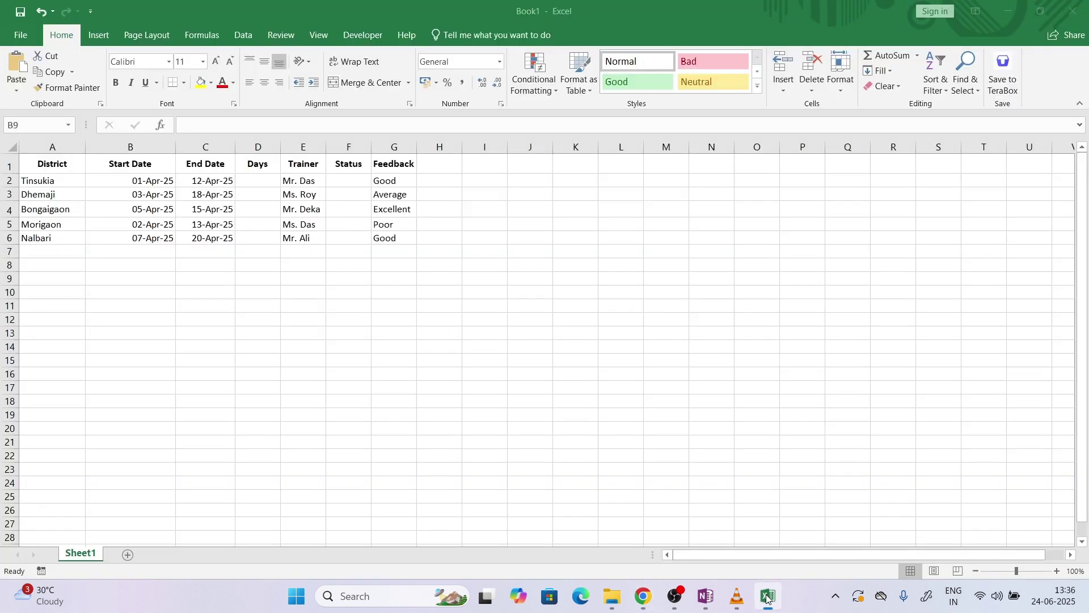
{"action": "left_click_drag", "start_coordinate": [395, 244], "coordinate": [46, 171]}
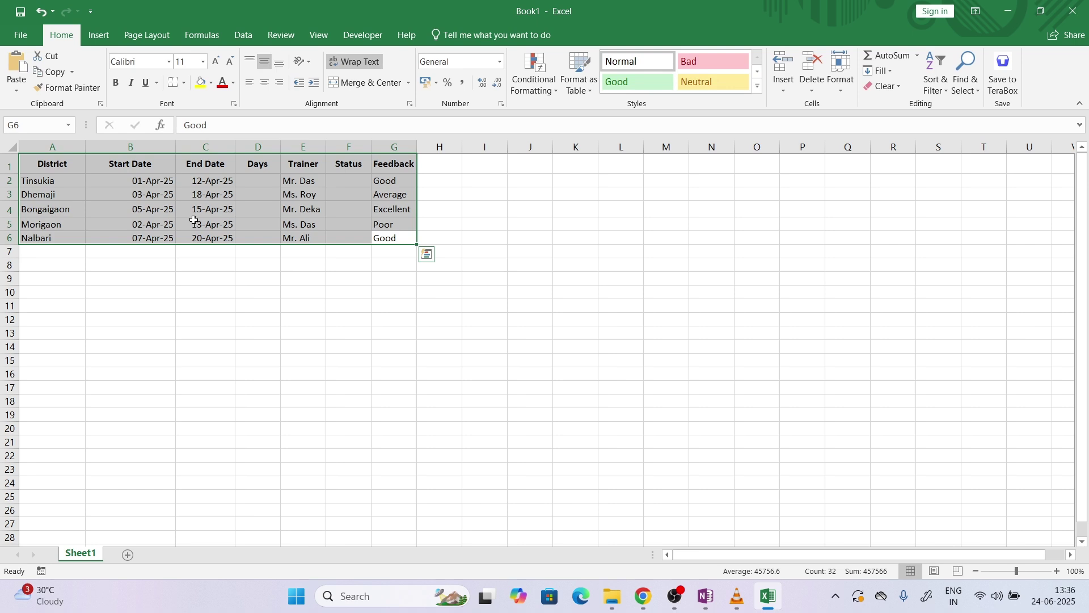
{"action": "left_click", "coordinate": [639, 592]}
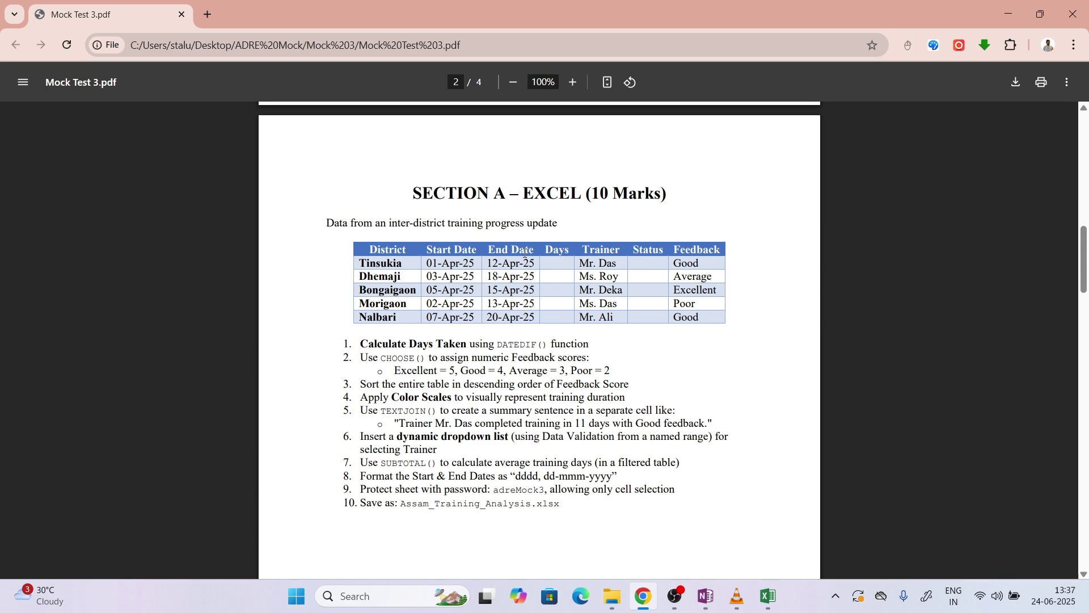
{"action": "left_click", "coordinate": [770, 596]}
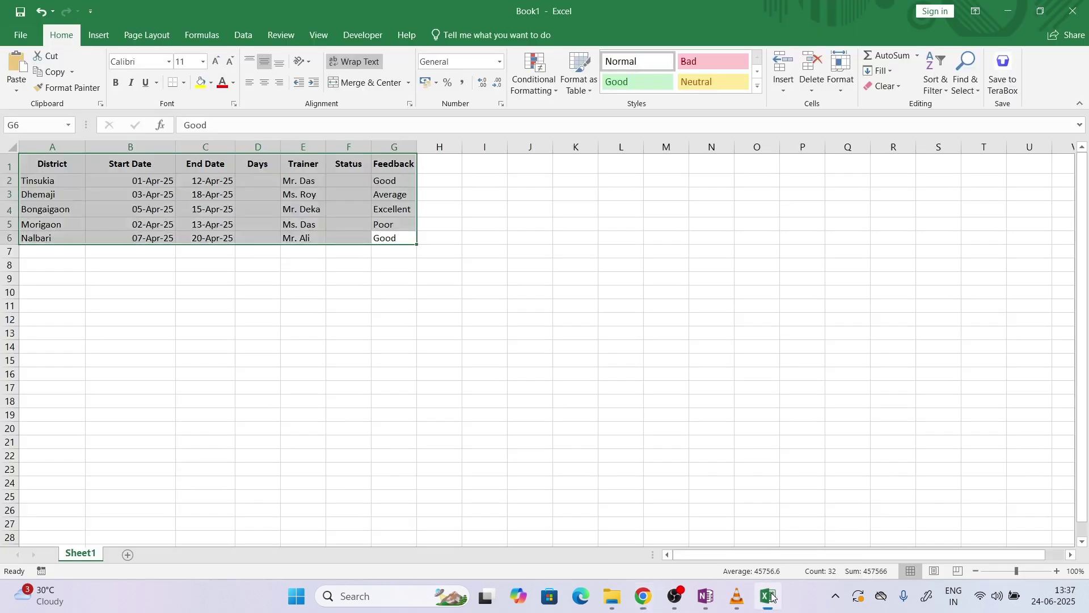
{"action": "left_click", "coordinate": [532, 185]}
In J2, try =sum, count and vl, then leave 'datedif' as plain text without an equals sign
{"action": "double_click", "coordinate": [533, 182]}
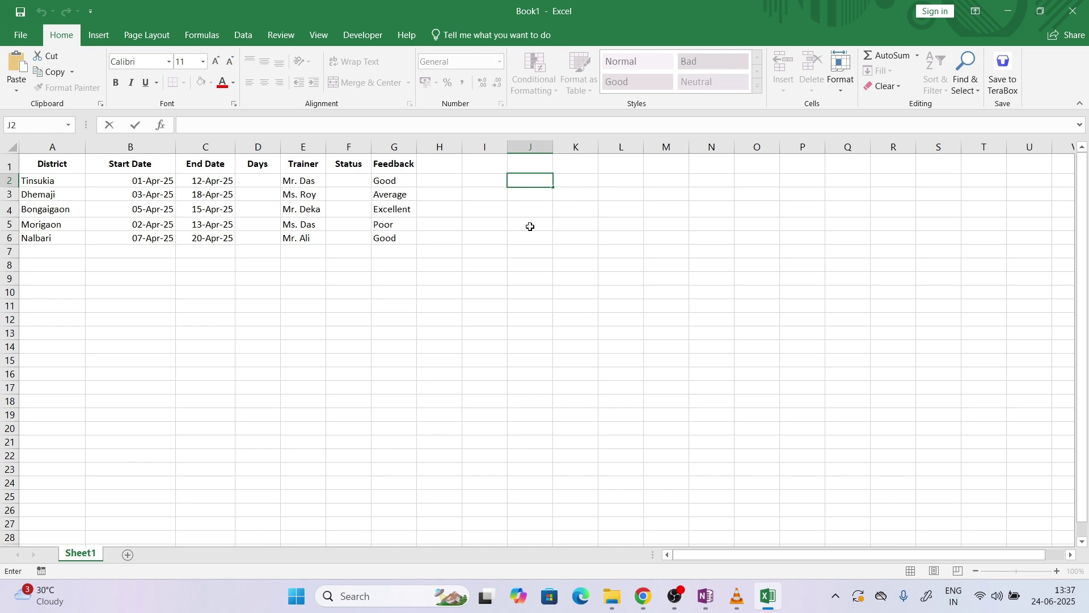
{"action": "type", "text": "=sum"}
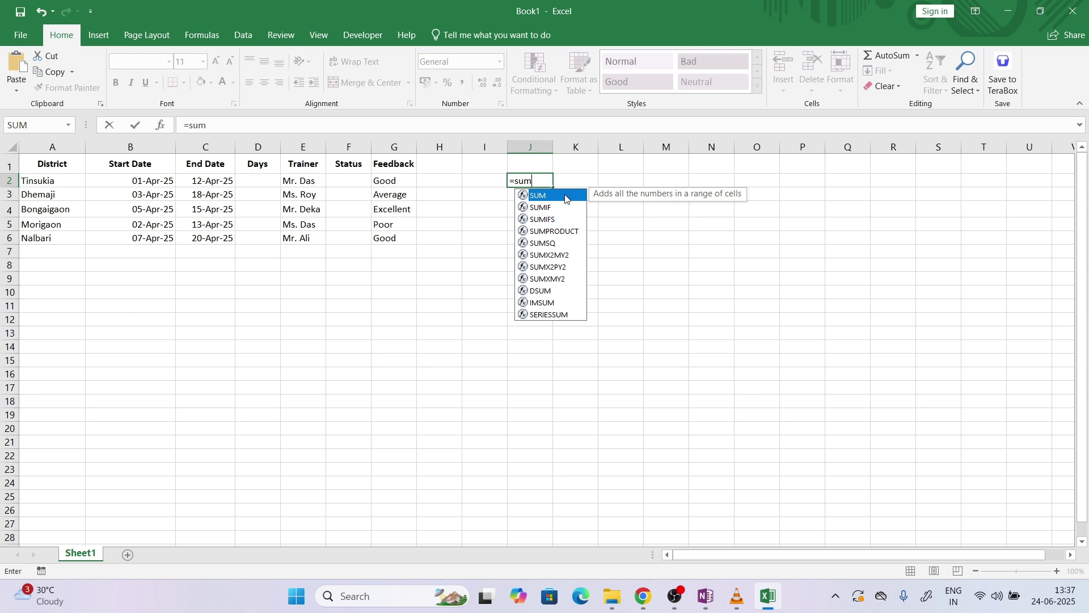
{"action": "key", "text": "BackSpace"}
{"action": "key", "text": "BackSpace"}
{"action": "key", "text": "BackSpace"}
{"action": "type", "text": "count"}
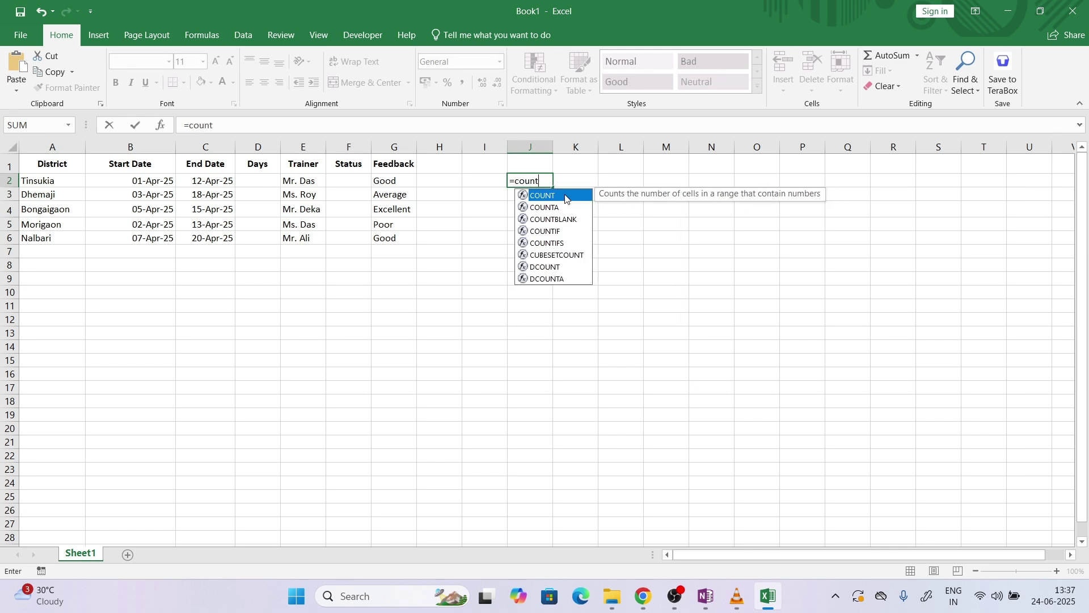
{"action": "key", "text": "BackSpace"}
{"action": "key", "text": "BackSpace"}
{"action": "key", "text": "BackSpace"}
{"action": "key", "text": "BackSpace"}
{"action": "key", "text": "BackSpace"}
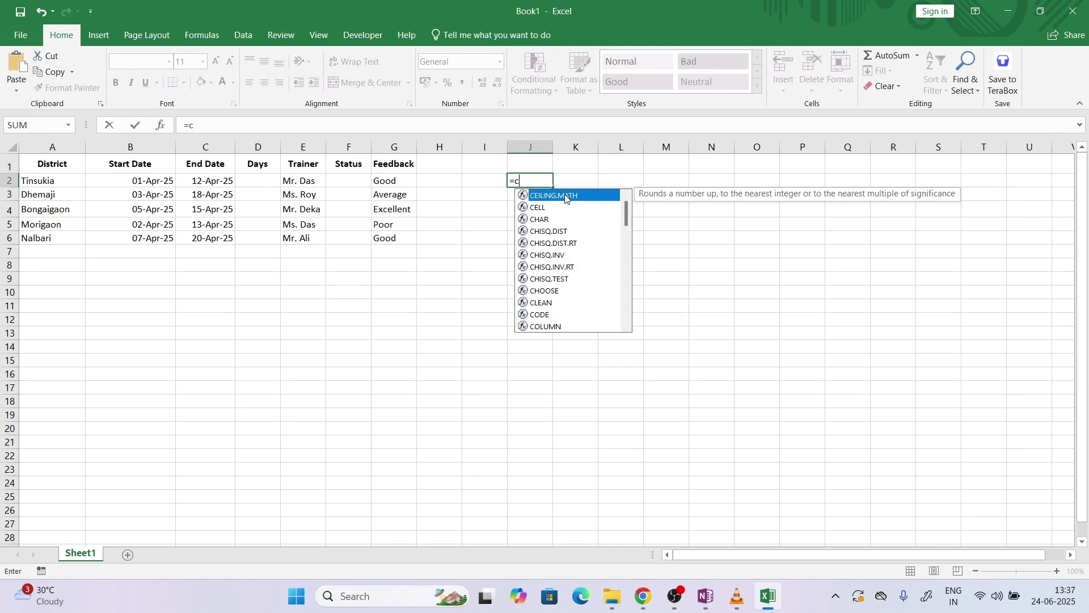
{"action": "type", "text": "vl"}
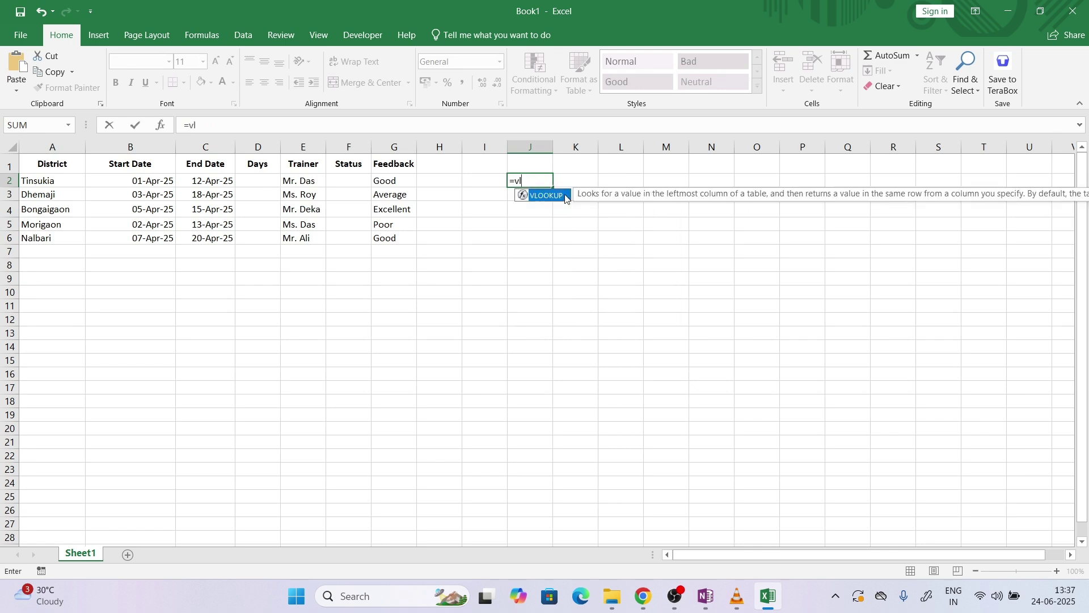
{"action": "key", "text": "BackSpace"}
{"action": "key", "text": "BackSpace"}
{"action": "type", "text": "date"}
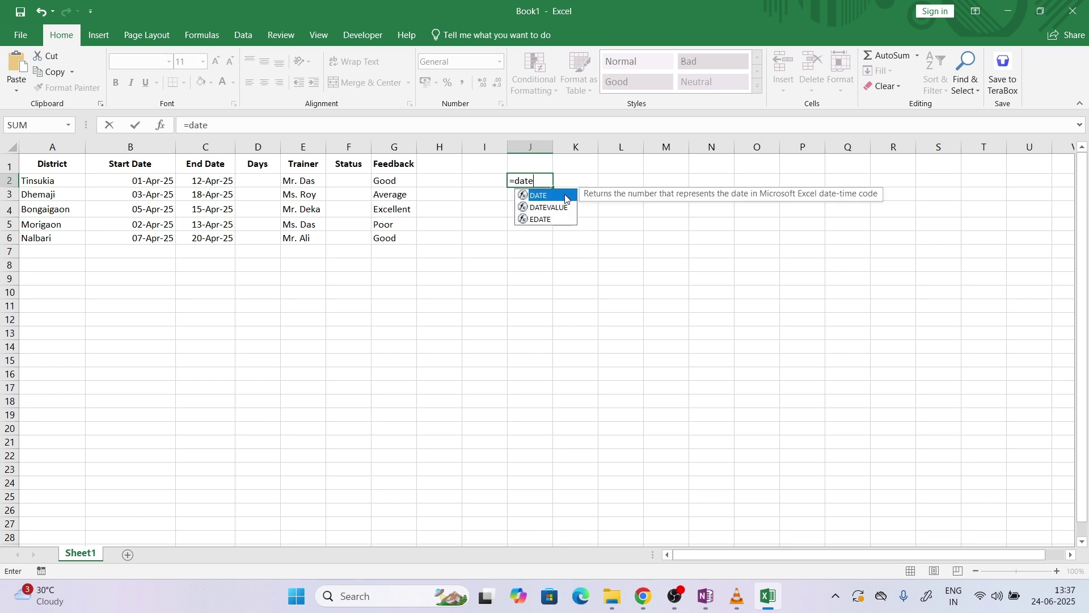
{"action": "type", "text": "dif"}
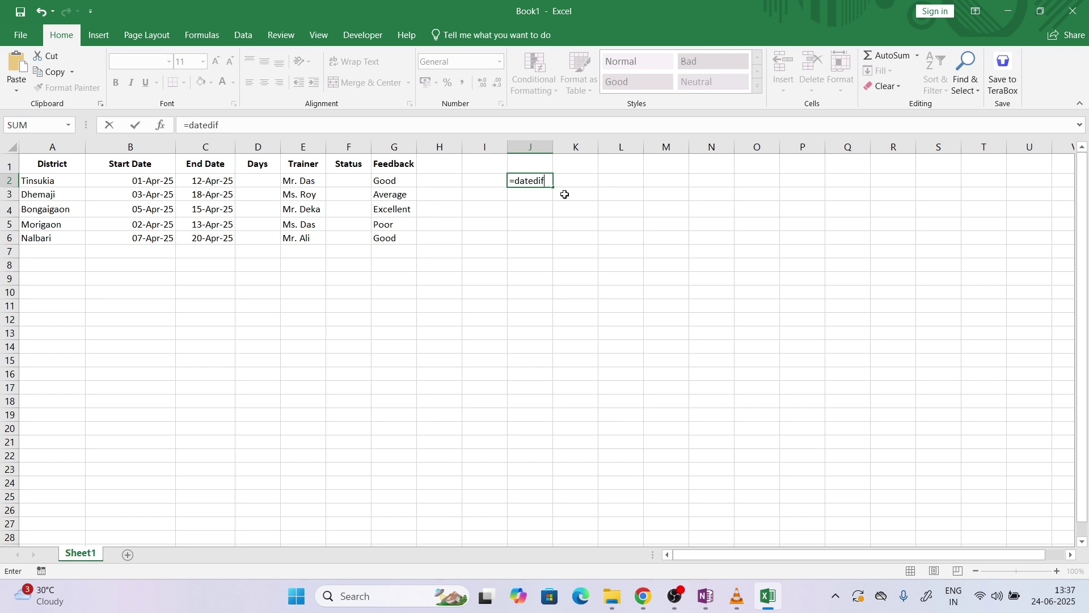
{"action": "left_click", "coordinate": [512, 181]}
{"action": "key", "text": "BackSpace"}
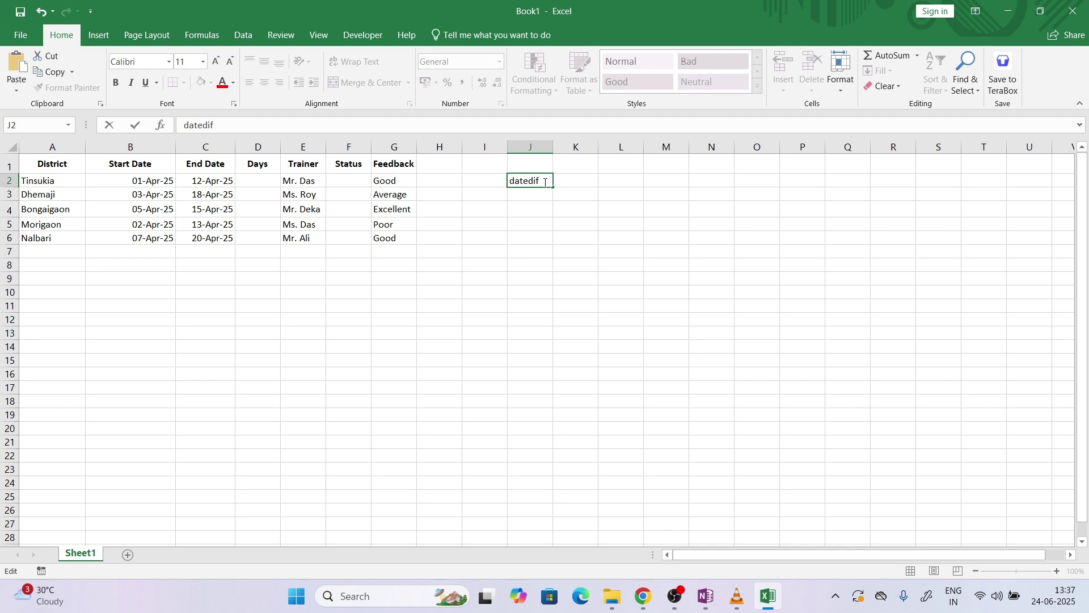
Complete J2 as 'datedif(start_date,end_date,placeholder)', widening column J and fixing the 'ennd_date' typo
{"action": "type", "text": "(start_date,ennd"}
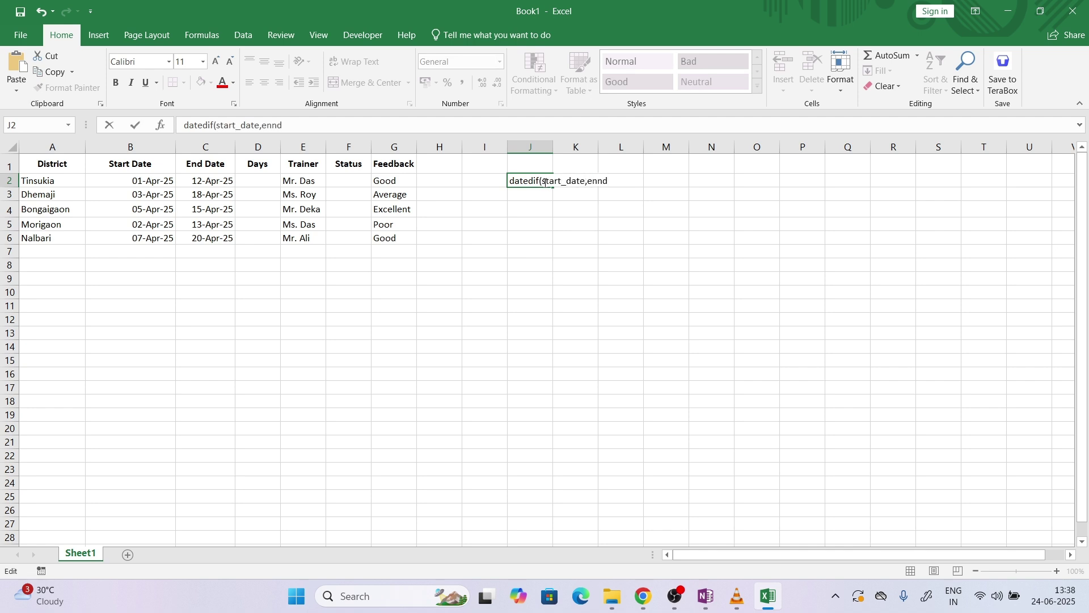
{"action": "type", "text": "_date,placeholde"}
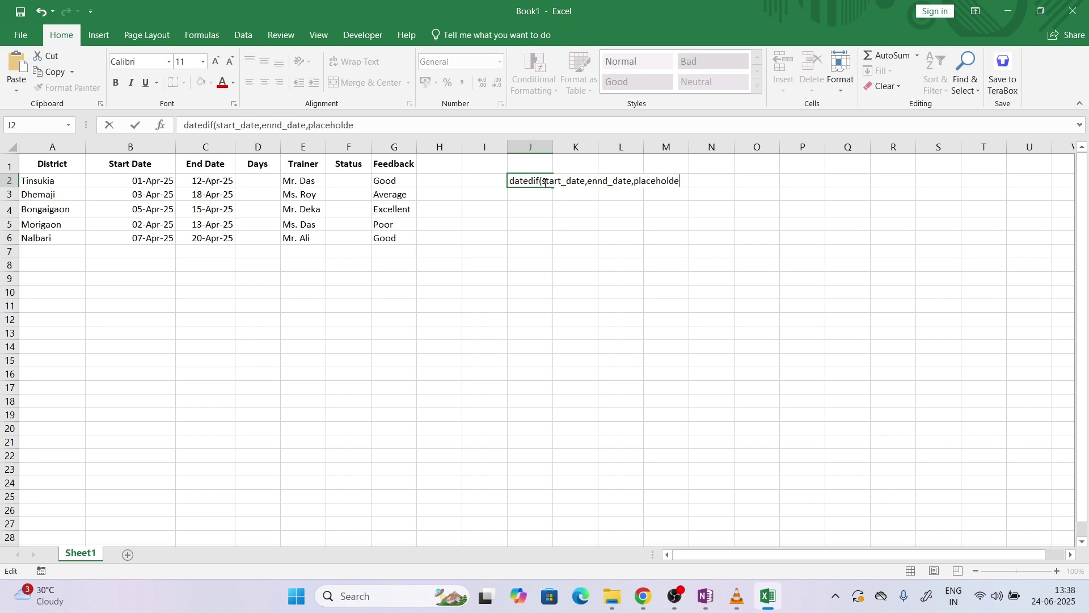
{"action": "type", "text": "r)"}
{"action": "left_click", "coordinate": [549, 238]}
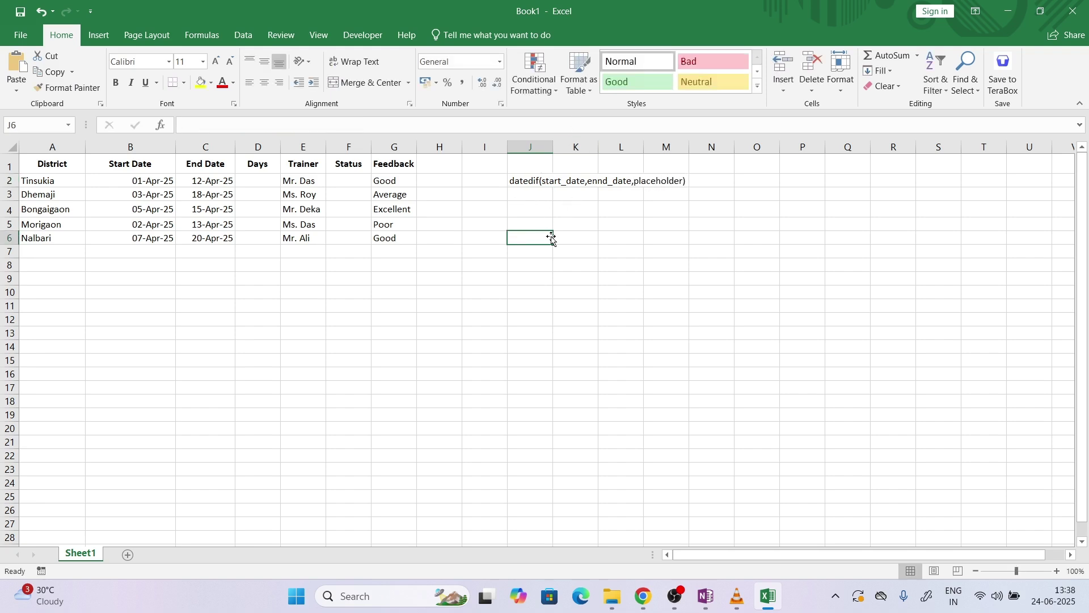
{"action": "double_click", "coordinate": [556, 144]}
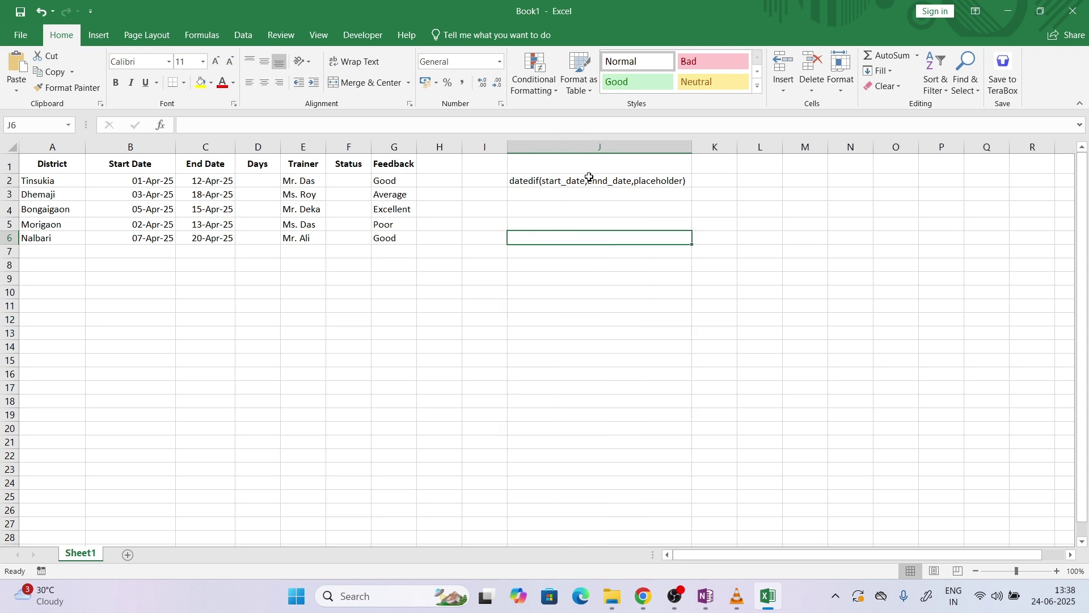
{"action": "double_click", "coordinate": [601, 181]}
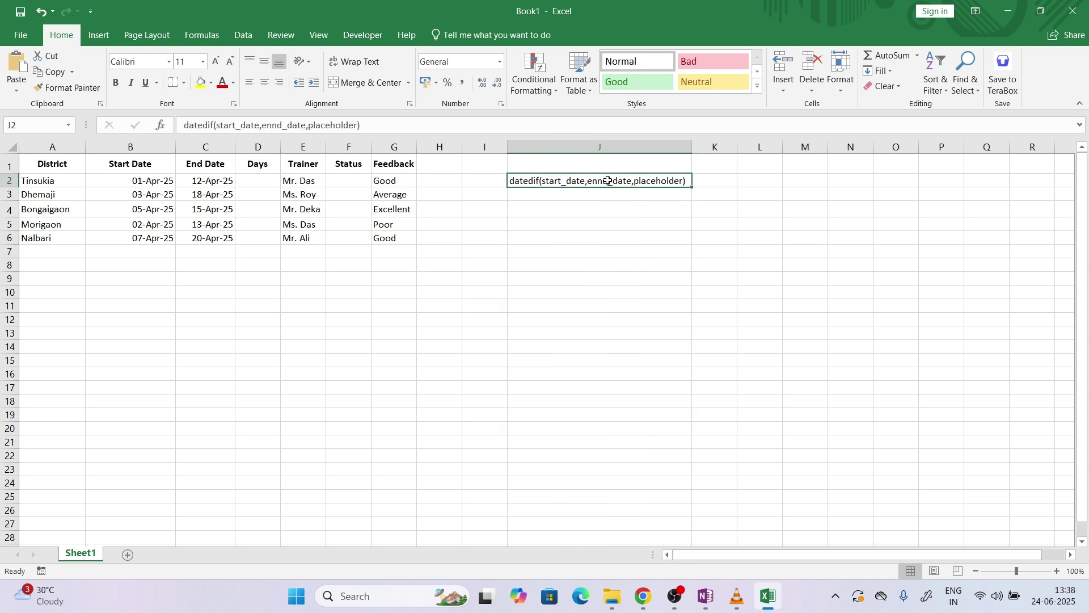
{"action": "key", "text": "BackSpace"}
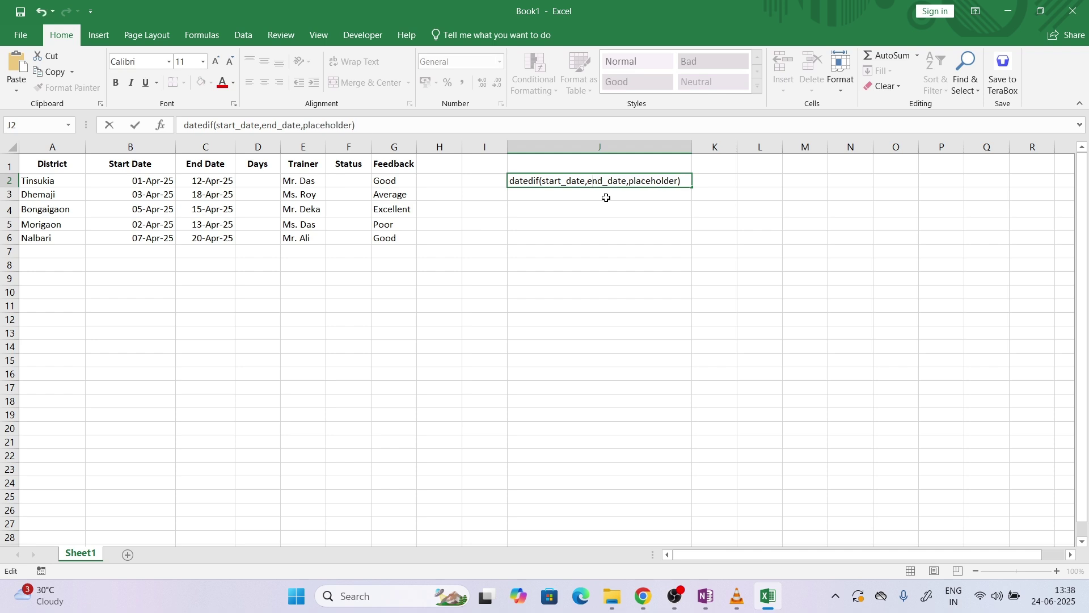
{"action": "key", "text": "Return"}
{"action": "key", "text": "Return"}
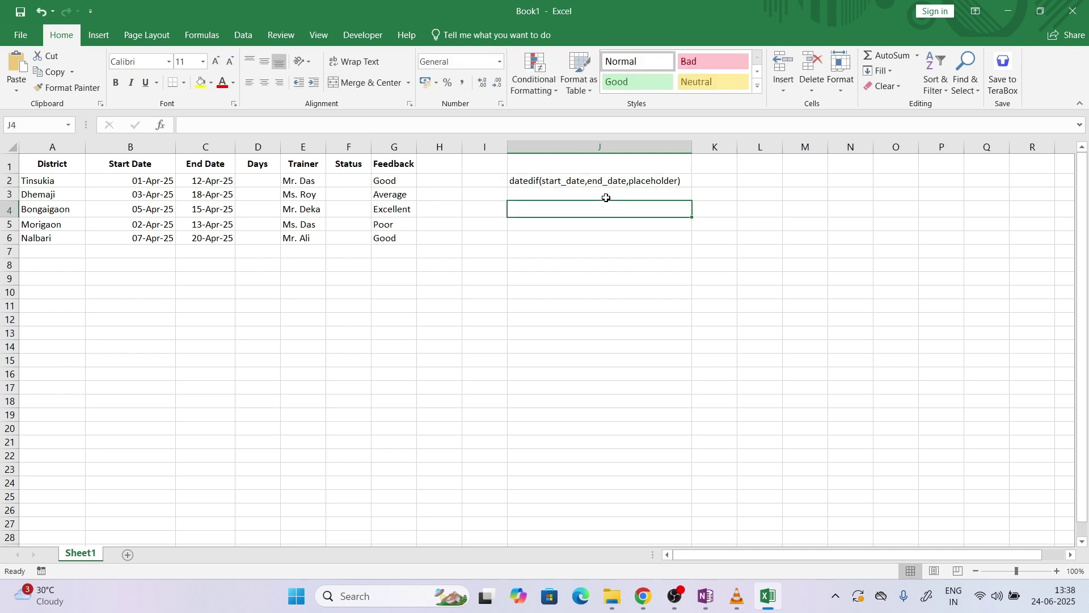
List the DATEDIF unit codes D, M, Y, YM and MD in J4:J8
{"action": "type", "text": "D"}
{"action": "key", "text": "Return"}
{"action": "type", "text": "M"}
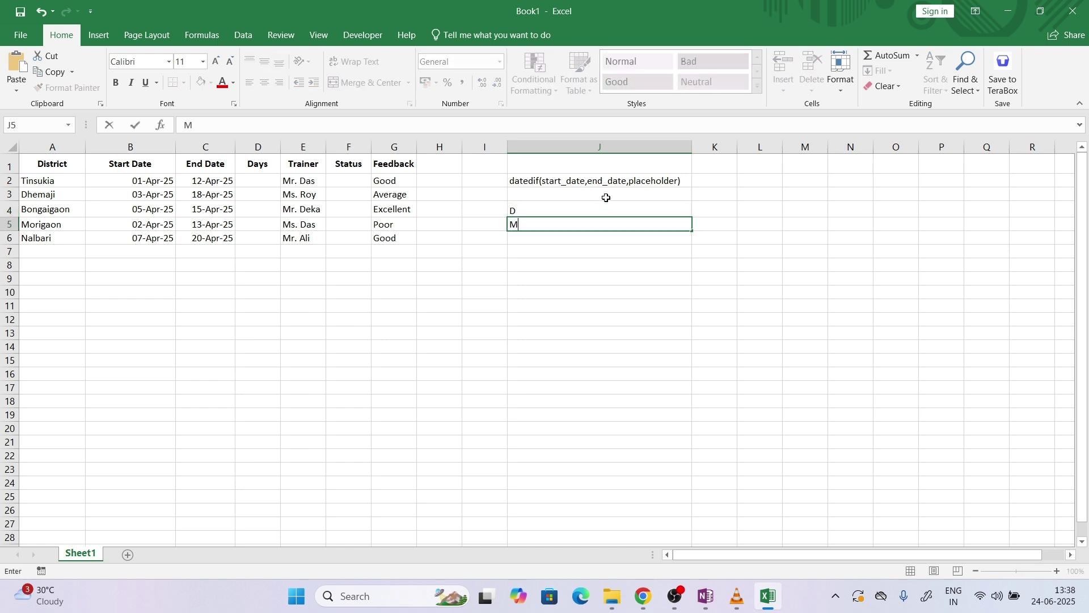
{"action": "key", "text": "Return"}
{"action": "type", "text": "Y"}
{"action": "key", "text": "Return"}
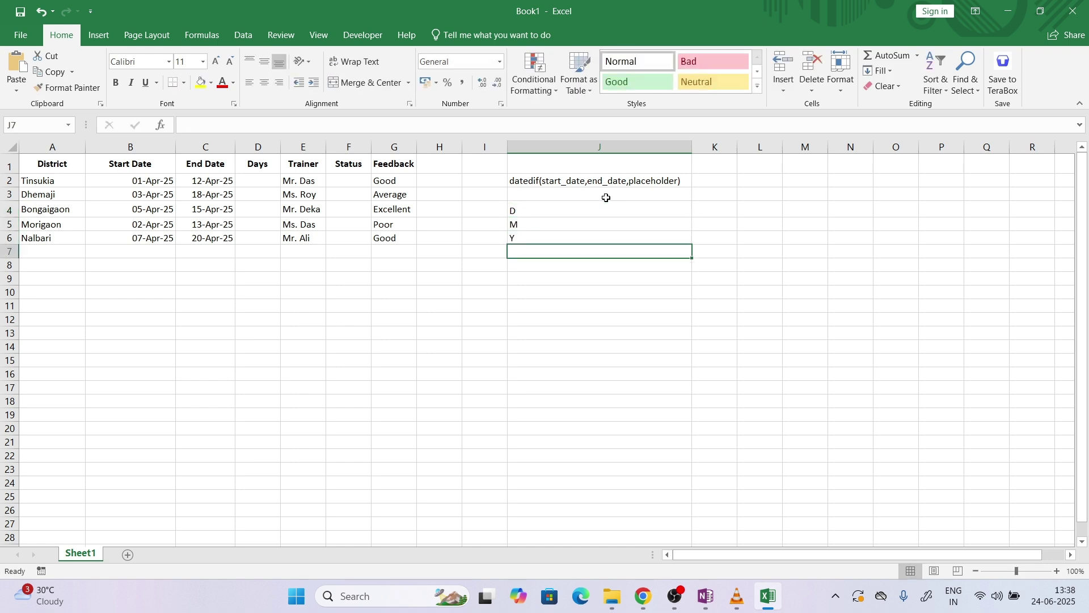
{"action": "type", "text": "YM"}
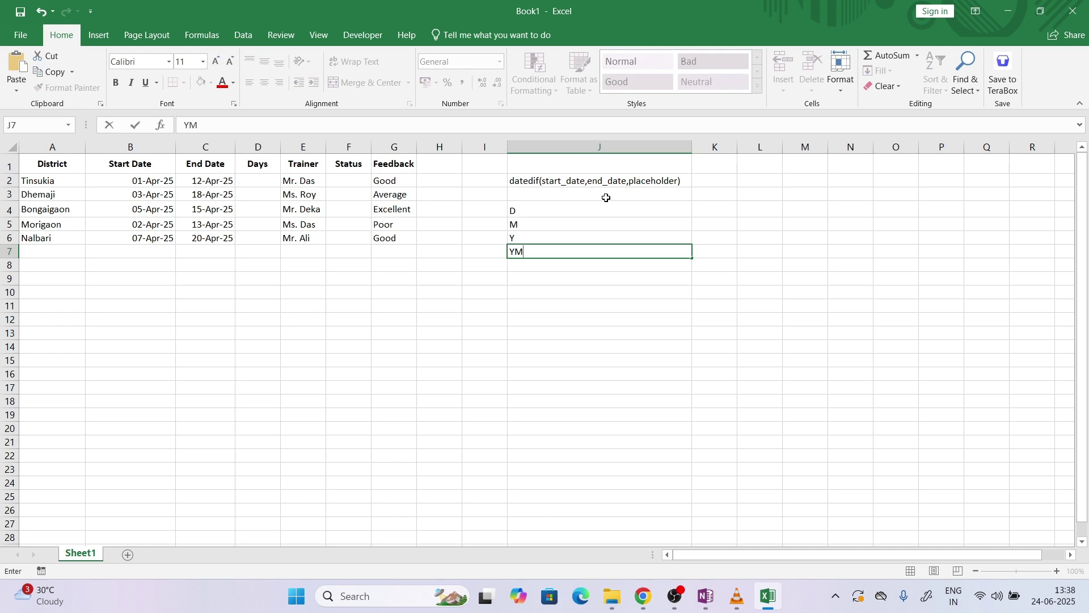
{"action": "key", "text": "Return"}
{"action": "type", "text": "MD"}
{"action": "key", "text": "Return"}
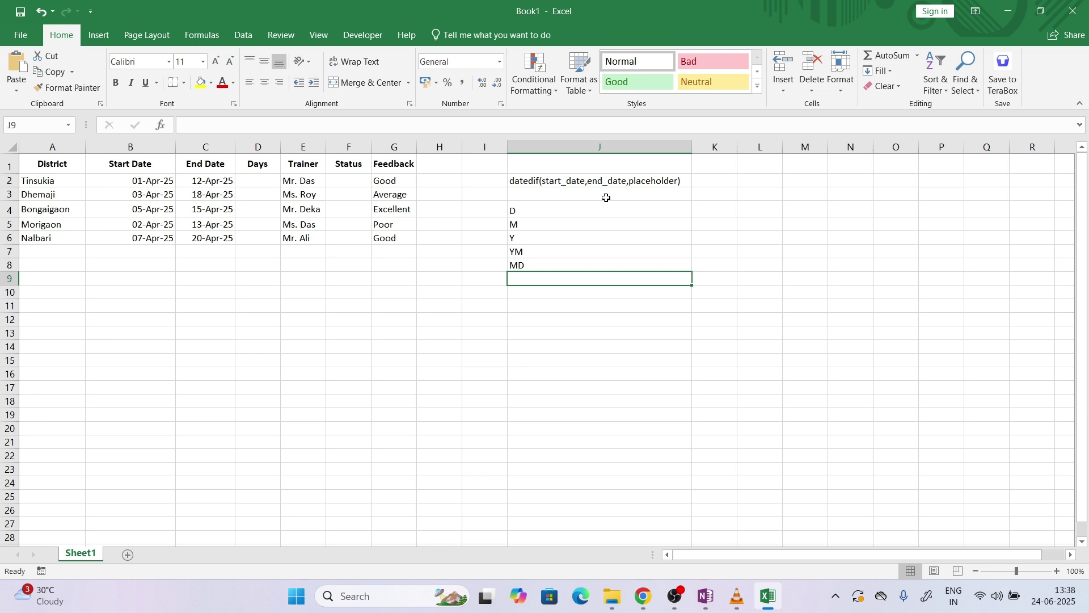
Go through each unit code in J4:J8, then select J11 for a sample start date
{"action": "left_click", "coordinate": [600, 209]}
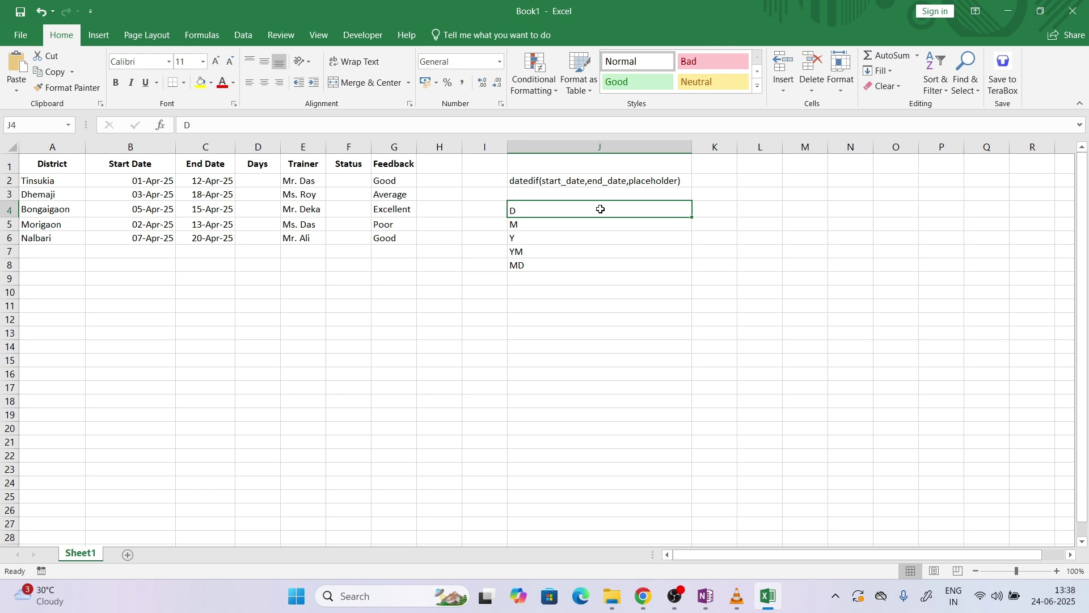
{"action": "left_click", "coordinate": [590, 222]}
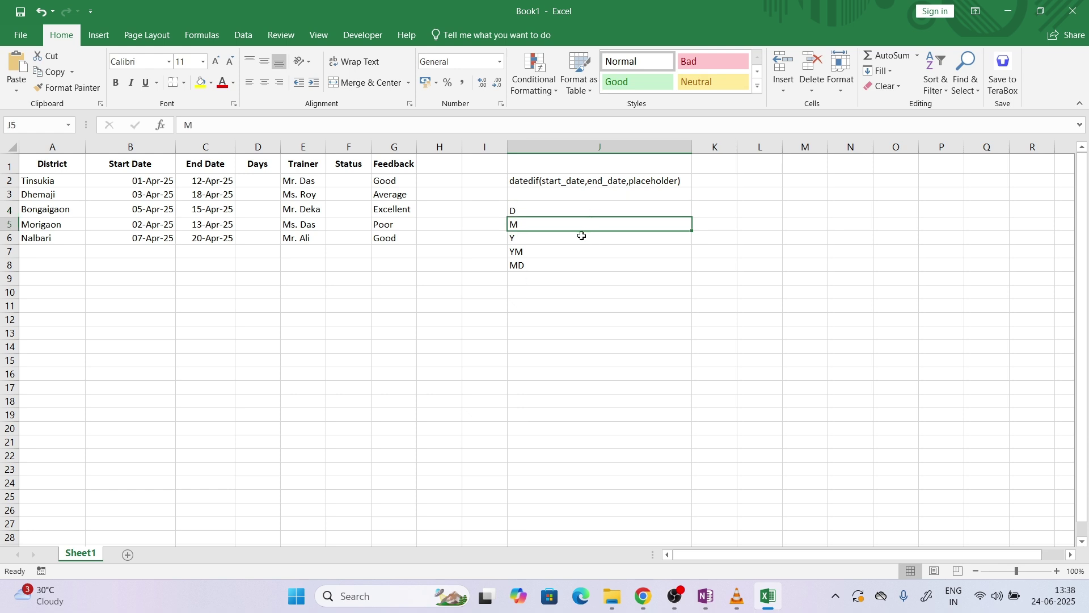
{"action": "left_click", "coordinate": [582, 236]}
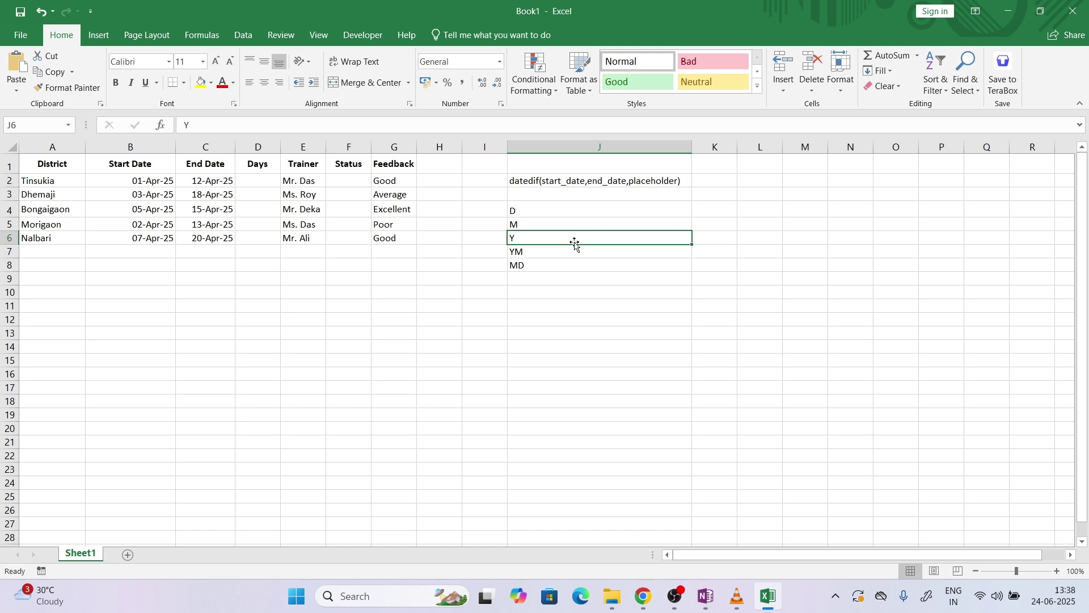
{"action": "left_click", "coordinate": [566, 250]}
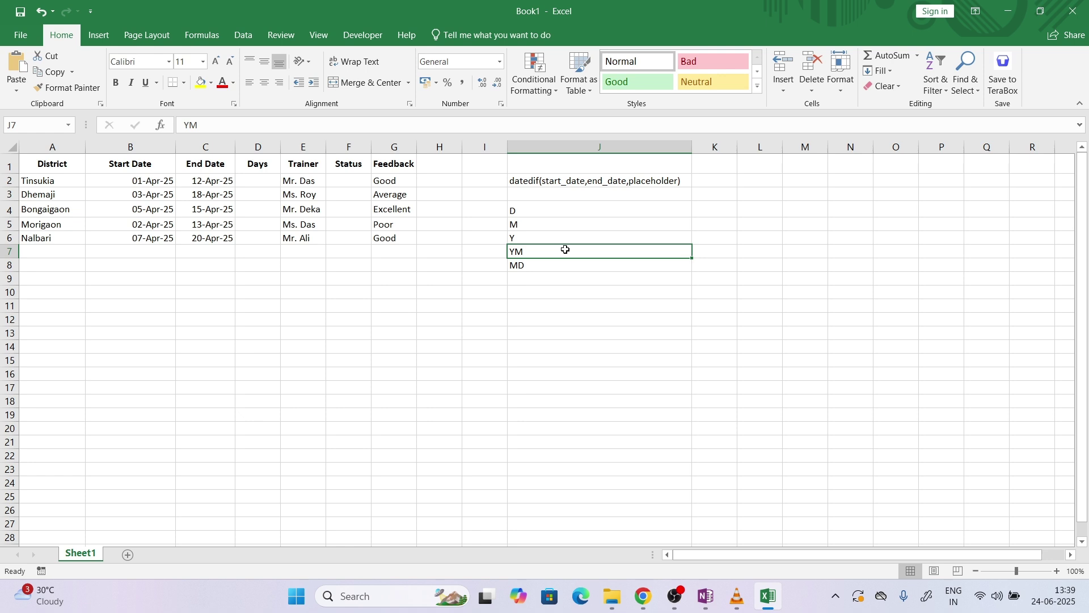
{"action": "left_click", "coordinate": [562, 262]}
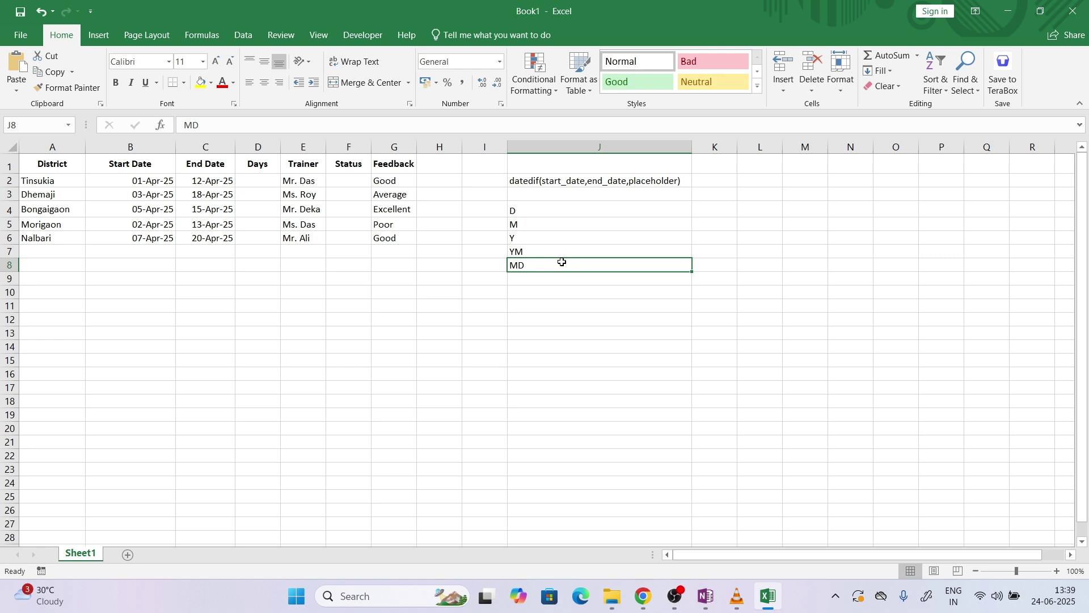
{"action": "left_click", "coordinate": [567, 297]}
{"action": "left_click", "coordinate": [566, 304]}
{"action": "type", "text": "1ju"}
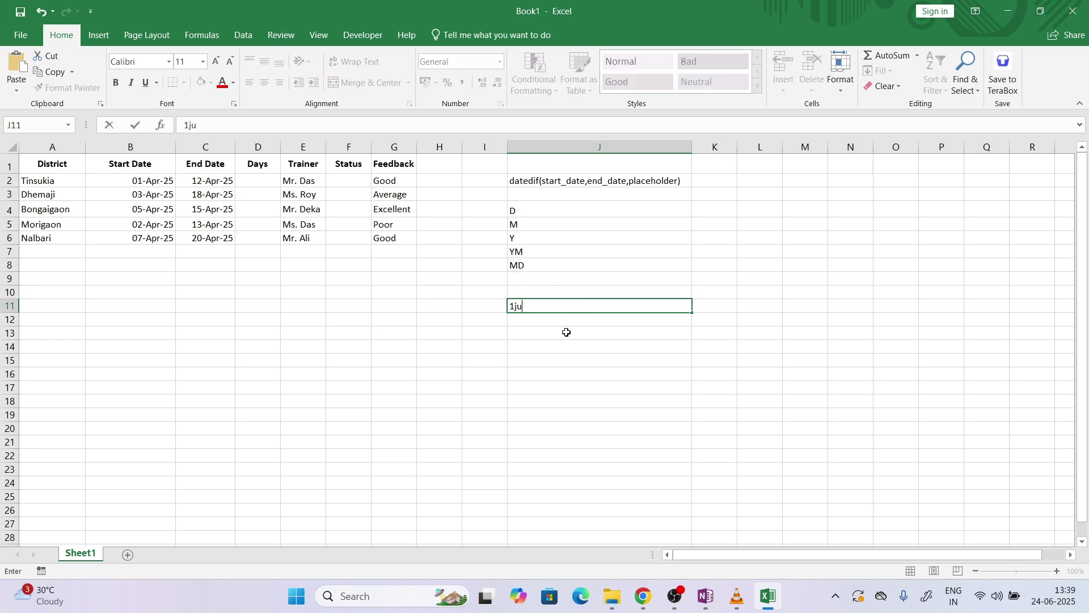
{"action": "type", "text": "ne"}
{"action": "key", "text": "Tab"}
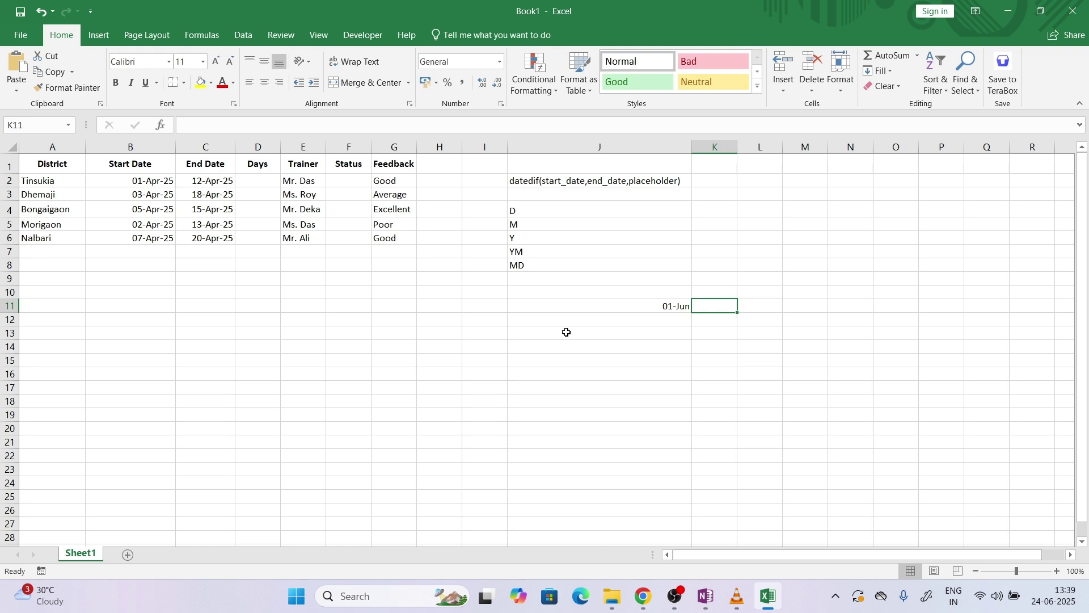
{"action": "type", "text": "20"}
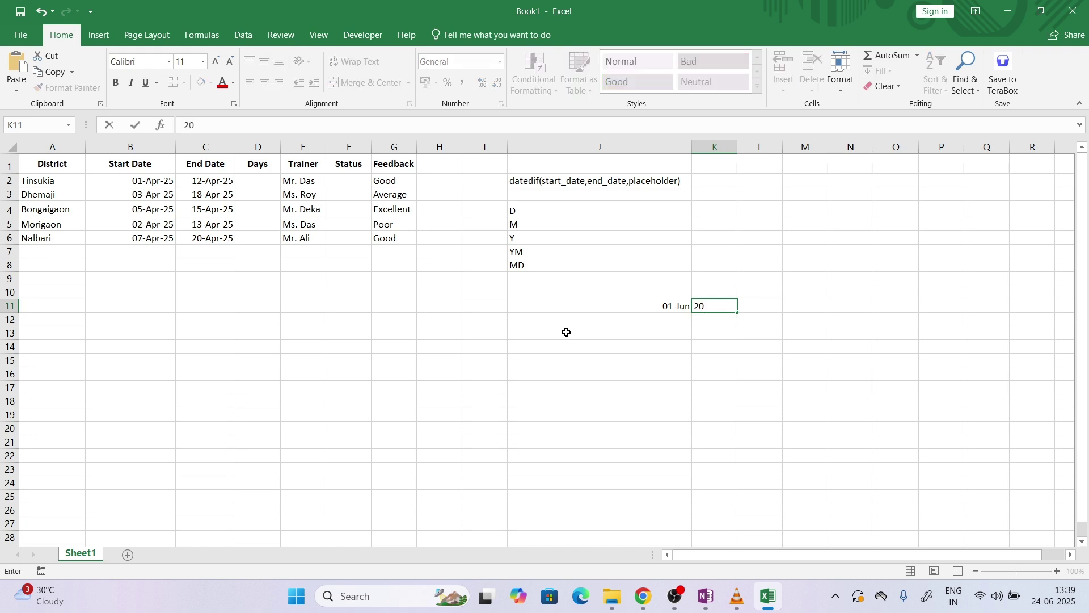
{"action": "type", "text": " jul"}
{"action": "key", "text": "Return"}
{"action": "left_click_drag", "start_coordinate": [647, 314], "coordinate": [719, 306]}
{"action": "left_click", "coordinate": [650, 278]}
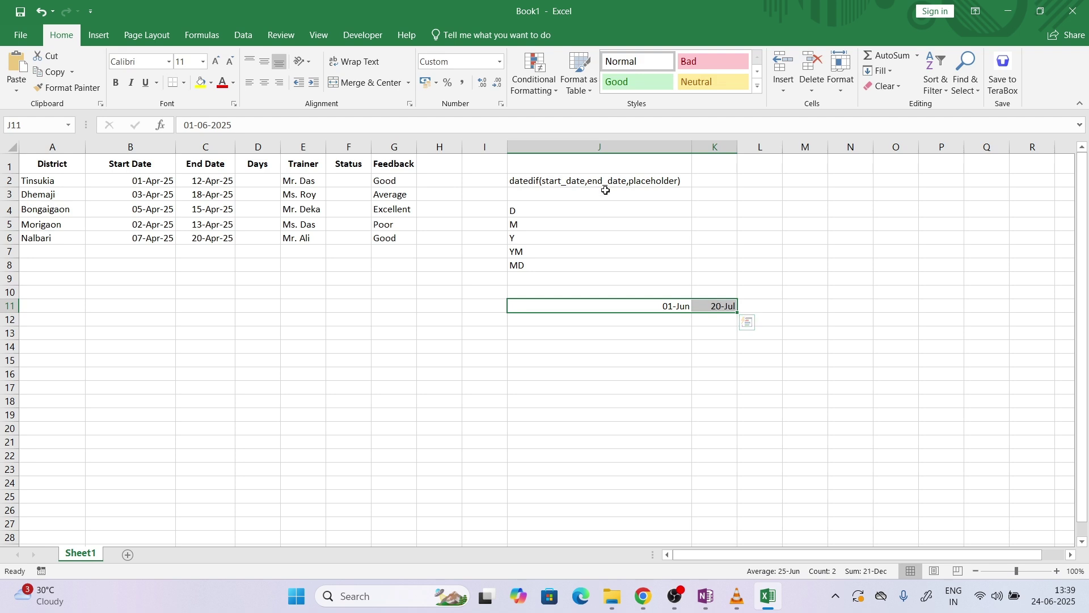
{"action": "left_click", "coordinate": [610, 208]}
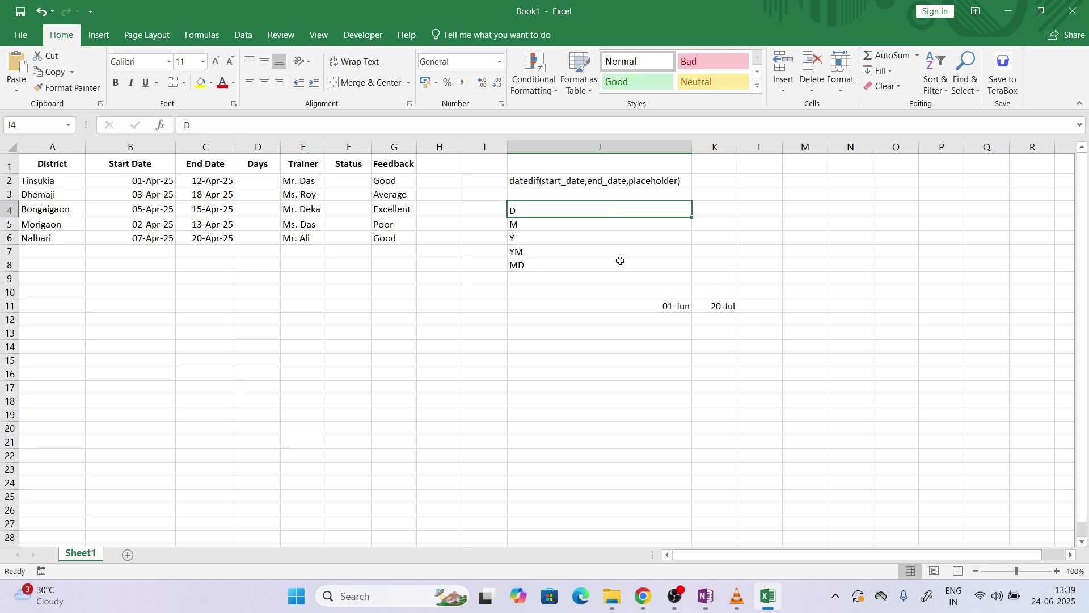
{"action": "left_click", "coordinate": [713, 214]}
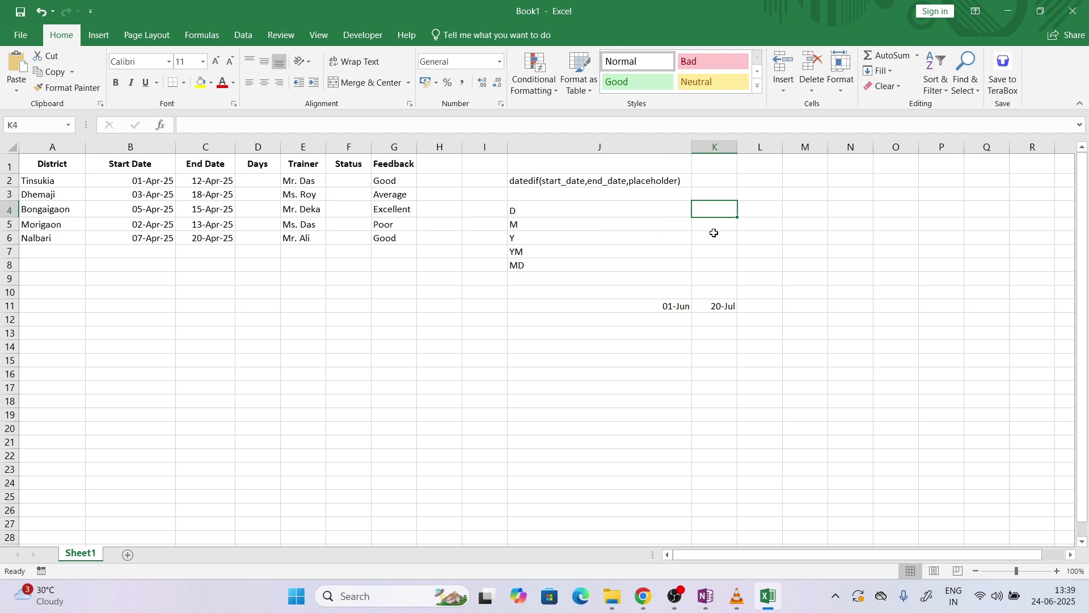
{"action": "left_click", "coordinate": [714, 238]}
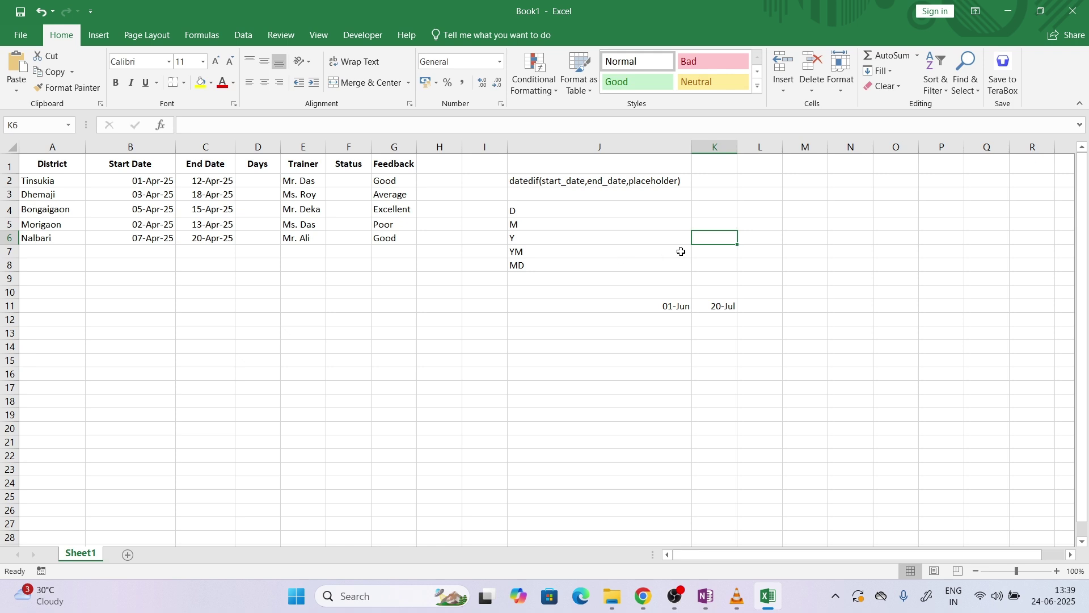
{"action": "left_click_drag", "start_coordinate": [678, 306], "coordinate": [734, 306]}
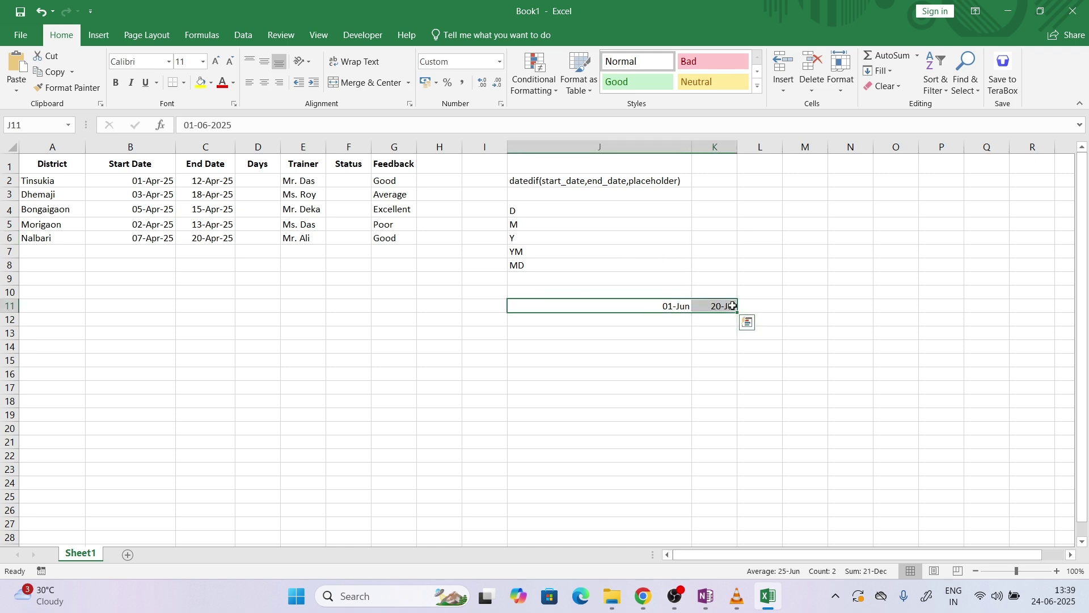
{"action": "left_click_drag", "start_coordinate": [587, 269], "coordinate": [706, 268]}
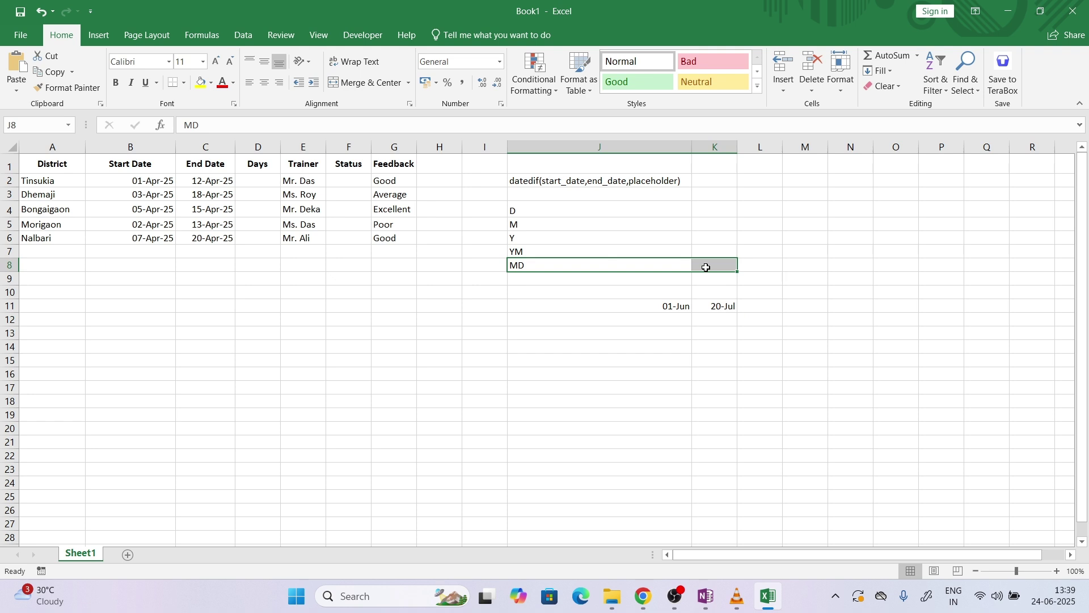
{"action": "left_click_drag", "start_coordinate": [672, 306], "coordinate": [712, 305]}
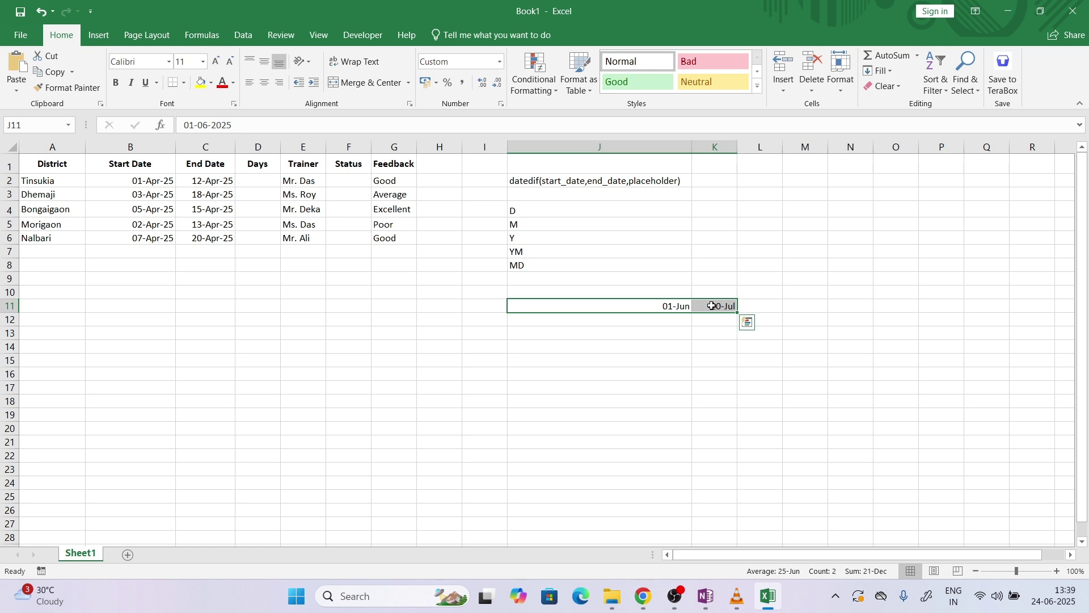
{"action": "left_click", "coordinate": [542, 262]}
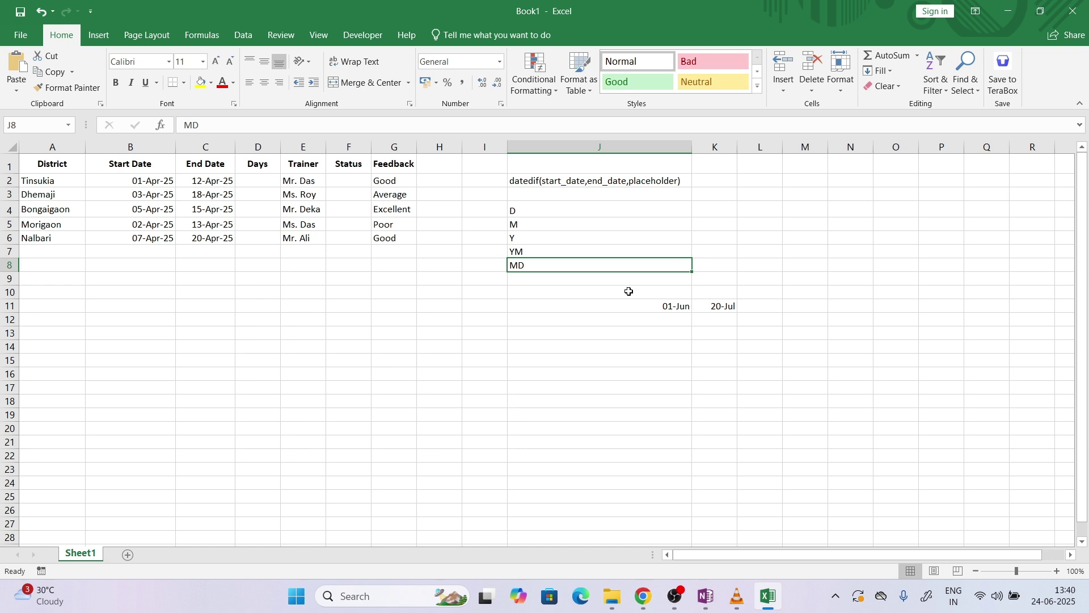
{"action": "left_click_drag", "start_coordinate": [646, 305], "coordinate": [702, 312]}
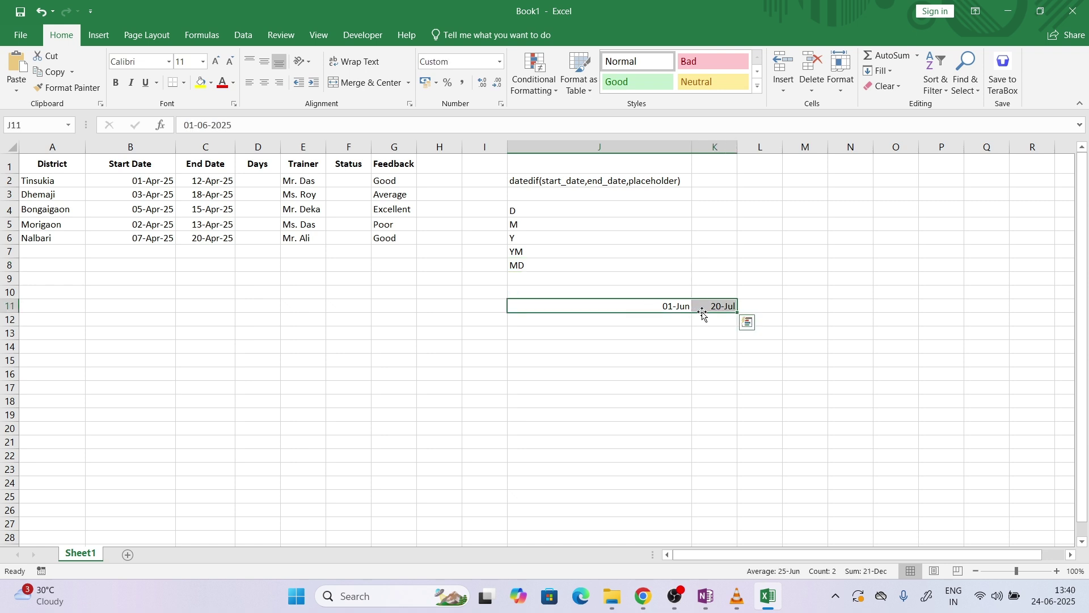
{"action": "key", "text": "Delete"}
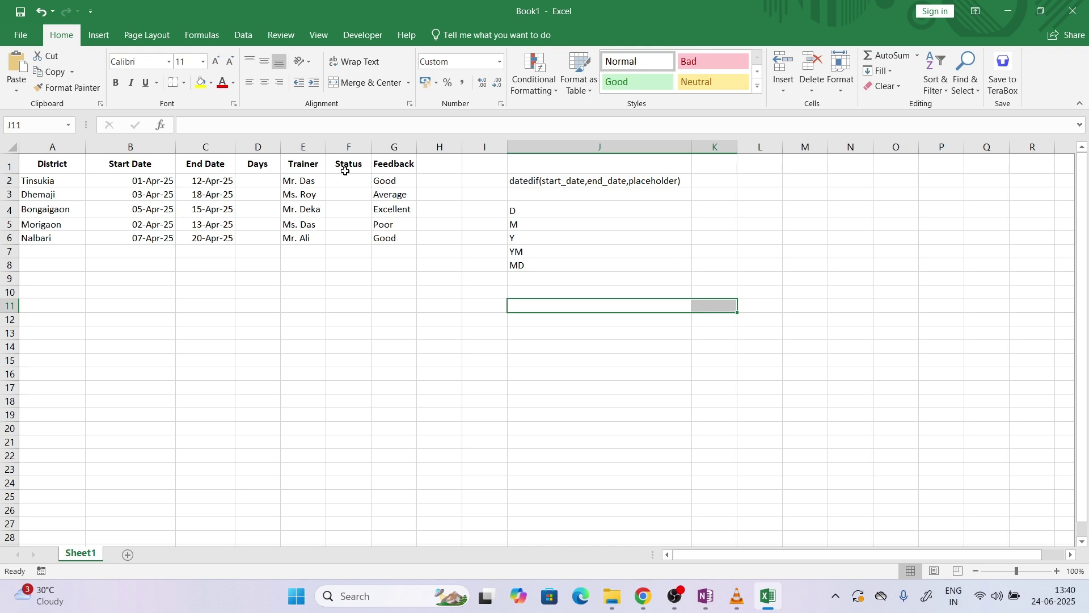
Enter =DATEDIF(B2,C2,"D") in D2, removing the stray ':C' after the error, to get 11 days
{"action": "double_click", "coordinate": [262, 181]}
{"action": "type", "text": "="}
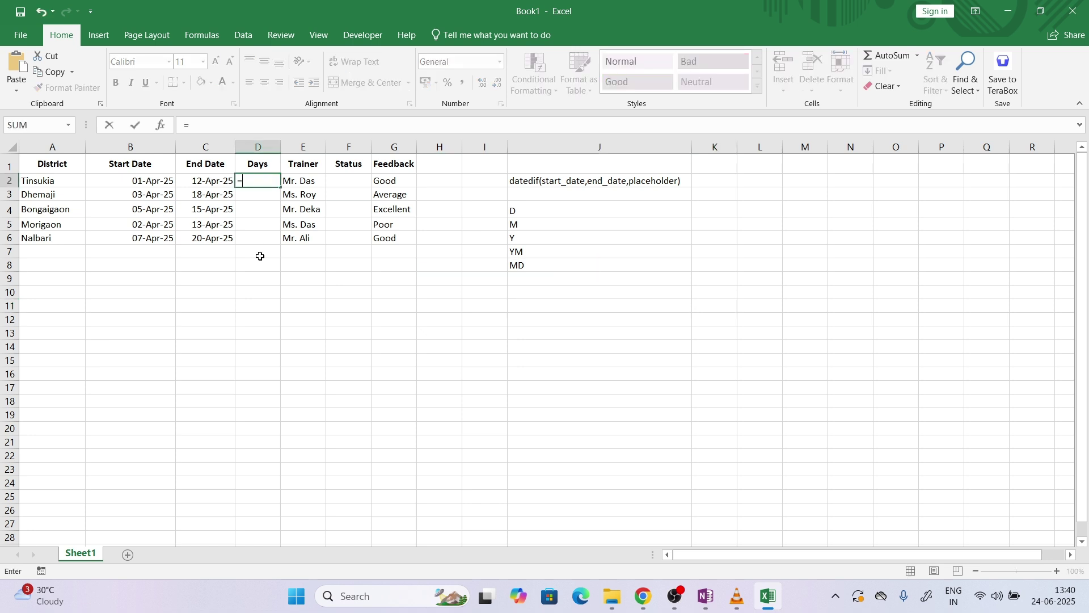
{"action": "type", "text": "datedif("}
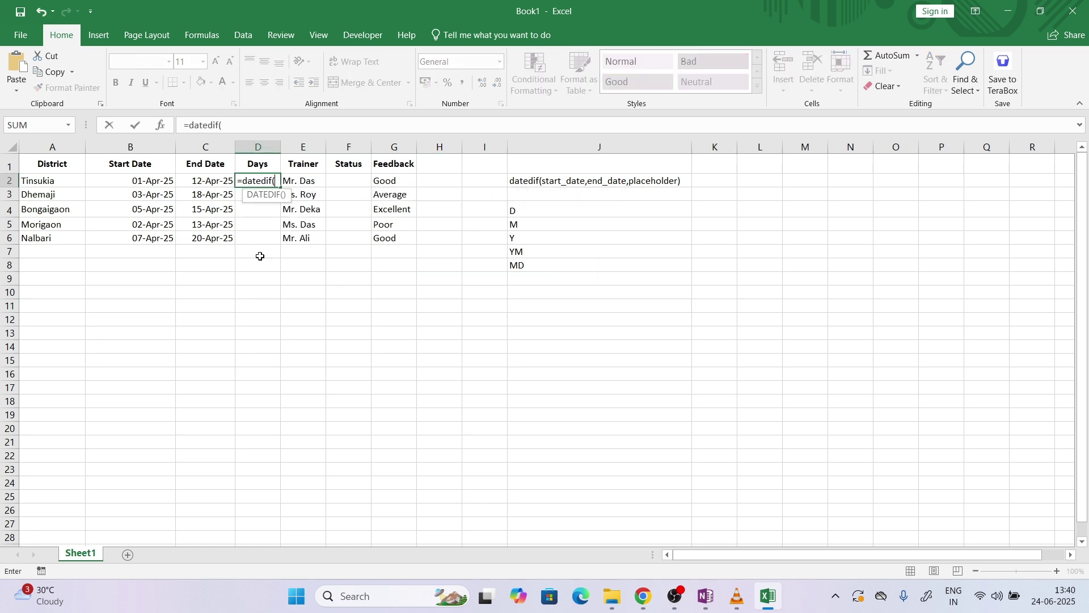
{"action": "left_click", "coordinate": [155, 181]}
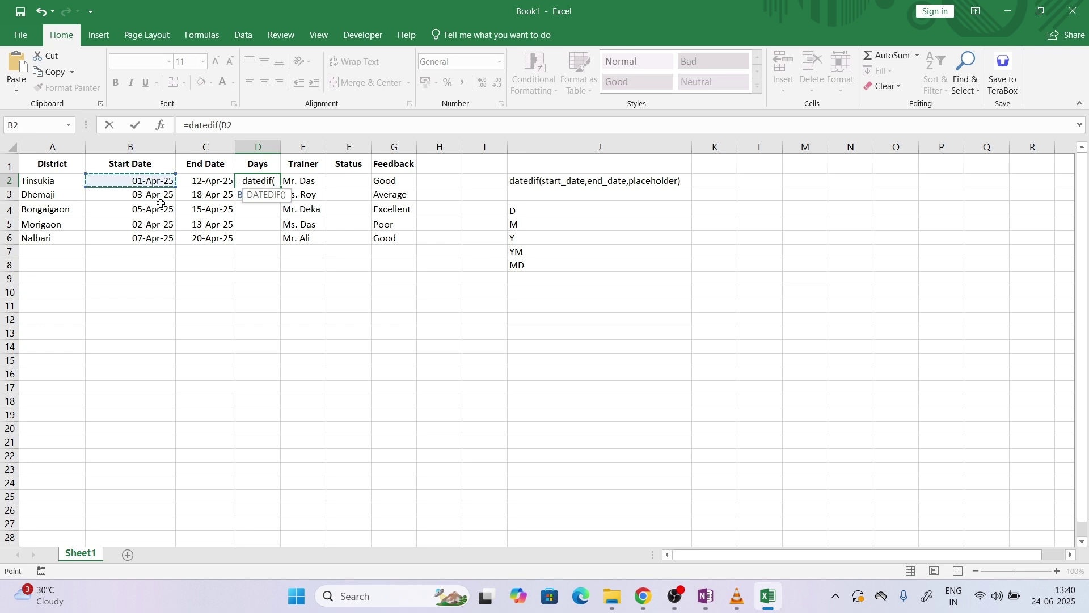
{"action": "type", "text": ","}
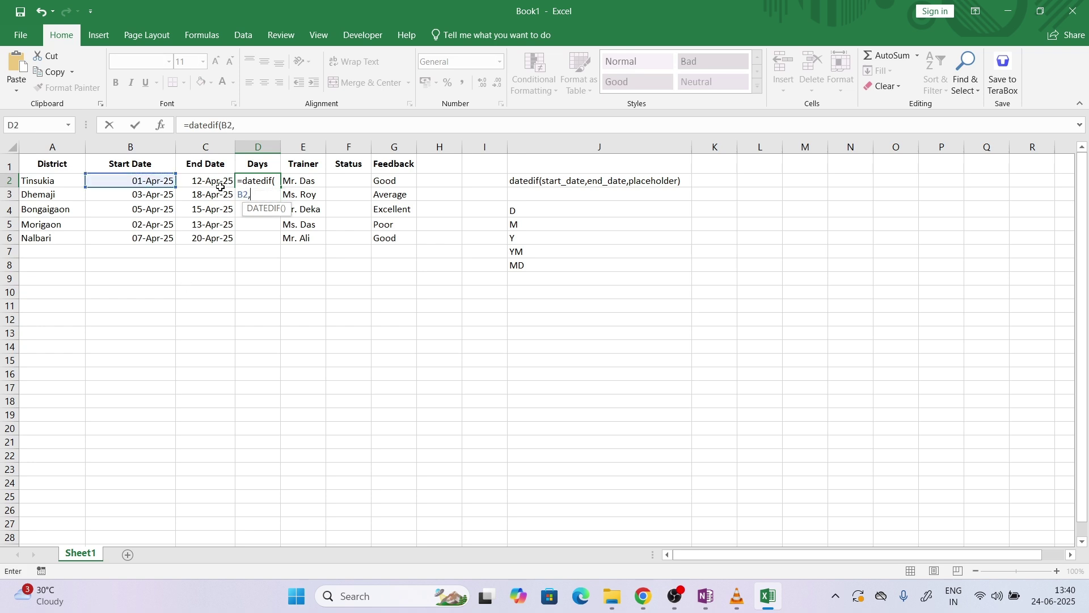
{"action": "left_click", "coordinate": [219, 183]}
{"action": "type", "text": ":C,\"D"}
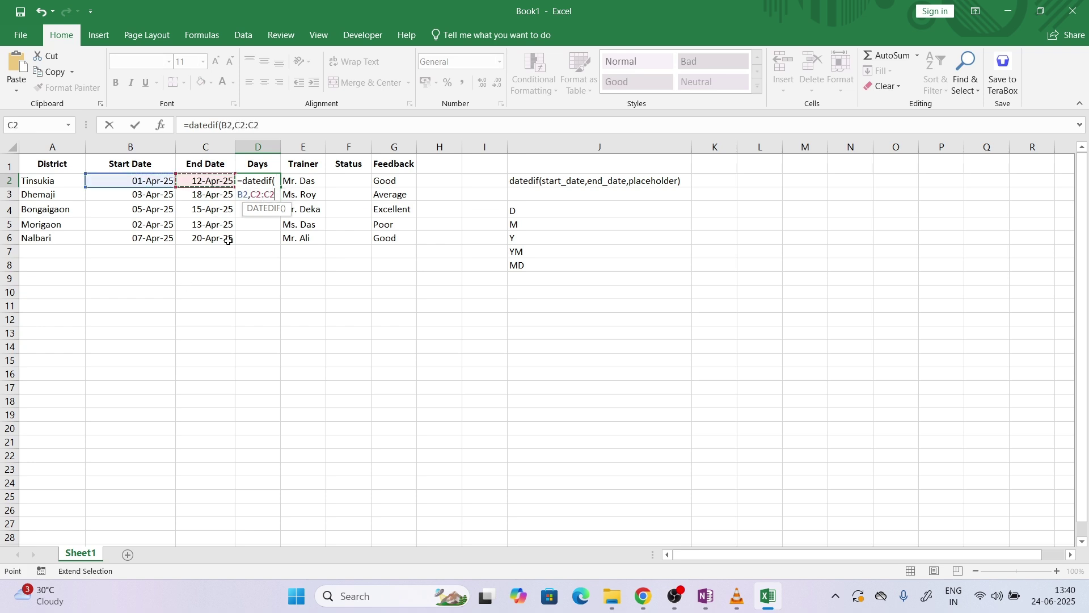
{"action": "type", "text": "\""}
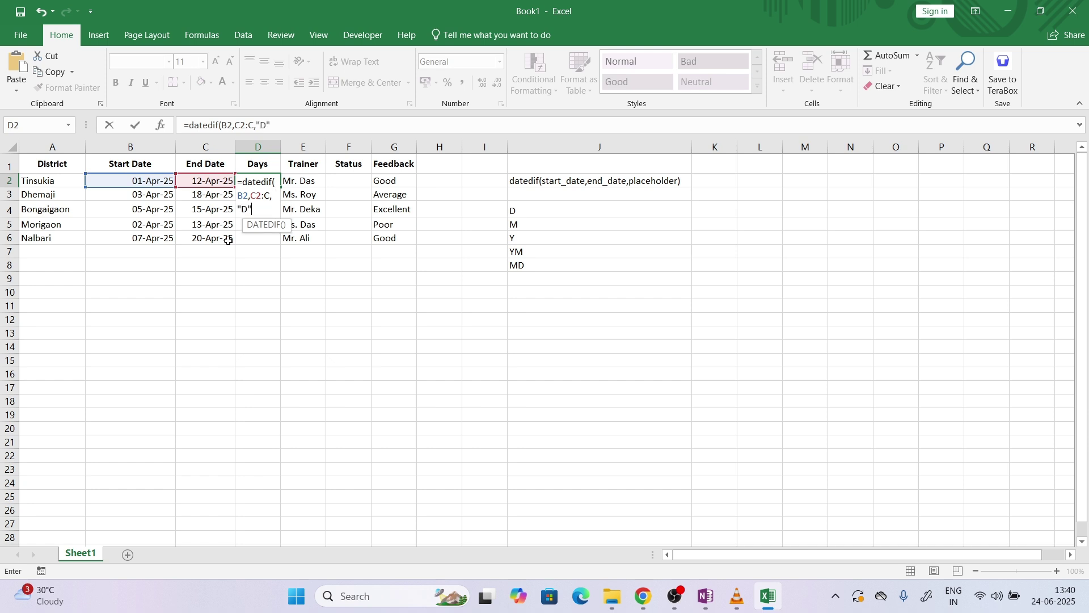
{"action": "type", "text": ")"}
{"action": "key", "text": "Return"}
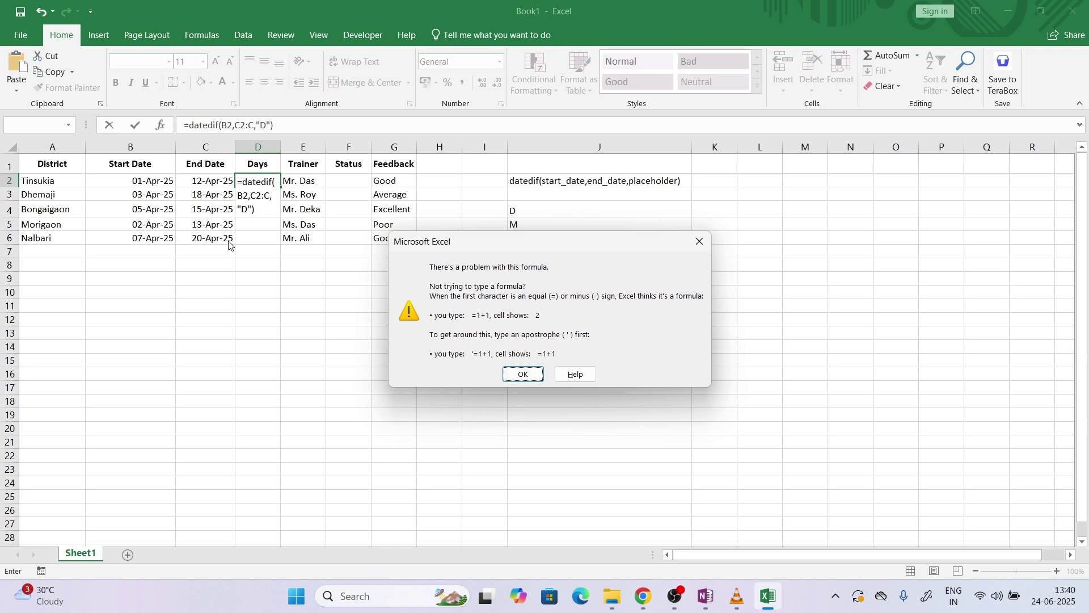
{"action": "left_click", "coordinate": [700, 242]}
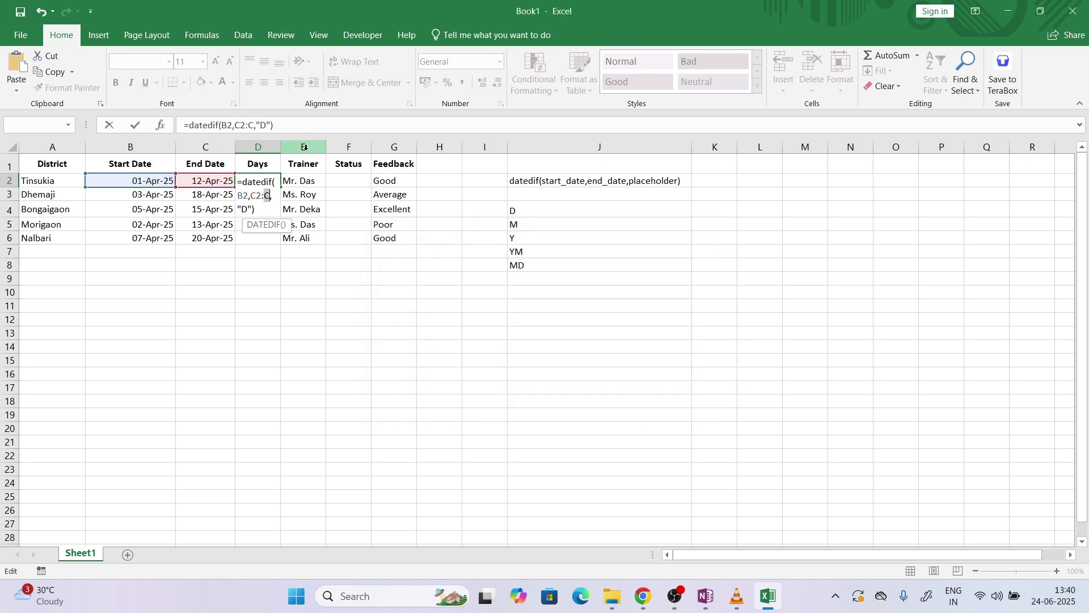
{"action": "left_click", "coordinate": [256, 126]}
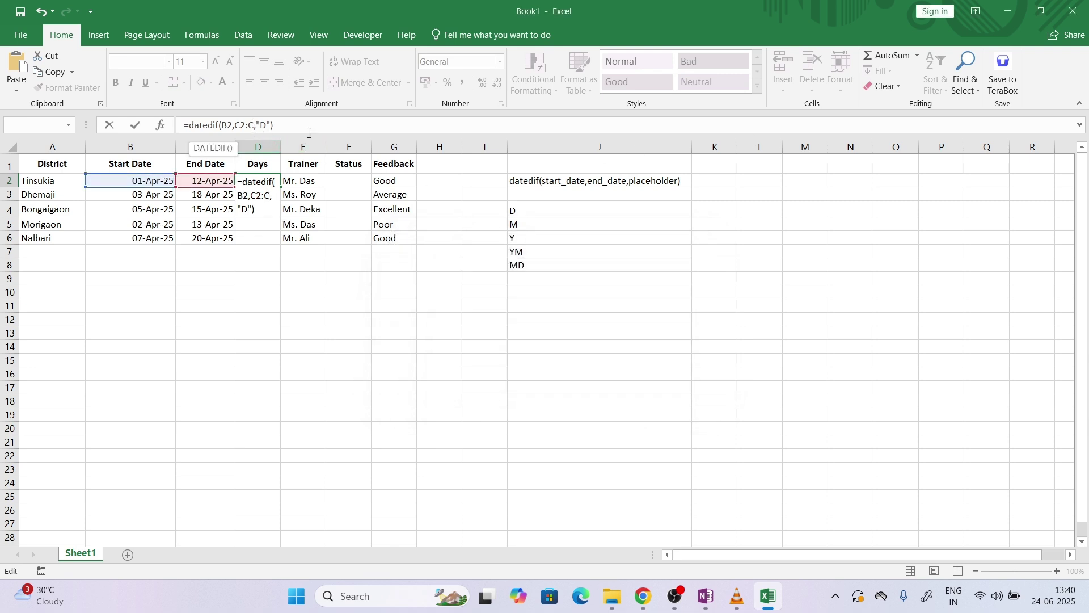
{"action": "key", "text": "BackSpace"}
{"action": "key", "text": "BackSpace"}
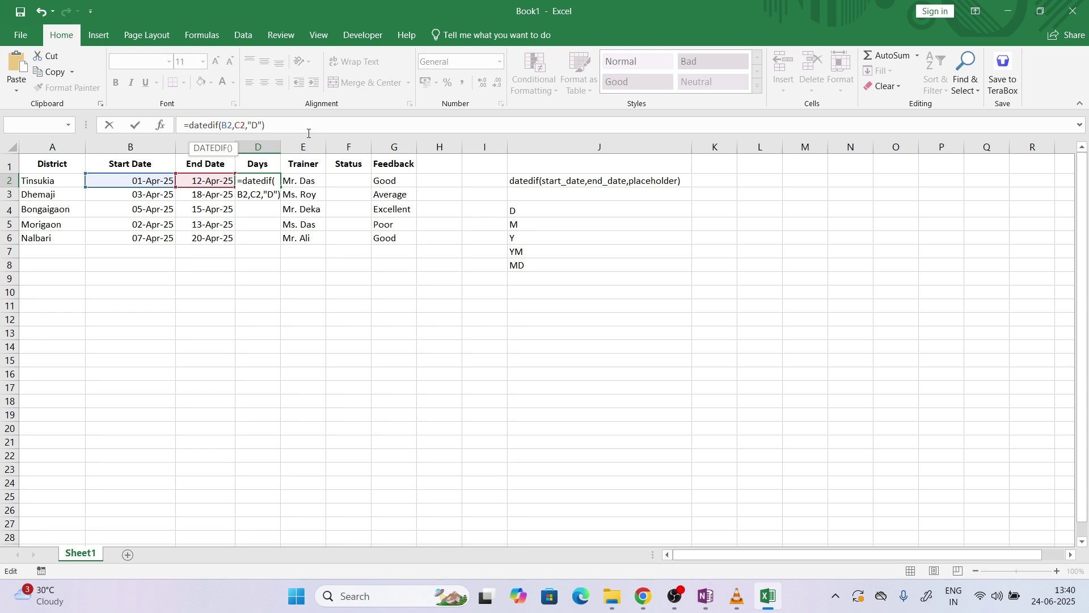
{"action": "key", "text": "Return"}
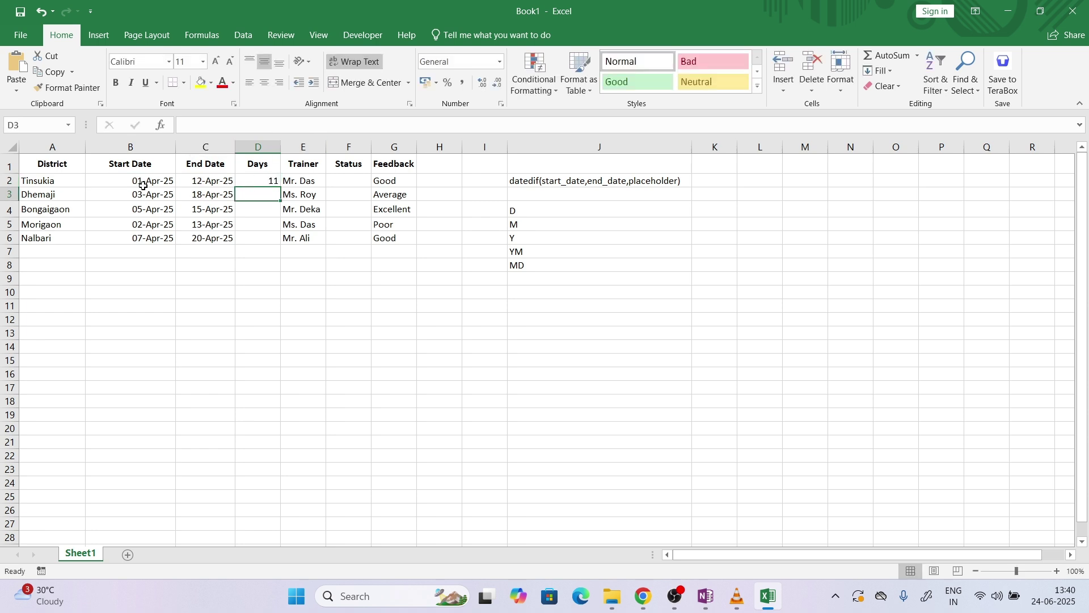
Fill the DATEDIF formula down to D6 (11, 15, 10, 11, 13) and review the J-column codes
{"action": "left_click", "coordinate": [277, 182]}
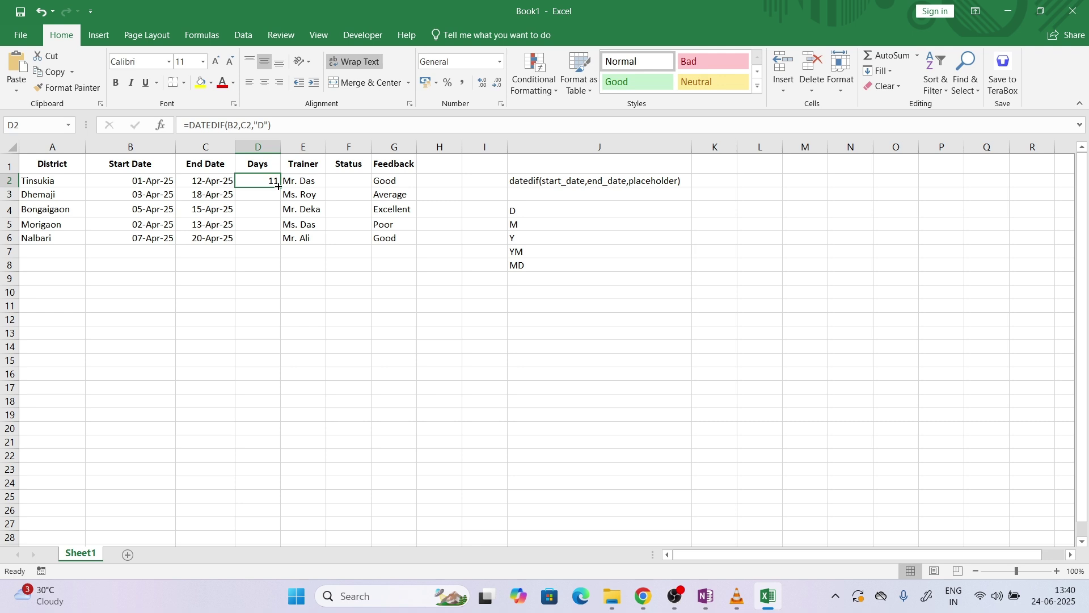
{"action": "double_click", "coordinate": [280, 187]}
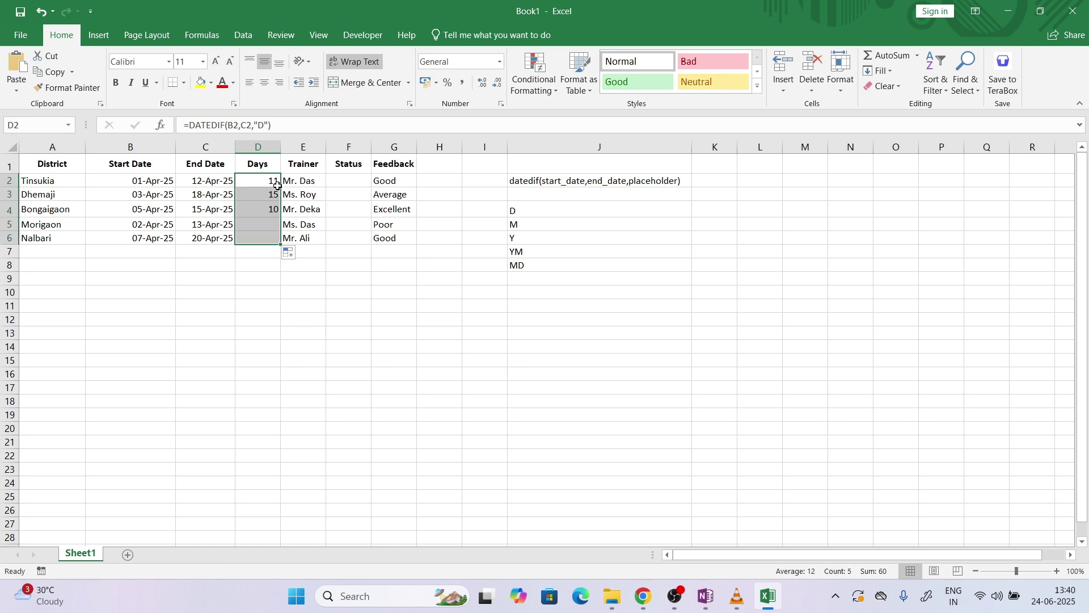
{"action": "left_click", "coordinate": [534, 147]}
{"action": "left_click", "coordinate": [535, 232]}
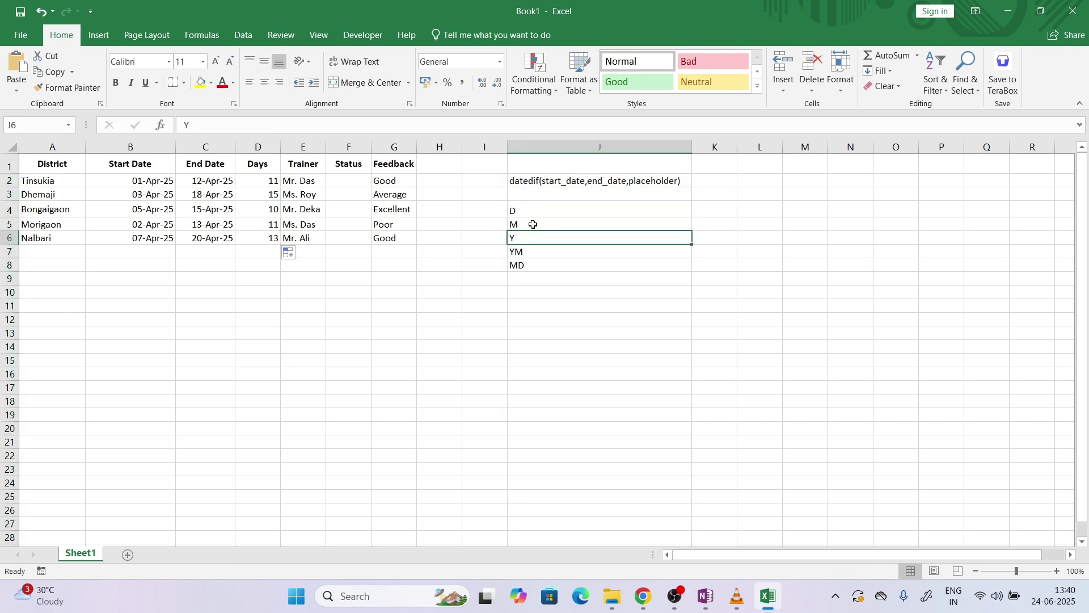
{"action": "left_click", "coordinate": [531, 224]}
{"action": "left_click", "coordinate": [534, 238]}
{"action": "left_click", "coordinate": [533, 250]}
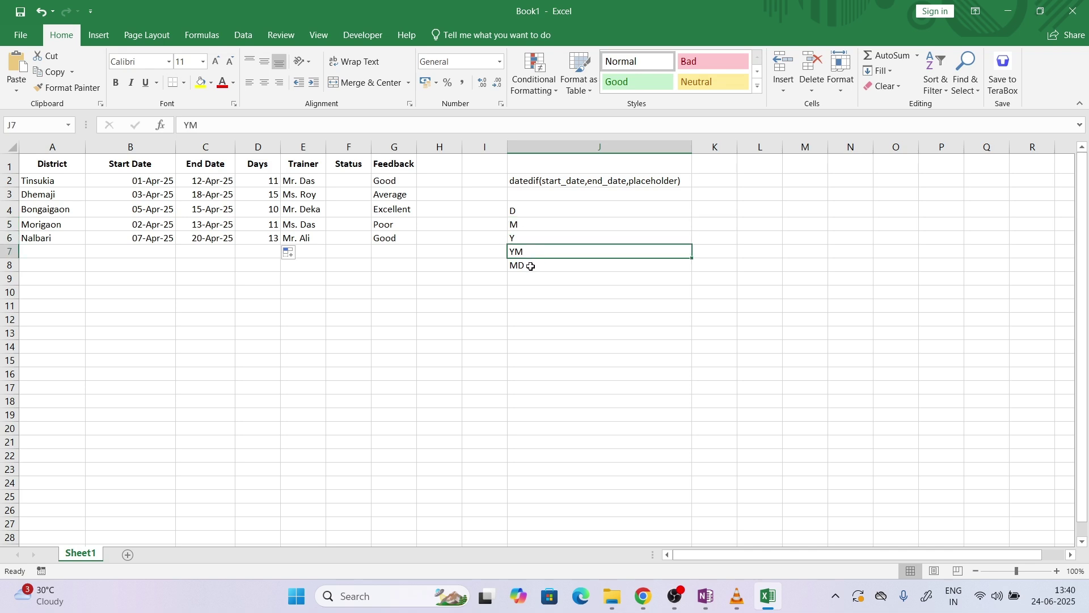
{"action": "left_click", "coordinate": [531, 266]}
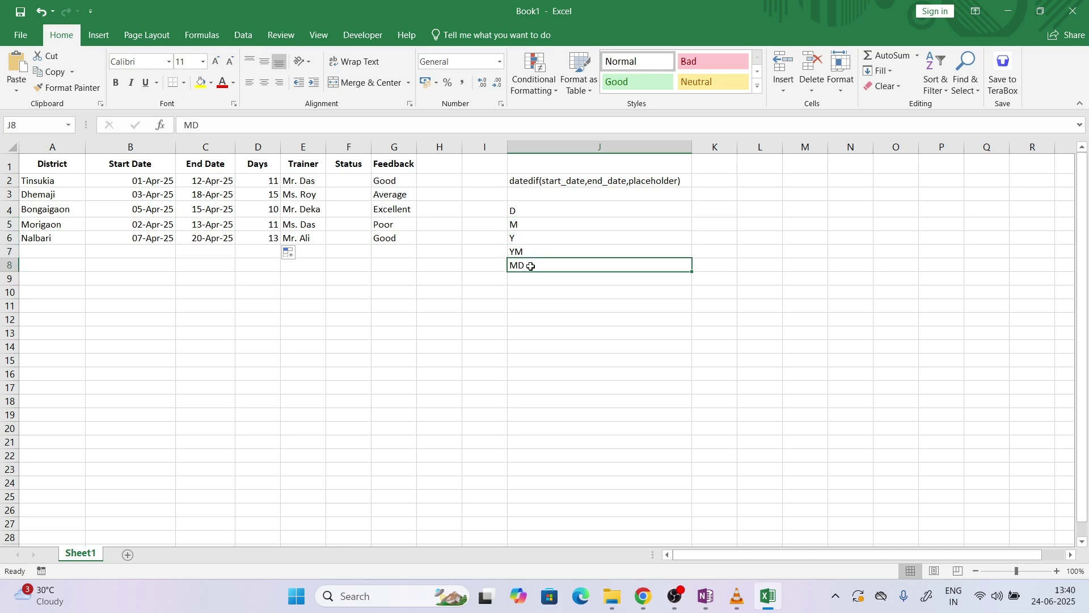
Delete column J with its DATEDIF syntax note and unit codes
{"action": "left_click", "coordinate": [634, 146]}
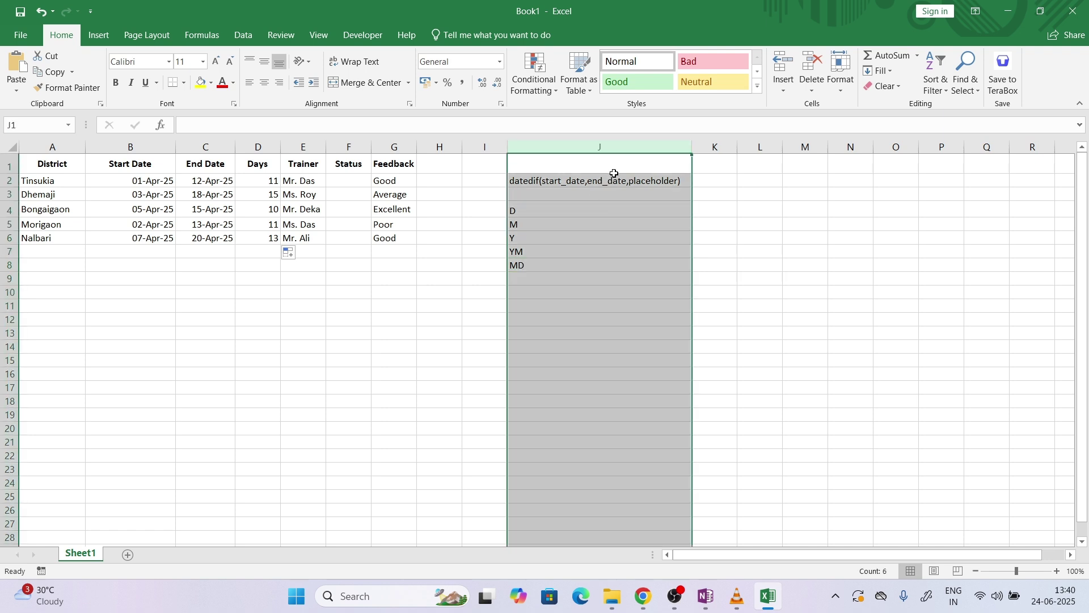
{"action": "right_click", "coordinate": [625, 145]}
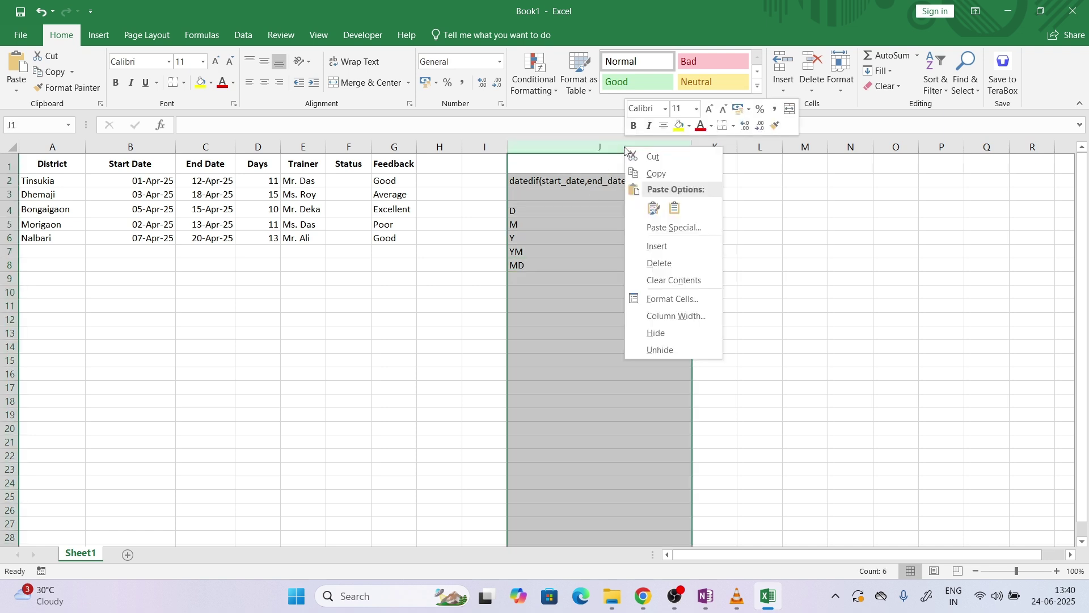
{"action": "left_click", "coordinate": [672, 262]}
{"action": "left_click", "coordinate": [658, 591]}
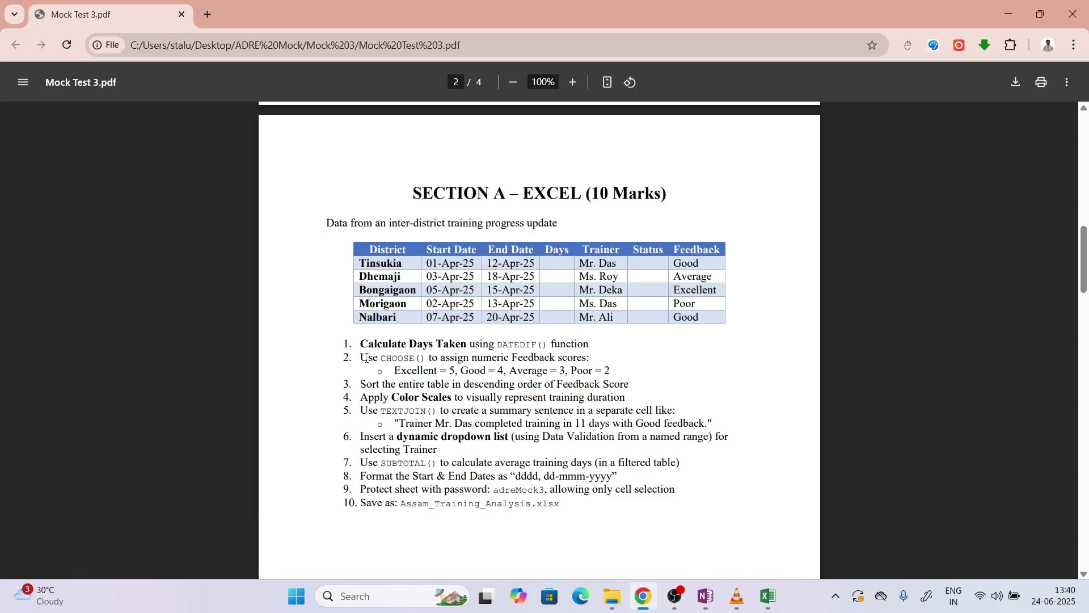
In the PDF, select the CHOOSE instruction and the 'Excellent = 5, Good = 4, Average = 3, Poor = 2' line
{"action": "left_click_drag", "start_coordinate": [362, 358], "coordinate": [575, 359]}
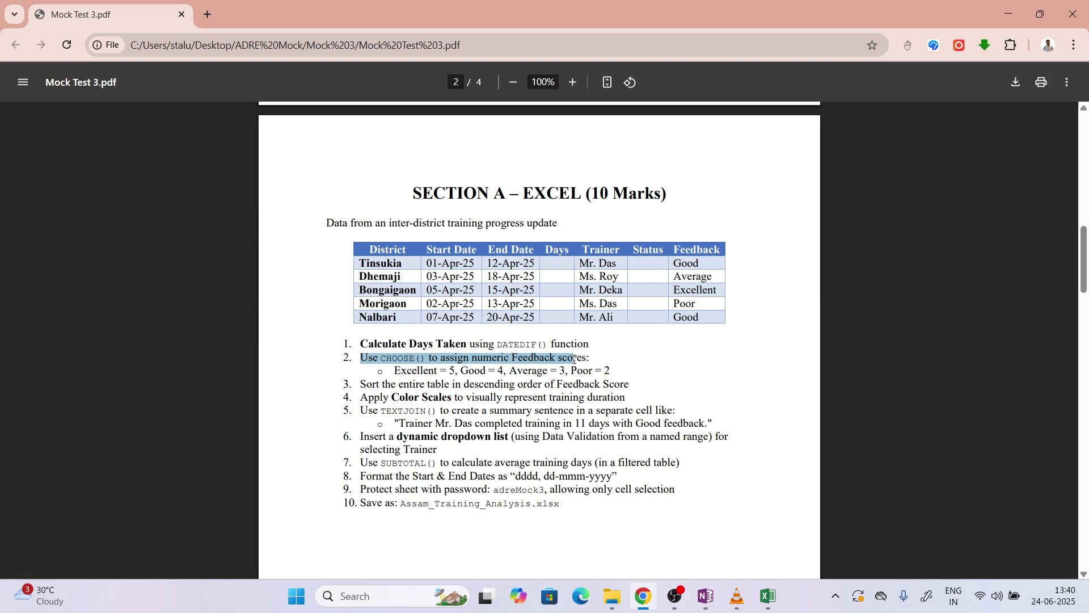
{"action": "left_click_drag", "start_coordinate": [395, 371], "coordinate": [618, 372]}
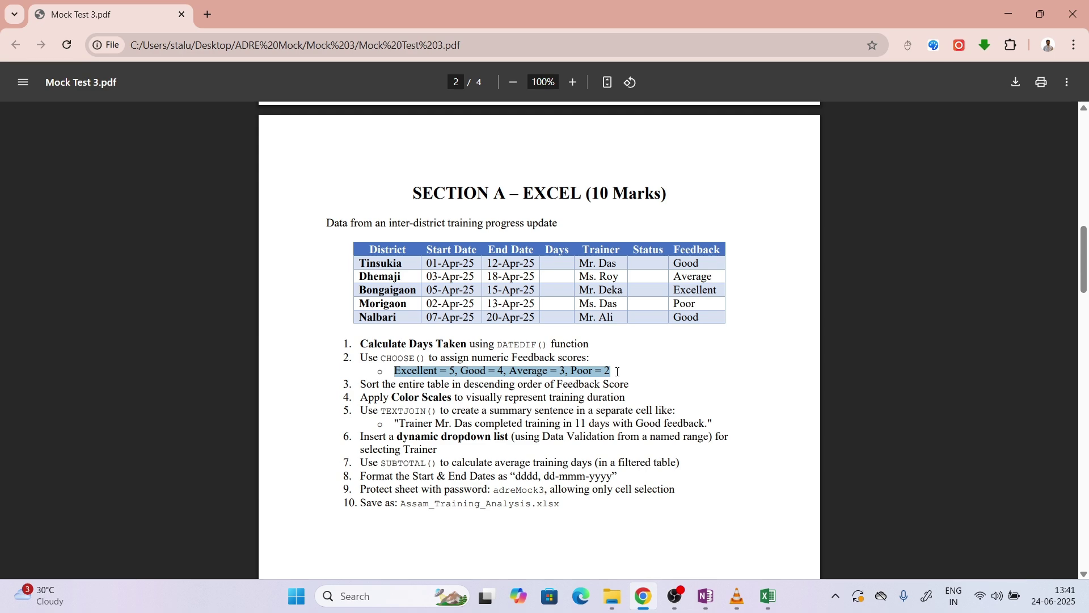
{"action": "left_click", "coordinate": [767, 596]}
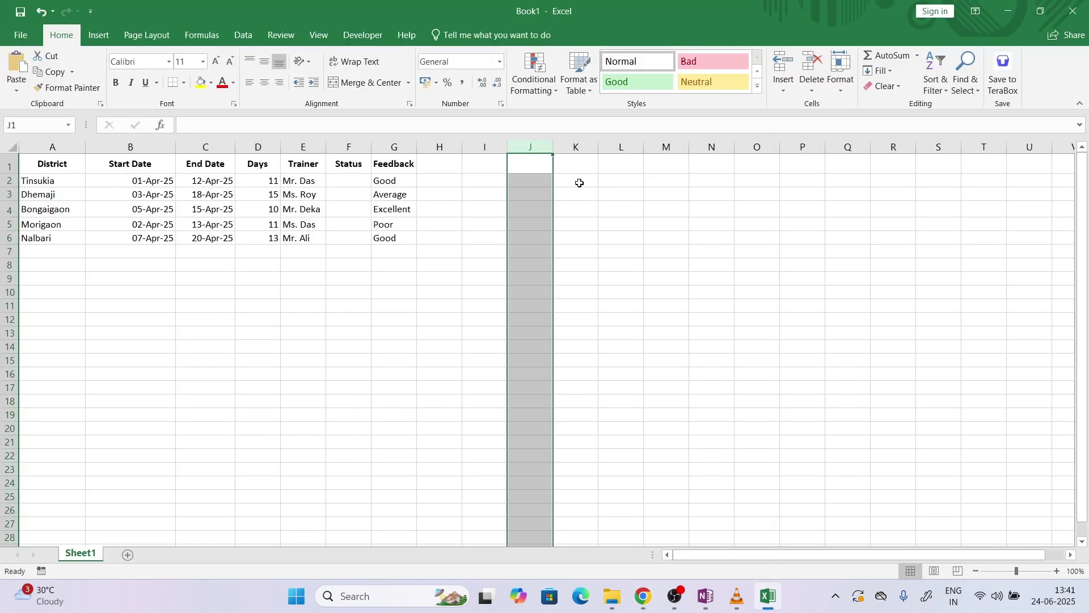
Copy the 'Excellent = 5, Good = 4, Average = 3, Poor = 2' line into J2, undoing a stray table paste
{"action": "left_click", "coordinate": [540, 183]}
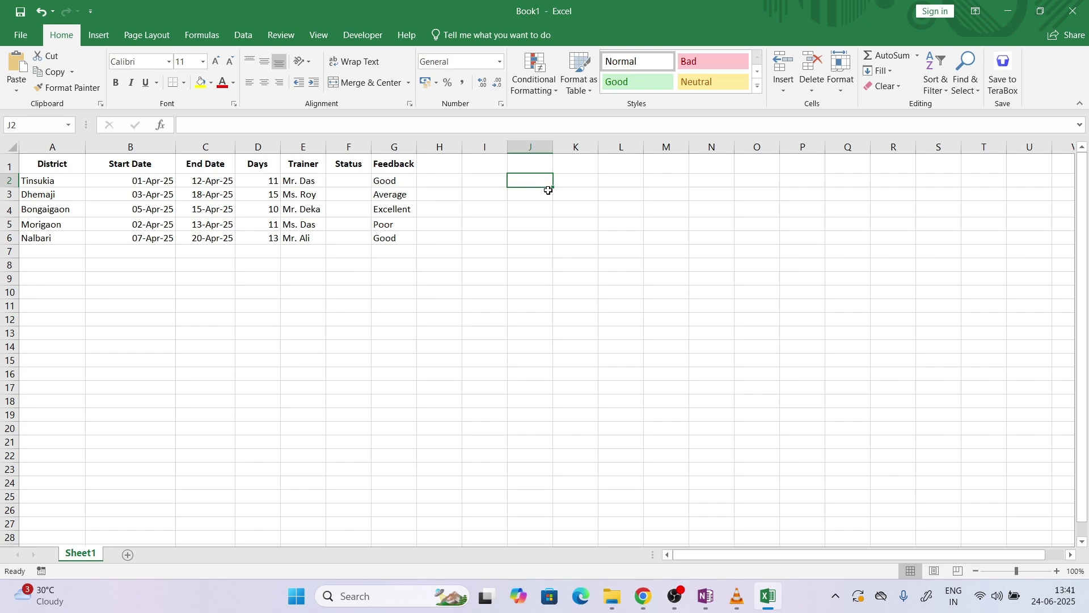
{"action": "type", "text": "District\tStart Date\tEnd Date\tDays\tTrainer\tStatus\tFeedback Tinsukia\t01-Apr-25\t12-Apr-25\t11\tMr. Das\t\tGood Dhemaji\t03-Apr-25\t18-Apr-25\t15\tMs. Roy\t\tAverage Bongaigaon\t05-Apr-25\t15-Apr-25\t10\tMr. Deka\t\tExcellent Morigaon\t02-Apr-25\t13-Apr-25\t11\tMs. Das\t\tPoor Nalbari\t07-Apr-25\t20-Apr-25\t13\tMr. Ali\t\tGood"}
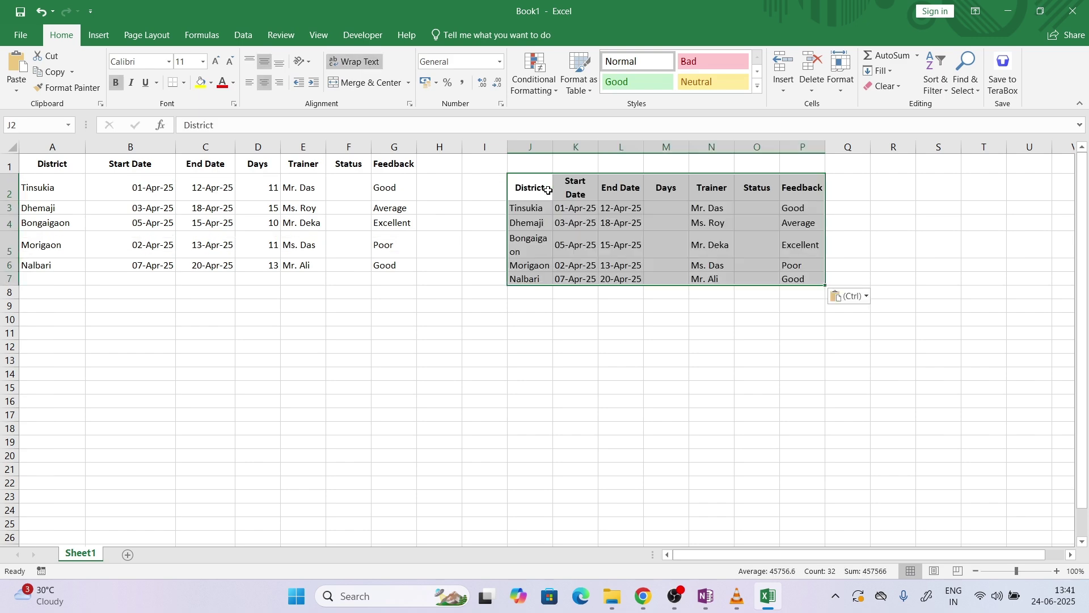
{"action": "key", "text": "ctrl+z"}
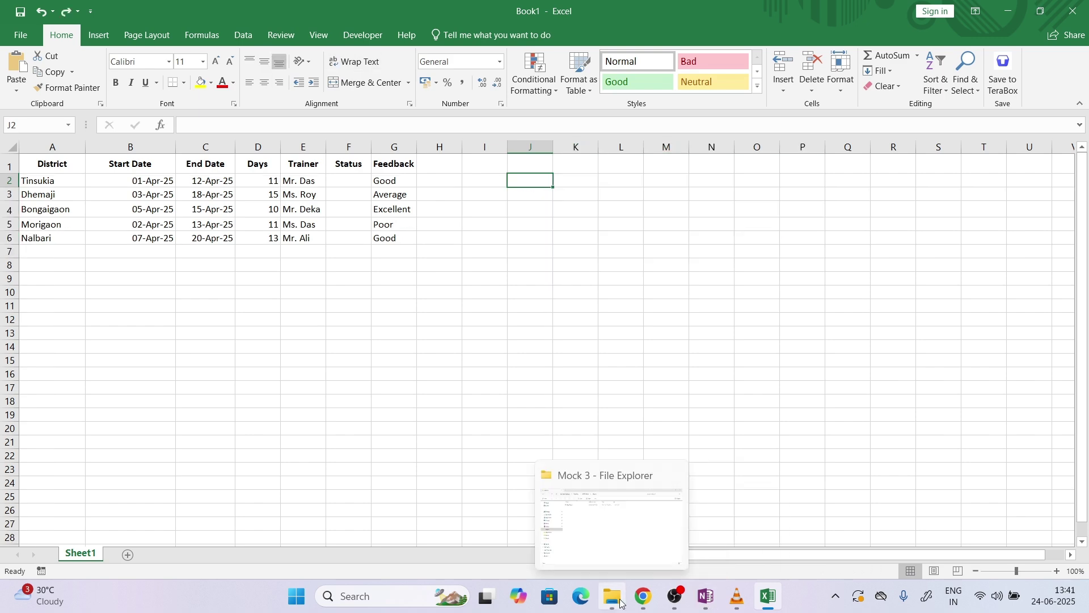
{"action": "left_click", "coordinate": [643, 534]}
{"action": "right_click", "coordinate": [563, 366]}
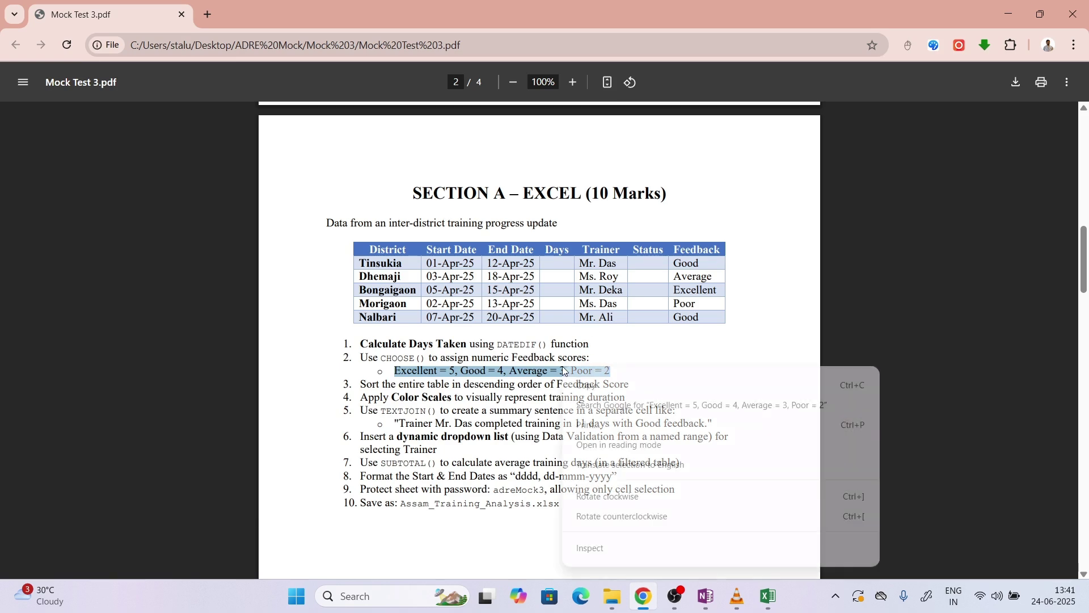
{"action": "left_click", "coordinate": [585, 452]}
{"action": "left_click", "coordinate": [767, 607]}
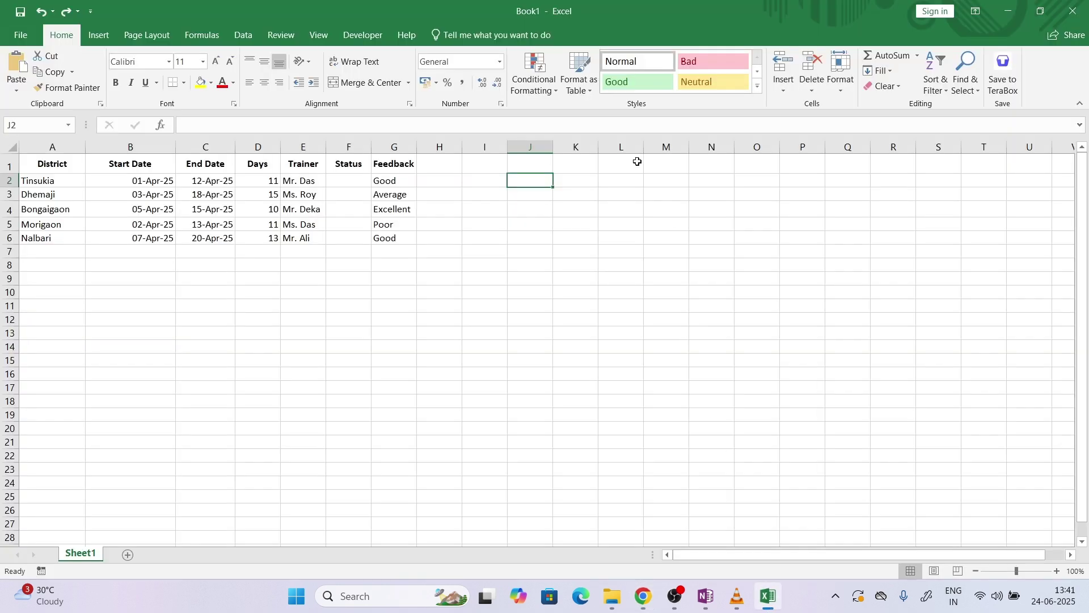
{"action": "key", "text": "ctrl+v"}
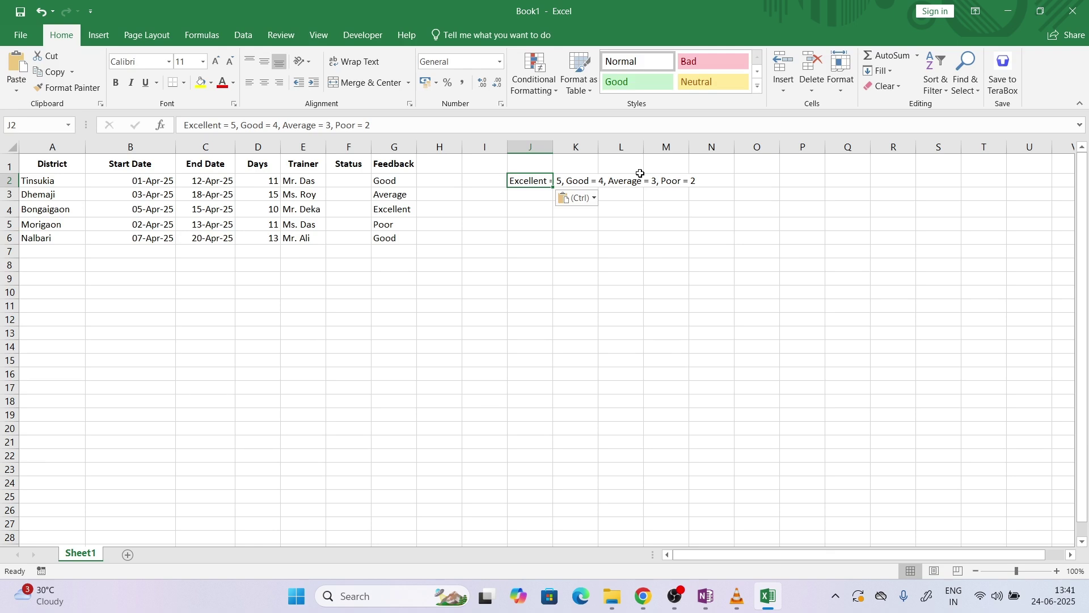
{"action": "left_click", "coordinate": [644, 210]}
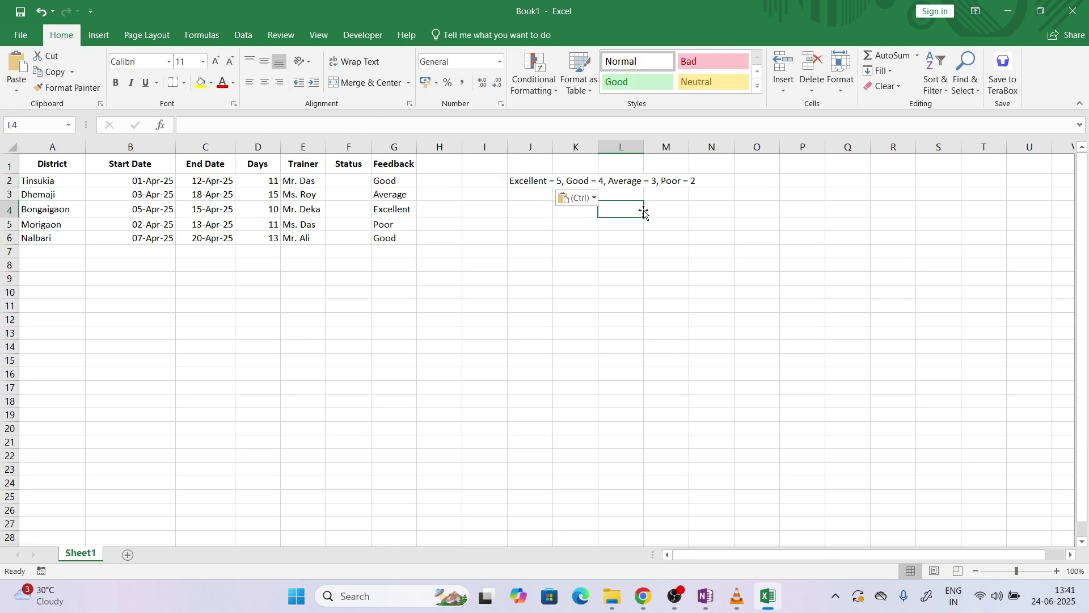
{"action": "left_click", "coordinate": [707, 602]}
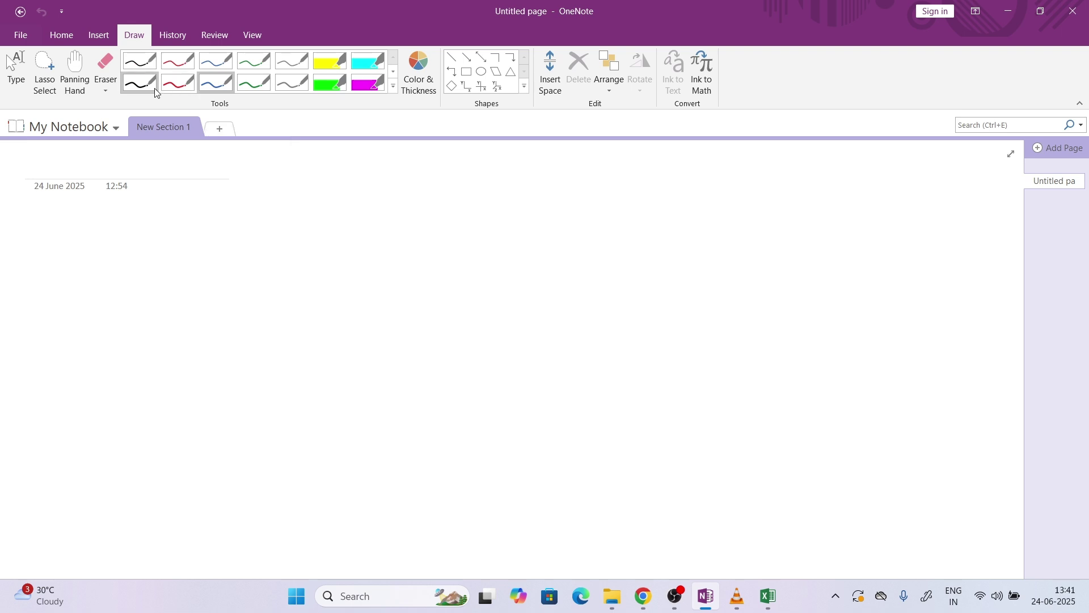
With the thin black pen, handwrite 'Match' on the OneNote page, then erase it
{"action": "left_click", "coordinate": [146, 67]}
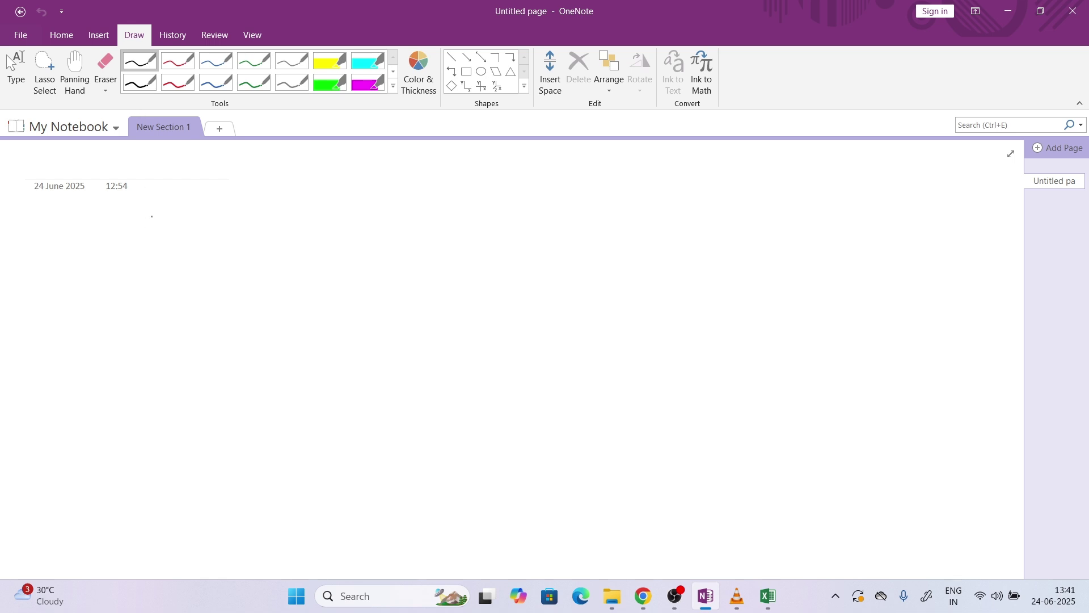
{"action": "mouse_move", "coordinate": [145, 228]}
{"action": "left_mouse_down"}
{"action": "mouse_move", "coordinate": [141, 249]}
{"action": "mouse_move", "coordinate": [164, 246]}
{"action": "left_mouse_up"}
{"action": "mouse_move", "coordinate": [169, 227]}
{"action": "left_mouse_down"}
{"action": "mouse_move", "coordinate": [169, 247]}
{"action": "mouse_move", "coordinate": [173, 233]}
{"action": "mouse_move", "coordinate": [180, 245]}
{"action": "left_mouse_up"}
{"action": "mouse_move", "coordinate": [185, 227]}
{"action": "left_mouse_down"}
{"action": "mouse_move", "coordinate": [183, 245]}
{"action": "mouse_move", "coordinate": [193, 244]}
{"action": "mouse_move", "coordinate": [200, 227]}
{"action": "mouse_move", "coordinate": [148, 234]}
{"action": "mouse_move", "coordinate": [175, 233]}
{"action": "left_mouse_up"}
{"action": "left_click", "coordinate": [105, 71]}
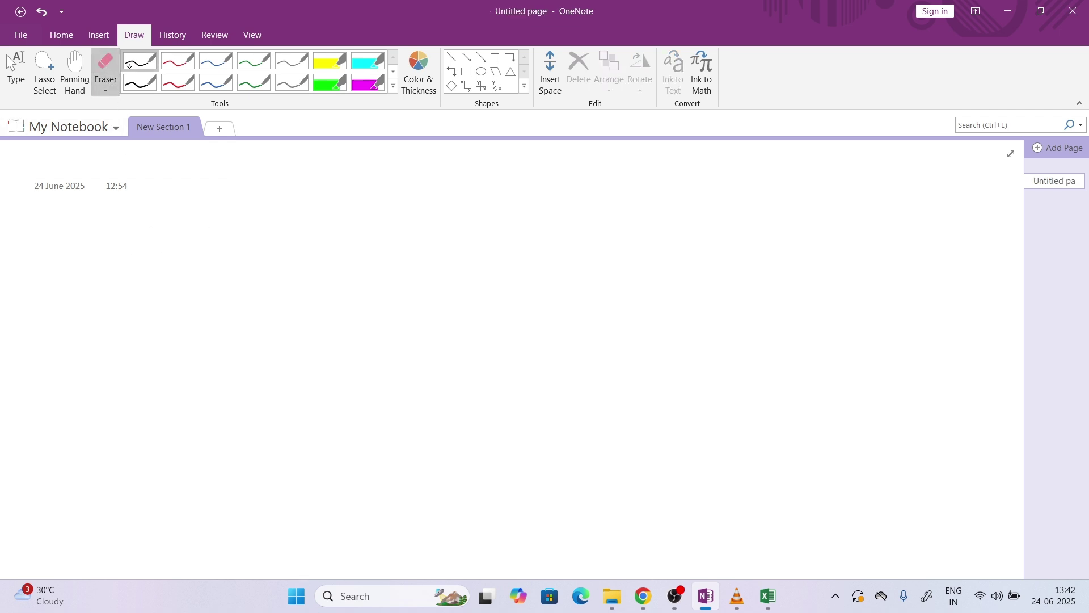
{"action": "left_click", "coordinate": [129, 66]}
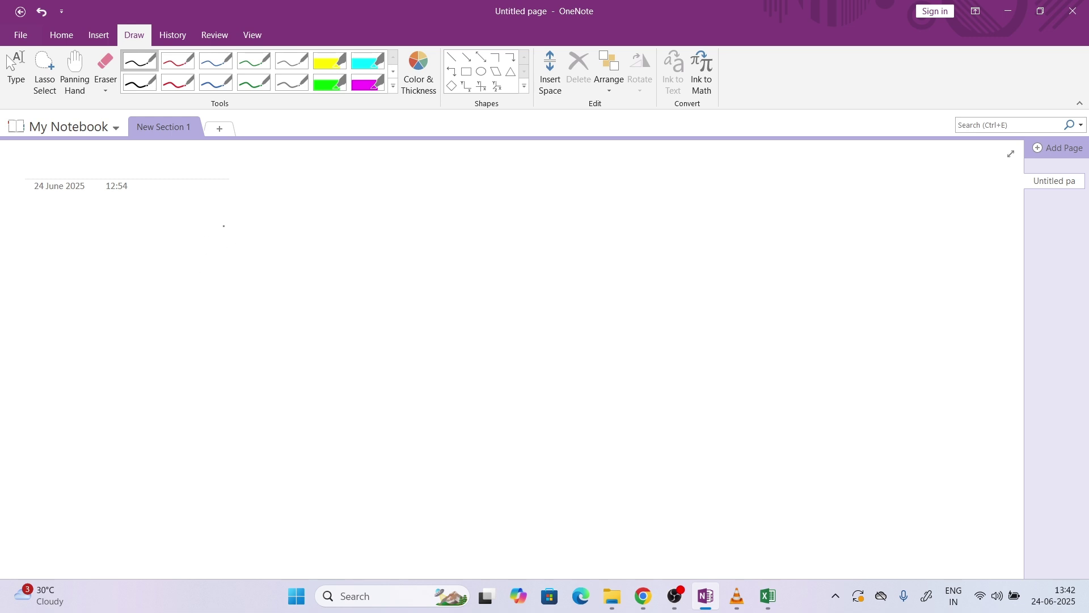
Handwrite 'Array = Collection of elements.' on the page
{"action": "left_click_drag", "start_coordinate": [220, 206], "coordinate": [212, 236]}
{"action": "mouse_move", "coordinate": [221, 207]}
{"action": "left_mouse_down"}
{"action": "mouse_move", "coordinate": [226, 240]}
{"action": "mouse_move", "coordinate": [236, 218]}
{"action": "mouse_move", "coordinate": [263, 225]}
{"action": "left_mouse_up"}
{"action": "mouse_move", "coordinate": [269, 215]}
{"action": "left_mouse_down"}
{"action": "mouse_move", "coordinate": [261, 245]}
{"action": "mouse_move", "coordinate": [283, 217]}
{"action": "mouse_move", "coordinate": [301, 221]}
{"action": "left_mouse_up"}
{"action": "left_click", "coordinate": [308, 208]}
{"action": "left_click_drag", "start_coordinate": [310, 213], "coordinate": [336, 215]}
{"action": "left_click_drag", "start_coordinate": [340, 210], "coordinate": [350, 215]}
{"action": "left_click_drag", "start_coordinate": [358, 196], "coordinate": [356, 218]}
{"action": "mouse_move", "coordinate": [352, 207]}
{"action": "left_mouse_down"}
{"action": "mouse_move", "coordinate": [374, 214]}
{"action": "mouse_move", "coordinate": [420, 200]}
{"action": "mouse_move", "coordinate": [431, 221]}
{"action": "mouse_move", "coordinate": [442, 202]}
{"action": "mouse_move", "coordinate": [484, 196]}
{"action": "mouse_move", "coordinate": [546, 203]}
{"action": "left_mouse_up"}
{"action": "left_click", "coordinate": [564, 200]}
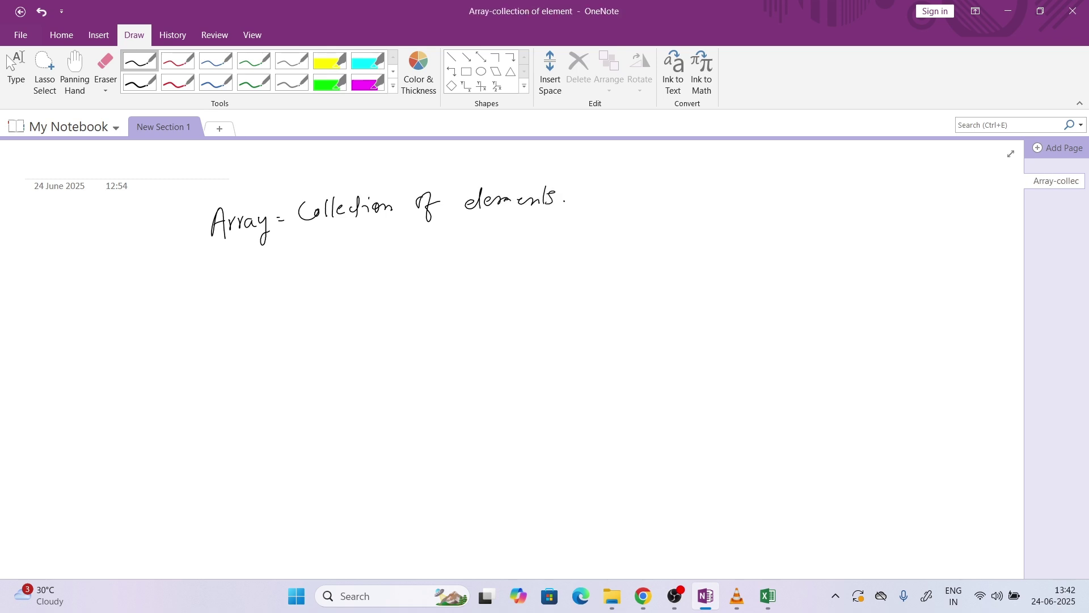
Underline 'Collection of elements', erase the underline, and begin a curly brace below 'Array'
{"action": "left_click_drag", "start_coordinate": [330, 224], "coordinate": [505, 229]}
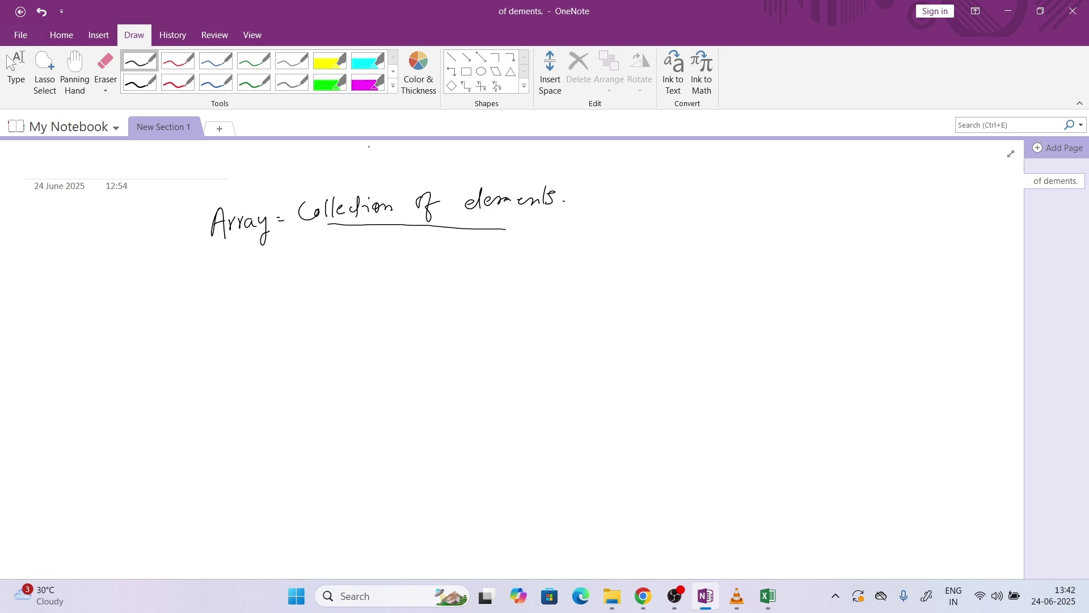
{"action": "left_click", "coordinate": [105, 69]}
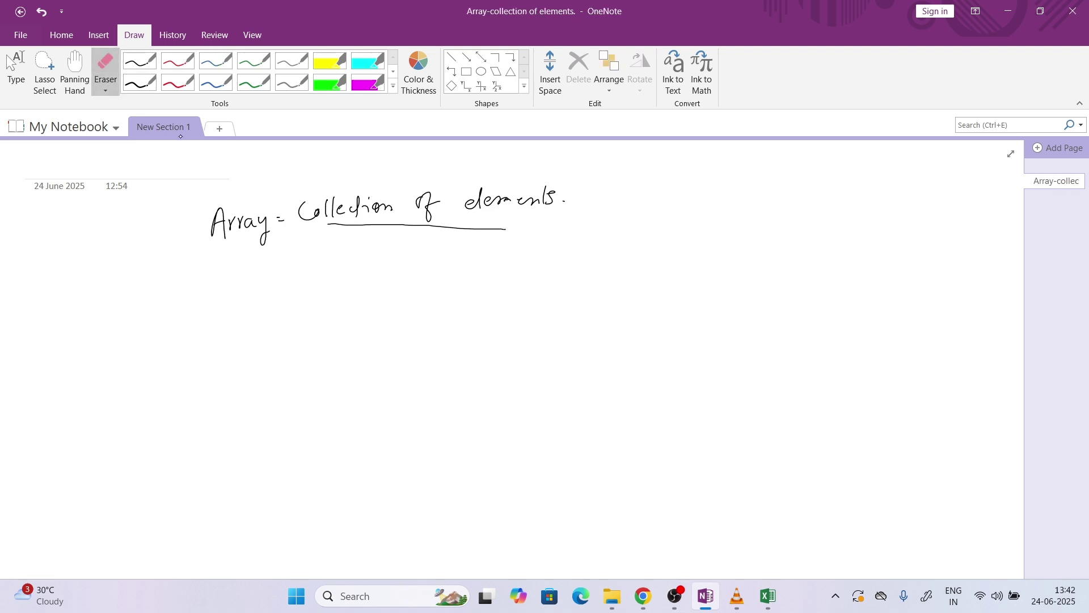
{"action": "mouse_move", "coordinate": [331, 229]}
{"action": "left_mouse_down"}
{"action": "mouse_move", "coordinate": [501, 232]}
{"action": "mouse_move", "coordinate": [489, 230]}
{"action": "left_mouse_up"}
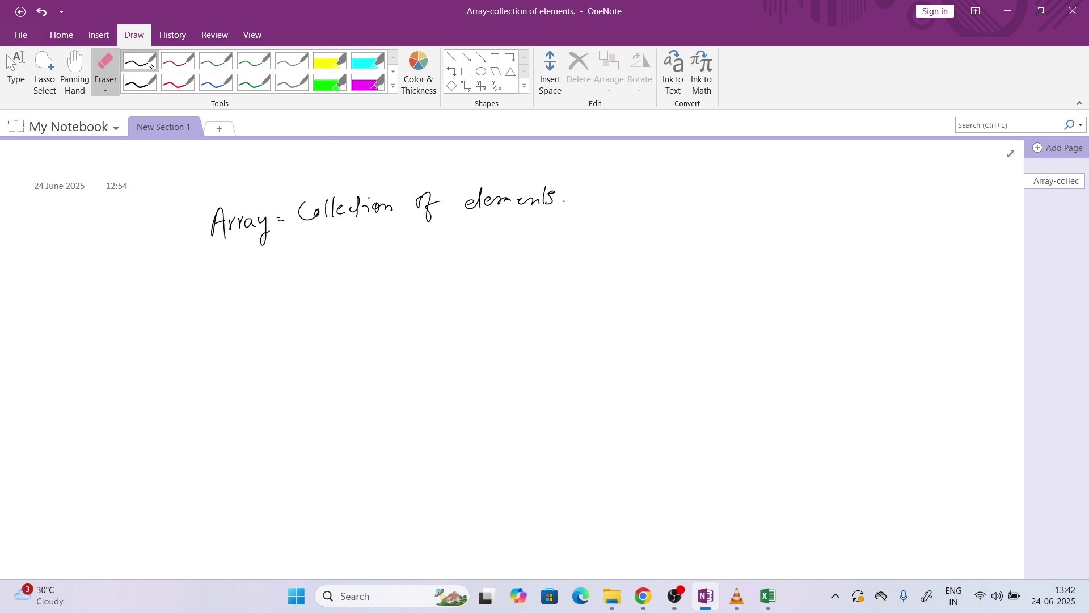
{"action": "left_click", "coordinate": [139, 60]}
{"action": "mouse_move", "coordinate": [263, 266]}
{"action": "left_mouse_down"}
{"action": "mouse_move", "coordinate": [259, 284]}
{"action": "mouse_move", "coordinate": [277, 306]}
{"action": "left_mouse_up"}
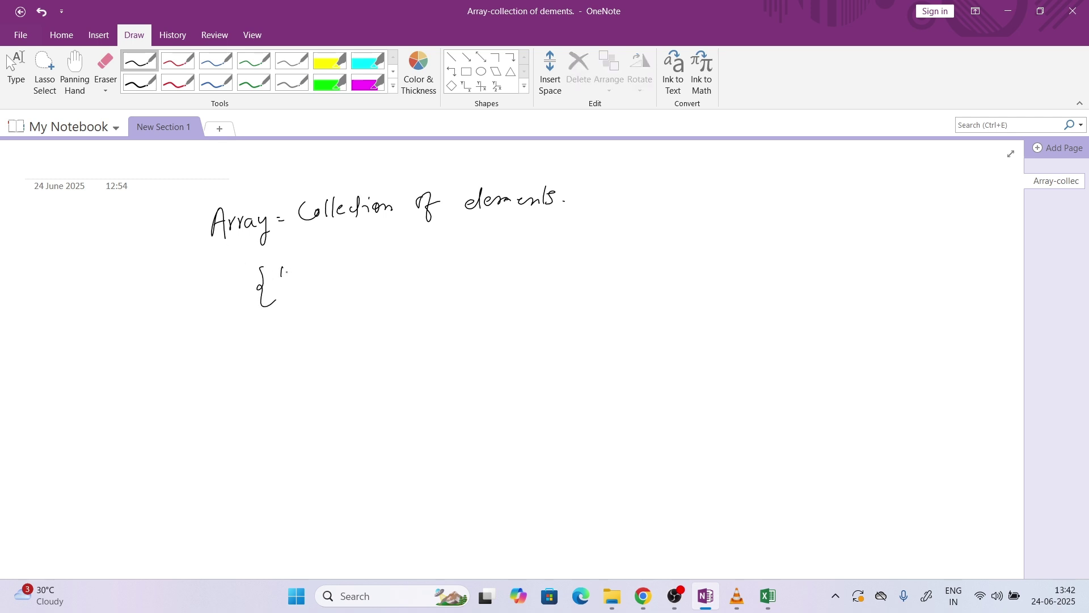
Handwrite the array {"abc","xyz","pqr"} followed by 'or' and an underlined cell range
{"action": "left_click_drag", "start_coordinate": [301, 275], "coordinate": [327, 283]}
{"action": "mouse_move", "coordinate": [334, 263]}
{"action": "left_mouse_down"}
{"action": "mouse_move", "coordinate": [383, 282]}
{"action": "mouse_move", "coordinate": [401, 267]}
{"action": "mouse_move", "coordinate": [472, 267]}
{"action": "left_mouse_up"}
{"action": "left_click_drag", "start_coordinate": [482, 256], "coordinate": [448, 254]}
{"action": "mouse_move", "coordinate": [452, 247]}
{"action": "left_mouse_down"}
{"action": "mouse_move", "coordinate": [514, 258]}
{"action": "mouse_move", "coordinate": [500, 273]}
{"action": "left_mouse_up"}
{"action": "left_click", "coordinate": [497, 263]}
{"action": "mouse_move", "coordinate": [560, 248]}
{"action": "left_mouse_down"}
{"action": "mouse_move", "coordinate": [555, 256]}
{"action": "mouse_move", "coordinate": [606, 255]}
{"action": "left_mouse_up"}
{"action": "mouse_move", "coordinate": [629, 240]}
{"action": "left_mouse_down"}
{"action": "mouse_move", "coordinate": [629, 251]}
{"action": "mouse_move", "coordinate": [660, 245]}
{"action": "left_mouse_up"}
{"action": "mouse_move", "coordinate": [661, 245]}
{"action": "left_mouse_down"}
{"action": "mouse_move", "coordinate": [651, 252]}
{"action": "mouse_move", "coordinate": [670, 252]}
{"action": "left_mouse_up"}
{"action": "left_click_drag", "start_coordinate": [673, 238], "coordinate": [669, 252]}
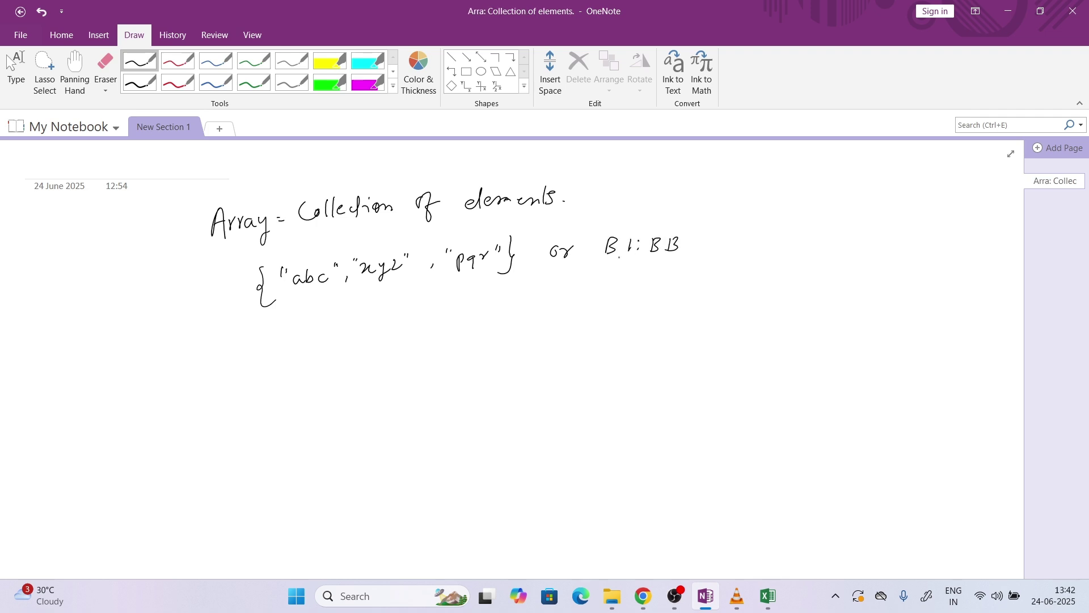
{"action": "left_click_drag", "start_coordinate": [602, 258], "coordinate": [683, 261]}
Mark the array's elements and, in blue ink, underline them and label them as 3 elements
{"action": "mouse_move", "coordinate": [305, 295]}
{"action": "left_mouse_down"}
{"action": "mouse_move", "coordinate": [344, 278]}
{"action": "mouse_move", "coordinate": [328, 247]}
{"action": "mouse_move", "coordinate": [277, 256]}
{"action": "mouse_move", "coordinate": [303, 296]}
{"action": "mouse_move", "coordinate": [299, 323]}
{"action": "mouse_move", "coordinate": [312, 312]}
{"action": "left_mouse_up"}
{"action": "mouse_move", "coordinate": [266, 342]}
{"action": "left_mouse_down"}
{"action": "mouse_move", "coordinate": [324, 338]}
{"action": "mouse_move", "coordinate": [332, 349]}
{"action": "left_mouse_up"}
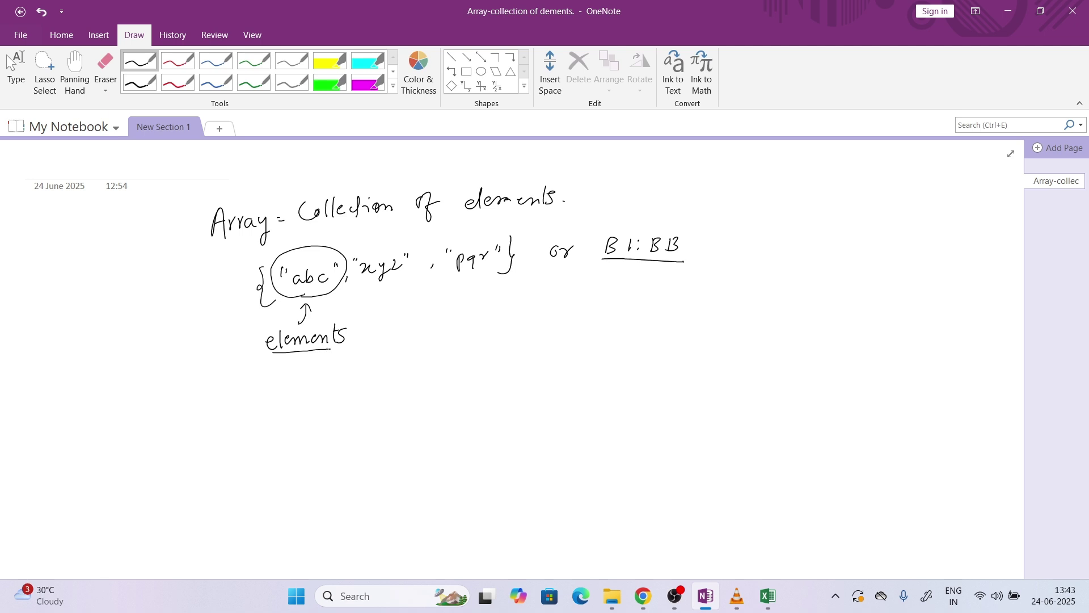
{"action": "left_click", "coordinate": [216, 82]}
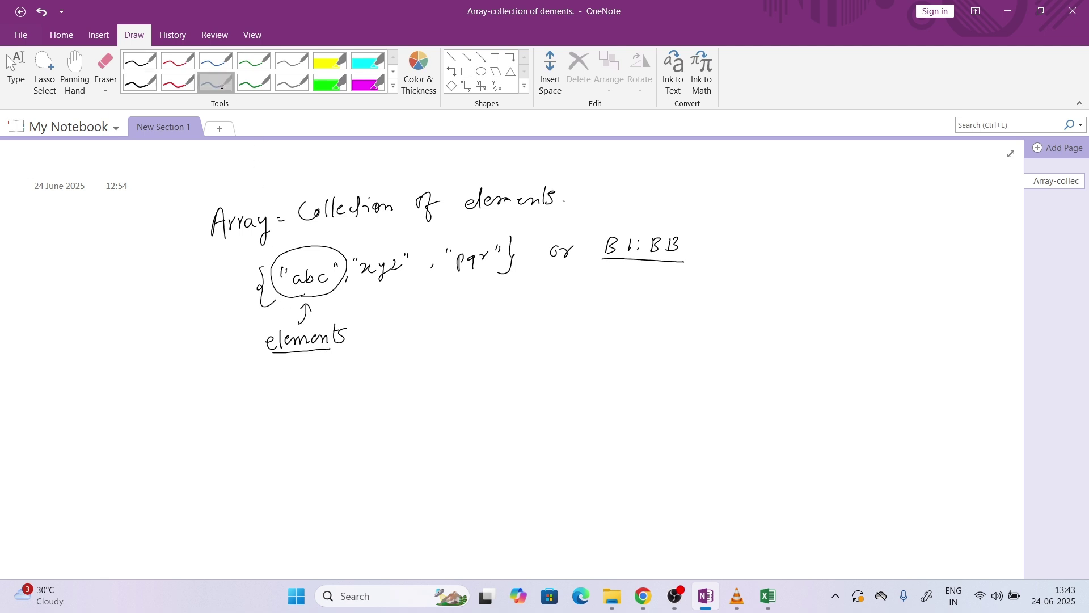
{"action": "left_click_drag", "start_coordinate": [282, 310], "coordinate": [484, 295]}
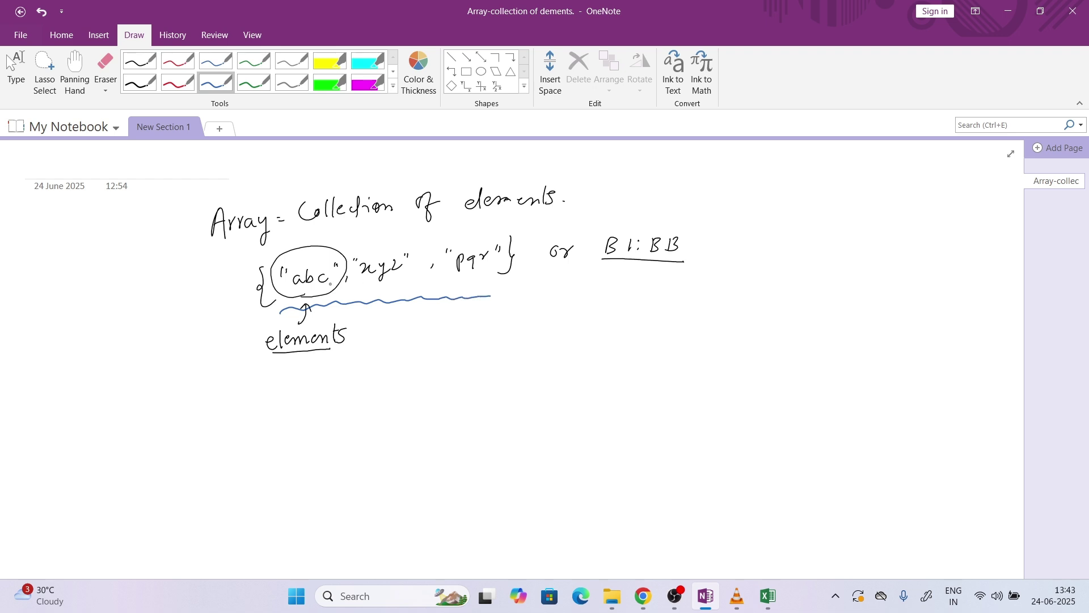
{"action": "left_click_drag", "start_coordinate": [374, 287], "coordinate": [387, 288]}
{"action": "left_click_drag", "start_coordinate": [454, 289], "coordinate": [467, 289]}
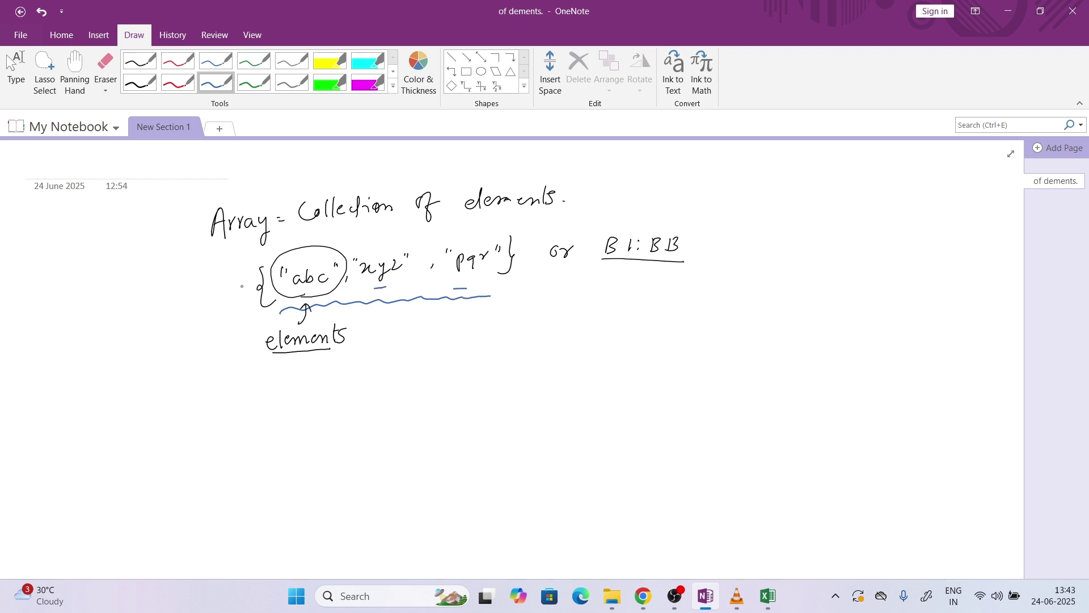
{"action": "mouse_move", "coordinate": [239, 288]}
{"action": "left_mouse_down"}
{"action": "mouse_move", "coordinate": [215, 287]}
{"action": "mouse_move", "coordinate": [222, 296]}
{"action": "left_mouse_up"}
{"action": "left_click_drag", "start_coordinate": [88, 288], "coordinate": [89, 304]}
{"action": "mouse_move", "coordinate": [105, 297]}
{"action": "left_mouse_down"}
{"action": "mouse_move", "coordinate": [160, 296]}
{"action": "mouse_move", "coordinate": [169, 282]}
{"action": "mouse_move", "coordinate": [173, 296]}
{"action": "mouse_move", "coordinate": [180, 290]}
{"action": "left_mouse_up"}
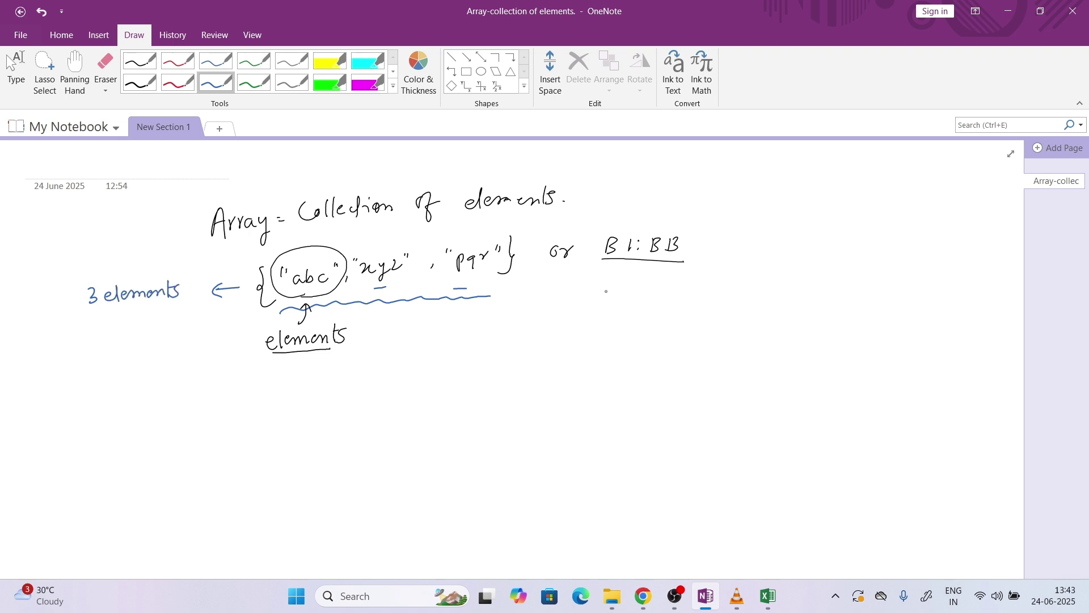
Circle B1:BB, write B1:B13 above it, and add an arrow to an underlined '13 elements' note
{"action": "mouse_move", "coordinate": [643, 270]}
{"action": "left_mouse_down"}
{"action": "mouse_move", "coordinate": [681, 219]}
{"action": "mouse_move", "coordinate": [618, 281]}
{"action": "mouse_move", "coordinate": [638, 279]}
{"action": "left_mouse_up"}
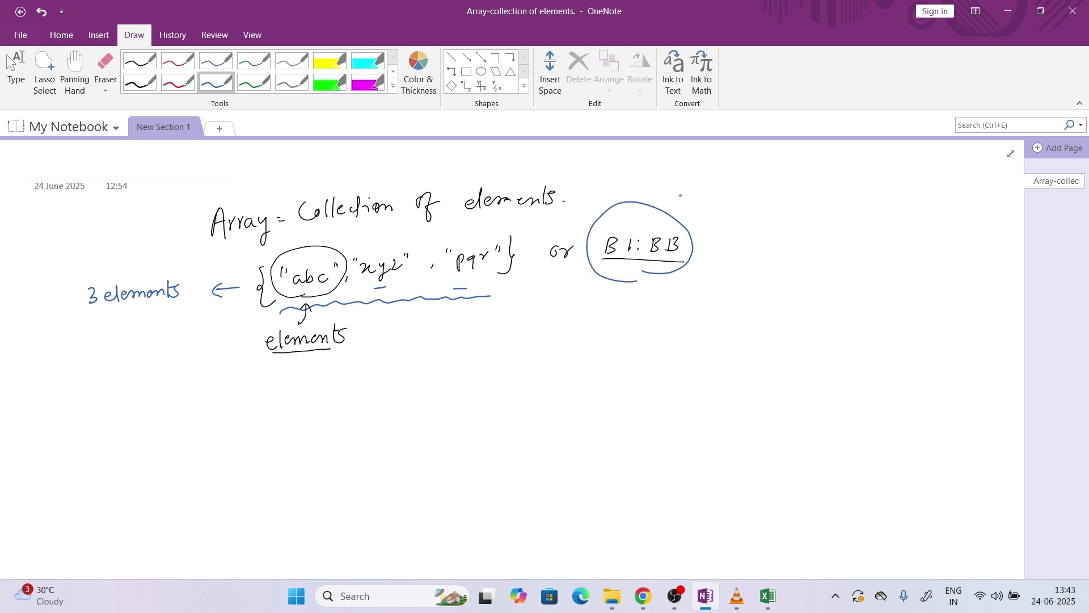
{"action": "mouse_move", "coordinate": [670, 190]}
{"action": "left_mouse_down"}
{"action": "mouse_move", "coordinate": [671, 201]}
{"action": "mouse_move", "coordinate": [725, 201]}
{"action": "left_mouse_up"}
{"action": "left_click", "coordinate": [702, 192]}
{"action": "left_click", "coordinate": [702, 199]}
{"action": "left_click_drag", "start_coordinate": [730, 189], "coordinate": [724, 250]}
{"action": "left_click_drag", "start_coordinate": [729, 240], "coordinate": [727, 253]}
{"action": "mouse_move", "coordinate": [748, 240]}
{"action": "left_mouse_down"}
{"action": "mouse_move", "coordinate": [748, 254]}
{"action": "mouse_move", "coordinate": [785, 238]}
{"action": "mouse_move", "coordinate": [850, 256]}
{"action": "left_mouse_up"}
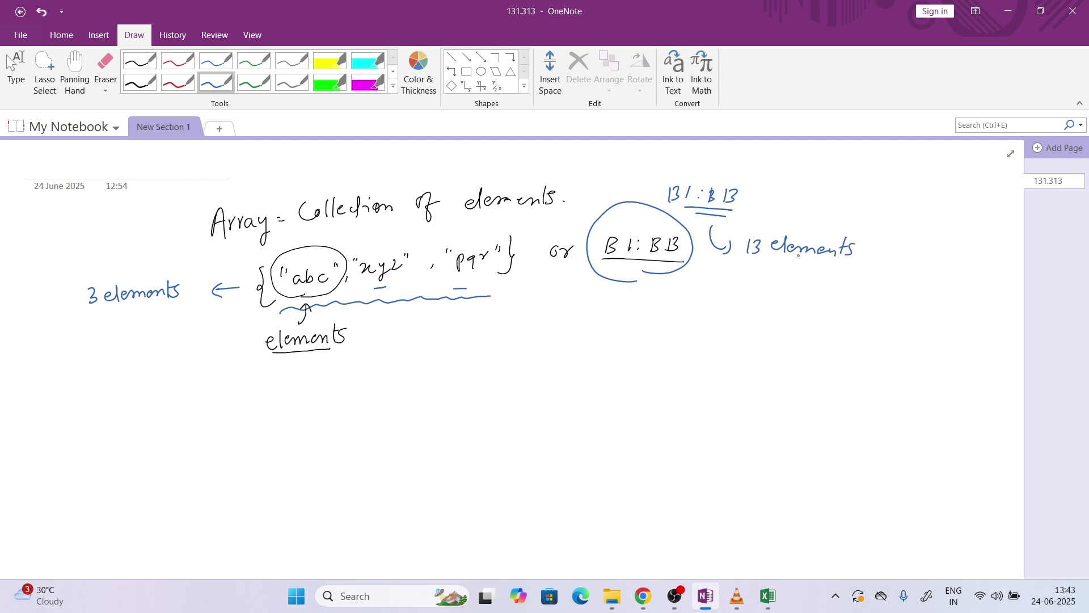
{"action": "left_click_drag", "start_coordinate": [746, 260], "coordinate": [846, 268]}
Check the Excel training table, then start a new quoted list below the OneNote notes
{"action": "left_click", "coordinate": [768, 595]}
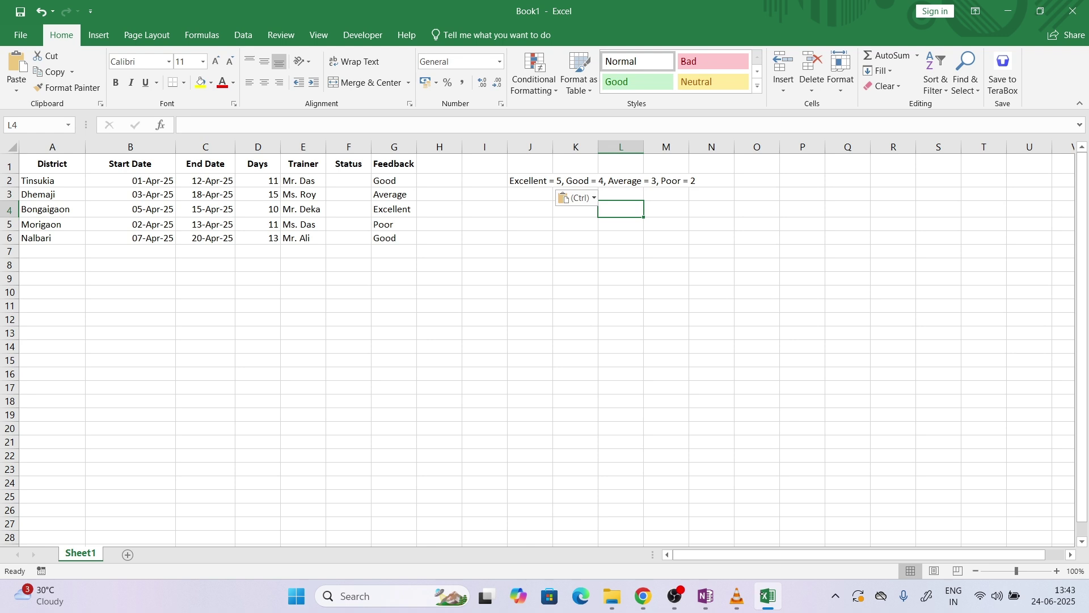
{"action": "left_click", "coordinate": [705, 595]}
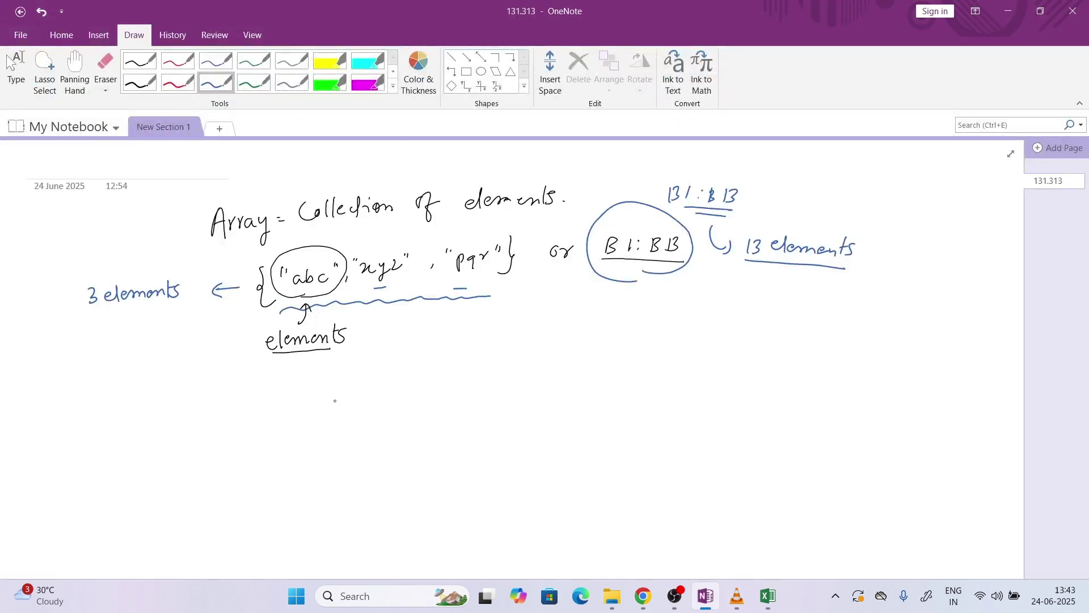
{"action": "left_click_drag", "start_coordinate": [387, 401], "coordinate": [415, 413]}
Erase the false-start quote strokes and write the blue list {poor, Average, Good, Exe}
{"action": "left_click", "coordinate": [106, 71]}
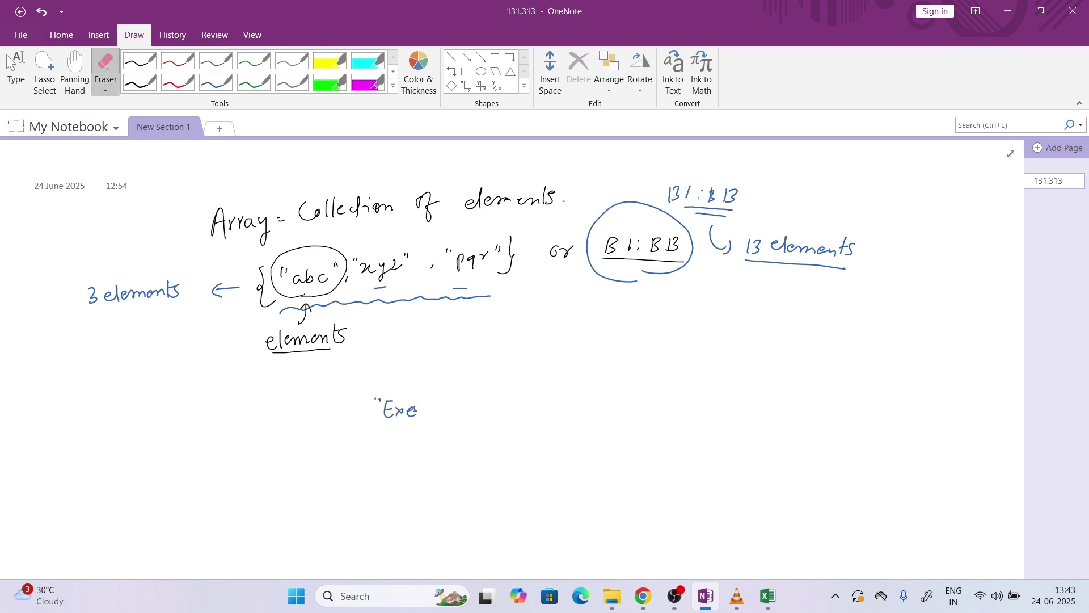
{"action": "mouse_move", "coordinate": [352, 435]}
{"action": "left_mouse_down"}
{"action": "mouse_move", "coordinate": [377, 411]}
{"action": "mouse_move", "coordinate": [407, 411]}
{"action": "left_mouse_up"}
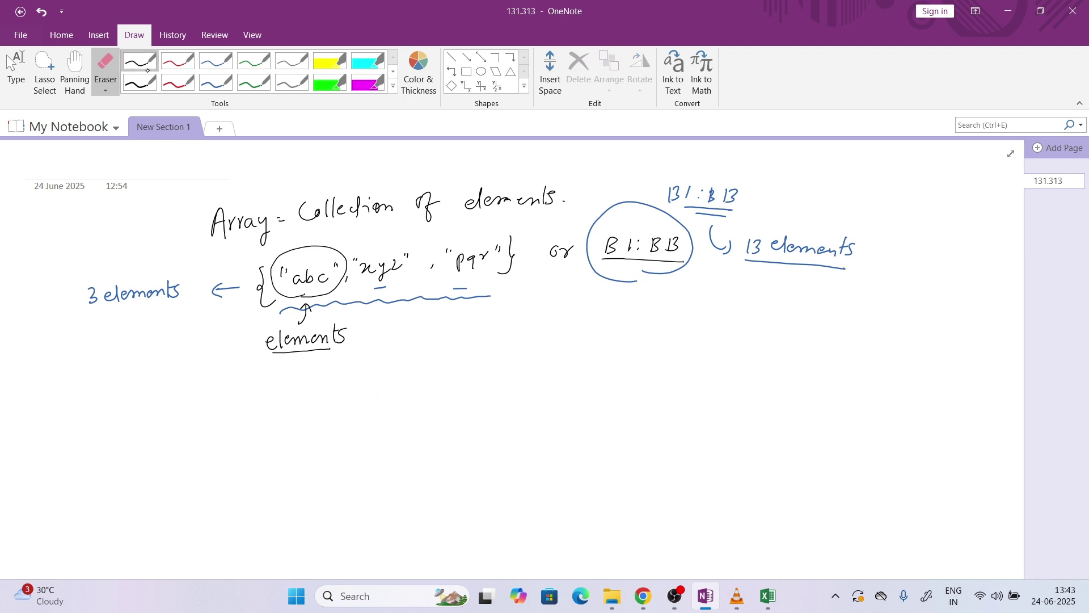
{"action": "left_click", "coordinate": [215, 84]}
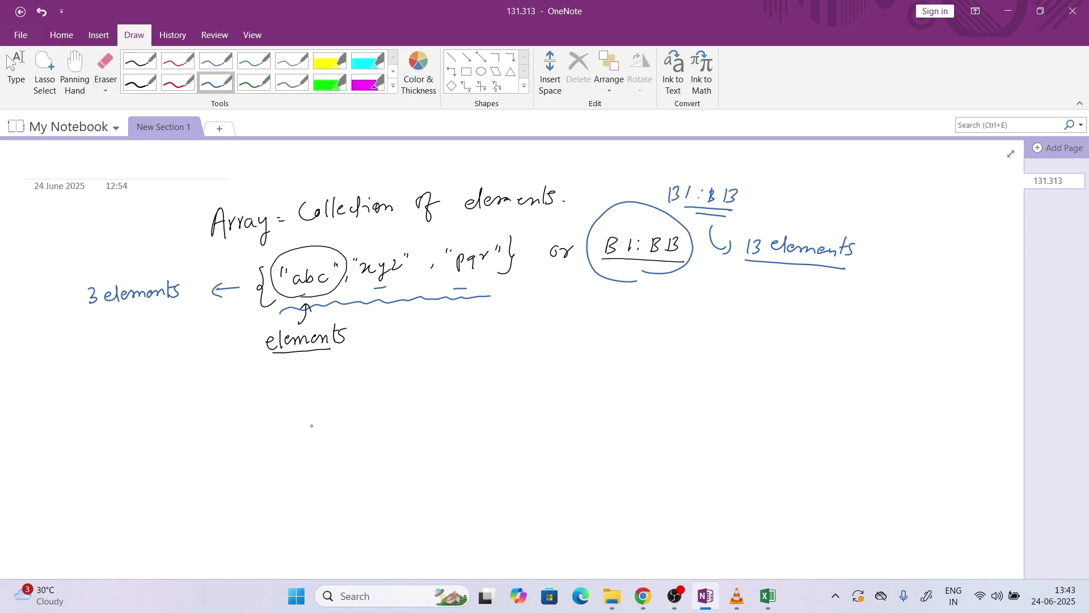
{"action": "mouse_move", "coordinate": [312, 402]}
{"action": "left_mouse_down"}
{"action": "mouse_move", "coordinate": [305, 426]}
{"action": "mouse_move", "coordinate": [317, 448]}
{"action": "mouse_move", "coordinate": [372, 417]}
{"action": "mouse_move", "coordinate": [326, 415]}
{"action": "left_mouse_up"}
{"action": "left_click_drag", "start_coordinate": [330, 409], "coordinate": [330, 414]}
{"action": "mouse_move", "coordinate": [397, 424]}
{"action": "left_mouse_down"}
{"action": "mouse_move", "coordinate": [395, 433]}
{"action": "mouse_move", "coordinate": [461, 410]}
{"action": "left_mouse_up"}
{"action": "left_click_drag", "start_coordinate": [466, 411], "coordinate": [469, 427]}
{"action": "left_click_drag", "start_coordinate": [476, 414], "coordinate": [533, 418]}
{"action": "left_click_drag", "start_coordinate": [542, 405], "coordinate": [546, 410]}
{"action": "mouse_move", "coordinate": [558, 405]}
{"action": "left_mouse_down"}
{"action": "mouse_move", "coordinate": [591, 411]}
{"action": "mouse_move", "coordinate": [625, 392]}
{"action": "left_mouse_up"}
{"action": "mouse_move", "coordinate": [621, 391]}
{"action": "left_mouse_down"}
{"action": "mouse_move", "coordinate": [631, 401]}
{"action": "mouse_move", "coordinate": [642, 392]}
{"action": "mouse_move", "coordinate": [604, 386]}
{"action": "mouse_move", "coordinate": [640, 410]}
{"action": "left_mouse_up"}
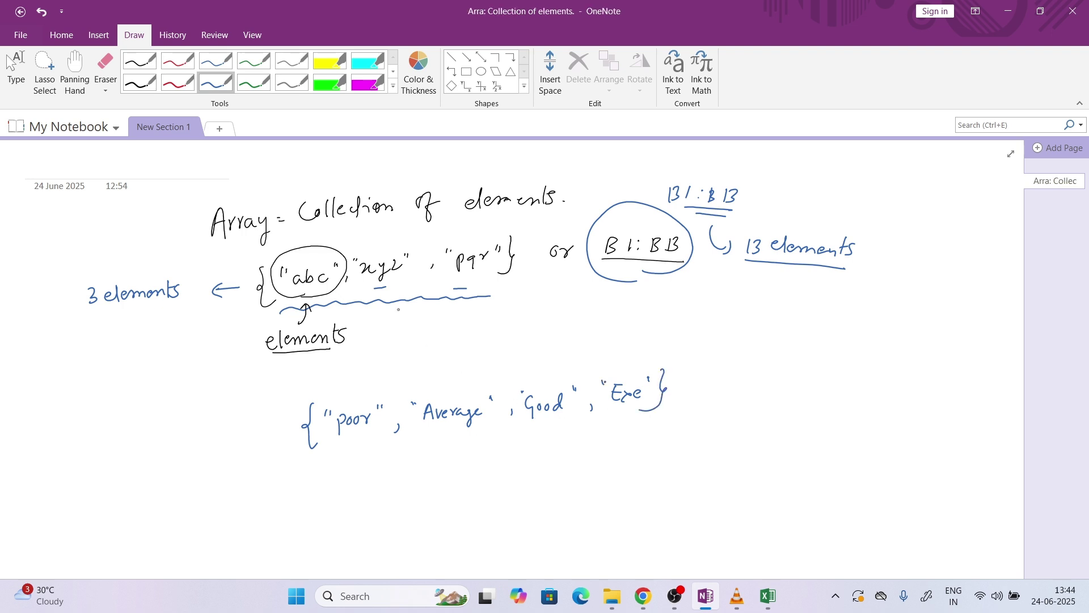
In red ink, number poor–Exe as 1–4 and number xyz 2 and pqr 3
{"action": "left_click", "coordinate": [177, 83]}
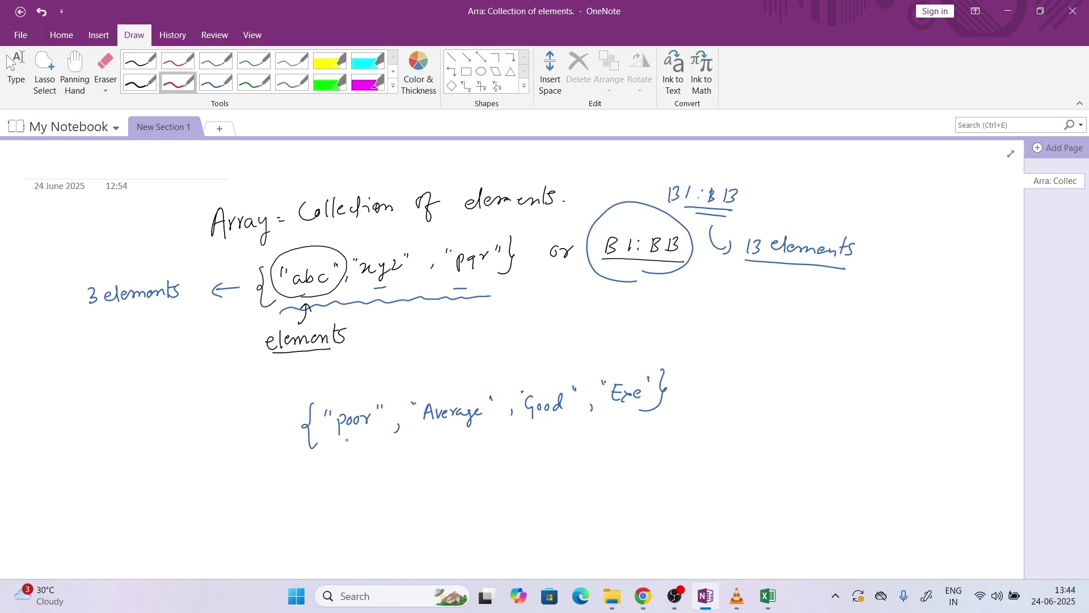
{"action": "left_click_drag", "start_coordinate": [351, 374], "coordinate": [357, 389]}
{"action": "left_click_drag", "start_coordinate": [444, 378], "coordinate": [455, 386]}
{"action": "left_click_drag", "start_coordinate": [536, 364], "coordinate": [536, 377]}
{"action": "left_click_drag", "start_coordinate": [634, 345], "coordinate": [632, 360]}
{"action": "mouse_move", "coordinate": [629, 343]}
{"action": "left_mouse_down"}
{"action": "mouse_move", "coordinate": [626, 351]}
{"action": "mouse_move", "coordinate": [642, 350]}
{"action": "left_mouse_up"}
{"action": "left_click_drag", "start_coordinate": [377, 246], "coordinate": [389, 252]}
{"action": "left_click_drag", "start_coordinate": [463, 239], "coordinate": [463, 248]}
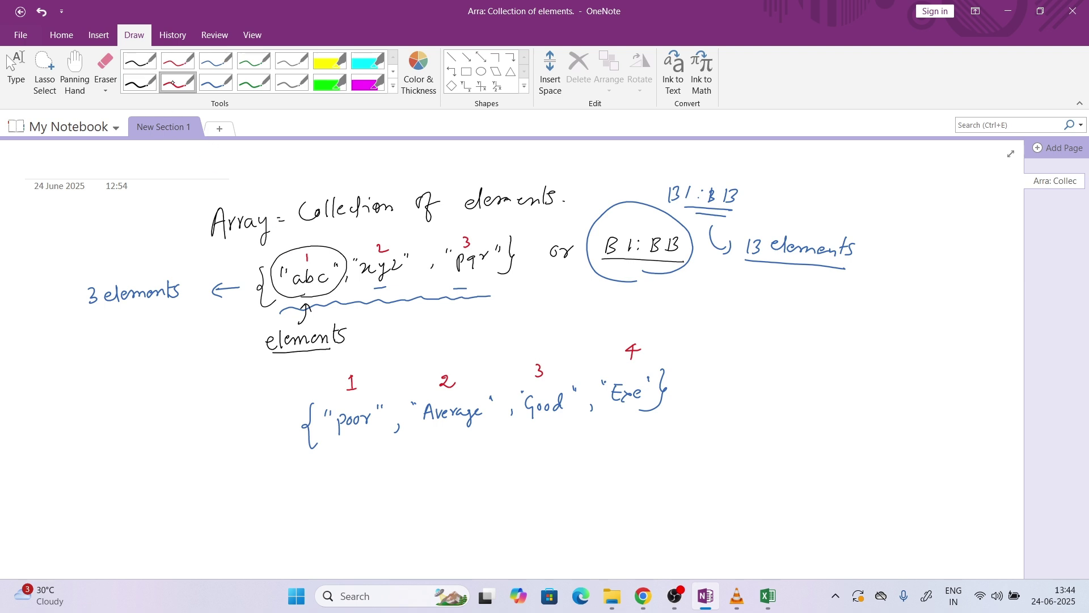
In green ink, write 'Match ( lookup Value, lookup Array )' below the numbered list
{"action": "left_click", "coordinate": [253, 83]}
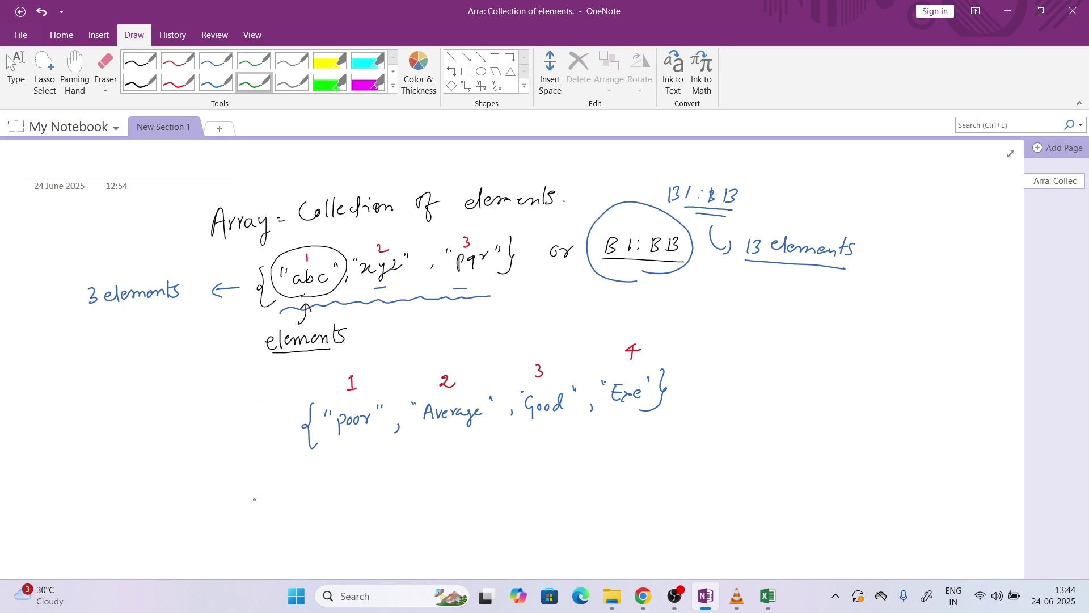
{"action": "mouse_move", "coordinate": [254, 499]}
{"action": "left_mouse_down"}
{"action": "mouse_move", "coordinate": [328, 513]}
{"action": "mouse_move", "coordinate": [354, 502]}
{"action": "left_mouse_up"}
{"action": "left_click_drag", "start_coordinate": [363, 501], "coordinate": [369, 507]}
{"action": "mouse_move", "coordinate": [375, 497]}
{"action": "left_mouse_down"}
{"action": "mouse_move", "coordinate": [376, 507]}
{"action": "mouse_move", "coordinate": [394, 503]}
{"action": "left_mouse_up"}
{"action": "mouse_move", "coordinate": [394, 497]}
{"action": "left_mouse_down"}
{"action": "mouse_move", "coordinate": [423, 495]}
{"action": "mouse_move", "coordinate": [440, 509]}
{"action": "left_mouse_up"}
{"action": "left_click_drag", "start_coordinate": [443, 499], "coordinate": [454, 508]}
{"action": "mouse_move", "coordinate": [457, 503]}
{"action": "left_mouse_down"}
{"action": "mouse_move", "coordinate": [479, 511]}
{"action": "mouse_move", "coordinate": [513, 492]}
{"action": "left_mouse_up"}
{"action": "left_click_drag", "start_coordinate": [523, 491], "coordinate": [530, 495]}
{"action": "left_click_drag", "start_coordinate": [537, 489], "coordinate": [542, 499]}
{"action": "mouse_move", "coordinate": [544, 490]}
{"action": "left_mouse_down"}
{"action": "mouse_move", "coordinate": [586, 481]}
{"action": "mouse_move", "coordinate": [590, 496]}
{"action": "left_mouse_up"}
{"action": "left_click_drag", "start_coordinate": [594, 492], "coordinate": [607, 485]}
{"action": "left_click_drag", "start_coordinate": [607, 488], "coordinate": [648, 504]}
Underline lookup Array and the poor–Exe list, tick the list, and double-underline B1:BB
{"action": "left_click_drag", "start_coordinate": [515, 509], "coordinate": [618, 513]}
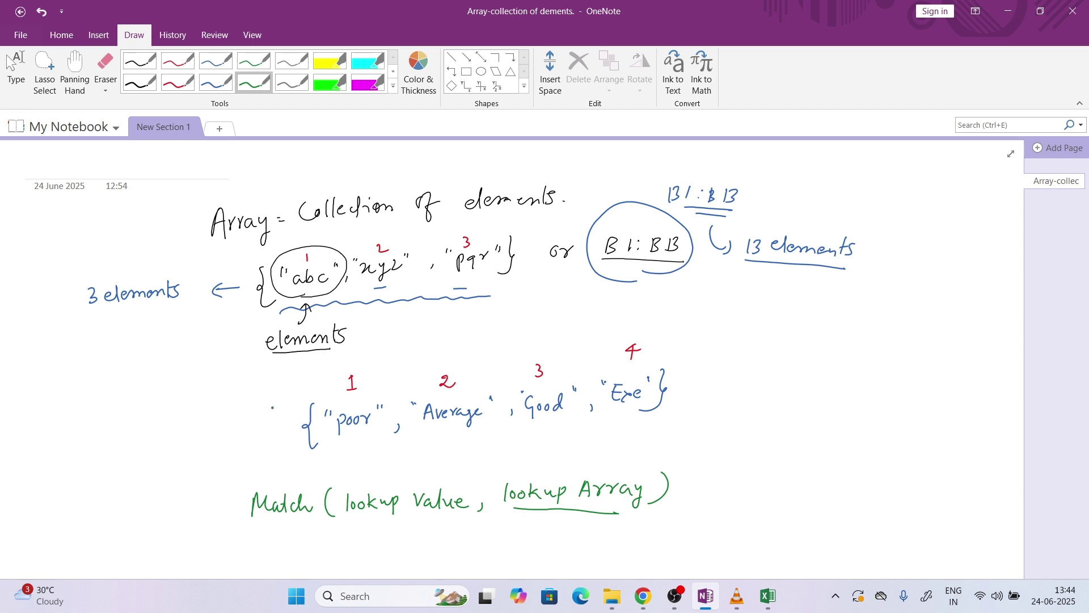
{"action": "left_click_drag", "start_coordinate": [272, 407], "coordinate": [287, 409]}
{"action": "left_click_drag", "start_coordinate": [337, 450], "coordinate": [638, 439]}
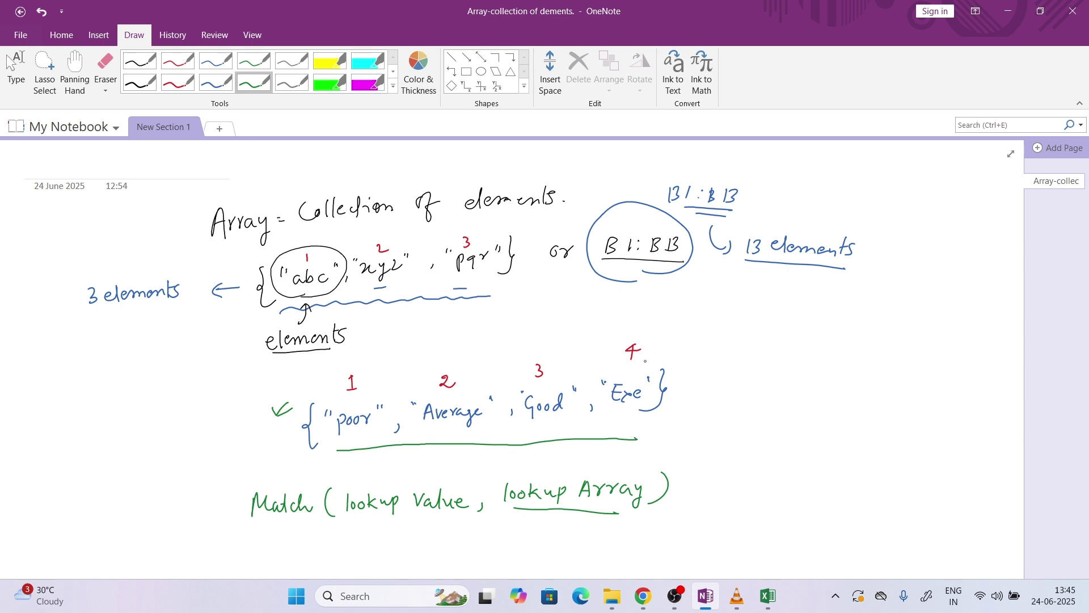
{"action": "left_click_drag", "start_coordinate": [649, 284], "coordinate": [672, 288]}
{"action": "key", "text": "Escape"}
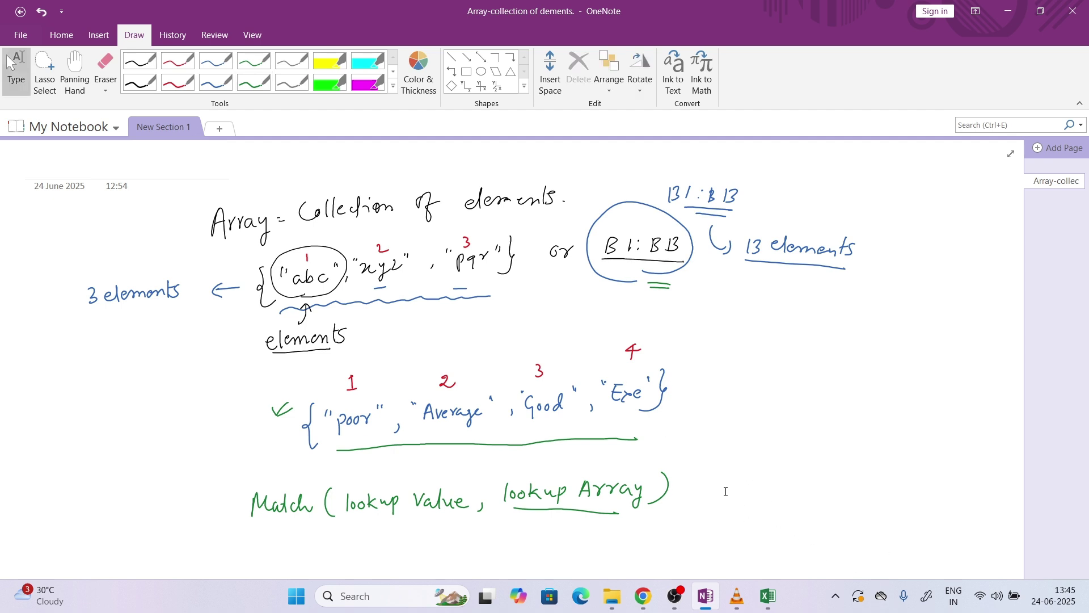
{"action": "scroll", "coordinate": [720, 488], "scroll_direction": "down", "scroll_amount": 2}
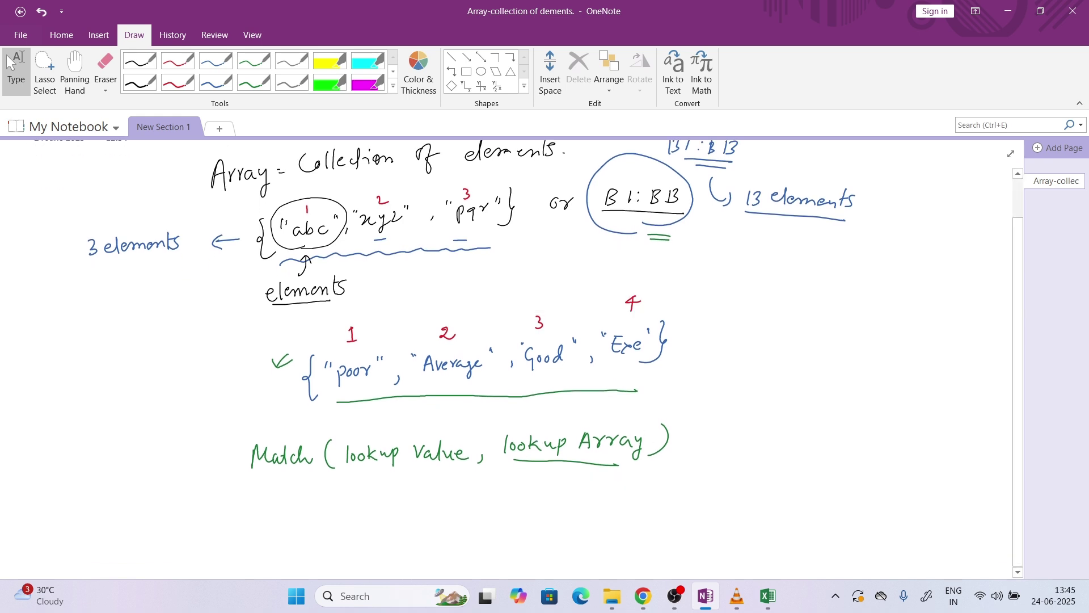
In red ink, write Match below the syntax line and draw an arrow out of it
{"action": "left_click", "coordinate": [178, 82]}
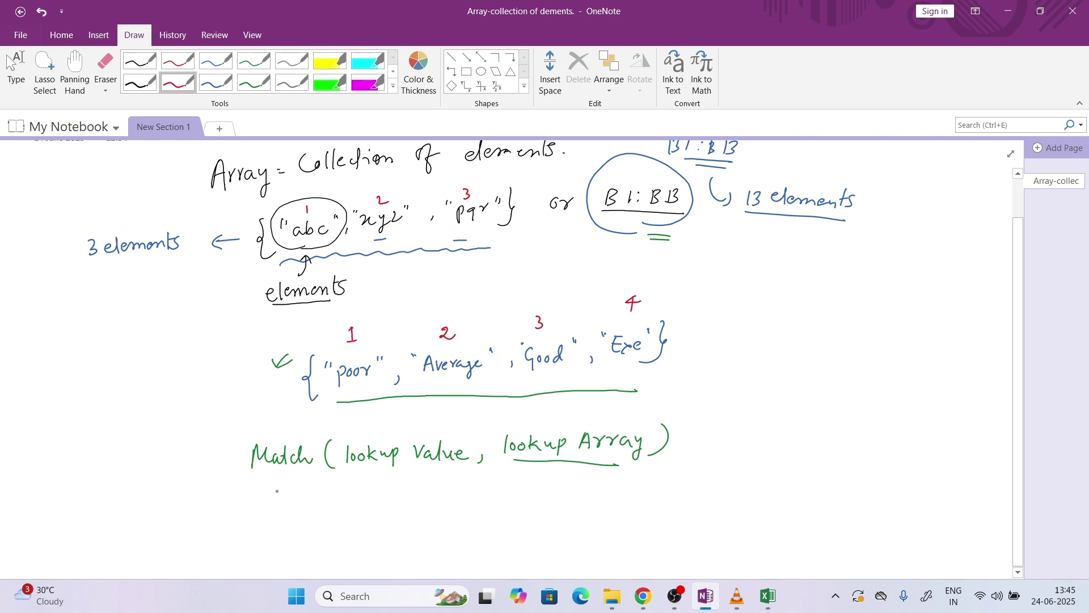
{"action": "mouse_move", "coordinate": [252, 536]}
{"action": "left_mouse_down"}
{"action": "mouse_move", "coordinate": [260, 516]}
{"action": "mouse_move", "coordinate": [268, 536]}
{"action": "mouse_move", "coordinate": [289, 521]}
{"action": "mouse_move", "coordinate": [299, 534]}
{"action": "left_mouse_up"}
{"action": "left_click_drag", "start_coordinate": [304, 514], "coordinate": [315, 530]}
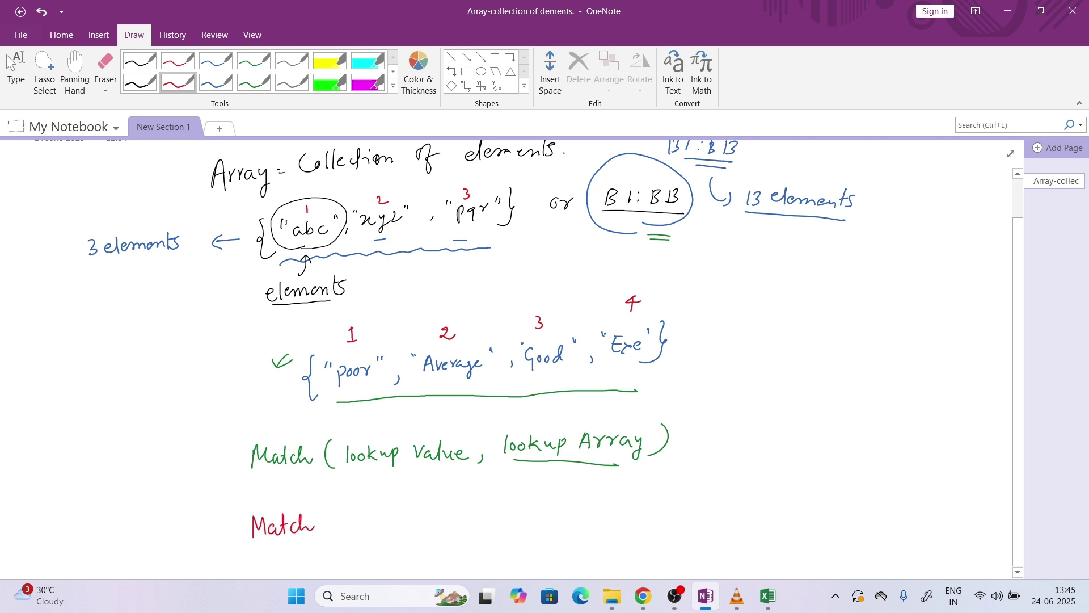
{"action": "mouse_move", "coordinate": [245, 458]}
{"action": "left_mouse_down"}
{"action": "mouse_move", "coordinate": [210, 453]}
{"action": "mouse_move", "coordinate": [216, 459]}
{"action": "left_mouse_up"}
Label the arrow 'Index of look up value'
{"action": "left_click_drag", "start_coordinate": [106, 427], "coordinate": [105, 446]}
{"action": "left_click_drag", "start_coordinate": [101, 446], "coordinate": [116, 443]}
{"action": "mouse_move", "coordinate": [102, 425]}
{"action": "left_mouse_down"}
{"action": "mouse_move", "coordinate": [114, 424]}
{"action": "mouse_move", "coordinate": [120, 444]}
{"action": "mouse_move", "coordinate": [133, 422]}
{"action": "left_mouse_up"}
{"action": "left_click_drag", "start_coordinate": [137, 433], "coordinate": [152, 437]}
{"action": "mouse_move", "coordinate": [152, 427]}
{"action": "left_mouse_down"}
{"action": "mouse_move", "coordinate": [145, 437]}
{"action": "mouse_move", "coordinate": [174, 416]}
{"action": "mouse_move", "coordinate": [179, 431]}
{"action": "left_mouse_up"}
{"action": "mouse_move", "coordinate": [102, 465]}
{"action": "left_mouse_down"}
{"action": "mouse_move", "coordinate": [103, 479]}
{"action": "mouse_move", "coordinate": [116, 475]}
{"action": "left_mouse_up"}
{"action": "left_click", "coordinate": [120, 470]}
{"action": "mouse_move", "coordinate": [126, 458]}
{"action": "left_mouse_down"}
{"action": "mouse_move", "coordinate": [125, 477]}
{"action": "mouse_move", "coordinate": [155, 460]}
{"action": "left_mouse_up"}
{"action": "mouse_move", "coordinate": [152, 459]}
{"action": "left_mouse_down"}
{"action": "mouse_move", "coordinate": [151, 471]}
{"action": "mouse_move", "coordinate": [165, 455]}
{"action": "left_mouse_up"}
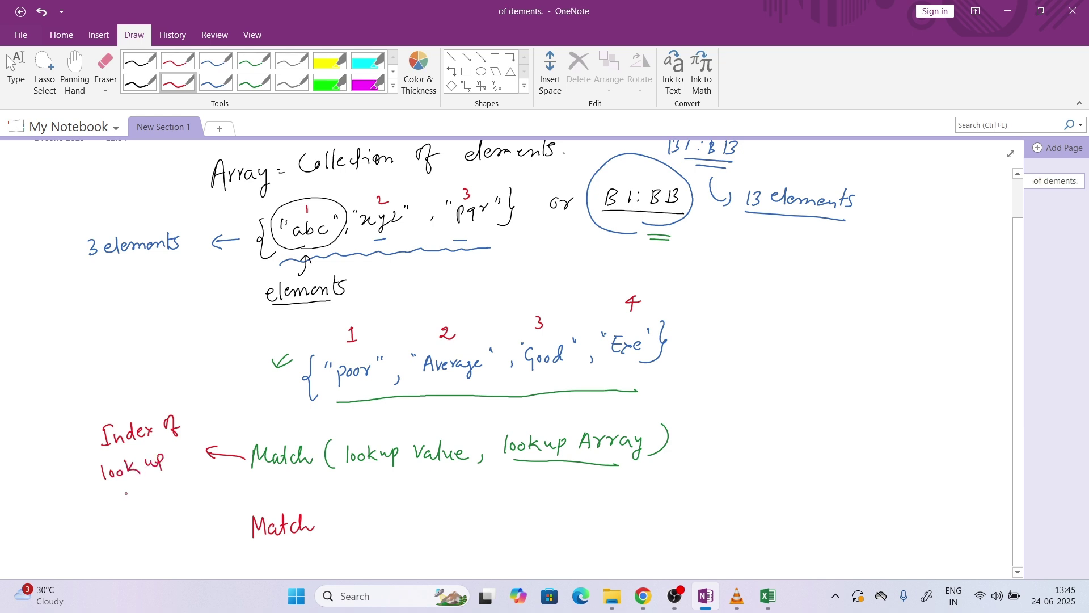
{"action": "left_click_drag", "start_coordinate": [120, 488], "coordinate": [139, 498]}
{"action": "mouse_move", "coordinate": [143, 478]}
{"action": "left_mouse_down"}
{"action": "mouse_move", "coordinate": [145, 497]}
{"action": "mouse_move", "coordinate": [155, 491]}
{"action": "left_mouse_up"}
{"action": "left_click_drag", "start_coordinate": [158, 488], "coordinate": [171, 484]}
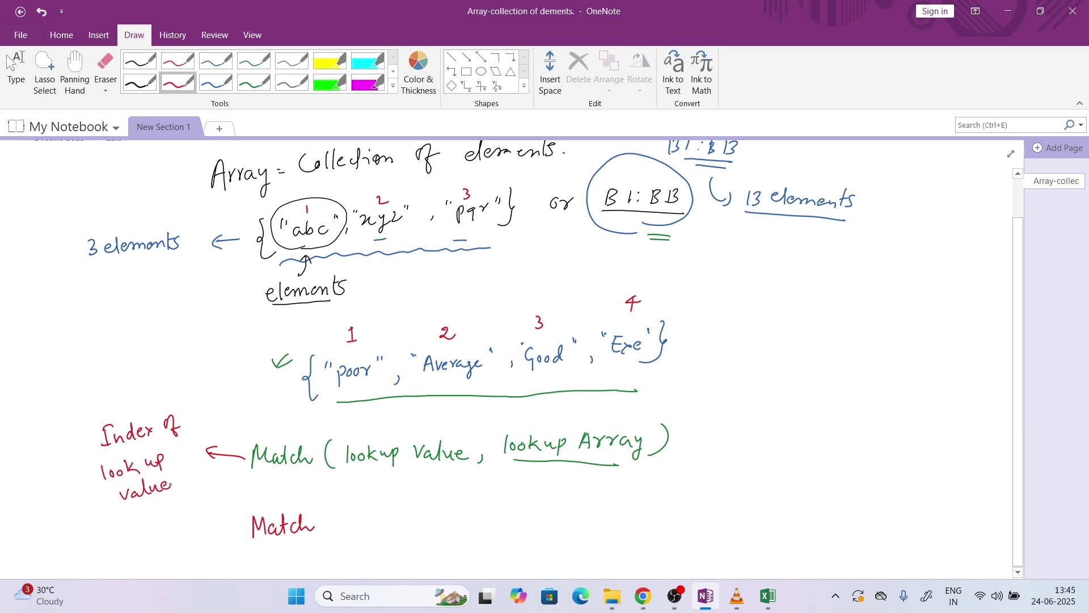
Circle the 1 above poor and begin the example Match(" below
{"action": "mouse_move", "coordinate": [357, 318]}
{"action": "left_mouse_down"}
{"action": "mouse_move", "coordinate": [340, 334]}
{"action": "mouse_move", "coordinate": [382, 308]}
{"action": "mouse_move", "coordinate": [386, 319]}
{"action": "mouse_move", "coordinate": [416, 285]}
{"action": "mouse_move", "coordinate": [433, 291]}
{"action": "mouse_move", "coordinate": [426, 297]}
{"action": "left_mouse_up"}
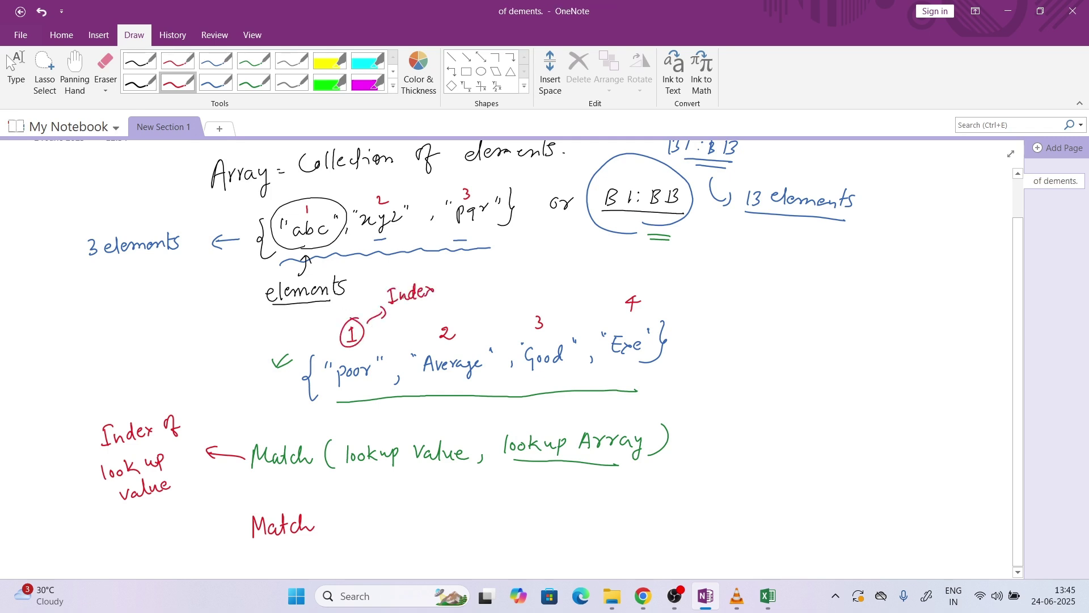
{"action": "mouse_move", "coordinate": [329, 506]}
{"action": "left_mouse_down"}
{"action": "mouse_move", "coordinate": [327, 532]}
{"action": "mouse_move", "coordinate": [349, 505]}
{"action": "left_mouse_up"}
{"action": "left_click_drag", "start_coordinate": [351, 498], "coordinate": [372, 511]}
Write the red example Match("Avg", {"poor","Avg","gwd","exe"},0)
{"action": "left_click_drag", "start_coordinate": [375, 508], "coordinate": [394, 513]}
{"action": "left_click_drag", "start_coordinate": [400, 498], "coordinate": [404, 504]}
{"action": "left_click_drag", "start_coordinate": [413, 517], "coordinate": [448, 529]}
{"action": "mouse_move", "coordinate": [456, 490]}
{"action": "left_mouse_down"}
{"action": "mouse_move", "coordinate": [526, 515]}
{"action": "mouse_move", "coordinate": [578, 496]}
{"action": "mouse_move", "coordinate": [579, 515]}
{"action": "mouse_move", "coordinate": [594, 493]}
{"action": "left_mouse_up"}
{"action": "left_click_drag", "start_coordinate": [598, 488], "coordinate": [624, 506]}
{"action": "left_click_drag", "start_coordinate": [647, 487], "coordinate": [644, 508]}
{"action": "mouse_move", "coordinate": [647, 491]}
{"action": "left_mouse_down"}
{"action": "mouse_move", "coordinate": [680, 490]}
{"action": "mouse_move", "coordinate": [683, 478]}
{"action": "left_mouse_up"}
{"action": "mouse_move", "coordinate": [689, 475]}
{"action": "left_mouse_down"}
{"action": "mouse_move", "coordinate": [708, 498]}
{"action": "mouse_move", "coordinate": [751, 488]}
{"action": "left_mouse_up"}
{"action": "mouse_move", "coordinate": [749, 477]}
{"action": "left_mouse_down"}
{"action": "mouse_move", "coordinate": [741, 489]}
{"action": "mouse_move", "coordinate": [766, 483]}
{"action": "mouse_move", "coordinate": [717, 472]}
{"action": "left_mouse_up"}
{"action": "left_click_drag", "start_coordinate": [721, 467], "coordinate": [721, 472]}
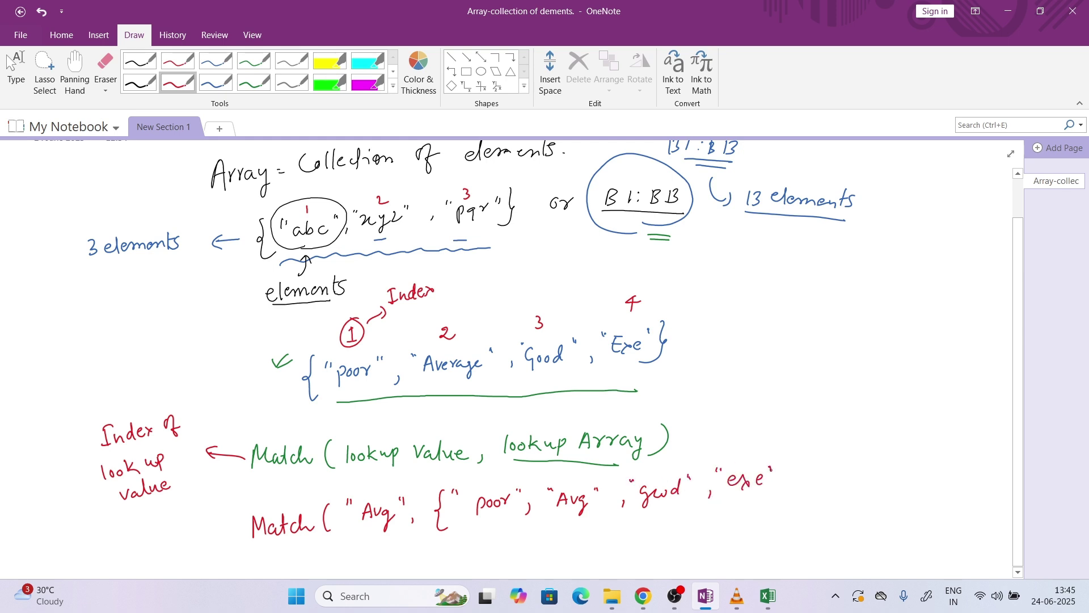
{"action": "mouse_move", "coordinate": [785, 459]}
{"action": "left_mouse_down"}
{"action": "mouse_move", "coordinate": [791, 476]}
{"action": "mouse_move", "coordinate": [778, 491]}
{"action": "left_mouse_up"}
{"action": "left_click_drag", "start_coordinate": [794, 490], "coordinate": [820, 462]}
{"action": "mouse_move", "coordinate": [831, 443]}
{"action": "left_mouse_down"}
{"action": "mouse_move", "coordinate": [826, 489]}
{"action": "mouse_move", "coordinate": [819, 462]}
{"action": "left_mouse_up"}
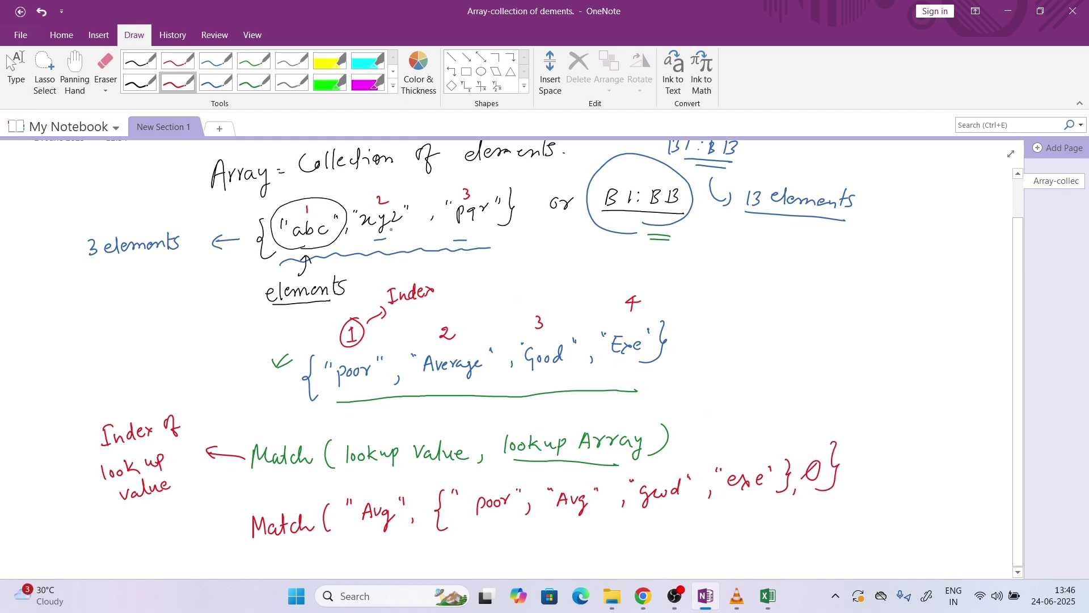
Erase the struck-out 0 and rewrite it as the match type
{"action": "left_click", "coordinate": [105, 67]}
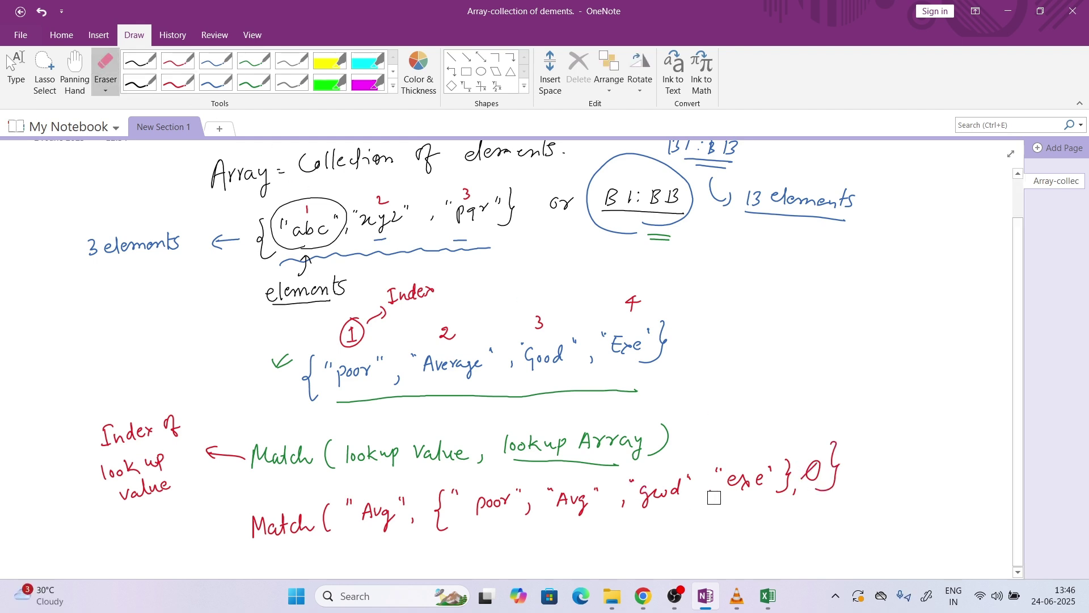
{"action": "left_click_drag", "start_coordinate": [814, 476], "coordinate": [805, 470]}
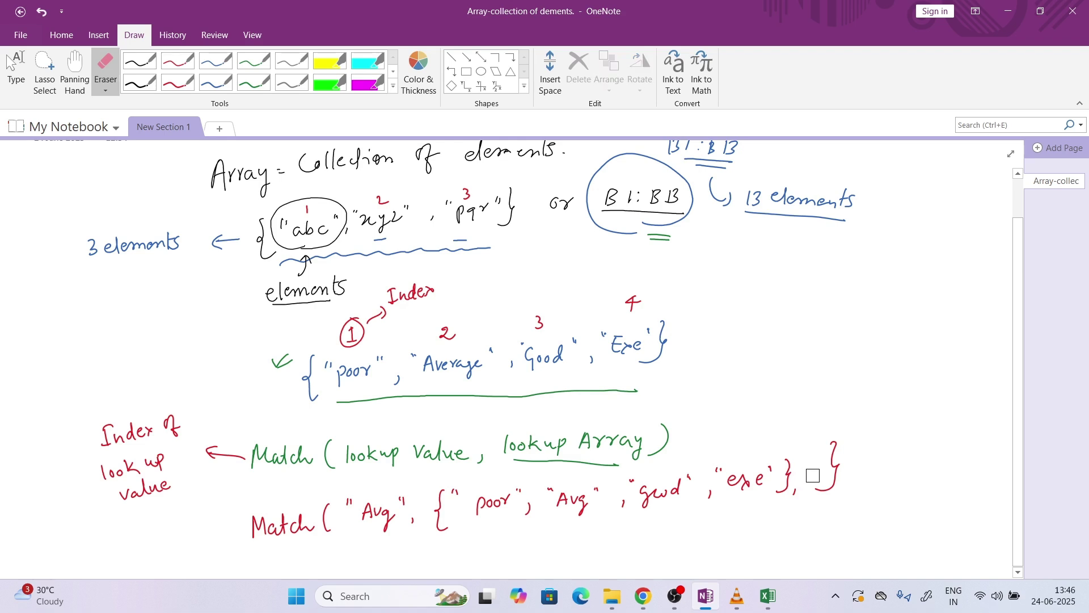
{"action": "left_click", "coordinate": [178, 82]}
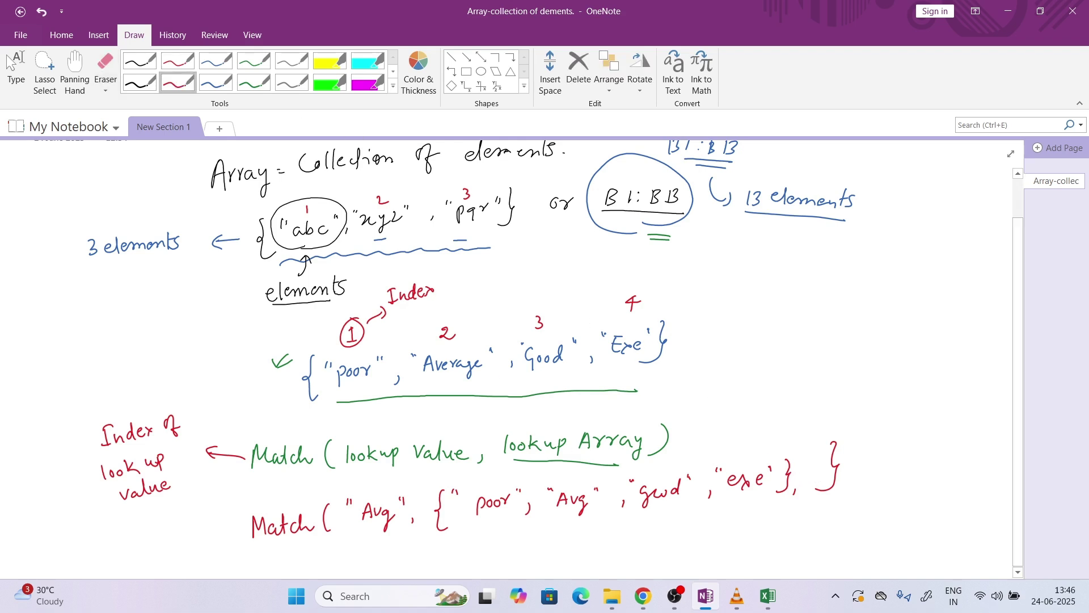
{"action": "mouse_move", "coordinate": [814, 463]}
{"action": "left_mouse_down"}
{"action": "mouse_move", "coordinate": [808, 478]}
{"action": "mouse_move", "coordinate": [816, 462]}
{"action": "left_mouse_up"}
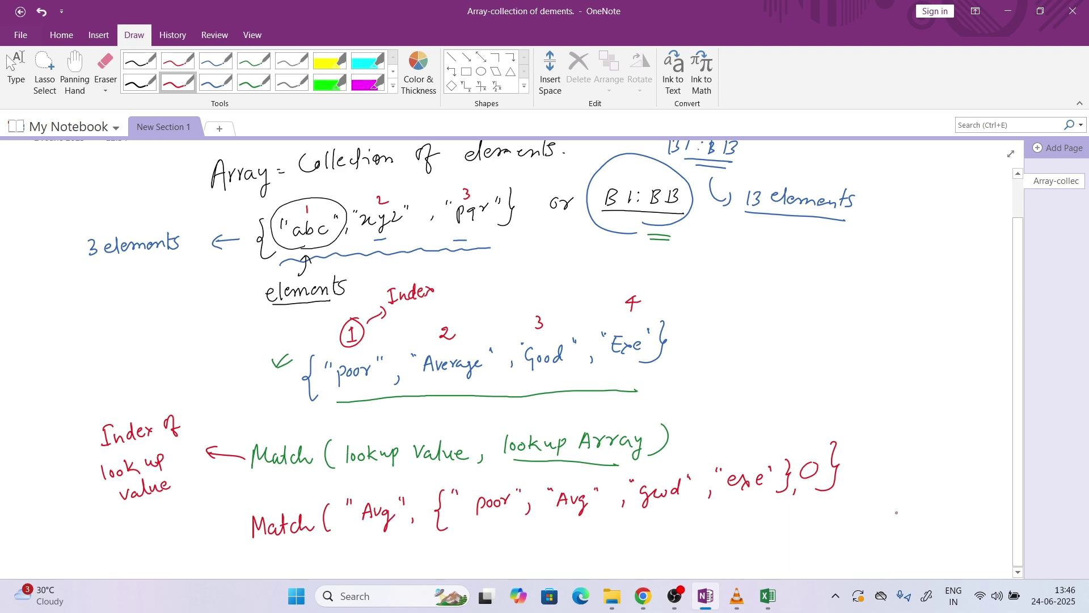
{"action": "scroll", "coordinate": [873, 502], "scroll_direction": "down", "scroll_amount": 3}
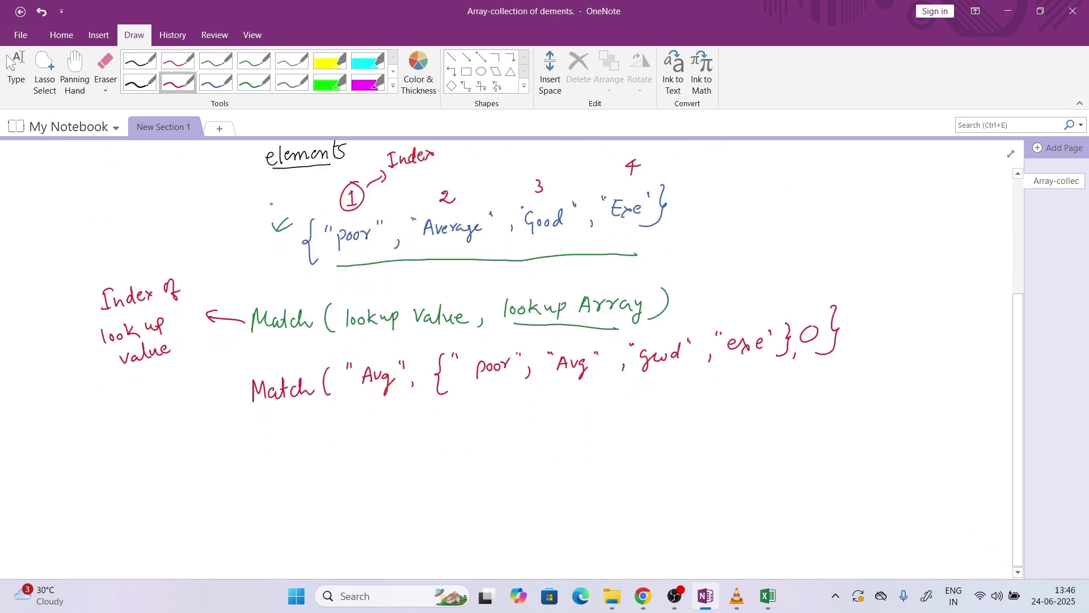
In green ink, number the example array items poor, Avg, gwd, exe as 1–4
{"action": "left_click", "coordinate": [253, 83]}
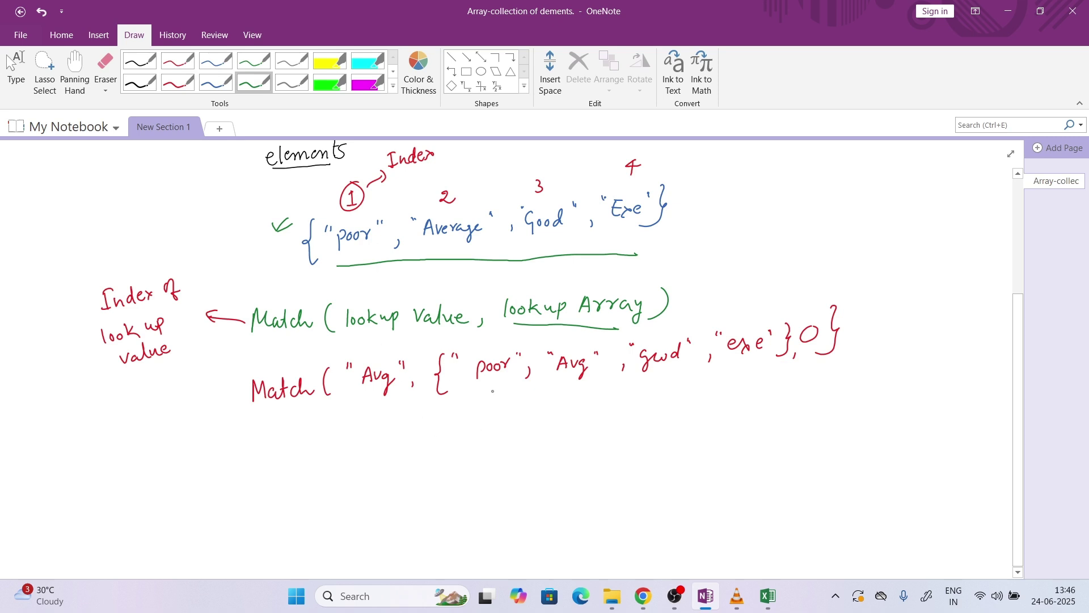
{"action": "left_click_drag", "start_coordinate": [492, 389], "coordinate": [492, 400]}
{"action": "left_click_drag", "start_coordinate": [566, 387], "coordinate": [576, 395]}
{"action": "left_click_drag", "start_coordinate": [652, 378], "coordinate": [648, 390]}
{"action": "left_click_drag", "start_coordinate": [748, 373], "coordinate": [749, 386]}
{"action": "left_click_drag", "start_coordinate": [746, 375], "coordinate": [742, 378]}
Arrow Avg to its circled 2, write the result '= 2', and tick the example
{"action": "mouse_move", "coordinate": [374, 396]}
{"action": "left_mouse_down"}
{"action": "mouse_move", "coordinate": [410, 440]}
{"action": "mouse_move", "coordinate": [500, 442]}
{"action": "mouse_move", "coordinate": [550, 412]}
{"action": "left_mouse_up"}
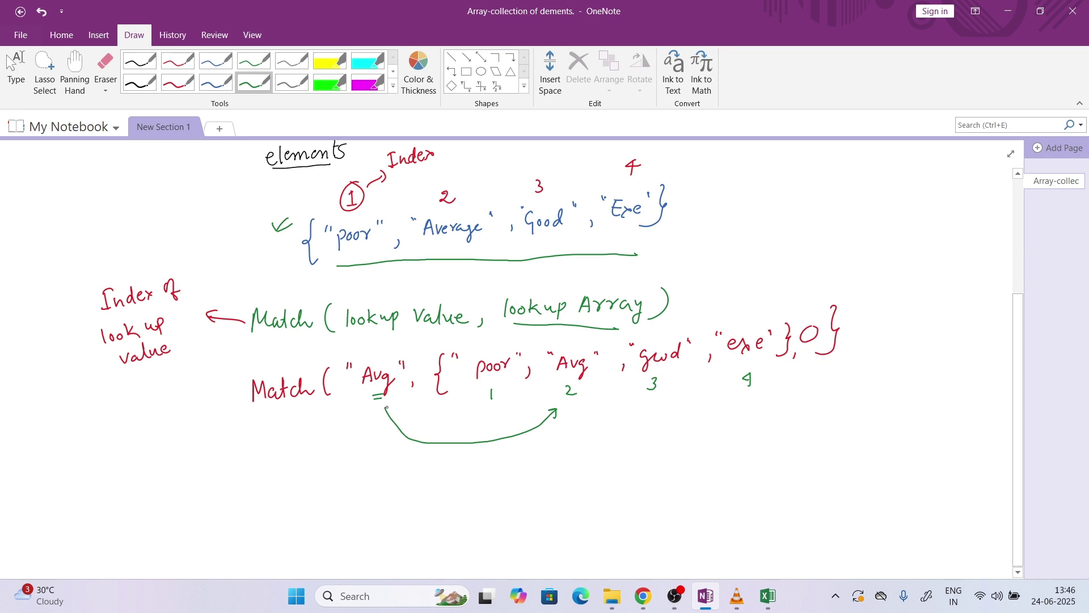
{"action": "left_click_drag", "start_coordinate": [387, 406], "coordinate": [384, 415]}
{"action": "left_click_drag", "start_coordinate": [387, 407], "coordinate": [393, 414]}
{"action": "left_click_drag", "start_coordinate": [319, 491], "coordinate": [330, 490]}
{"action": "mouse_move", "coordinate": [589, 398]}
{"action": "left_mouse_down"}
{"action": "mouse_move", "coordinate": [580, 376]}
{"action": "mouse_move", "coordinate": [591, 391]}
{"action": "left_mouse_up"}
{"action": "mouse_move", "coordinate": [358, 482]}
{"action": "left_mouse_down"}
{"action": "mouse_move", "coordinate": [356, 494]}
{"action": "mouse_move", "coordinate": [382, 483]}
{"action": "left_mouse_up"}
{"action": "left_click_drag", "start_coordinate": [221, 394], "coordinate": [229, 390]}
In Excel, start =MATCH(G2,{ in Status cell F2
{"action": "left_click", "coordinate": [768, 596]}
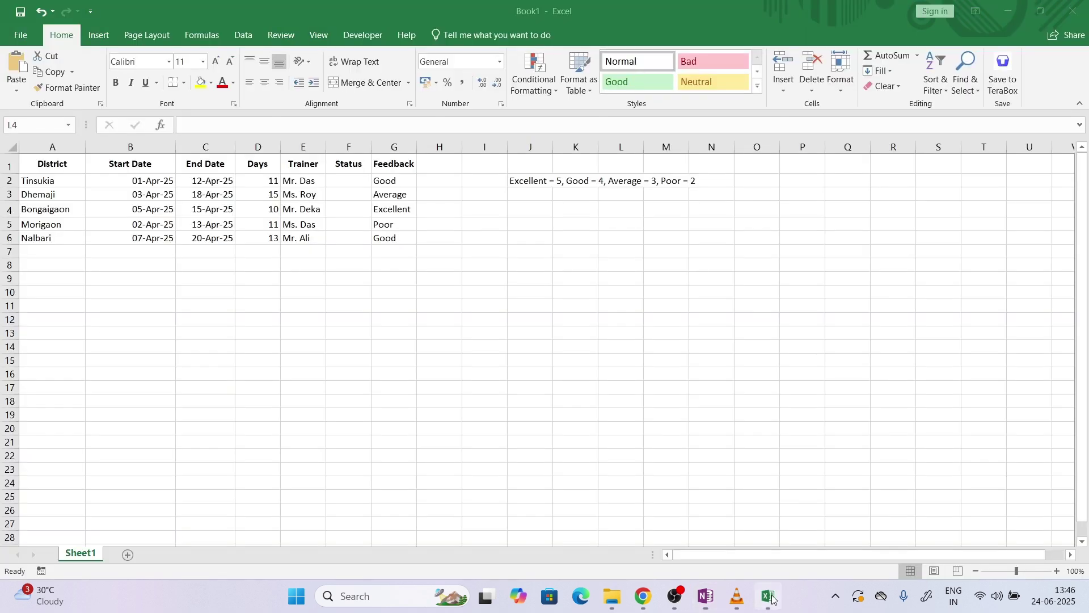
{"action": "double_click", "coordinate": [353, 180]}
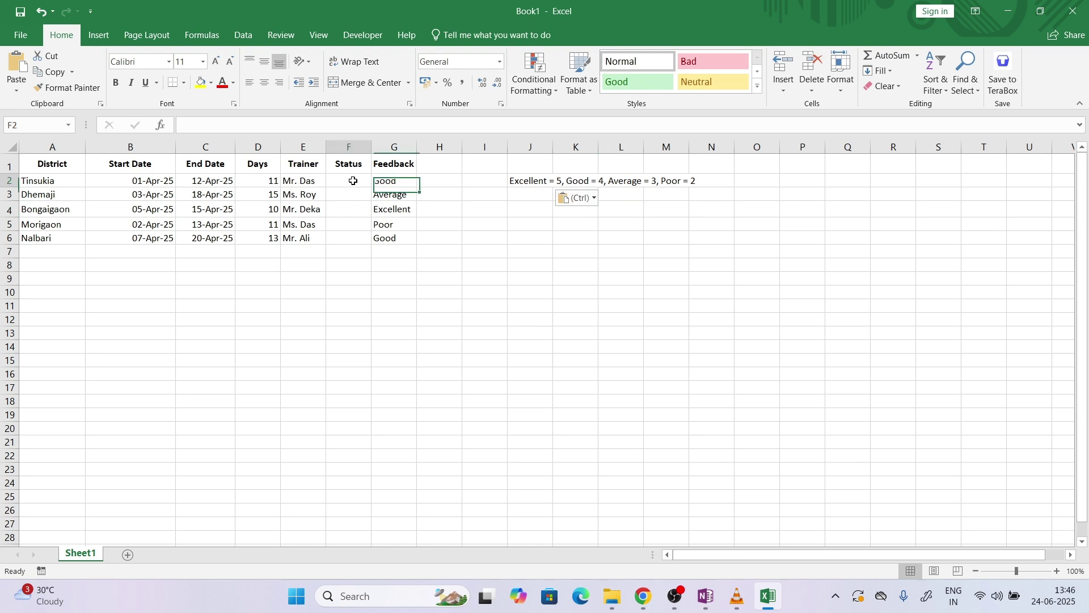
{"action": "type", "text": "=matc"}
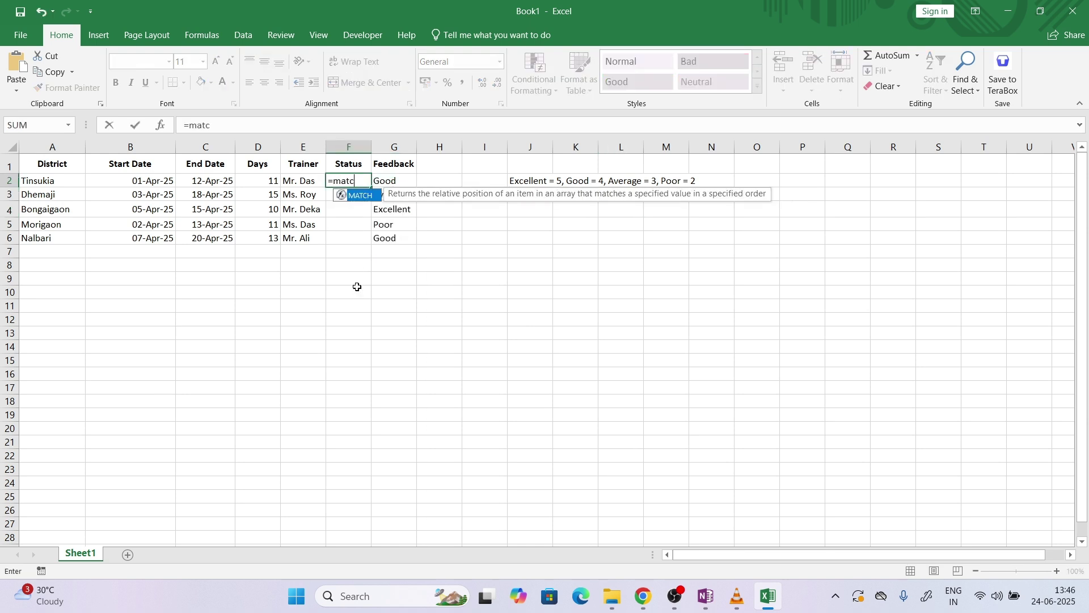
{"action": "type", "text": "h("}
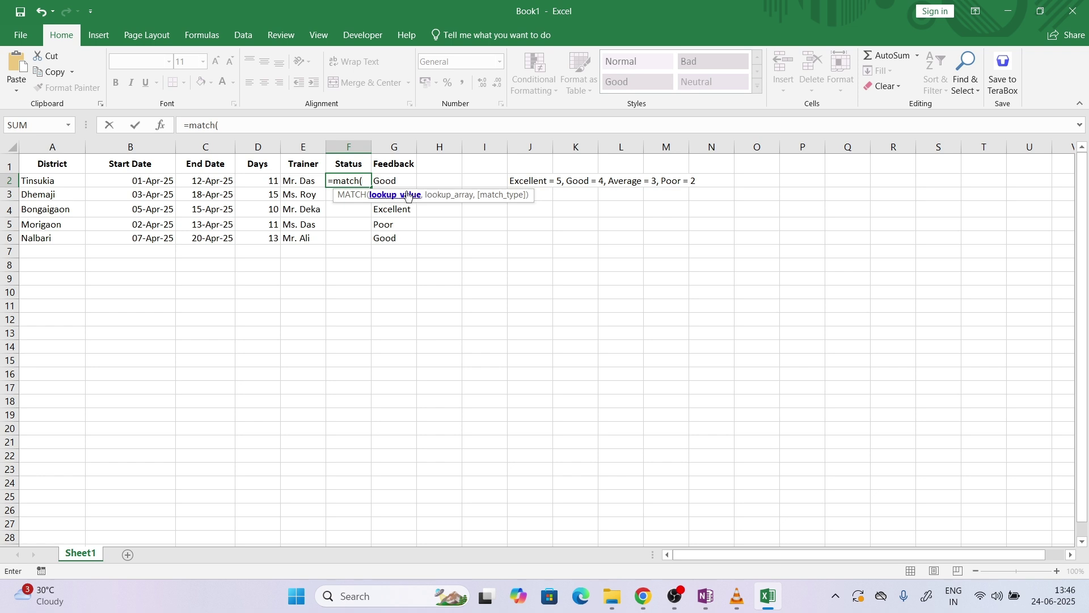
{"action": "left_click", "coordinate": [403, 181]}
{"action": "type", "text": ","}
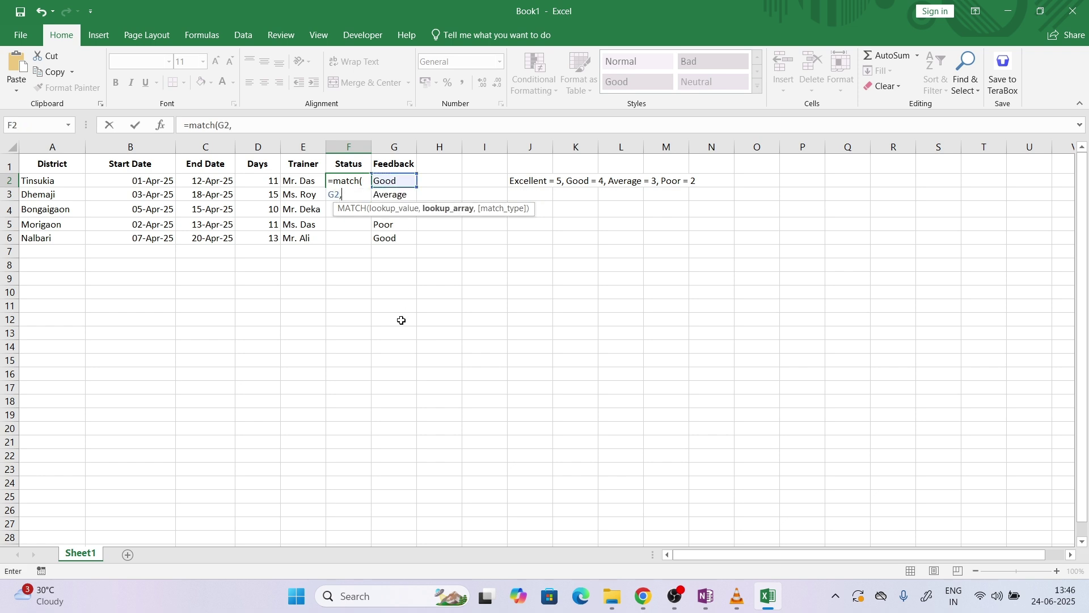
{"action": "type", "text": "{"}
{"action": "left_click", "coordinate": [401, 320]}
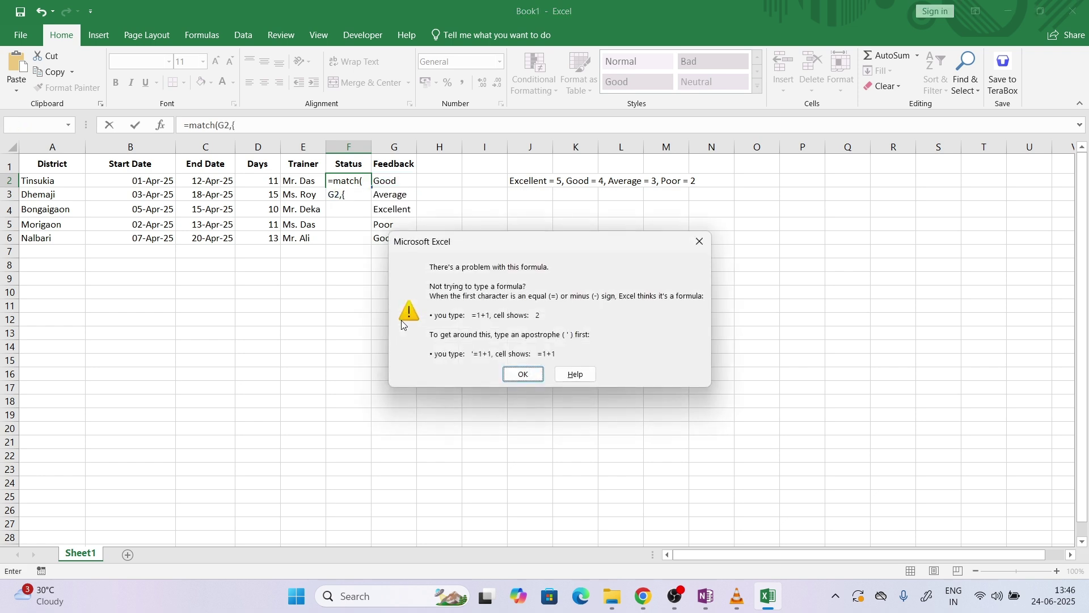
{"action": "left_click", "coordinate": [700, 241]}
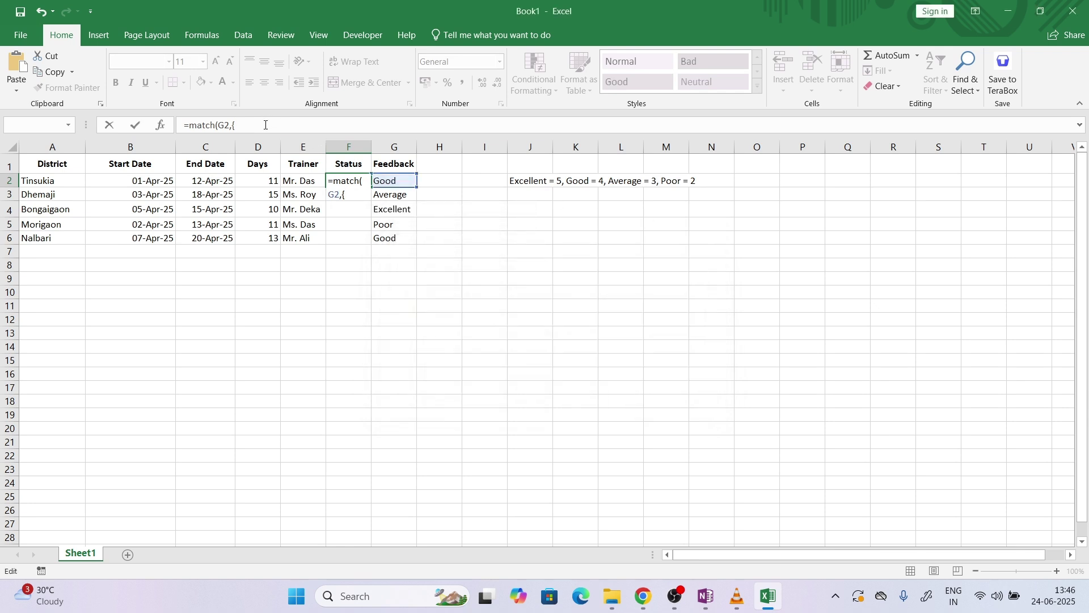
Complete the formula with {"Poor","Average","Good","Excellent"} and exact-match 0, then commit it
{"action": "type", "text": "\"poo"}
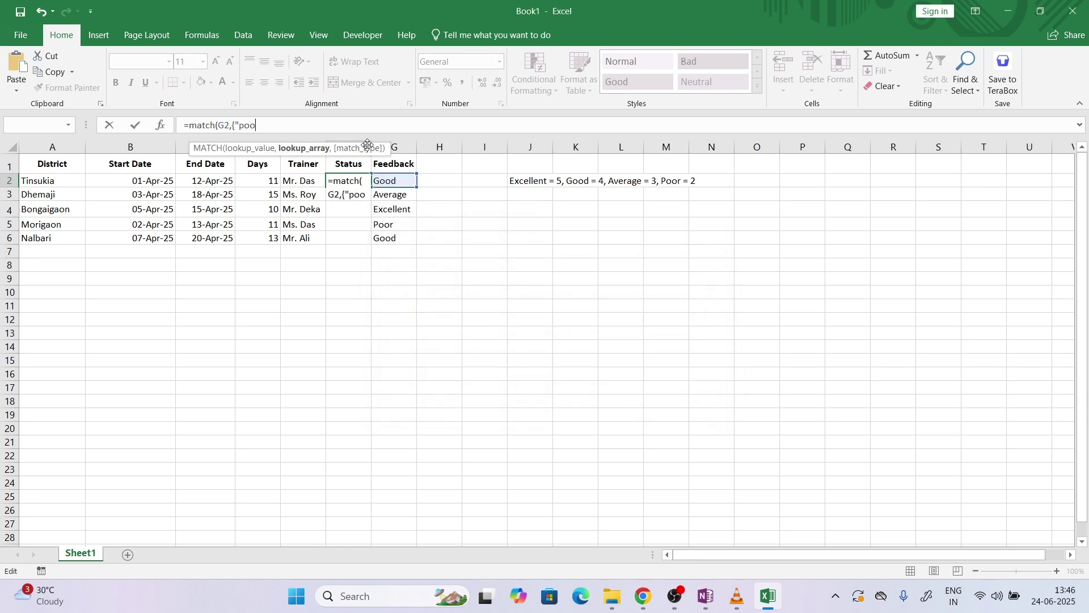
{"action": "key", "text": "BackSpace"}
{"action": "key", "text": "BackSpace"}
{"action": "key", "text": "BackSpace"}
{"action": "type", "text": "Poor\","}
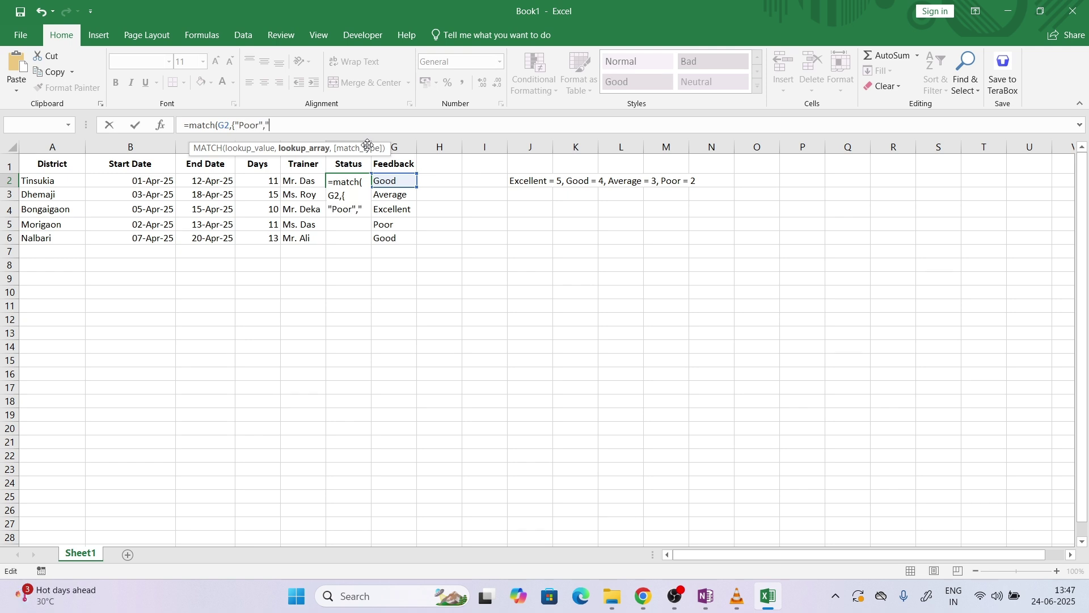
{"action": "type", "text": "\"Average\",Good\""}
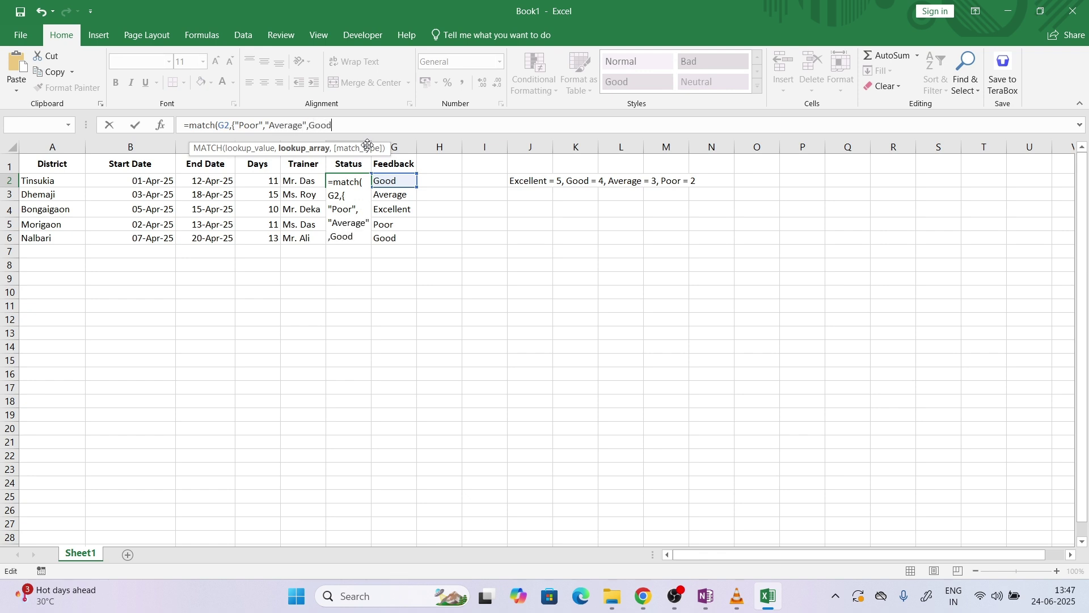
{"action": "key", "text": "BackSpace"}
{"action": "key", "text": "BackSpace"}
{"action": "key", "text": "BackSpace"}
{"action": "key", "text": "BackSpace"}
{"action": "key", "text": "BackSpace"}
{"action": "type", "text": "\"Good\",\"Excelle"}
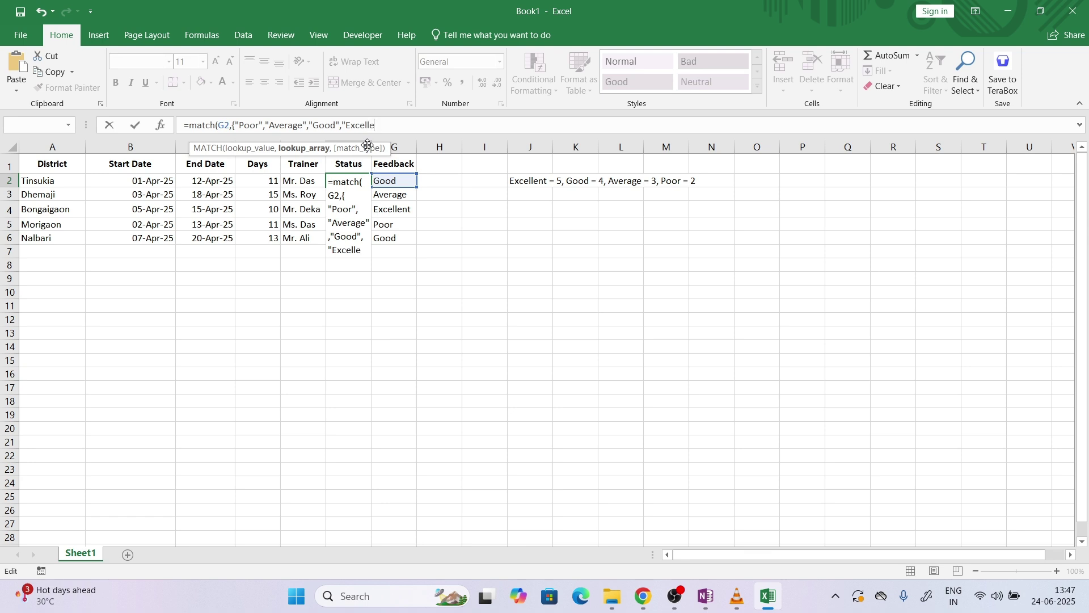
{"action": "type", "text": "nt\"},"}
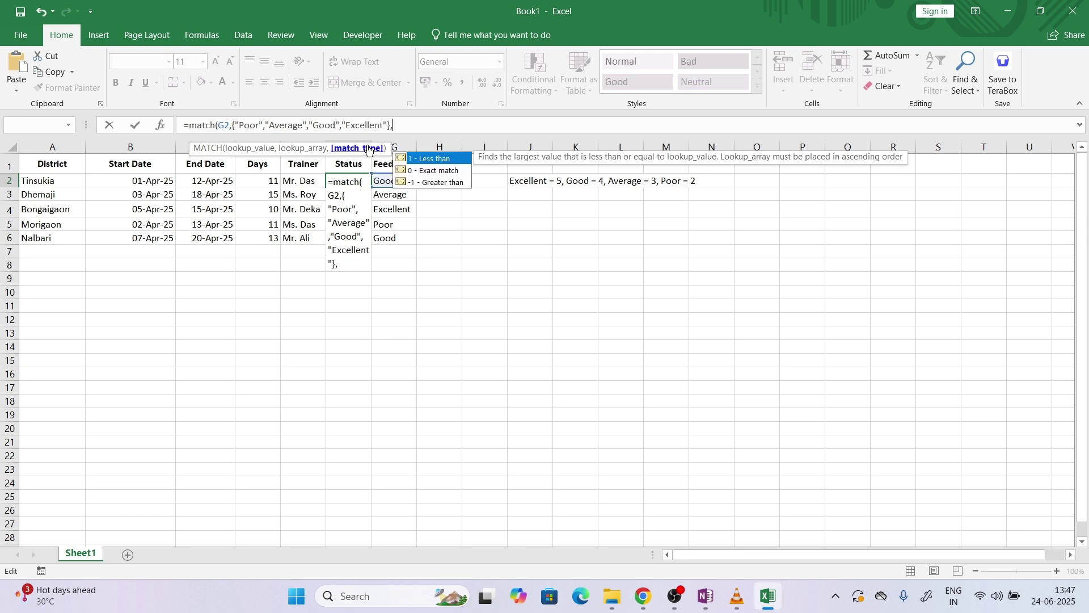
{"action": "key", "text": "Down"}
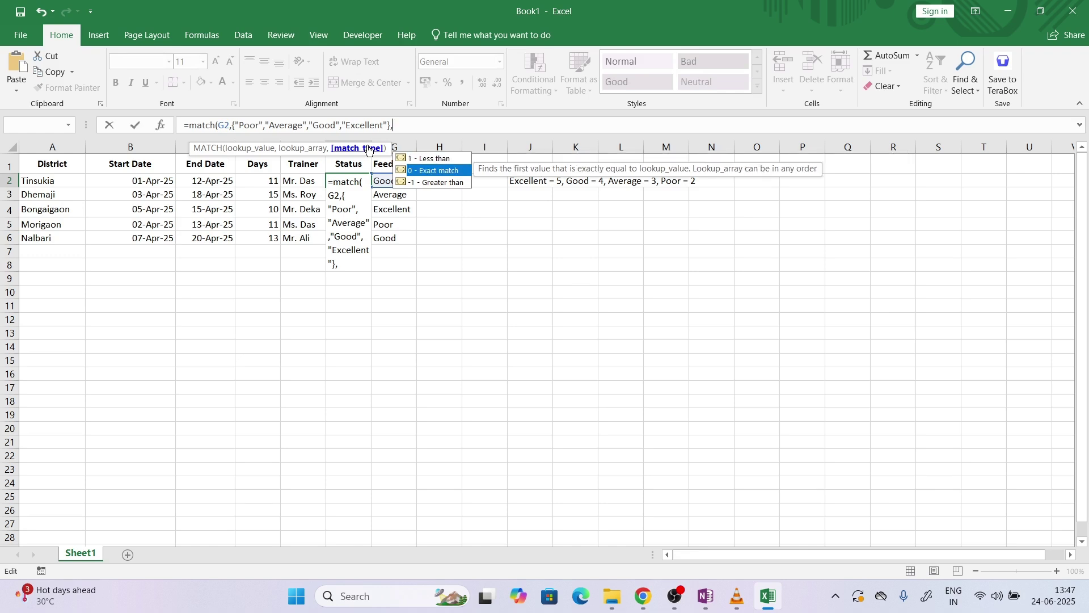
{"action": "key", "text": "Tab"}
{"action": "type", "text": ")"}
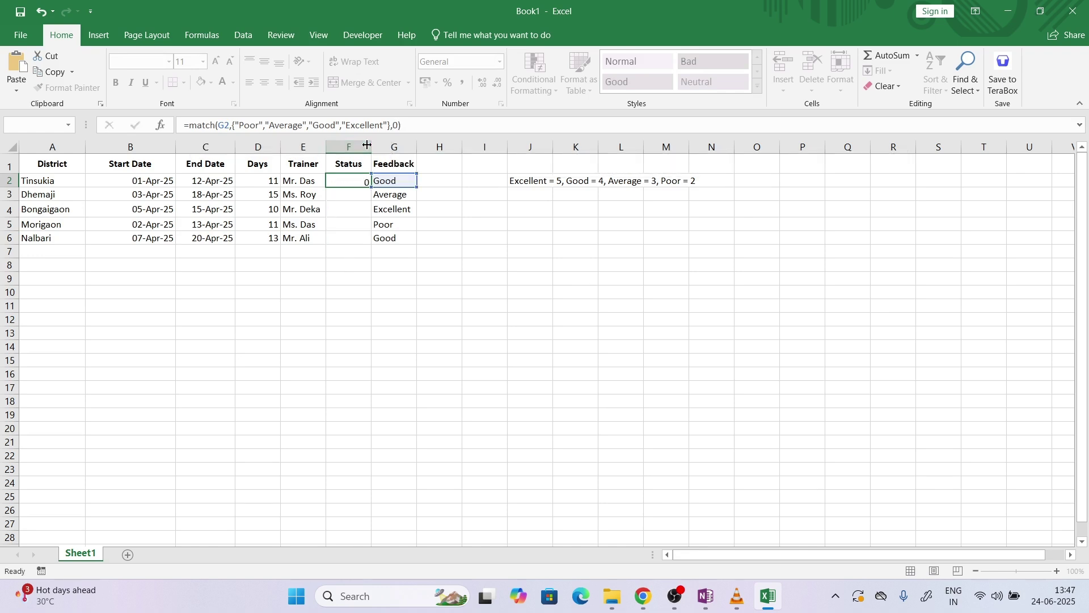
{"action": "key", "text": "Return"}
Fill the MATCH formula from F2 down to F6, giving 3, 2, 4, 1, 3
{"action": "left_click", "coordinate": [366, 182]}
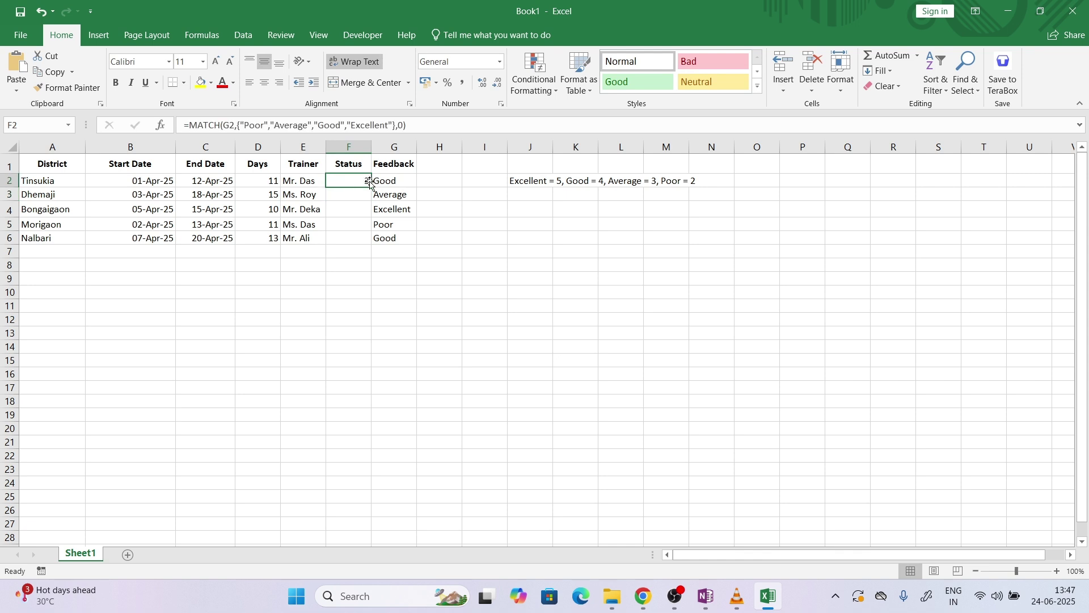
{"action": "left_click_drag", "start_coordinate": [372, 187], "coordinate": [373, 188]}
{"action": "double_click", "coordinate": [373, 188]}
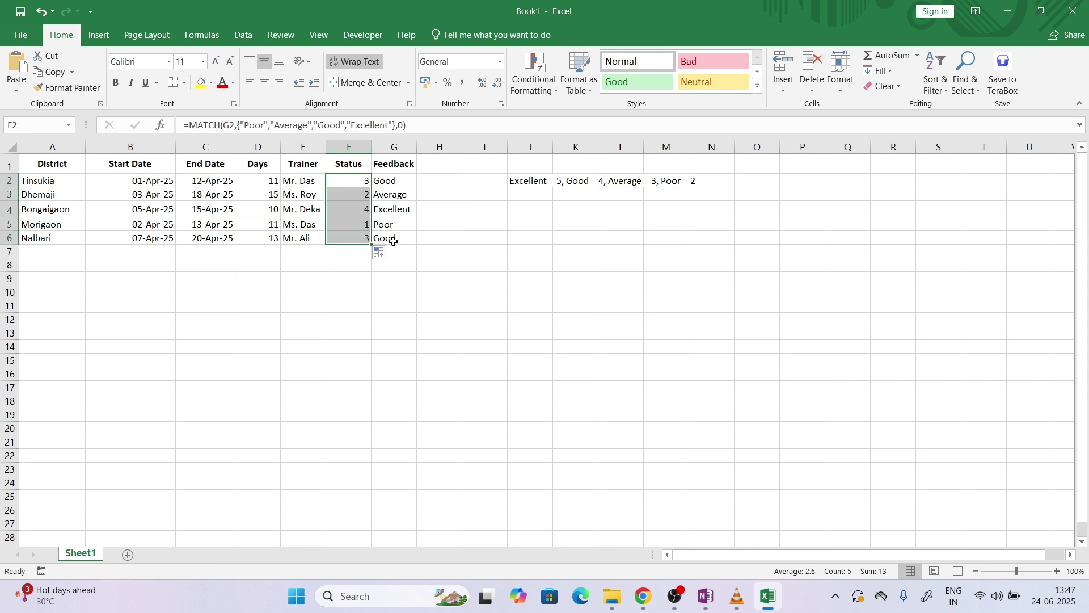
{"action": "left_click", "coordinate": [707, 596]}
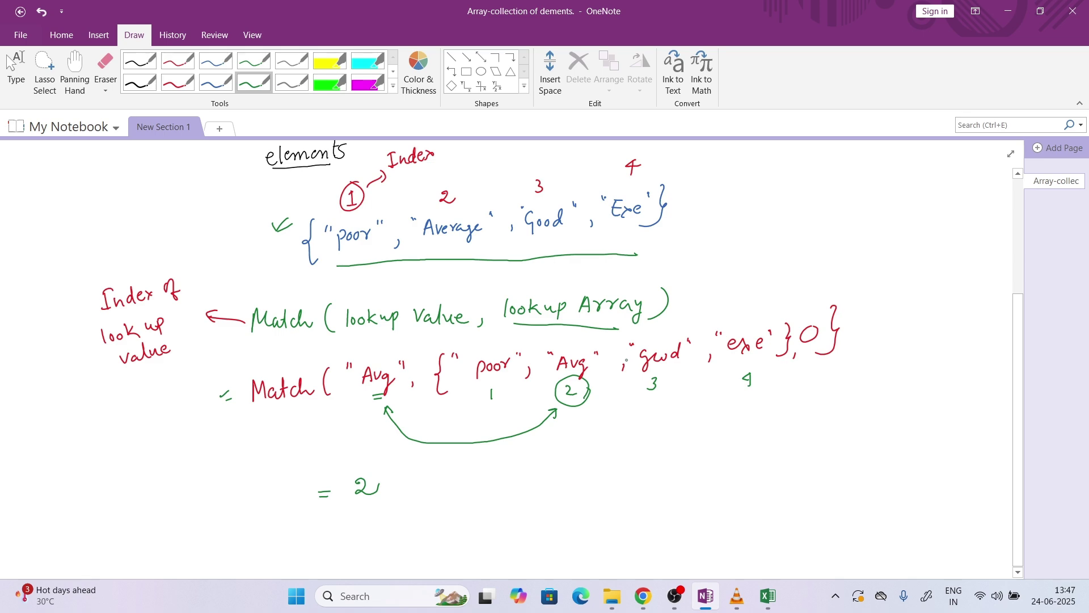
After checking Excel's score key from J2, underline the Match example's numbered array in green
{"action": "left_click", "coordinate": [769, 596]}
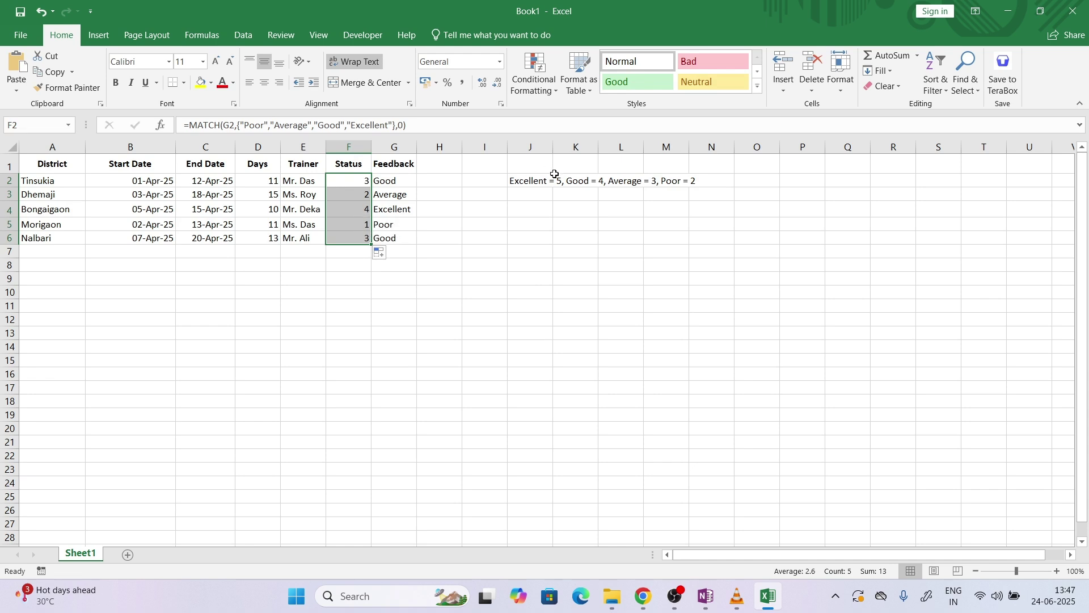
{"action": "left_click_drag", "start_coordinate": [537, 180], "coordinate": [686, 178]}
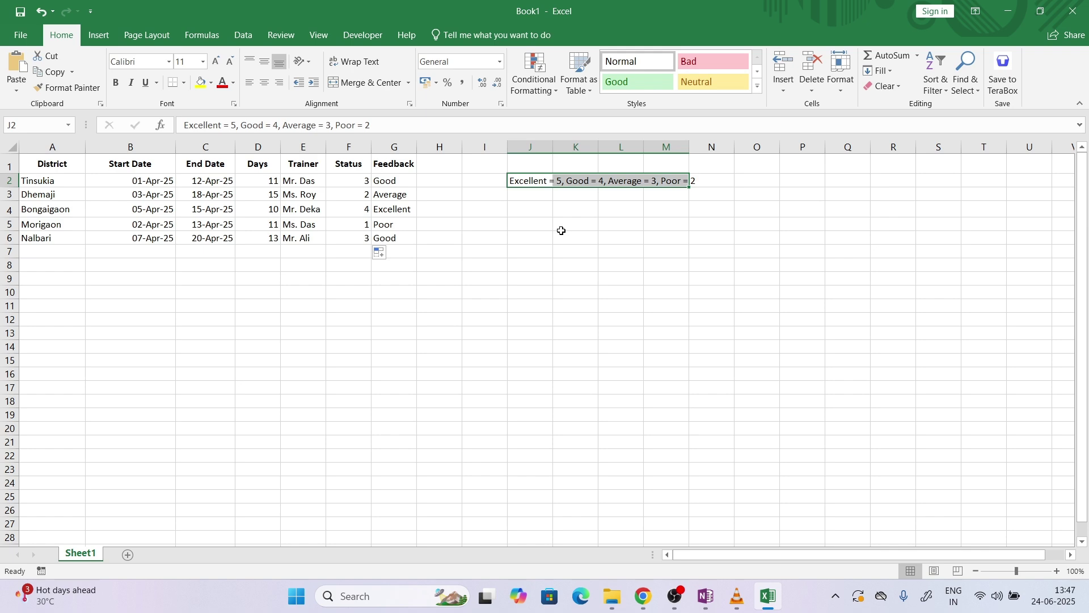
{"action": "left_click", "coordinate": [706, 595]}
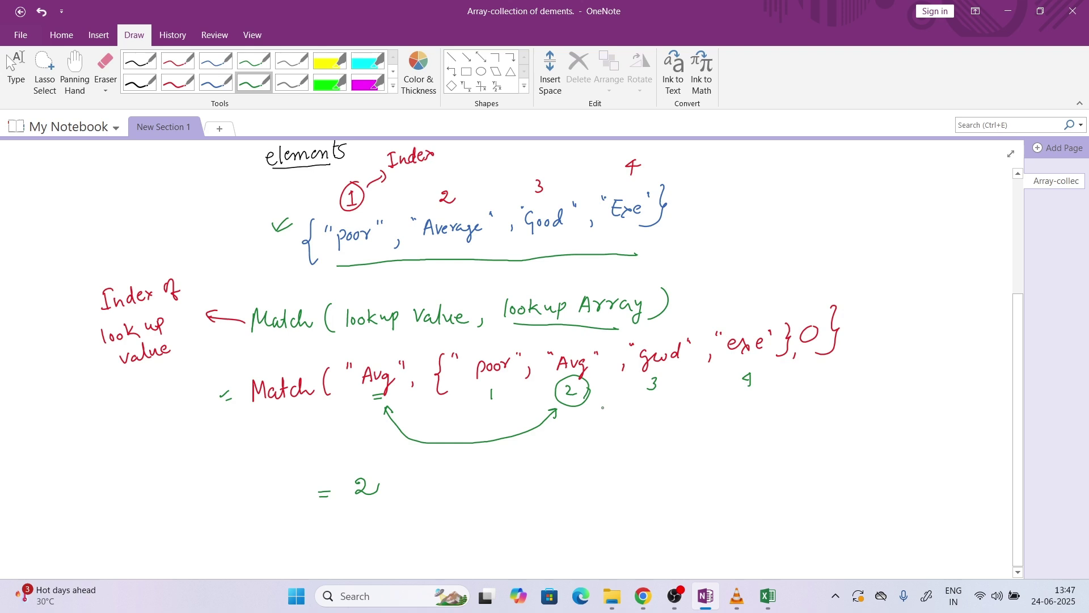
{"action": "mouse_move", "coordinate": [463, 424]}
{"action": "left_mouse_down"}
{"action": "mouse_move", "coordinate": [672, 427]}
{"action": "mouse_move", "coordinate": [775, 406]}
{"action": "left_mouse_up"}
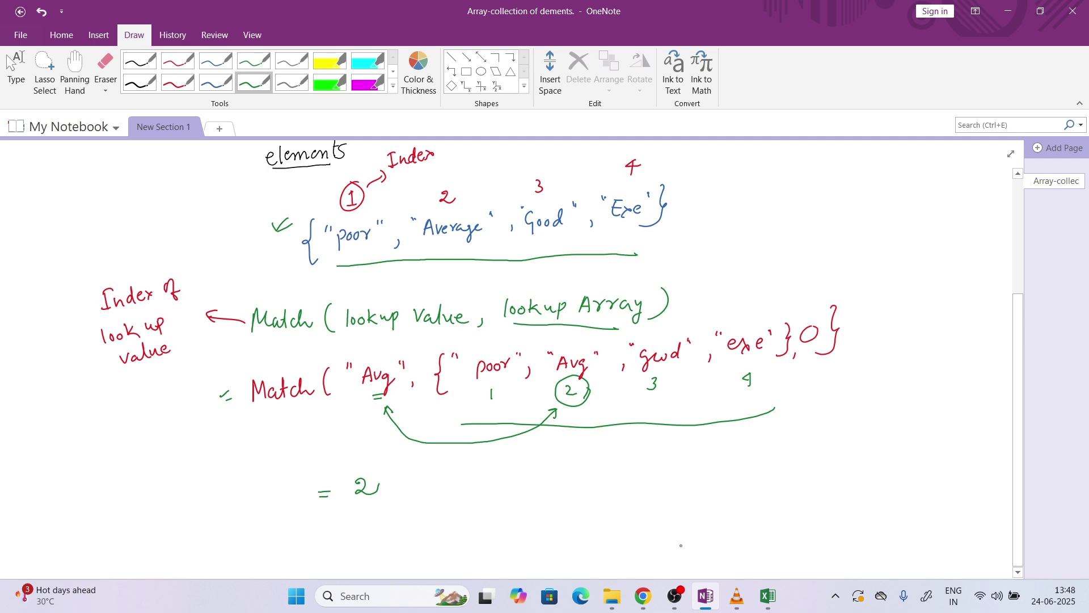
{"action": "left_click", "coordinate": [769, 596]}
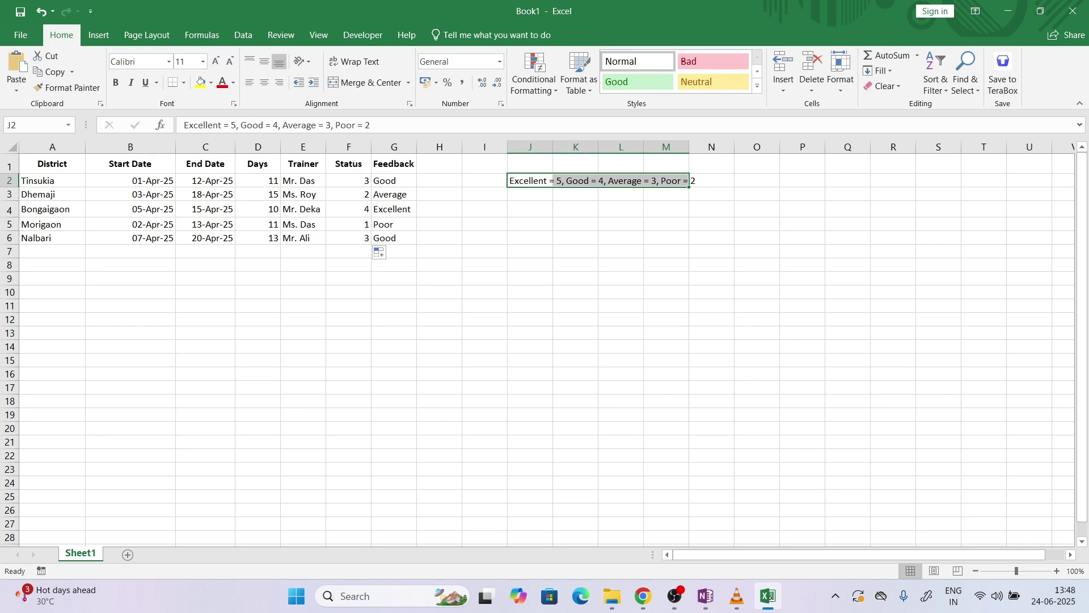
{"action": "left_click", "coordinate": [706, 595]}
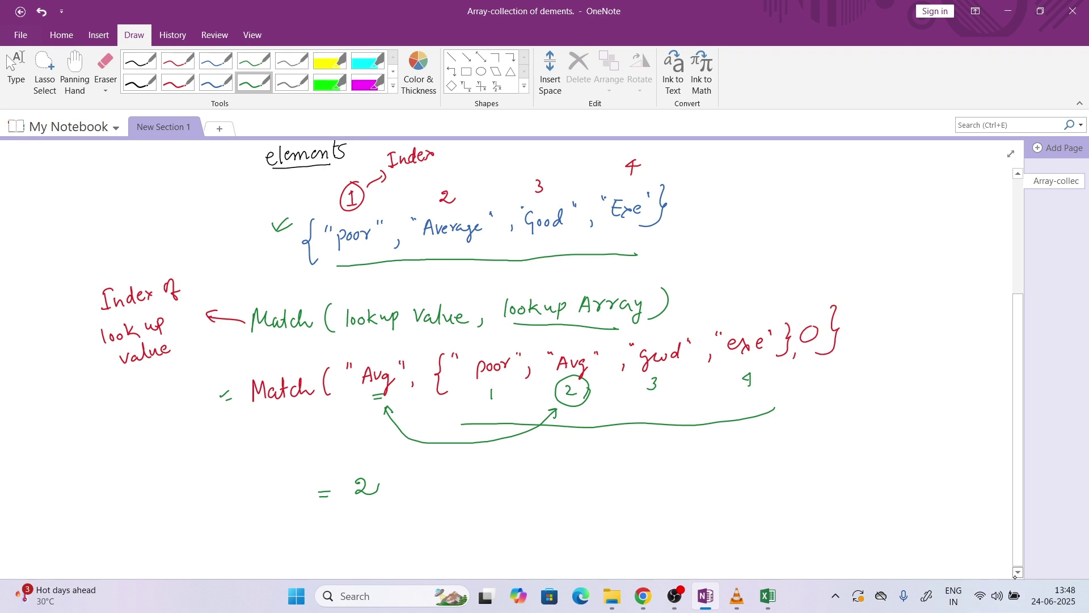
Below the earlier sketch, handwrite Match("poor", with an empty "" first array item
{"action": "scroll", "coordinate": [1017, 573], "scroll_direction": "down", "scroll_amount": 5}
{"action": "scroll", "coordinate": [1016, 573], "scroll_direction": "down", "scroll_amount": 1}
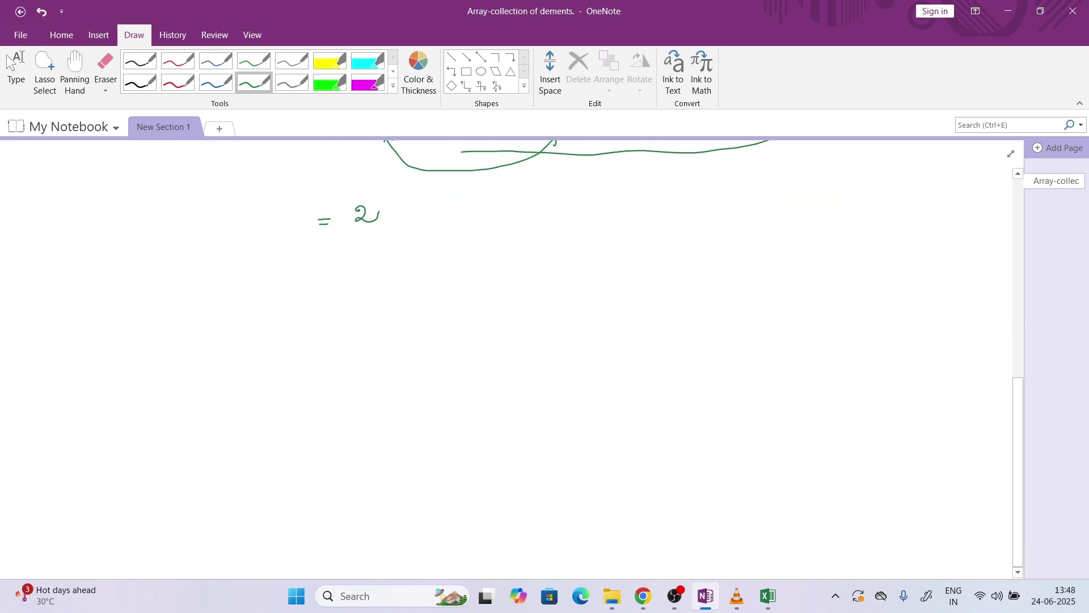
{"action": "mouse_move", "coordinate": [189, 333]}
{"action": "left_mouse_down"}
{"action": "mouse_move", "coordinate": [192, 315]}
{"action": "mouse_move", "coordinate": [220, 330]}
{"action": "left_mouse_up"}
{"action": "left_click_drag", "start_coordinate": [213, 322], "coordinate": [225, 320]}
{"action": "mouse_move", "coordinate": [238, 324]}
{"action": "left_mouse_down"}
{"action": "mouse_move", "coordinate": [269, 337]}
{"action": "mouse_move", "coordinate": [318, 310]}
{"action": "left_mouse_up"}
{"action": "left_click_drag", "start_coordinate": [328, 311], "coordinate": [405, 327]}
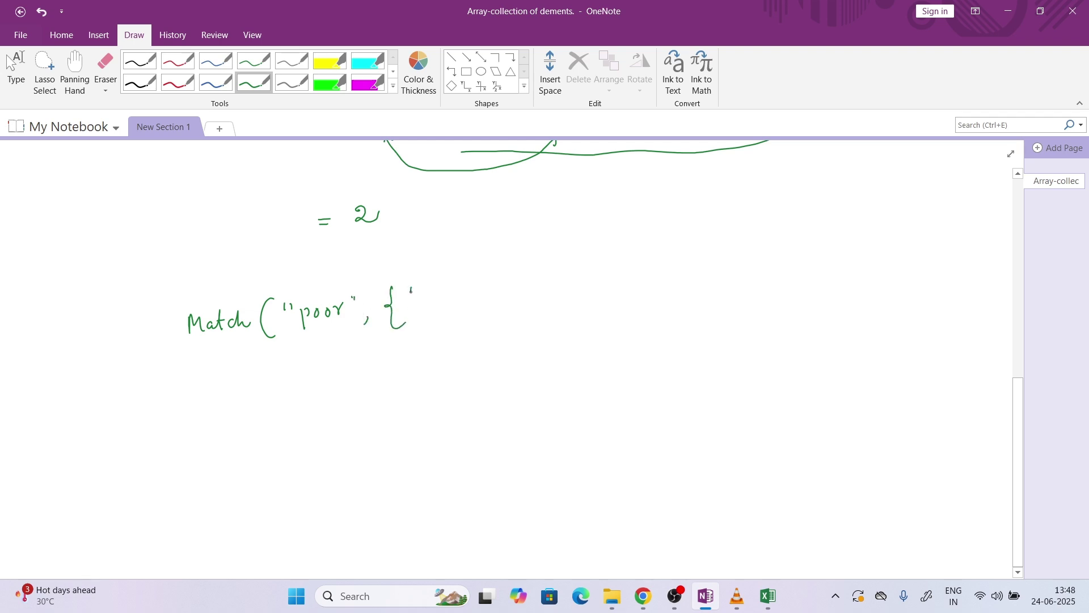
{"action": "left_click_drag", "start_coordinate": [414, 287], "coordinate": [430, 292]}
{"action": "left_click_drag", "start_coordinate": [434, 287], "coordinate": [434, 292]}
{"action": "mouse_move", "coordinate": [443, 304]}
{"action": "left_mouse_down"}
{"action": "mouse_move", "coordinate": [438, 315]}
{"action": "mouse_move", "coordinate": [455, 289]}
{"action": "left_mouse_up"}
Continue the array with poor, Avg, Good, exe, then close it and add match type 0
{"action": "left_click_drag", "start_coordinate": [458, 281], "coordinate": [467, 309]}
{"action": "left_click_drag", "start_coordinate": [467, 291], "coordinate": [486, 292]}
{"action": "left_click_drag", "start_coordinate": [490, 292], "coordinate": [537, 285]}
{"action": "mouse_move", "coordinate": [539, 283]}
{"action": "left_mouse_down"}
{"action": "mouse_move", "coordinate": [555, 301]}
{"action": "mouse_move", "coordinate": [569, 278]}
{"action": "mouse_move", "coordinate": [608, 292]}
{"action": "mouse_move", "coordinate": [623, 278]}
{"action": "left_mouse_up"}
{"action": "left_click_drag", "start_coordinate": [636, 278], "coordinate": [636, 277]}
{"action": "mouse_move", "coordinate": [646, 278]}
{"action": "left_mouse_down"}
{"action": "mouse_move", "coordinate": [649, 265]}
{"action": "mouse_move", "coordinate": [676, 283]}
{"action": "mouse_move", "coordinate": [711, 280]}
{"action": "left_mouse_up"}
{"action": "left_click_drag", "start_coordinate": [714, 270], "coordinate": [723, 275]}
{"action": "mouse_move", "coordinate": [731, 260]}
{"action": "left_mouse_down"}
{"action": "mouse_move", "coordinate": [744, 265]}
{"action": "mouse_move", "coordinate": [737, 279]}
{"action": "left_mouse_up"}
{"action": "mouse_move", "coordinate": [760, 275]}
{"action": "left_mouse_down"}
{"action": "mouse_move", "coordinate": [772, 261]}
{"action": "mouse_move", "coordinate": [793, 277]}
{"action": "mouse_move", "coordinate": [776, 280]}
{"action": "left_mouse_up"}
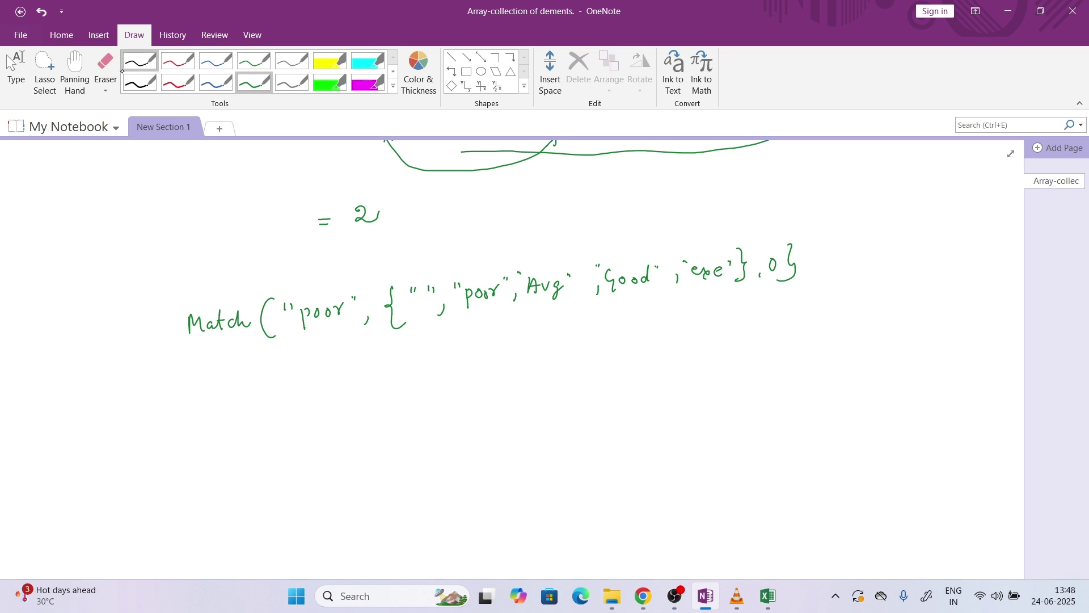
Erase the stray brace after the 0 and close the Match example with a green parenthesis
{"action": "left_click", "coordinate": [104, 63]}
{"action": "left_click", "coordinate": [792, 252]}
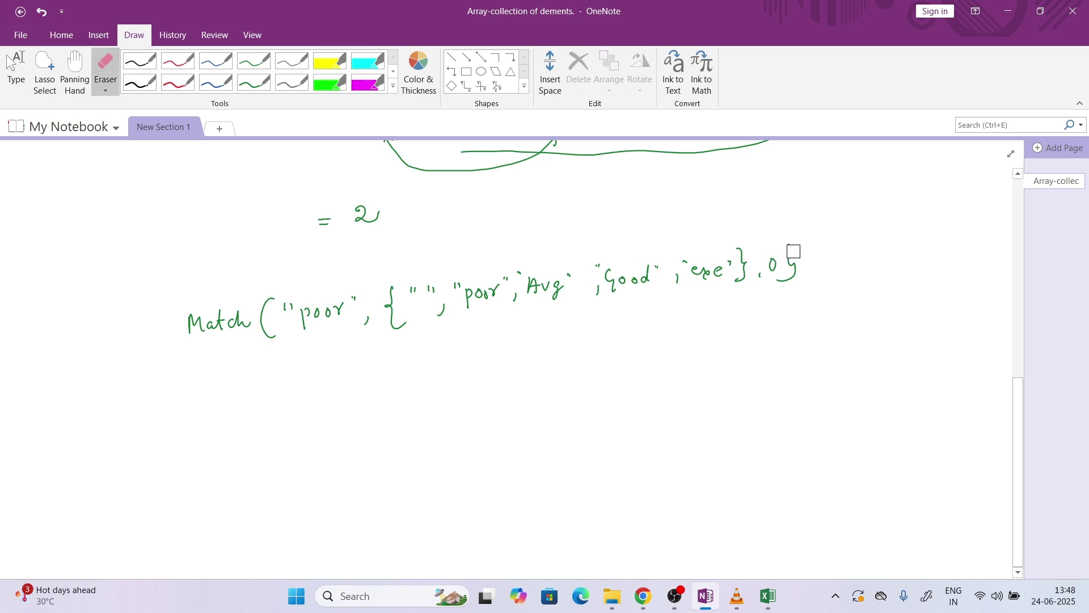
{"action": "left_click", "coordinate": [254, 82]}
{"action": "left_click_drag", "start_coordinate": [784, 244], "coordinate": [778, 288]}
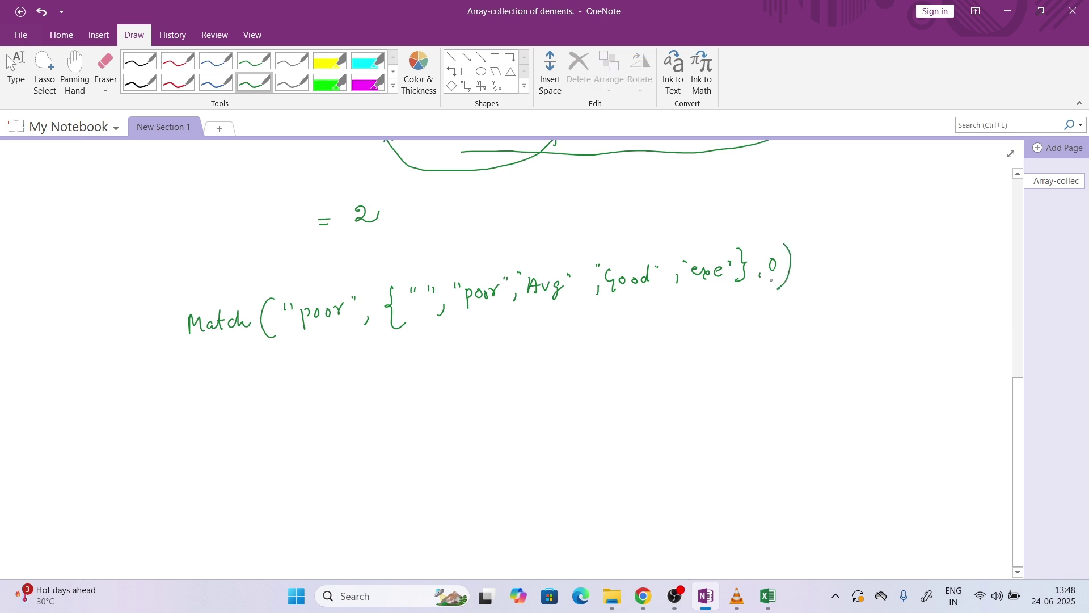
In red, number poor, Avg, Good, exe as 2–5 and double-underline both poor entries
{"action": "left_click", "coordinate": [178, 82]}
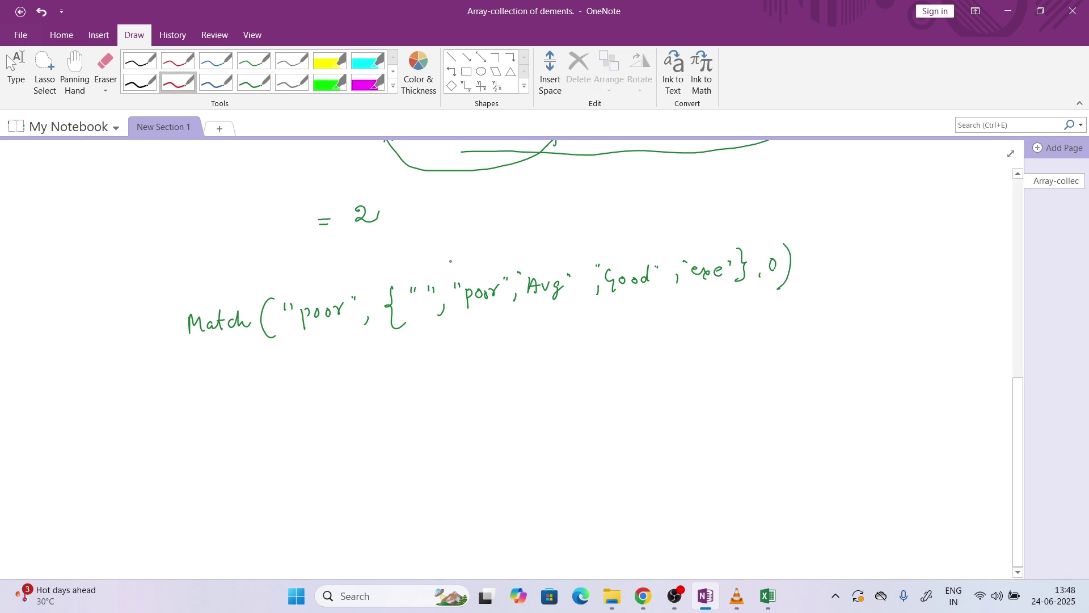
{"action": "left_click_drag", "start_coordinate": [466, 259], "coordinate": [538, 262]}
{"action": "mouse_move", "coordinate": [626, 248]}
{"action": "left_mouse_down"}
{"action": "mouse_move", "coordinate": [683, 249]}
{"action": "mouse_move", "coordinate": [693, 235]}
{"action": "left_mouse_up"}
{"action": "left_click_drag", "start_coordinate": [307, 329], "coordinate": [336, 327]}
{"action": "mouse_move", "coordinate": [307, 333]}
{"action": "left_mouse_down"}
{"action": "mouse_move", "coordinate": [334, 332]}
{"action": "mouse_move", "coordinate": [383, 375]}
{"action": "mouse_move", "coordinate": [474, 339]}
{"action": "mouse_move", "coordinate": [486, 313]}
{"action": "left_mouse_up"}
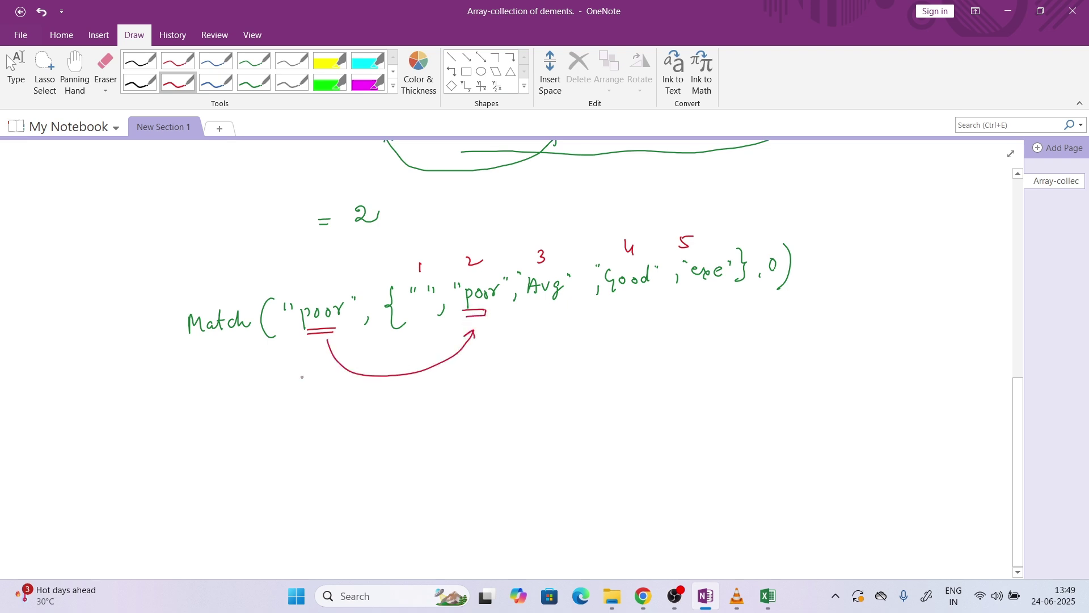
Write the red result = 2 under the arrow, glance at the mock test PDF, and return
{"action": "left_click_drag", "start_coordinate": [247, 423], "coordinate": [264, 425]}
{"action": "left_click_drag", "start_coordinate": [277, 417], "coordinate": [299, 418]}
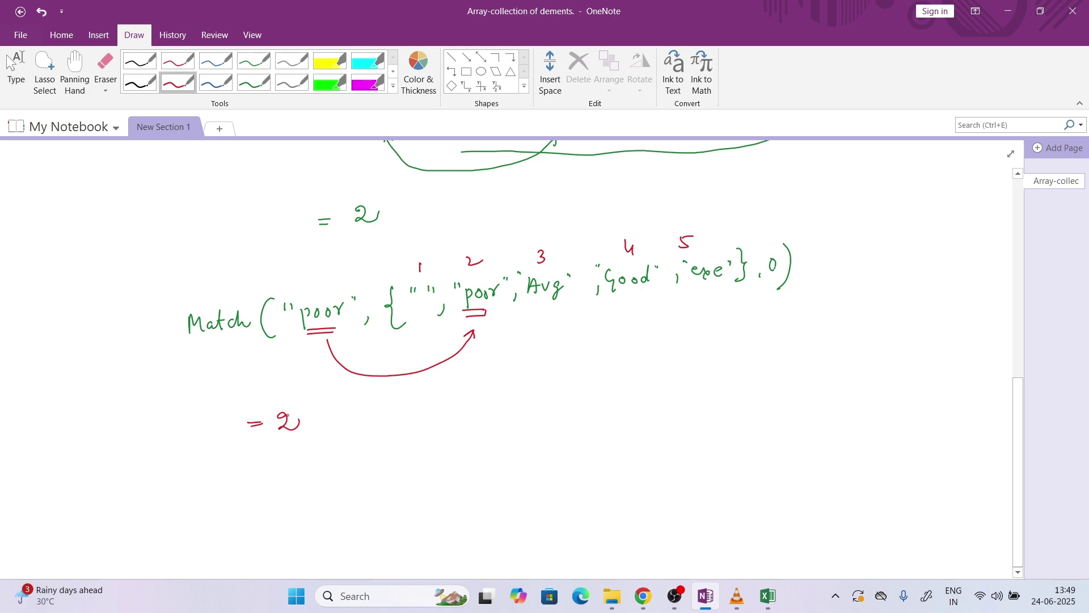
{"action": "left_click", "coordinate": [635, 596]}
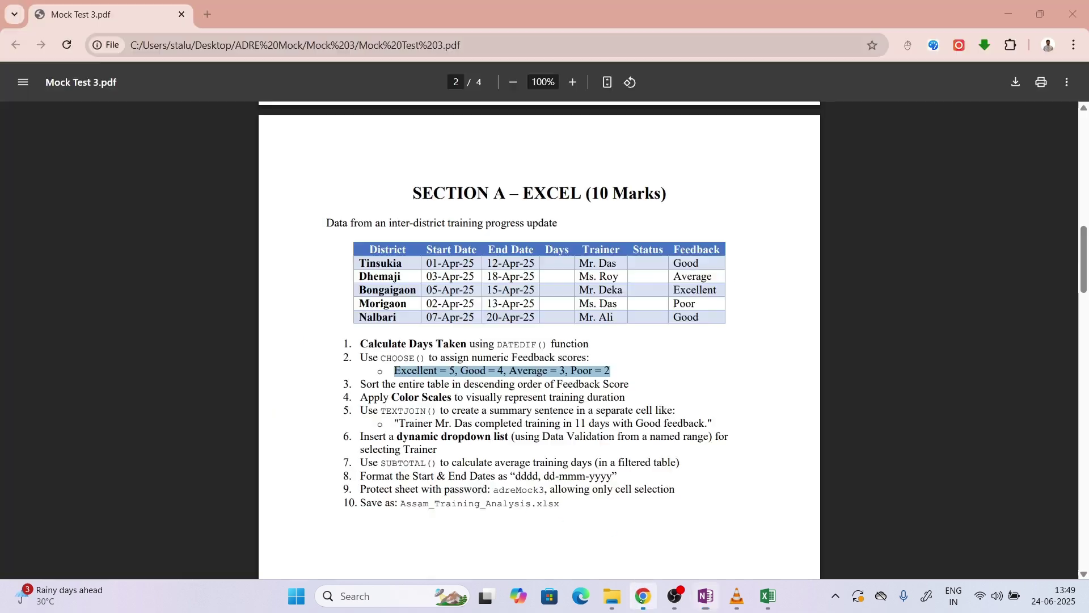
{"action": "left_click", "coordinate": [635, 597]}
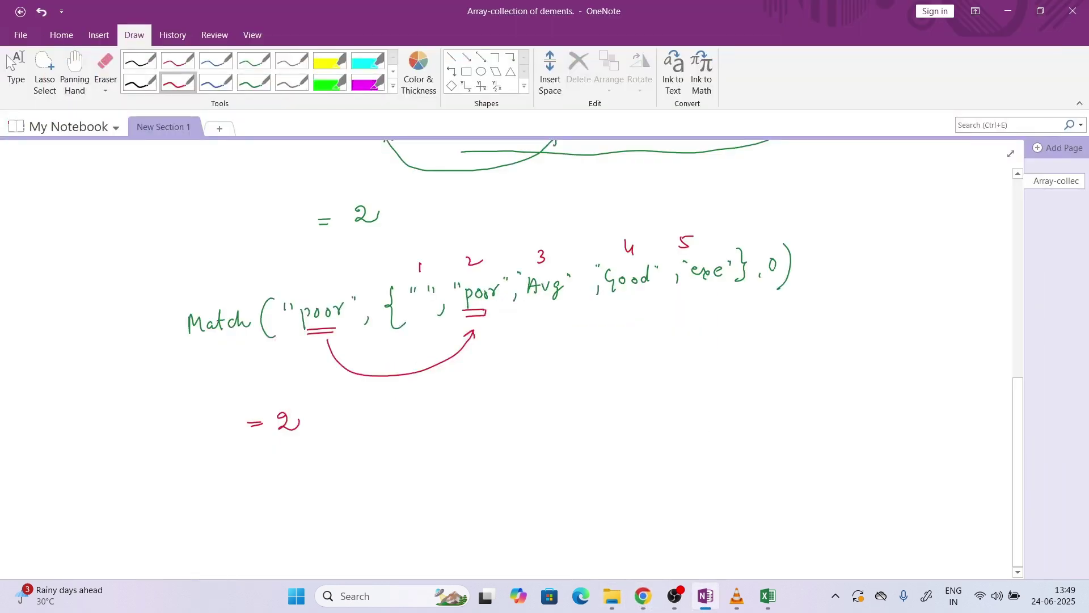
Draw a red arrow down from poor and write Match("Avg",{},0) beneath it
{"action": "left_click_drag", "start_coordinate": [321, 348], "coordinate": [324, 450]}
{"action": "left_click_drag", "start_coordinate": [316, 440], "coordinate": [324, 451]}
{"action": "mouse_move", "coordinate": [304, 486]}
{"action": "left_mouse_down"}
{"action": "mouse_move", "coordinate": [311, 471]}
{"action": "mouse_move", "coordinate": [317, 487]}
{"action": "left_mouse_up"}
{"action": "left_click_drag", "start_coordinate": [307, 481], "coordinate": [329, 476]}
{"action": "mouse_move", "coordinate": [338, 478]}
{"action": "left_mouse_down"}
{"action": "mouse_move", "coordinate": [335, 497]}
{"action": "mouse_move", "coordinate": [346, 465]}
{"action": "left_mouse_up"}
{"action": "left_click_drag", "start_coordinate": [350, 462], "coordinate": [375, 476]}
{"action": "mouse_move", "coordinate": [406, 440]}
{"action": "left_mouse_down"}
{"action": "mouse_move", "coordinate": [402, 474]}
{"action": "mouse_move", "coordinate": [414, 472]}
{"action": "left_mouse_up"}
{"action": "left_click_drag", "start_coordinate": [463, 432], "coordinate": [463, 469]}
{"action": "left_click_drag", "start_coordinate": [488, 461], "coordinate": [502, 455]}
{"action": "left_click_drag", "start_coordinate": [515, 427], "coordinate": [504, 460]}
{"action": "left_click_drag", "start_coordinate": [289, 459], "coordinate": [301, 492]}
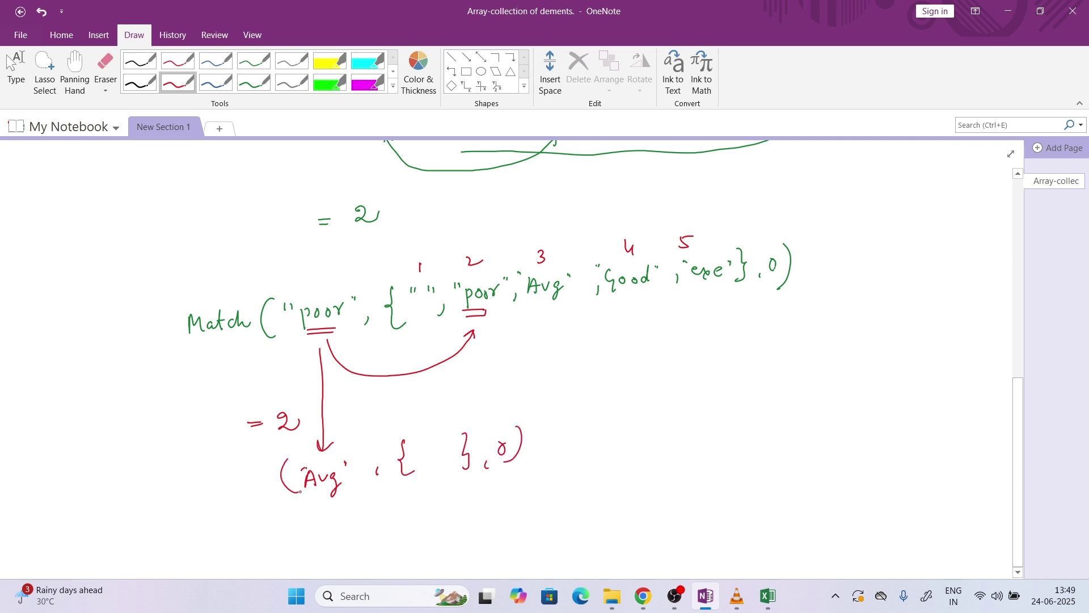
{"action": "left_click_drag", "start_coordinate": [196, 504], "coordinate": [266, 491]}
Put a placeholder dash inside the braces, circle Avg as item 3, and write = 3
{"action": "left_click_drag", "start_coordinate": [432, 466], "coordinate": [451, 465]}
{"action": "mouse_move", "coordinate": [535, 250]}
{"action": "left_mouse_down"}
{"action": "mouse_move", "coordinate": [513, 271]}
{"action": "mouse_move", "coordinate": [546, 246]}
{"action": "left_mouse_up"}
{"action": "left_click_drag", "start_coordinate": [543, 445], "coordinate": [554, 445]}
{"action": "left_click_drag", "start_coordinate": [566, 430], "coordinate": [564, 454]}
Glance at the mock test PDF in Chrome, then bring the Excel workbook forward
{"action": "left_click", "coordinate": [643, 597]}
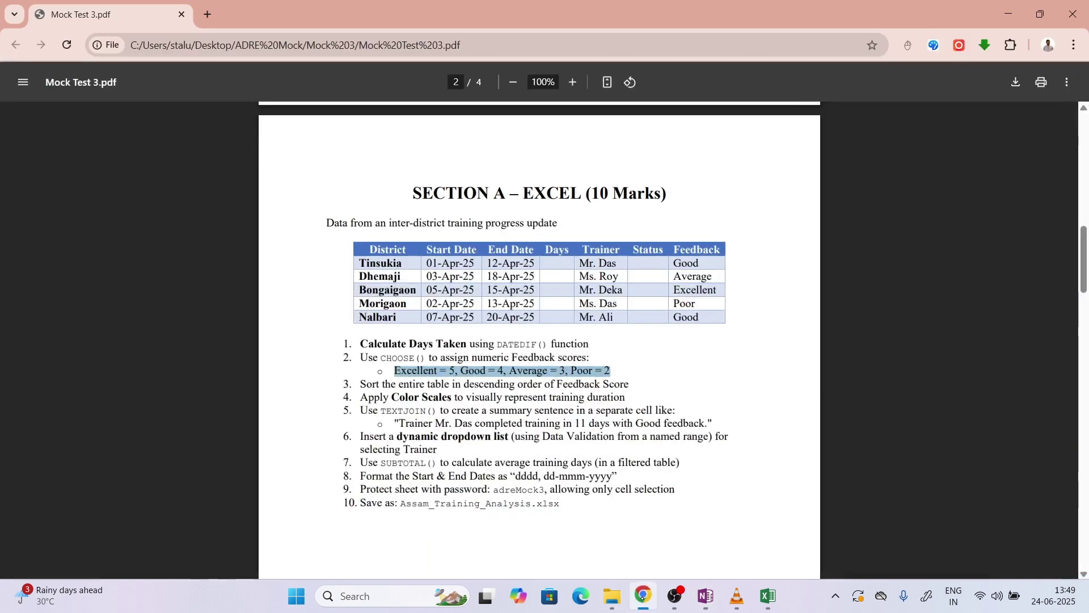
{"action": "left_click", "coordinate": [644, 597]}
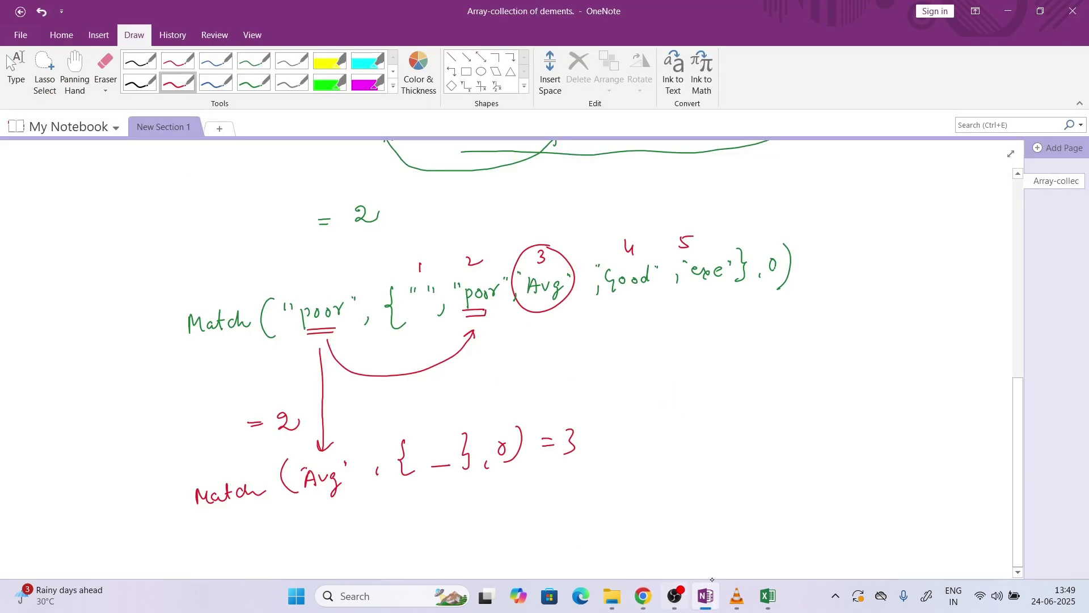
{"action": "left_click", "coordinate": [769, 597]}
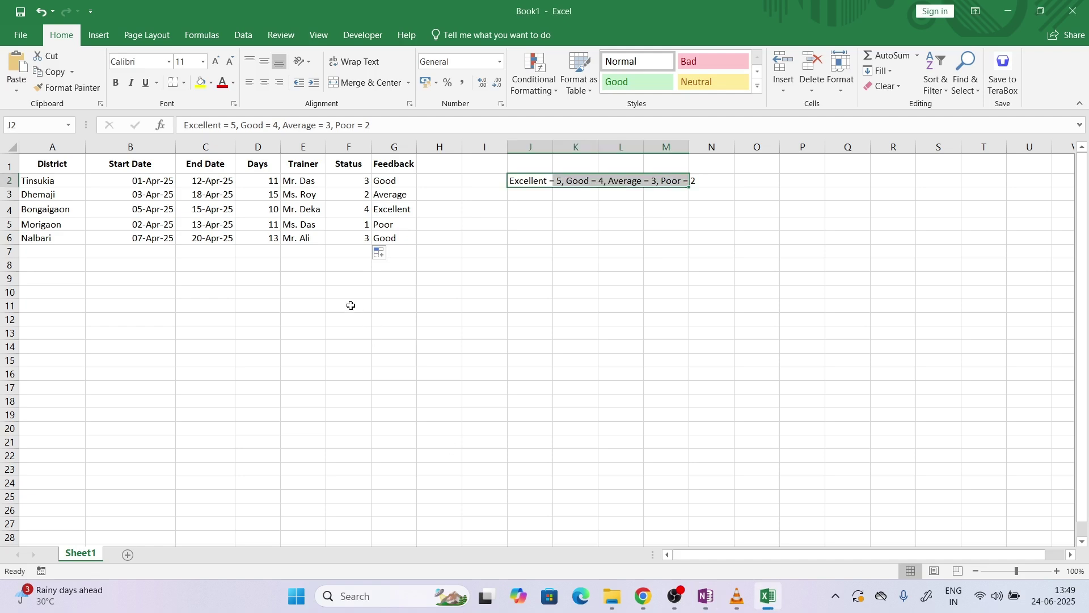
Insert a blank "" as the first item of the MATCH list in F2's formula
{"action": "left_click", "coordinate": [360, 179]}
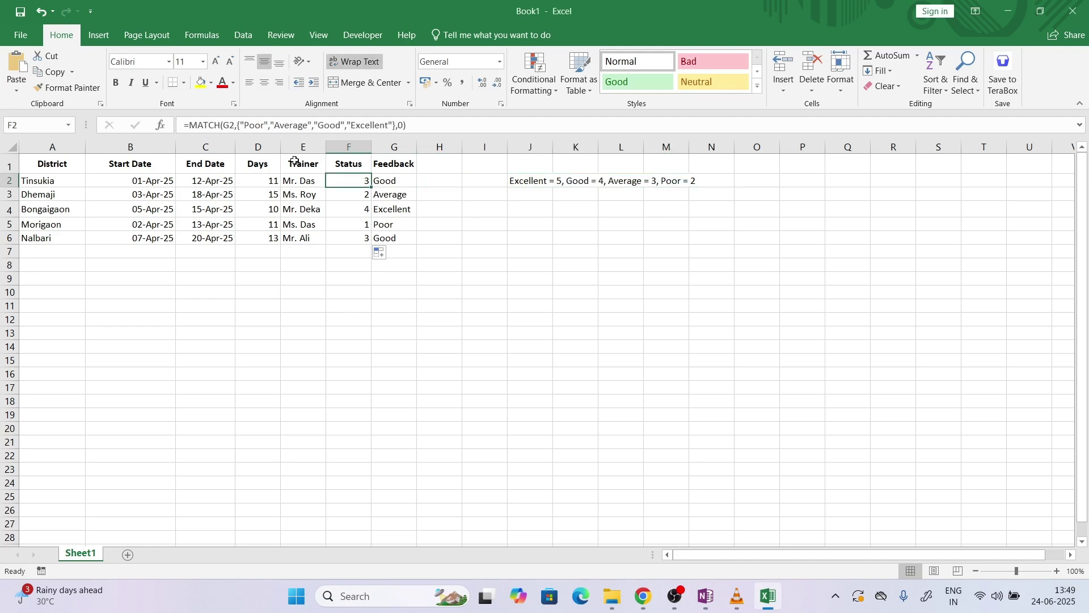
{"action": "left_click", "coordinate": [243, 125]}
{"action": "type", "text": "\"\""}
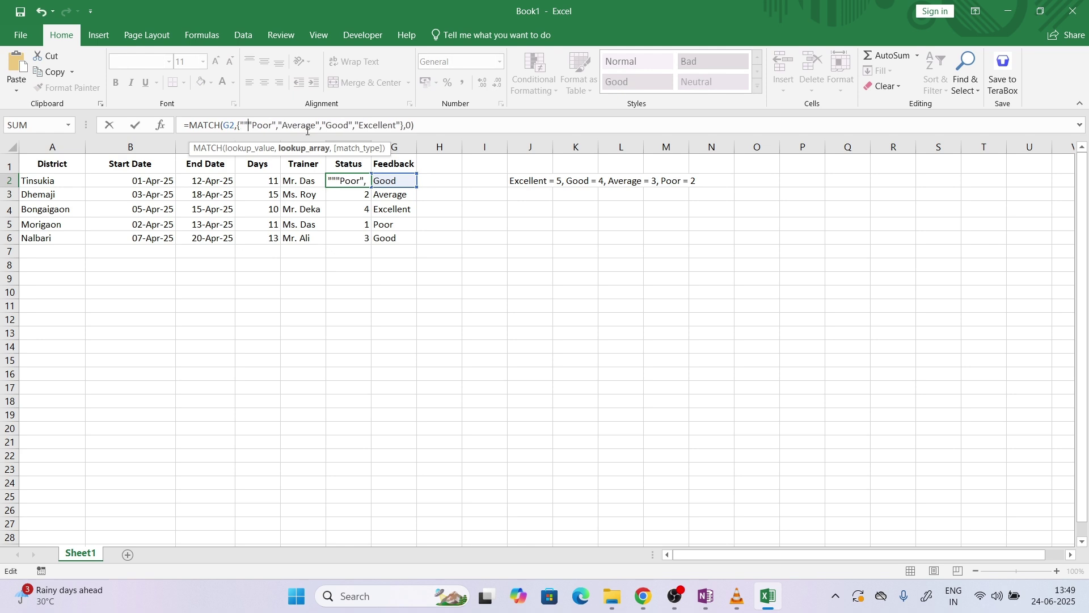
{"action": "type", "text": ","}
{"action": "key", "text": "Return"}
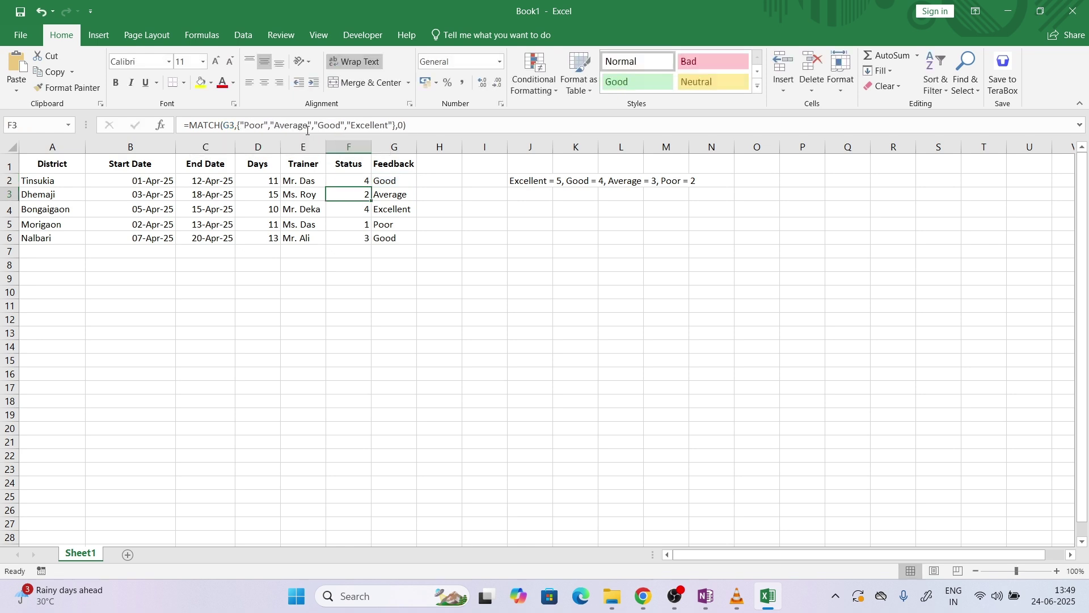
Fill F2's formula down to F6 so Status reads 4, 3, 5, 2, 4, then view the test PDF
{"action": "left_click", "coordinate": [366, 179]}
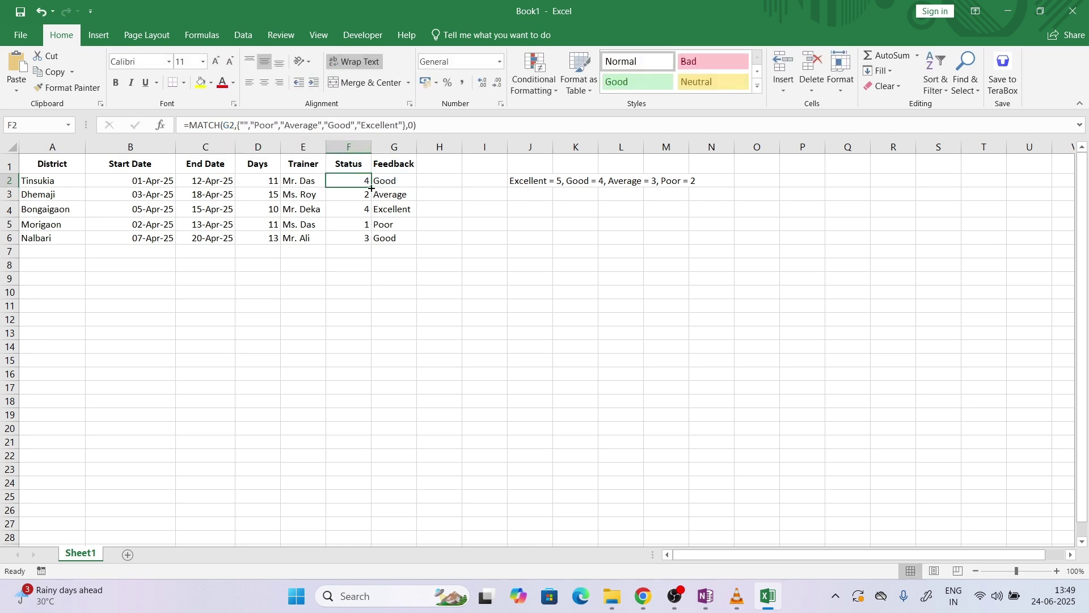
{"action": "double_click", "coordinate": [372, 187]}
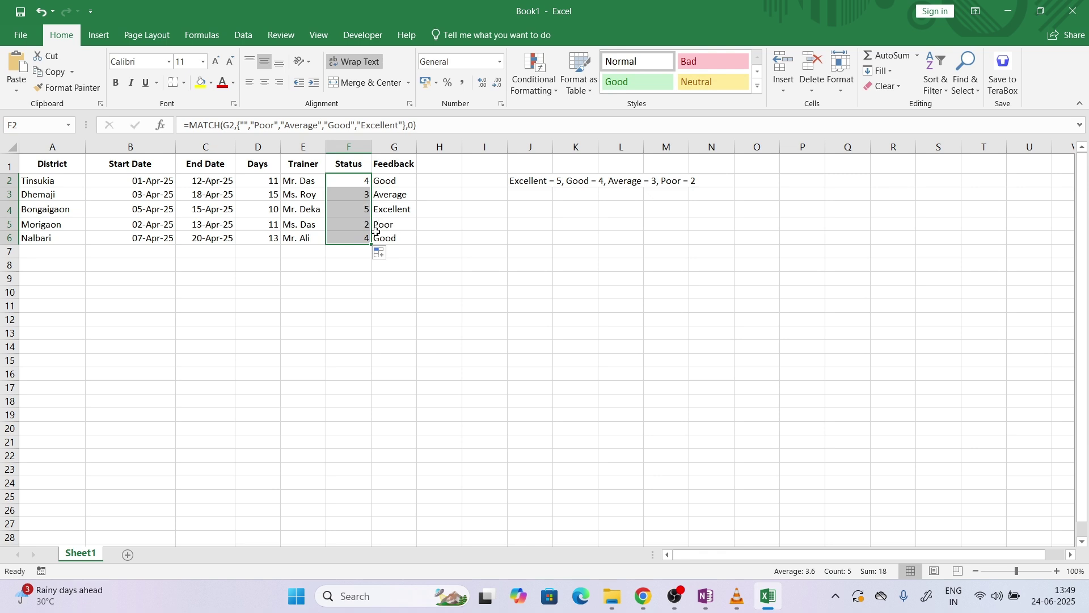
{"action": "left_click", "coordinate": [420, 241]}
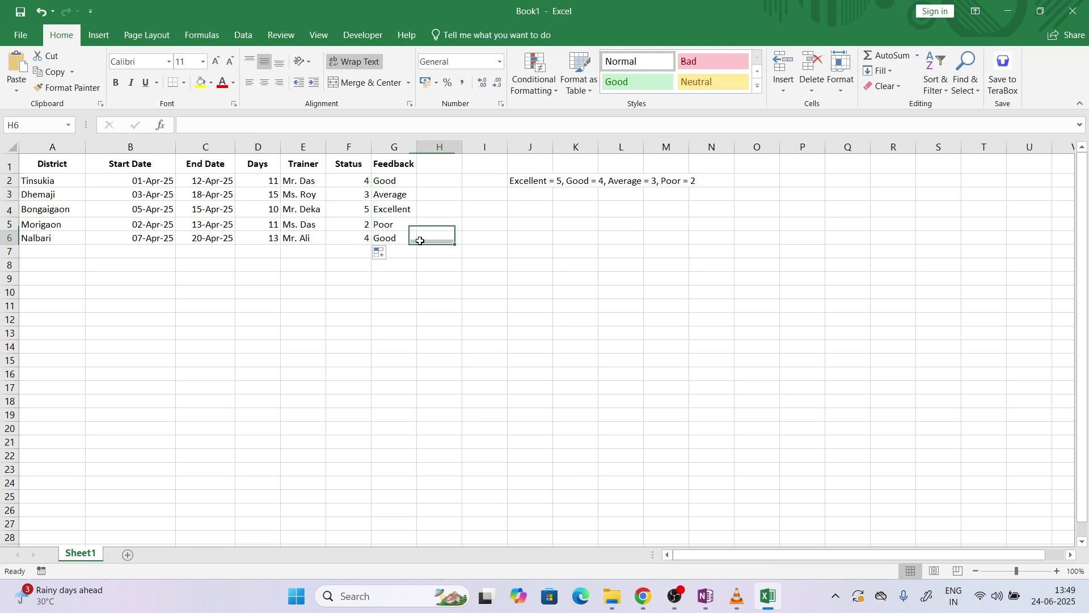
{"action": "left_click", "coordinate": [352, 186]}
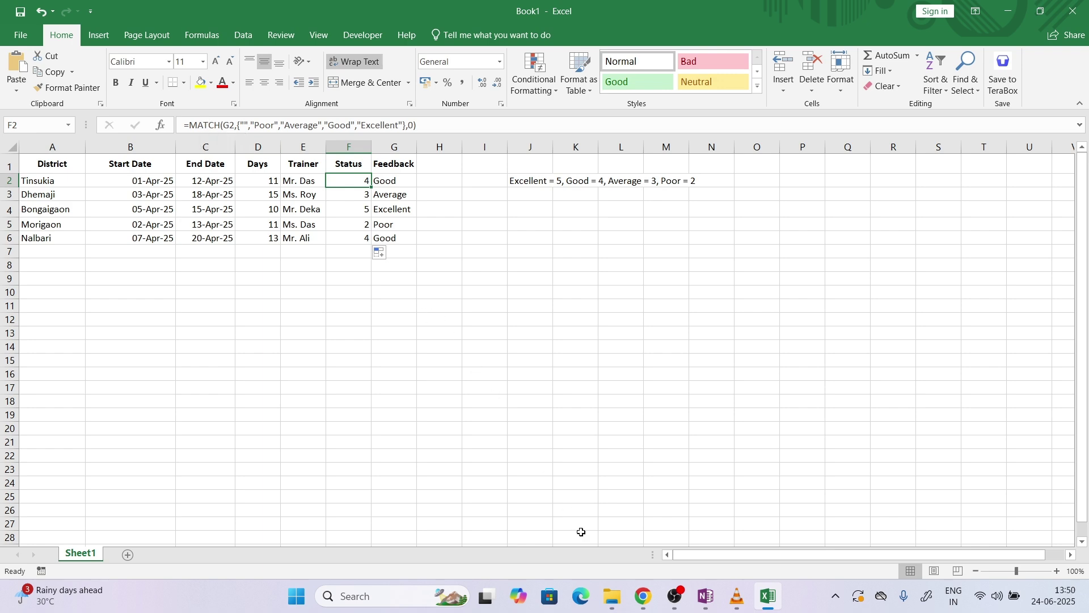
{"action": "left_click", "coordinate": [642, 593]}
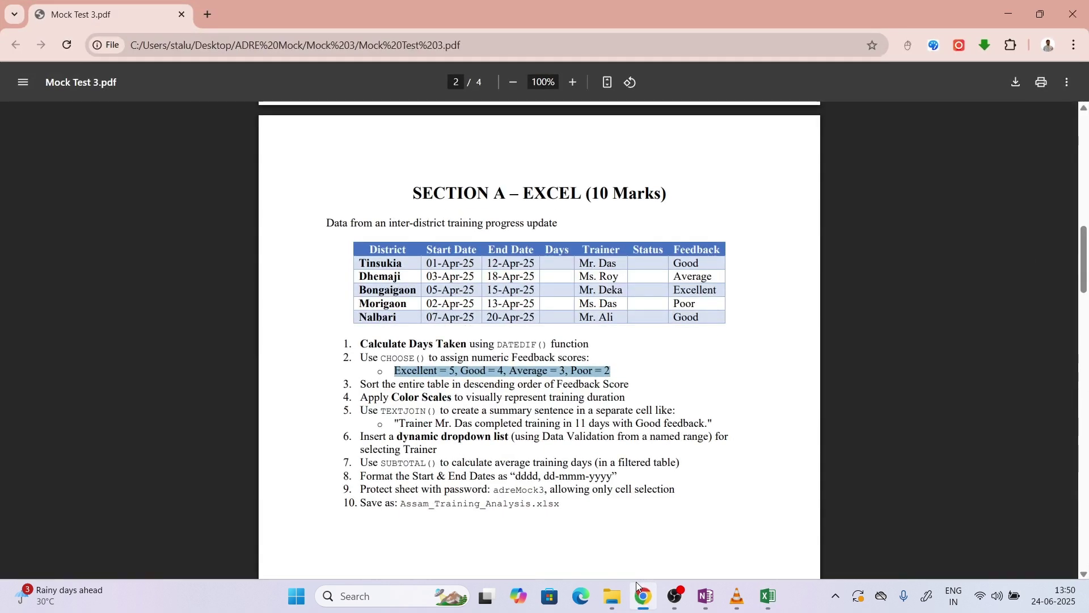
Put the PDF away and glance at the OneNote sketches before returning to Excel
{"action": "left_click", "coordinate": [637, 587]}
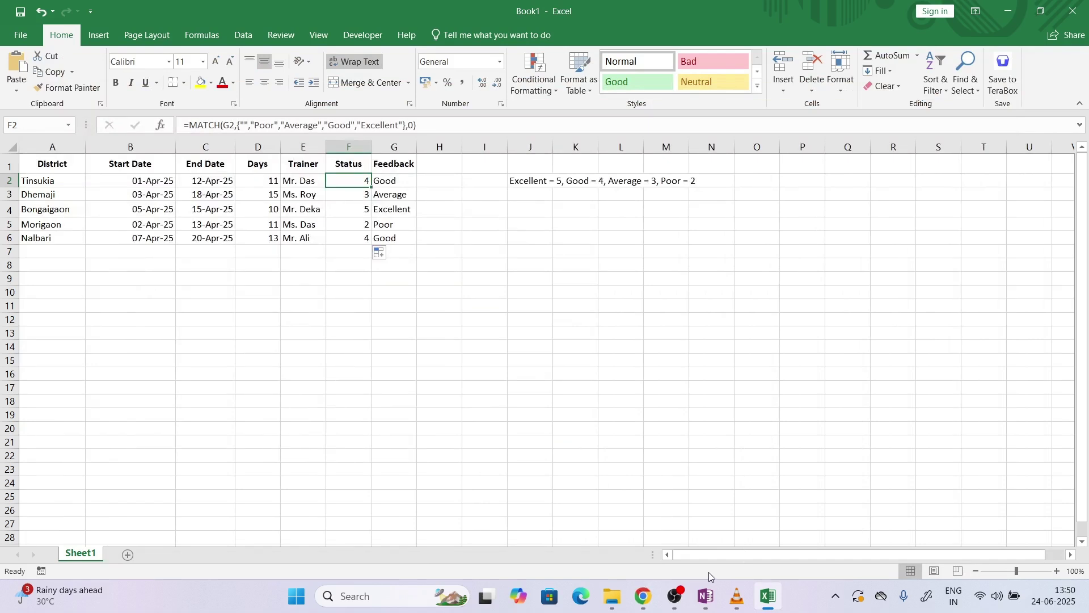
{"action": "left_click", "coordinate": [707, 595]}
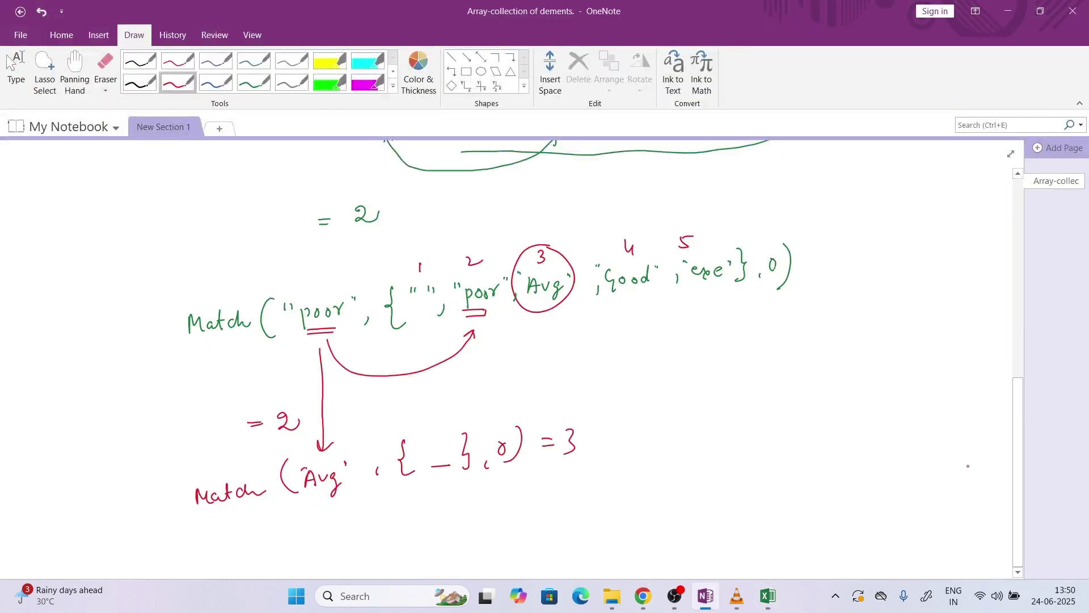
{"action": "left_click", "coordinate": [767, 597]}
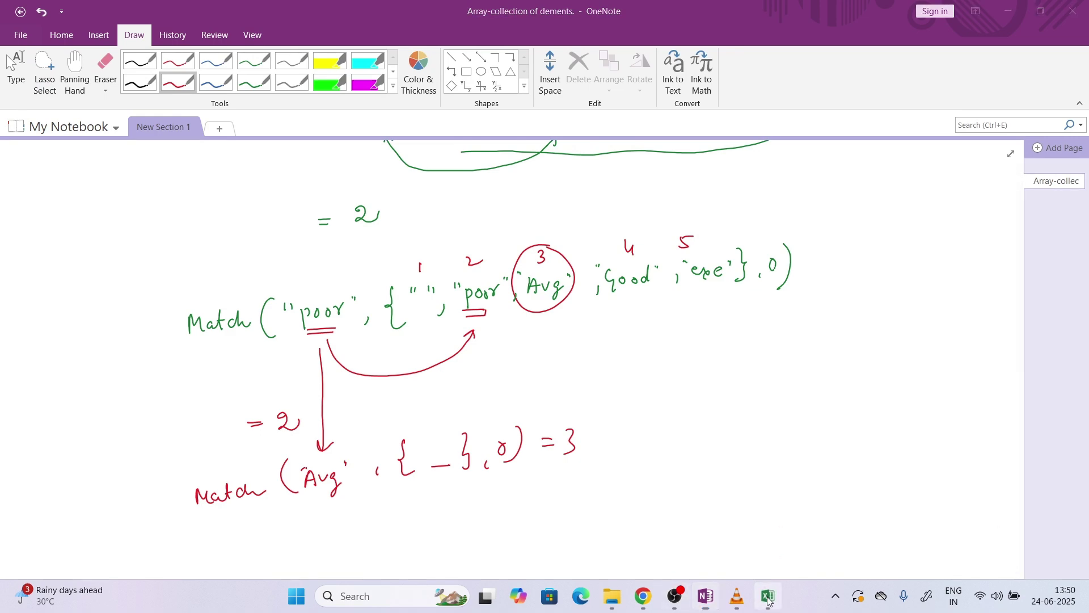
Start a =CHOOSE formula in H10 and open its Function Arguments, then abandon it for OneNote
{"action": "left_click", "coordinate": [439, 298]}
{"action": "double_click", "coordinate": [440, 293]}
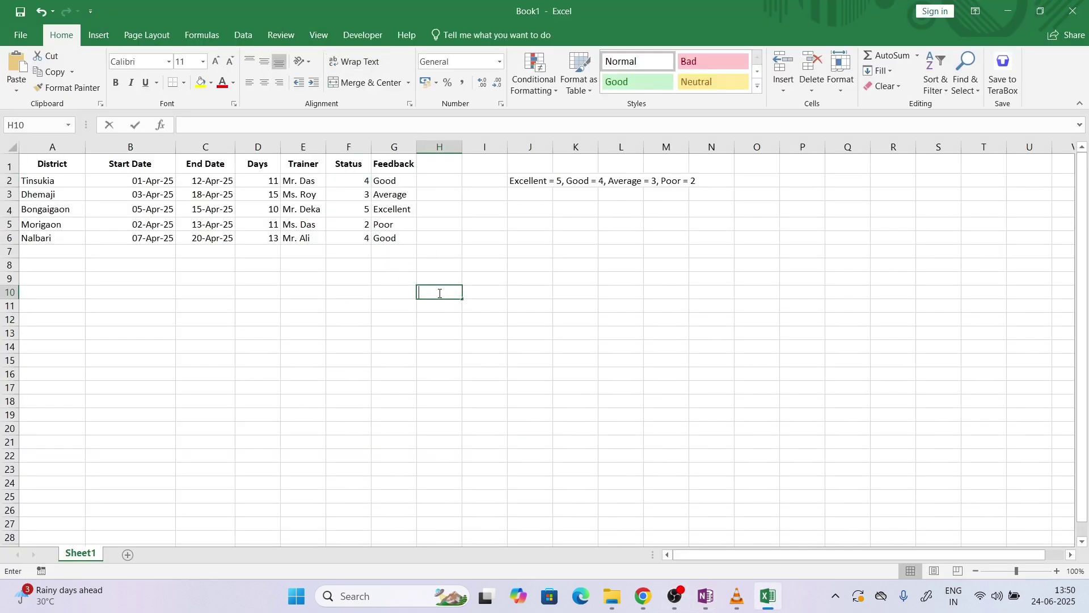
{"action": "type", "text": "=cho"}
{"action": "key", "text": "Tab"}
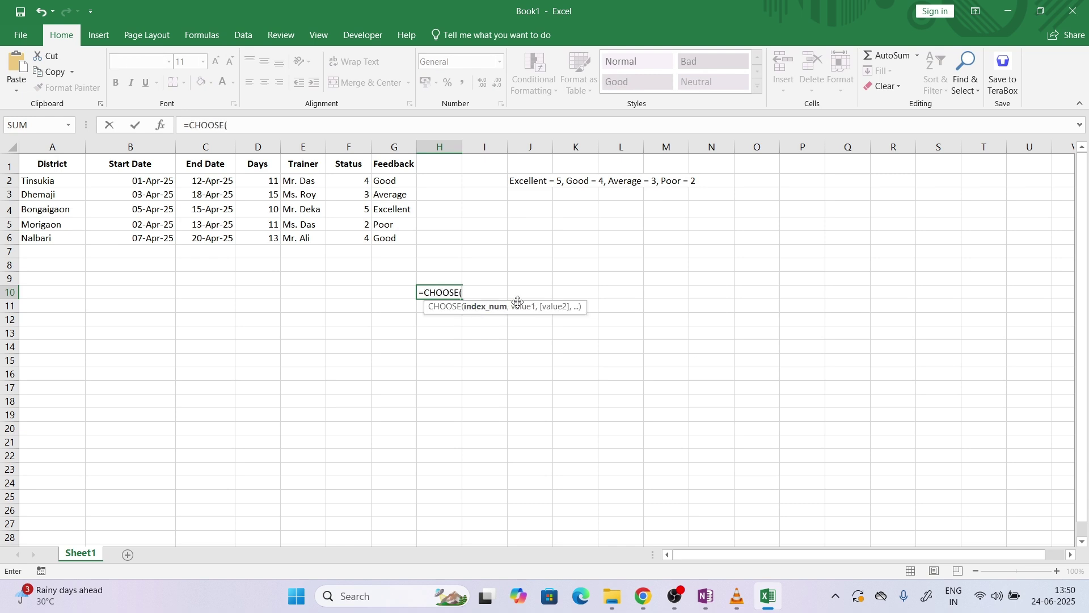
{"action": "key", "text": "ctrl+a"}
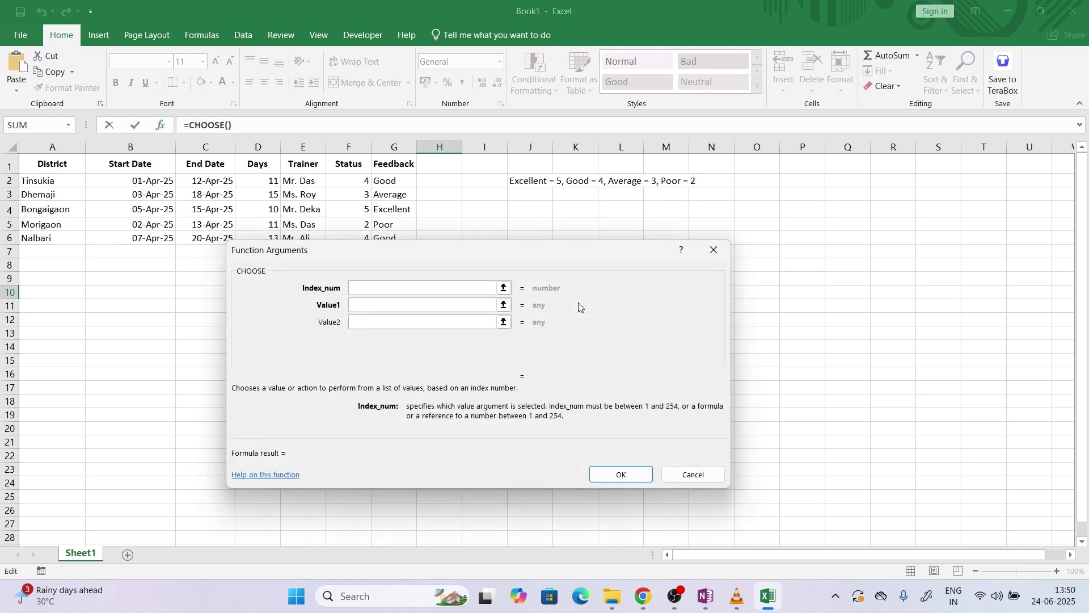
{"action": "left_click", "coordinate": [714, 250]}
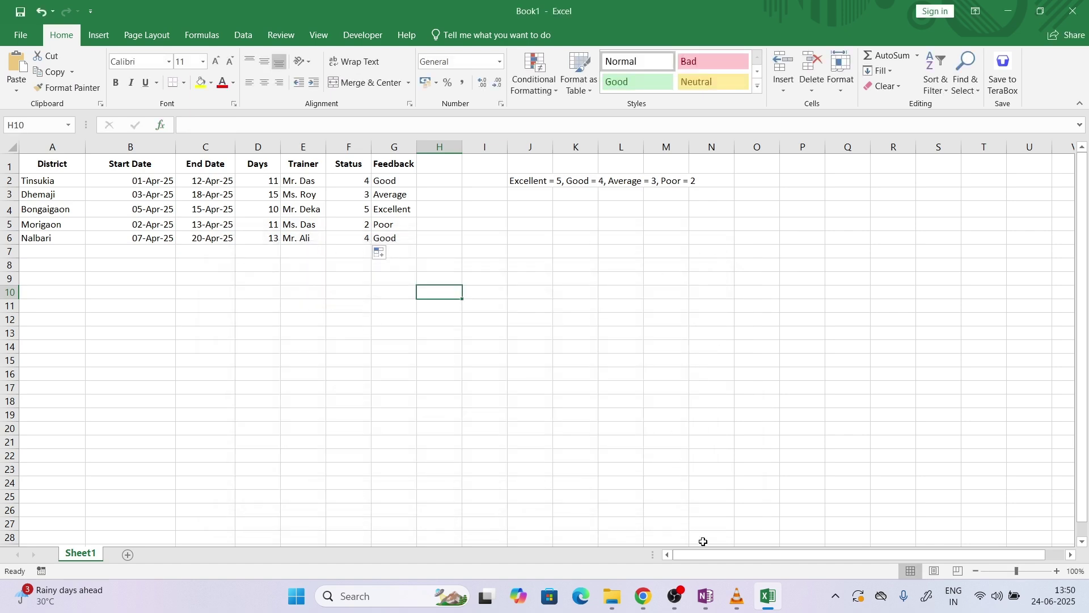
{"action": "left_click", "coordinate": [706, 596]}
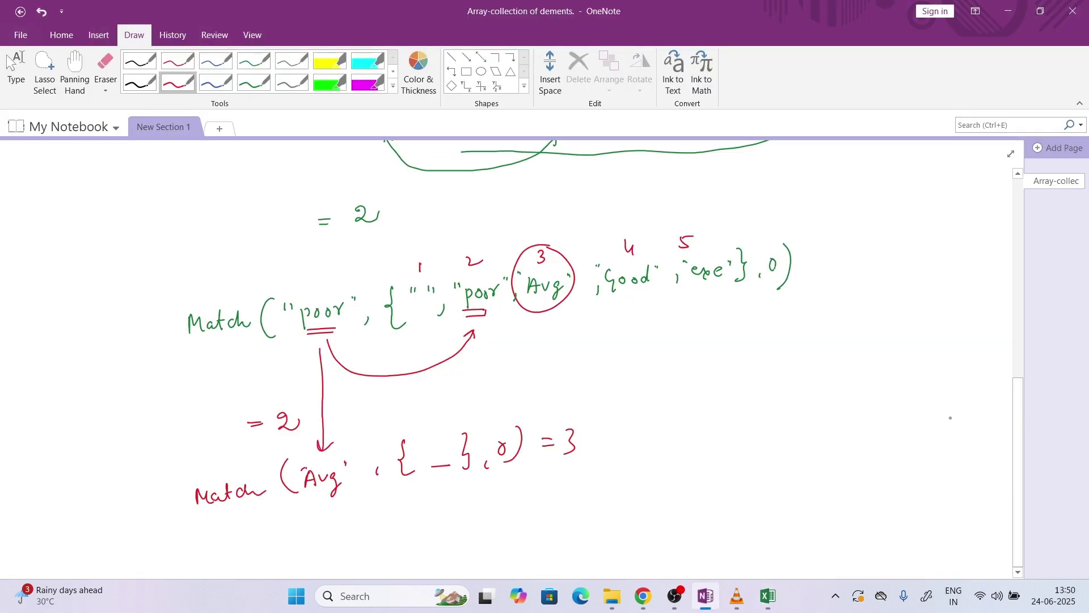
Under the Match line, handwrite Choose( in black ink
{"action": "left_click", "coordinate": [1017, 574]}
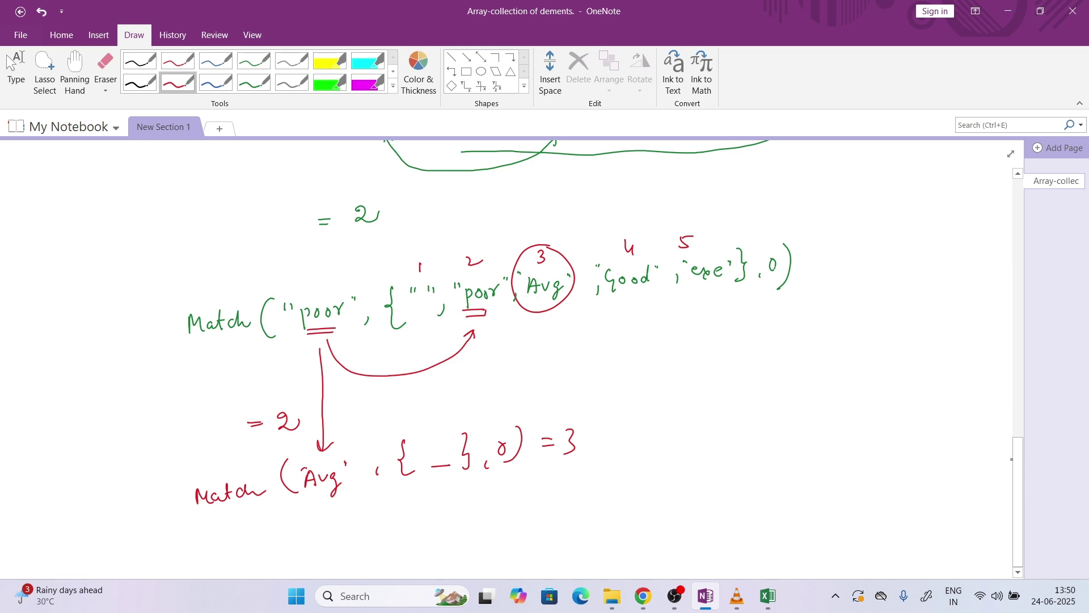
{"action": "scroll", "coordinate": [1013, 437], "scroll_direction": "down", "scroll_amount": 1}
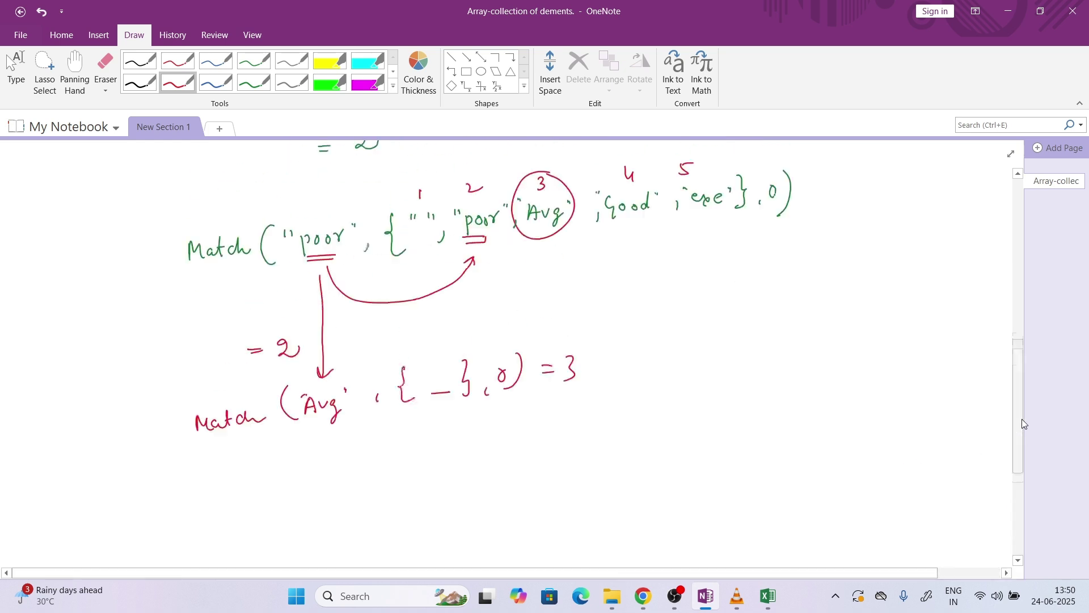
{"action": "scroll", "coordinate": [1023, 422], "scroll_direction": "up", "scroll_amount": 1}
{"action": "left_click", "coordinate": [1018, 561]}
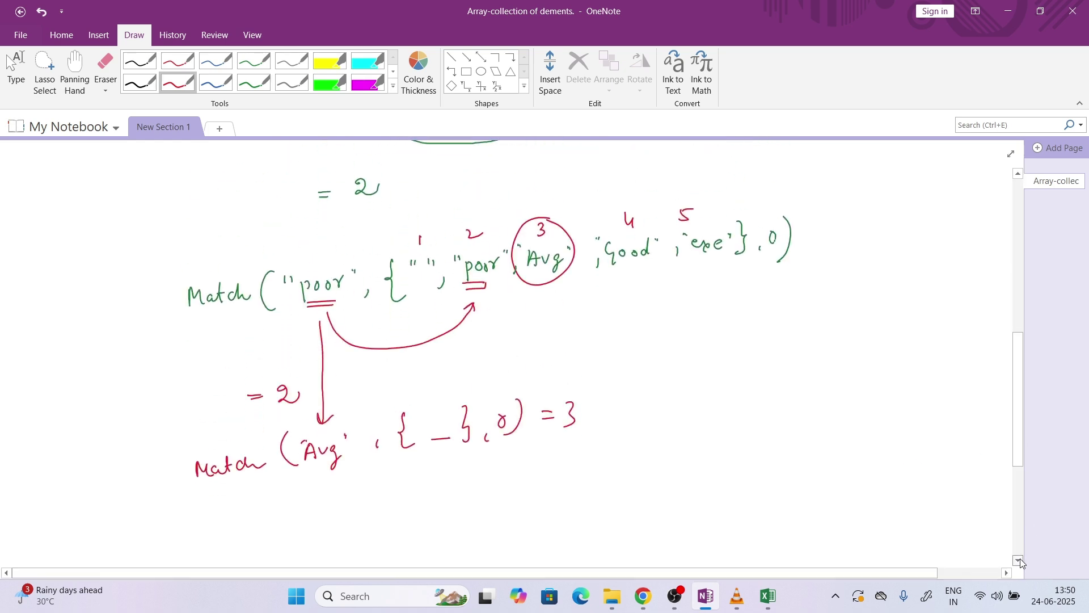
{"action": "left_click", "coordinate": [1020, 560]}
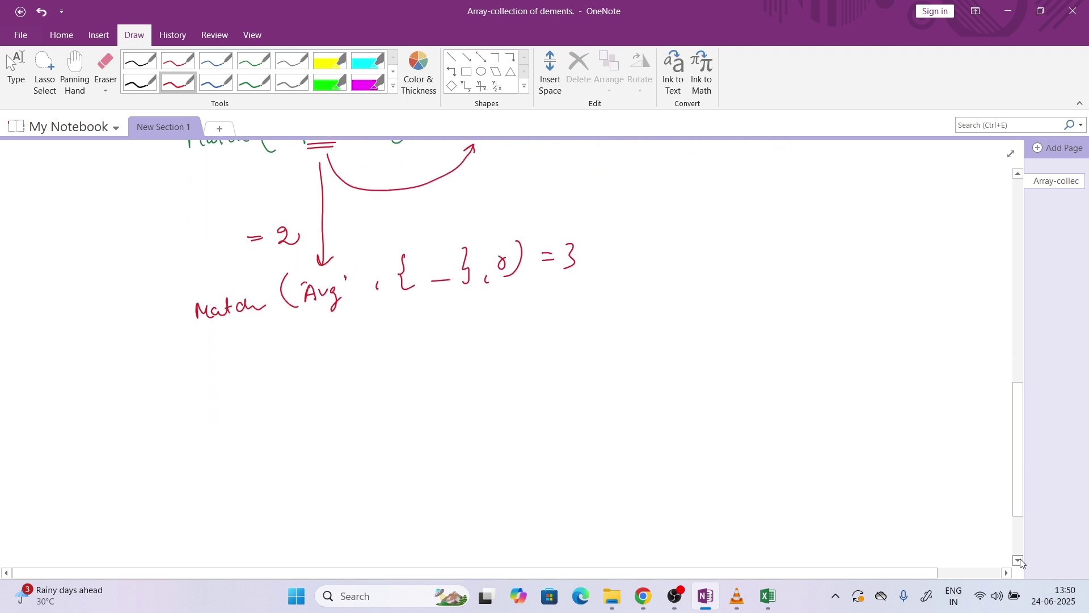
{"action": "left_click", "coordinate": [1020, 561]}
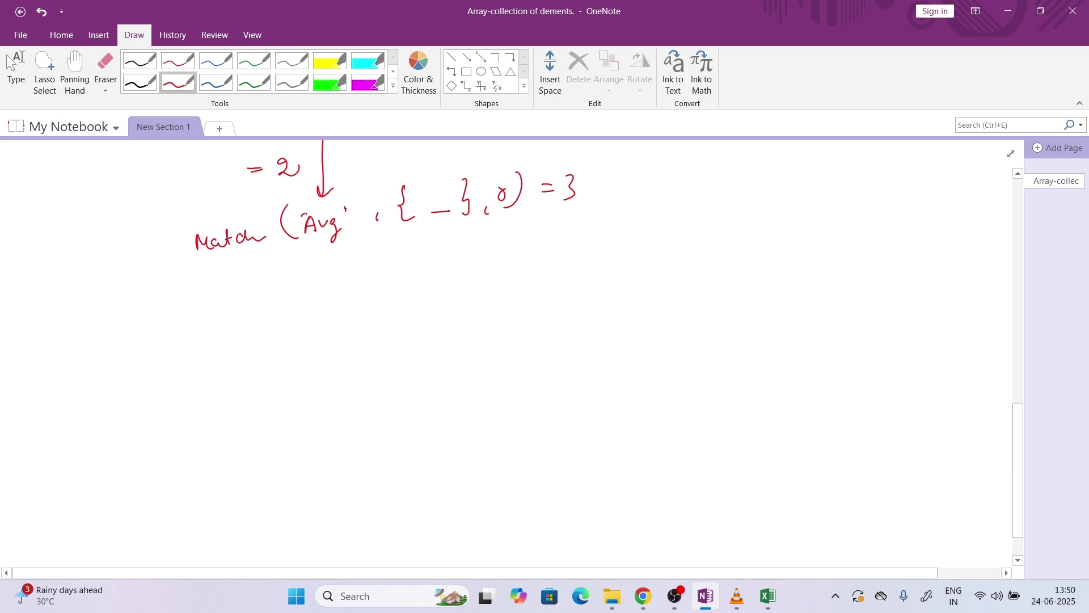
{"action": "left_click", "coordinate": [139, 60]}
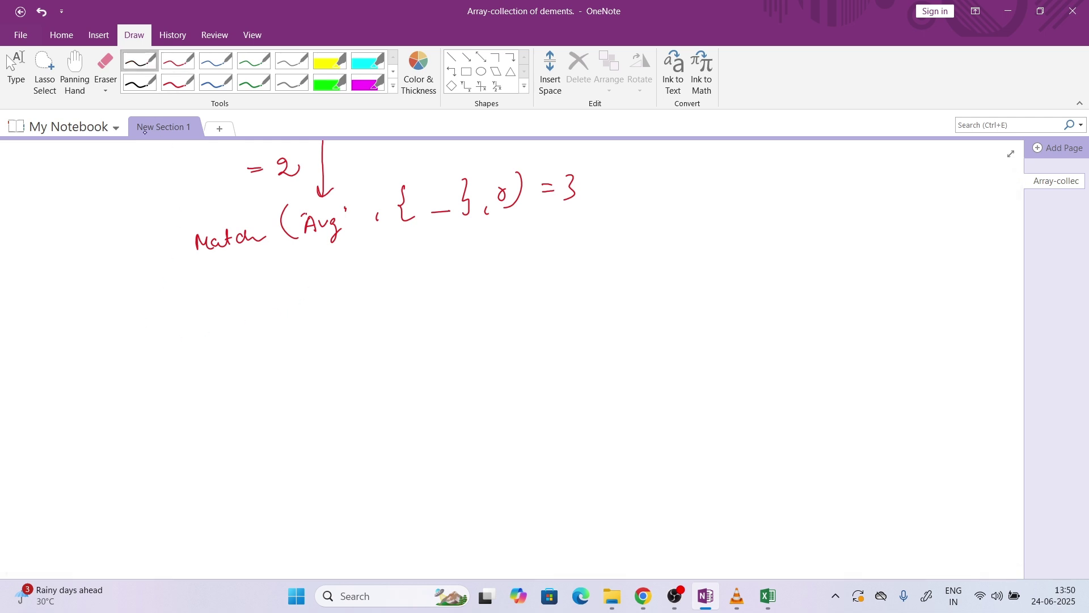
{"action": "left_click_drag", "start_coordinate": [138, 330], "coordinate": [132, 344]}
{"action": "left_click_drag", "start_coordinate": [141, 328], "coordinate": [154, 338]}
{"action": "left_click_drag", "start_coordinate": [159, 326], "coordinate": [178, 332]}
{"action": "mouse_move", "coordinate": [186, 326]}
{"action": "left_mouse_down"}
{"action": "mouse_move", "coordinate": [213, 335]}
{"action": "mouse_move", "coordinate": [233, 308]}
{"action": "left_mouse_up"}
Write Index No as the first argument and double-underline it
{"action": "left_click_drag", "start_coordinate": [226, 328], "coordinate": [253, 318]}
{"action": "mouse_move", "coordinate": [254, 320]}
{"action": "left_mouse_down"}
{"action": "mouse_move", "coordinate": [259, 307]}
{"action": "mouse_move", "coordinate": [267, 316]}
{"action": "left_mouse_up"}
{"action": "mouse_move", "coordinate": [265, 318]}
{"action": "left_mouse_down"}
{"action": "mouse_move", "coordinate": [278, 323]}
{"action": "mouse_move", "coordinate": [257, 325]}
{"action": "mouse_move", "coordinate": [295, 299]}
{"action": "mouse_move", "coordinate": [301, 313]}
{"action": "left_mouse_up"}
{"action": "left_click_drag", "start_coordinate": [306, 306], "coordinate": [319, 320]}
{"action": "left_click_drag", "start_coordinate": [229, 338], "coordinate": [295, 327]}
{"action": "left_click_drag", "start_coordinate": [233, 340], "coordinate": [283, 333]}
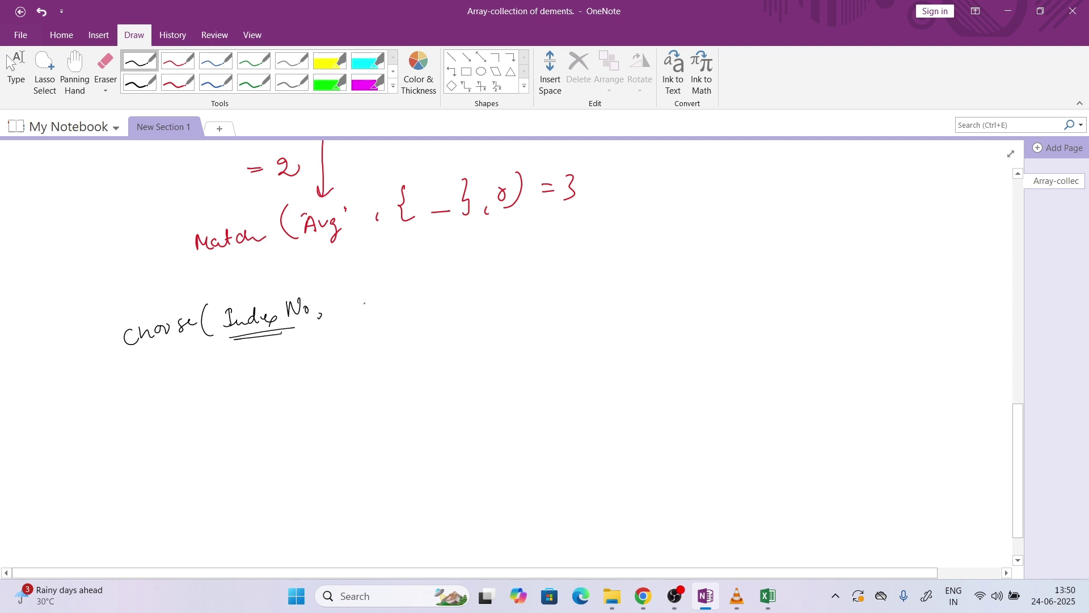
Write values... as the second argument, underline it twice, and underline the Match braces placeholder
{"action": "left_click_drag", "start_coordinate": [347, 293], "coordinate": [363, 303]}
{"action": "mouse_move", "coordinate": [371, 288]}
{"action": "left_mouse_down"}
{"action": "mouse_move", "coordinate": [466, 299]}
{"action": "mouse_move", "coordinate": [452, 301]}
{"action": "left_mouse_up"}
{"action": "left_click", "coordinate": [420, 299]}
{"action": "left_click", "coordinate": [430, 296]}
{"action": "left_click_drag", "start_coordinate": [363, 310], "coordinate": [417, 307]}
{"action": "left_click_drag", "start_coordinate": [372, 316], "coordinate": [417, 314]}
{"action": "left_click_drag", "start_coordinate": [413, 227], "coordinate": [454, 226]}
{"action": "left_click_drag", "start_coordinate": [413, 231], "coordinate": [452, 230]}
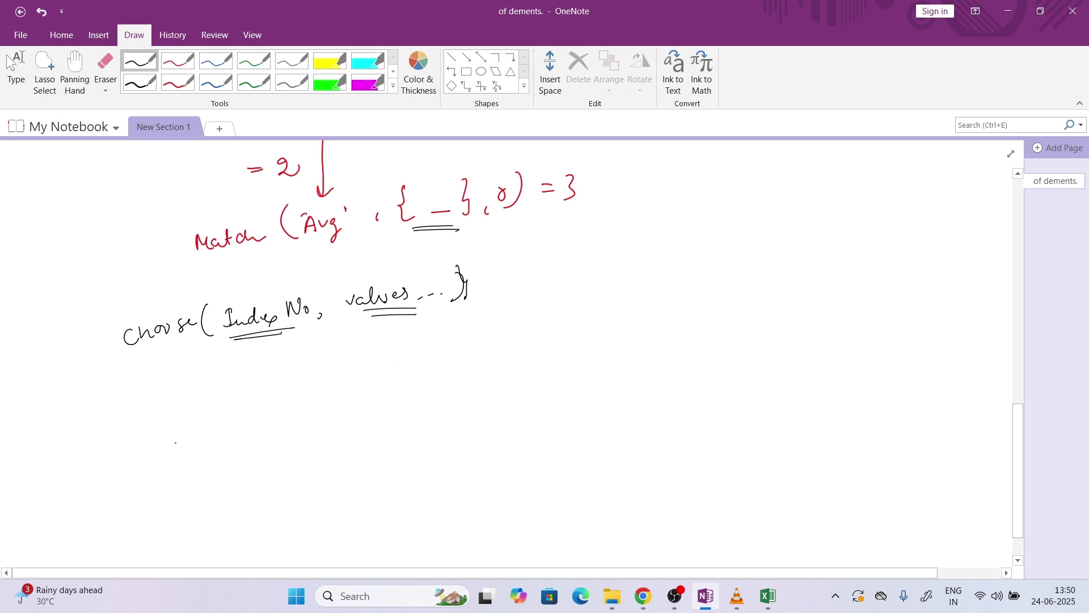
Begin a second Choose( line below the syntax note
{"action": "mouse_move", "coordinate": [185, 422]}
{"action": "left_mouse_down"}
{"action": "mouse_move", "coordinate": [176, 438]}
{"action": "mouse_move", "coordinate": [207, 427]}
{"action": "left_mouse_up"}
{"action": "left_click_drag", "start_coordinate": [215, 424], "coordinate": [214, 427]}
{"action": "left_click_drag", "start_coordinate": [217, 419], "coordinate": [220, 426]}
{"action": "left_click_drag", "start_coordinate": [225, 421], "coordinate": [257, 424]}
{"action": "left_click_drag", "start_coordinate": [262, 411], "coordinate": [300, 405]}
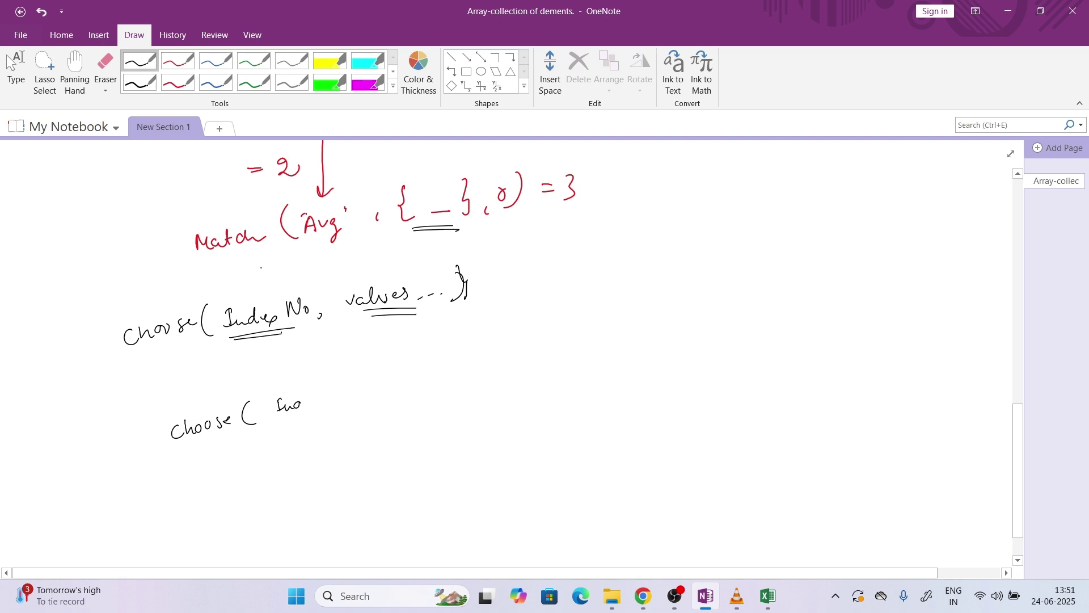
Erase the unfinished black Choose line and write Choose(3, 10,2,11,5,7) in blue
{"action": "left_click", "coordinate": [106, 68]}
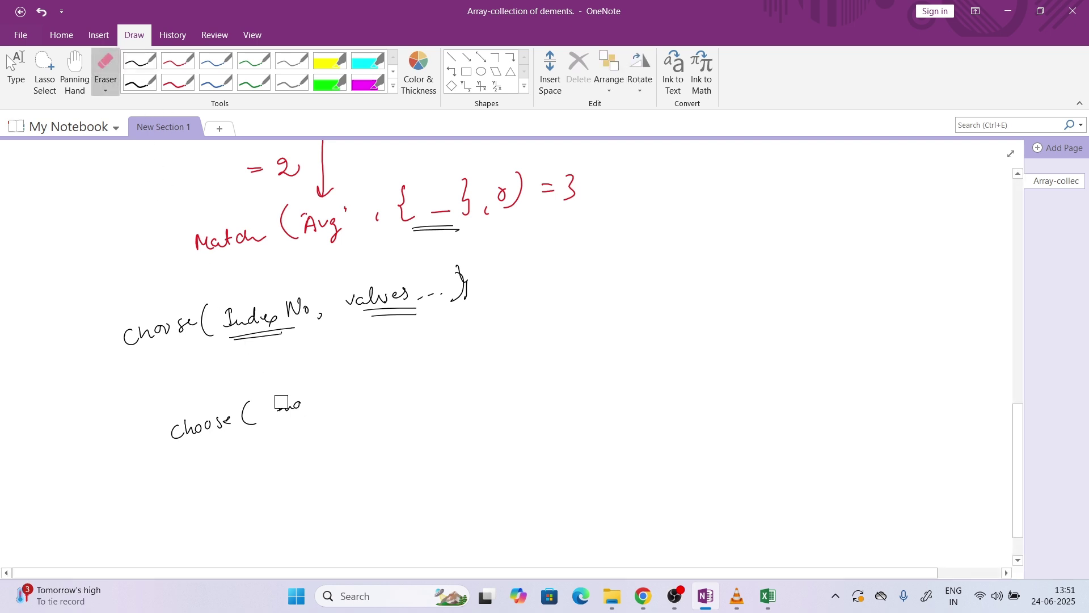
{"action": "mouse_move", "coordinate": [286, 404]}
{"action": "left_mouse_down"}
{"action": "mouse_move", "coordinate": [199, 431]}
{"action": "mouse_move", "coordinate": [255, 421]}
{"action": "left_mouse_up"}
{"action": "left_click", "coordinate": [215, 88]}
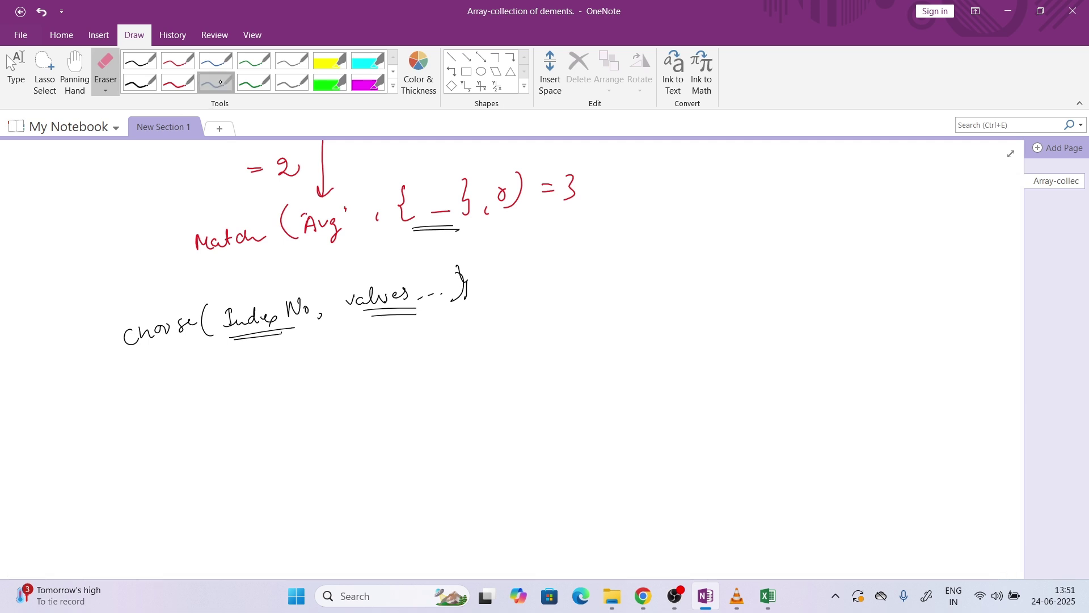
{"action": "left_click_drag", "start_coordinate": [152, 425], "coordinate": [150, 435]}
{"action": "left_click_drag", "start_coordinate": [157, 427], "coordinate": [175, 425]}
{"action": "left_click_drag", "start_coordinate": [188, 418], "coordinate": [193, 425]}
{"action": "left_click", "coordinate": [212, 418]}
{"action": "mouse_move", "coordinate": [196, 421]}
{"action": "left_mouse_down"}
{"action": "mouse_move", "coordinate": [226, 426]}
{"action": "mouse_move", "coordinate": [285, 397]}
{"action": "left_mouse_up"}
{"action": "left_click_drag", "start_coordinate": [300, 401], "coordinate": [314, 397]}
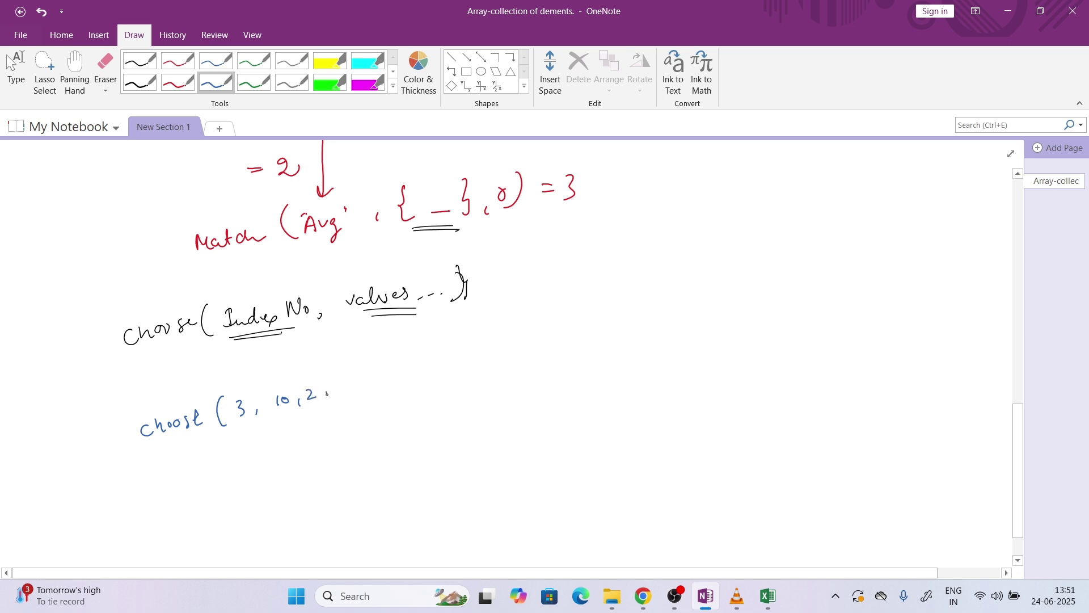
{"action": "mouse_move", "coordinate": [368, 377]}
{"action": "left_mouse_down"}
{"action": "mouse_move", "coordinate": [361, 391]}
{"action": "mouse_move", "coordinate": [401, 386]}
{"action": "left_mouse_up"}
{"action": "mouse_move", "coordinate": [399, 378]}
{"action": "left_mouse_down"}
{"action": "mouse_move", "coordinate": [428, 369]}
{"action": "mouse_move", "coordinate": [410, 392]}
{"action": "left_mouse_up"}
Circle the 3 and label it Index No, then brace the values and label them Array
{"action": "mouse_move", "coordinate": [254, 393]}
{"action": "left_mouse_down"}
{"action": "mouse_move", "coordinate": [231, 403]}
{"action": "mouse_move", "coordinate": [260, 410]}
{"action": "mouse_move", "coordinate": [238, 454]}
{"action": "left_mouse_up"}
{"action": "mouse_move", "coordinate": [238, 438]}
{"action": "left_mouse_down"}
{"action": "mouse_move", "coordinate": [246, 428]}
{"action": "mouse_move", "coordinate": [254, 438]}
{"action": "left_mouse_up"}
{"action": "left_click_drag", "start_coordinate": [207, 471], "coordinate": [210, 486]}
{"action": "left_click_drag", "start_coordinate": [212, 486], "coordinate": [239, 484]}
{"action": "left_click_drag", "start_coordinate": [242, 474], "coordinate": [230, 494]}
{"action": "mouse_move", "coordinate": [286, 416]}
{"action": "left_mouse_down"}
{"action": "mouse_move", "coordinate": [325, 423]}
{"action": "mouse_move", "coordinate": [383, 400]}
{"action": "mouse_move", "coordinate": [347, 452]}
{"action": "mouse_move", "coordinate": [356, 443]}
{"action": "left_mouse_up"}
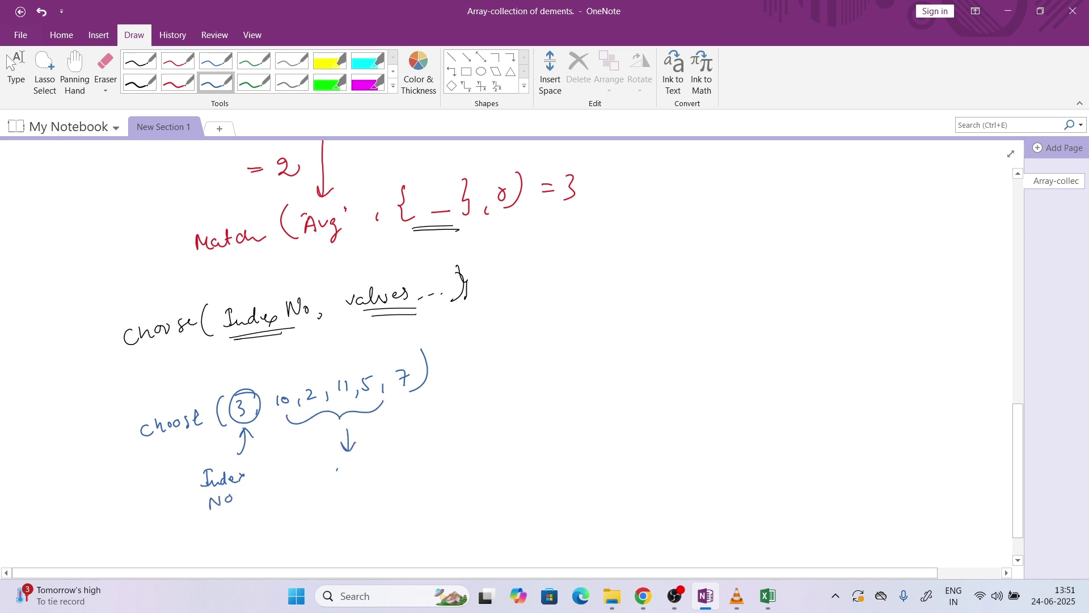
{"action": "left_click_drag", "start_coordinate": [336, 479], "coordinate": [398, 463]}
In green, number the array positions, circle the index 3, and box the third value 11
{"action": "left_click", "coordinate": [253, 83]}
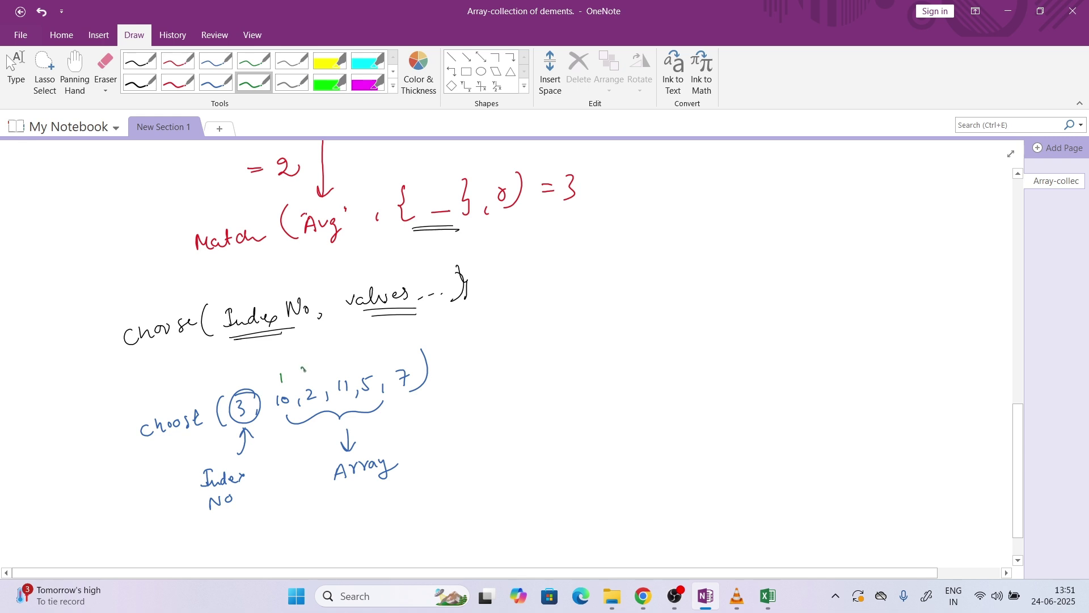
{"action": "left_click_drag", "start_coordinate": [304, 369], "coordinate": [367, 363]}
{"action": "mouse_move", "coordinate": [365, 356]}
{"action": "left_mouse_down"}
{"action": "mouse_move", "coordinate": [366, 368]}
{"action": "mouse_move", "coordinate": [404, 344]}
{"action": "left_mouse_up"}
{"action": "mouse_move", "coordinate": [261, 394]}
{"action": "left_mouse_down"}
{"action": "mouse_move", "coordinate": [229, 394]}
{"action": "mouse_move", "coordinate": [255, 420]}
{"action": "mouse_move", "coordinate": [229, 397]}
{"action": "mouse_move", "coordinate": [260, 404]}
{"action": "mouse_move", "coordinate": [253, 387]}
{"action": "left_mouse_up"}
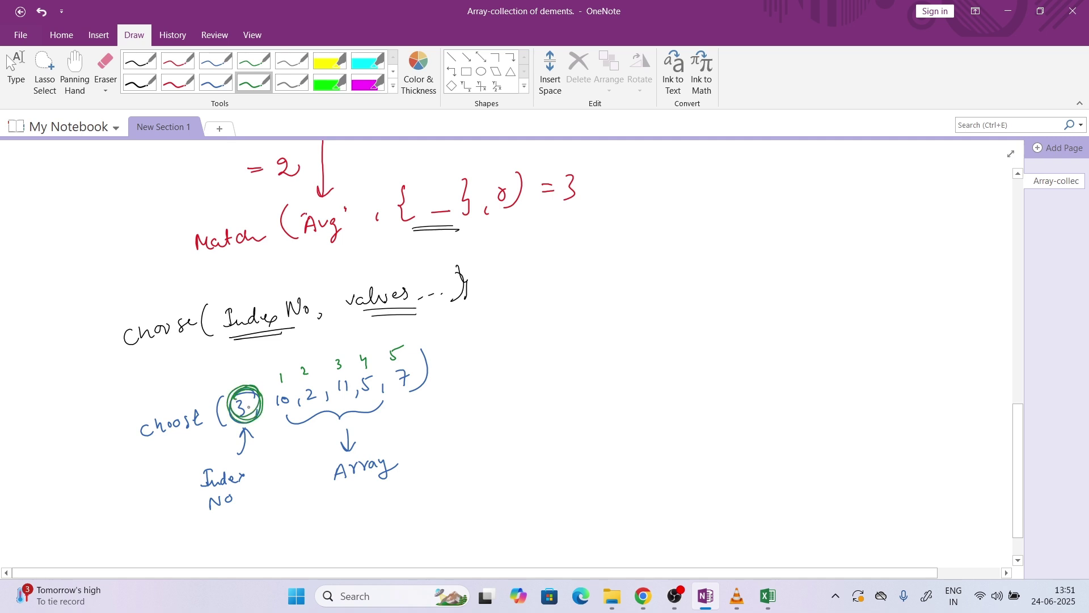
{"action": "mouse_move", "coordinate": [349, 354]}
{"action": "left_mouse_down"}
{"action": "mouse_move", "coordinate": [326, 386]}
{"action": "mouse_move", "coordinate": [351, 400]}
{"action": "mouse_move", "coordinate": [351, 354]}
{"action": "left_mouse_up"}
Write the result = 11 in green and scroll further down the page
{"action": "left_click_drag", "start_coordinate": [447, 362], "coordinate": [459, 360]}
{"action": "mouse_move", "coordinate": [451, 367]}
{"action": "left_mouse_down"}
{"action": "mouse_move", "coordinate": [481, 360]}
{"action": "mouse_move", "coordinate": [482, 370]}
{"action": "left_mouse_up"}
{"action": "left_click_drag", "start_coordinate": [488, 348], "coordinate": [487, 369]}
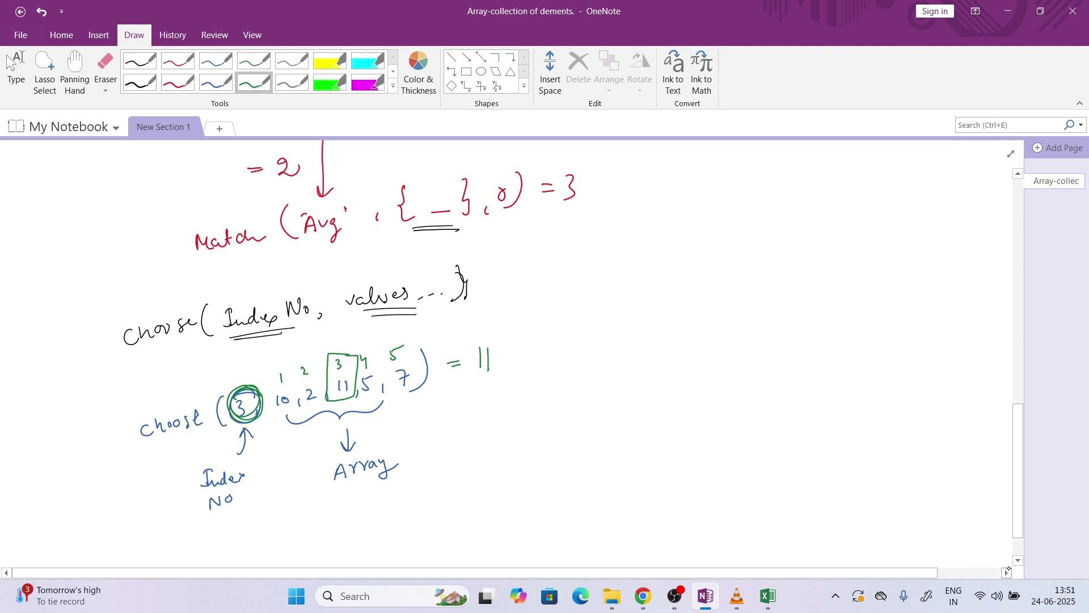
{"action": "left_click", "coordinate": [1018, 560]}
{"action": "scroll", "coordinate": [1018, 560], "scroll_direction": "down", "scroll_amount": 5}
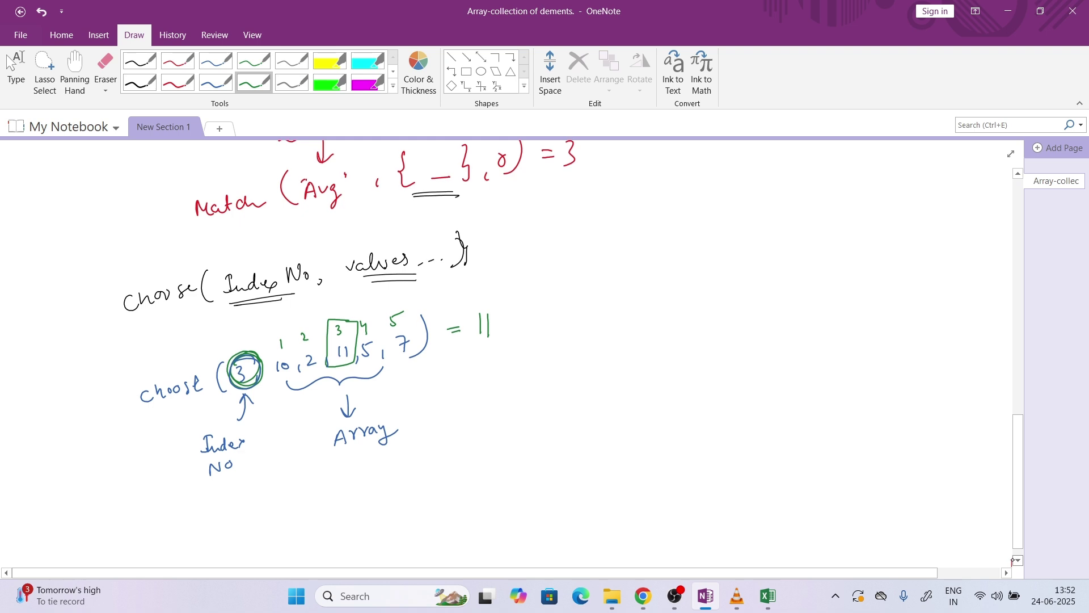
{"action": "scroll", "coordinate": [1018, 560], "scroll_direction": "down", "scroll_amount": 1}
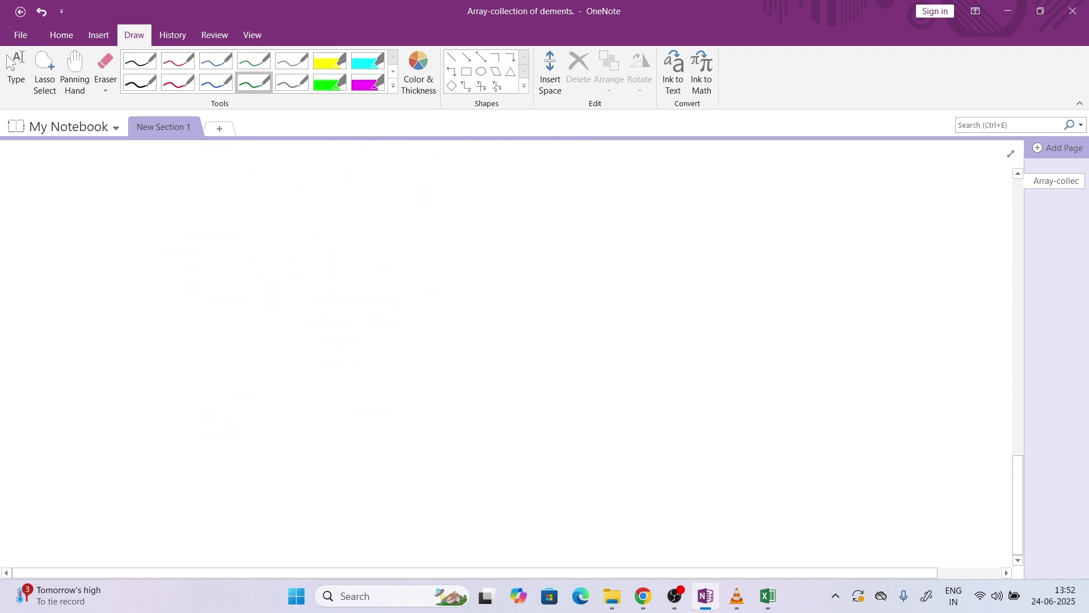
Handwrite Match("Avg", {"poor","Avg","good","Exe"}, 0) in green on the blank area
{"action": "mouse_move", "coordinate": [216, 293]}
{"action": "left_mouse_down"}
{"action": "mouse_move", "coordinate": [219, 274]}
{"action": "mouse_move", "coordinate": [229, 291]}
{"action": "mouse_move", "coordinate": [240, 286]}
{"action": "left_mouse_up"}
{"action": "mouse_move", "coordinate": [245, 271]}
{"action": "left_mouse_down"}
{"action": "mouse_move", "coordinate": [245, 290]}
{"action": "mouse_move", "coordinate": [257, 277]}
{"action": "left_mouse_up"}
{"action": "mouse_move", "coordinate": [261, 275]}
{"action": "left_mouse_down"}
{"action": "mouse_move", "coordinate": [257, 288]}
{"action": "mouse_move", "coordinate": [293, 290]}
{"action": "mouse_move", "coordinate": [303, 270]}
{"action": "left_mouse_up"}
{"action": "mouse_move", "coordinate": [308, 264]}
{"action": "left_mouse_down"}
{"action": "mouse_move", "coordinate": [327, 278]}
{"action": "mouse_move", "coordinate": [340, 271]}
{"action": "mouse_move", "coordinate": [335, 287]}
{"action": "left_mouse_up"}
{"action": "mouse_move", "coordinate": [346, 258]}
{"action": "left_mouse_down"}
{"action": "mouse_move", "coordinate": [364, 276]}
{"action": "mouse_move", "coordinate": [389, 278]}
{"action": "mouse_move", "coordinate": [418, 254]}
{"action": "left_mouse_up"}
{"action": "left_click_drag", "start_coordinate": [428, 251], "coordinate": [447, 246]}
{"action": "mouse_move", "coordinate": [458, 258]}
{"action": "left_mouse_down"}
{"action": "mouse_move", "coordinate": [466, 241]}
{"action": "mouse_move", "coordinate": [475, 255]}
{"action": "left_mouse_up"}
{"action": "left_click_drag", "start_coordinate": [465, 249], "coordinate": [474, 248]}
{"action": "mouse_move", "coordinate": [477, 244]}
{"action": "left_mouse_down"}
{"action": "mouse_move", "coordinate": [483, 253]}
{"action": "mouse_move", "coordinate": [487, 243]}
{"action": "left_mouse_up"}
{"action": "left_click_drag", "start_coordinate": [492, 243], "coordinate": [492, 257]}
{"action": "mouse_move", "coordinate": [503, 230]}
{"action": "left_mouse_down"}
{"action": "mouse_move", "coordinate": [529, 251]}
{"action": "mouse_move", "coordinate": [538, 229]}
{"action": "left_mouse_up"}
{"action": "left_click_drag", "start_coordinate": [540, 225], "coordinate": [540, 229]}
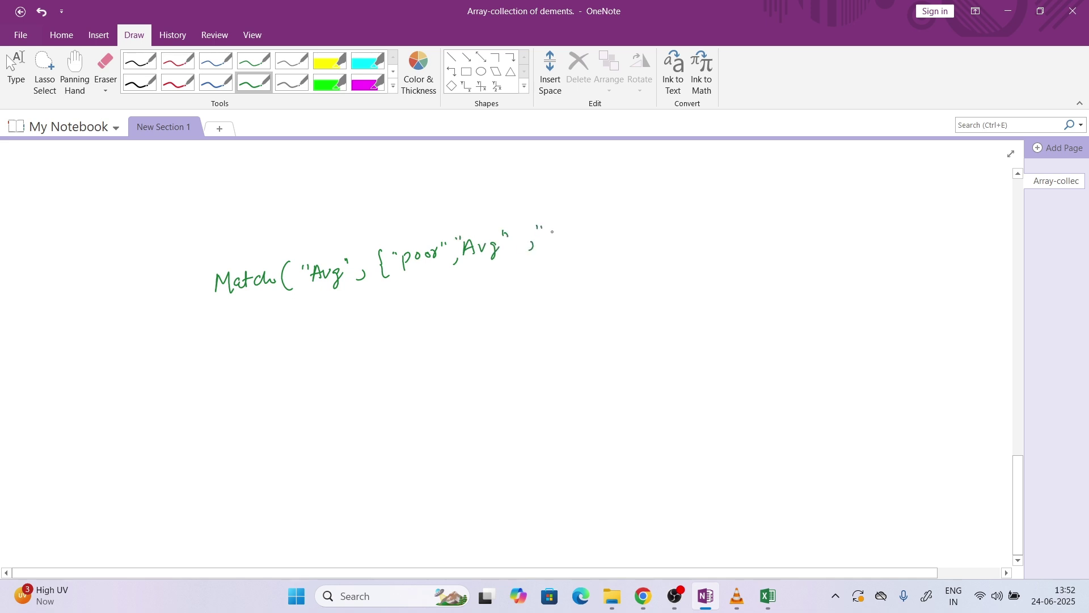
{"action": "mouse_move", "coordinate": [559, 230]}
{"action": "left_mouse_down"}
{"action": "mouse_move", "coordinate": [553, 247]}
{"action": "mouse_move", "coordinate": [594, 220]}
{"action": "left_mouse_up"}
{"action": "mouse_move", "coordinate": [598, 214]}
{"action": "left_mouse_down"}
{"action": "mouse_move", "coordinate": [634, 224]}
{"action": "mouse_move", "coordinate": [675, 210]}
{"action": "mouse_move", "coordinate": [671, 223]}
{"action": "left_mouse_up"}
{"action": "mouse_move", "coordinate": [686, 216]}
{"action": "left_mouse_down"}
{"action": "mouse_move", "coordinate": [705, 199]}
{"action": "mouse_move", "coordinate": [693, 221]}
{"action": "left_mouse_up"}
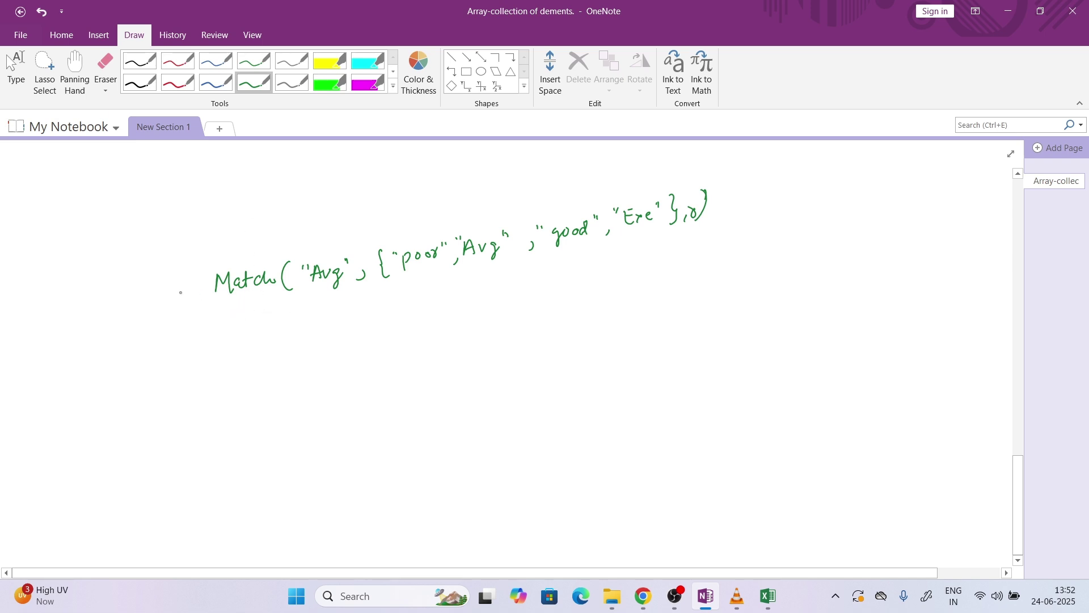
Prefix it with Choose=( and append the values 2,3,4,5, circling the 0
{"action": "left_click_drag", "start_coordinate": [211, 268], "coordinate": [217, 309]}
{"action": "left_click_drag", "start_coordinate": [127, 303], "coordinate": [120, 314]}
{"action": "left_click_drag", "start_coordinate": [132, 296], "coordinate": [144, 309]}
{"action": "left_click_drag", "start_coordinate": [148, 303], "coordinate": [166, 304]}
{"action": "left_click_drag", "start_coordinate": [174, 294], "coordinate": [182, 300]}
{"action": "left_click_drag", "start_coordinate": [173, 303], "coordinate": [185, 303]}
{"action": "mouse_move", "coordinate": [723, 208]}
{"action": "left_mouse_down"}
{"action": "mouse_move", "coordinate": [722, 217]}
{"action": "mouse_move", "coordinate": [743, 193]}
{"action": "mouse_move", "coordinate": [752, 202]}
{"action": "left_mouse_up"}
{"action": "left_click_drag", "start_coordinate": [763, 185], "coordinate": [793, 189]}
{"action": "left_click_drag", "start_coordinate": [791, 182], "coordinate": [792, 195]}
{"action": "left_click_drag", "start_coordinate": [798, 189], "coordinate": [823, 206]}
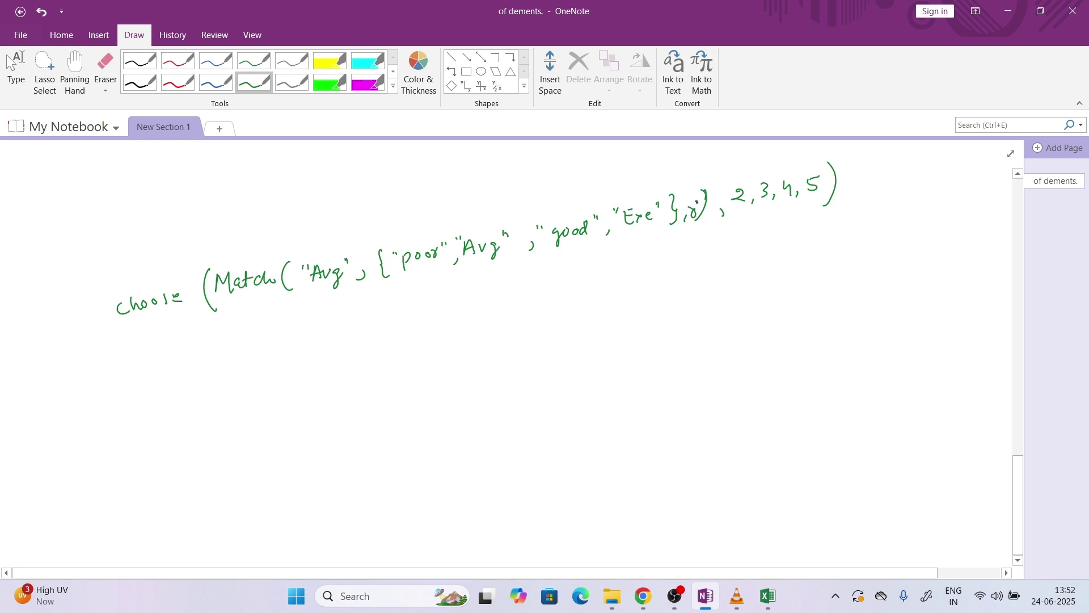
{"action": "left_click_drag", "start_coordinate": [696, 202], "coordinate": [688, 216]}
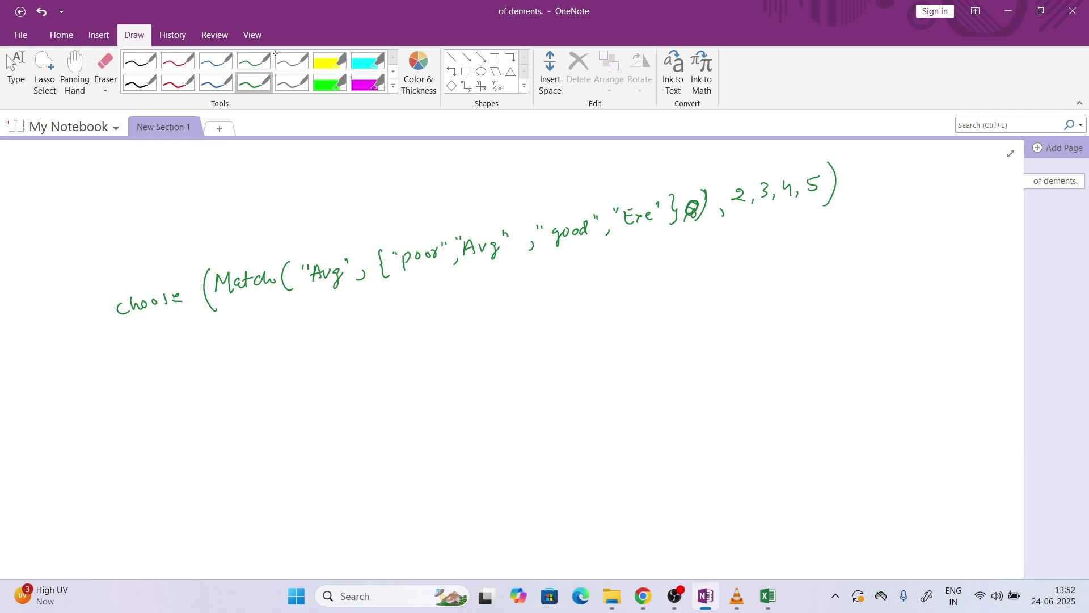
In red, bracket the Match part and number the list items and values by position
{"action": "left_click", "coordinate": [178, 83]}
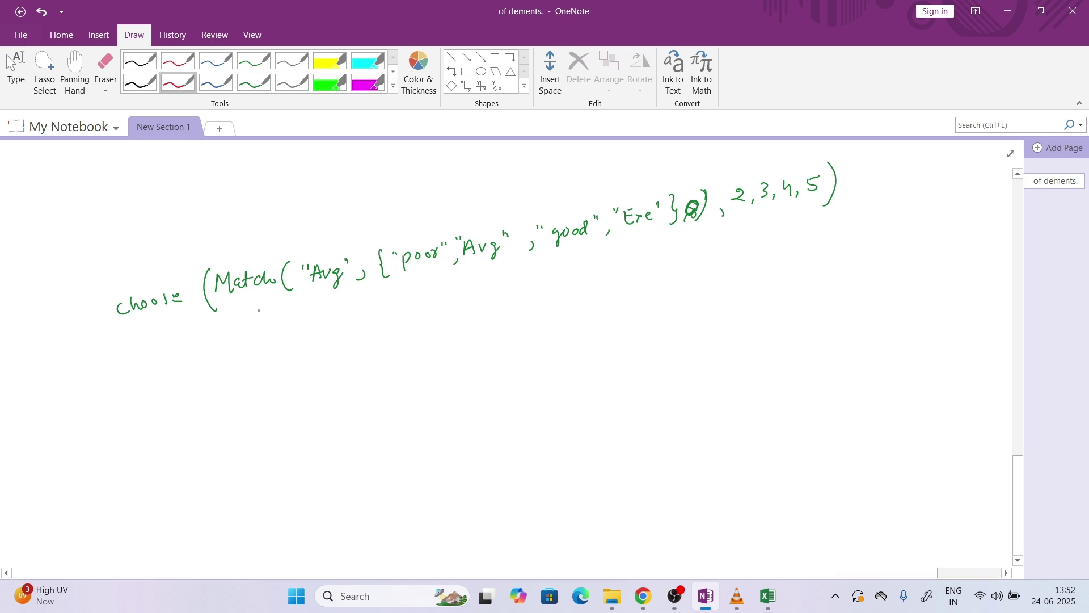
{"action": "mouse_move", "coordinate": [239, 309]}
{"action": "left_mouse_down"}
{"action": "mouse_move", "coordinate": [471, 280]}
{"action": "mouse_move", "coordinate": [576, 287]}
{"action": "mouse_move", "coordinate": [688, 233]}
{"action": "mouse_move", "coordinate": [815, 223]}
{"action": "mouse_move", "coordinate": [828, 211]}
{"action": "left_mouse_up"}
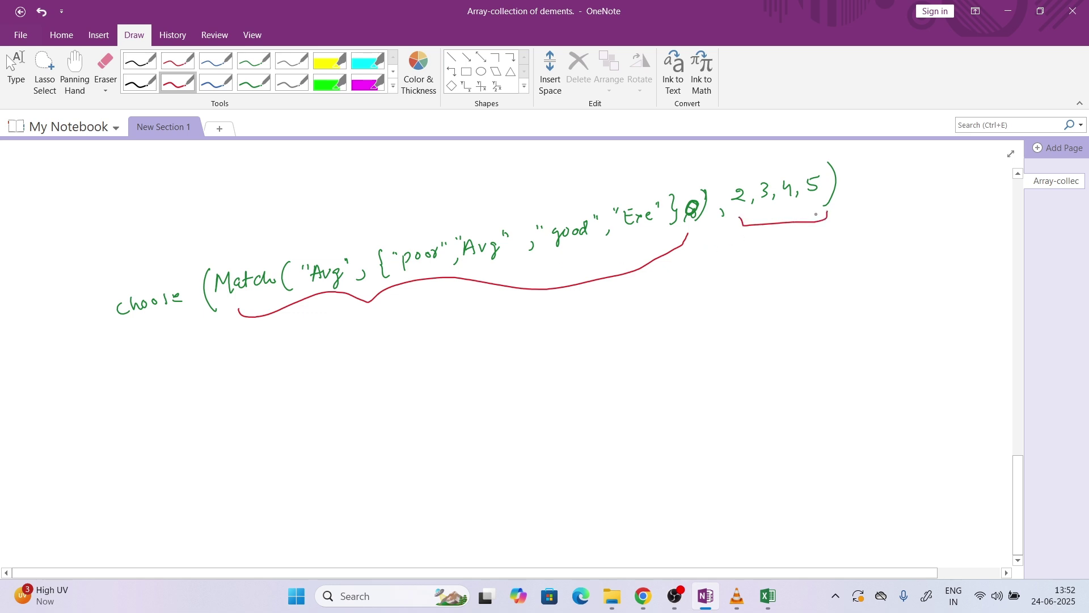
{"action": "mouse_move", "coordinate": [736, 167]}
{"action": "left_mouse_down"}
{"action": "mouse_move", "coordinate": [808, 158]}
{"action": "mouse_move", "coordinate": [805, 170]}
{"action": "left_mouse_up"}
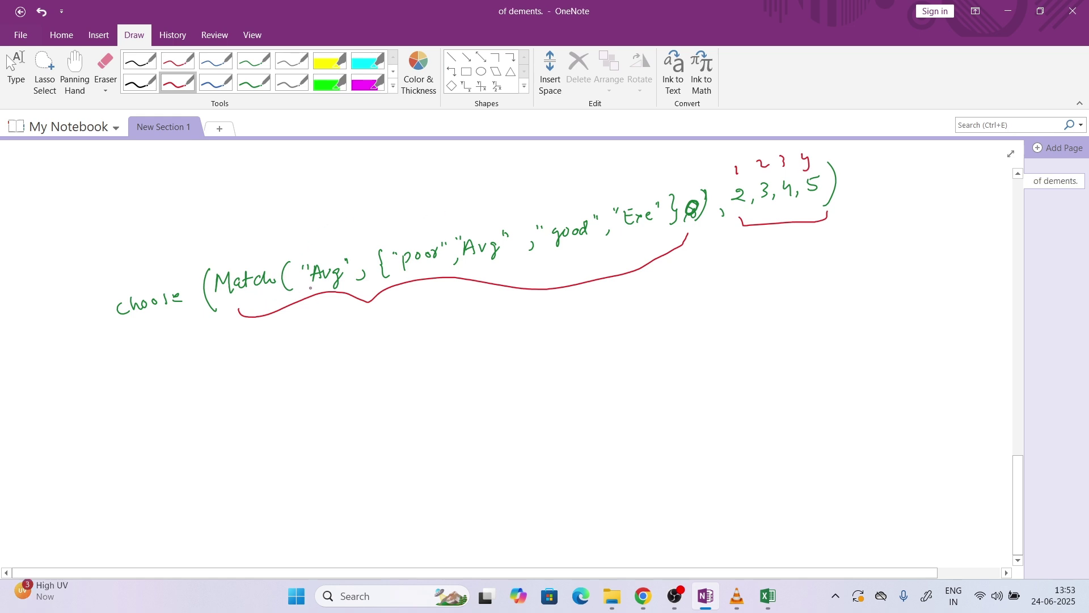
{"action": "left_click_drag", "start_coordinate": [419, 230], "coordinate": [418, 230]}
{"action": "left_click_drag", "start_coordinate": [479, 215], "coordinate": [482, 225]}
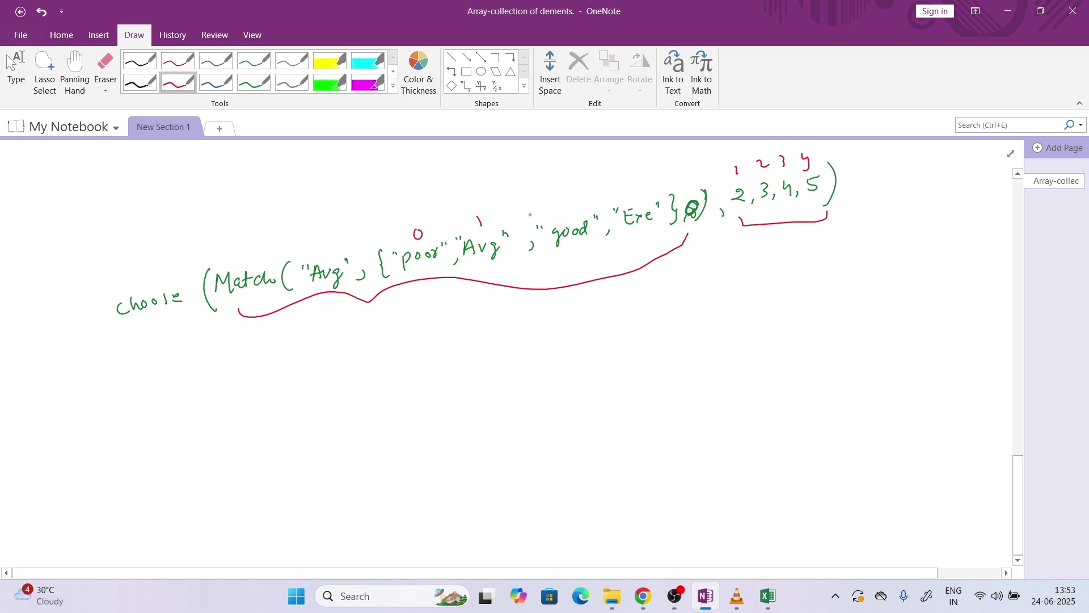
{"action": "left_click_drag", "start_coordinate": [544, 205], "coordinate": [550, 220]}
{"action": "left_click_drag", "start_coordinate": [615, 191], "coordinate": [627, 201]}
{"action": "left_click_drag", "start_coordinate": [473, 266], "coordinate": [487, 271]}
Write Choose(1, 2,3,4,5) below, circling index 1 and the returned value 2
{"action": "mouse_move", "coordinate": [391, 345]}
{"action": "left_mouse_down"}
{"action": "mouse_move", "coordinate": [388, 363]}
{"action": "mouse_move", "coordinate": [390, 345]}
{"action": "mouse_move", "coordinate": [399, 362]}
{"action": "mouse_move", "coordinate": [468, 347]}
{"action": "left_mouse_up"}
{"action": "left_click_drag", "start_coordinate": [482, 343], "coordinate": [495, 335]}
{"action": "left_click_drag", "start_coordinate": [499, 329], "coordinate": [504, 347]}
{"action": "mouse_move", "coordinate": [515, 323]}
{"action": "left_mouse_down"}
{"action": "mouse_move", "coordinate": [512, 339]}
{"action": "mouse_move", "coordinate": [528, 320]}
{"action": "mouse_move", "coordinate": [521, 347]}
{"action": "left_mouse_up"}
{"action": "left_click_drag", "start_coordinate": [368, 337], "coordinate": [385, 374]}
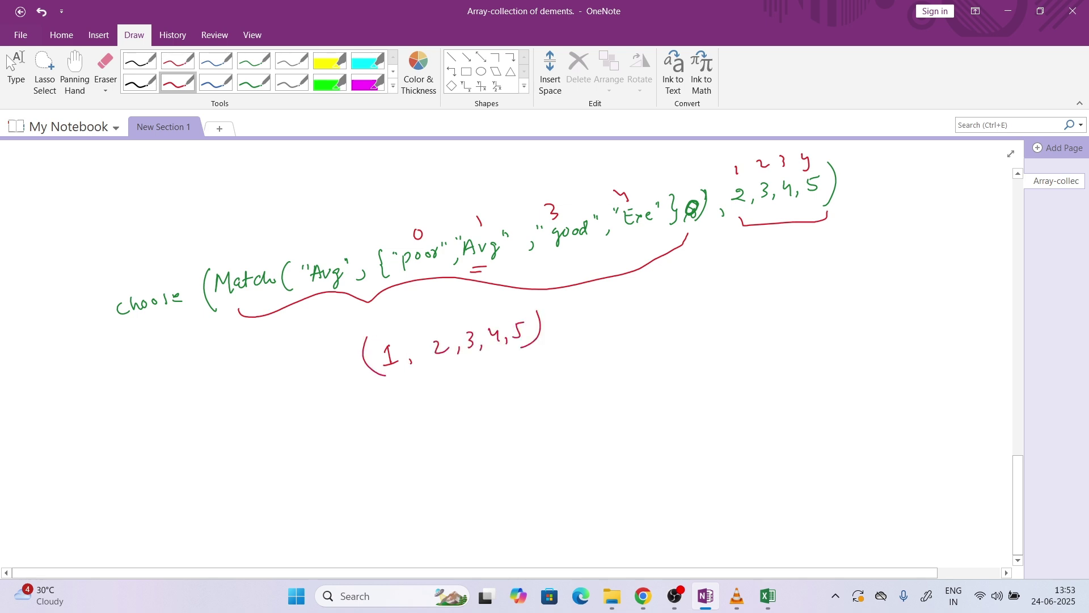
{"action": "mouse_move", "coordinate": [306, 376]}
{"action": "left_mouse_down"}
{"action": "mouse_move", "coordinate": [307, 387]}
{"action": "mouse_move", "coordinate": [327, 376]}
{"action": "left_mouse_up"}
{"action": "mouse_move", "coordinate": [336, 373]}
{"action": "left_mouse_down"}
{"action": "mouse_move", "coordinate": [409, 372]}
{"action": "mouse_move", "coordinate": [524, 346]}
{"action": "left_mouse_up"}
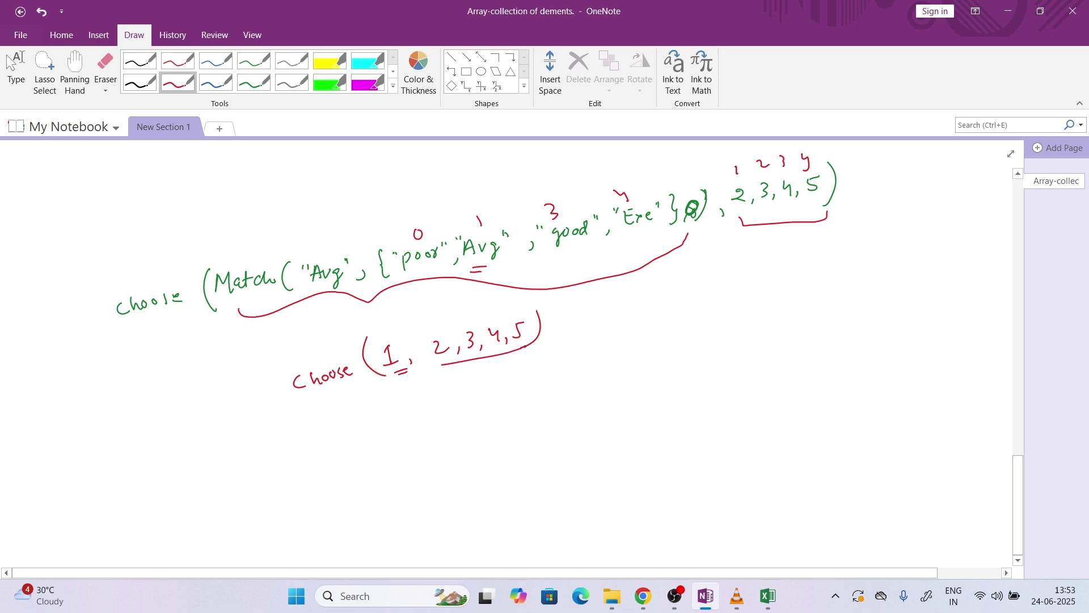
{"action": "mouse_move", "coordinate": [399, 341]}
{"action": "left_mouse_down"}
{"action": "mouse_move", "coordinate": [411, 357]}
{"action": "mouse_move", "coordinate": [395, 334]}
{"action": "mouse_move", "coordinate": [513, 318]}
{"action": "left_mouse_up"}
{"action": "mouse_move", "coordinate": [439, 352]}
{"action": "left_mouse_down"}
{"action": "mouse_move", "coordinate": [451, 319]}
{"action": "mouse_move", "coordinate": [440, 360]}
{"action": "mouse_move", "coordinate": [446, 402]}
{"action": "mouse_move", "coordinate": [455, 391]}
{"action": "mouse_move", "coordinate": [454, 431]}
{"action": "mouse_move", "coordinate": [465, 420]}
{"action": "left_mouse_up"}
Start a second example, Match(good, {...}), underneath
{"action": "mouse_move", "coordinate": [331, 504]}
{"action": "left_mouse_down"}
{"action": "mouse_move", "coordinate": [340, 489]}
{"action": "mouse_move", "coordinate": [356, 495]}
{"action": "mouse_move", "coordinate": [357, 481]}
{"action": "mouse_move", "coordinate": [395, 487]}
{"action": "mouse_move", "coordinate": [450, 464]}
{"action": "left_mouse_up"}
{"action": "left_click_drag", "start_coordinate": [458, 457], "coordinate": [487, 456]}
{"action": "mouse_move", "coordinate": [499, 443]}
{"action": "left_mouse_down"}
{"action": "mouse_move", "coordinate": [538, 442]}
{"action": "mouse_move", "coordinate": [558, 416]}
{"action": "mouse_move", "coordinate": [570, 431]}
{"action": "left_mouse_up"}
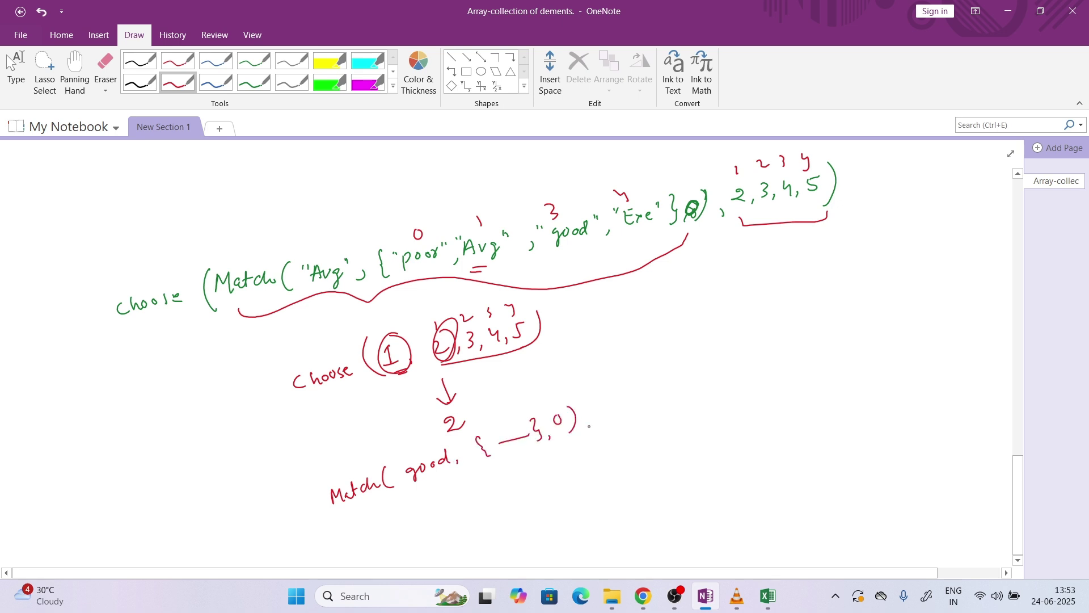
Complete the red line as Choose(Match(good, {—},0), 2,3,4,5)
{"action": "left_click", "coordinate": [596, 422]}
{"action": "left_click_drag", "start_coordinate": [604, 398], "coordinate": [623, 407]}
{"action": "left_click_drag", "start_coordinate": [628, 402], "coordinate": [638, 399]}
{"action": "left_click_drag", "start_coordinate": [652, 398], "coordinate": [673, 387]}
{"action": "mouse_move", "coordinate": [685, 369]}
{"action": "left_mouse_down"}
{"action": "mouse_move", "coordinate": [681, 380]}
{"action": "mouse_move", "coordinate": [703, 376]}
{"action": "mouse_move", "coordinate": [693, 385]}
{"action": "left_mouse_up"}
{"action": "left_click_drag", "start_coordinate": [315, 489], "coordinate": [322, 514]}
{"action": "mouse_move", "coordinate": [252, 528]}
{"action": "left_mouse_down"}
{"action": "mouse_move", "coordinate": [249, 539]}
{"action": "mouse_move", "coordinate": [262, 534]}
{"action": "left_mouse_up"}
{"action": "left_click_drag", "start_coordinate": [266, 526], "coordinate": [295, 513]}
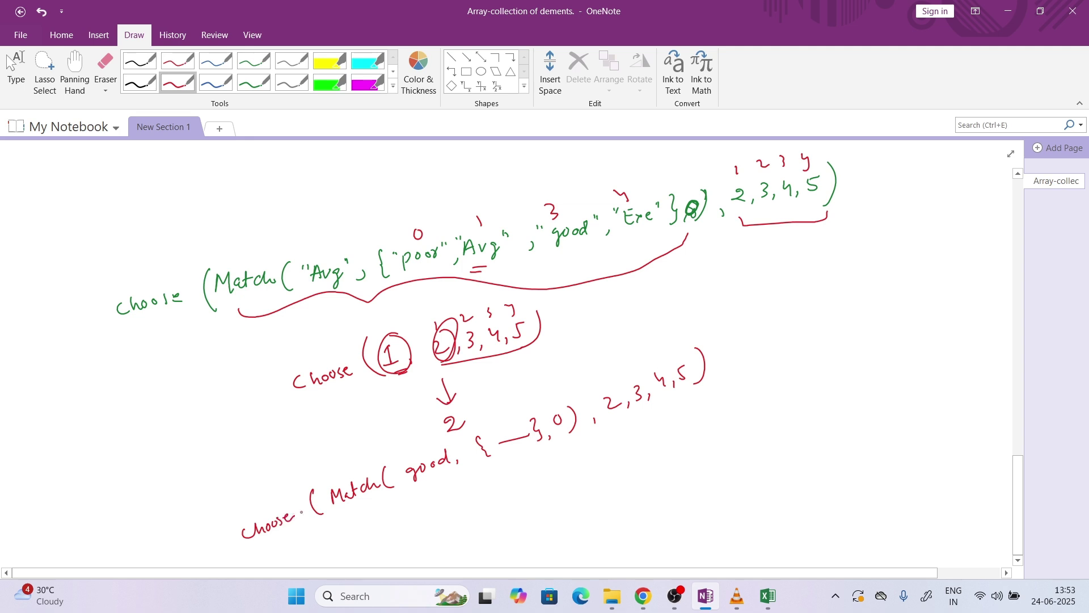
In green, circle good in the list, box the Match(good...) part and note its result 3
{"action": "left_click", "coordinate": [254, 82]}
{"action": "left_click_drag", "start_coordinate": [346, 511], "coordinate": [577, 448]}
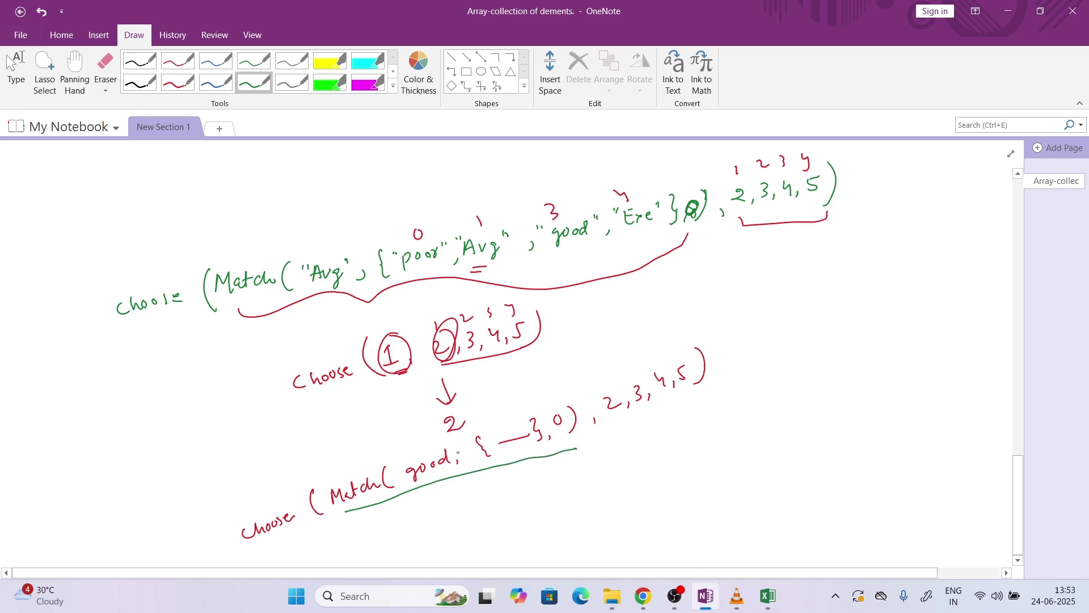
{"action": "mouse_move", "coordinate": [559, 252]}
{"action": "left_mouse_down"}
{"action": "mouse_move", "coordinate": [612, 227]}
{"action": "mouse_move", "coordinate": [550, 259]}
{"action": "left_mouse_up"}
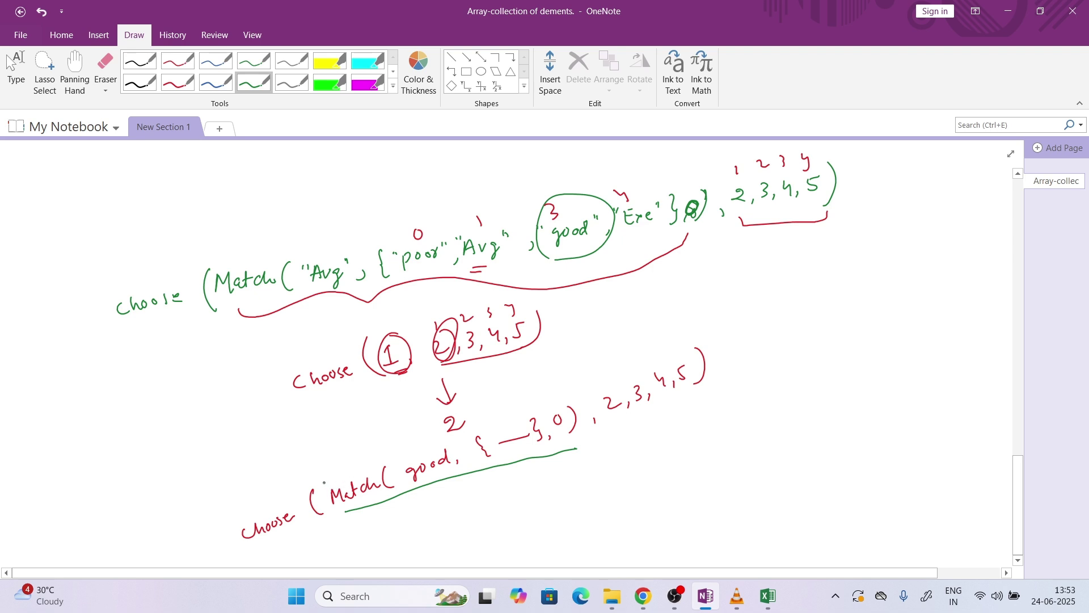
{"action": "mouse_move", "coordinate": [324, 483]}
{"action": "left_mouse_down"}
{"action": "mouse_move", "coordinate": [332, 516]}
{"action": "mouse_move", "coordinate": [404, 455]}
{"action": "mouse_move", "coordinate": [558, 407]}
{"action": "mouse_move", "coordinate": [563, 447]}
{"action": "left_mouse_up"}
{"action": "mouse_move", "coordinate": [466, 484]}
{"action": "left_mouse_down"}
{"action": "mouse_move", "coordinate": [476, 490]}
{"action": "mouse_move", "coordinate": [465, 501]}
{"action": "mouse_move", "coordinate": [528, 510]}
{"action": "mouse_move", "coordinate": [511, 551]}
{"action": "mouse_move", "coordinate": [532, 540]}
{"action": "left_mouse_up"}
Write the reduced Choose(3) 2,3,4,5 with 3 labelled Index and fix the position numbers
{"action": "left_click_drag", "start_coordinate": [540, 535], "coordinate": [559, 530]}
{"action": "mouse_move", "coordinate": [577, 513]}
{"action": "left_mouse_down"}
{"action": "mouse_move", "coordinate": [570, 534]}
{"action": "mouse_move", "coordinate": [618, 505]}
{"action": "left_mouse_up"}
{"action": "left_click_drag", "start_coordinate": [628, 501], "coordinate": [686, 491]}
{"action": "mouse_move", "coordinate": [582, 498]}
{"action": "left_mouse_down"}
{"action": "mouse_move", "coordinate": [579, 523]}
{"action": "mouse_move", "coordinate": [593, 497]}
{"action": "mouse_move", "coordinate": [564, 489]}
{"action": "mouse_move", "coordinate": [580, 487]}
{"action": "left_mouse_up"}
{"action": "mouse_move", "coordinate": [584, 474]}
{"action": "left_mouse_down"}
{"action": "mouse_move", "coordinate": [583, 486]}
{"action": "mouse_move", "coordinate": [597, 481]}
{"action": "left_mouse_up"}
{"action": "left_click_drag", "start_coordinate": [598, 471], "coordinate": [593, 482]}
{"action": "left_click_drag", "start_coordinate": [620, 517], "coordinate": [691, 495]}
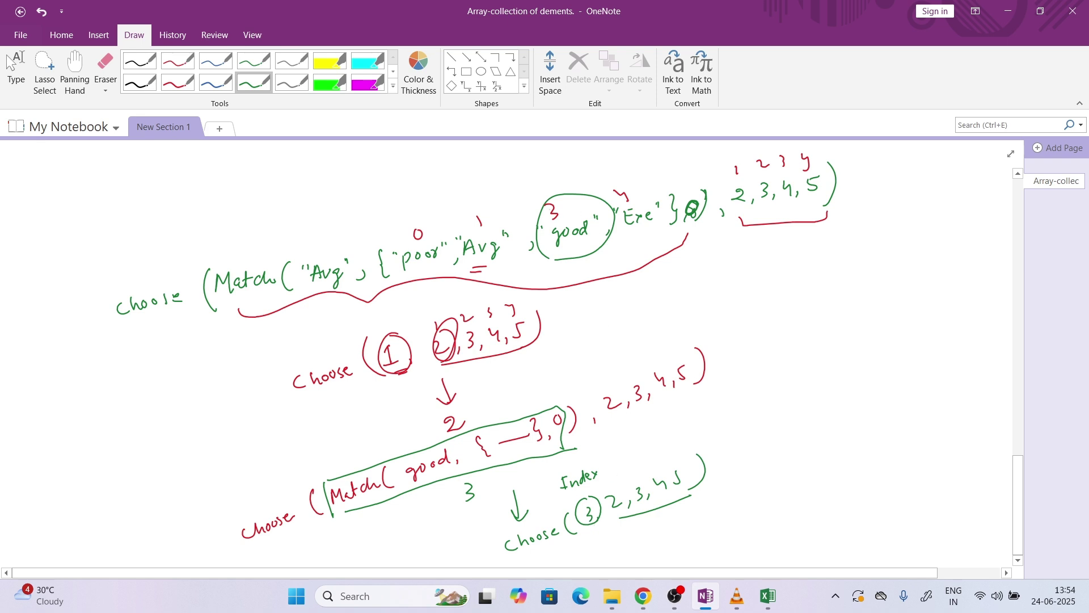
{"action": "left_click_drag", "start_coordinate": [542, 205], "coordinate": [627, 203]}
{"action": "left_click", "coordinate": [105, 68]}
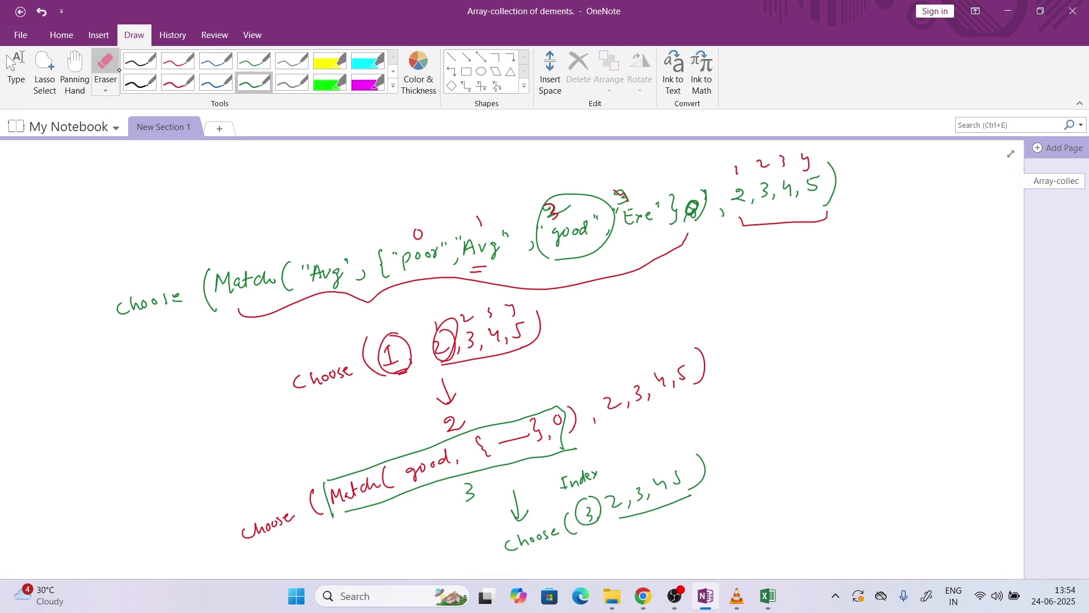
Erase the old red position numbers and renumber the list items 1 to 4
{"action": "left_click", "coordinate": [419, 233]}
{"action": "left_click", "coordinate": [479, 218]}
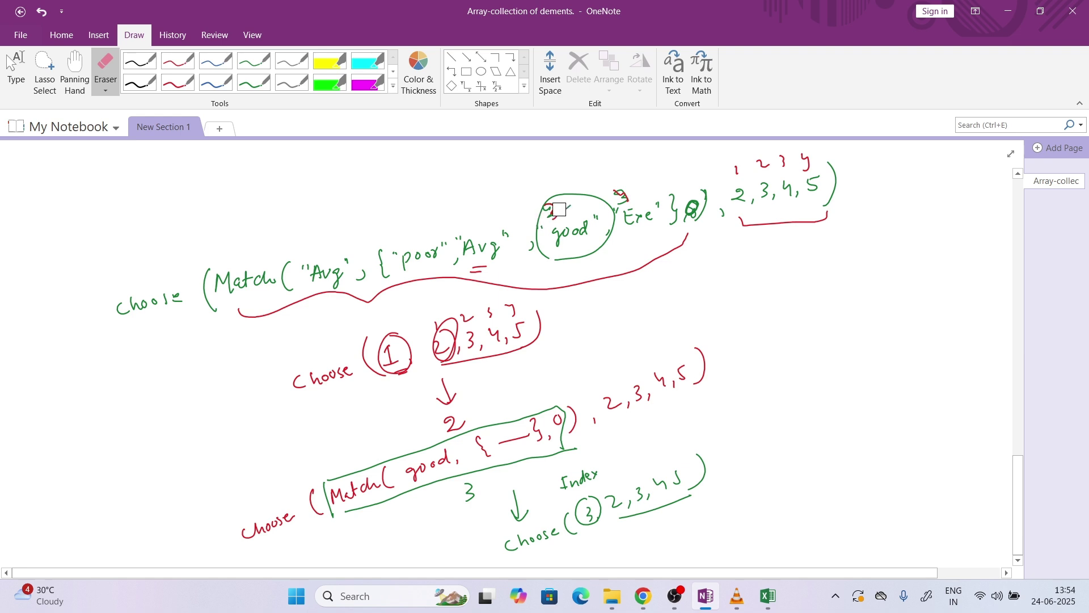
{"action": "mouse_move", "coordinate": [568, 211]}
{"action": "left_mouse_down"}
{"action": "mouse_move", "coordinate": [544, 210]}
{"action": "mouse_move", "coordinate": [624, 194]}
{"action": "left_mouse_up"}
{"action": "left_click", "coordinate": [177, 82]}
{"action": "left_click_drag", "start_coordinate": [409, 225], "coordinate": [413, 236]}
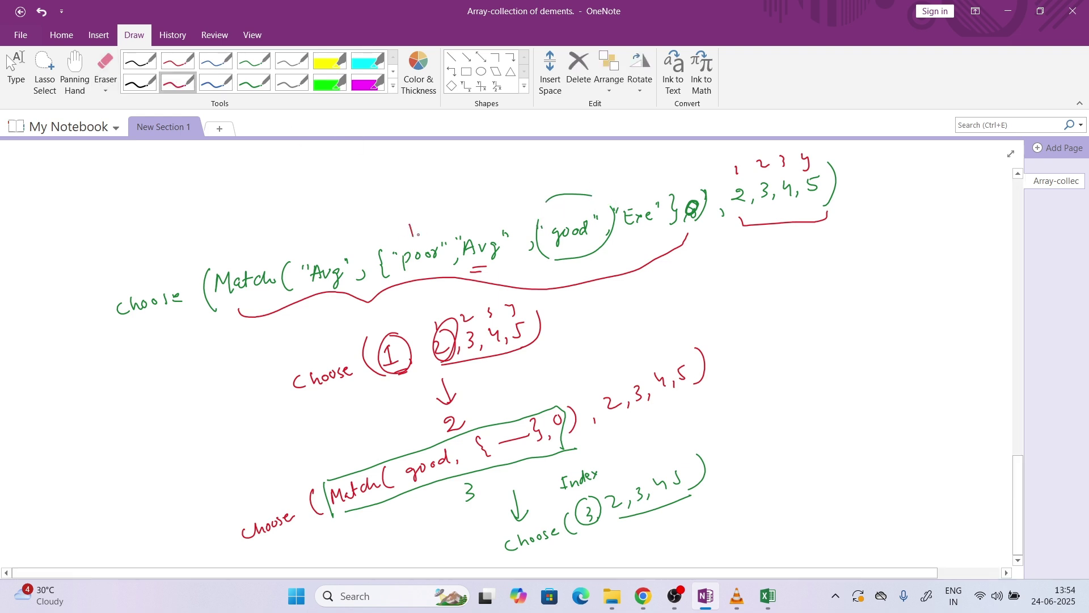
{"action": "mouse_move", "coordinate": [465, 208]}
{"action": "left_mouse_down"}
{"action": "mouse_move", "coordinate": [548, 203]}
{"action": "mouse_move", "coordinate": [547, 214]}
{"action": "left_mouse_up"}
{"action": "left_click_drag", "start_coordinate": [611, 186], "coordinate": [620, 200]}
{"action": "left_click_drag", "start_coordinate": [623, 187], "coordinate": [616, 213]}
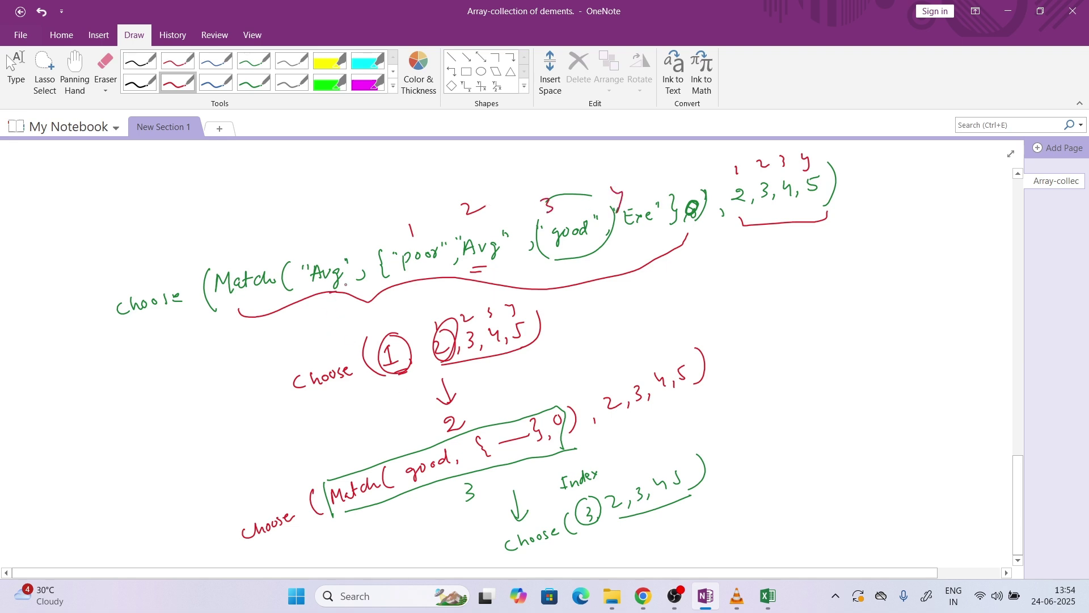
Correct the circled Choose indexes and finish with a double-underlined = 4
{"action": "mouse_move", "coordinate": [384, 354]}
{"action": "left_mouse_down"}
{"action": "mouse_move", "coordinate": [394, 356]}
{"action": "mouse_move", "coordinate": [385, 369]}
{"action": "left_mouse_up"}
{"action": "left_click_drag", "start_coordinate": [391, 368], "coordinate": [413, 356]}
{"action": "mouse_move", "coordinate": [466, 335]}
{"action": "left_mouse_down"}
{"action": "mouse_move", "coordinate": [471, 314]}
{"action": "mouse_move", "coordinate": [482, 332]}
{"action": "left_mouse_up"}
{"action": "left_click_drag", "start_coordinate": [446, 417], "coordinate": [465, 433]}
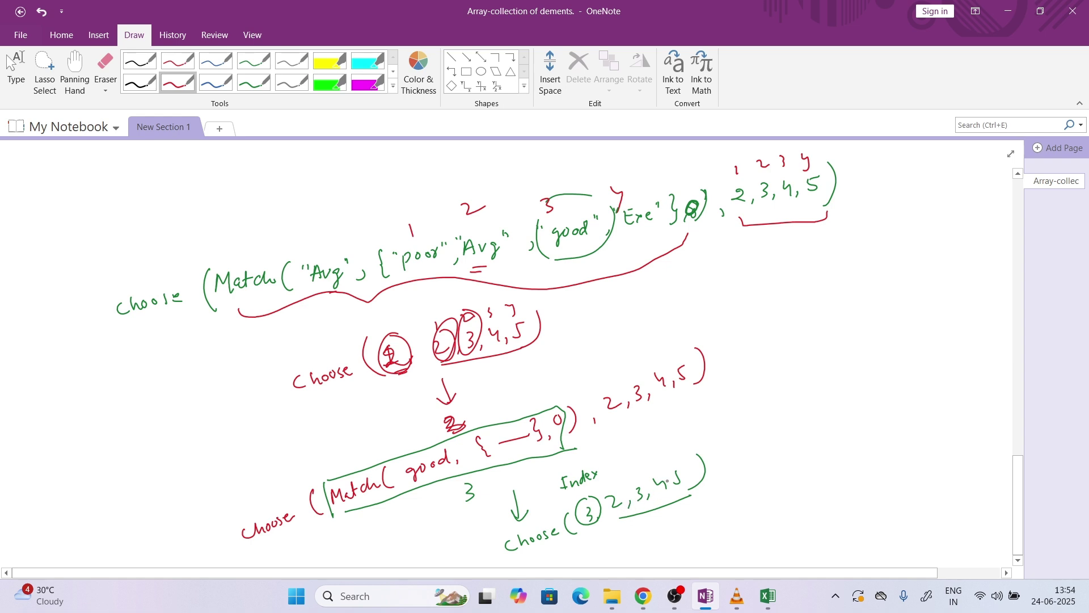
{"action": "mouse_move", "coordinate": [663, 468]}
{"action": "left_mouse_down"}
{"action": "mouse_move", "coordinate": [645, 489]}
{"action": "mouse_move", "coordinate": [667, 474]}
{"action": "left_mouse_up"}
{"action": "left_click_drag", "start_coordinate": [730, 456], "coordinate": [774, 442]}
{"action": "left_click_drag", "start_coordinate": [770, 438], "coordinate": [782, 482]}
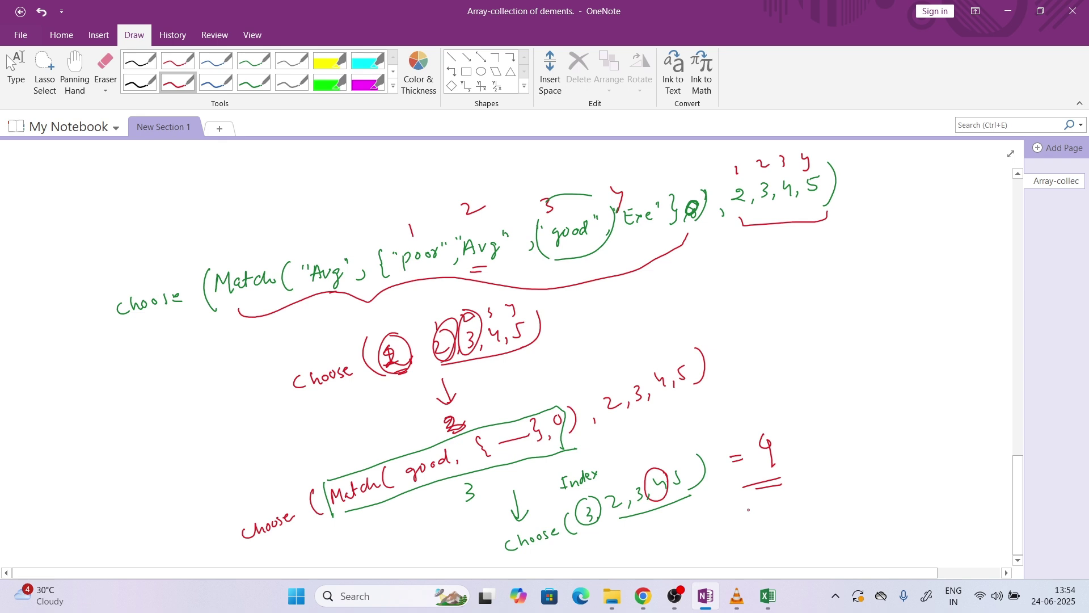
{"action": "mouse_move", "coordinate": [769, 606]}
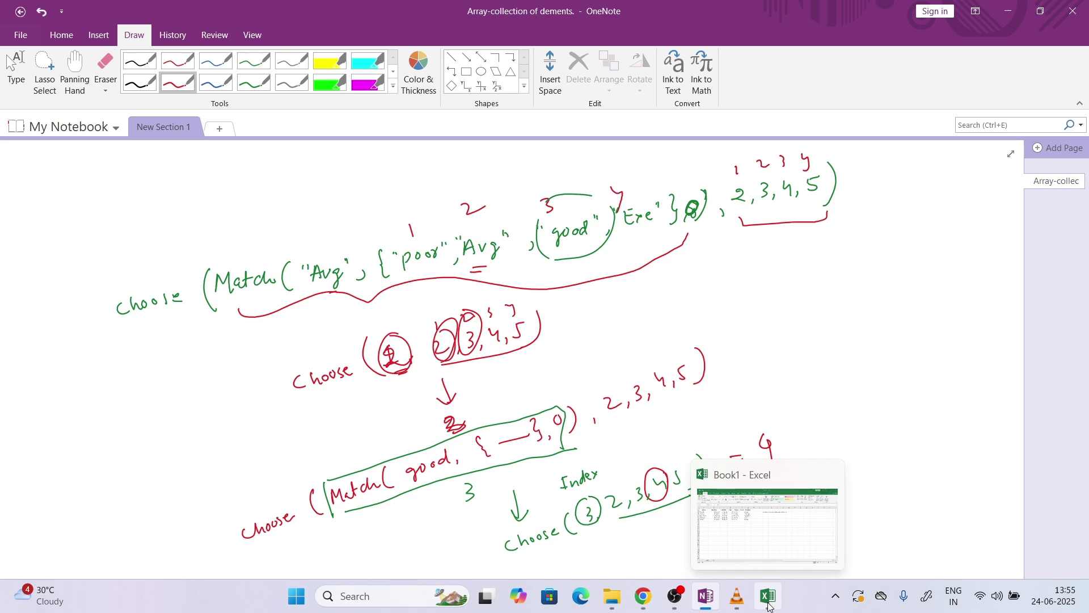
Rewrite F2 as =CHOOSE(MATCH(G2,{"Poor","Average","Good","Excellent"},0),2,3,4,5)
{"action": "left_click", "coordinate": [770, 606]}
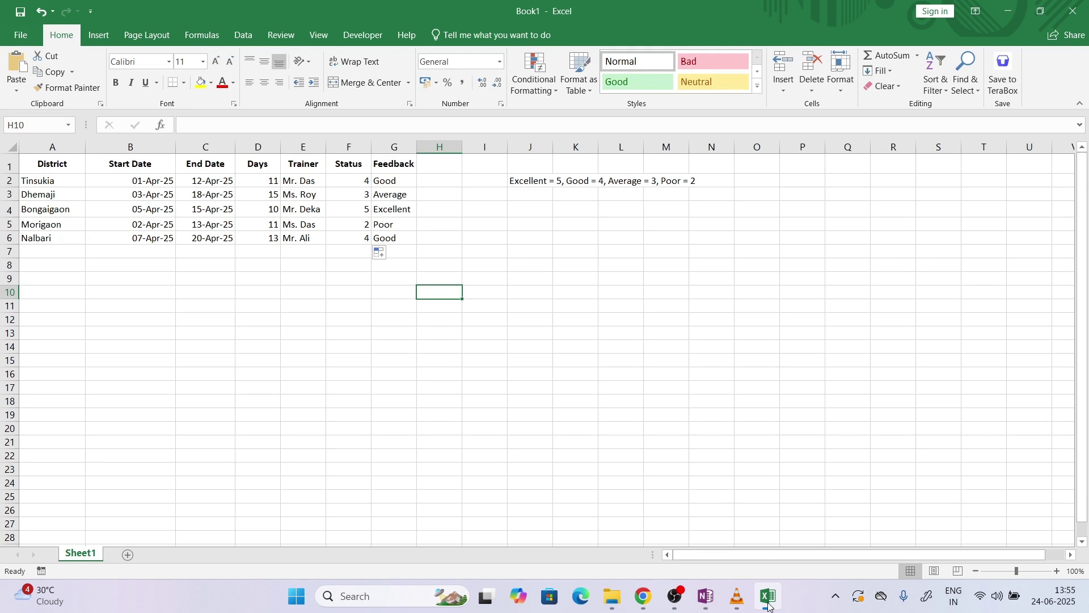
{"action": "double_click", "coordinate": [358, 181]}
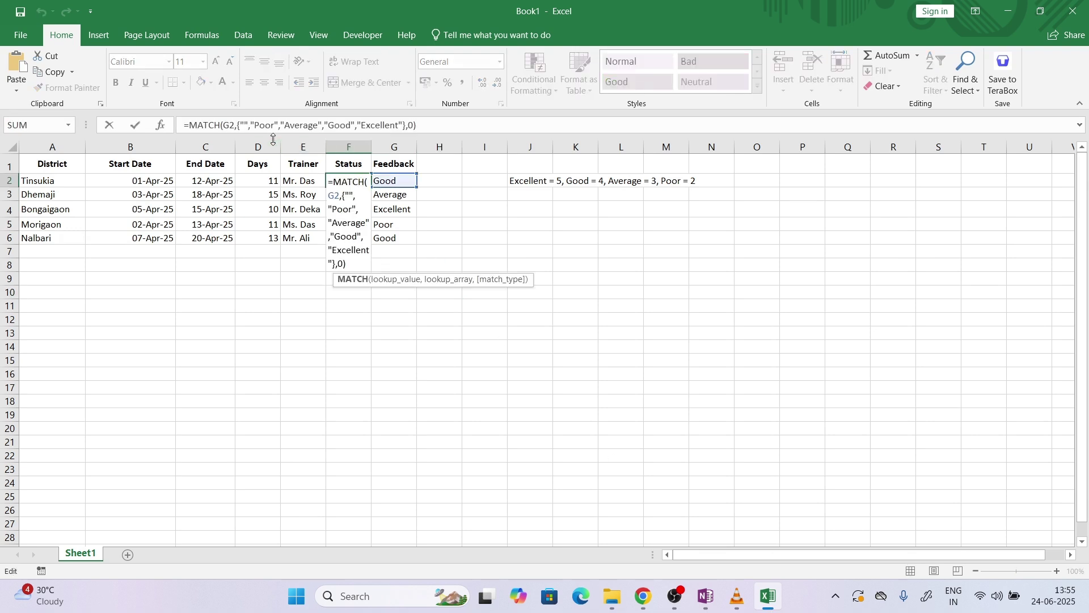
{"action": "left_click", "coordinate": [252, 125]}
{"action": "left_click_drag", "start_coordinate": [252, 124], "coordinate": [240, 125]}
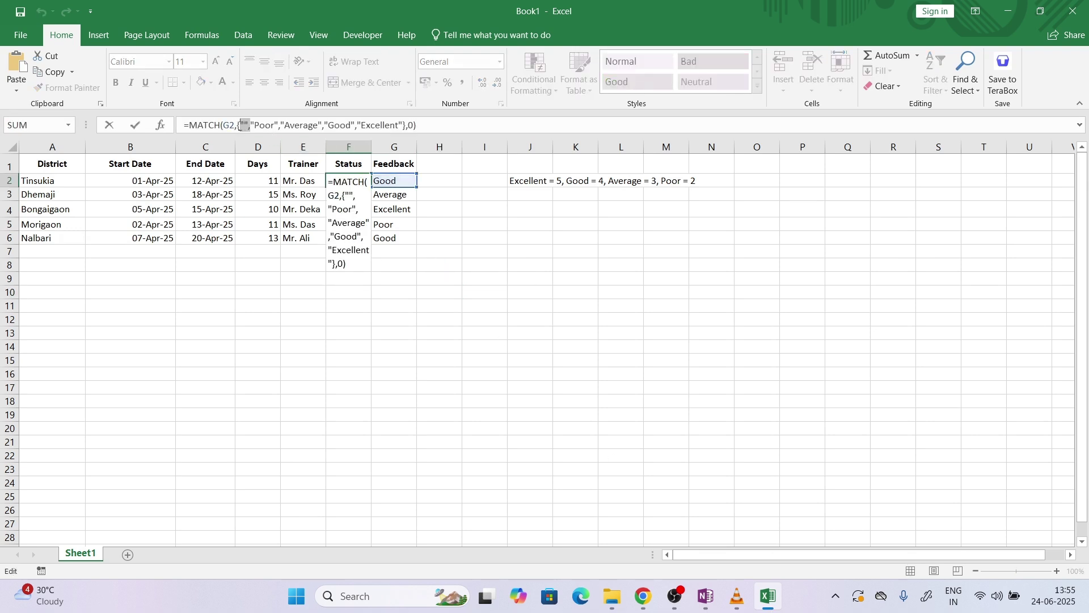
{"action": "key", "text": "BackSpace"}
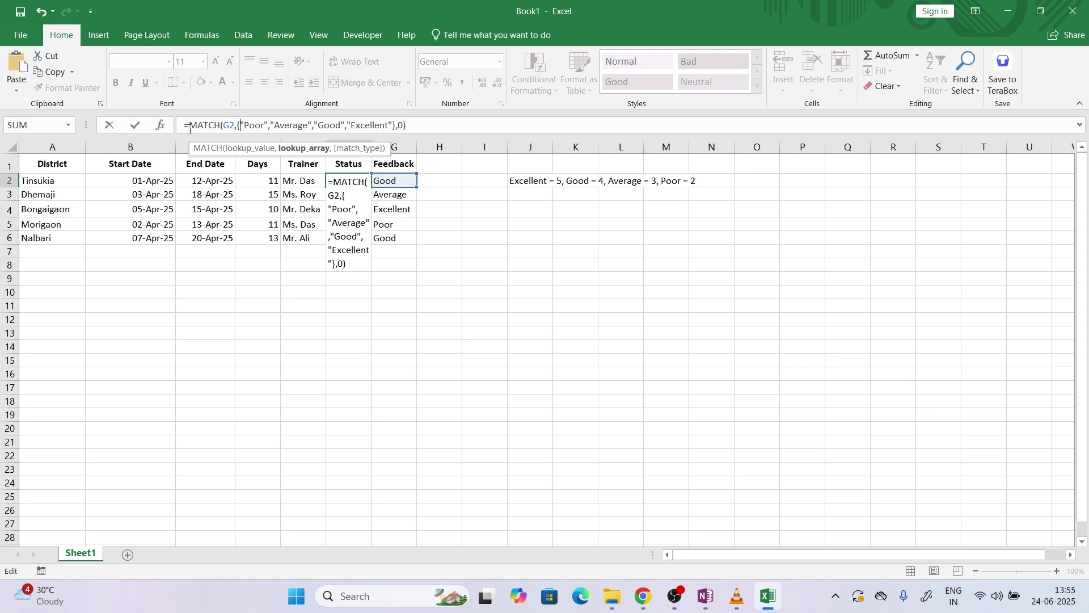
{"action": "left_click", "coordinate": [191, 128]}
{"action": "type", "text": "CHOOSE("}
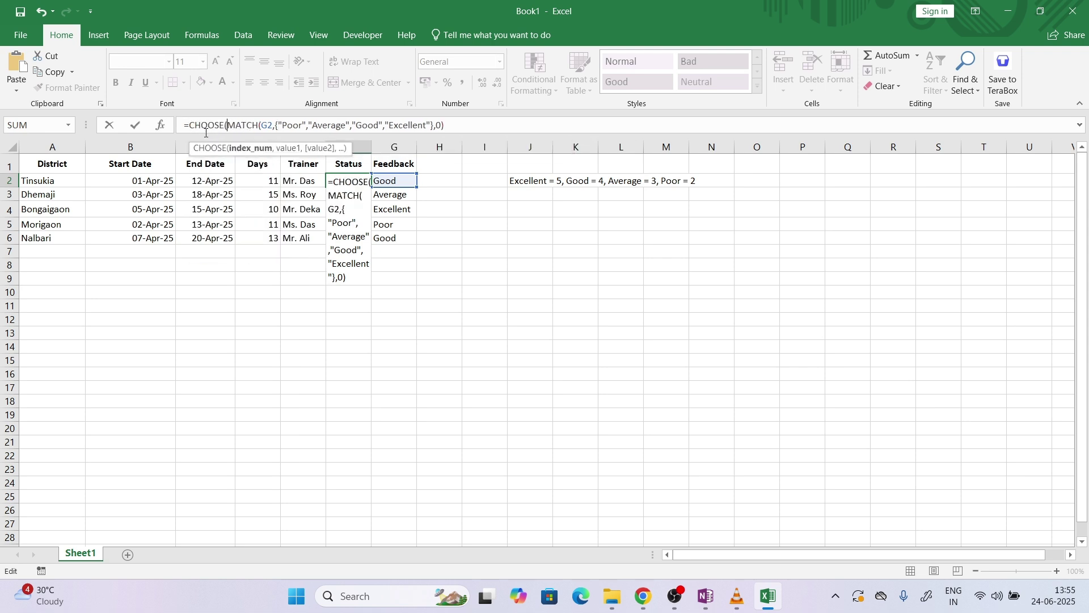
{"action": "left_click", "coordinate": [482, 120]}
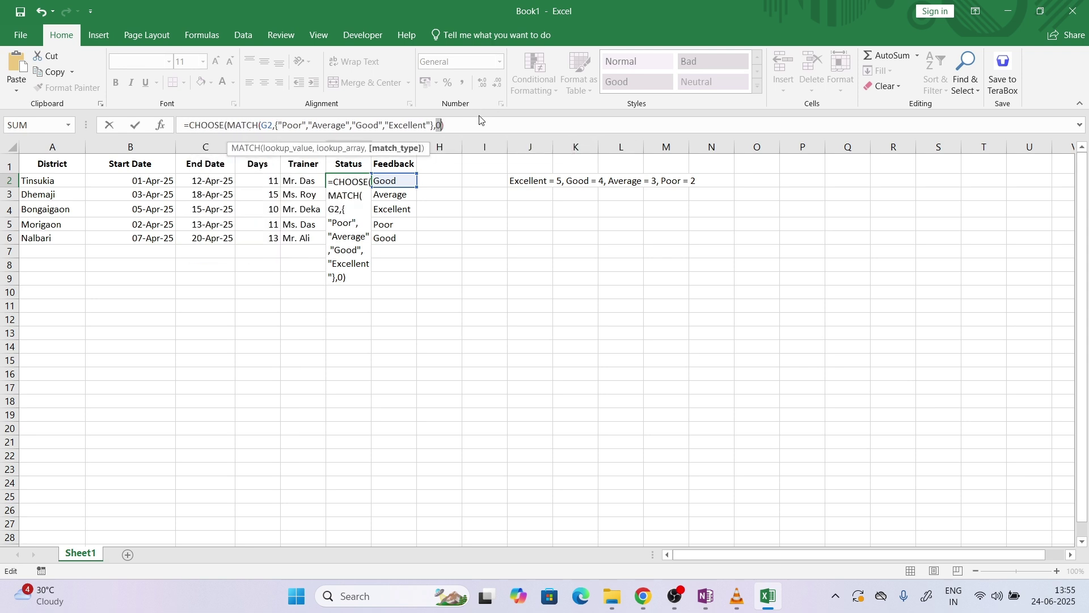
{"action": "type", "text": ",2,"}
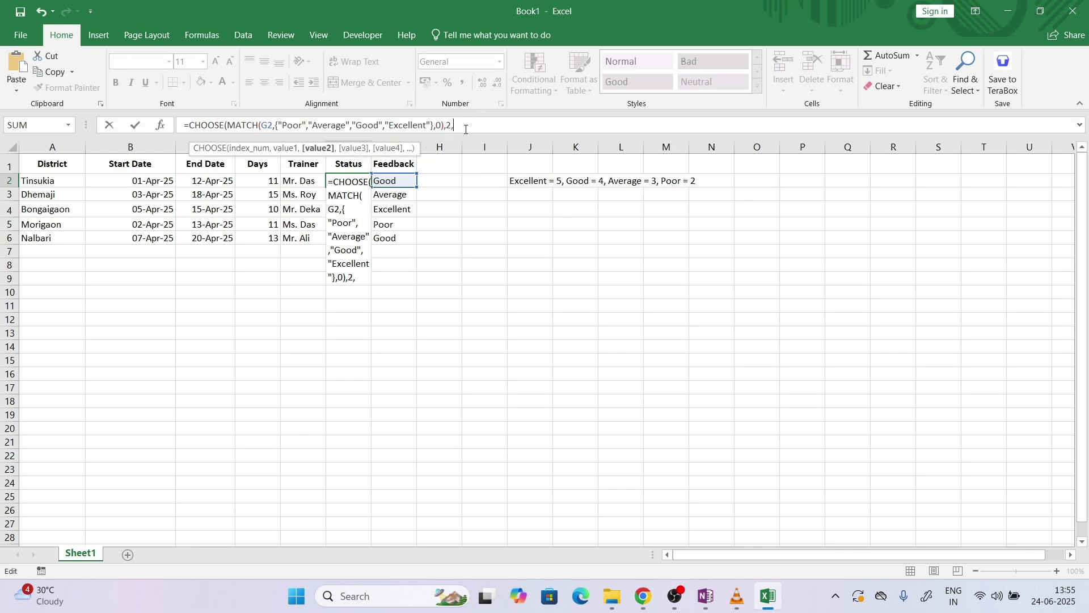
{"action": "type", "text": "3,4,5"}
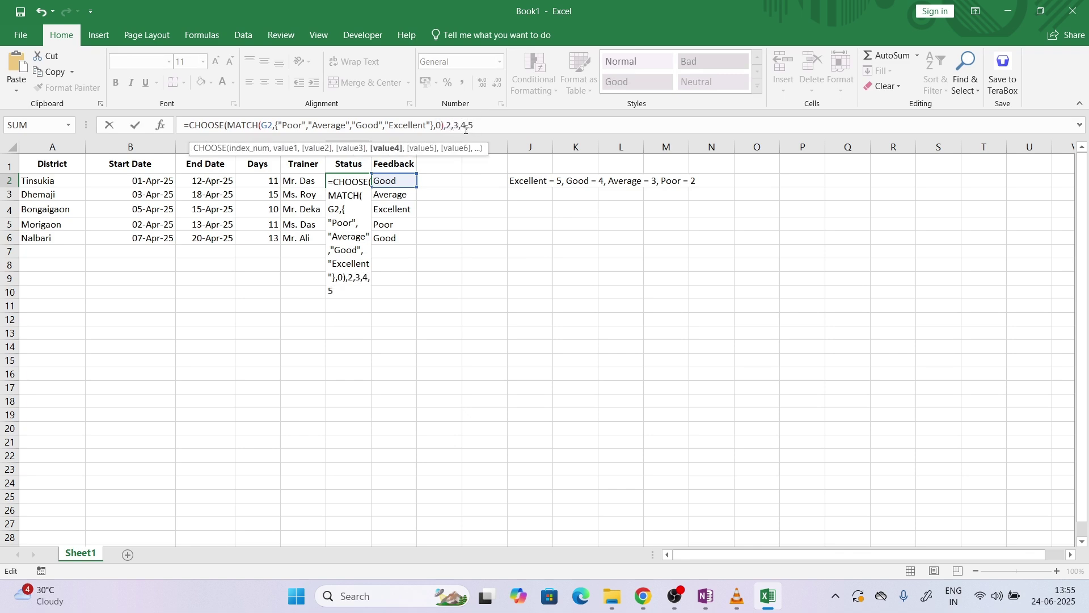
{"action": "key", "text": "Return"}
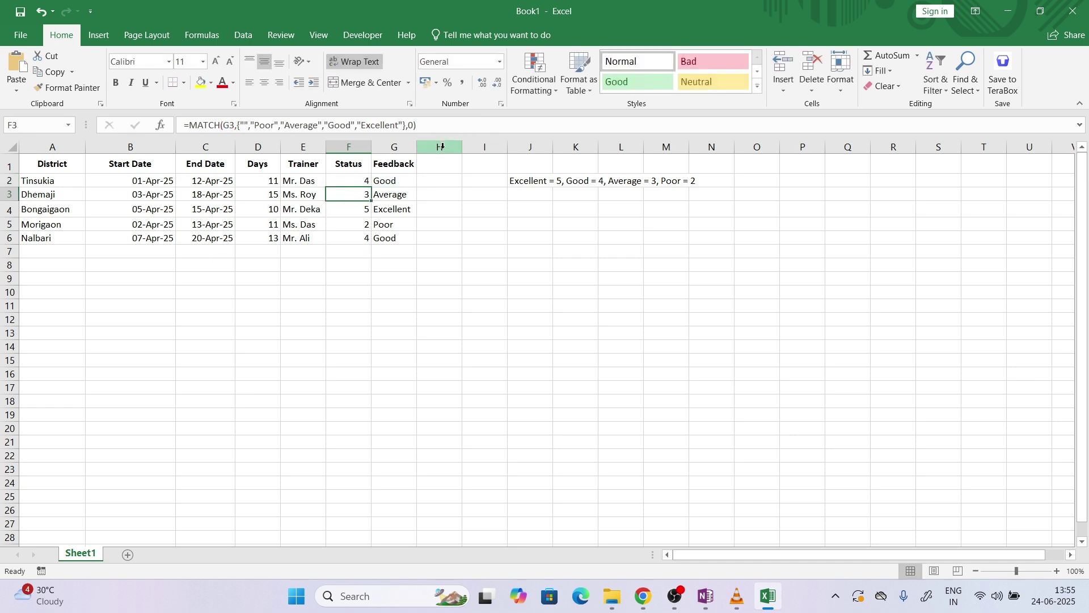
Fill the CHOOSE formula down to F6, giving scores 4, 3, 5, 2, 4
{"action": "left_click", "coordinate": [363, 181]}
{"action": "double_click", "coordinate": [369, 185]}
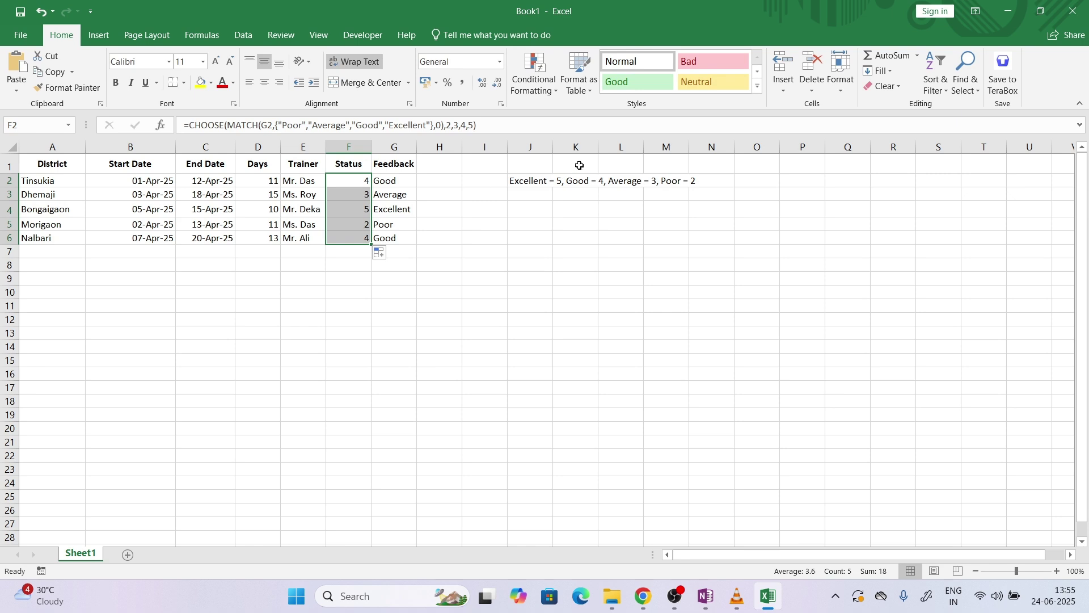
{"action": "left_click_drag", "start_coordinate": [541, 181], "coordinate": [689, 181]}
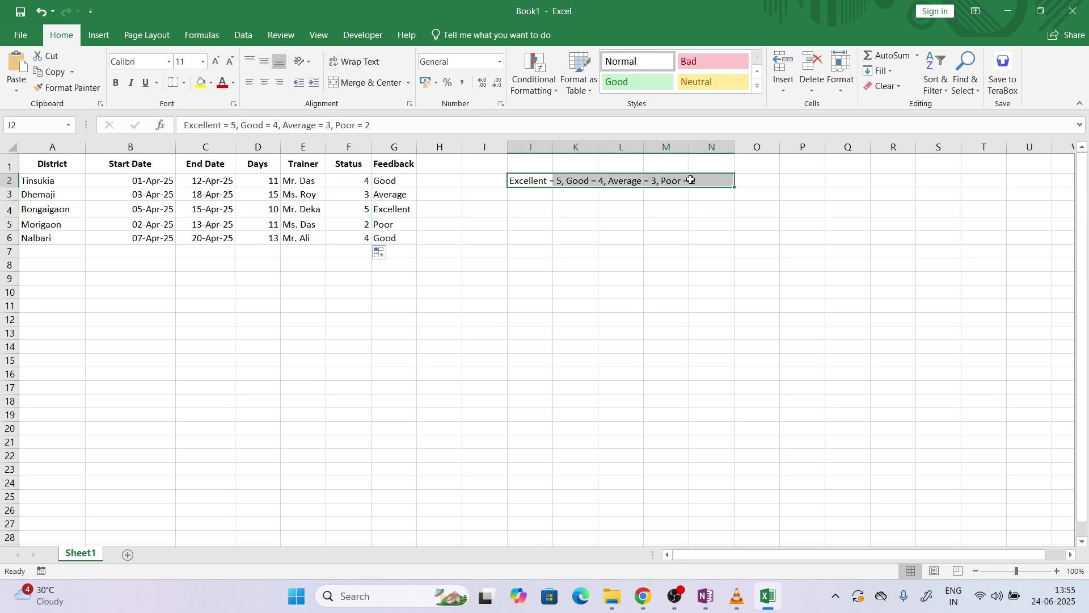
{"action": "left_click", "coordinate": [651, 603]}
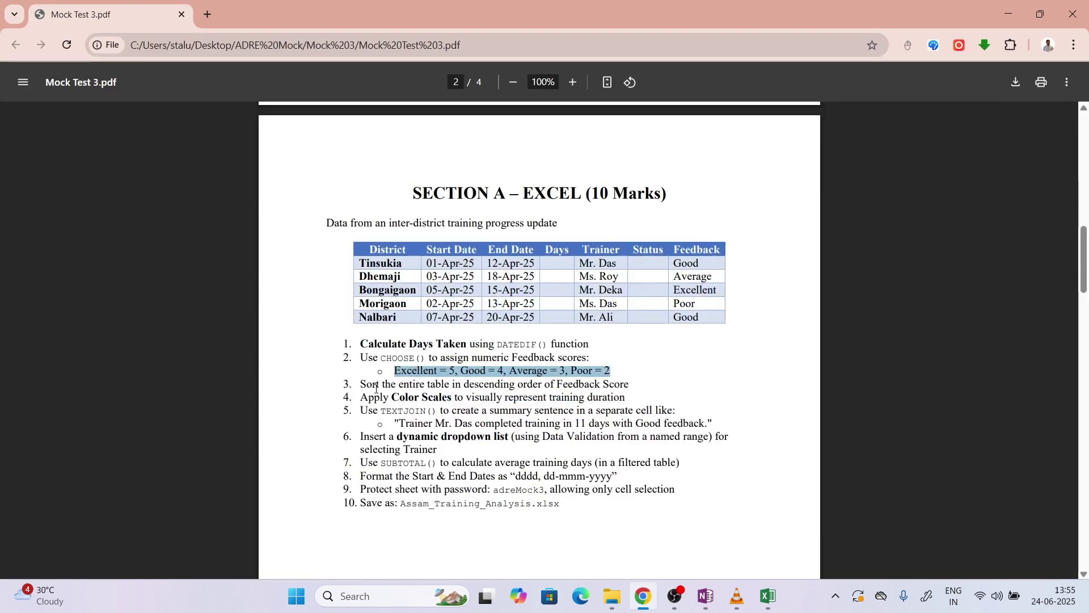
{"action": "left_click_drag", "start_coordinate": [376, 389], "coordinate": [616, 392]}
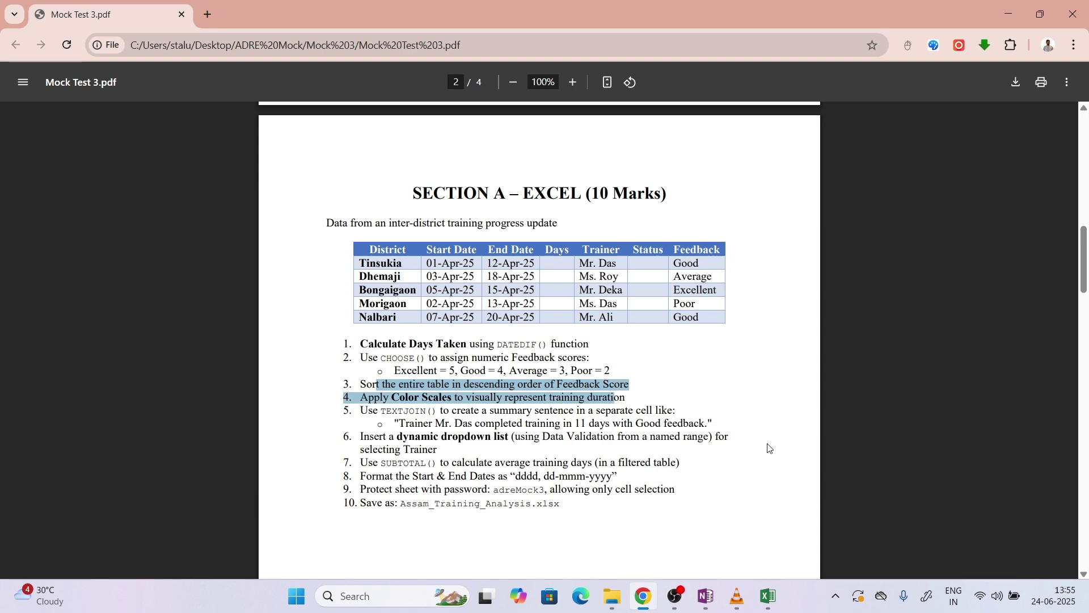
{"action": "left_click", "coordinate": [771, 593]}
{"action": "left_click", "coordinate": [511, 233]}
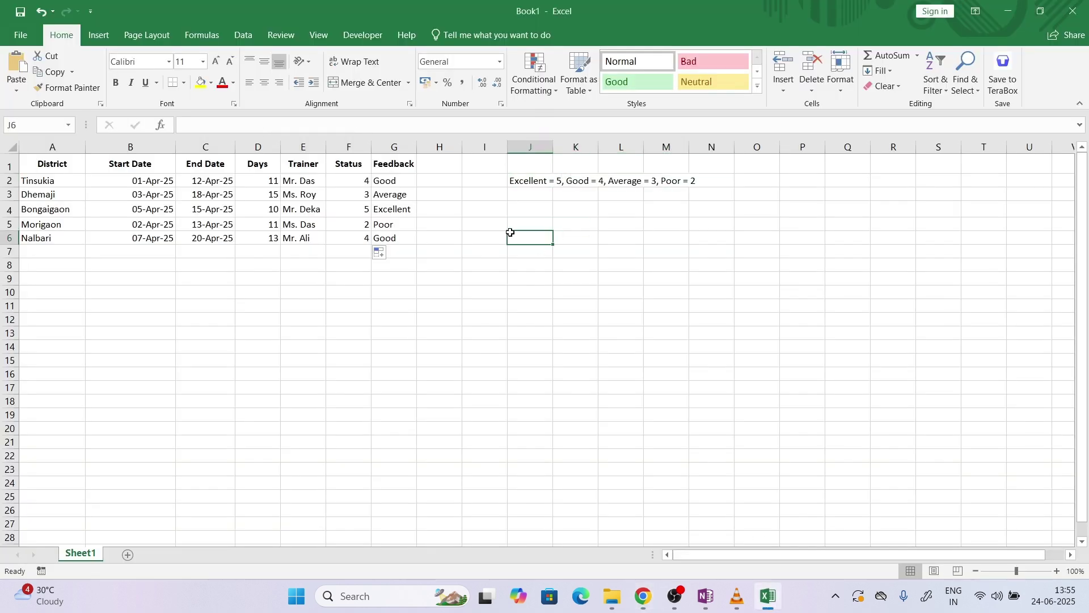
Delete the scoring note in J2, select A1:G6, and return to the Mock Test 3 PDF
{"action": "left_click", "coordinate": [528, 183]}
{"action": "key", "text": "Delete"}
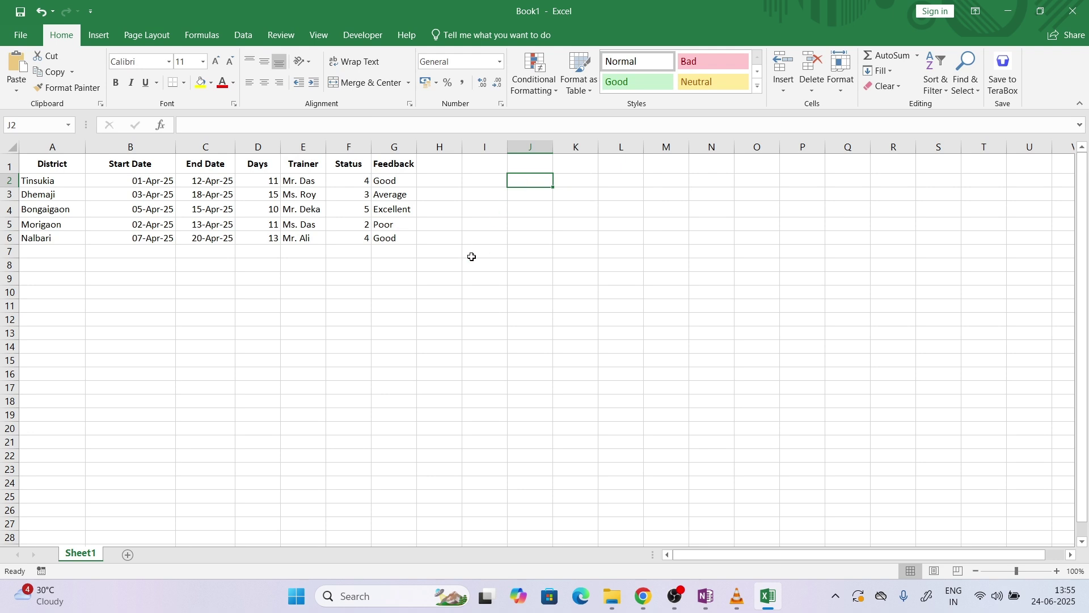
{"action": "left_click_drag", "start_coordinate": [400, 238], "coordinate": [16, 162]}
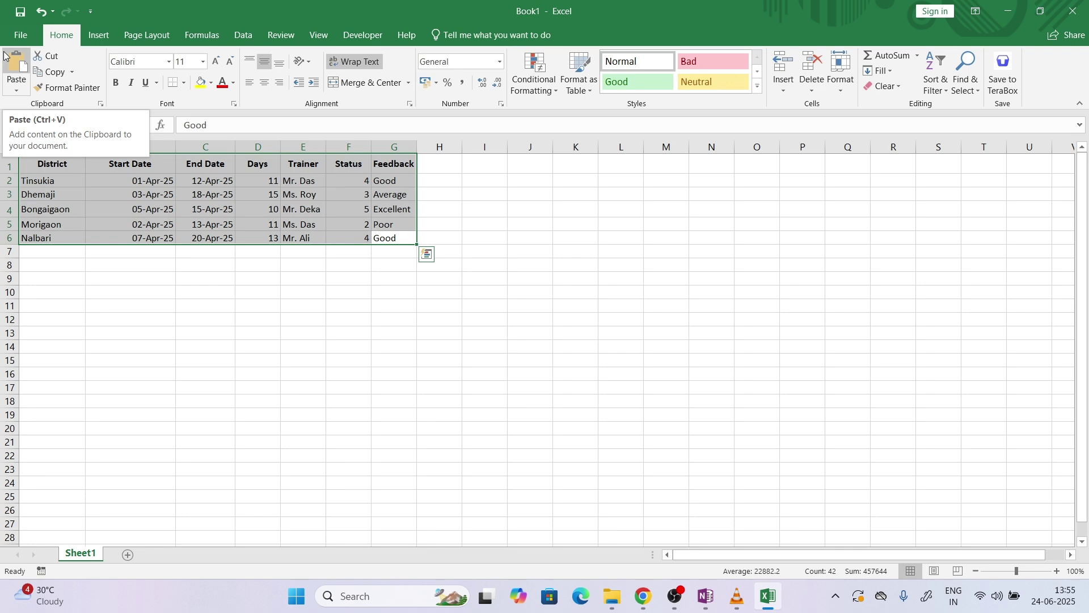
{"action": "left_click", "coordinate": [643, 597]}
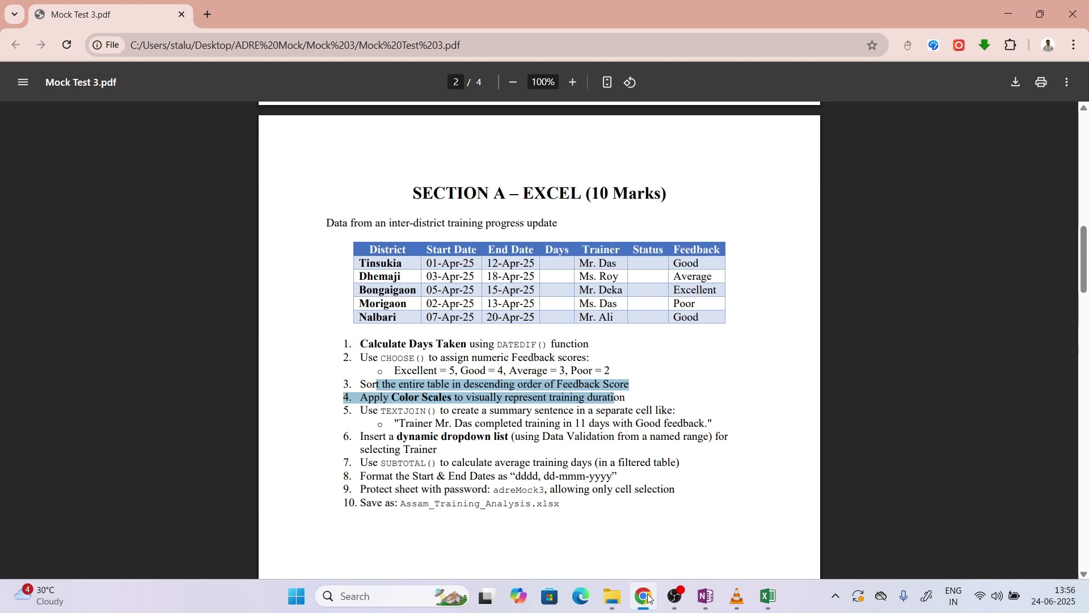
Sort the training table by Status, largest to smallest, so Bongaigaon is first and Morigaon last
{"action": "left_click", "coordinate": [781, 596]}
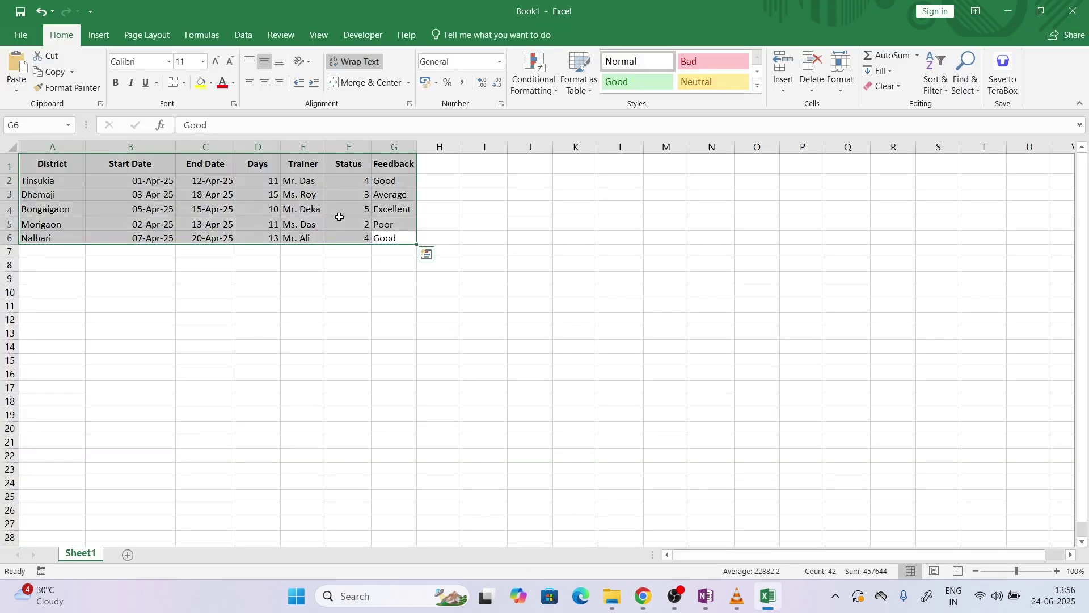
{"action": "left_click", "coordinate": [243, 41]}
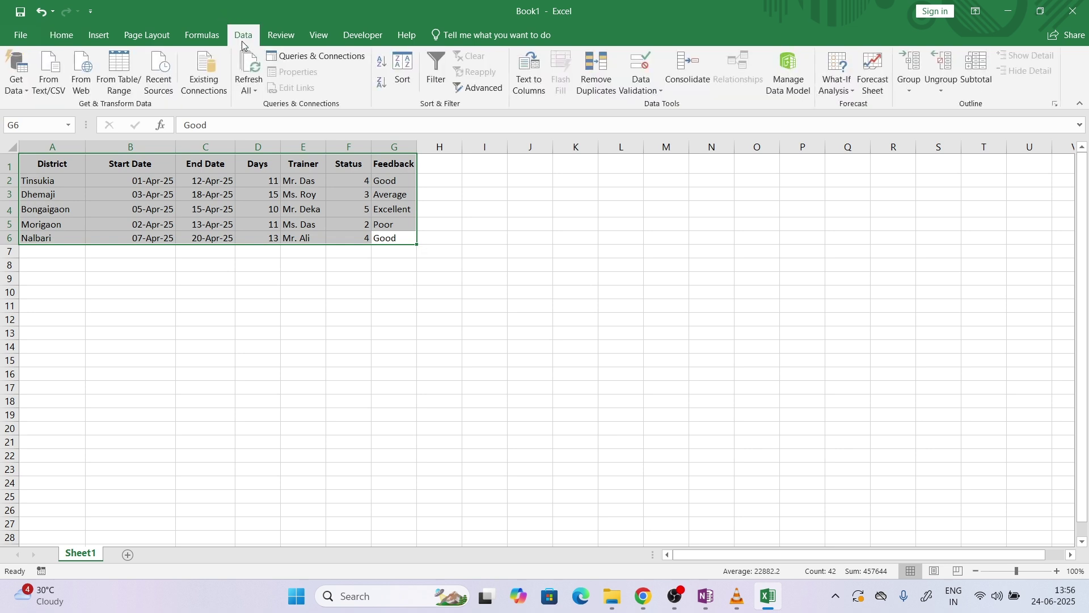
{"action": "left_click", "coordinate": [407, 82]}
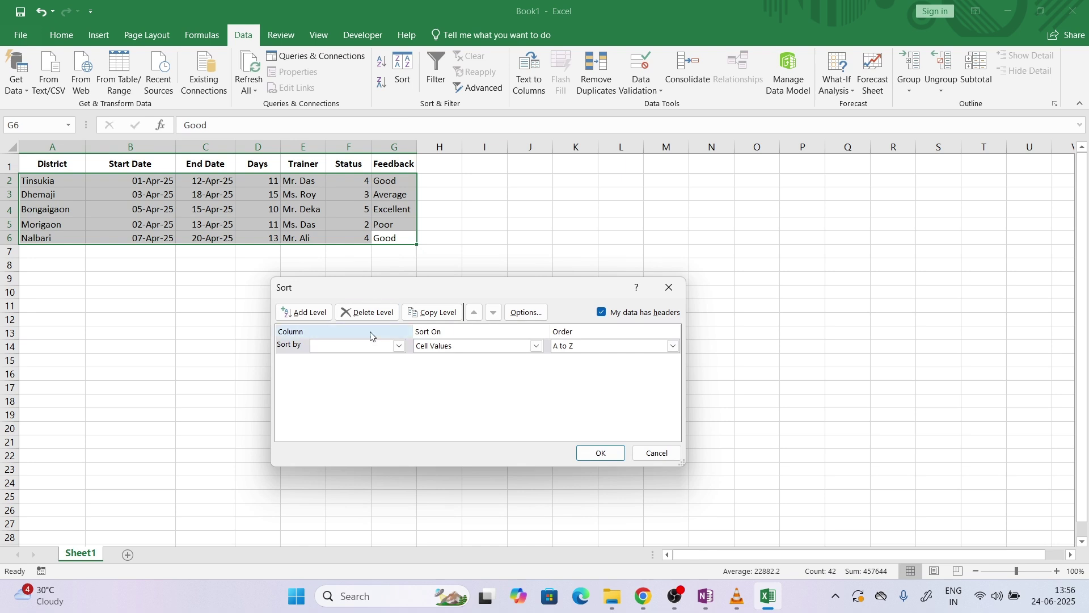
{"action": "left_click", "coordinate": [351, 346]}
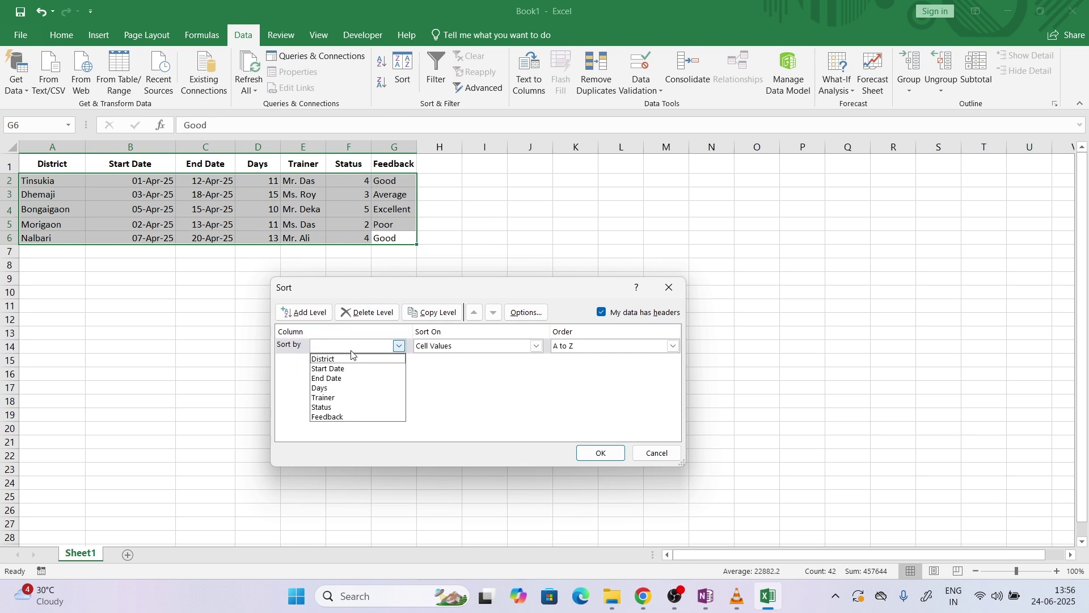
{"action": "left_click", "coordinate": [342, 408]}
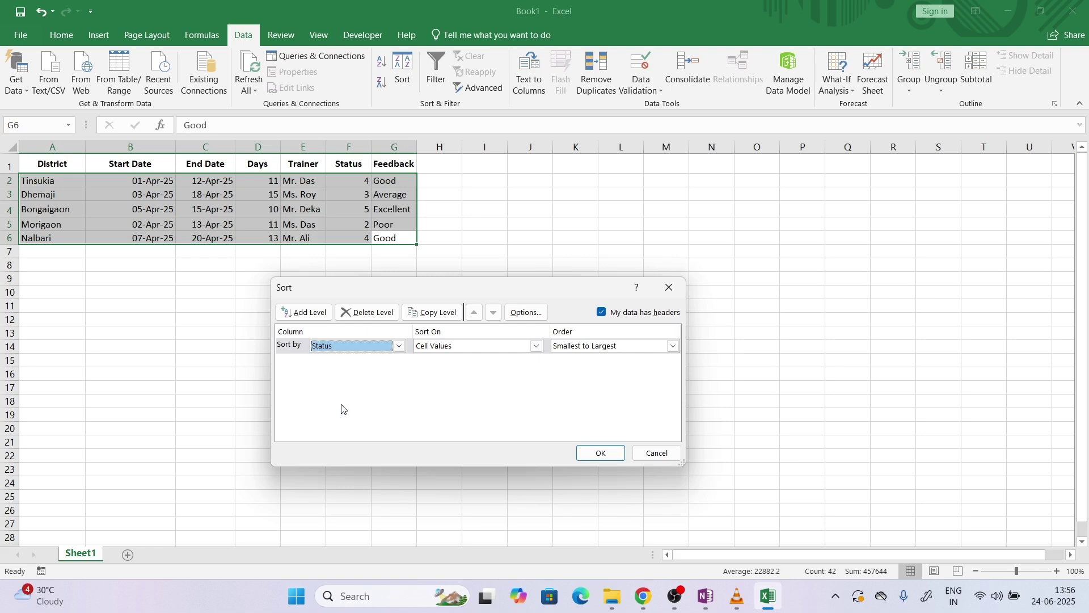
{"action": "left_click", "coordinate": [580, 348]}
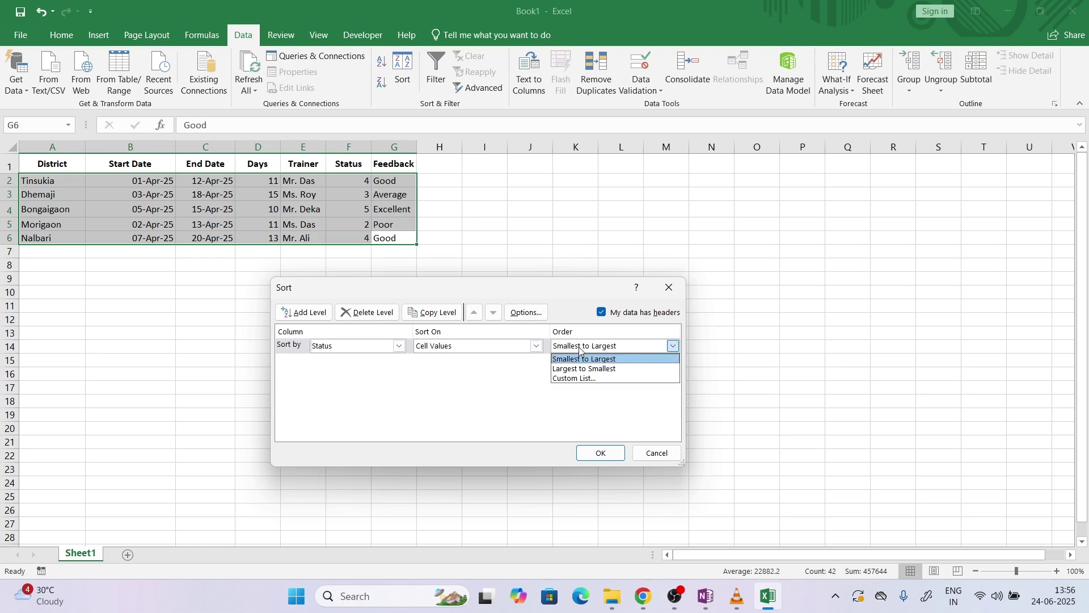
{"action": "left_click", "coordinate": [587, 369]}
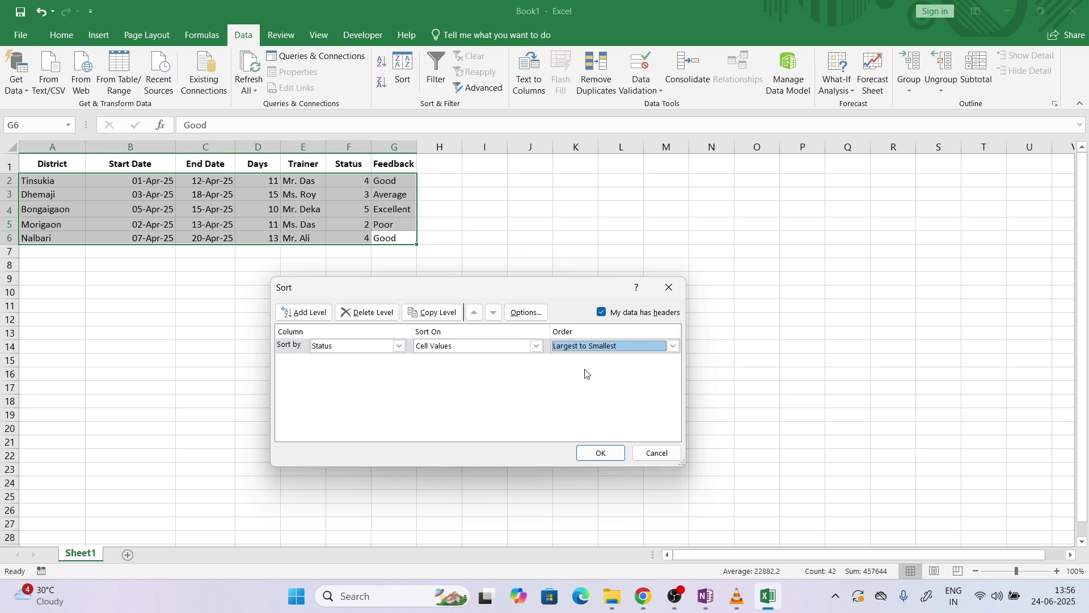
{"action": "left_click", "coordinate": [602, 454]}
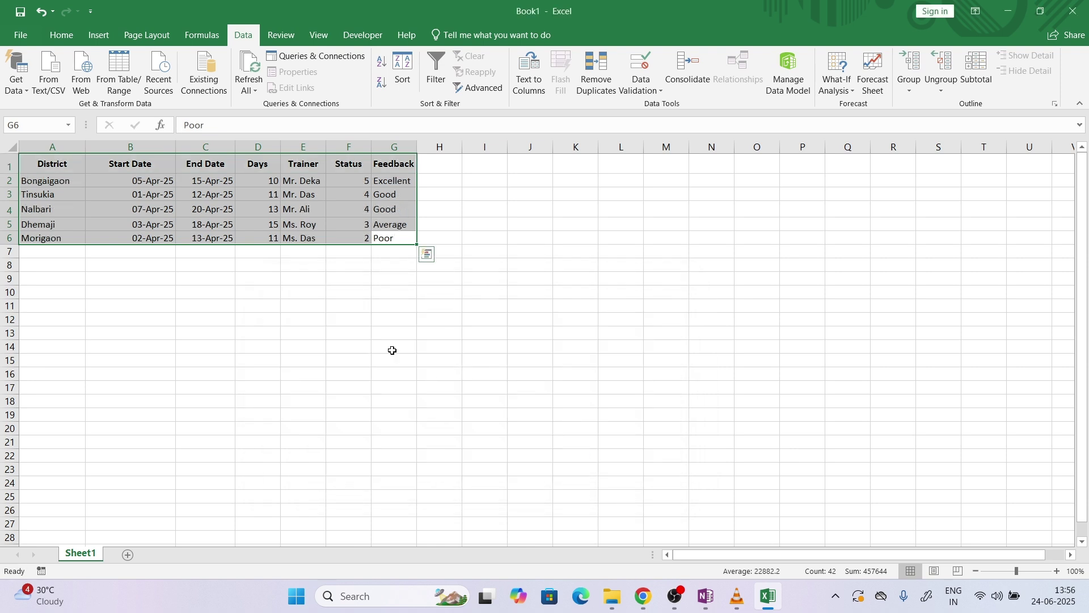
{"action": "left_click", "coordinate": [324, 305]}
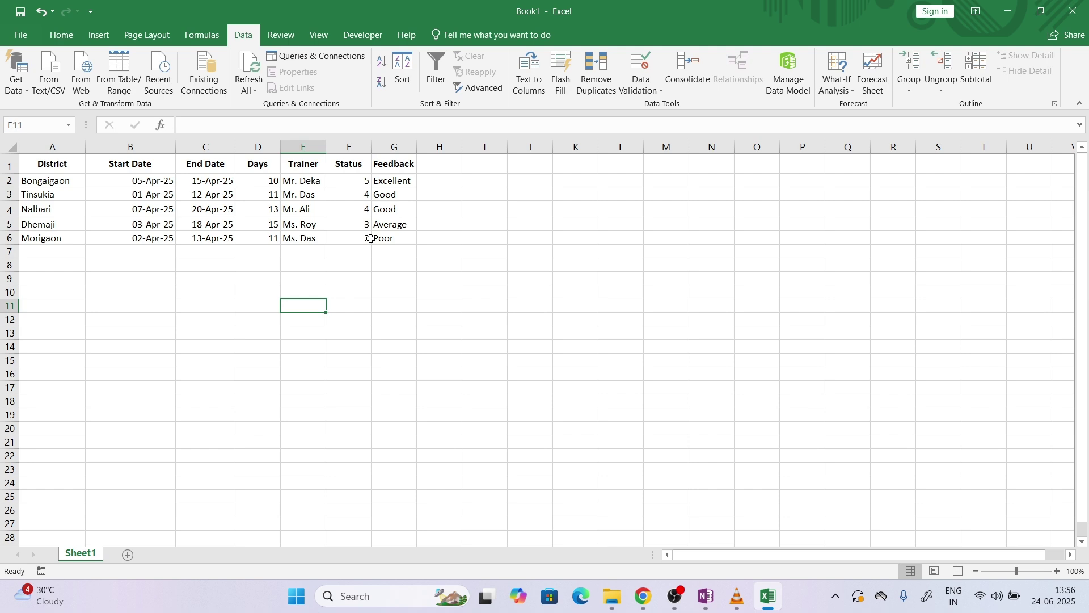
Highlight the Color Scales task in the task sheet PDF
{"action": "left_click", "coordinate": [644, 596]}
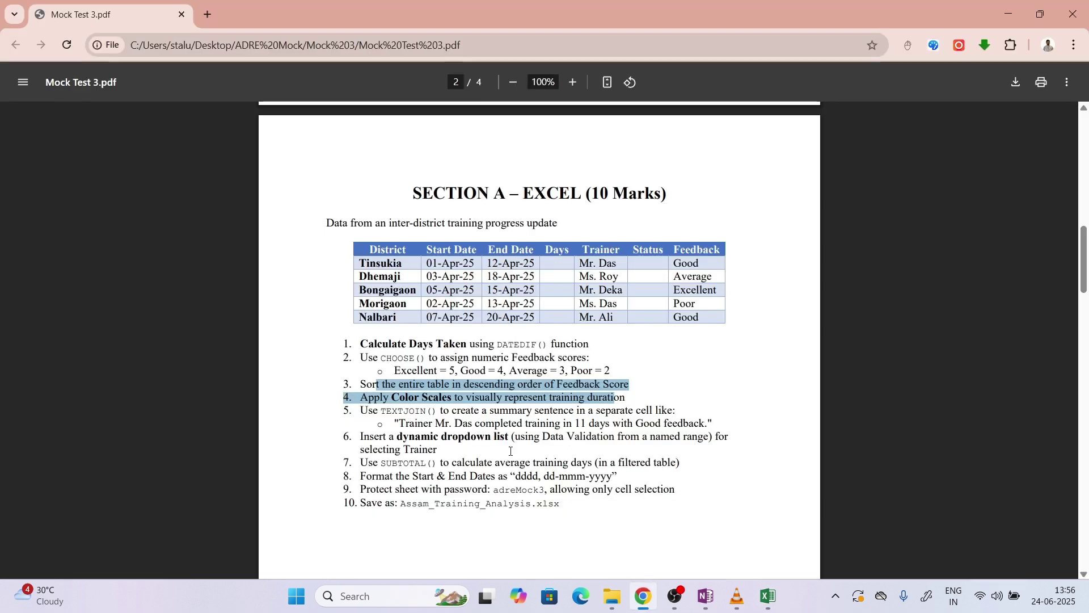
{"action": "left_click", "coordinate": [409, 408]}
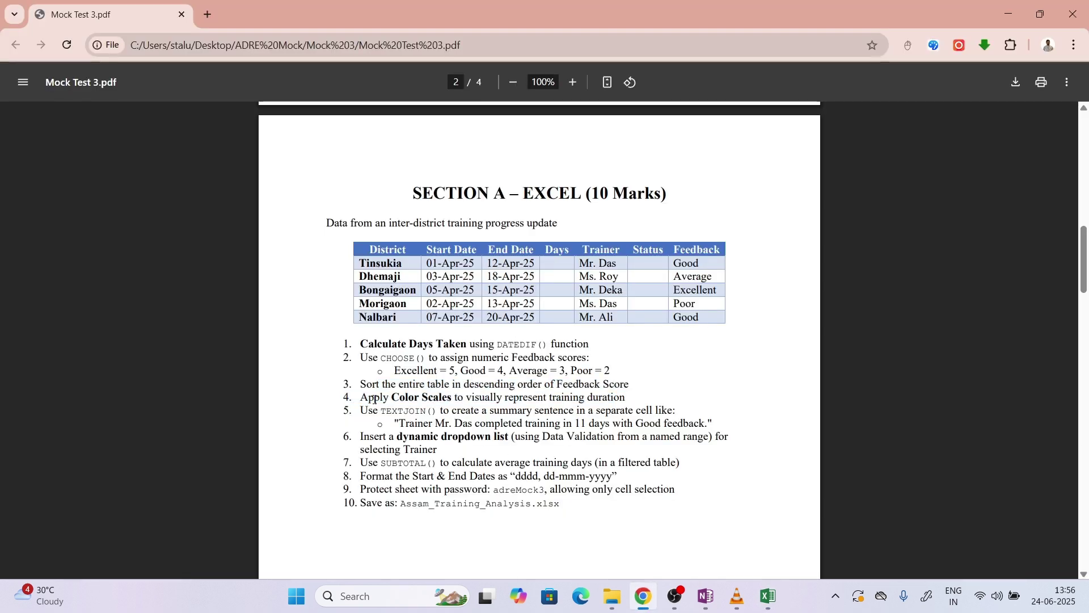
{"action": "left_click_drag", "start_coordinate": [381, 399], "coordinate": [588, 403]}
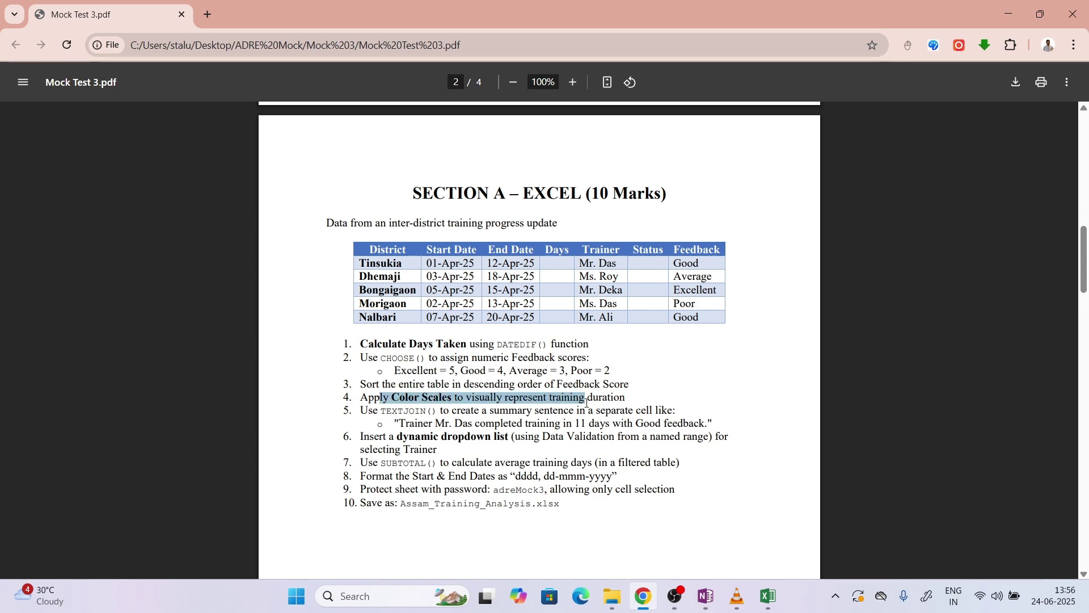
Shade the Days values D2:D6 with a green-yellow colour scale
{"action": "left_click", "coordinate": [777, 609]}
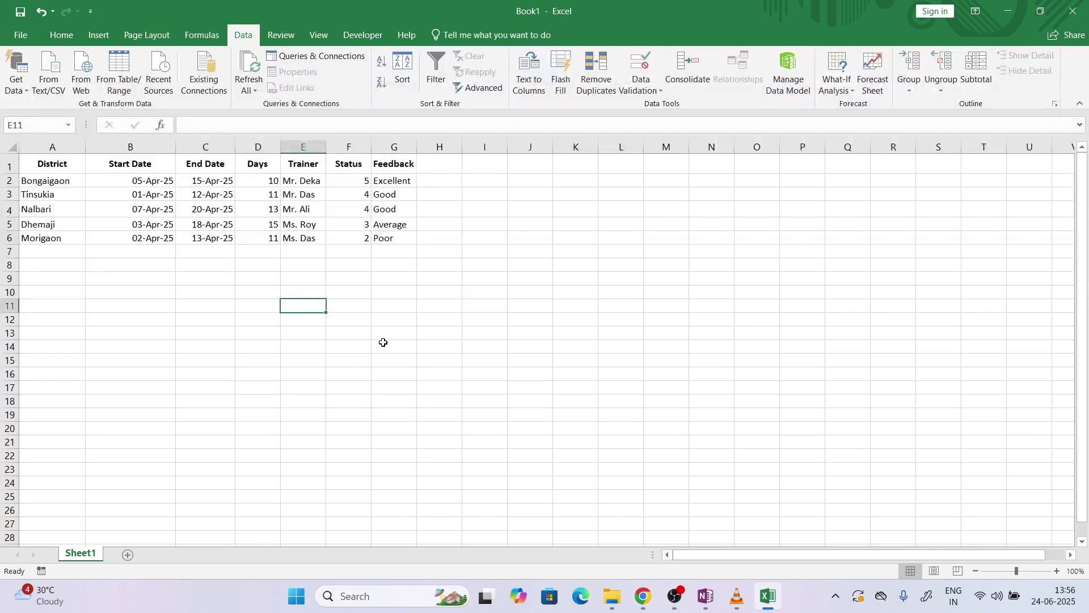
{"action": "left_click_drag", "start_coordinate": [251, 180], "coordinate": [267, 236]}
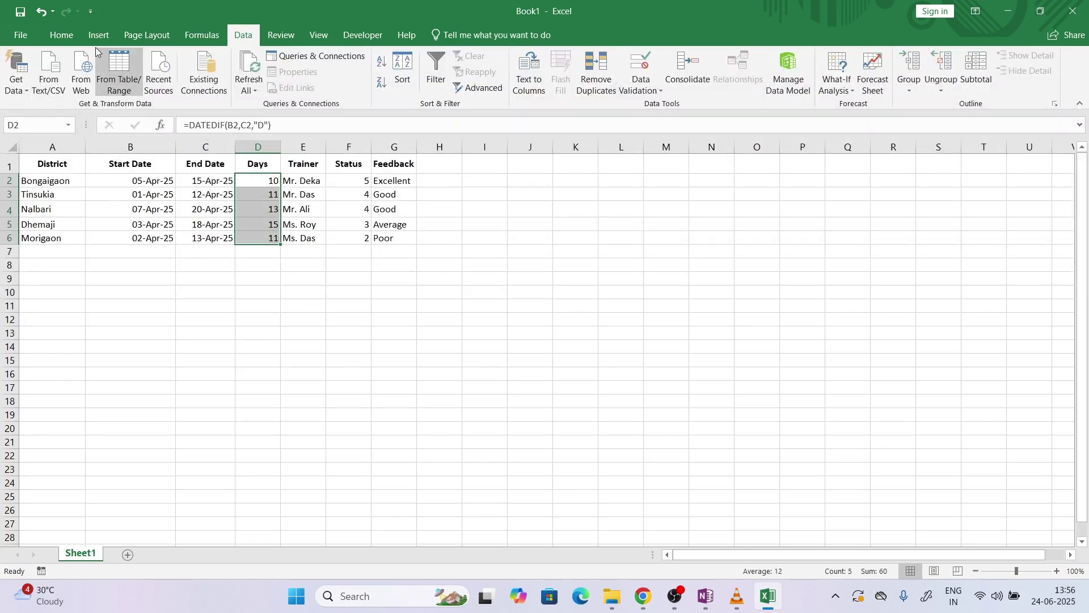
{"action": "left_click", "coordinate": [61, 35]}
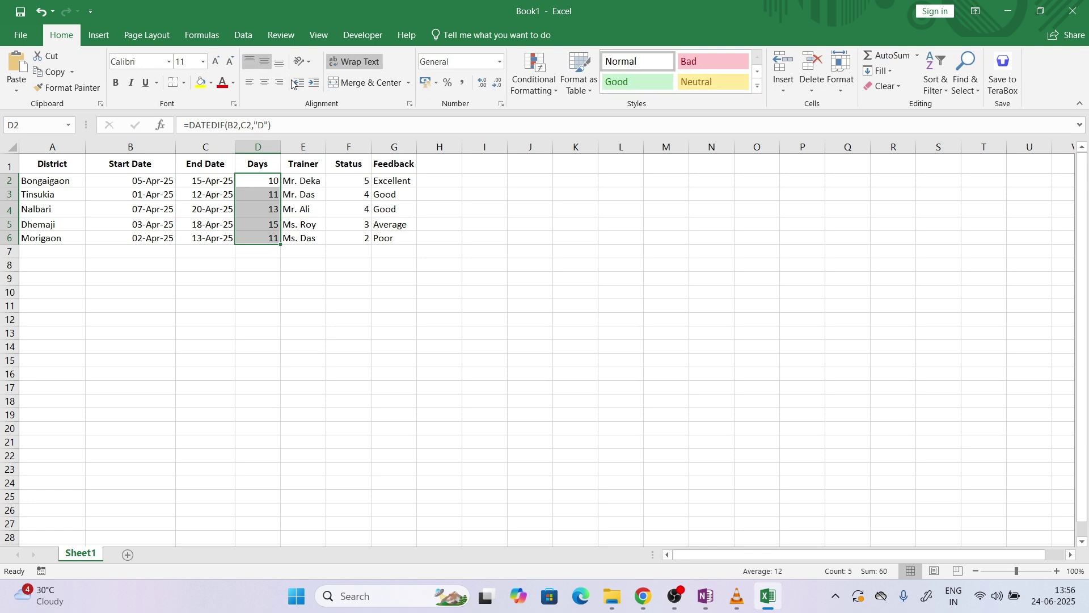
{"action": "left_click", "coordinate": [532, 79]}
{"action": "mouse_move", "coordinate": [602, 211]}
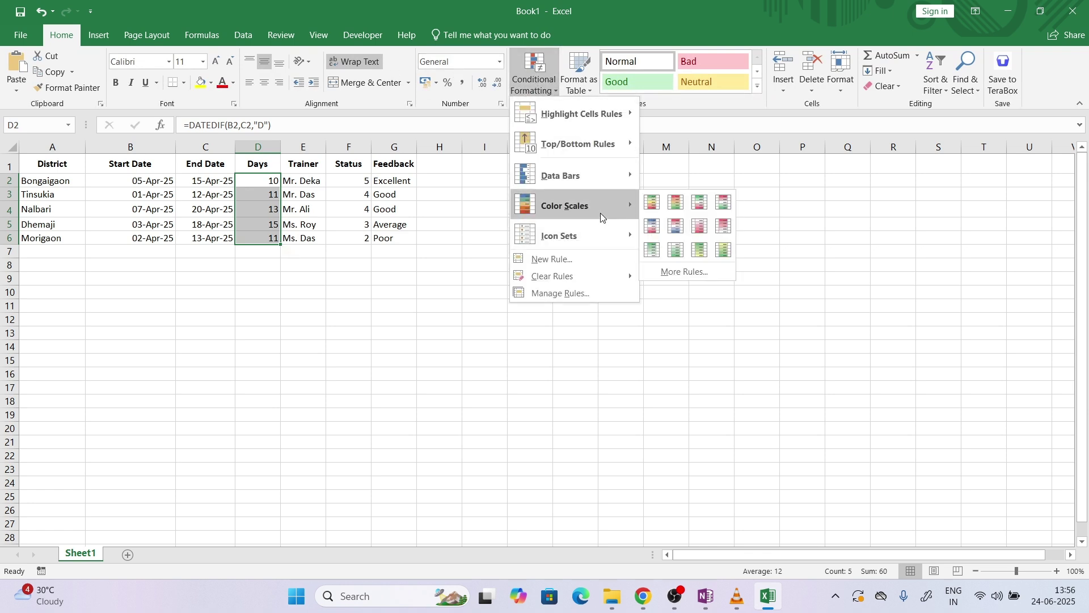
{"action": "left_click", "coordinate": [724, 249]}
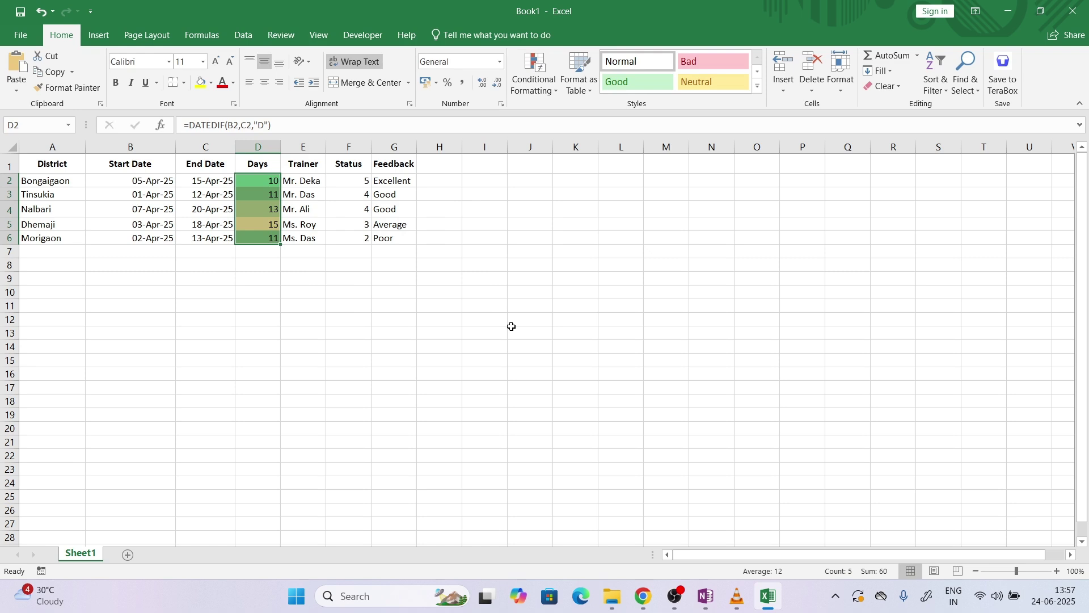
{"action": "left_click", "coordinate": [511, 328]}
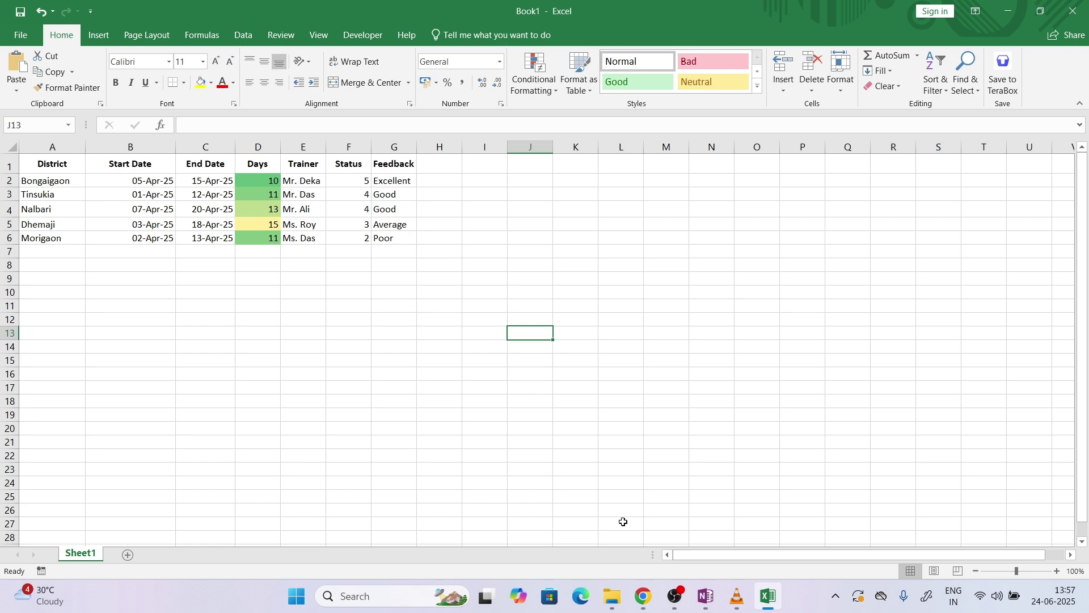
Copy task 5's sample summary sentence from the PDF into Excel cell D13
{"action": "left_click", "coordinate": [643, 596]}
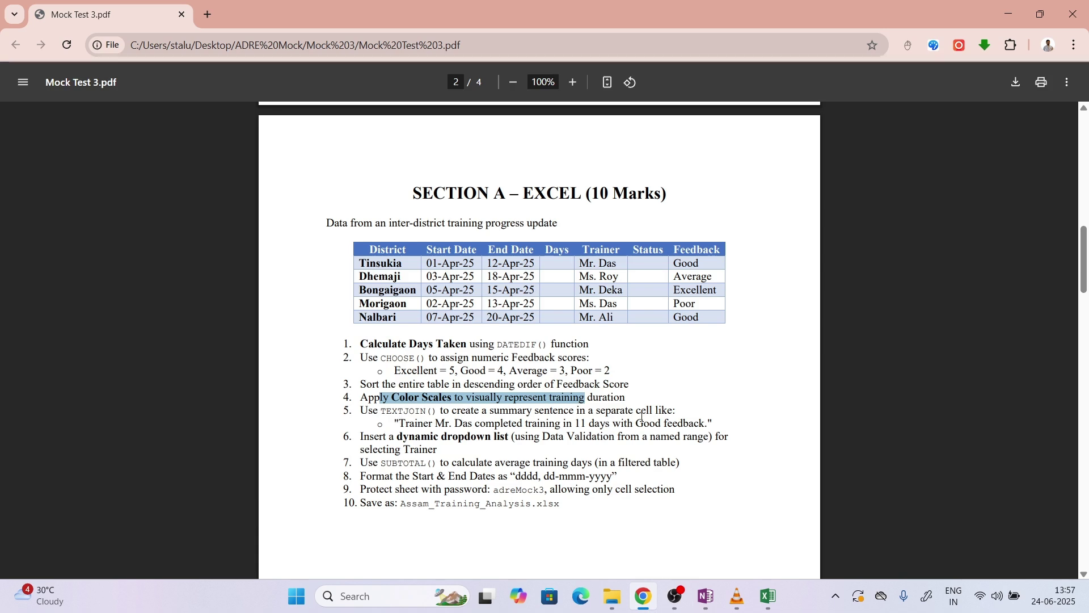
{"action": "left_click_drag", "start_coordinate": [399, 423], "coordinate": [707, 424]}
{"action": "key", "text": "ctrl+c"}
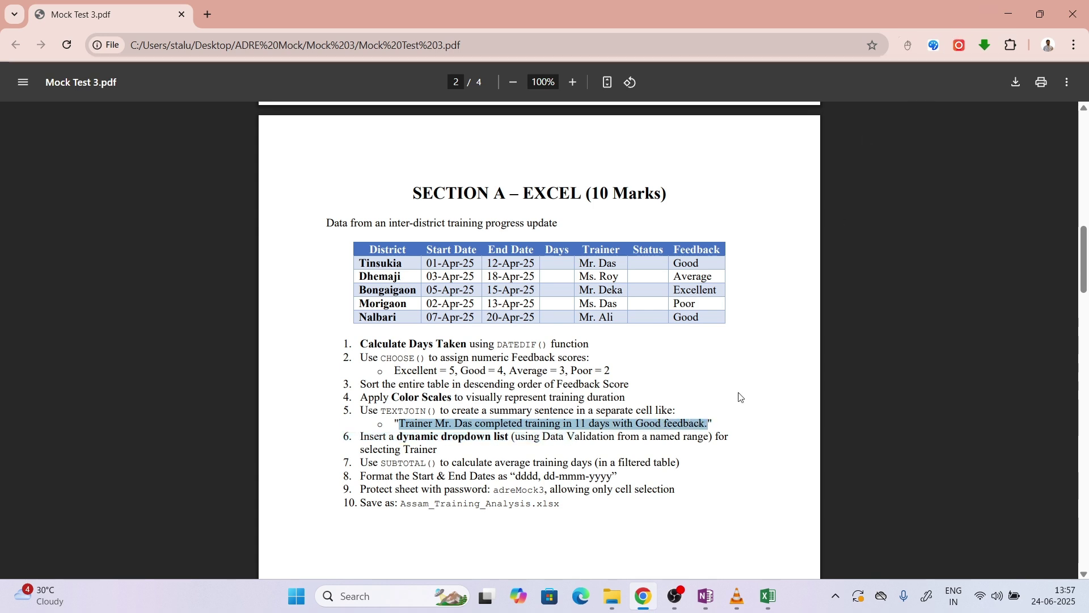
{"action": "left_click", "coordinate": [771, 590]}
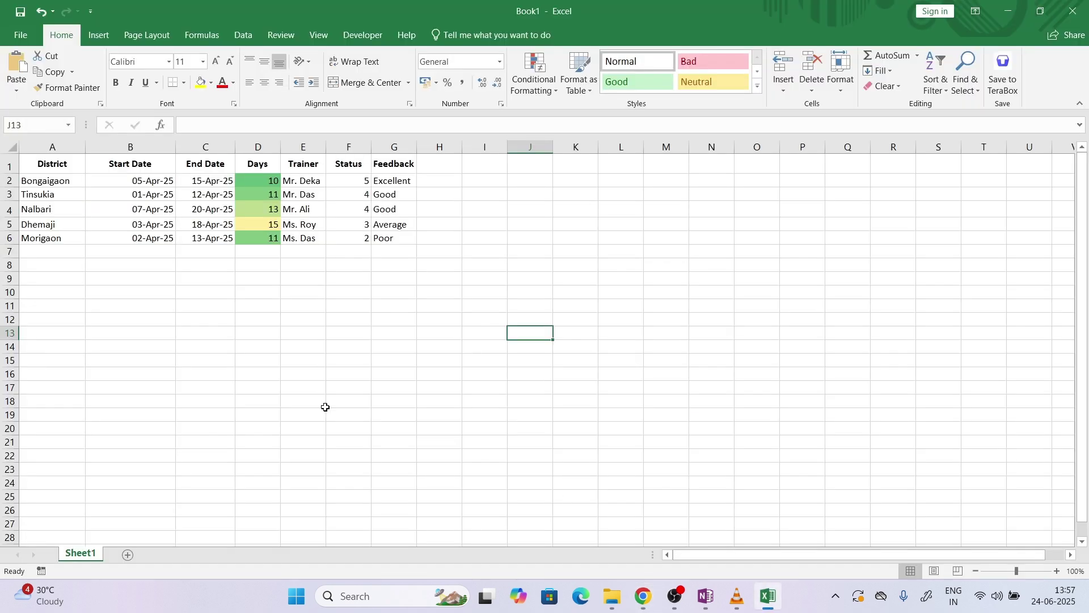
{"action": "left_click", "coordinate": [272, 336]}
{"action": "key", "text": "ctrl+v"}
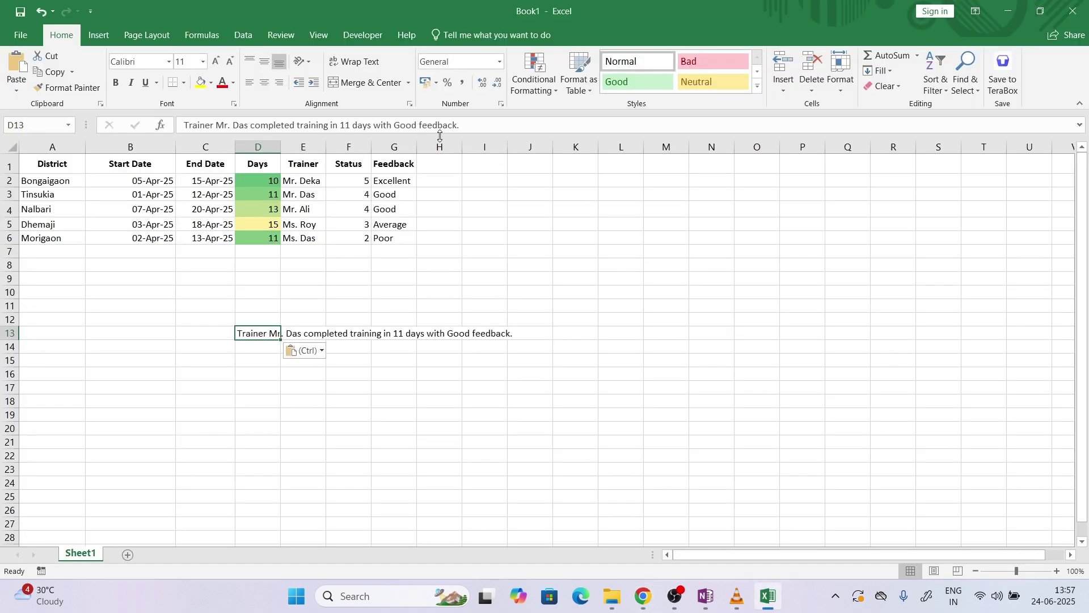
Add the heading 'summary' in cell H1
{"action": "left_click", "coordinate": [435, 166]}
{"action": "type", "text": "summ"}
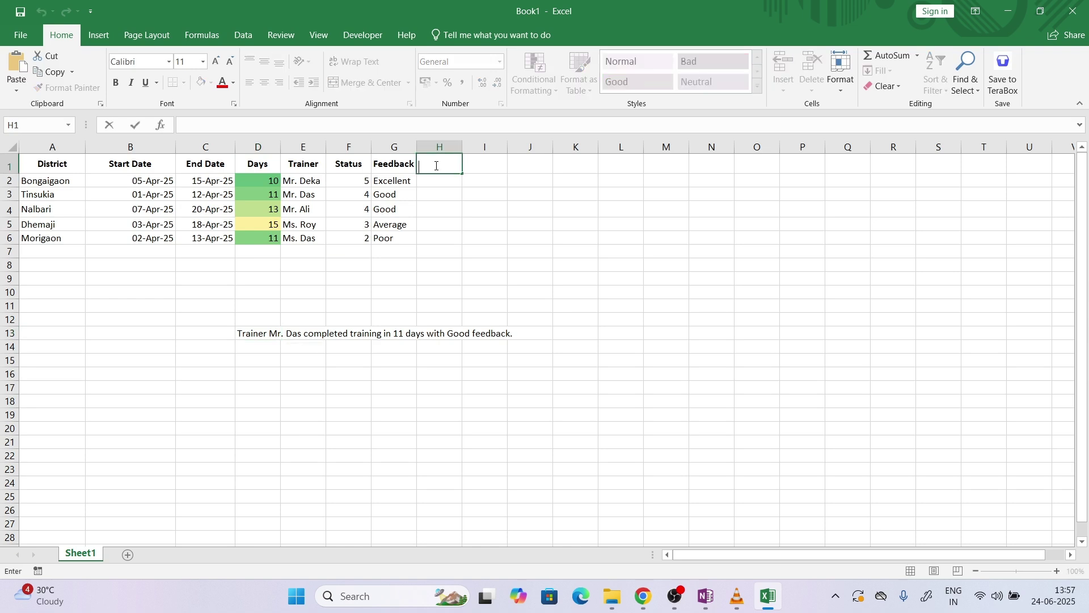
{"action": "type", "text": "ary"}
{"action": "key", "text": "Return"}
Enter =TEXTJOIN(" ",TRUE,"Trainer",E2,"completed training in",D2,"days with",G2,"feedback") in H2
{"action": "type", "text": "="}
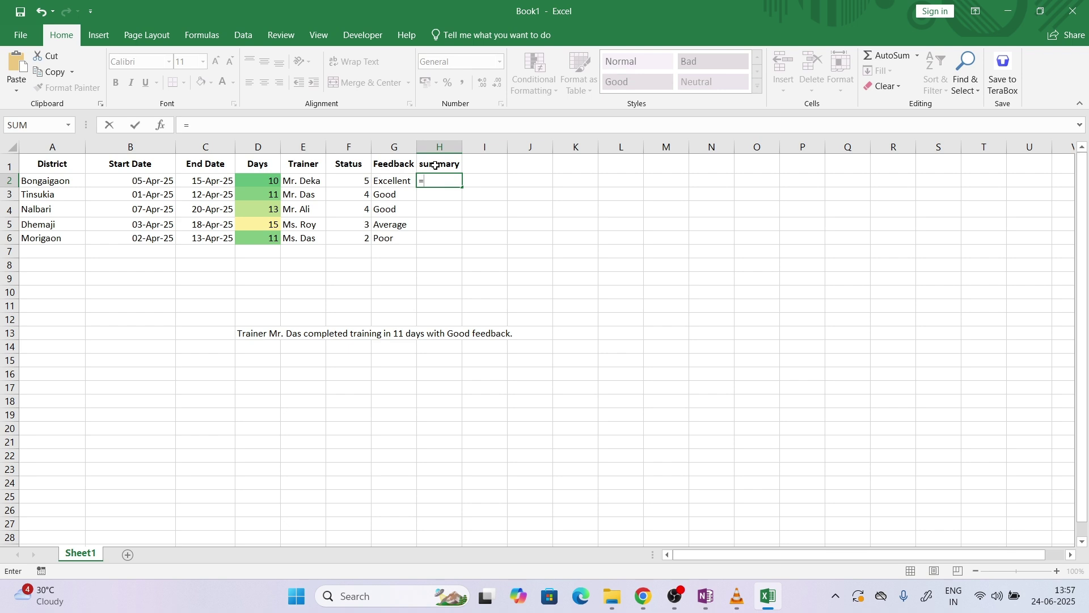
{"action": "type", "text": "text"}
{"action": "key", "text": "Down"}
{"action": "key", "text": "Tab"}
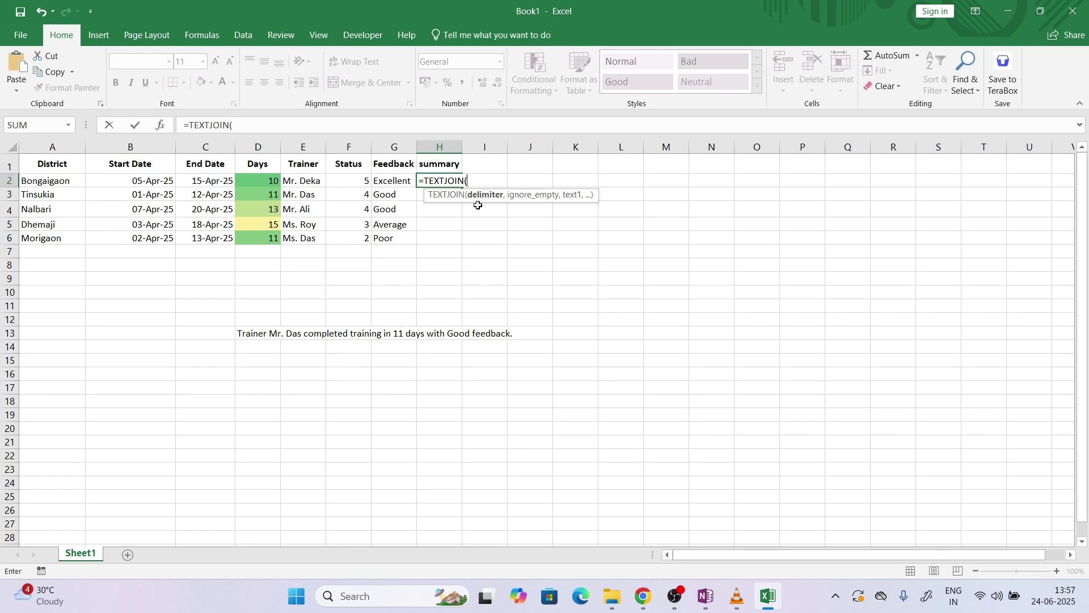
{"action": "type", "text": "\" \".."}
{"action": "type", "text": ","}
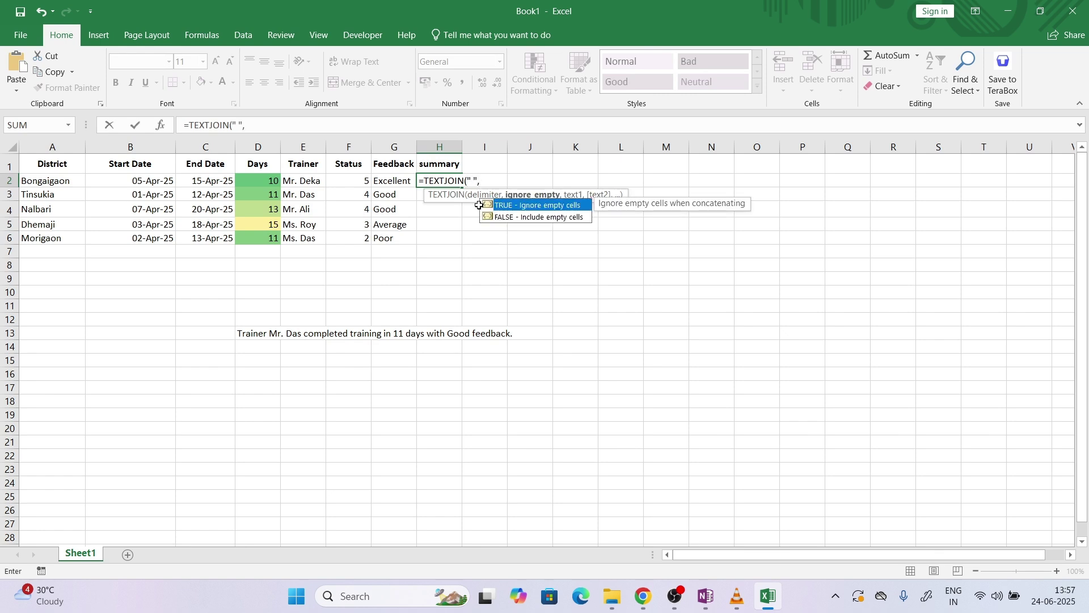
{"action": "key", "text": "Tab"}
{"action": "type", "text": ","}
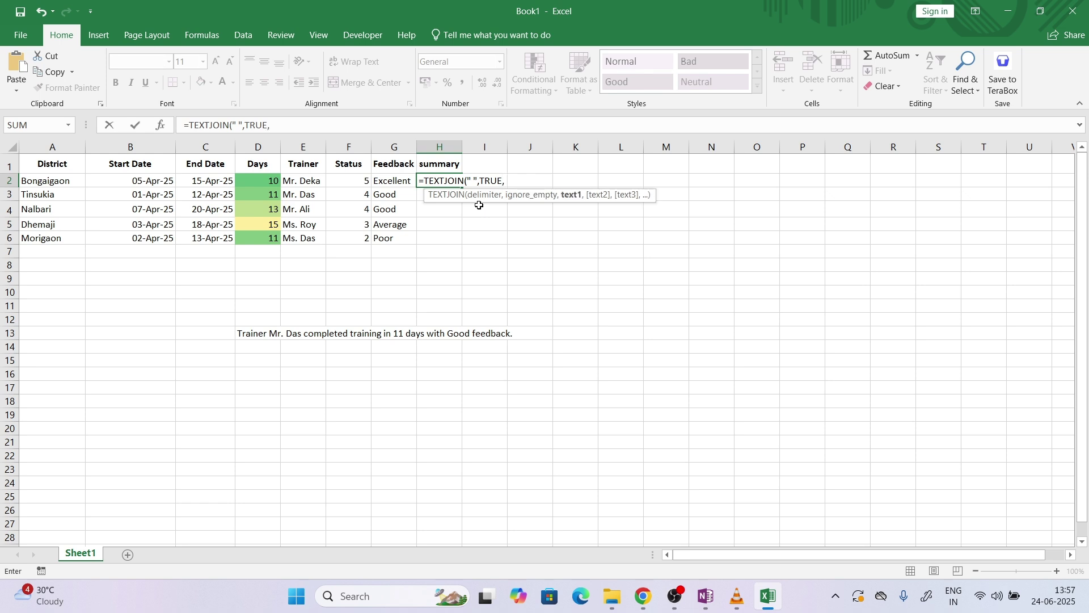
{"action": "type", "text": "\"Trainer\","}
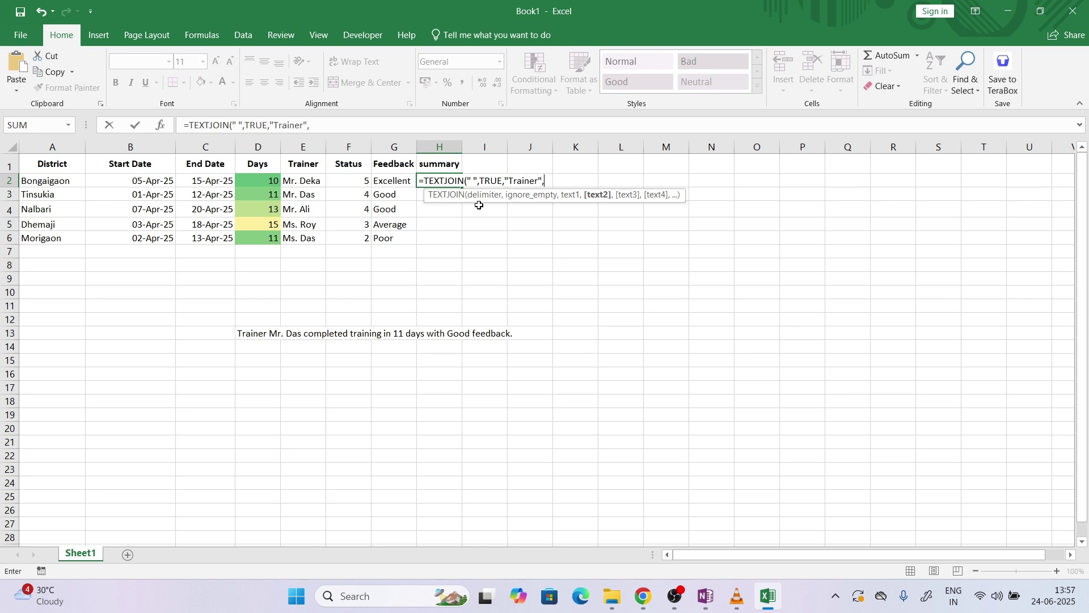
{"action": "left_click", "coordinate": [303, 181]}
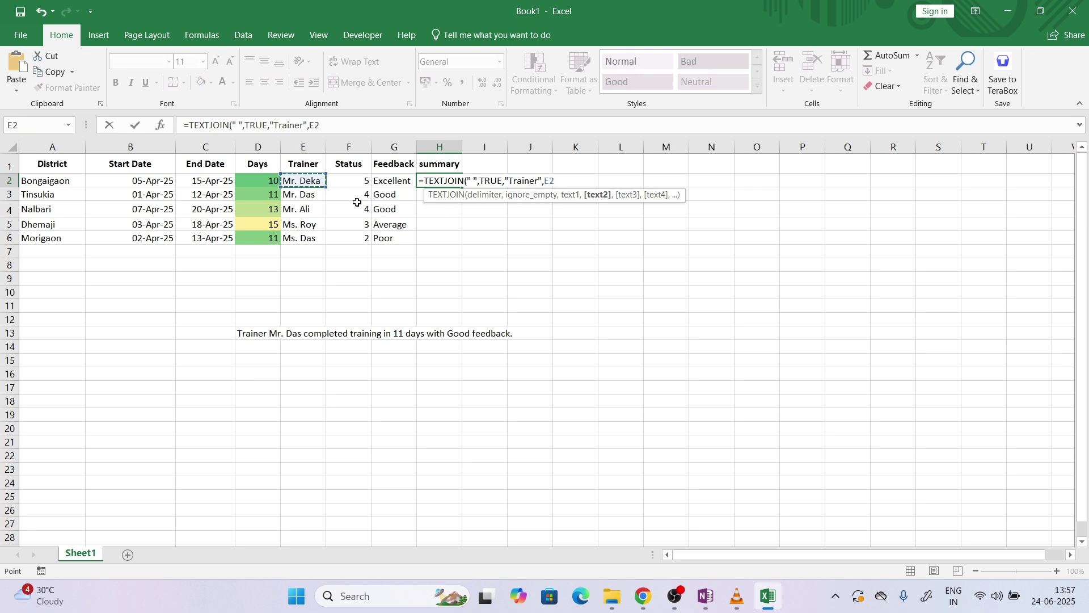
{"action": "type", "text": ",\""}
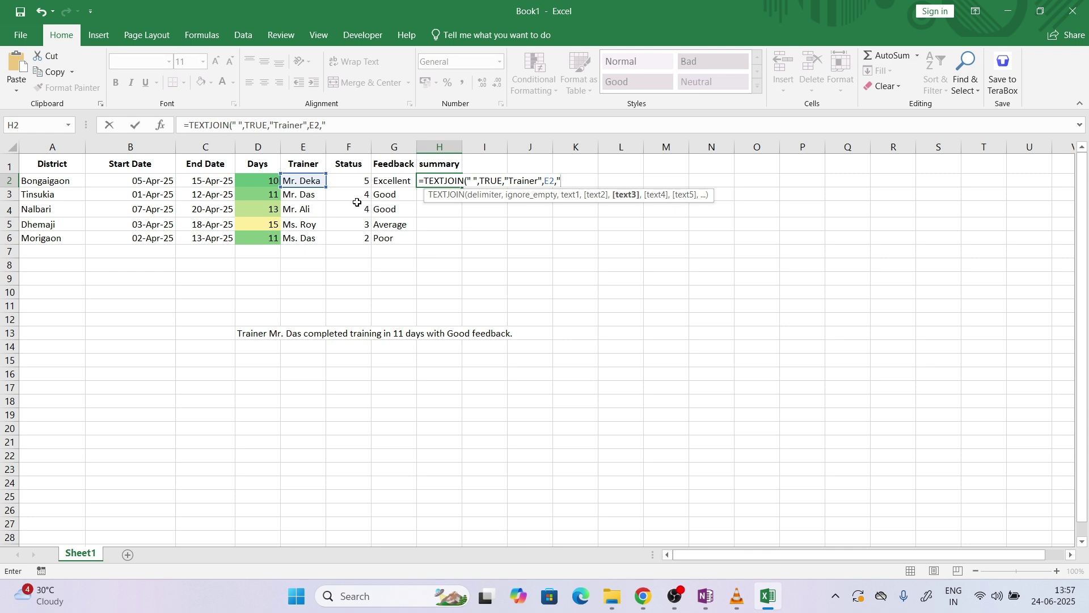
{"action": "type", "text": "comp"}
{"action": "type", "text": "lete "}
{"action": "type", "text": " trai"}
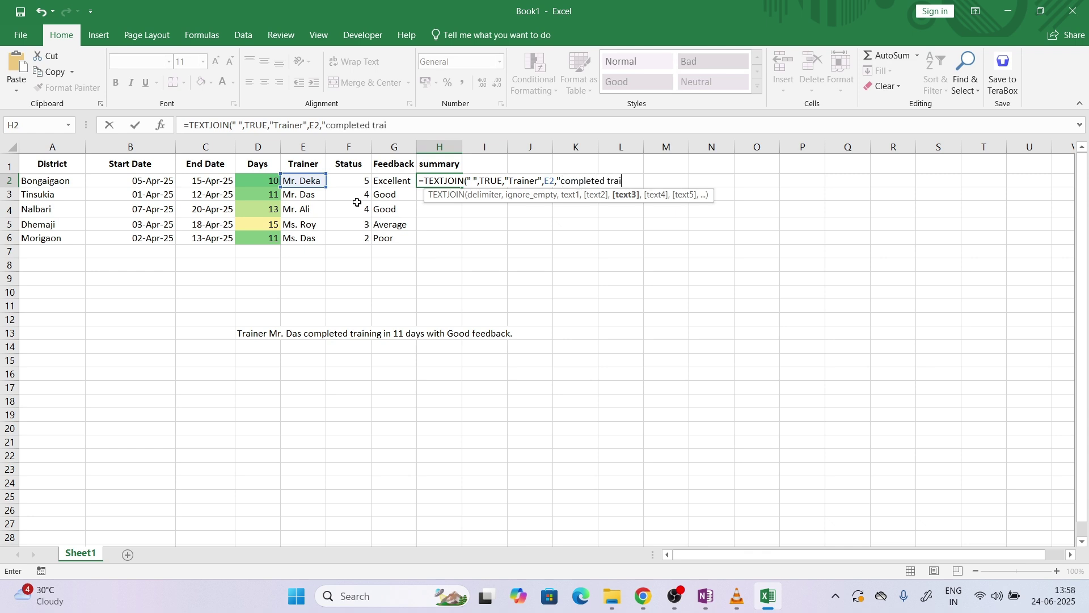
{"action": "type", "text": "ning in\","}
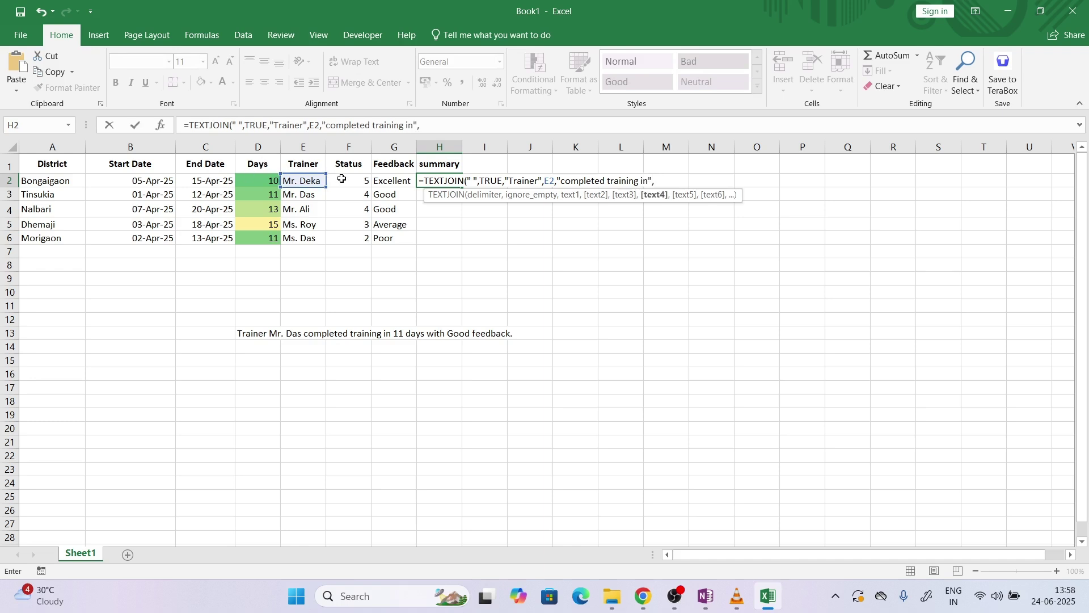
{"action": "left_click", "coordinate": [270, 180]}
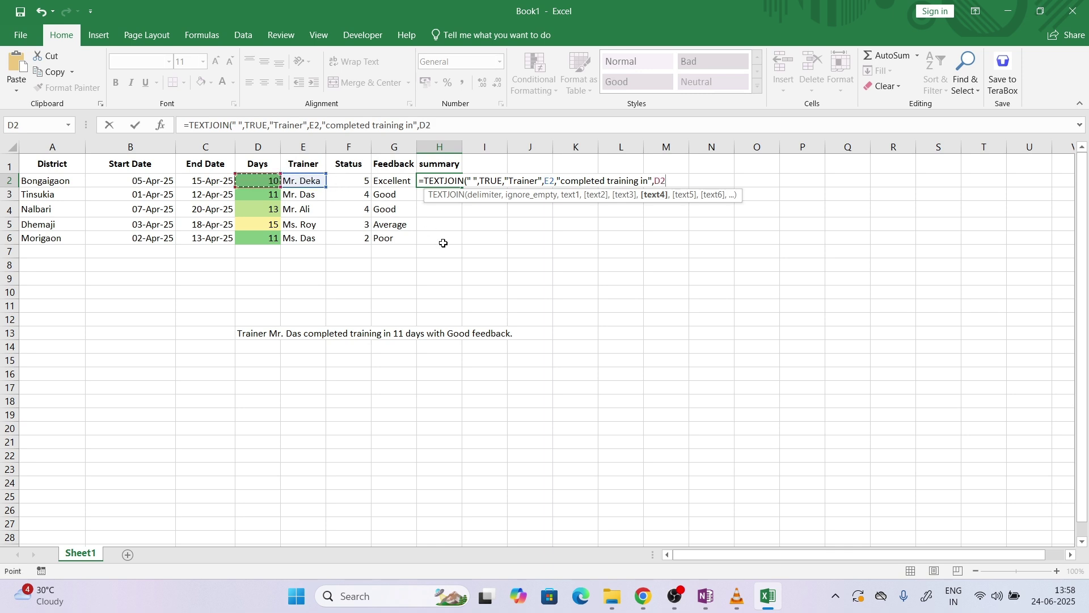
{"action": "type", "text": ",\""}
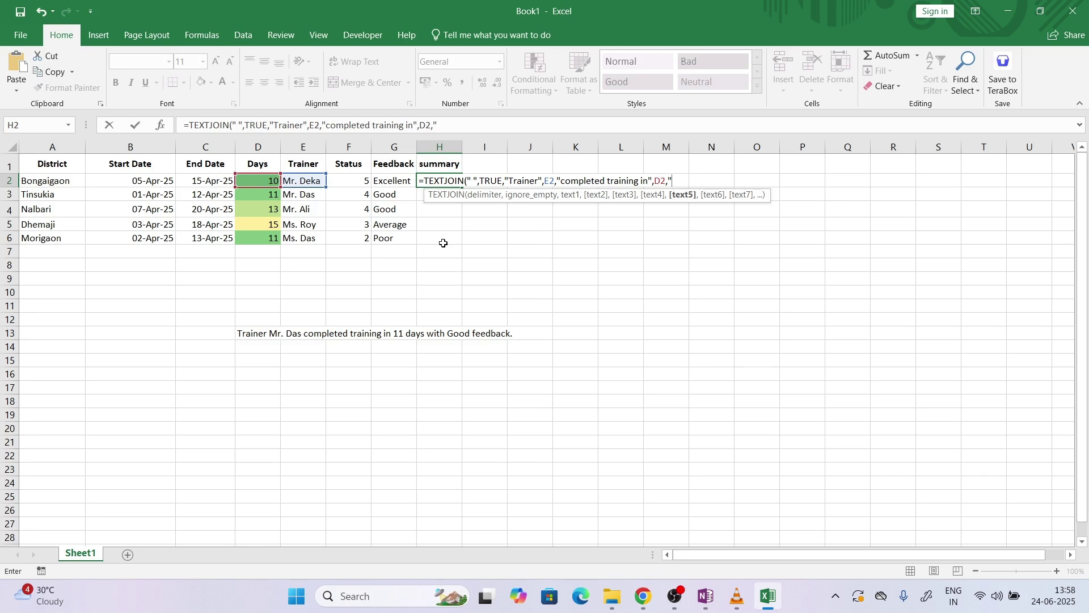
{"action": "type", "text": "days with\","}
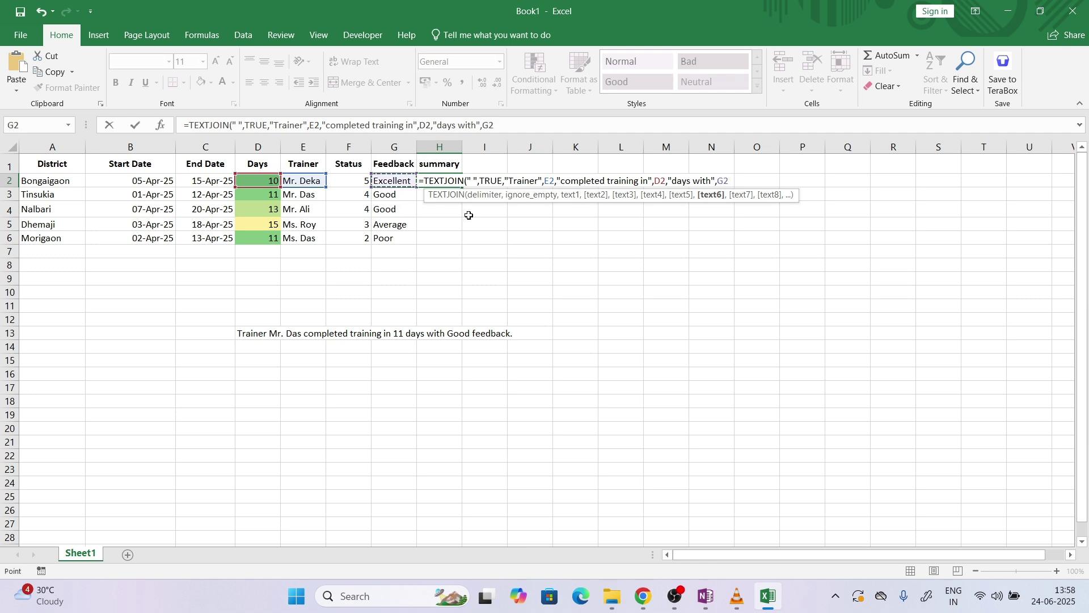
{"action": "type", "text": ","}
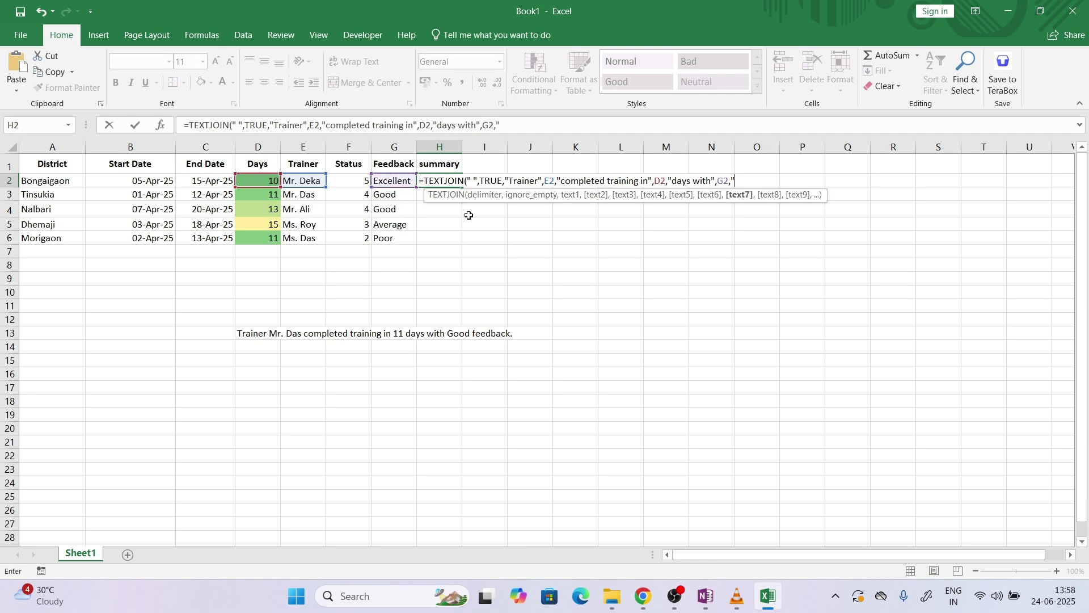
{"action": "type", "text": "\"feedback\")"}
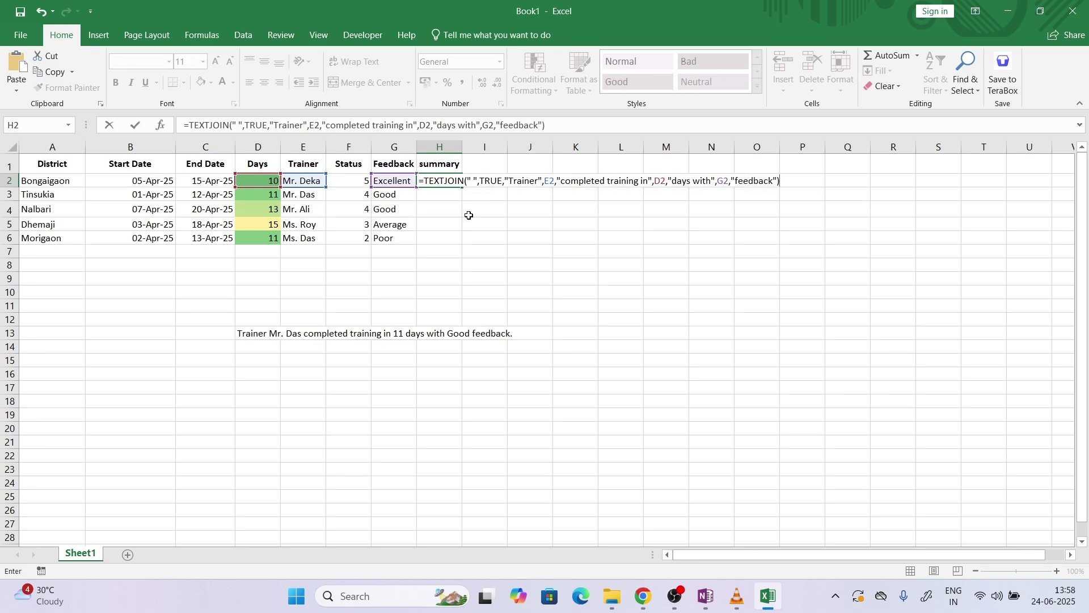
{"action": "key", "text": "Return"}
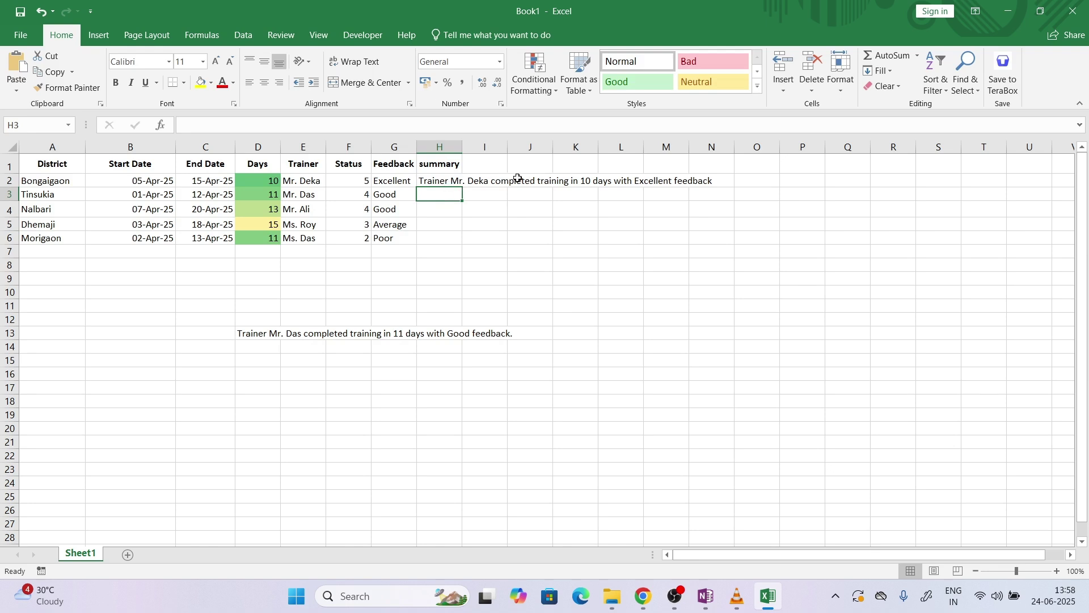
{"action": "left_click", "coordinate": [464, 183]}
Fill the summary formula down to H6, autofit column H, and clear the sample text in D13
{"action": "left_click", "coordinate": [460, 181]}
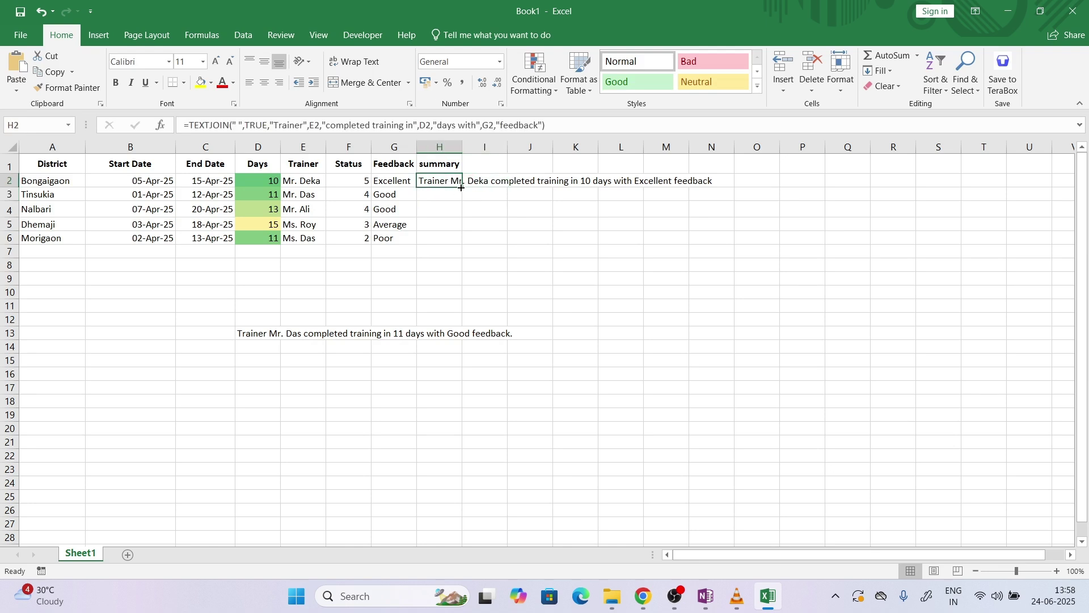
{"action": "double_click", "coordinate": [463, 188]}
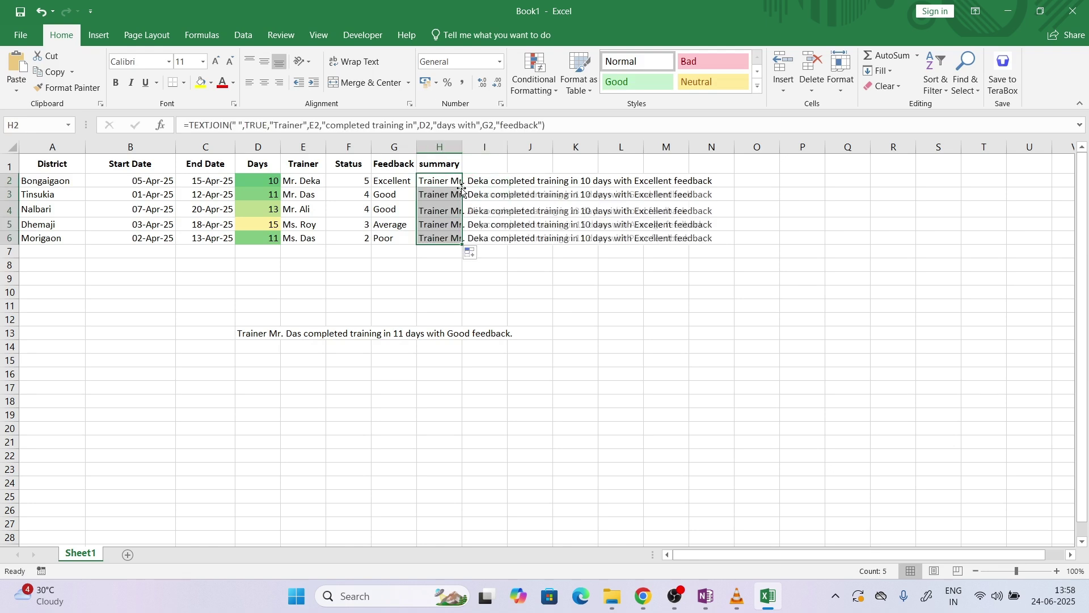
{"action": "double_click", "coordinate": [466, 140]}
{"action": "left_click", "coordinate": [591, 277]}
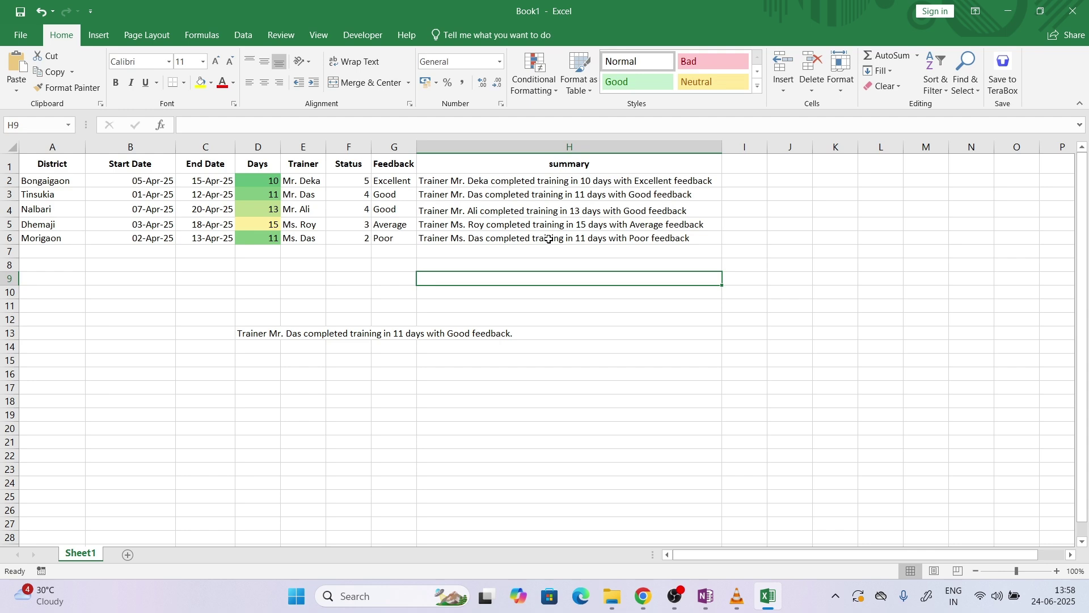
{"action": "left_click", "coordinate": [258, 336]}
{"action": "key", "text": "Delete"}
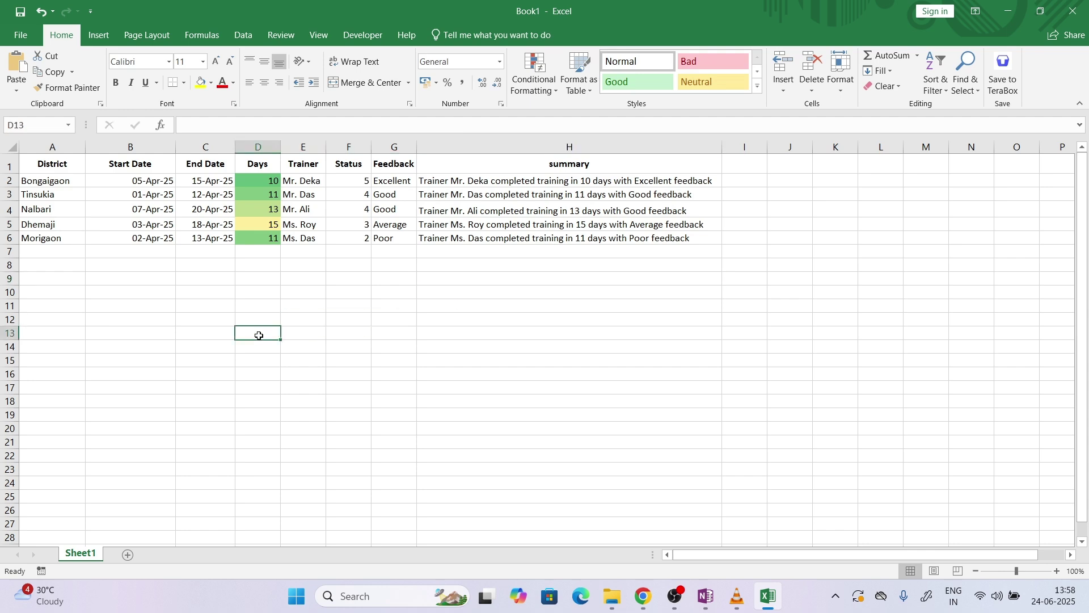
Highlight the dynamic dropdown list task in the mock test PDF
{"action": "left_click", "coordinate": [645, 594]}
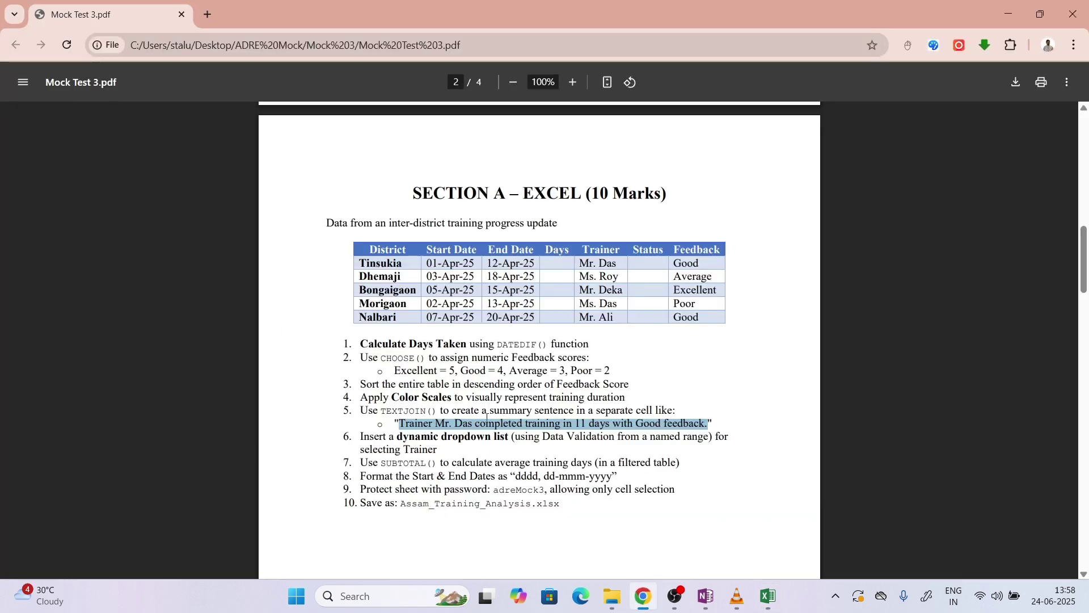
{"action": "left_click_drag", "start_coordinate": [390, 437], "coordinate": [509, 438]}
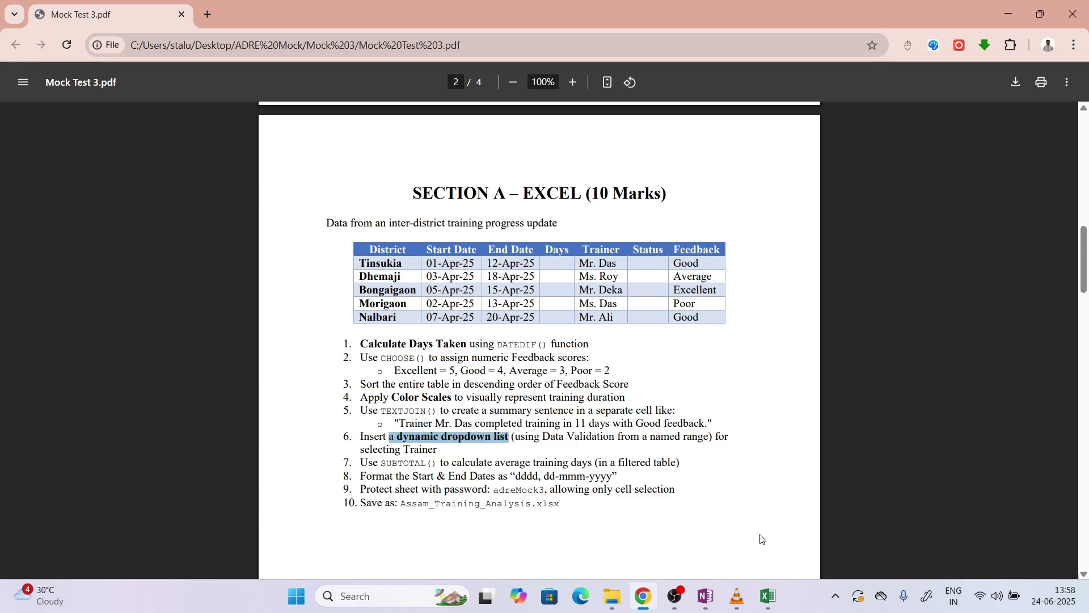
{"action": "left_click", "coordinate": [765, 579]}
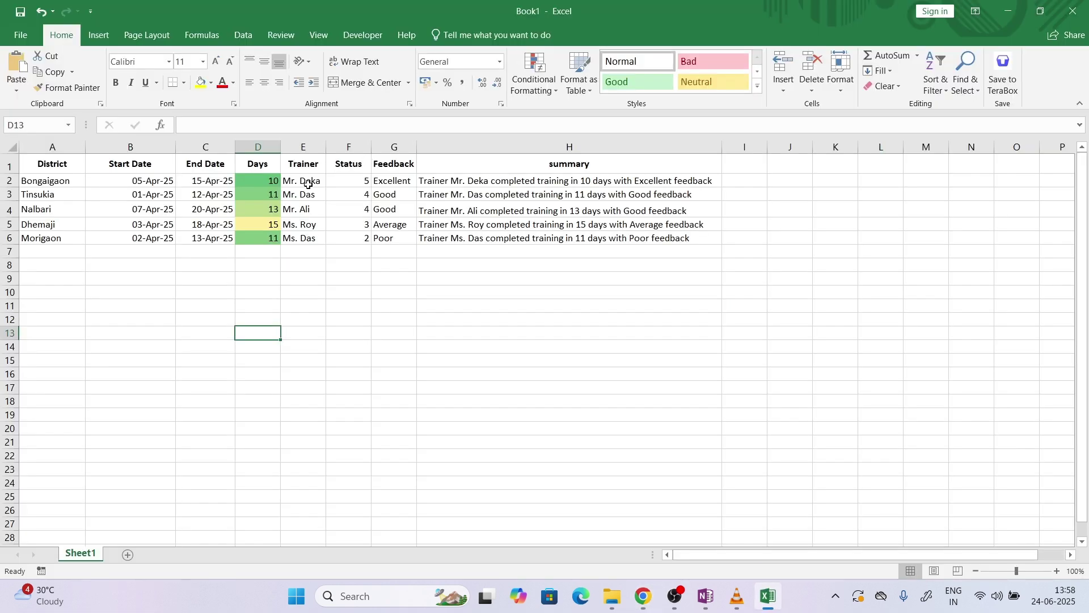
Give E2:E6 List data validation and start typing the trainer names as its source
{"action": "left_click_drag", "start_coordinate": [308, 184], "coordinate": [316, 235]}
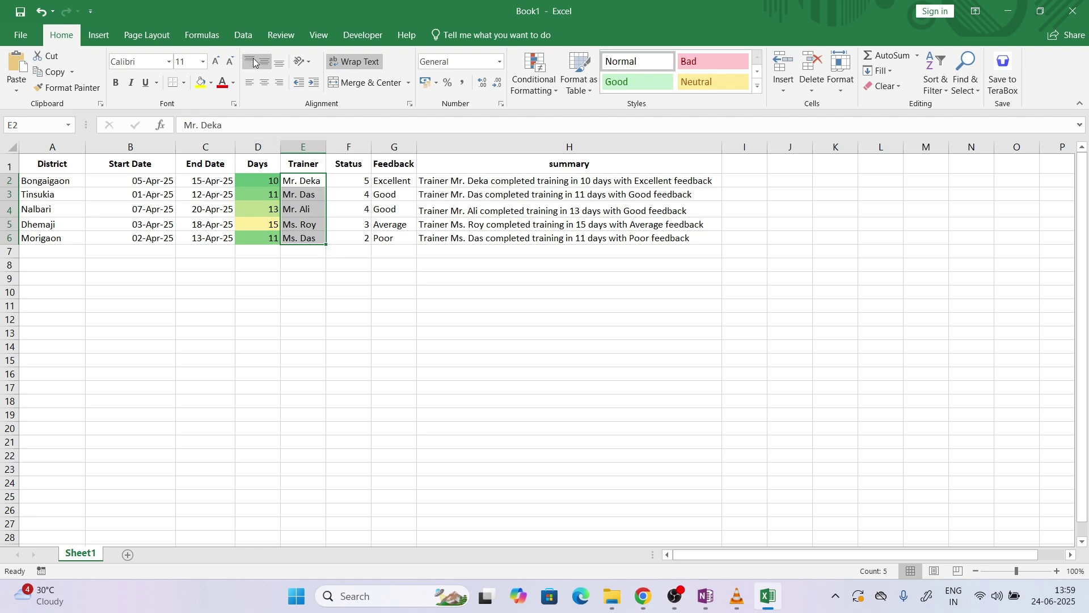
{"action": "left_click", "coordinate": [243, 36]}
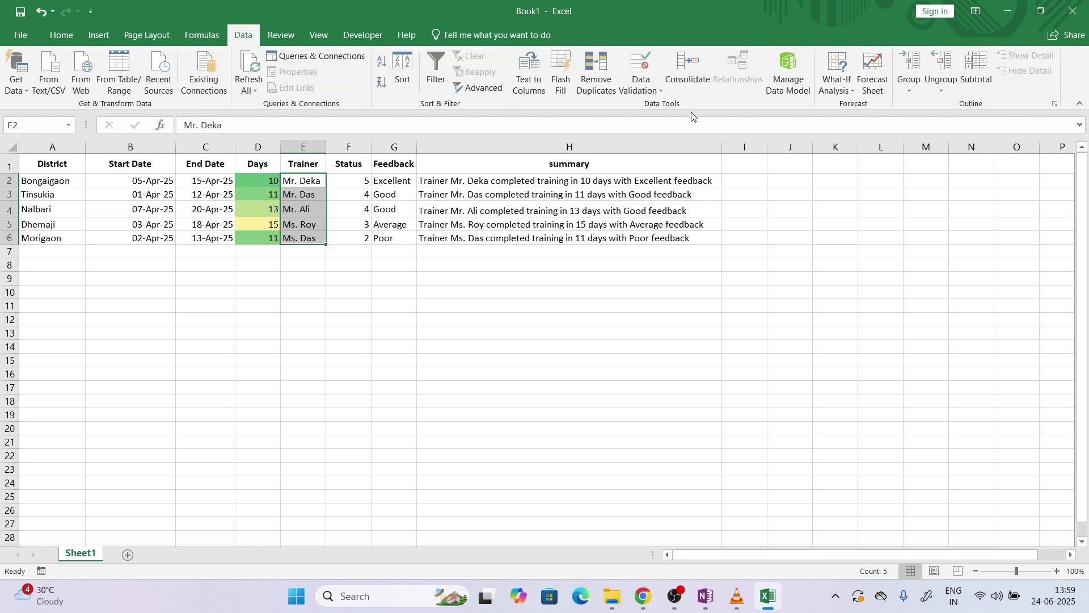
{"action": "left_click", "coordinate": [638, 88]}
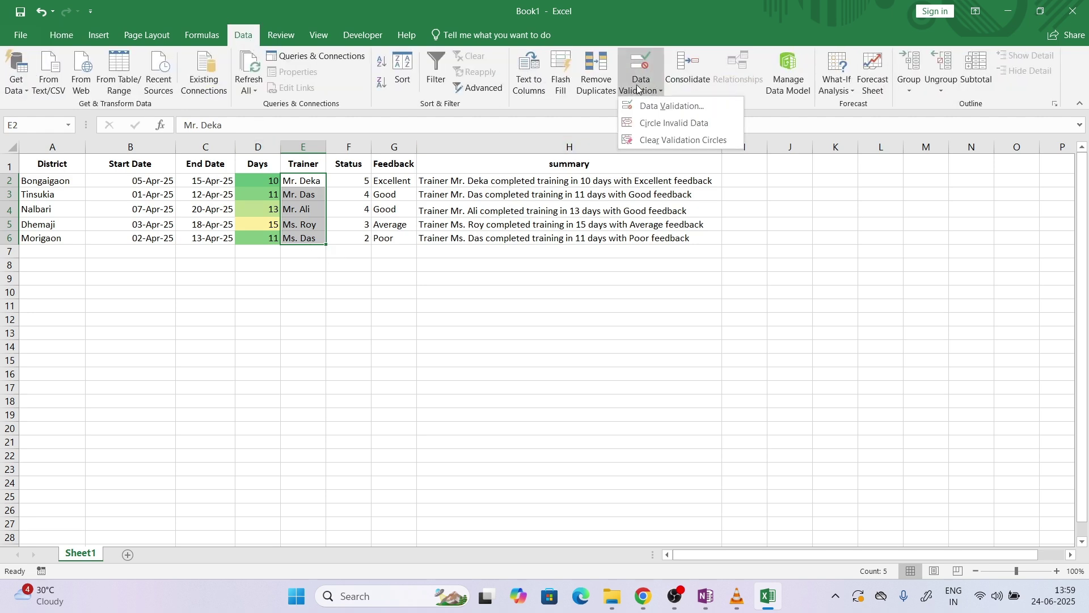
{"action": "left_click", "coordinate": [672, 106]}
{"action": "left_click_drag", "start_coordinate": [516, 259], "coordinate": [753, 155]}
{"action": "left_click", "coordinate": [665, 228]}
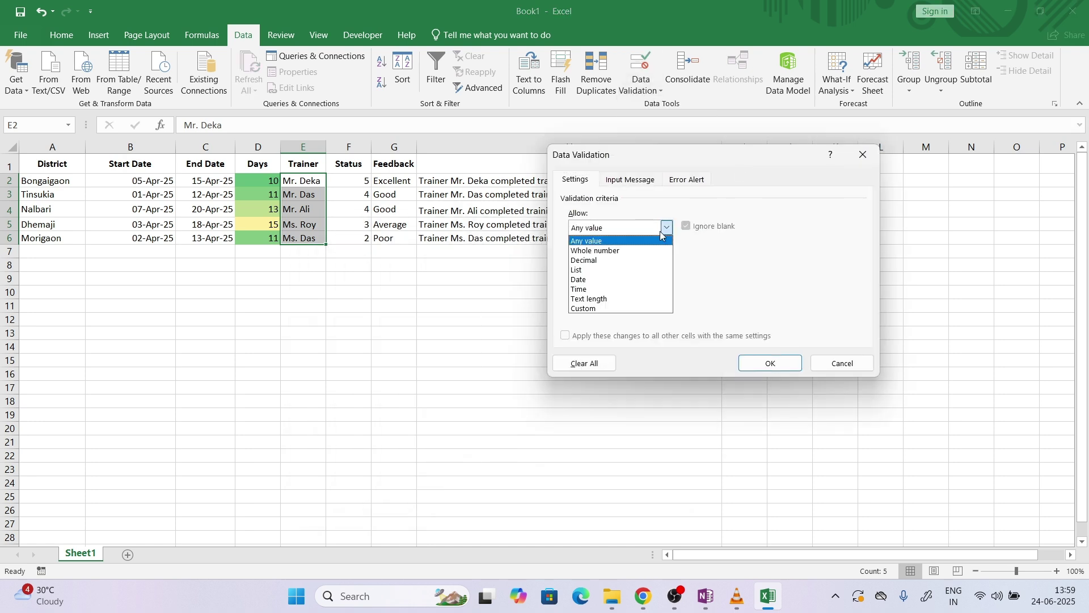
{"action": "left_click", "coordinate": [623, 270]}
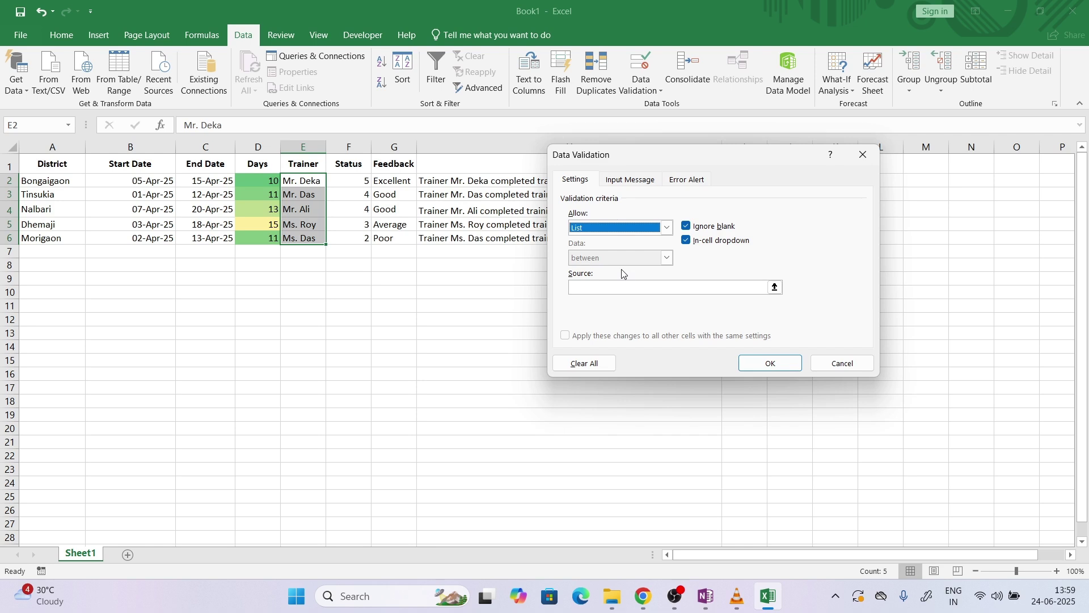
{"action": "left_click", "coordinate": [591, 293]}
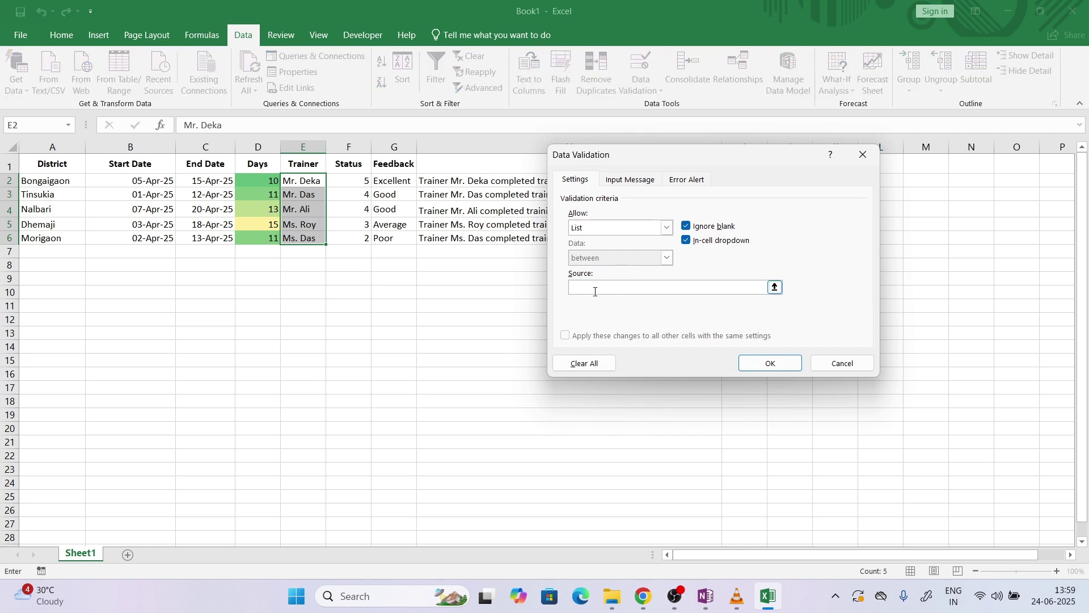
{"action": "type", "text": "Mr"}
Apply the trainer list and test E2's dropdown with Mr. Das and Mr. Ali, restoring Mr. Deka
{"action": "left_click", "coordinate": [769, 363]}
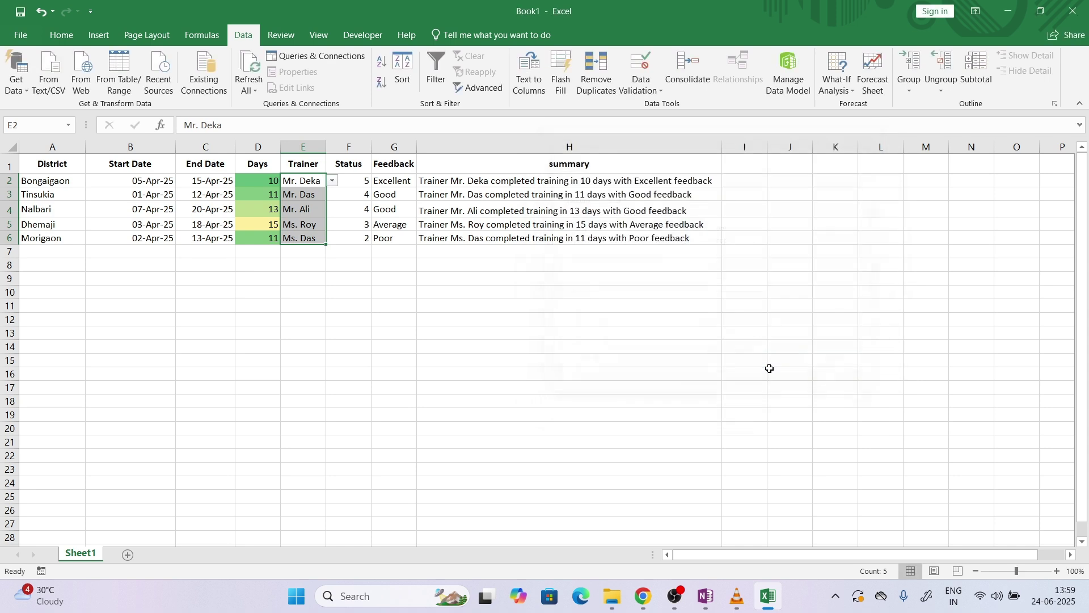
{"action": "left_click", "coordinate": [378, 331]}
{"action": "left_click", "coordinate": [306, 181]}
{"action": "left_click", "coordinate": [332, 181]}
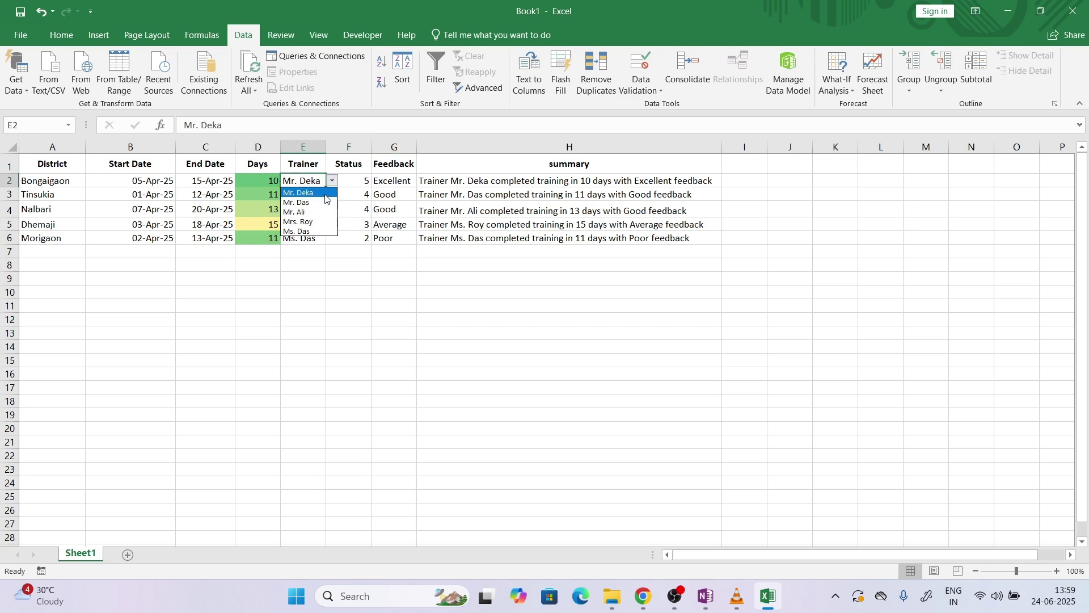
{"action": "left_click", "coordinate": [325, 202]}
{"action": "left_click", "coordinate": [332, 180]}
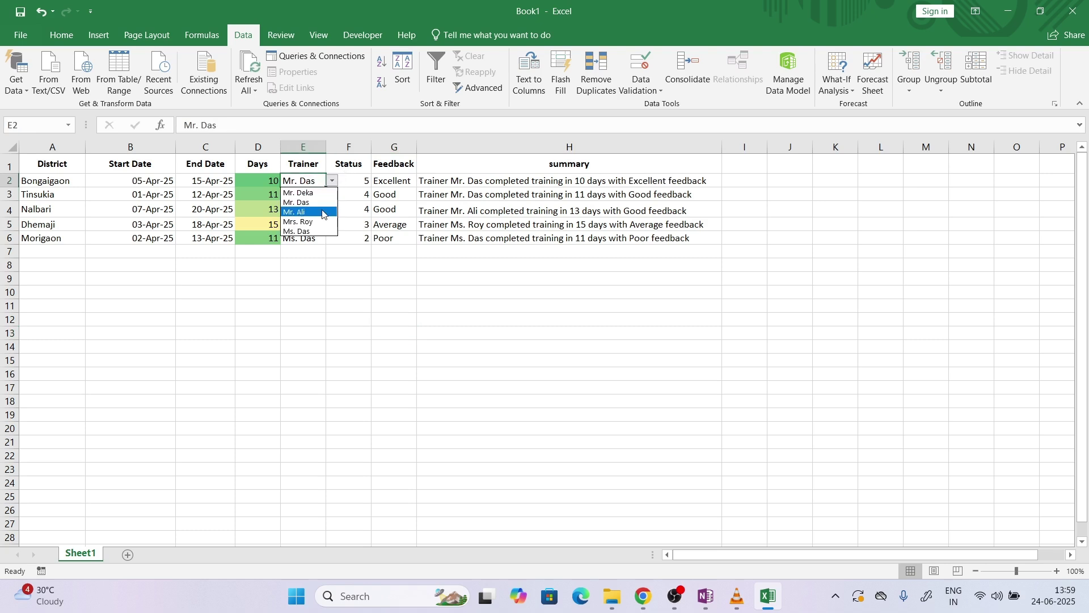
{"action": "left_click", "coordinate": [323, 212]}
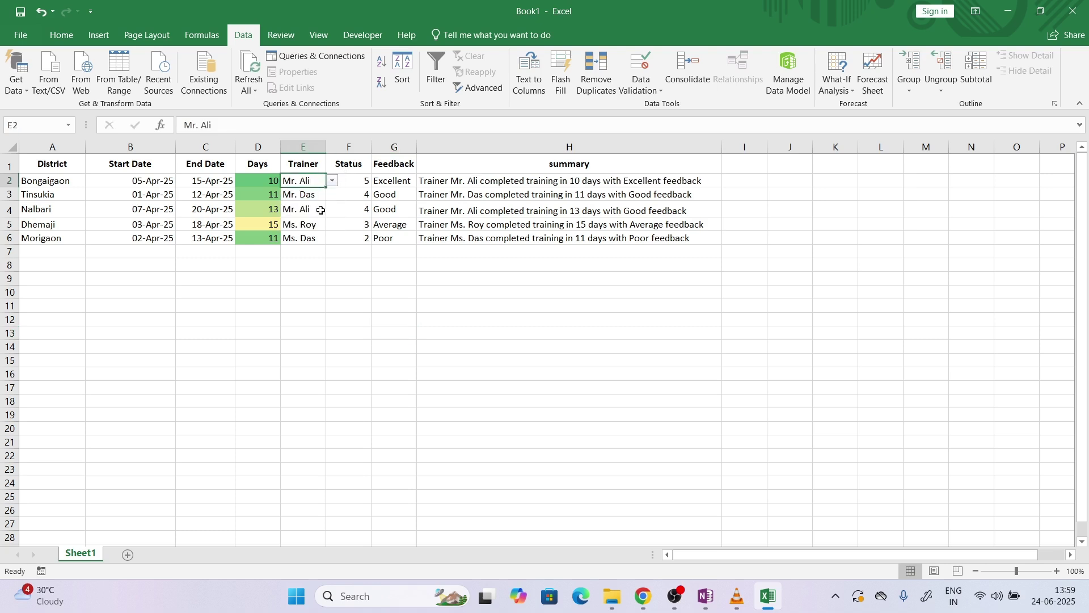
{"action": "left_click", "coordinate": [339, 179]}
{"action": "left_click", "coordinate": [316, 193]}
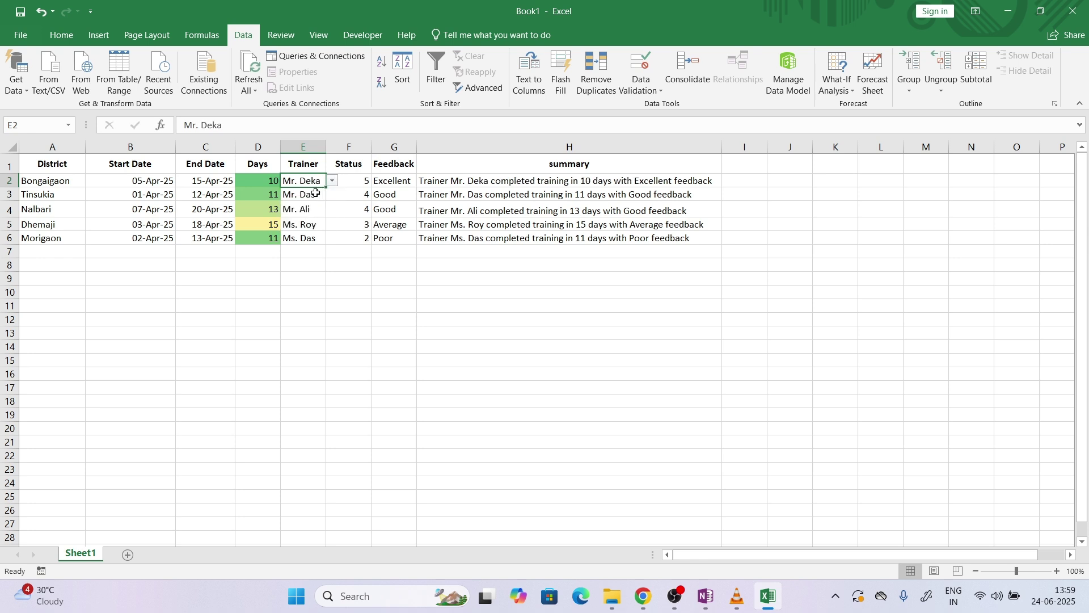
Check the dropdowns in E3:E6, then copy the trainer names E2:E6
{"action": "left_click", "coordinate": [316, 193]}
{"action": "left_click", "coordinate": [320, 215]}
{"action": "left_click", "coordinate": [316, 226]}
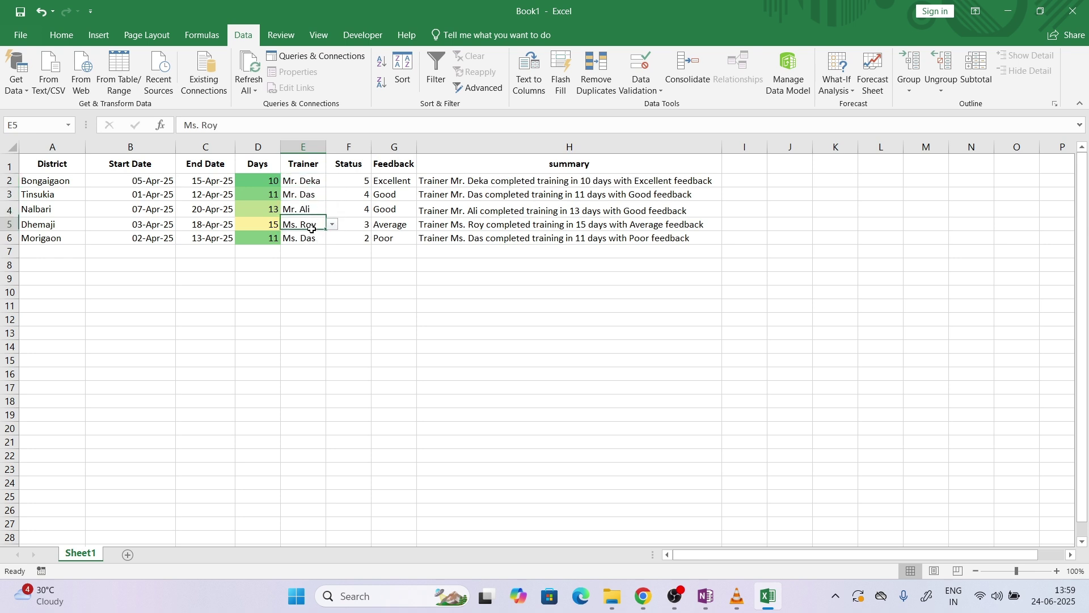
{"action": "left_click", "coordinate": [317, 239]}
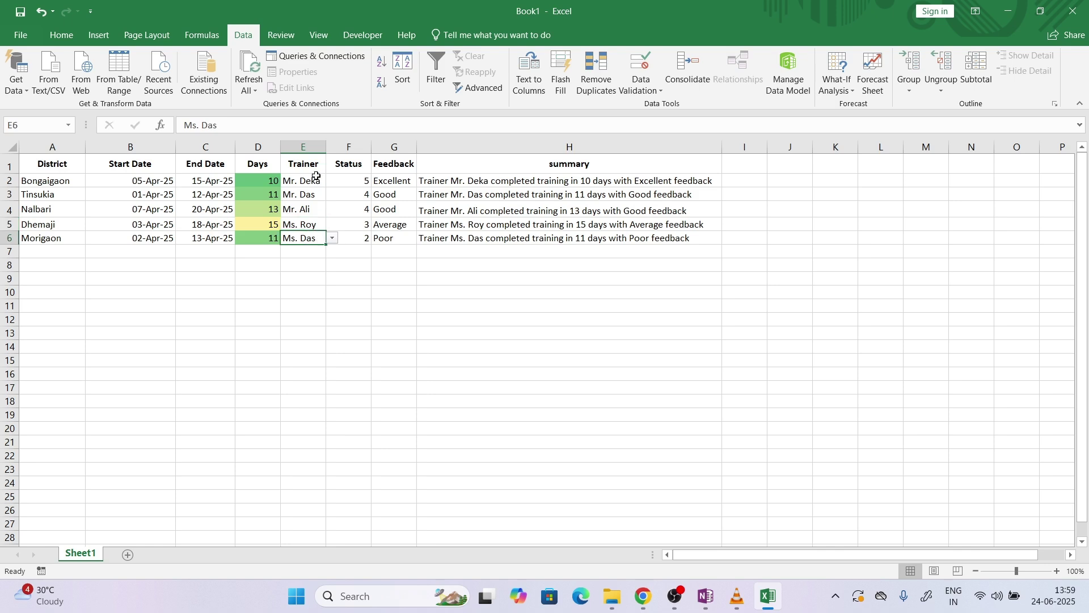
{"action": "left_click_drag", "start_coordinate": [313, 181], "coordinate": [316, 236]}
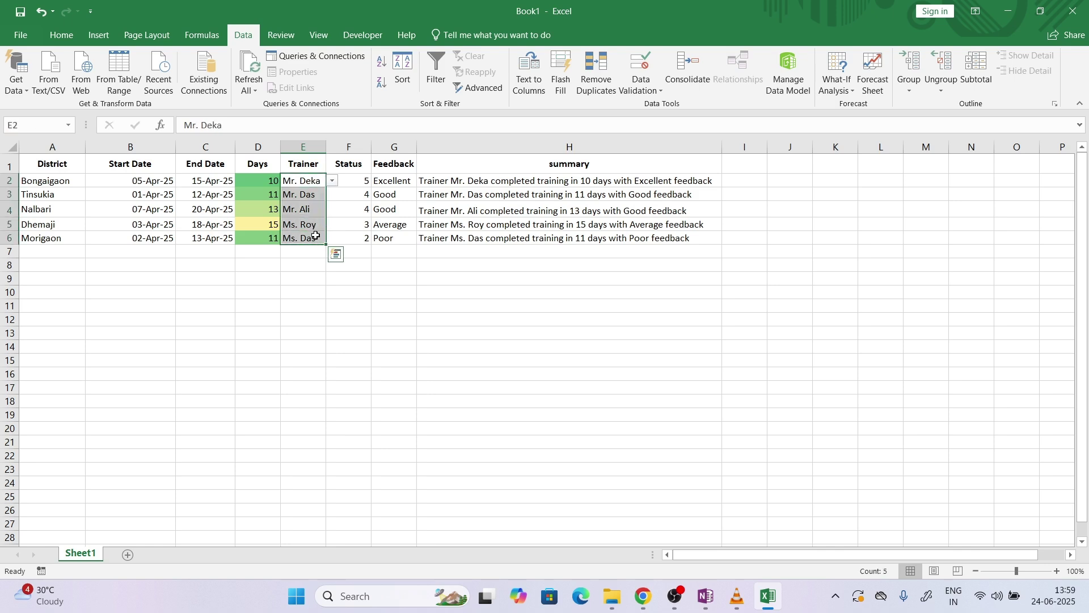
{"action": "key", "text": "ctrl+c"}
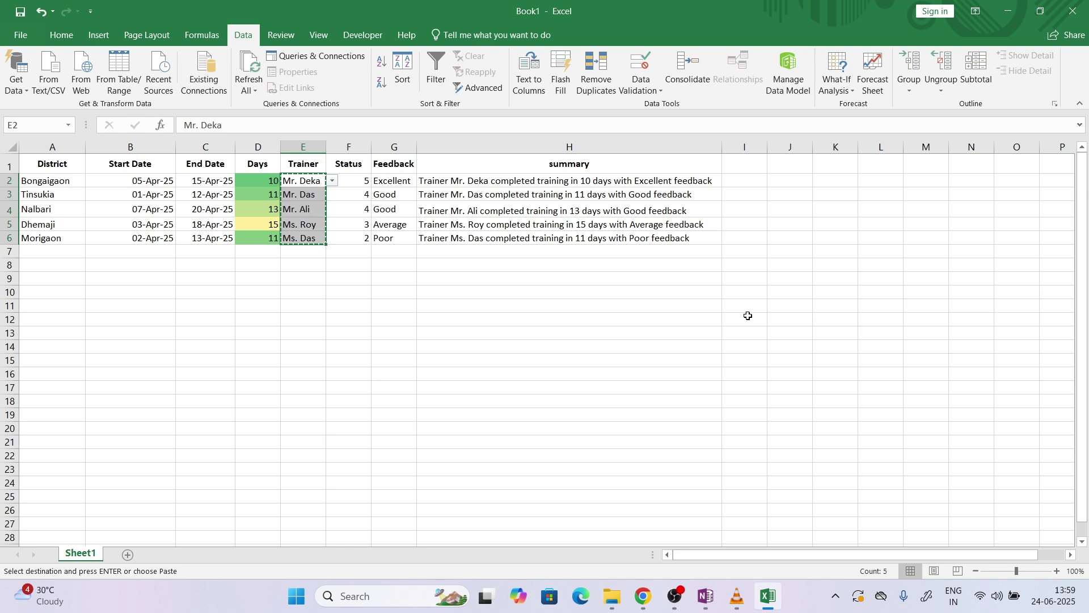
{"action": "left_click", "coordinate": [746, 318]}
{"action": "key", "text": "ctrl+v"}
{"action": "left_click", "coordinate": [688, 341]}
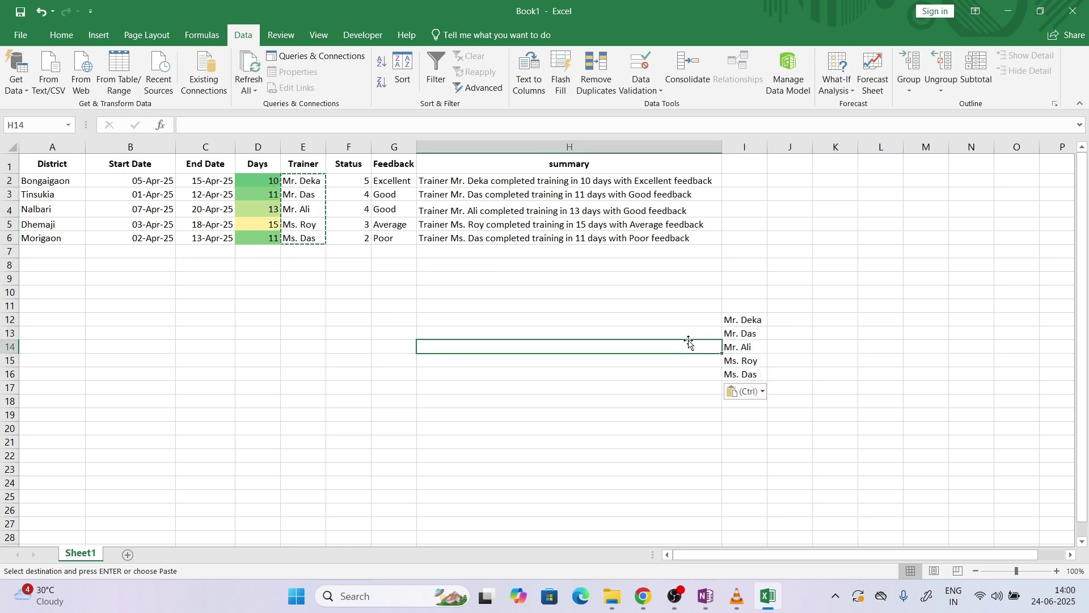
{"action": "left_click_drag", "start_coordinate": [747, 321], "coordinate": [752, 360]}
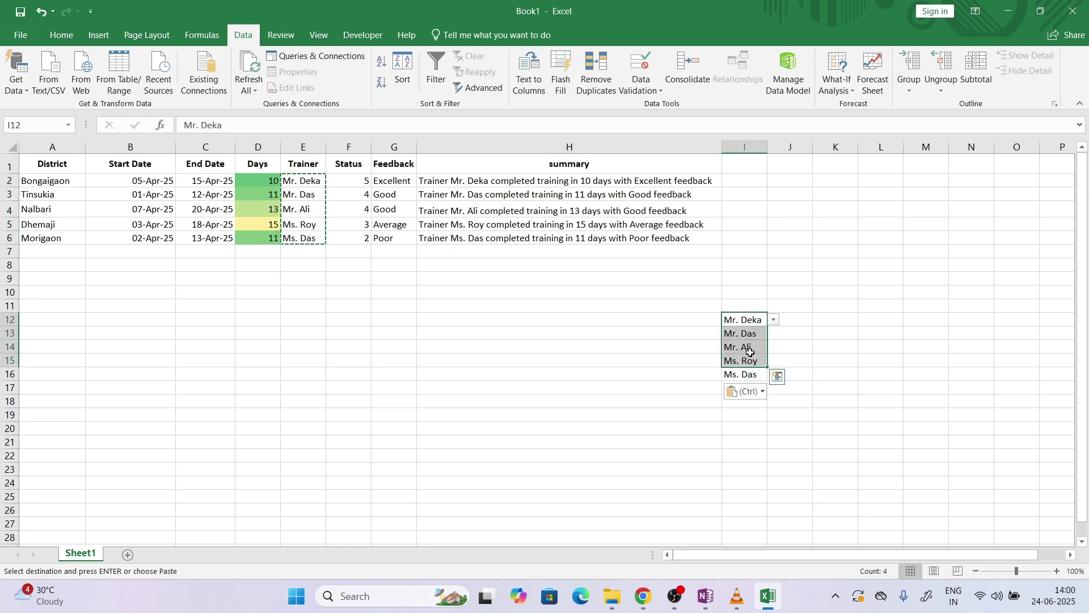
{"action": "left_click_drag", "start_coordinate": [748, 185], "coordinate": [752, 241]}
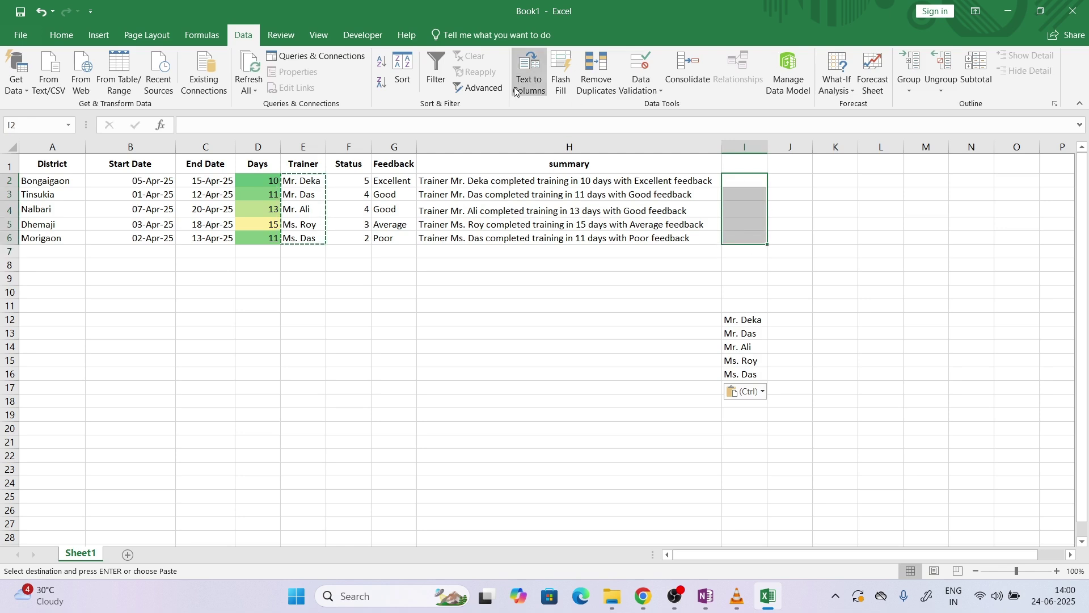
{"action": "left_click", "coordinate": [642, 90]}
{"action": "left_click", "coordinate": [669, 108]}
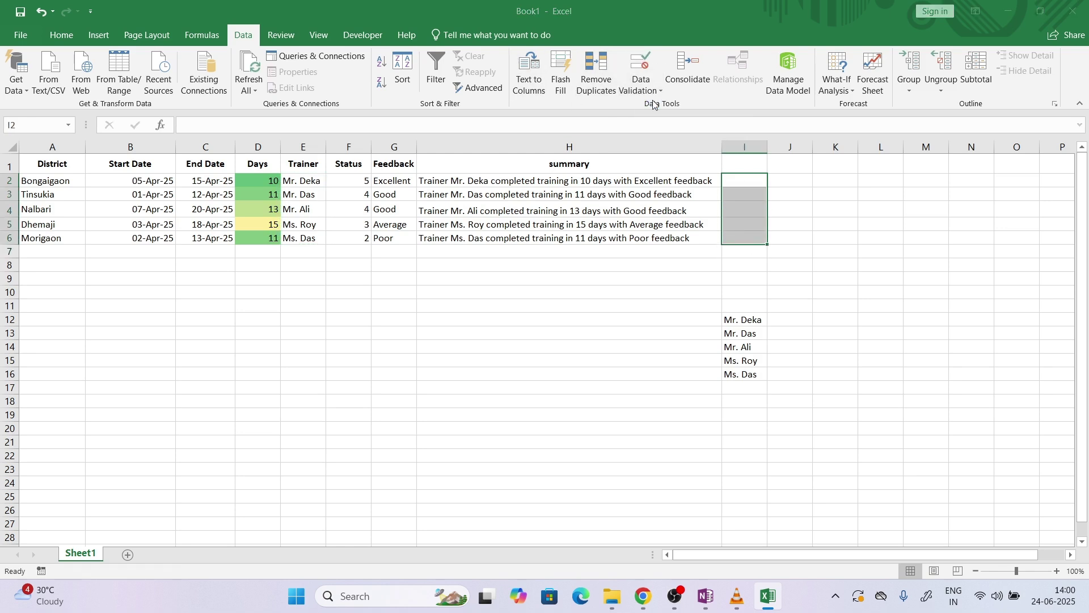
{"action": "left_click", "coordinate": [647, 229]}
{"action": "left_click", "coordinate": [623, 270]}
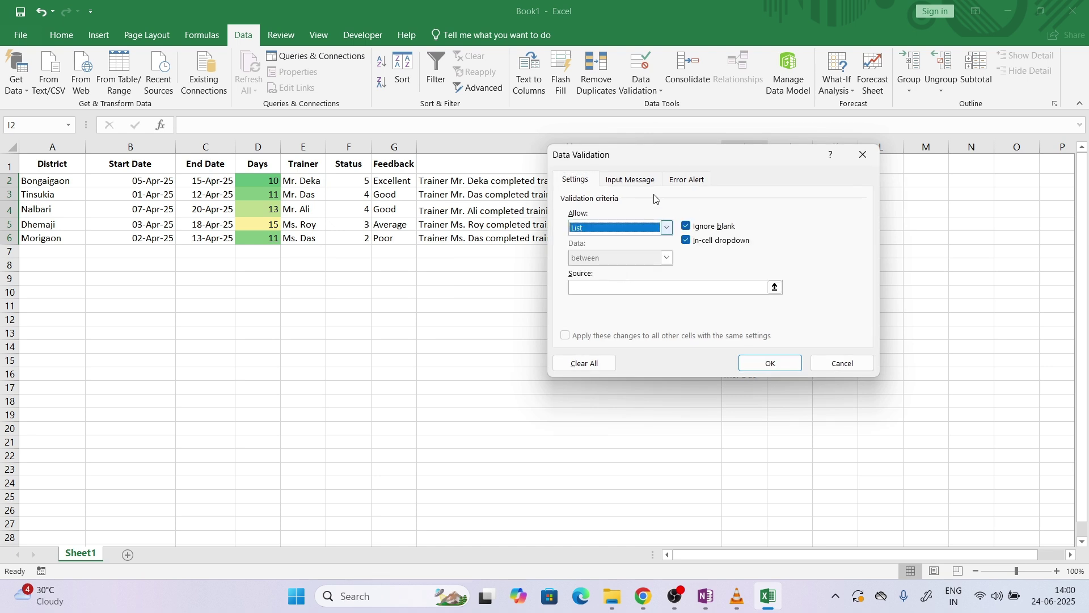
{"action": "left_click_drag", "start_coordinate": [676, 155], "coordinate": [338, 172]}
{"action": "left_click", "coordinate": [297, 306]}
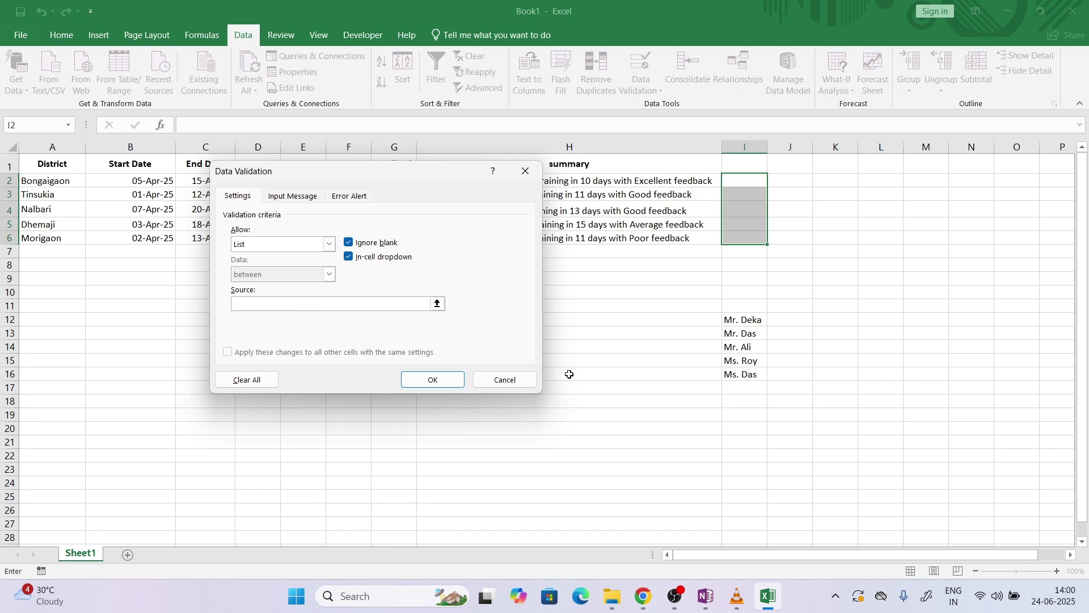
{"action": "left_click_drag", "start_coordinate": [747, 319], "coordinate": [749, 375]}
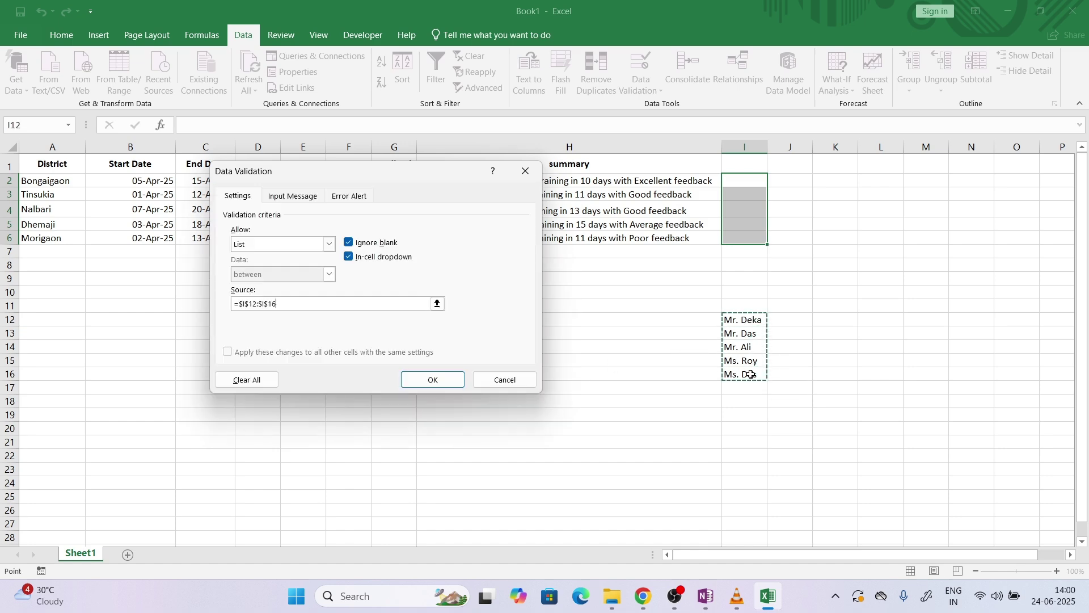
{"action": "left_click", "coordinate": [433, 380]}
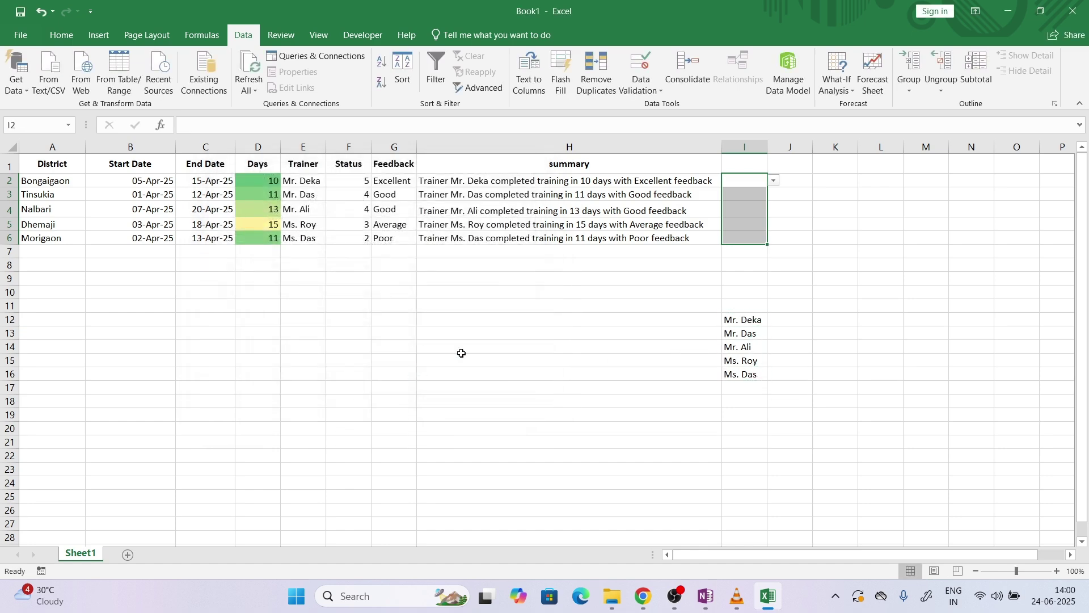
{"action": "left_click", "coordinate": [774, 180]}
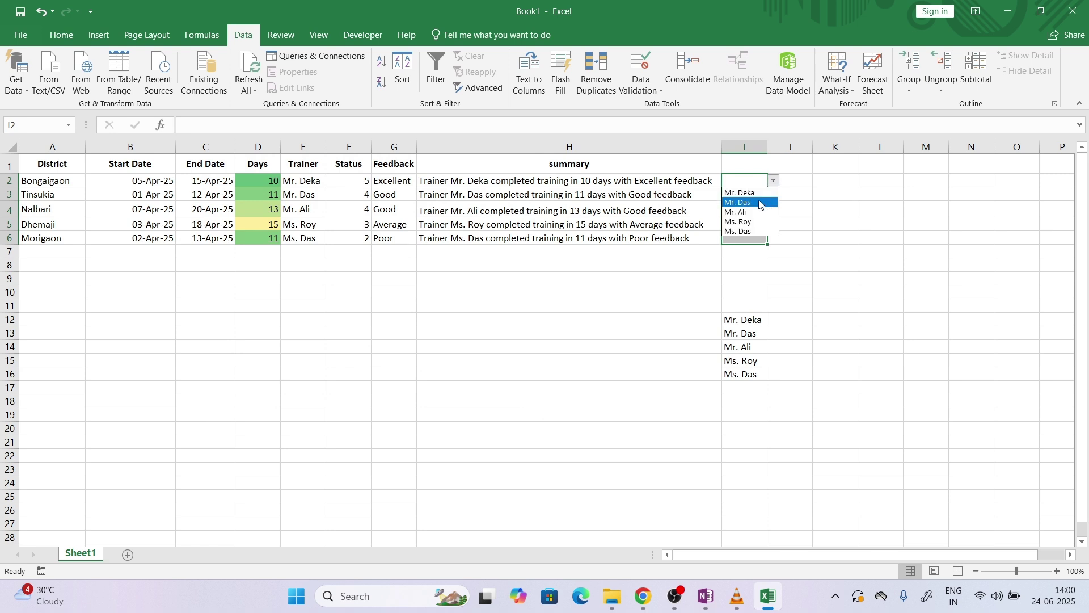
{"action": "left_click", "coordinate": [761, 202]}
{"action": "left_click", "coordinate": [761, 196]}
{"action": "left_click", "coordinate": [775, 196]}
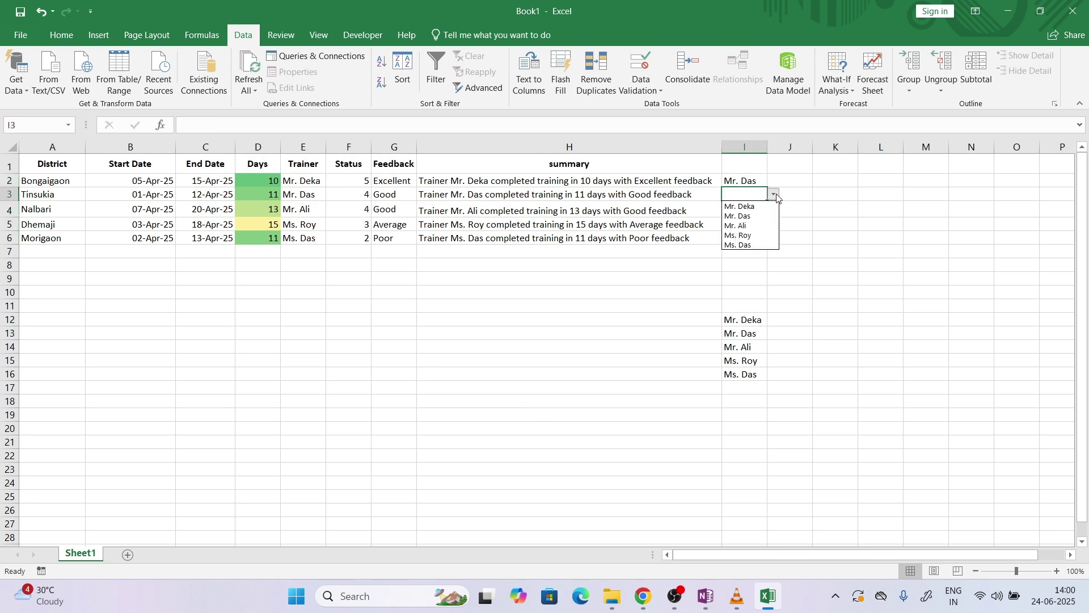
{"action": "left_click", "coordinate": [761, 217]}
{"action": "left_click", "coordinate": [767, 211]}
{"action": "left_click", "coordinate": [774, 211]}
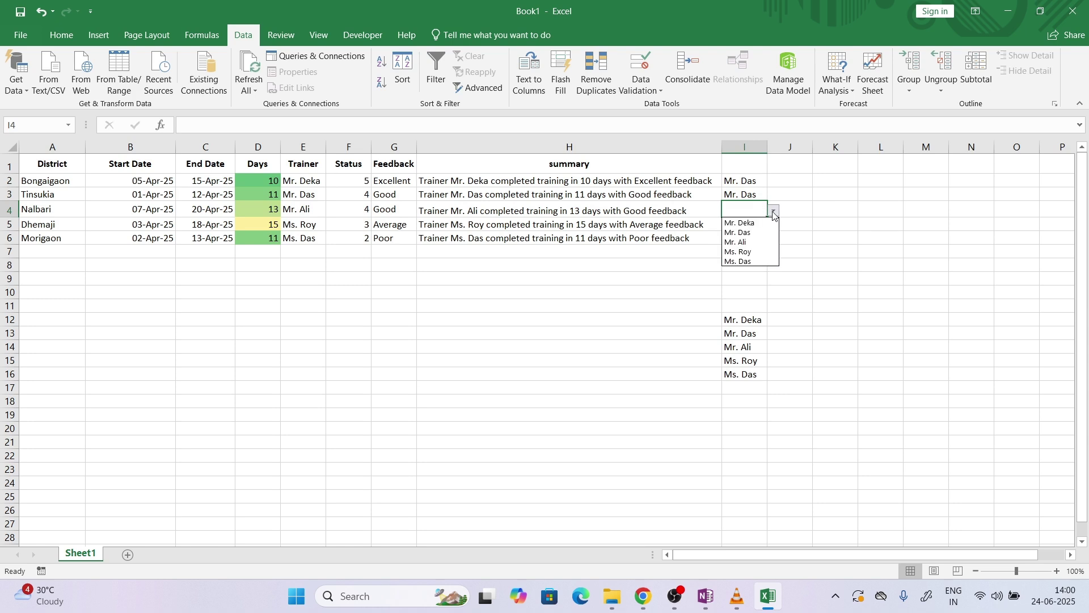
{"action": "left_click", "coordinate": [753, 247]}
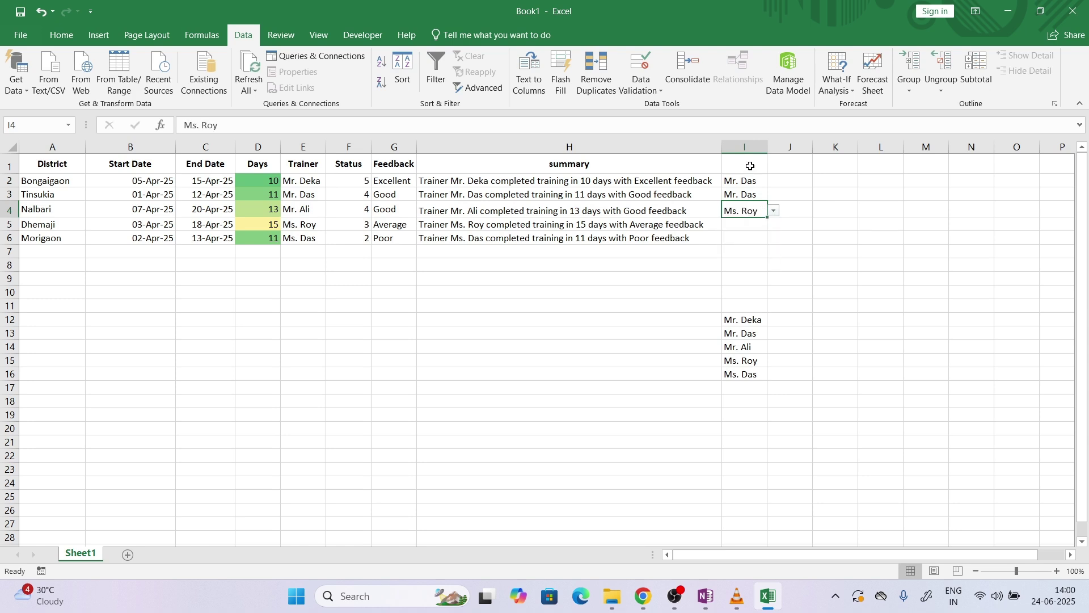
{"action": "left_click", "coordinate": [745, 146]}
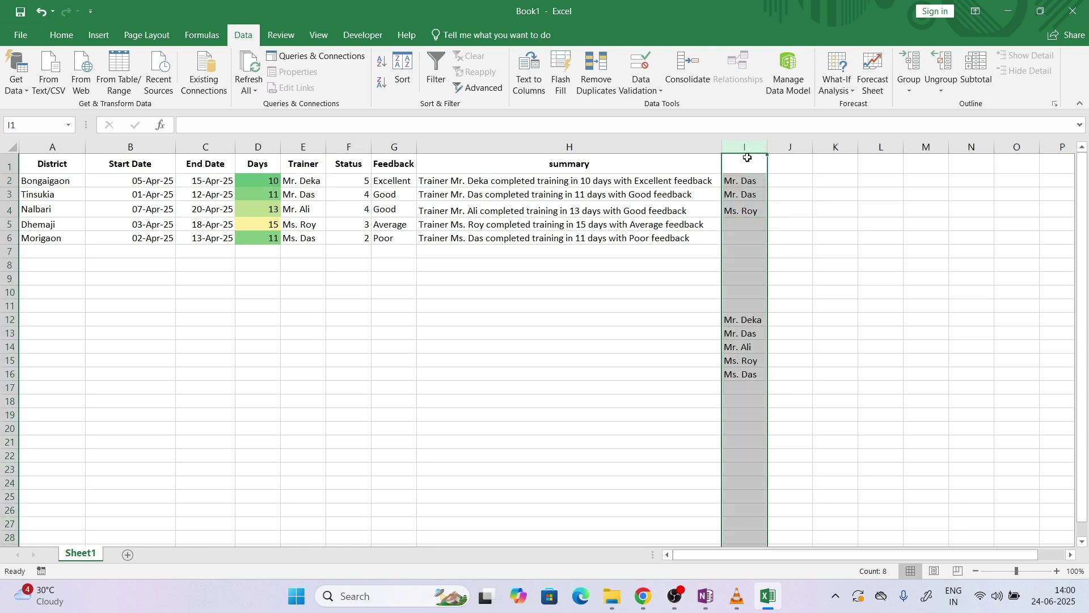
{"action": "right_click", "coordinate": [747, 148]}
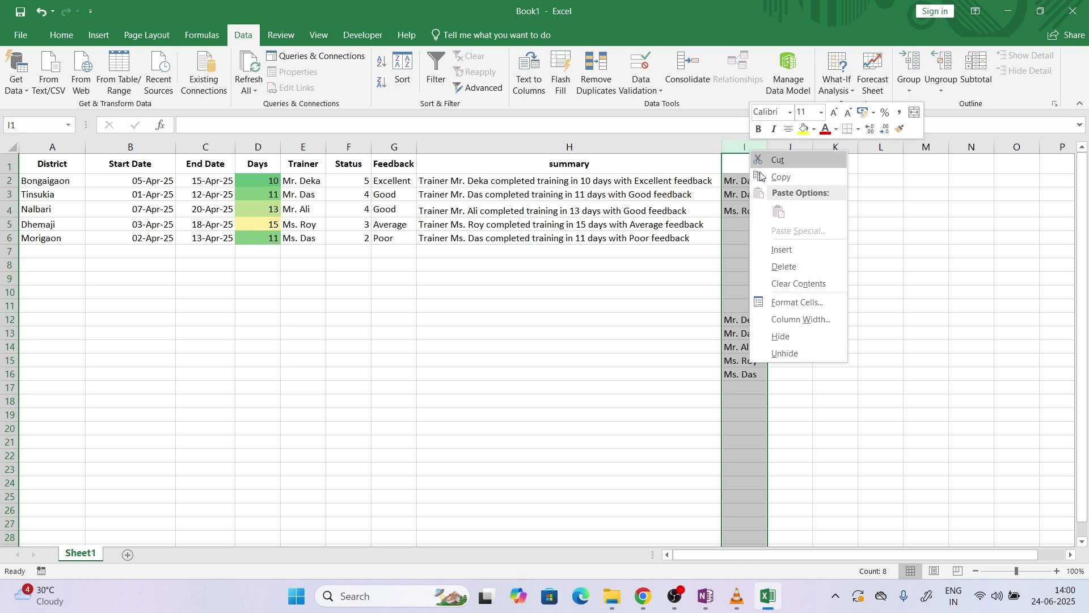
{"action": "left_click", "coordinate": [794, 266]}
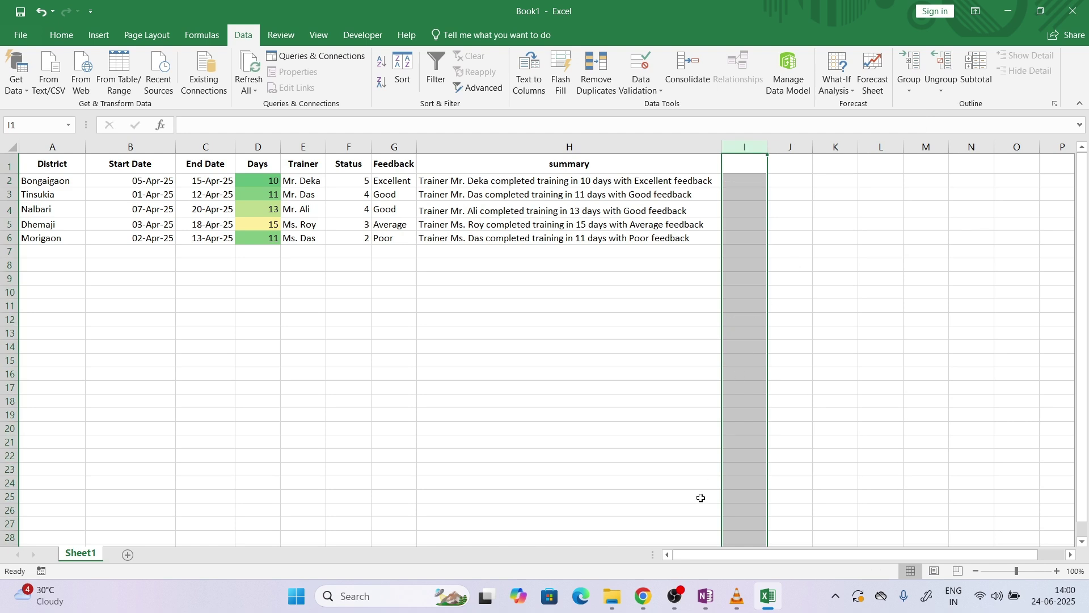
{"action": "left_click", "coordinate": [643, 596]}
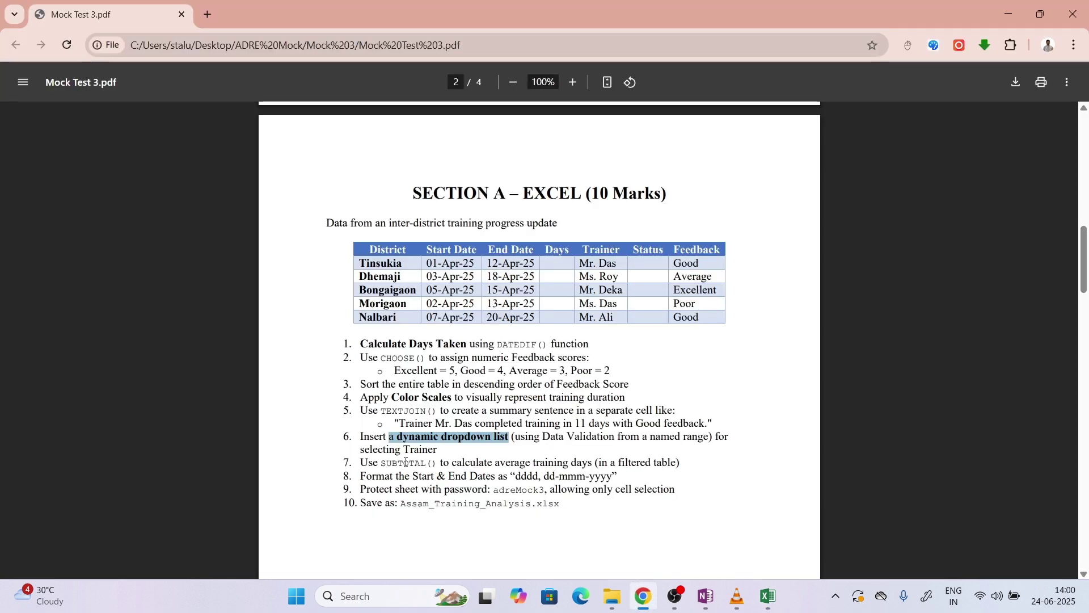
{"action": "left_click_drag", "start_coordinate": [381, 462], "coordinate": [432, 461]}
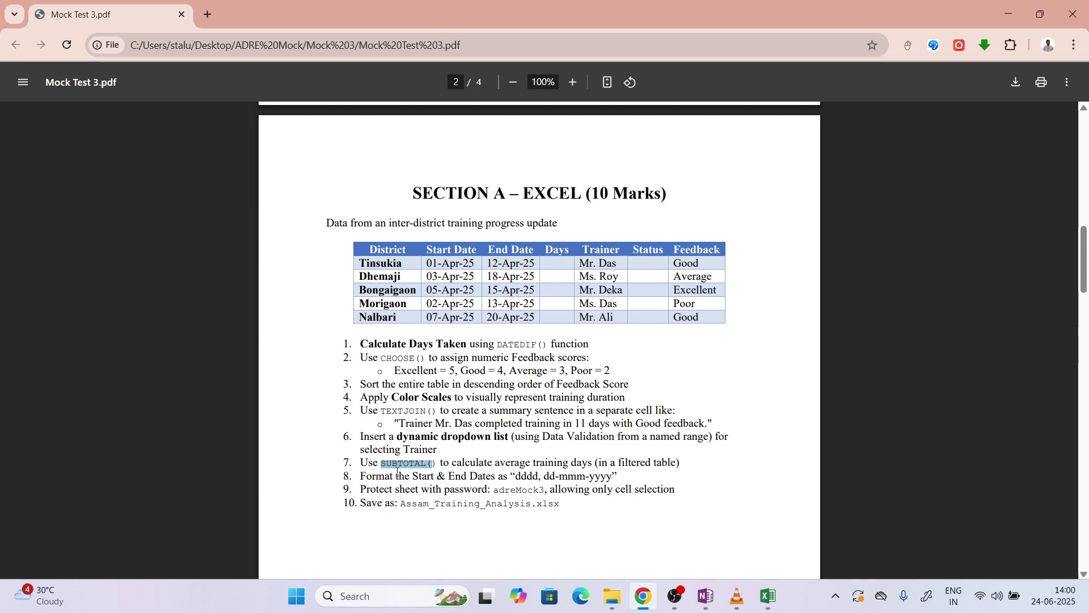
{"action": "left_click", "coordinate": [768, 595]}
{"action": "left_click", "coordinate": [556, 323]}
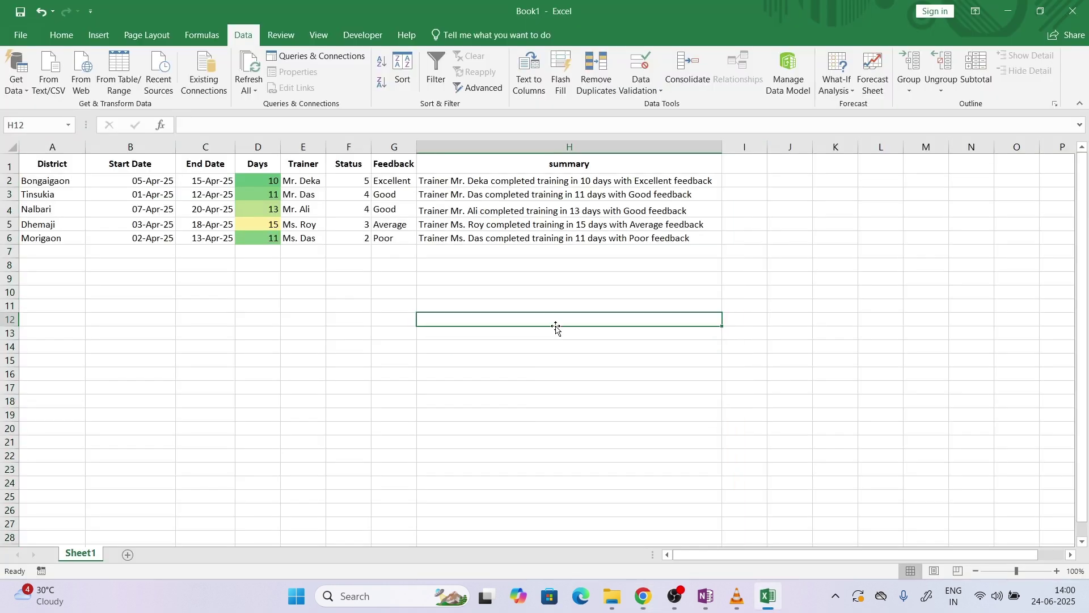
Add filter arrows to the table headers
{"action": "left_click", "coordinate": [642, 165]}
{"action": "left_click", "coordinate": [278, 168]}
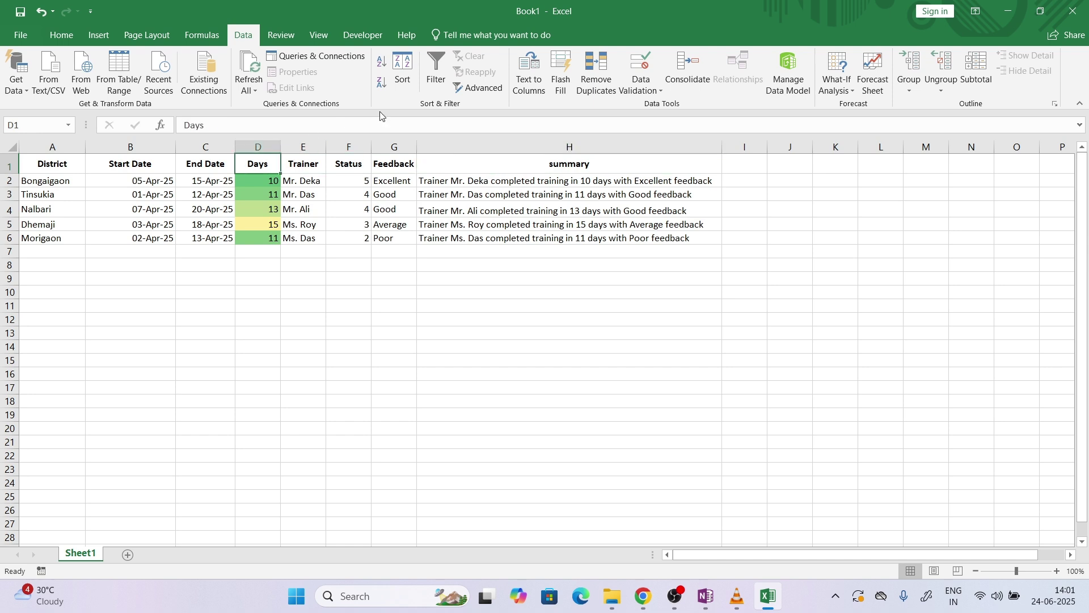
{"action": "left_click", "coordinate": [435, 74]}
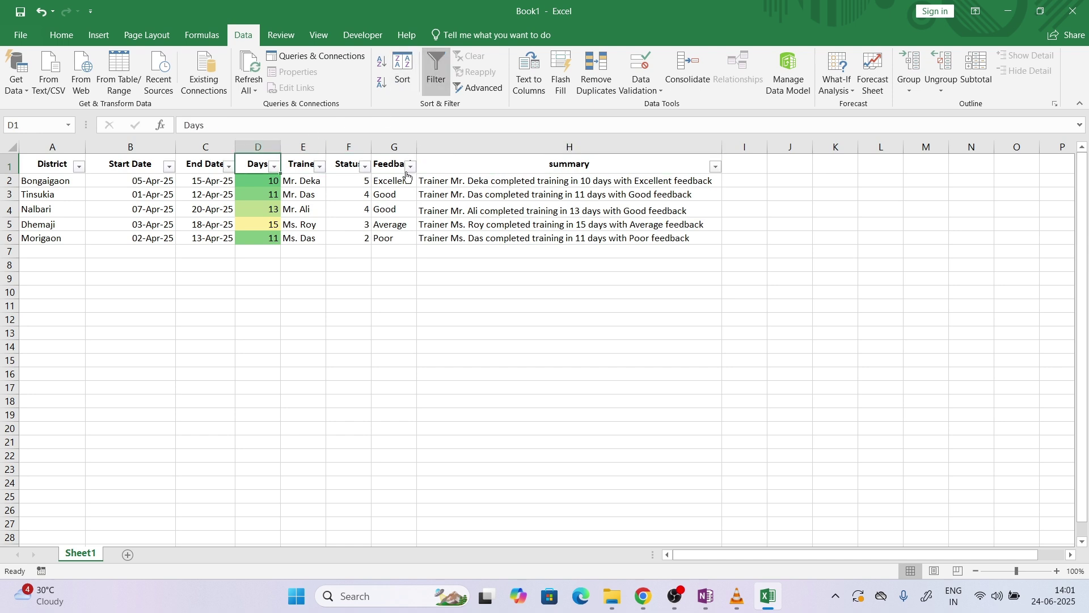
Label C11 'Average training Days' and autofit column C
{"action": "left_click", "coordinate": [259, 305]}
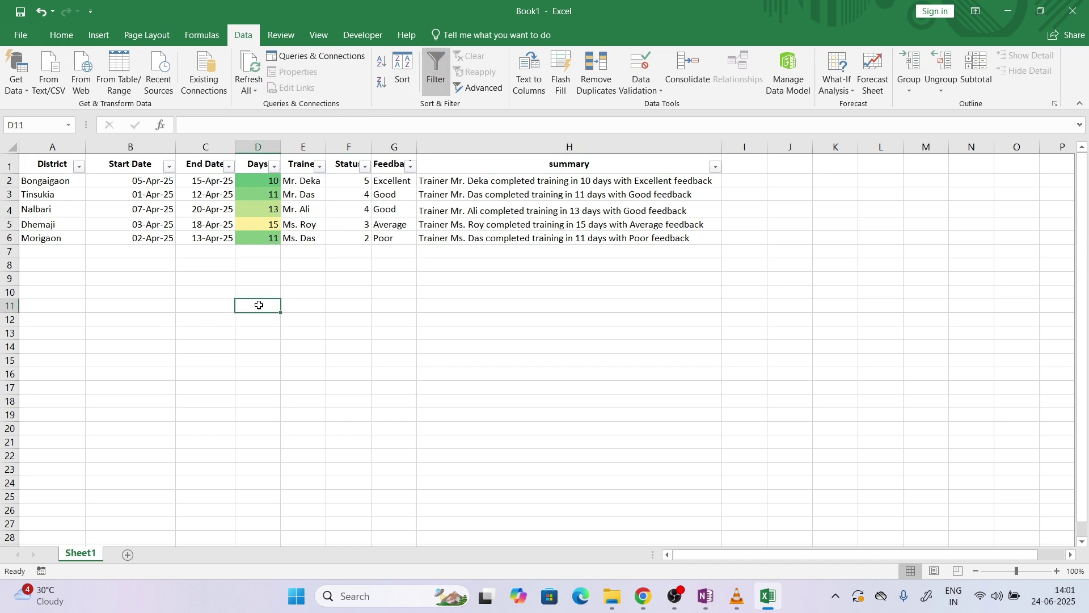
{"action": "double_click", "coordinate": [229, 307]}
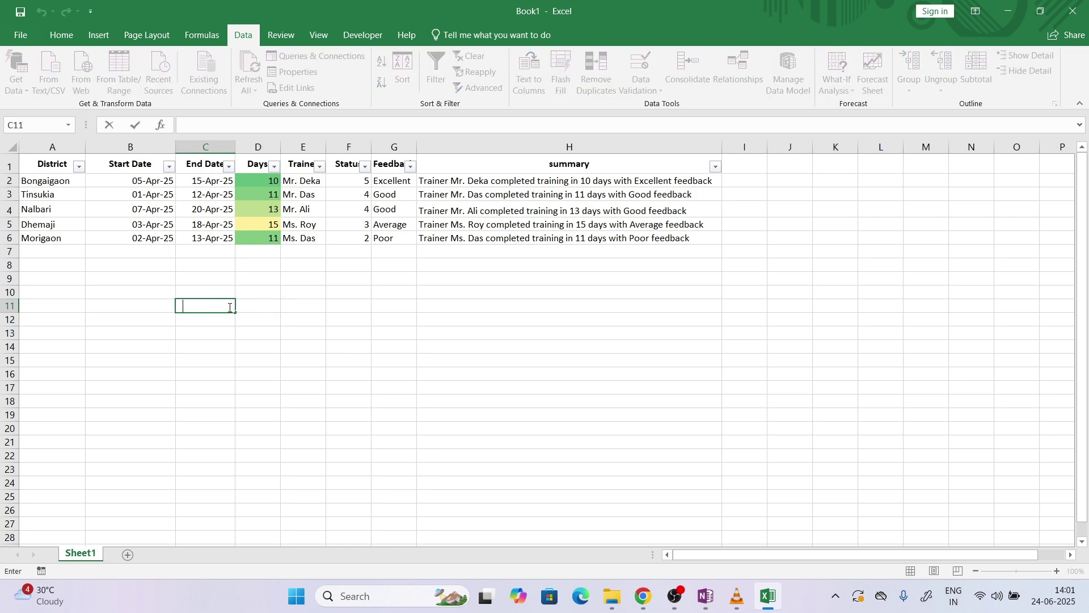
{"action": "type", "text": "=E"}
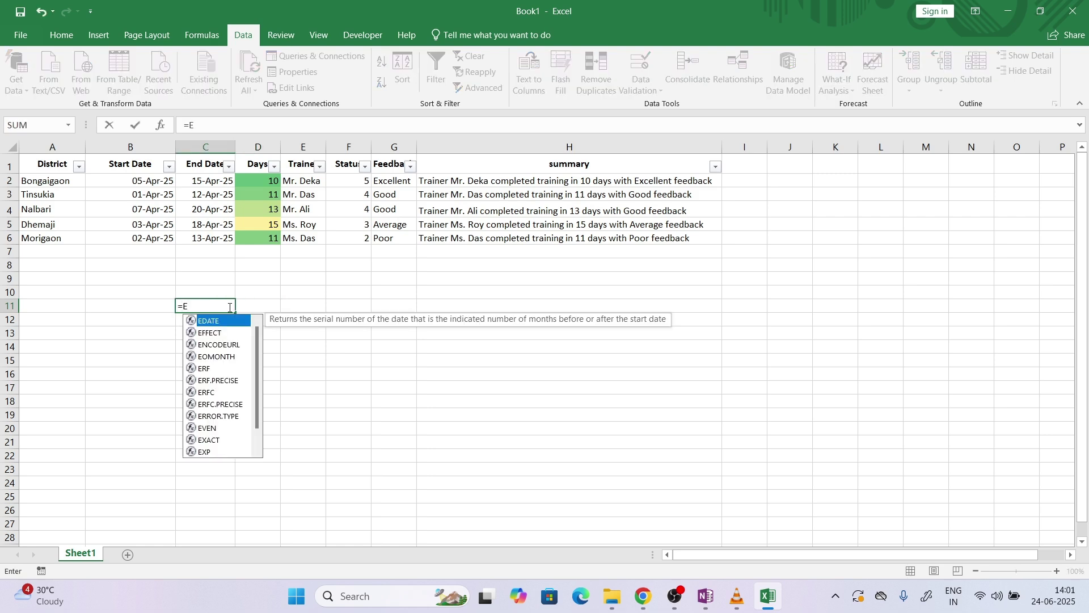
{"action": "key", "text": "Escape"}
{"action": "type", "text": "Average"}
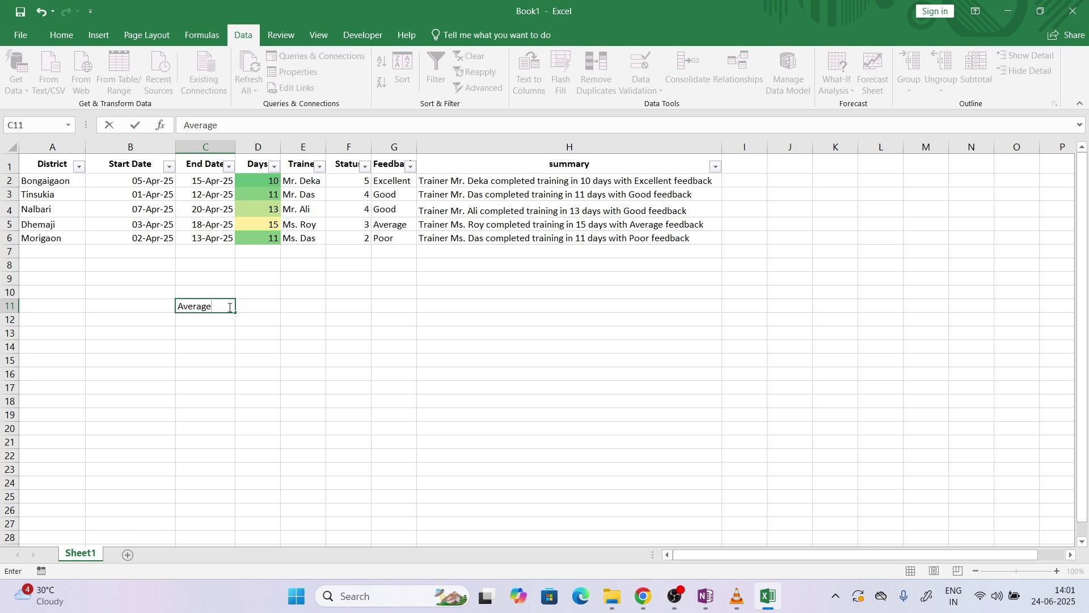
{"action": "type", "text": " training Days"}
{"action": "key", "text": "Return"}
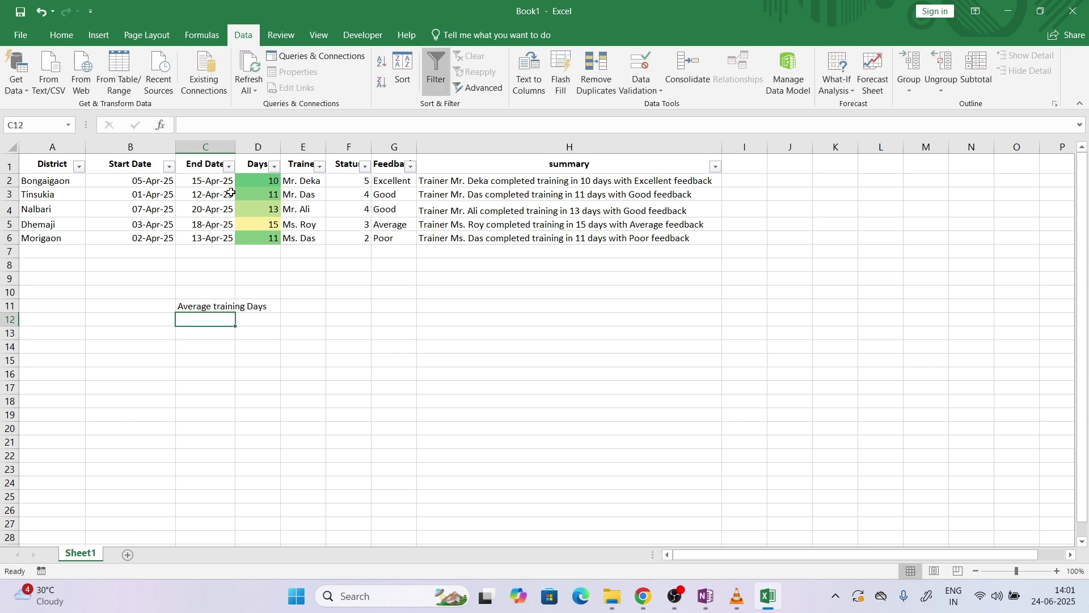
{"action": "double_click", "coordinate": [236, 146]}
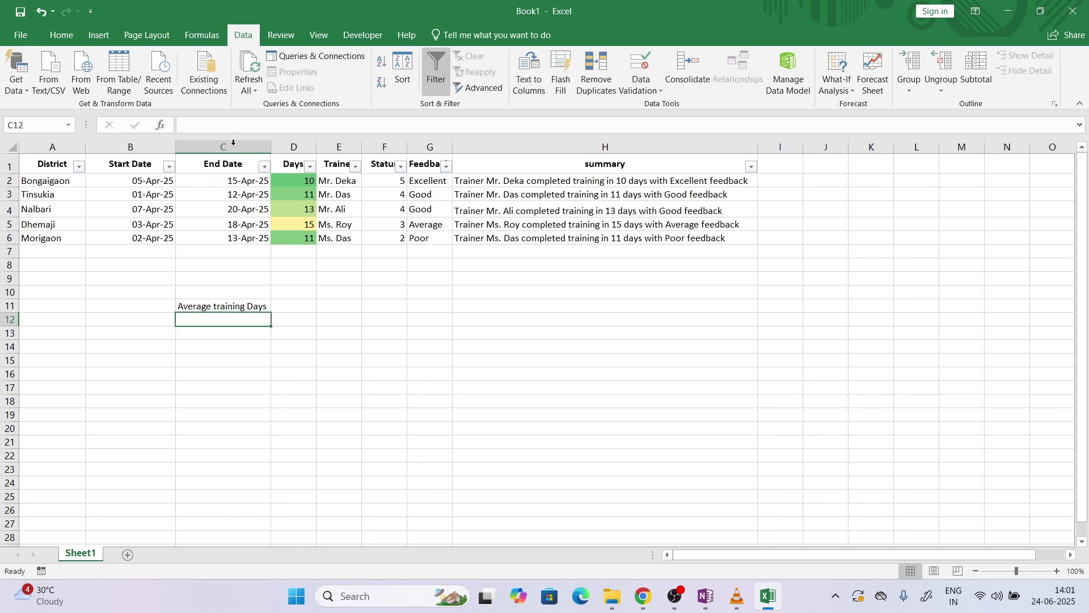
{"action": "left_click", "coordinate": [298, 312]}
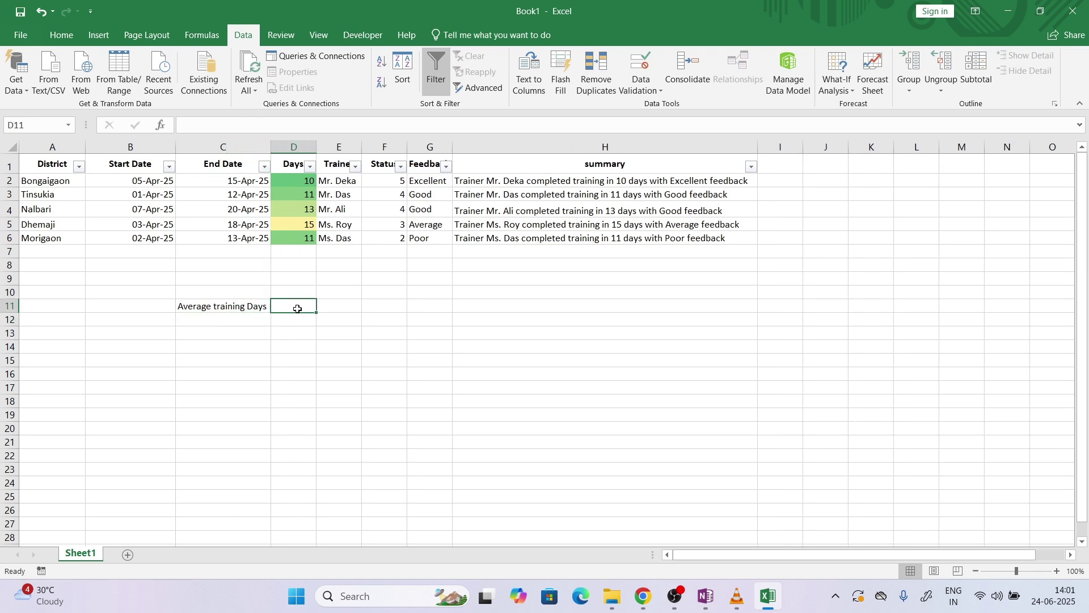
{"action": "double_click", "coordinate": [299, 309]}
Enter =AVERAGE(D2:D6) in D11, giving 12
{"action": "type", "text": "=avera"}
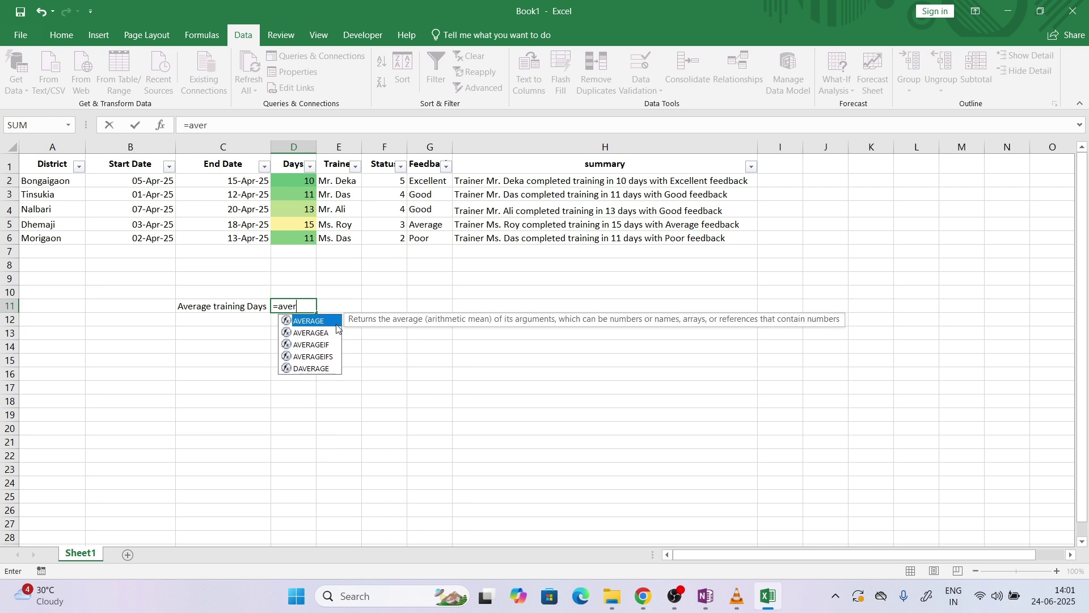
{"action": "key", "text": "Tab"}
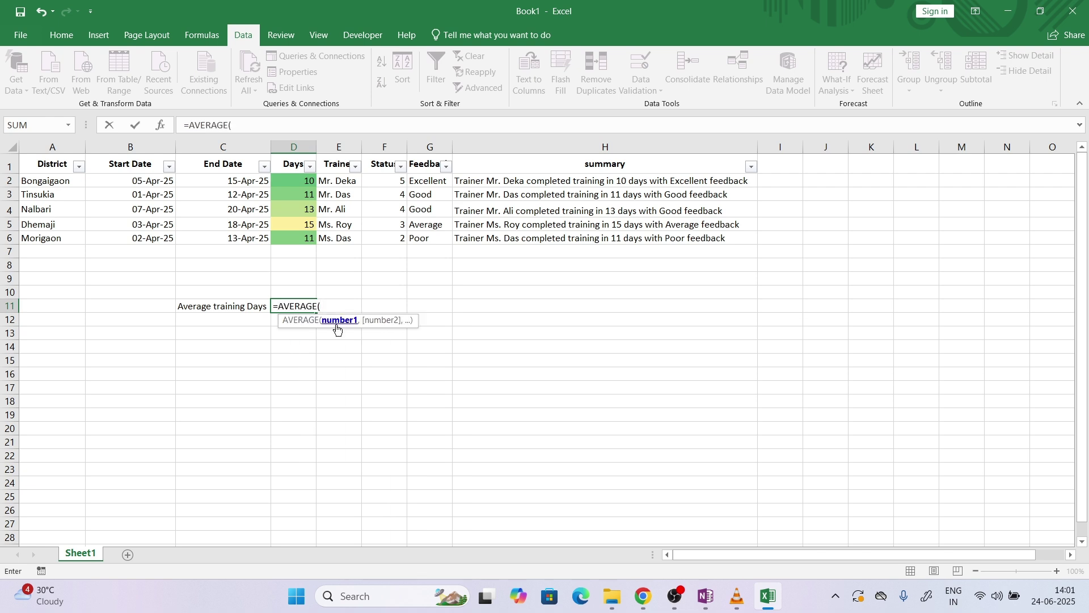
{"action": "left_click_drag", "start_coordinate": [304, 181], "coordinate": [309, 236]}
{"action": "type", "text": ")"}
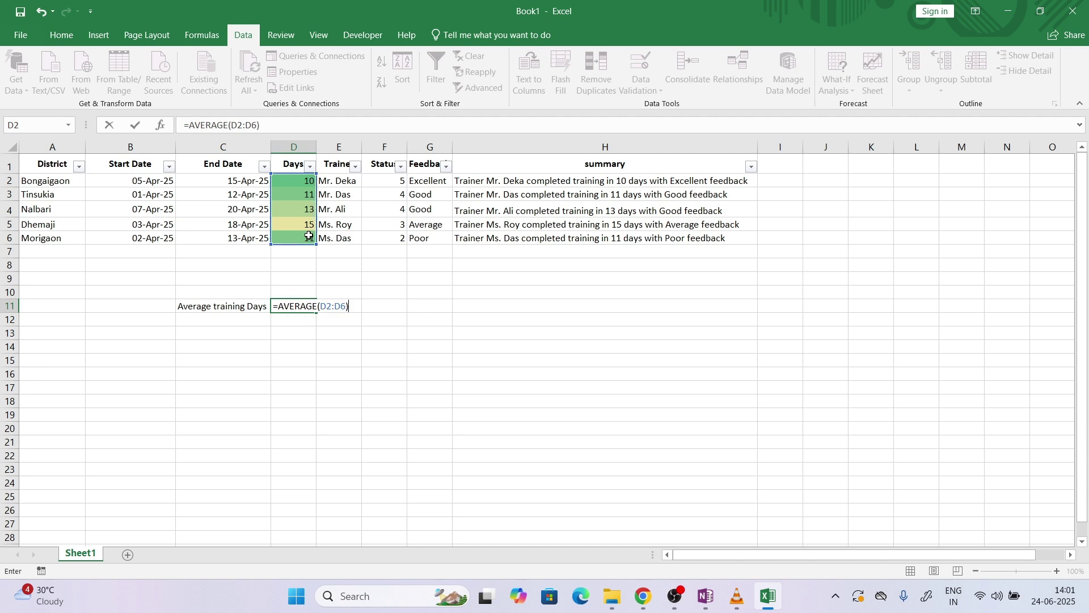
{"action": "key", "text": "Return"}
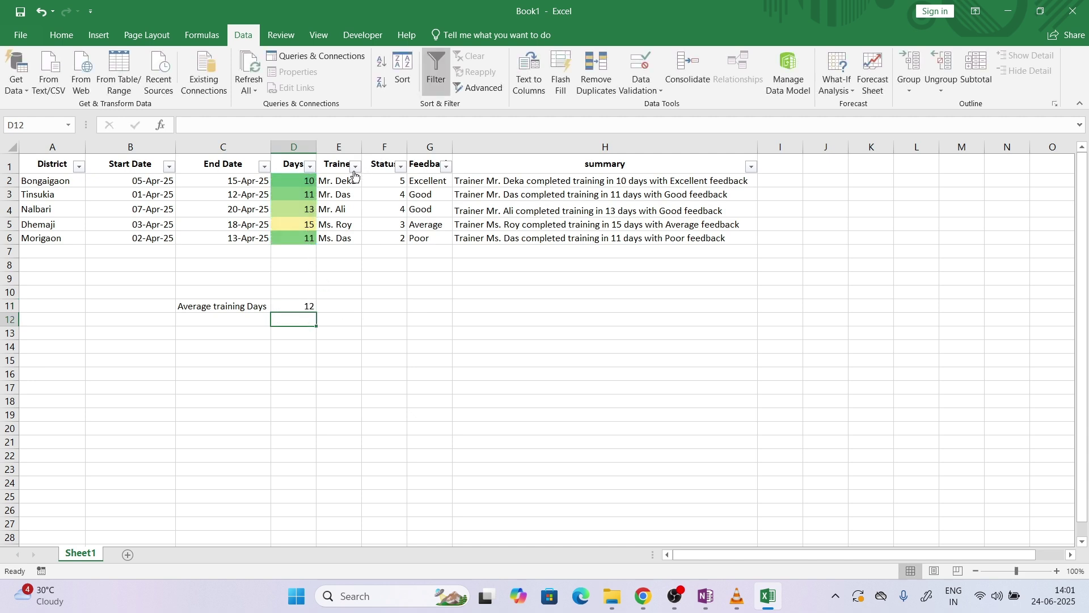
Try the Feedback filter and clear it so all five rows show
{"action": "left_click", "coordinate": [446, 166]}
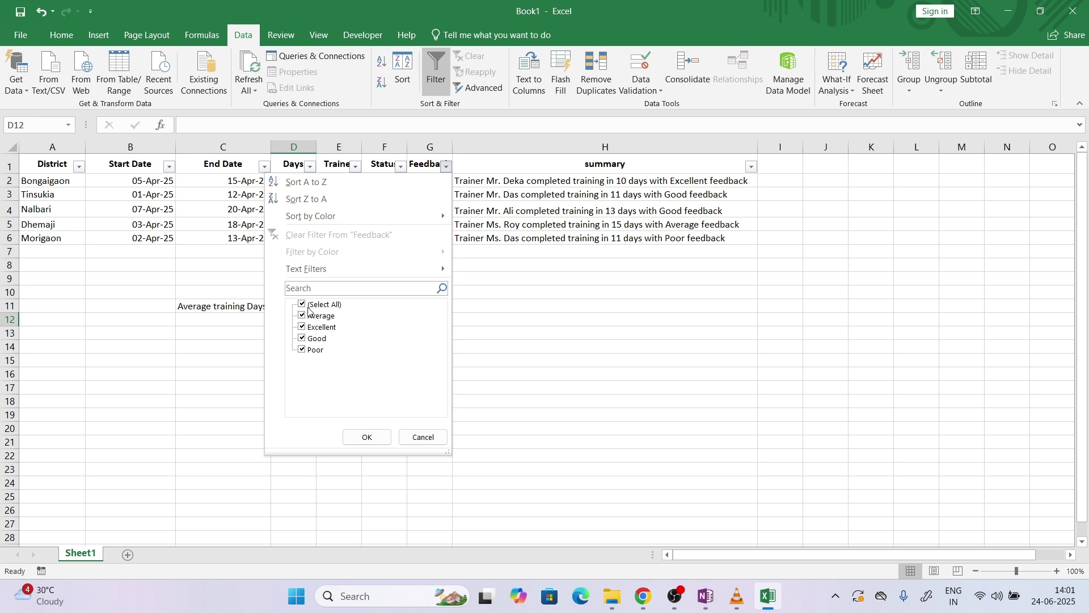
{"action": "left_click", "coordinate": [361, 434]}
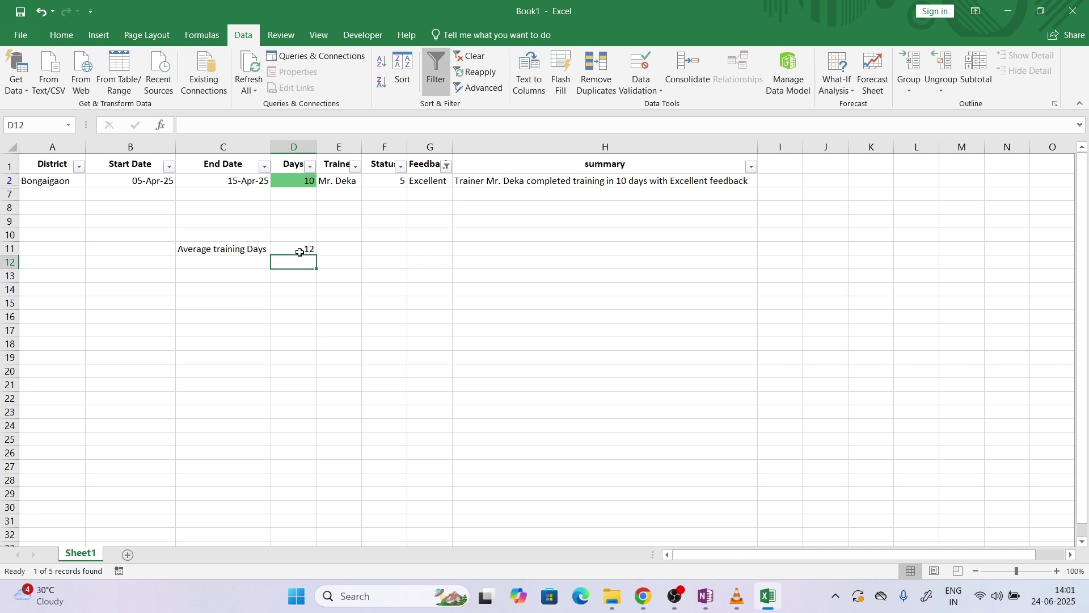
{"action": "left_click", "coordinate": [313, 181]}
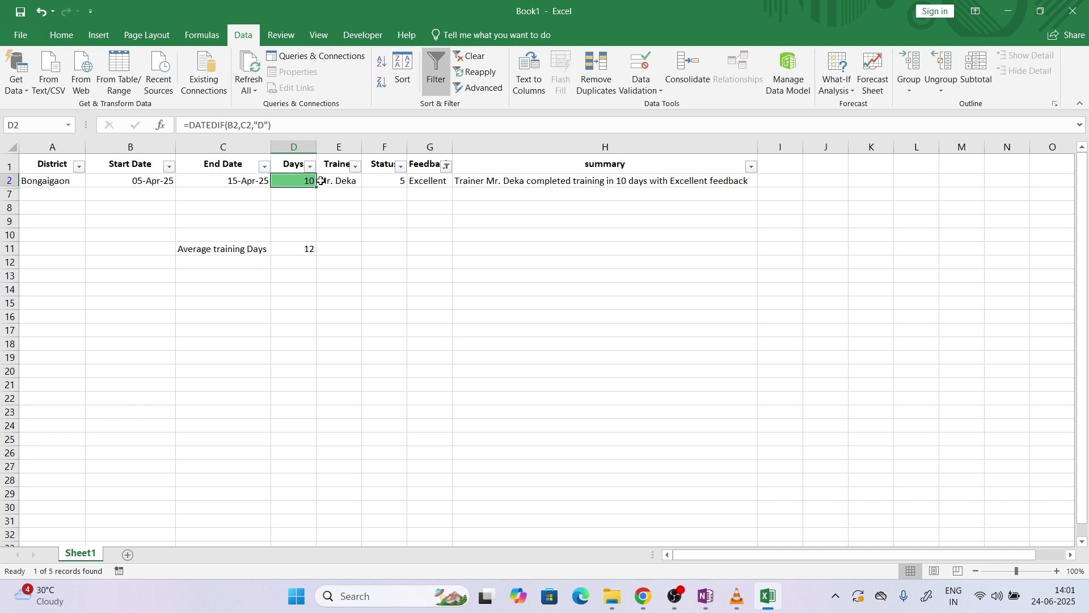
{"action": "left_click", "coordinate": [446, 166]}
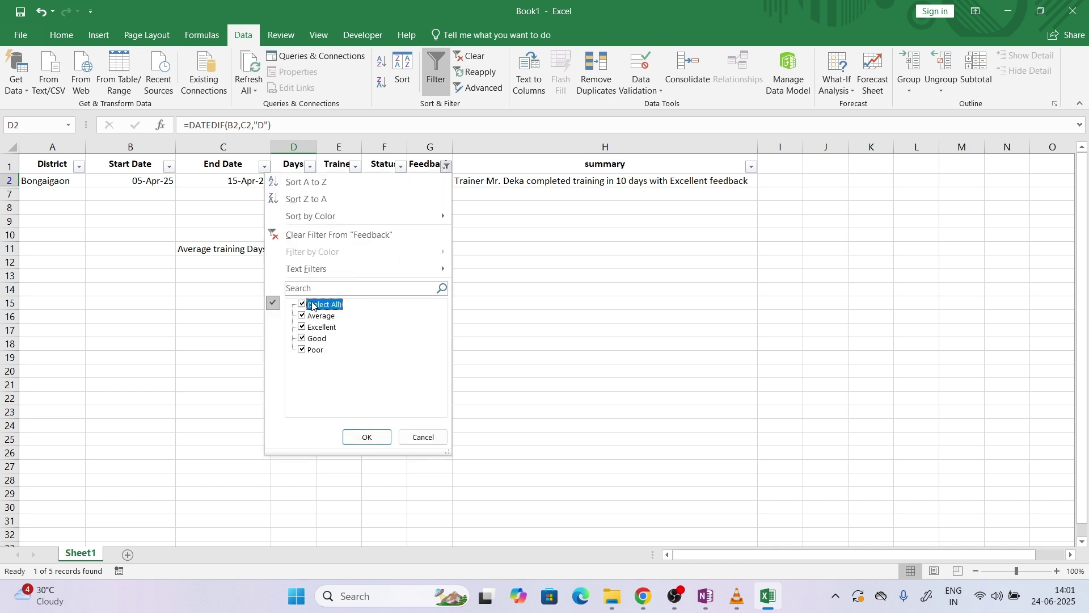
{"action": "left_click", "coordinate": [367, 437]}
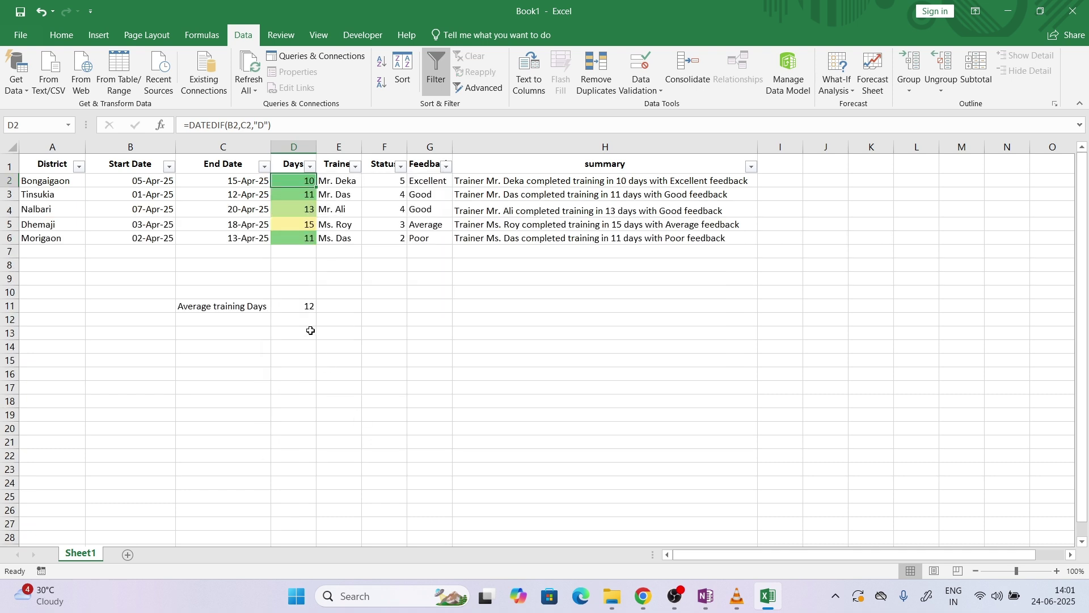
{"action": "left_click", "coordinate": [292, 307]}
{"action": "double_click", "coordinate": [295, 306]}
{"action": "double_click", "coordinate": [294, 305]}
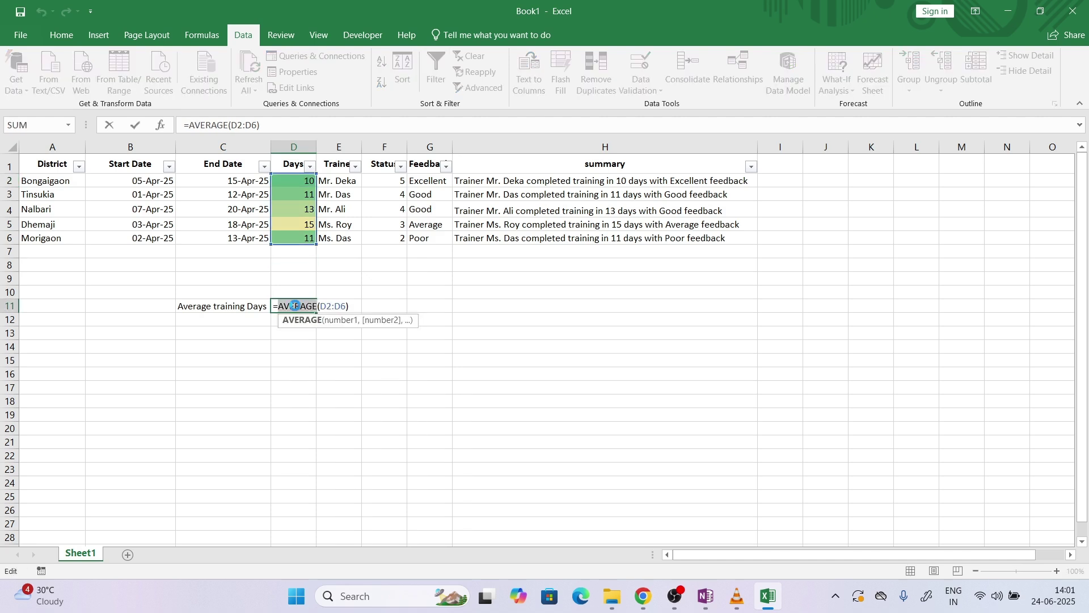
Replace D11's formula with =SUBTOTAL(1,D2:D6) to average only visible rows
{"action": "key", "text": "Escape"}
{"action": "key", "text": "Delete"}
{"action": "type", "text": "=subt"}
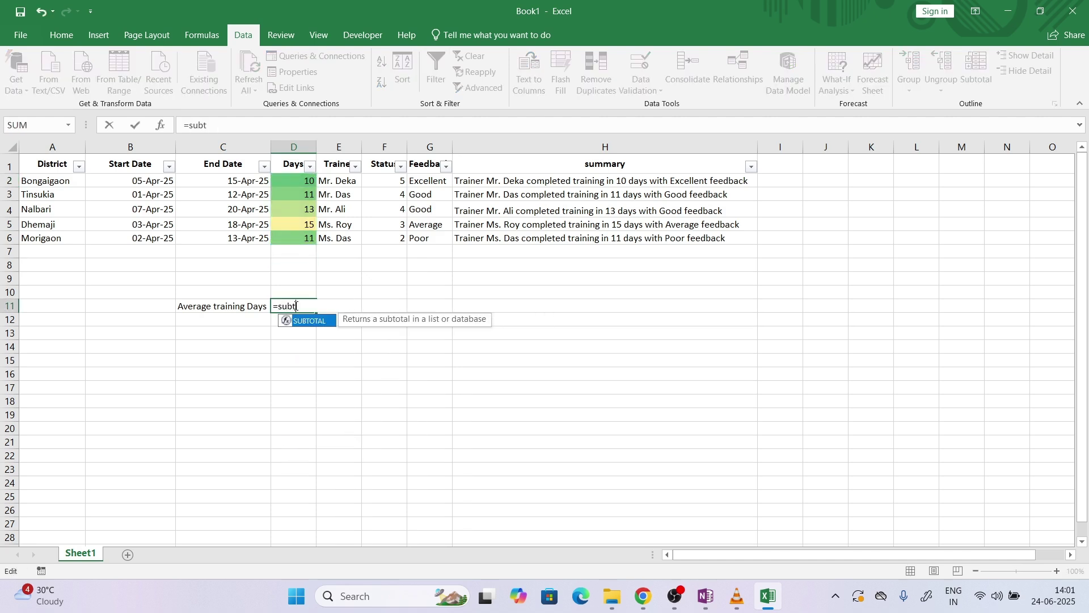
{"action": "key", "text": "Tab"}
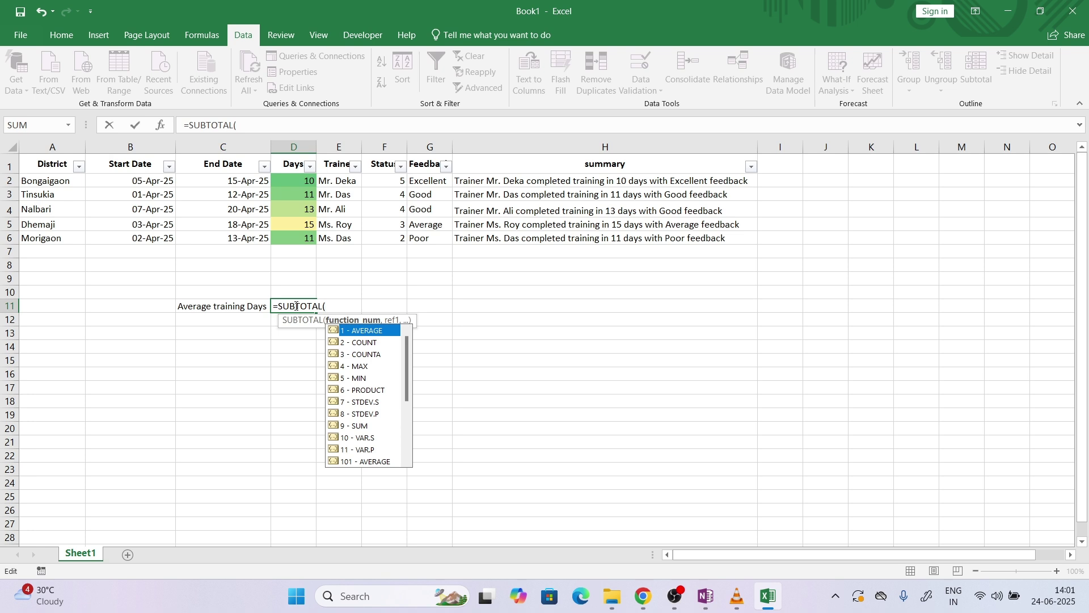
{"action": "type", "text": "1,"}
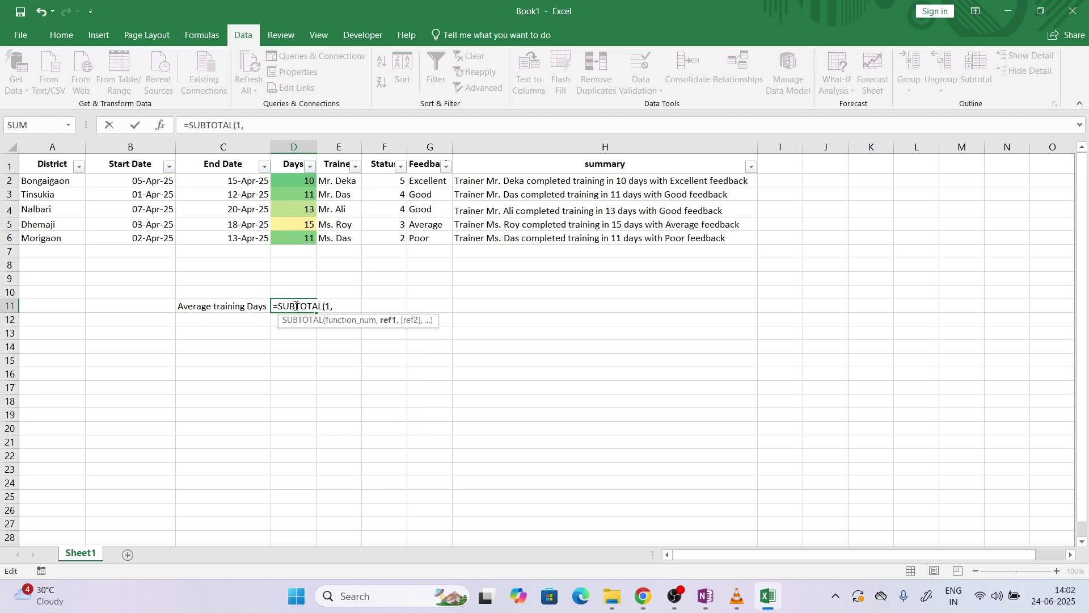
{"action": "left_click_drag", "start_coordinate": [307, 237], "coordinate": [301, 181]}
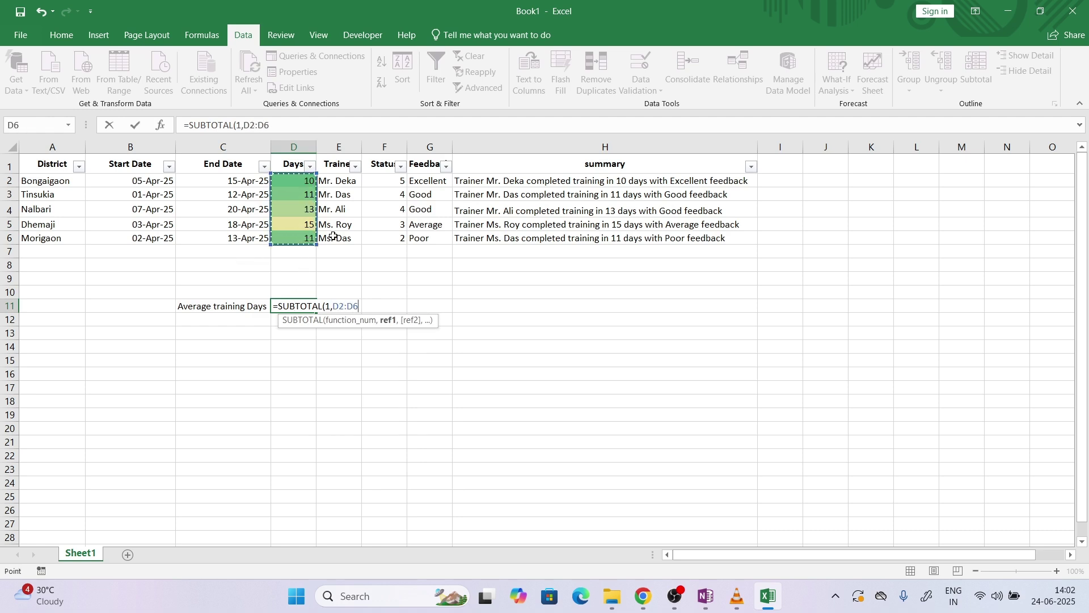
{"action": "type", "text": ")"}
{"action": "key", "text": "Return"}
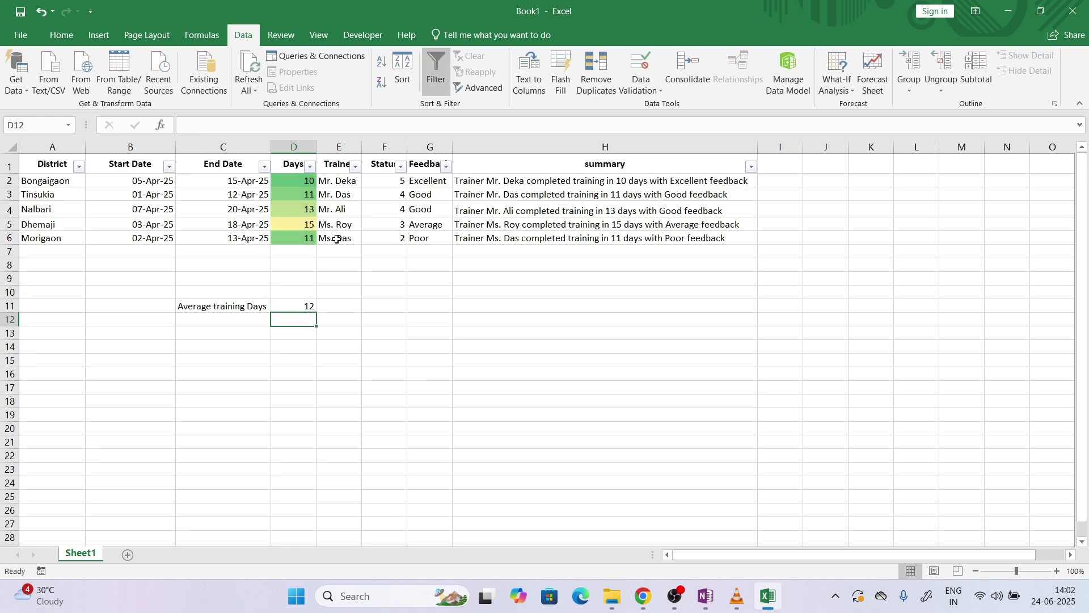
{"action": "left_click", "coordinate": [308, 308]}
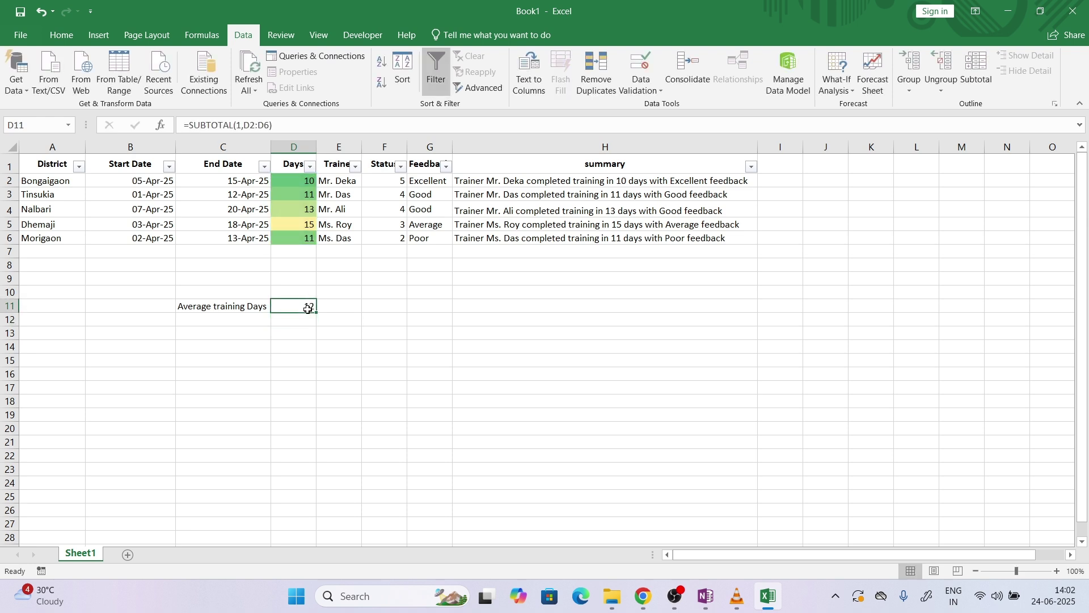
Filter Feedback to Excellent, then add Good, then restore all five rows
{"action": "left_click", "coordinate": [447, 166]}
{"action": "left_click", "coordinate": [305, 306]}
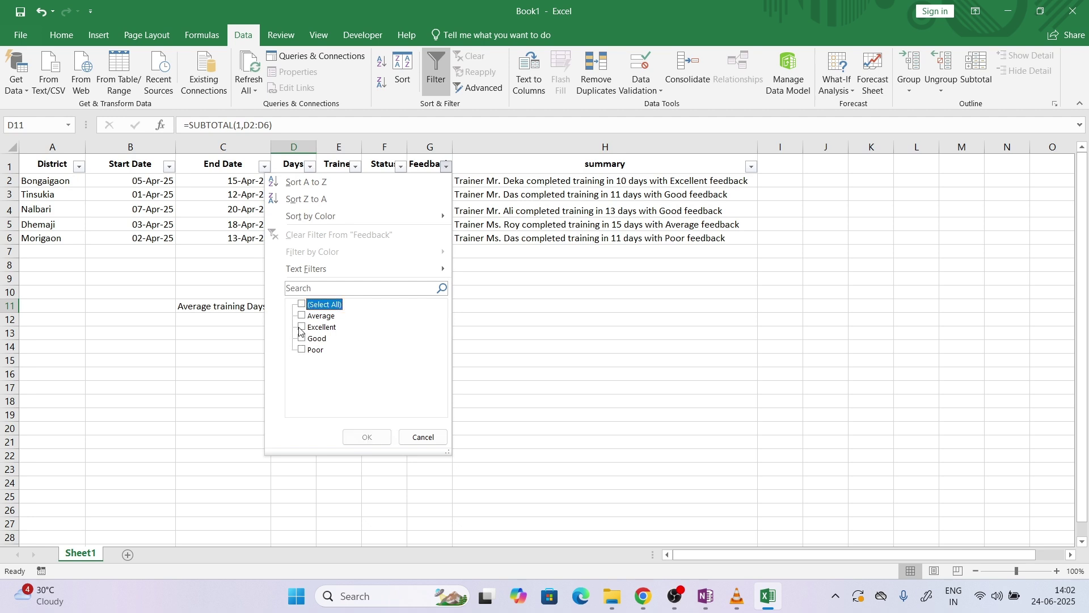
{"action": "left_click", "coordinate": [303, 327]}
{"action": "left_click", "coordinate": [367, 438]}
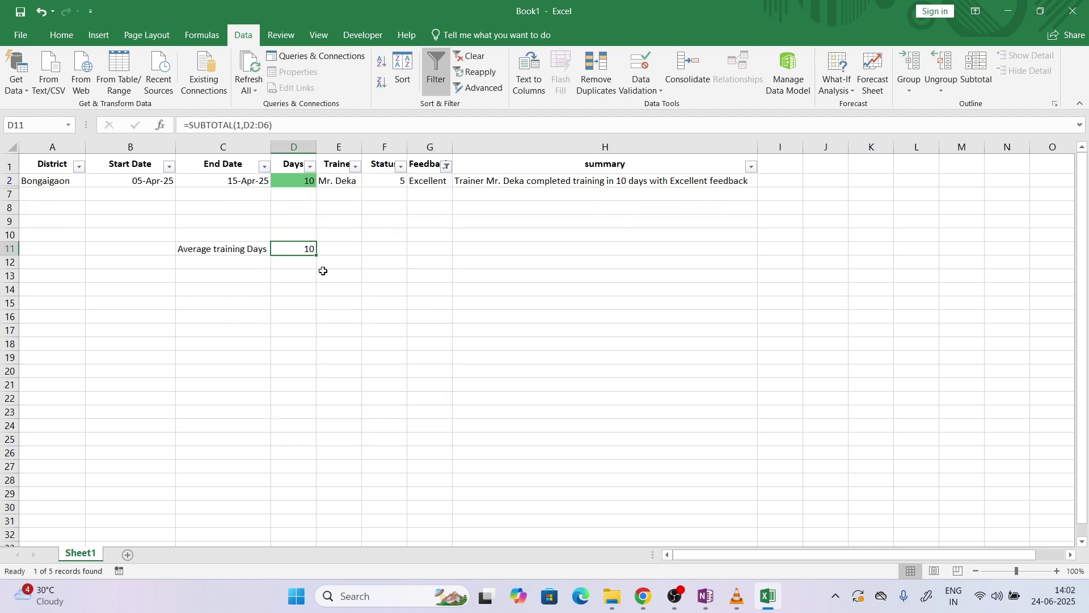
{"action": "left_click", "coordinate": [446, 166]}
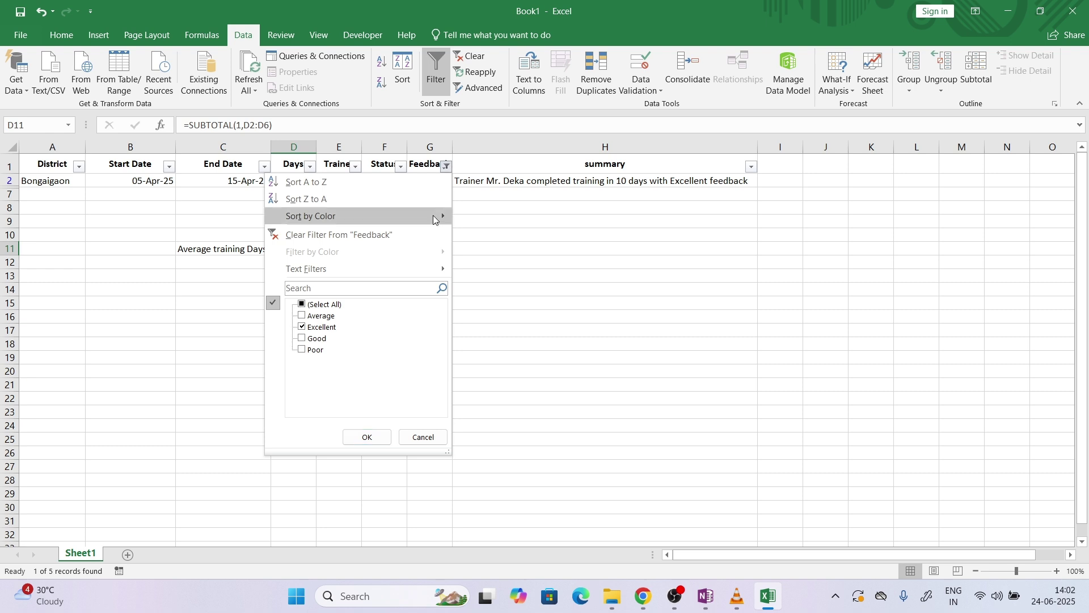
{"action": "left_click", "coordinate": [310, 339]}
{"action": "left_click", "coordinate": [373, 437]}
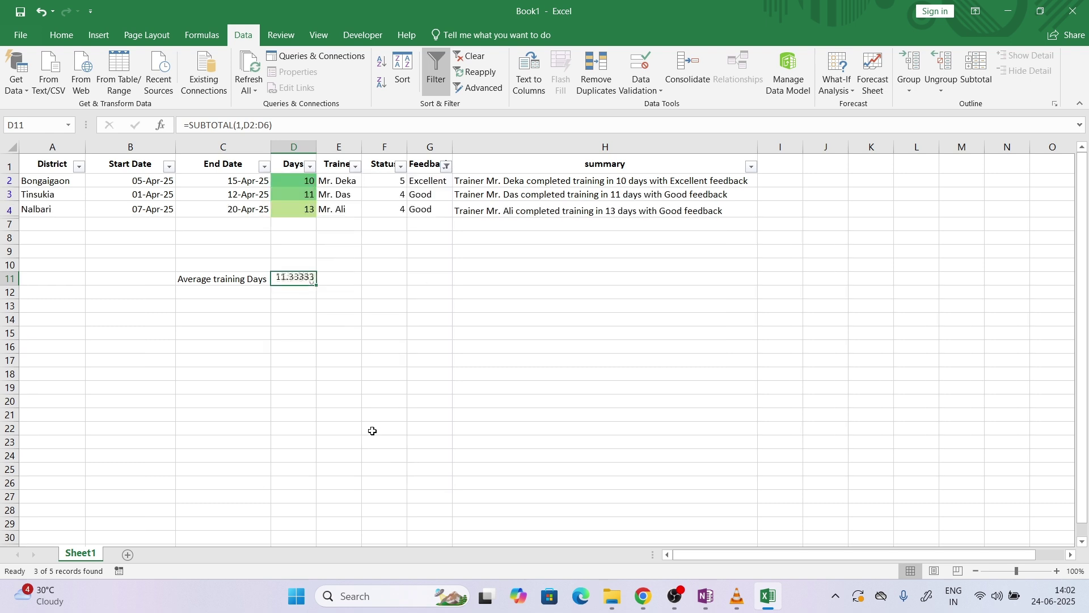
{"action": "left_click", "coordinate": [447, 166]}
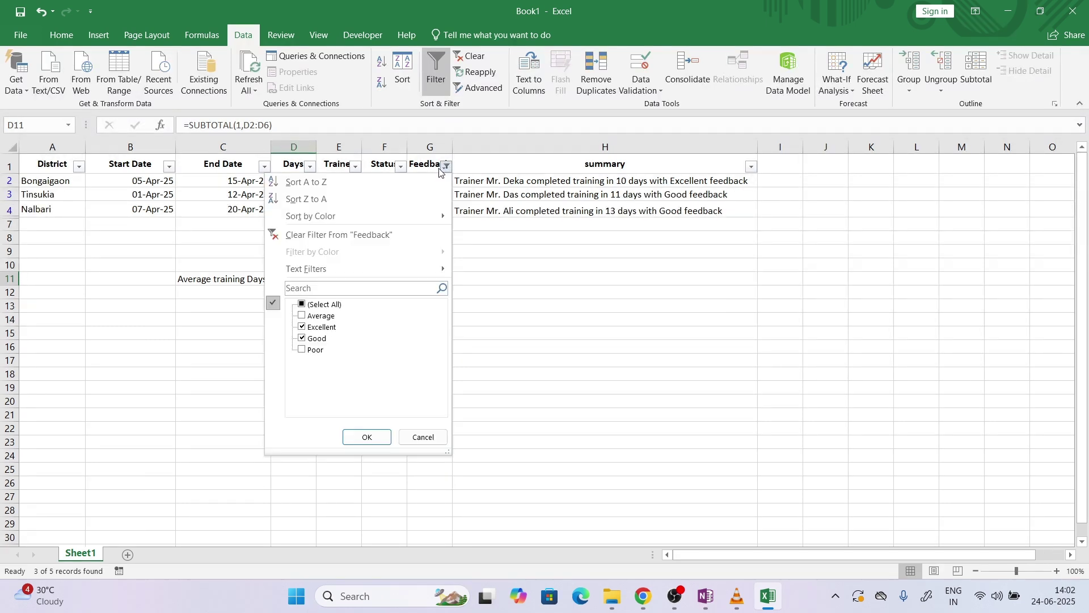
{"action": "left_click", "coordinate": [306, 305]}
{"action": "left_click", "coordinate": [367, 437]}
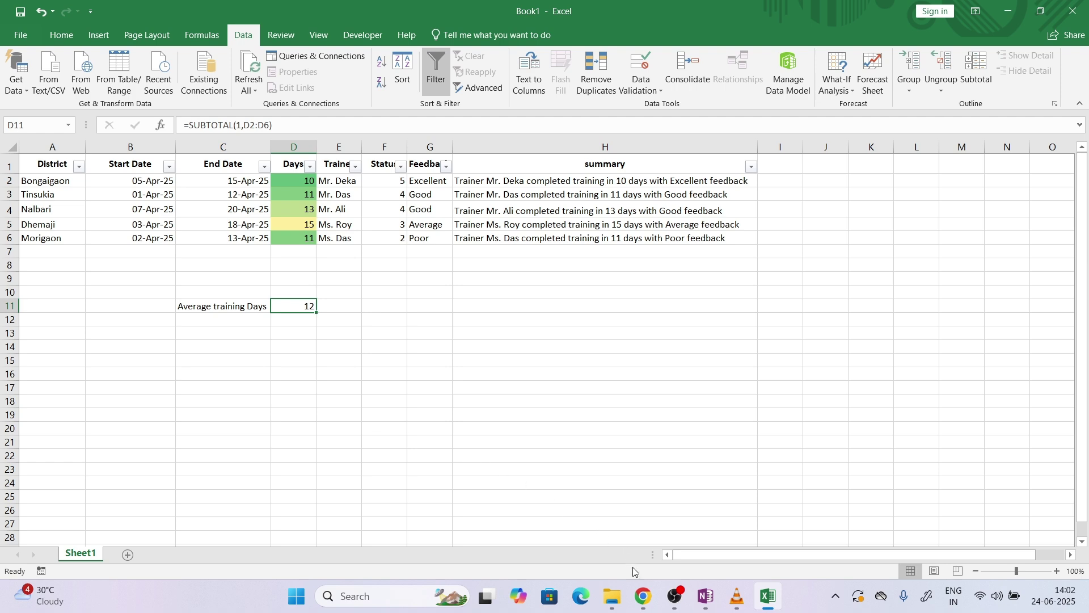
{"action": "left_click", "coordinate": [641, 595]}
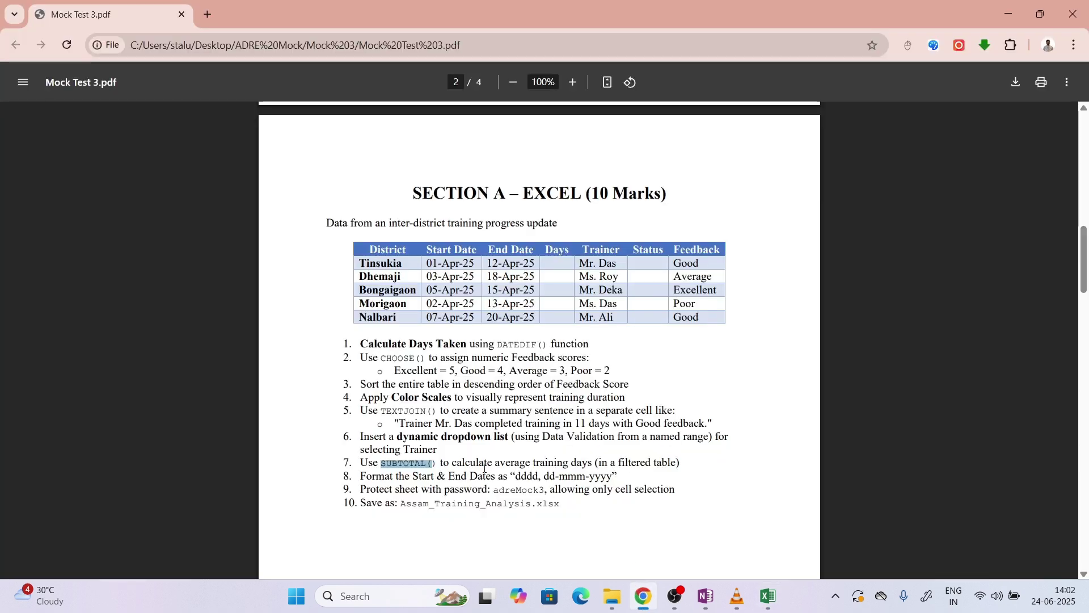
Copy the date format 'dddd, dd-mmm-yyyy' from item 8 of Mock Test 3.pdf, then return to Excel
{"action": "left_click_drag", "start_coordinate": [398, 476], "coordinate": [516, 481]}
{"action": "key", "text": "ctrl+c"}
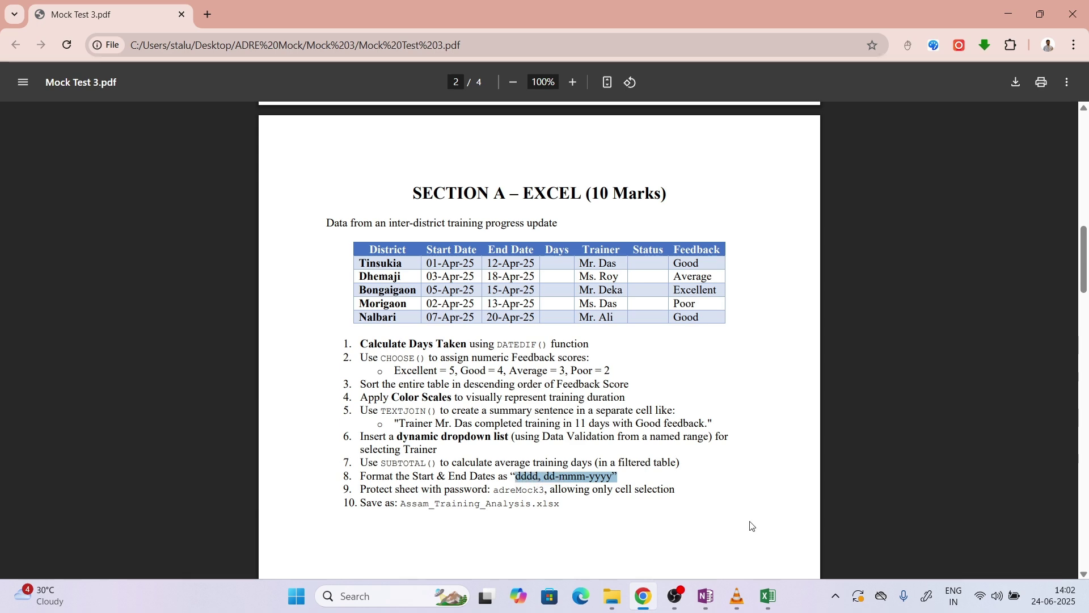
{"action": "left_click", "coordinate": [769, 596]}
{"action": "left_click", "coordinate": [548, 310]}
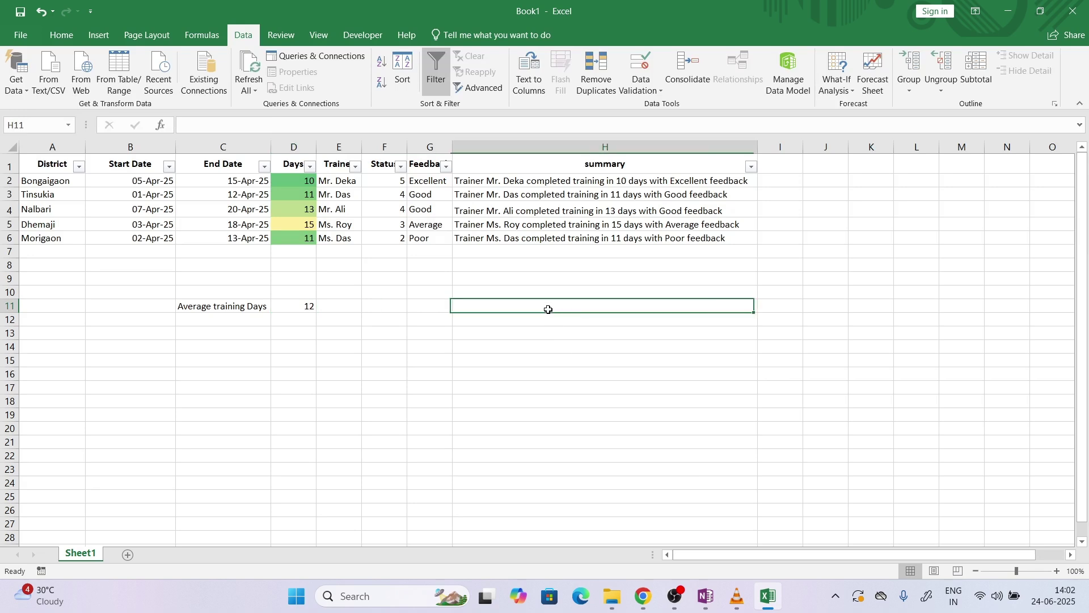
Paste the 'dddd, dd-mmm-yyyy' format text into cell H11
{"action": "double_click", "coordinate": [548, 310]}
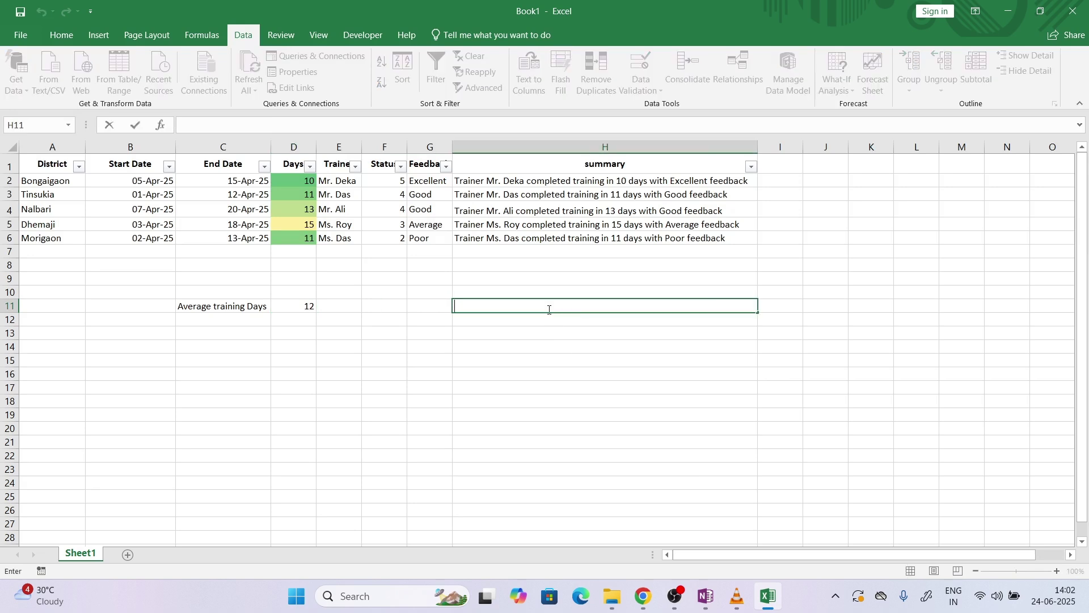
{"action": "key", "text": "ctrl+v"}
{"action": "key", "text": "Return"}
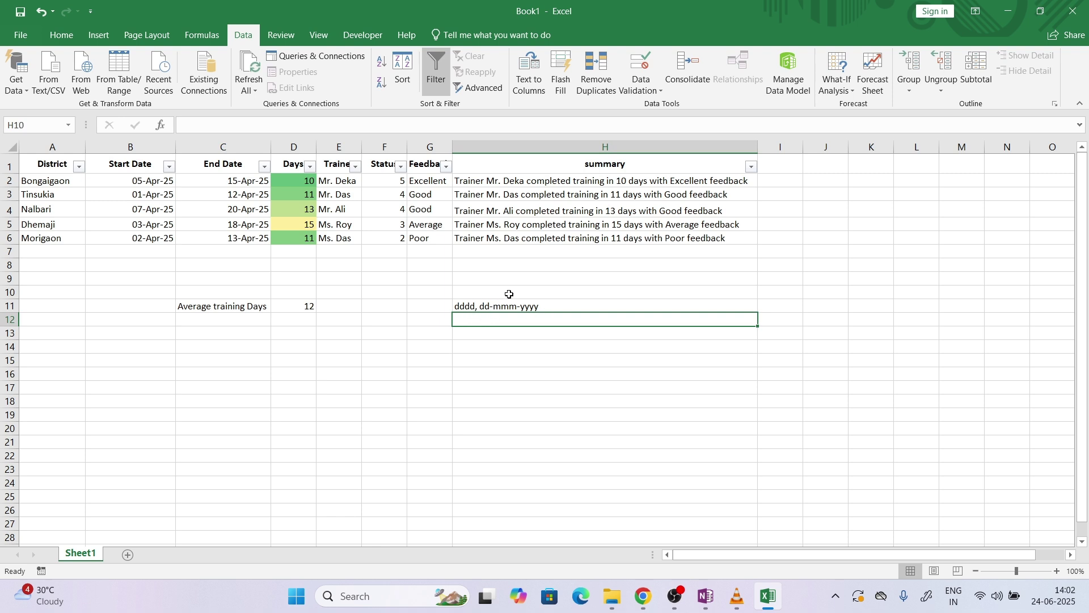
{"action": "left_click", "coordinate": [506, 294]}
{"action": "left_click", "coordinate": [418, 343]}
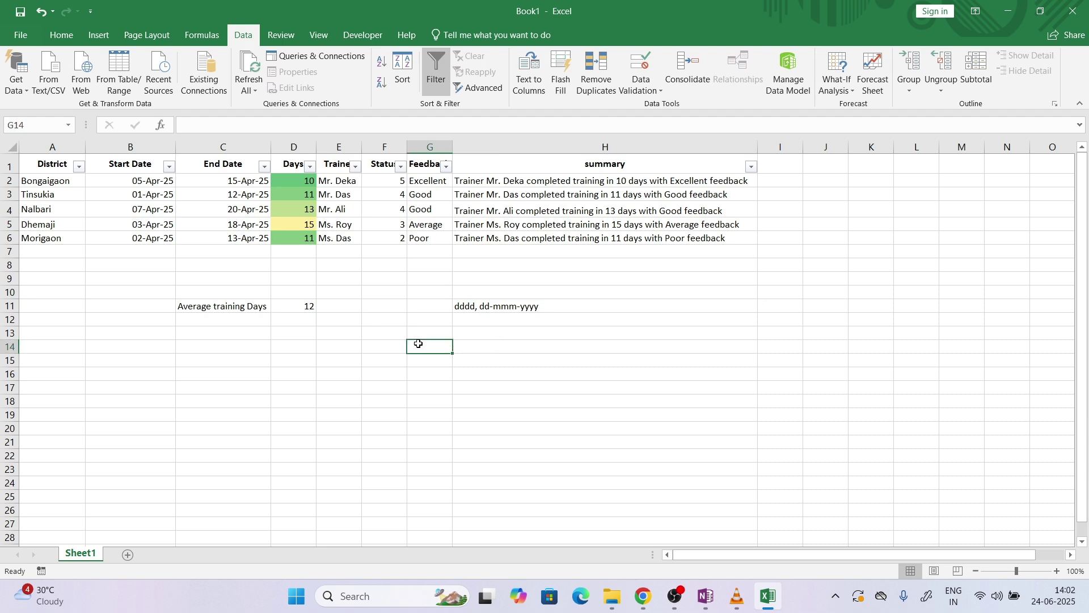
{"action": "key", "text": "Up"}
{"action": "key", "text": "Up"}
{"action": "key", "text": "Up"}
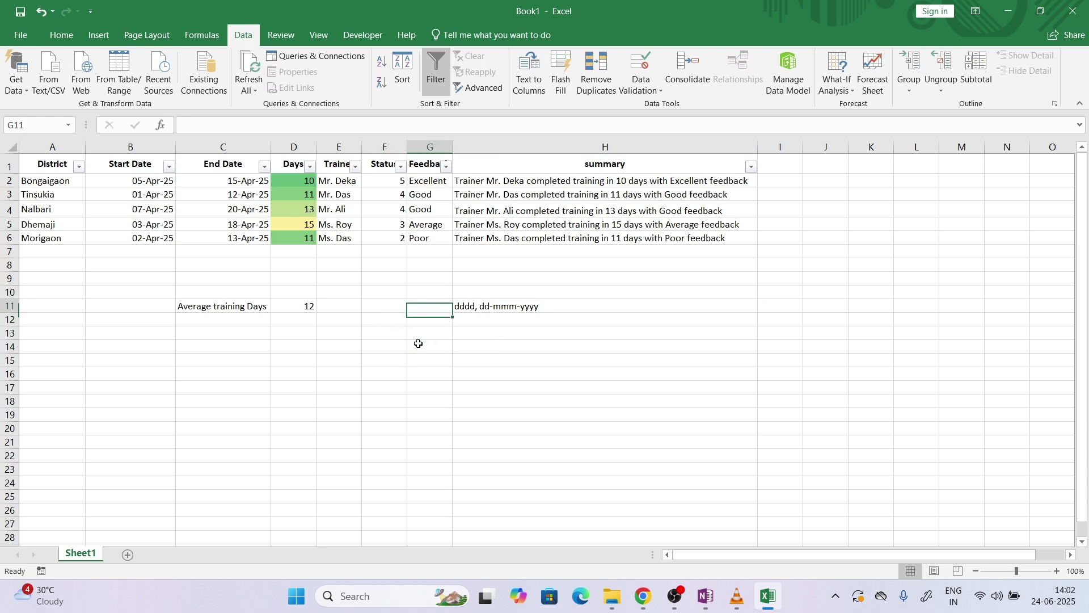
Enter the scratch day codes d, dd, ddd and dddd in G11:G14
{"action": "type", "text": "d"}
{"action": "key", "text": "Return"}
{"action": "type", "text": "dd"}
{"action": "key", "text": "Return"}
{"action": "type", "text": "dd"}
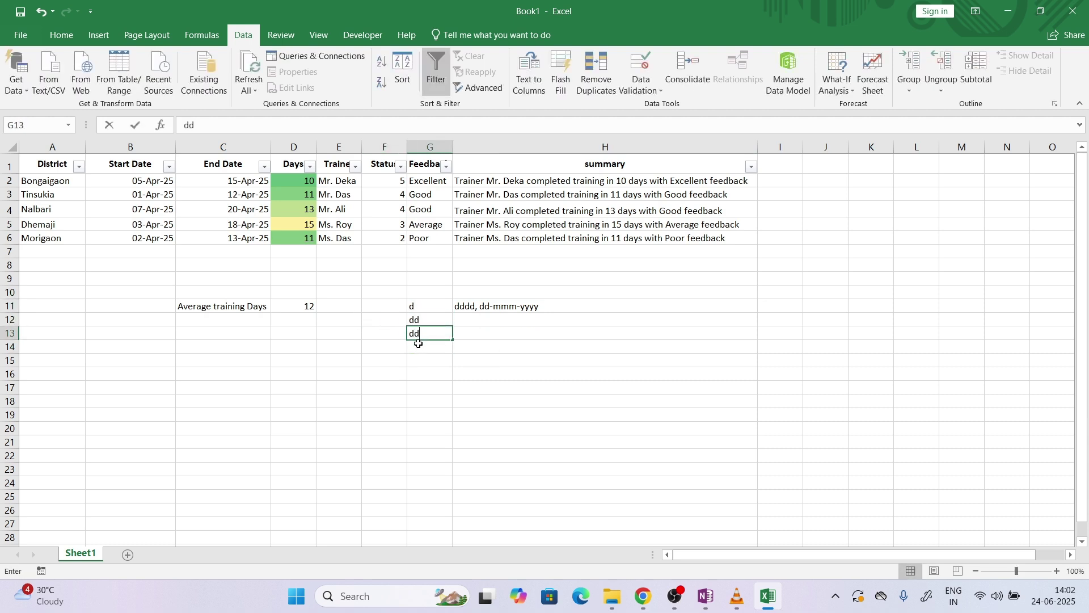
{"action": "type", "text": "d"}
{"action": "key", "text": "Return"}
{"action": "type", "text": "dddd"}
{"action": "key", "text": "Return"}
Enter the scratch month codes m, mm, mmm and mmmm in F11:F14
{"action": "key", "text": "Up"}
{"action": "key", "text": "Up"}
{"action": "key", "text": "Up"}
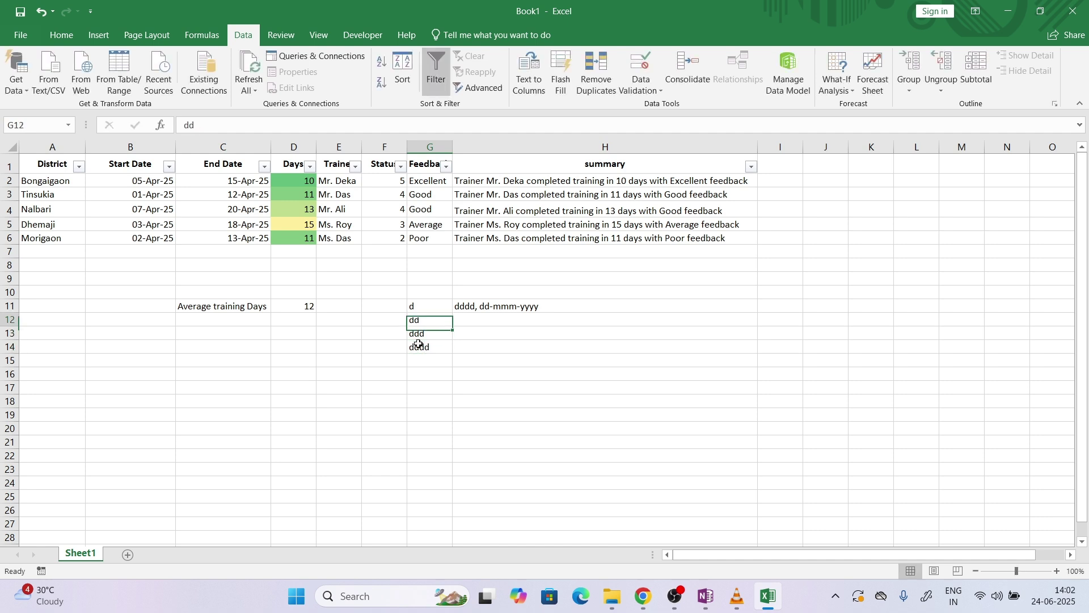
{"action": "key", "text": "Left"}
{"action": "key", "text": "Left"}
{"action": "key", "text": "Up"}
{"action": "key", "text": "Right"}
{"action": "type", "text": "m"}
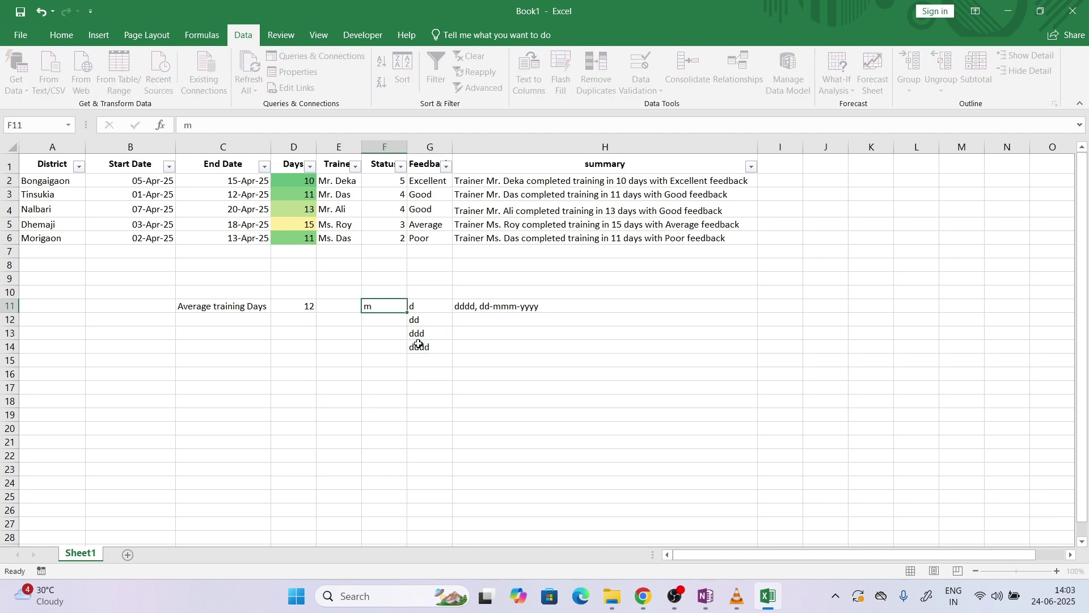
{"action": "key", "text": "Return"}
{"action": "type", "text": "mm"}
{"action": "key", "text": "Return"}
{"action": "type", "text": "mmm"}
{"action": "key", "text": "Return"}
{"action": "type", "text": "mmmm"}
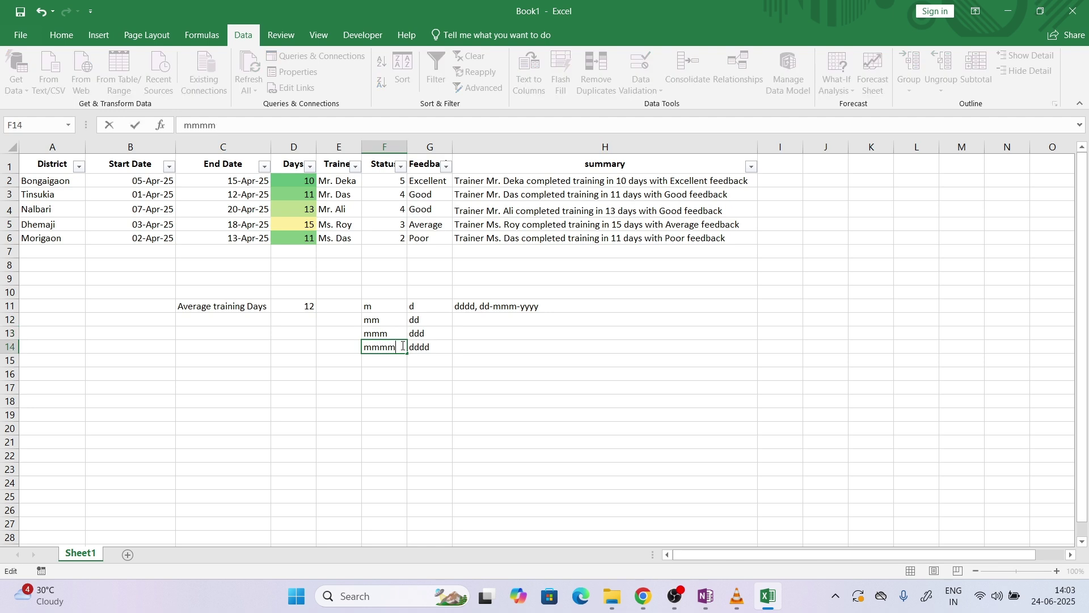
{"action": "left_click", "coordinate": [391, 334]}
{"action": "left_click", "coordinate": [381, 320]}
{"action": "left_click", "coordinate": [381, 335]}
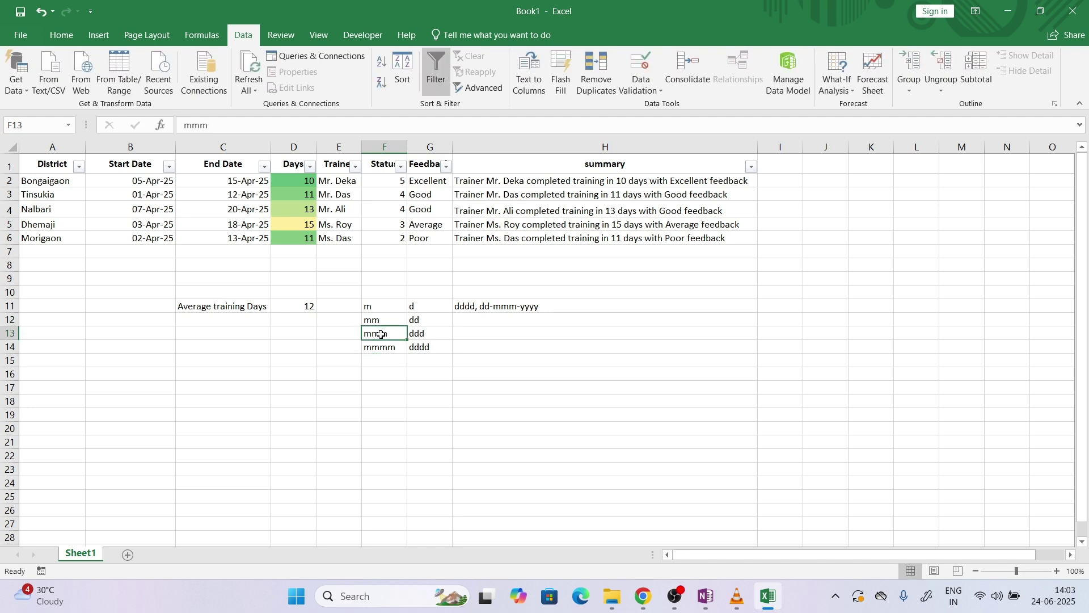
Clear the scratch format codes from F11:G14
{"action": "left_click_drag", "start_coordinate": [377, 307], "coordinate": [432, 347]}
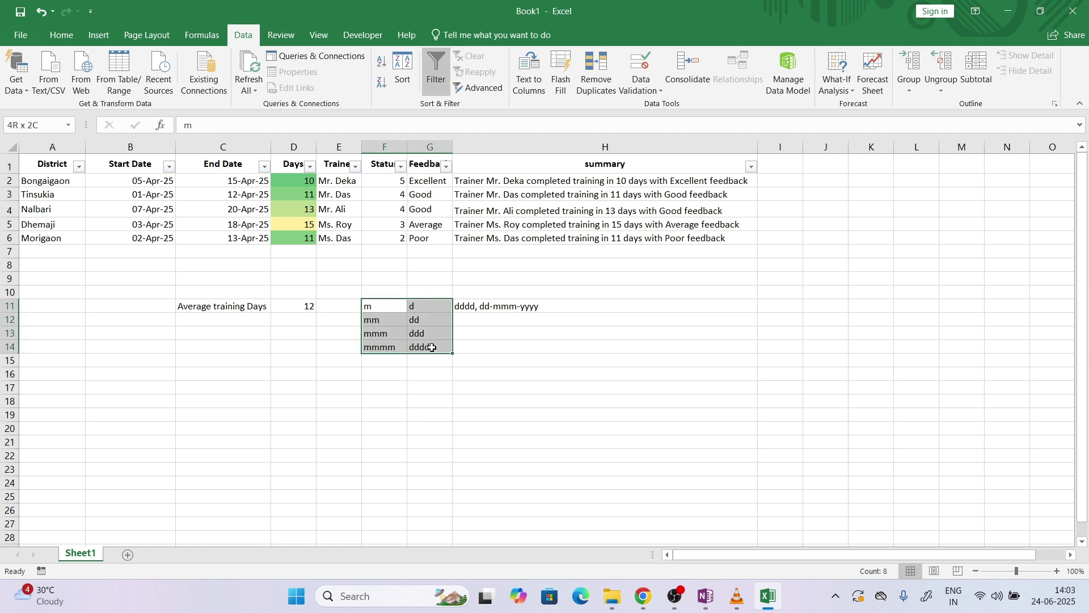
{"action": "key", "text": "Delete"}
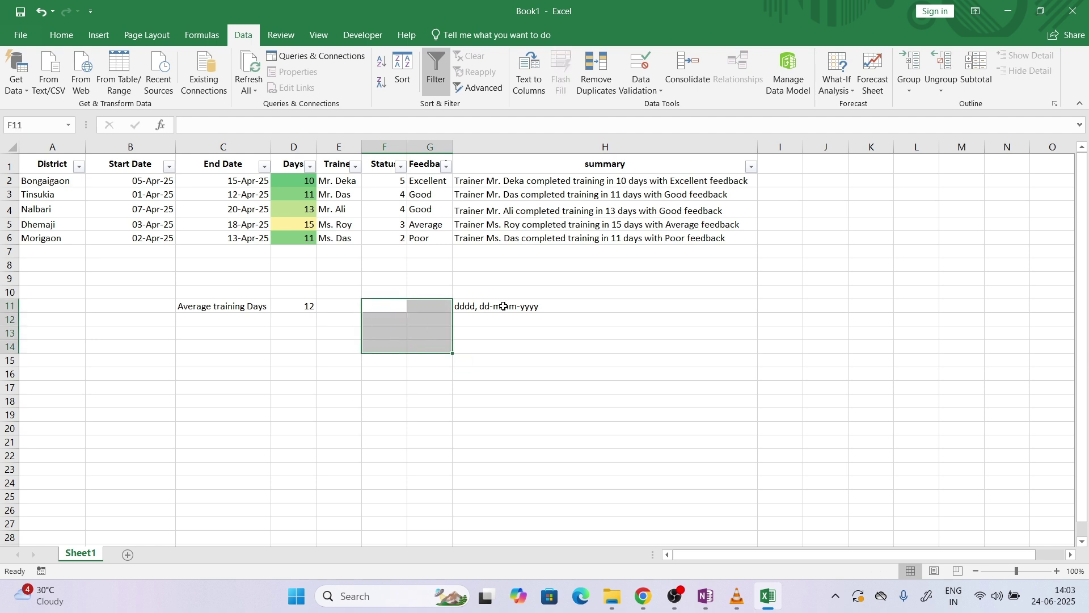
{"action": "left_click", "coordinate": [503, 307]}
{"action": "key", "text": "ctrl+c"}
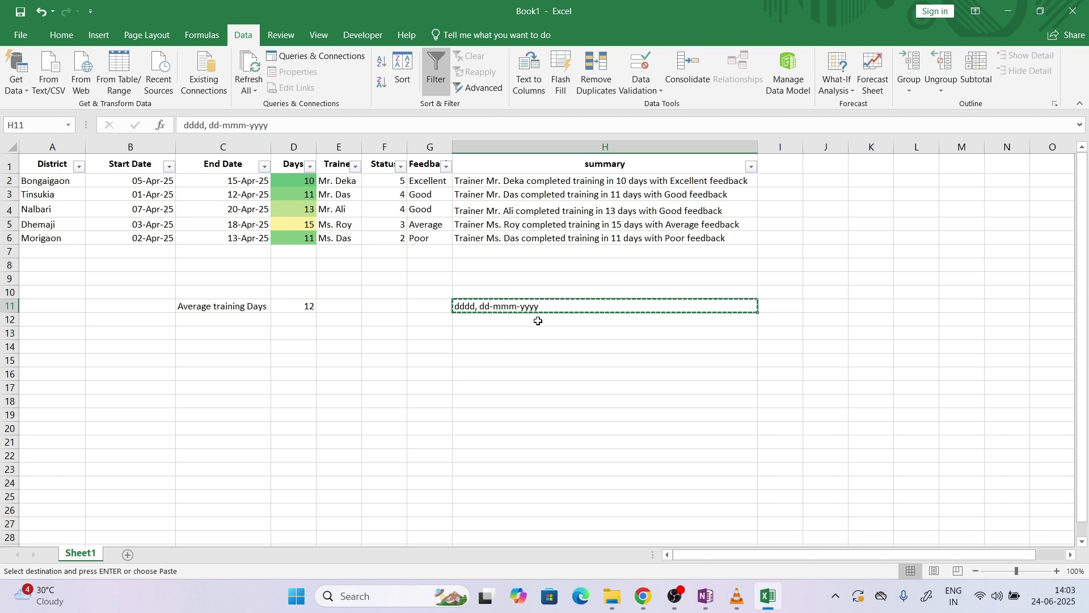
{"action": "key", "text": "Escape"}
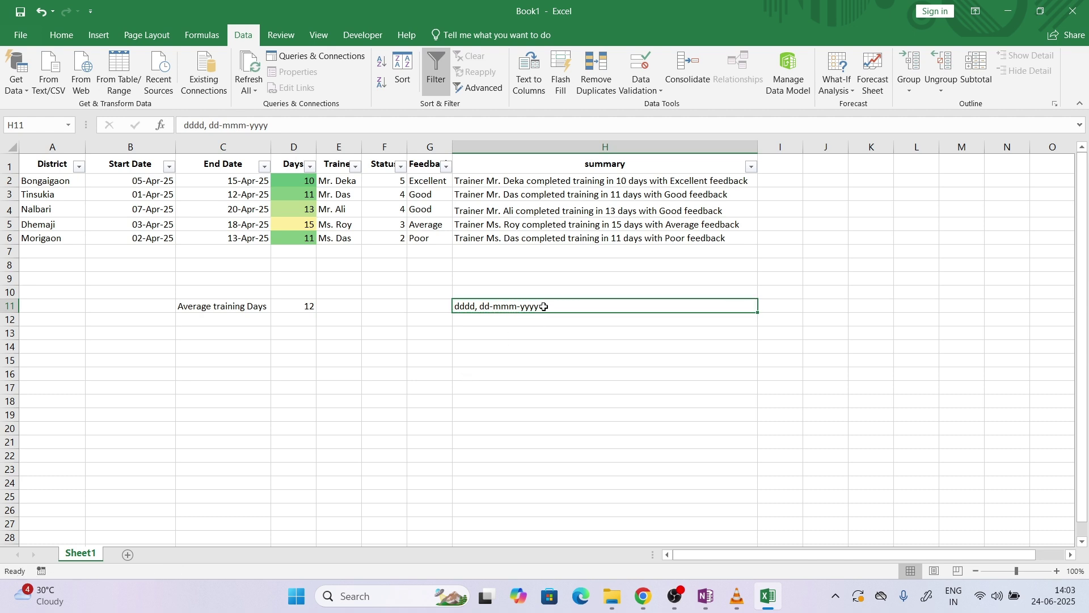
Delete the 'dddd, dd-mmm-yyyy' note text so H11 is empty
{"action": "double_click", "coordinate": [544, 307]}
{"action": "key", "text": "shift+Home"}
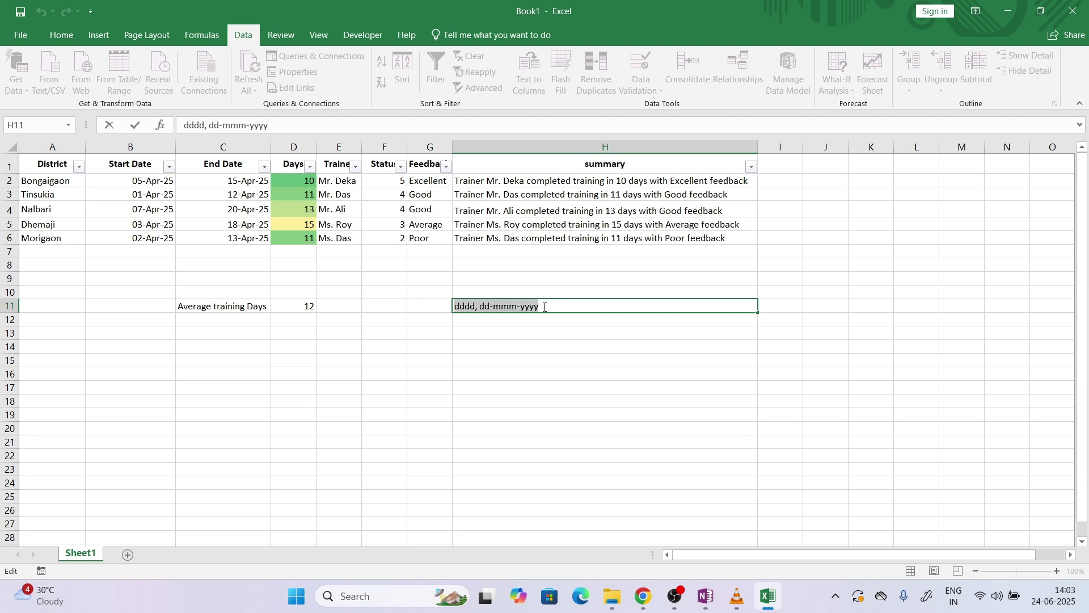
{"action": "key", "text": "BackSpace"}
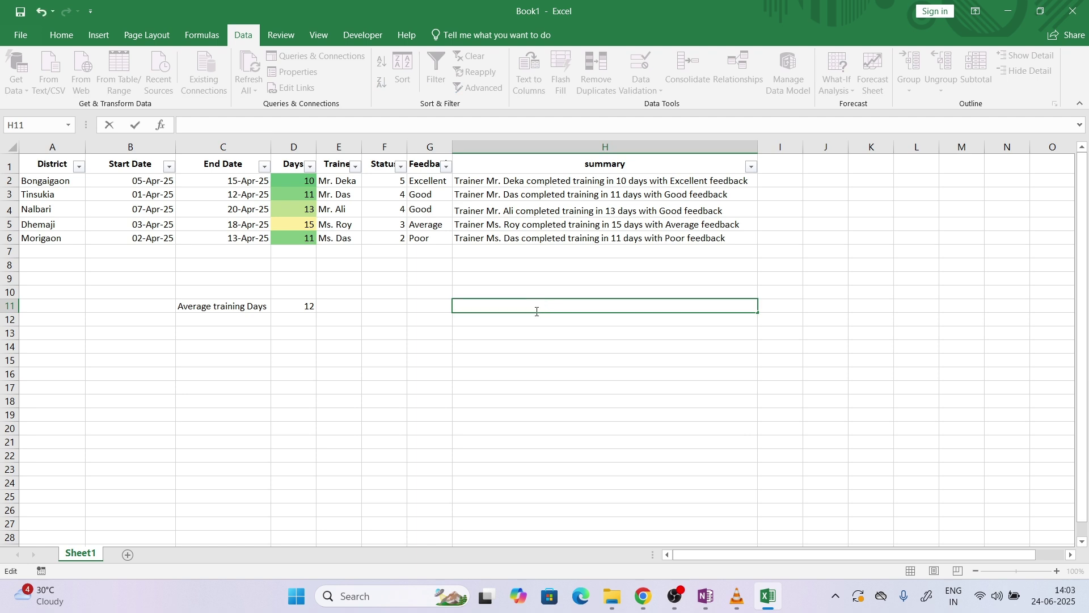
{"action": "key", "text": "ctrl+z"}
{"action": "key", "text": "BackSpace"}
{"action": "left_click", "coordinate": [448, 349]}
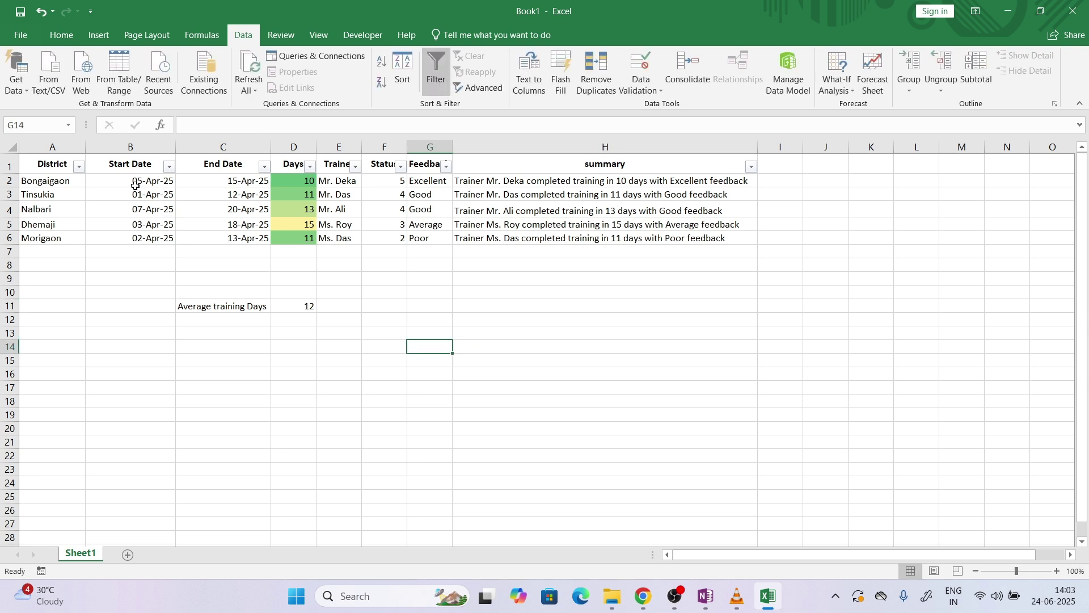
Give B2 the custom format 'dddd, dd-mmm-yyyy' and autofit column B
{"action": "mouse_move", "coordinate": [137, 185]}
{"action": "left_mouse_down"}
{"action": "mouse_move", "coordinate": [199, 182]}
{"action": "mouse_move", "coordinate": [140, 183]}
{"action": "left_mouse_up"}
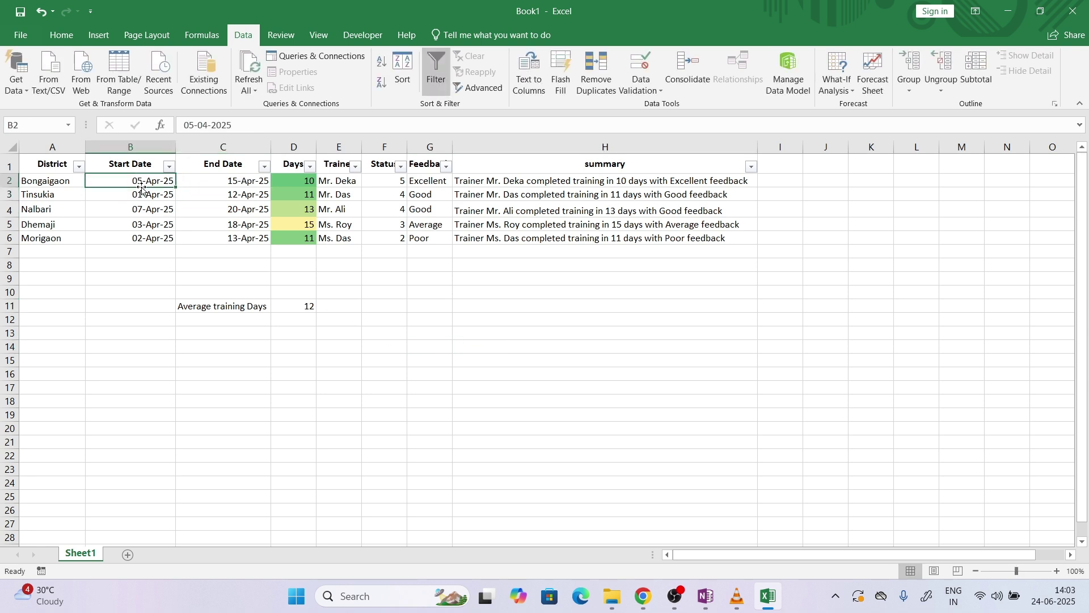
{"action": "left_click", "coordinate": [61, 35]}
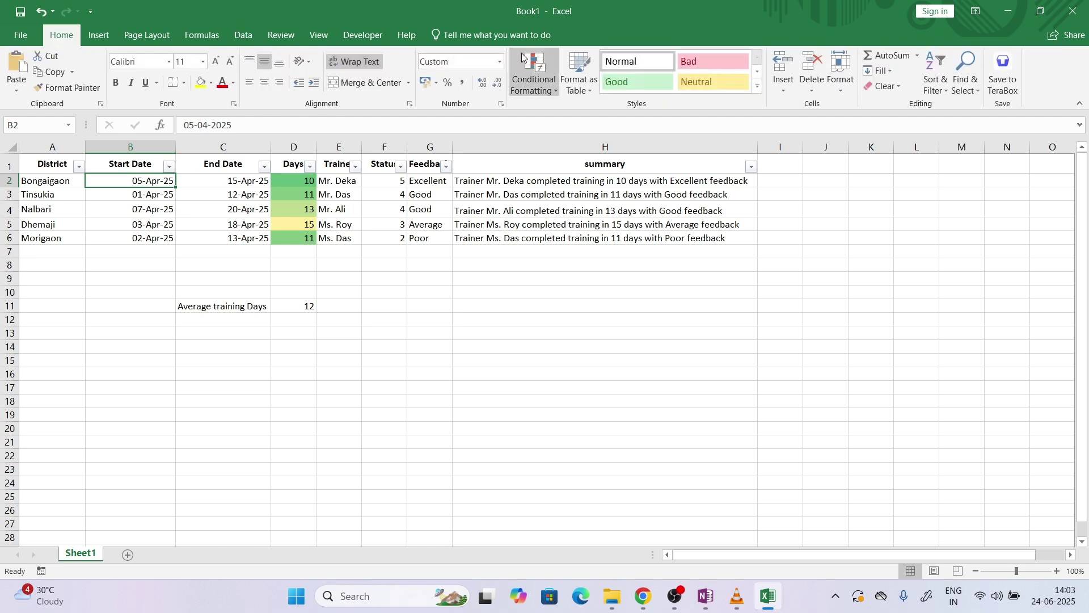
{"action": "left_click", "coordinate": [500, 62]}
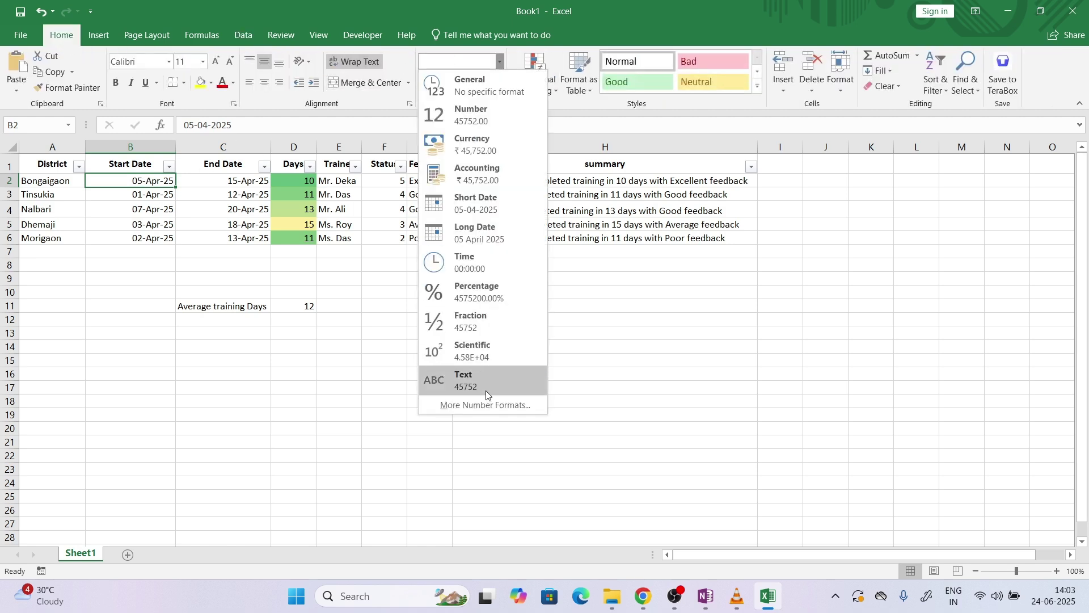
{"action": "left_click", "coordinate": [478, 407]}
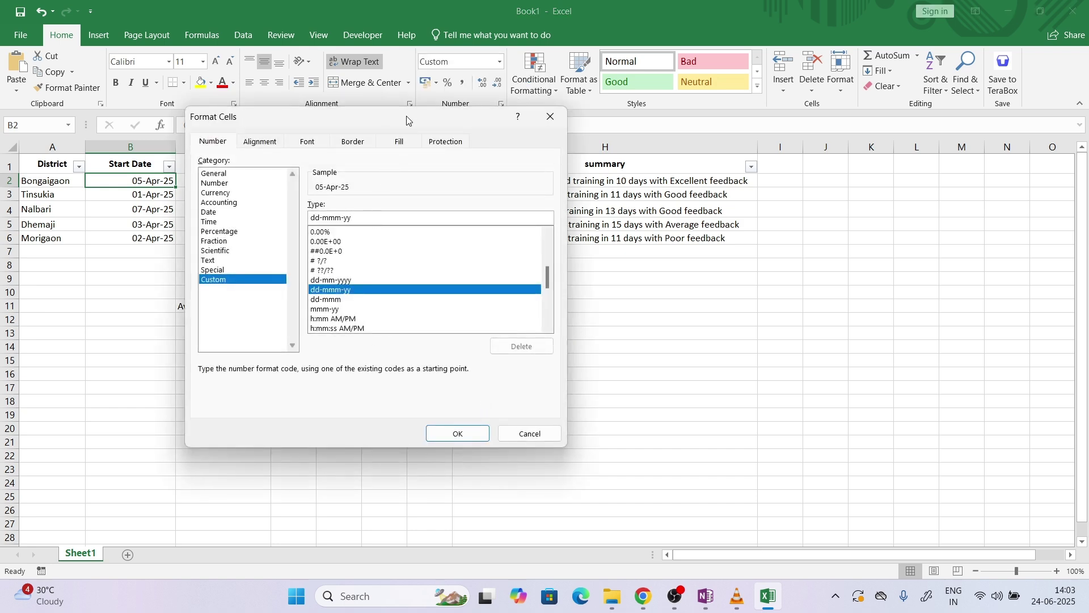
{"action": "left_click_drag", "start_coordinate": [405, 117], "coordinate": [485, 109]}
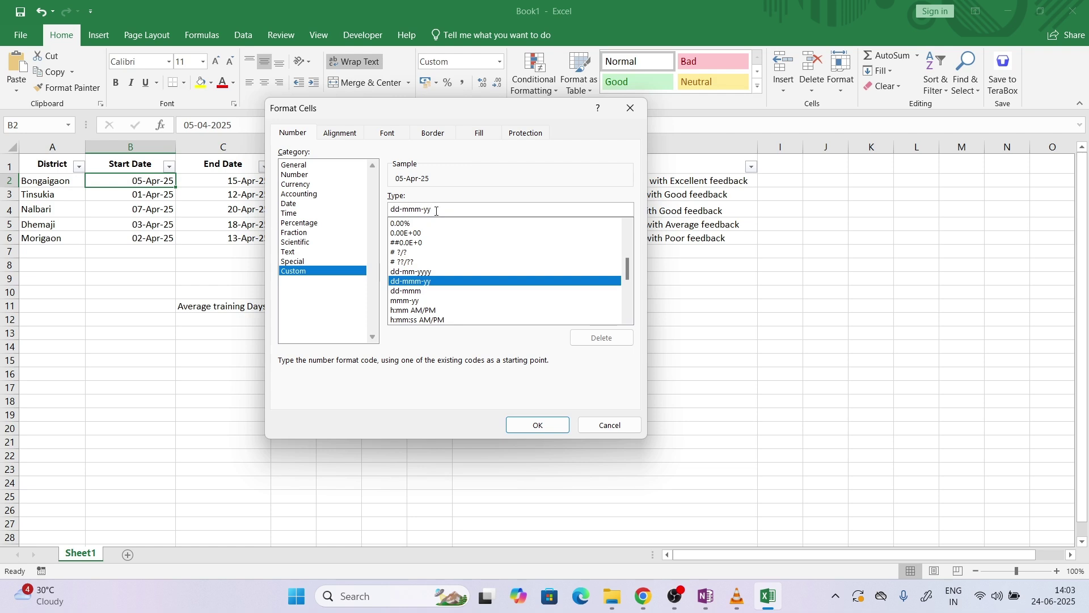
{"action": "double_click", "coordinate": [395, 211]}
{"action": "key", "text": "ctrl+v"}
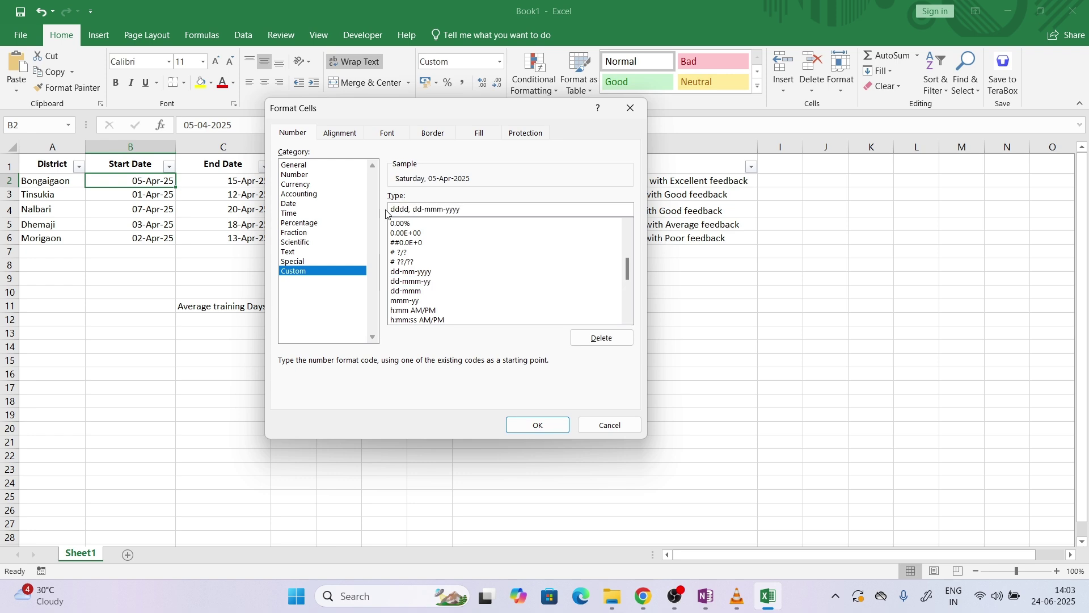
{"action": "left_click", "coordinate": [535, 424]}
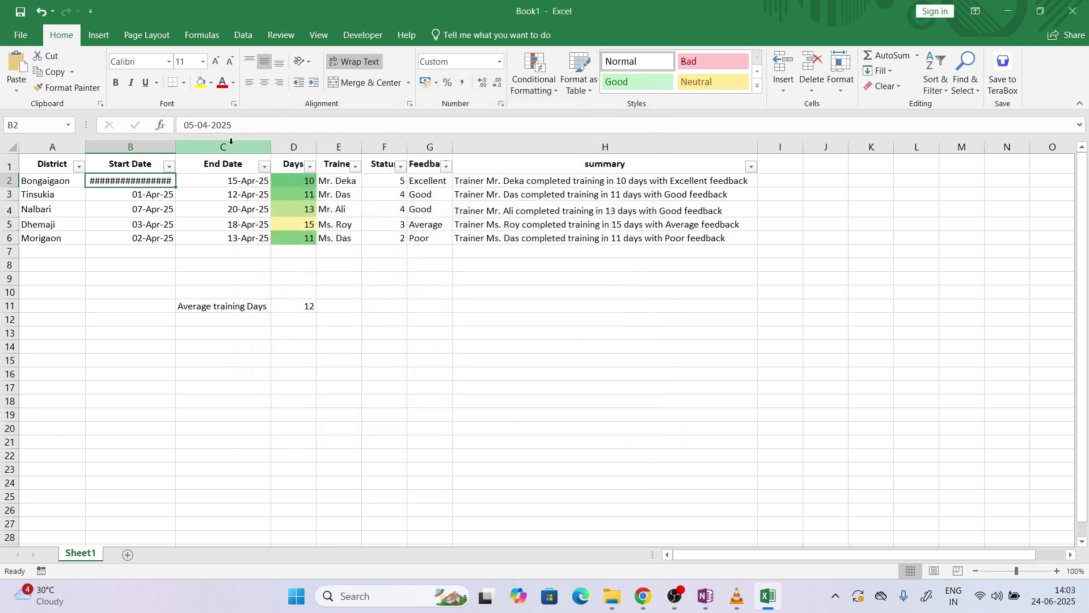
{"action": "double_click", "coordinate": [175, 147]}
{"action": "left_click", "coordinate": [160, 295]}
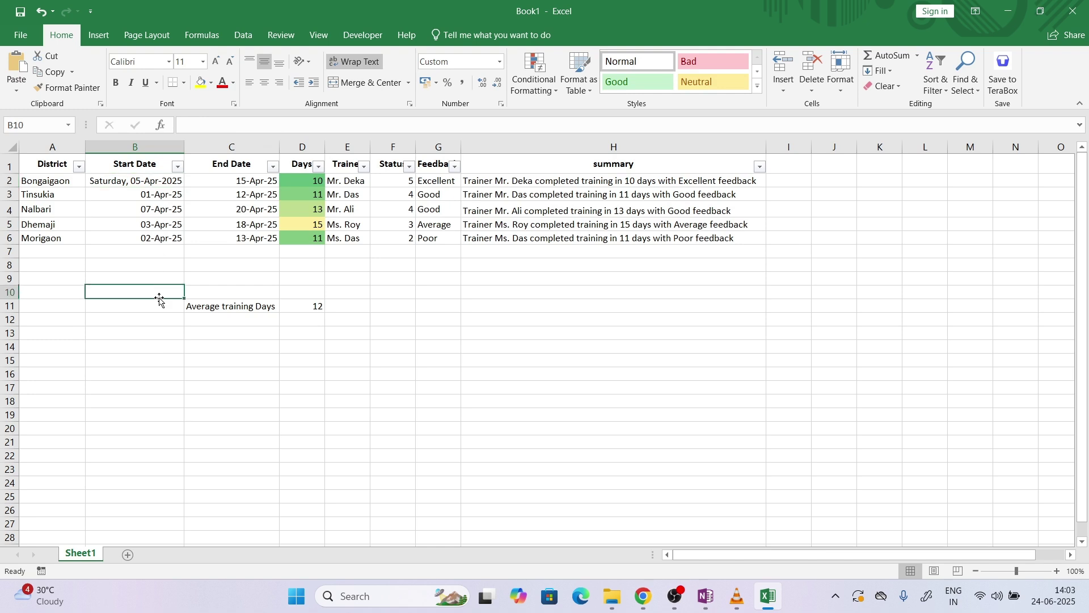
Use Format Painter to copy B2's date format onto B3:B6 and C2:C6, widening columns B and C
{"action": "left_click", "coordinate": [159, 181]}
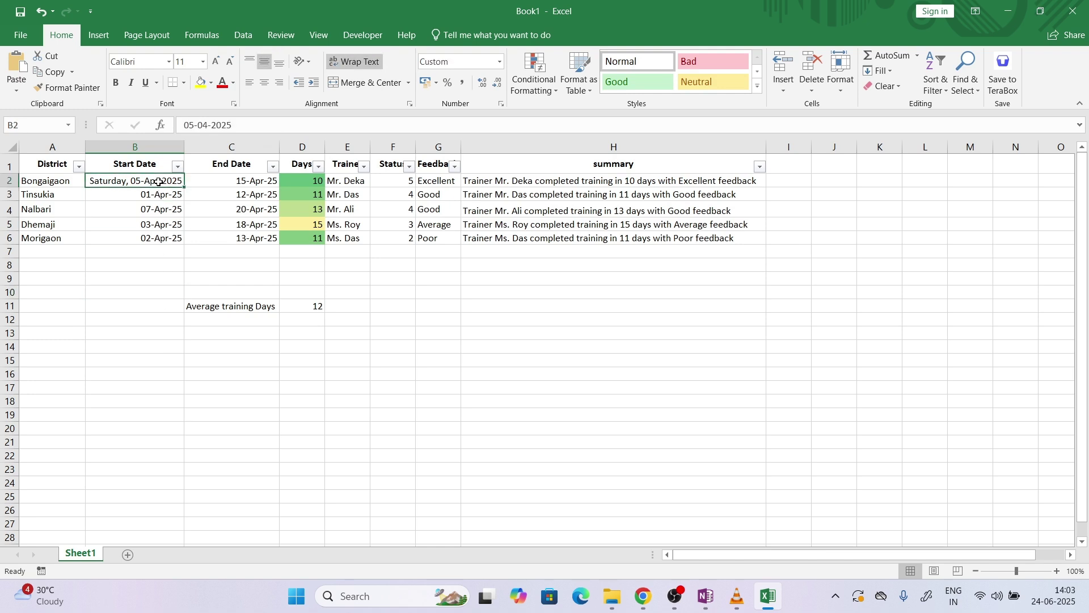
{"action": "left_click", "coordinate": [67, 87]}
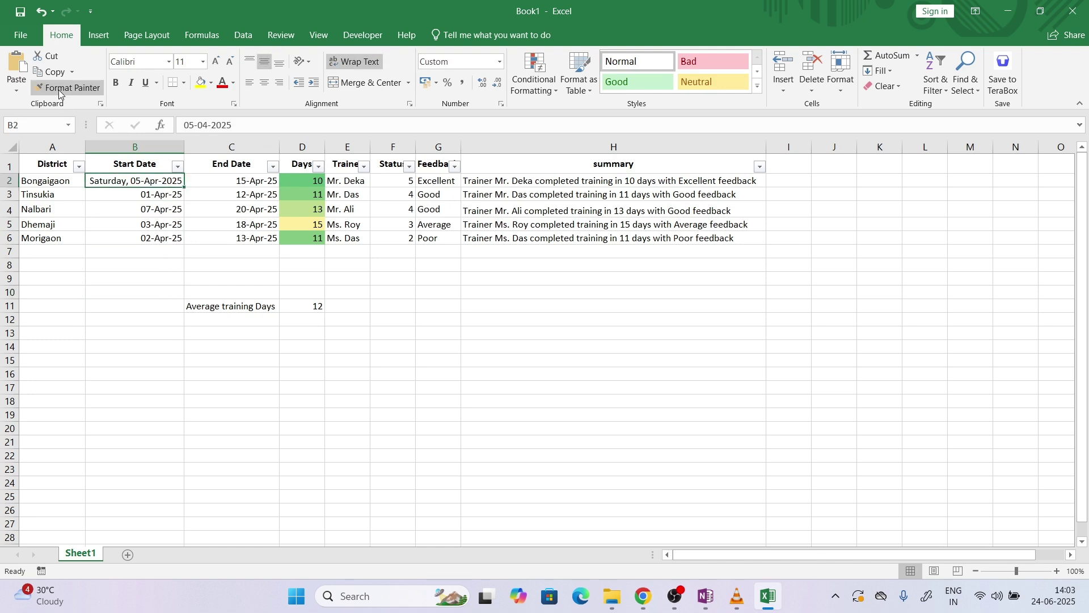
{"action": "left_click_drag", "start_coordinate": [155, 195], "coordinate": [159, 236]}
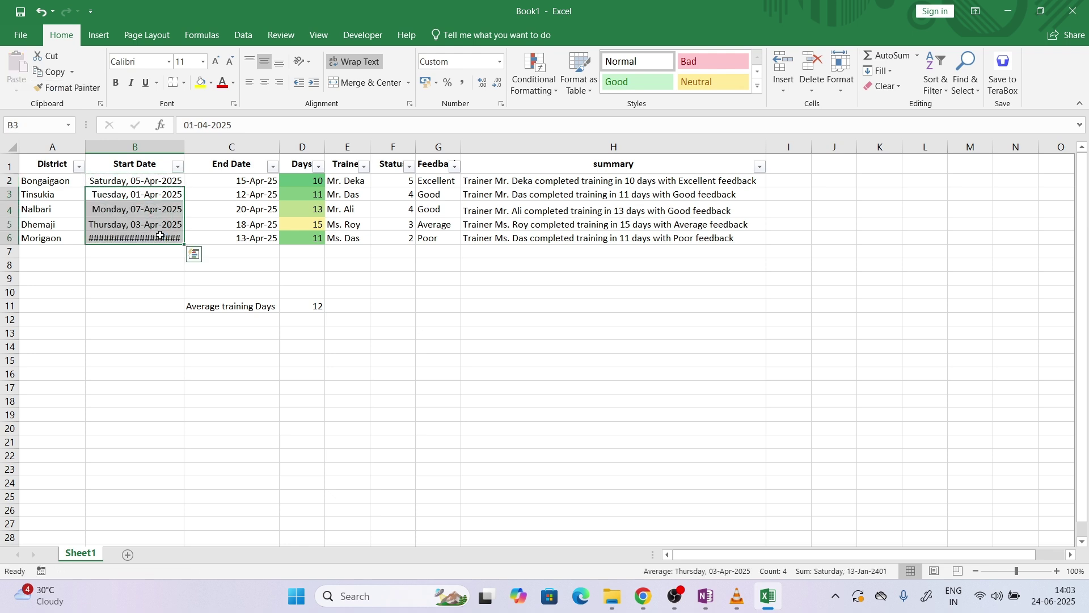
{"action": "double_click", "coordinate": [184, 147]}
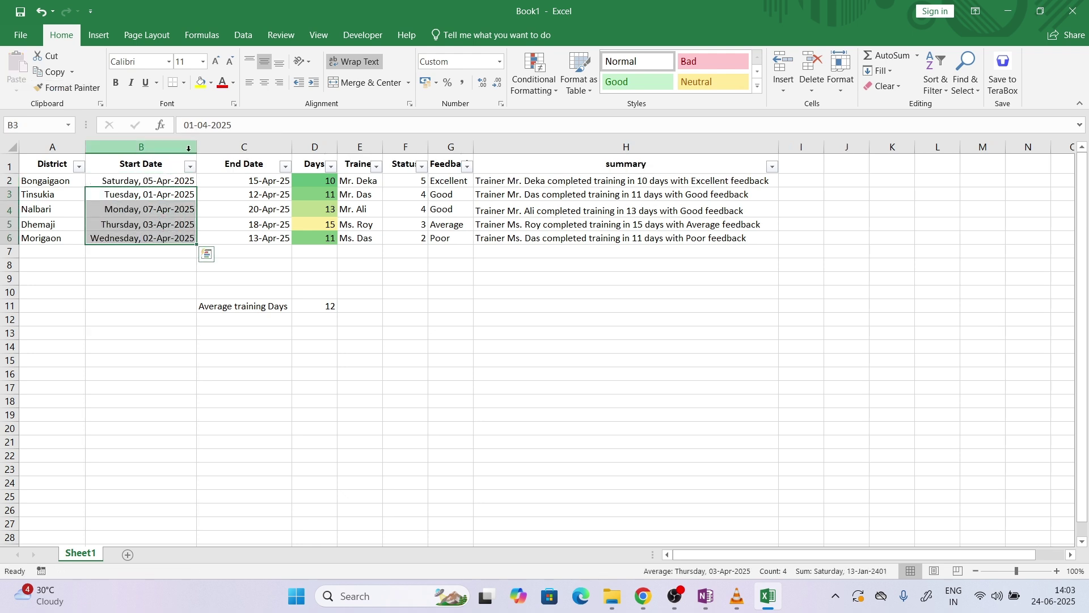
{"action": "left_click", "coordinate": [181, 186]}
{"action": "left_click", "coordinate": [67, 88]}
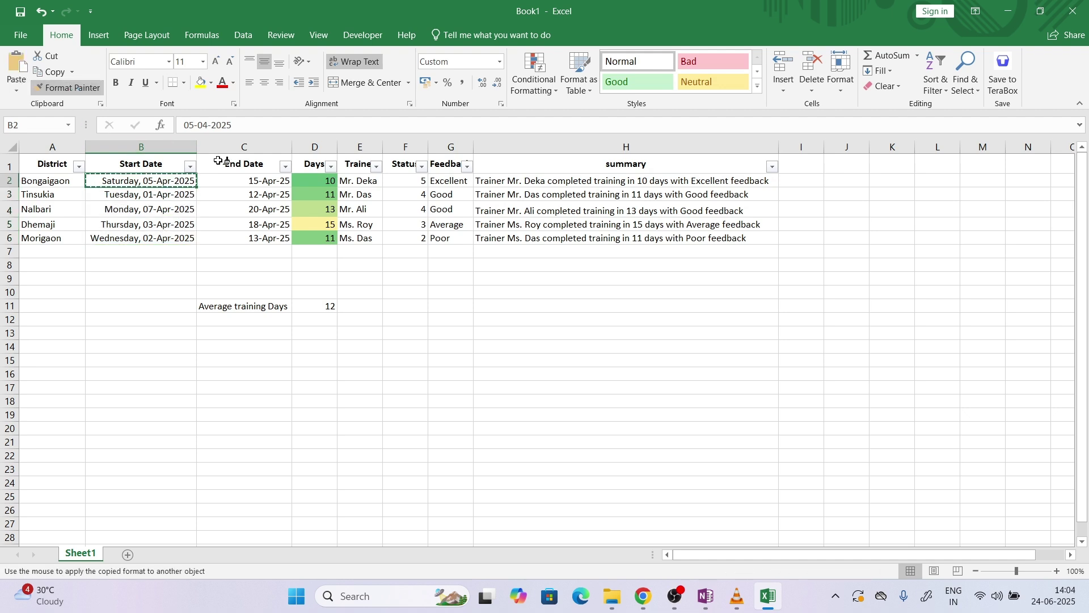
{"action": "left_click_drag", "start_coordinate": [243, 178], "coordinate": [248, 238]}
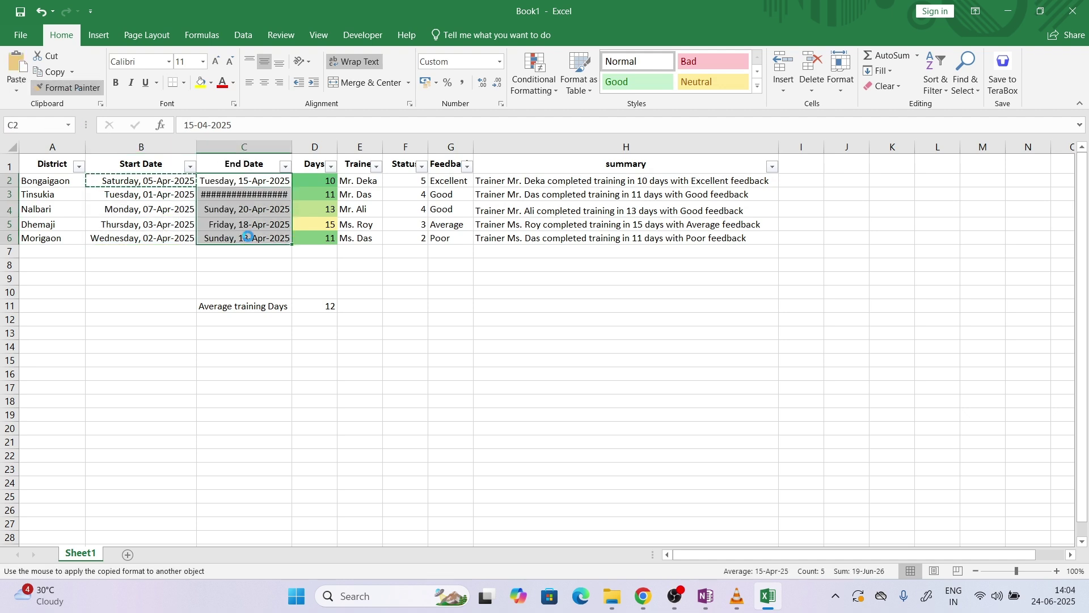
{"action": "left_click_drag", "start_coordinate": [292, 147], "coordinate": [296, 147]}
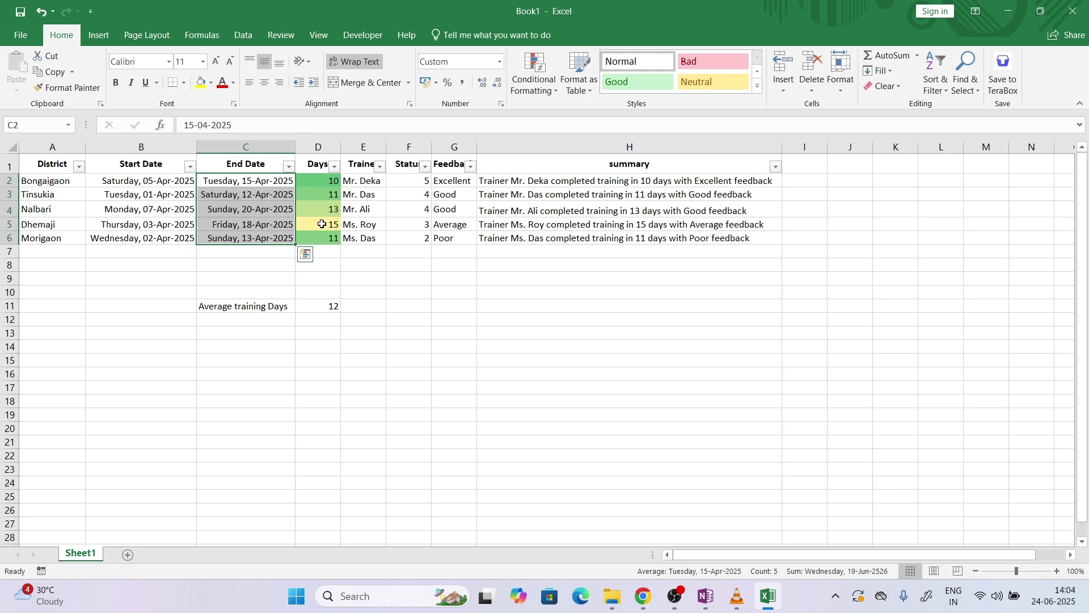
{"action": "left_click", "coordinate": [262, 264]}
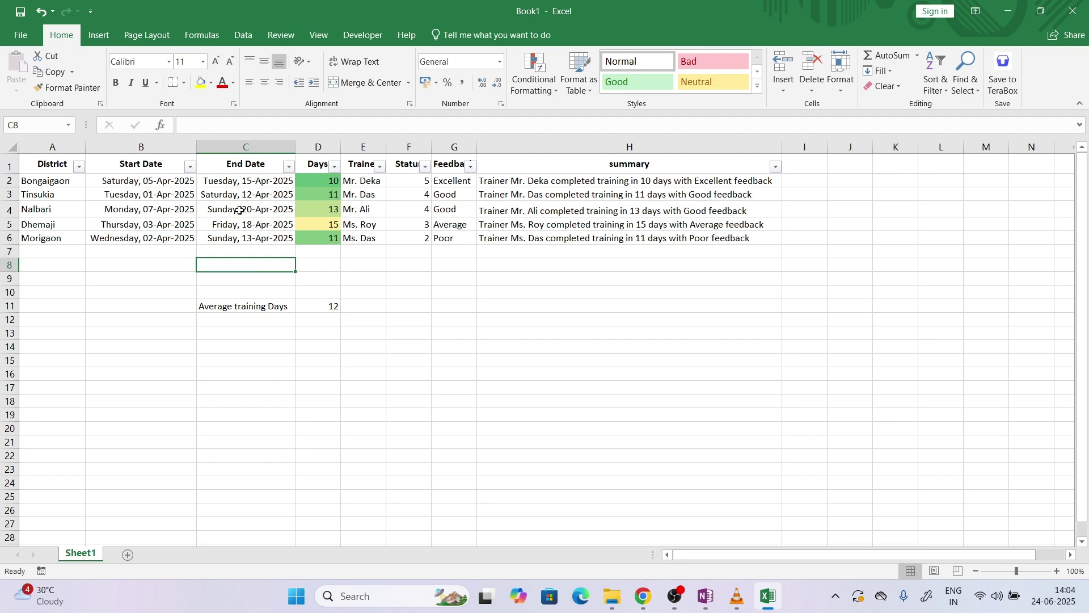
{"action": "left_click", "coordinate": [647, 599]}
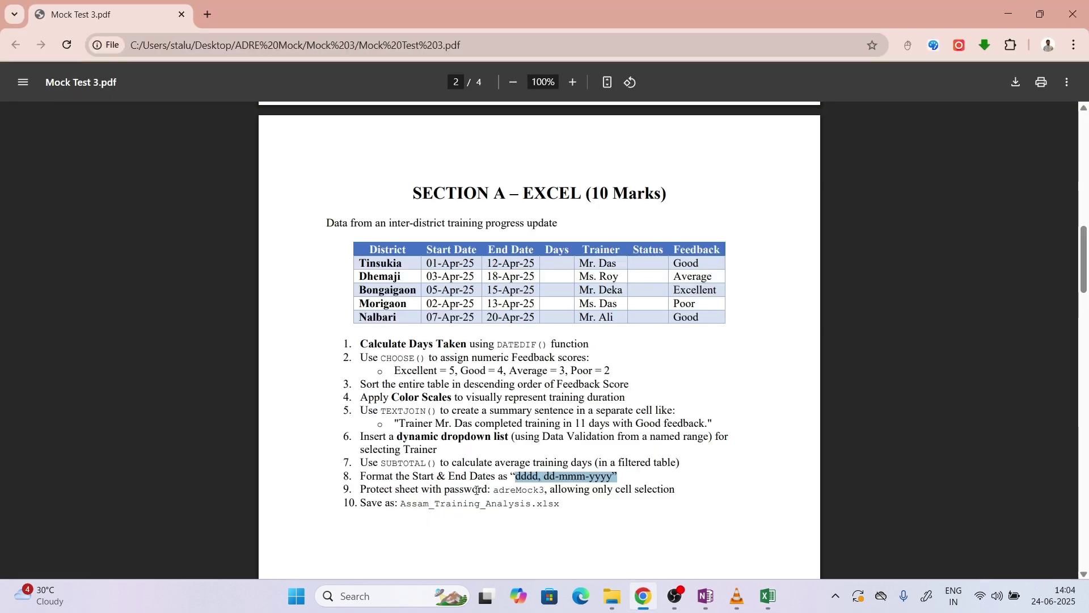
{"action": "left_click_drag", "start_coordinate": [494, 489], "coordinate": [542, 489]}
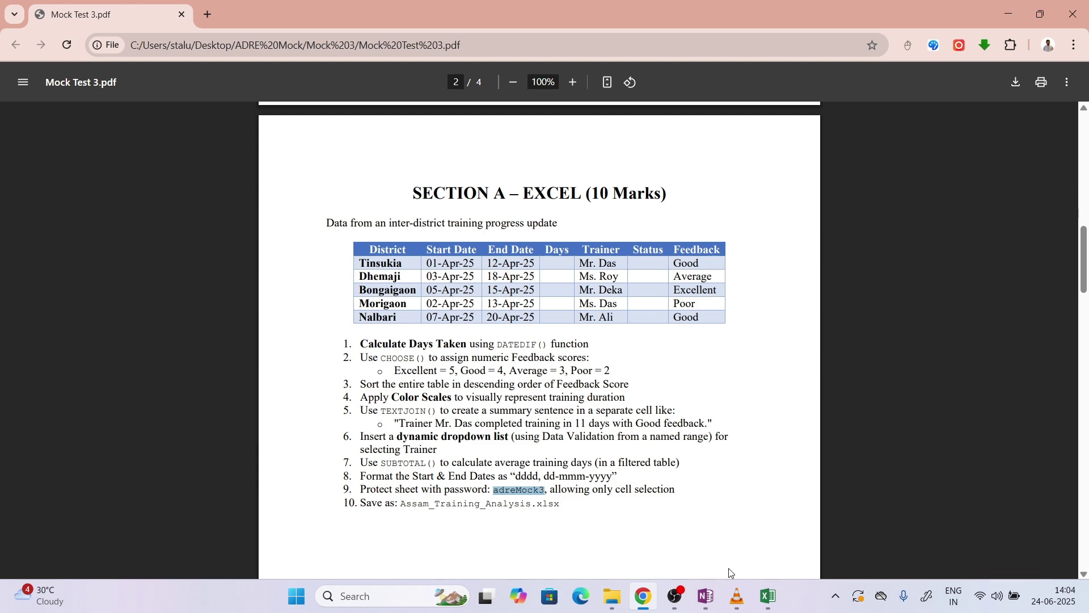
{"action": "left_click", "coordinate": [757, 590]}
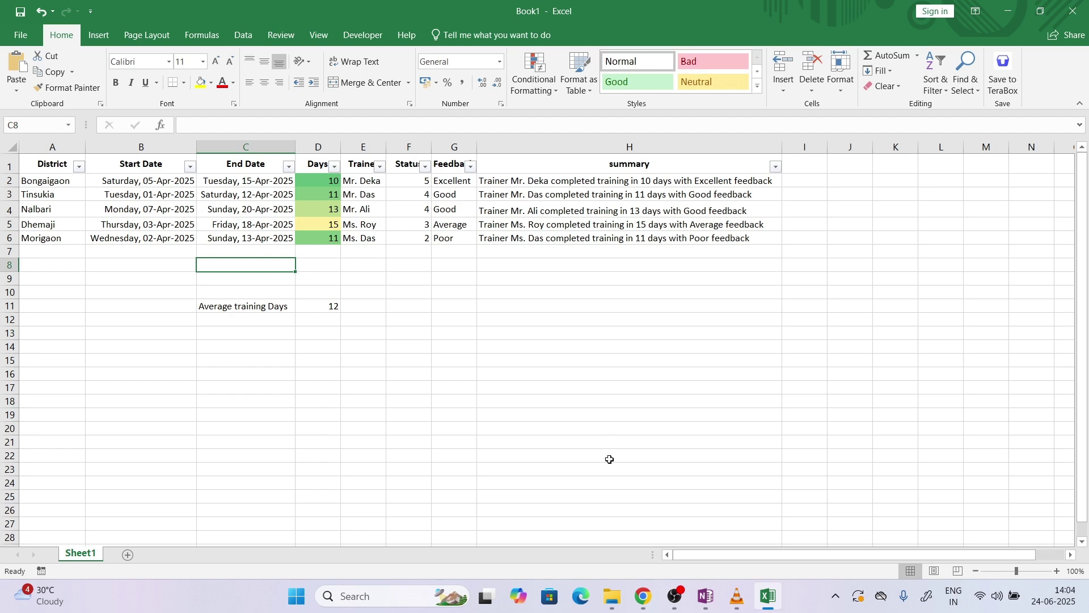
{"action": "left_click", "coordinate": [640, 590]}
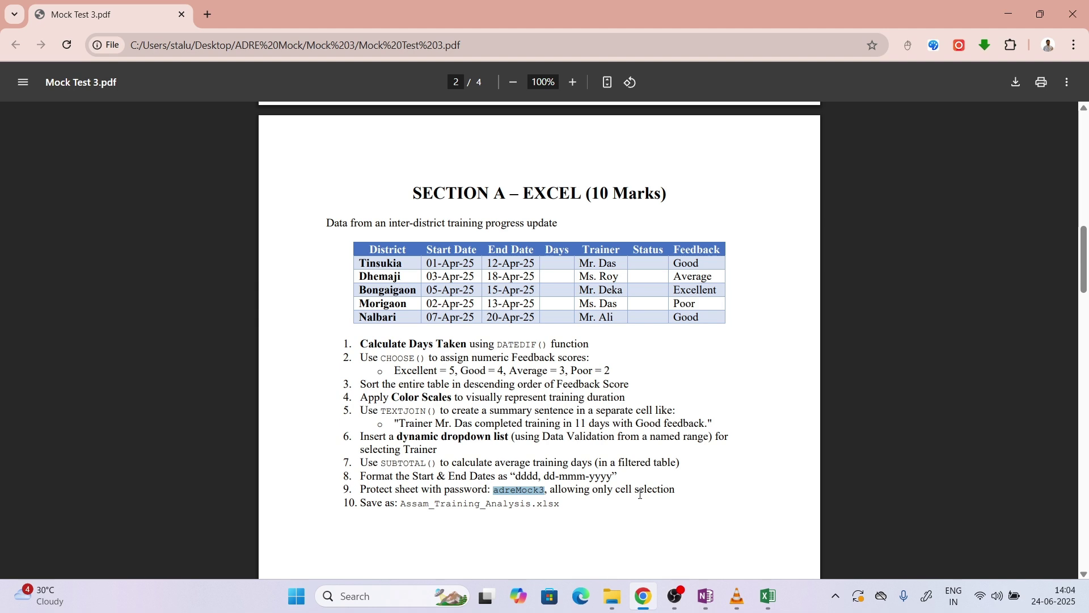
{"action": "left_click", "coordinate": [768, 596]}
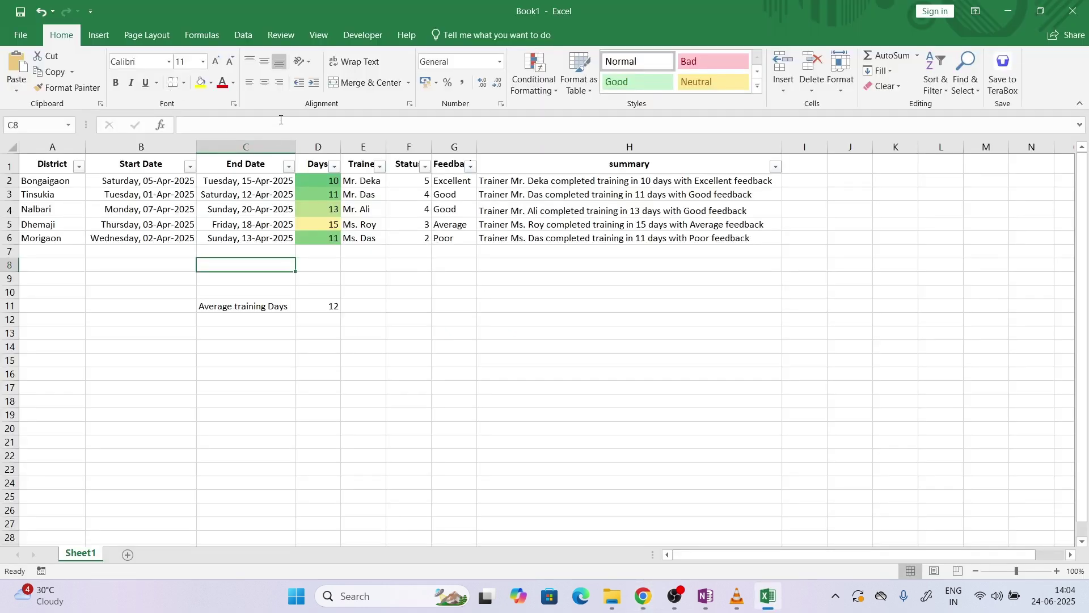
Protect the sheet with a password, allowing only selection of locked and unlocked cells
{"action": "left_click", "coordinate": [281, 34]}
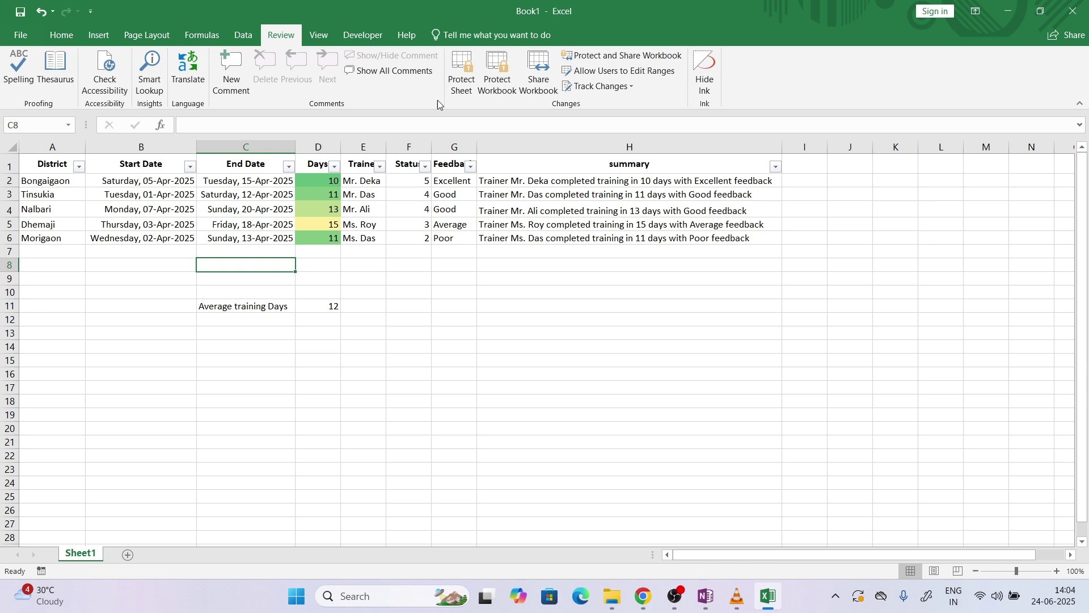
{"action": "left_click", "coordinate": [460, 93]}
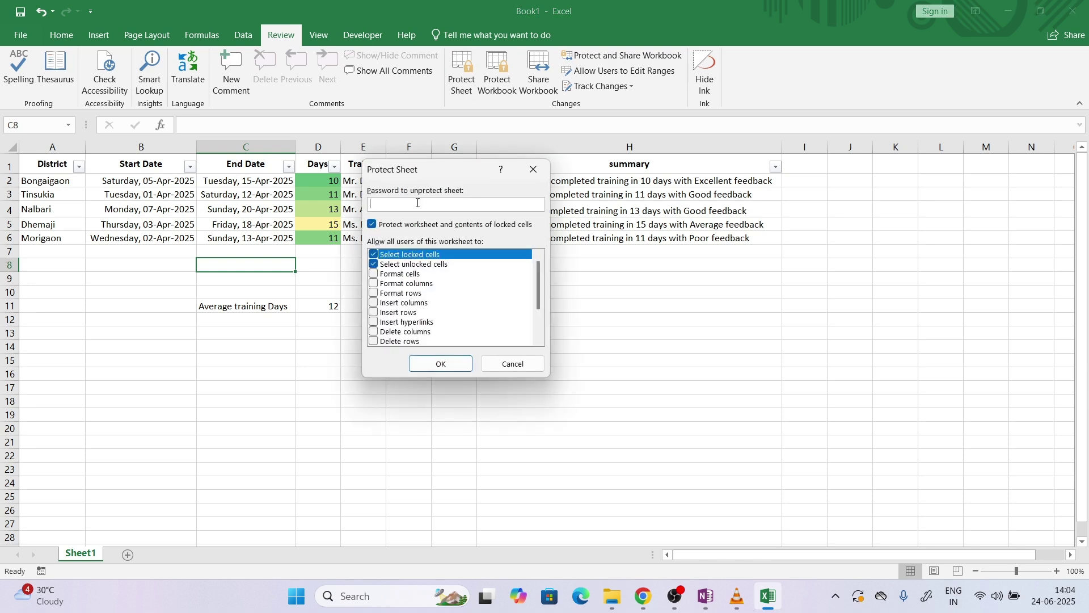
{"action": "key", "text": "ctrl+v"}
{"action": "left_click", "coordinate": [442, 364]}
{"action": "key", "text": "ctrl+v"}
{"action": "left_click", "coordinate": [471, 315]}
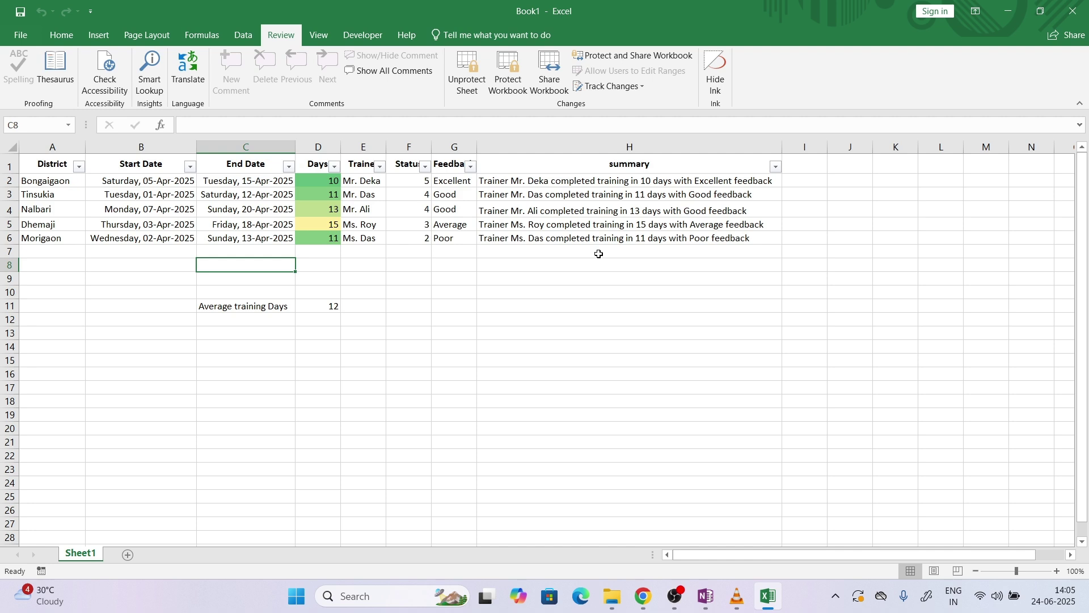
{"action": "left_click_drag", "start_coordinate": [121, 181], "coordinate": [266, 252]}
{"action": "left_click_drag", "start_coordinate": [400, 222], "coordinate": [628, 386]}
{"action": "left_click_drag", "start_coordinate": [181, 301], "coordinate": [370, 348]}
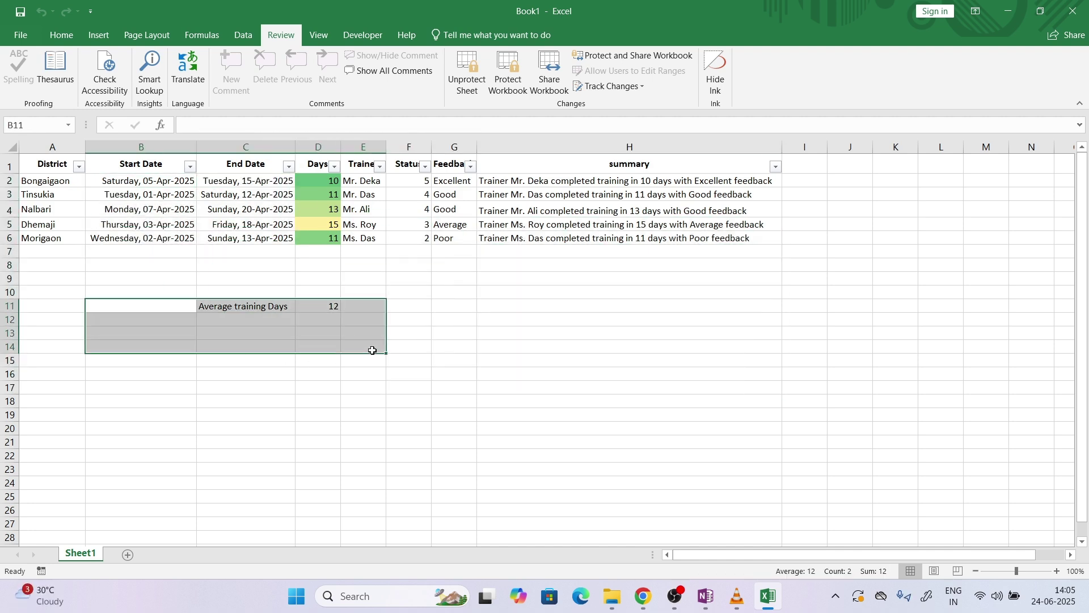
{"action": "double_click", "coordinate": [557, 243]}
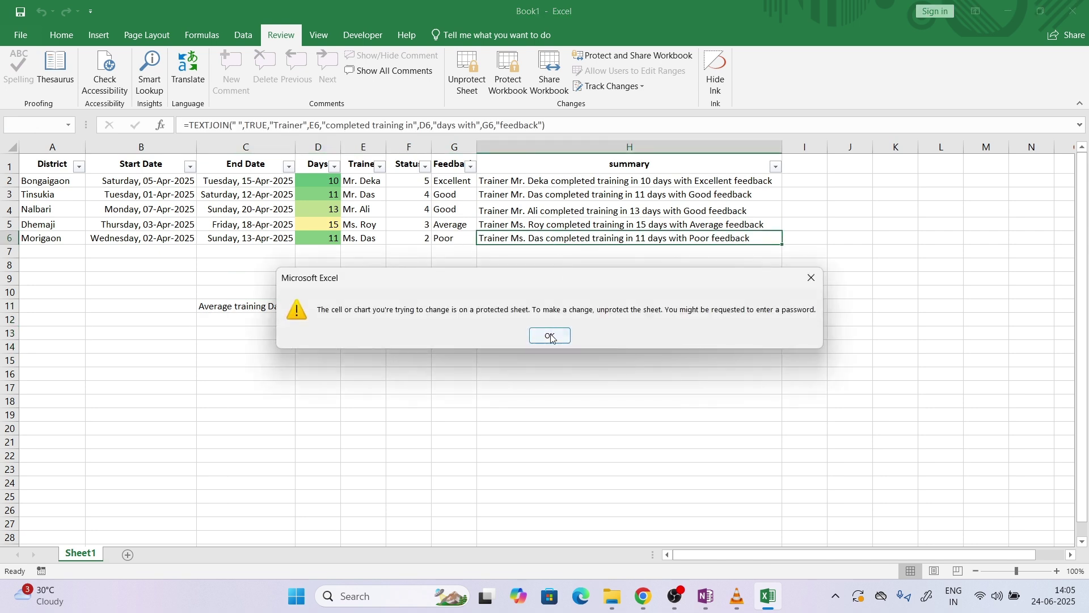
{"action": "left_click", "coordinate": [550, 336]}
{"action": "left_click", "coordinate": [577, 251]}
{"action": "double_click", "coordinate": [568, 224]}
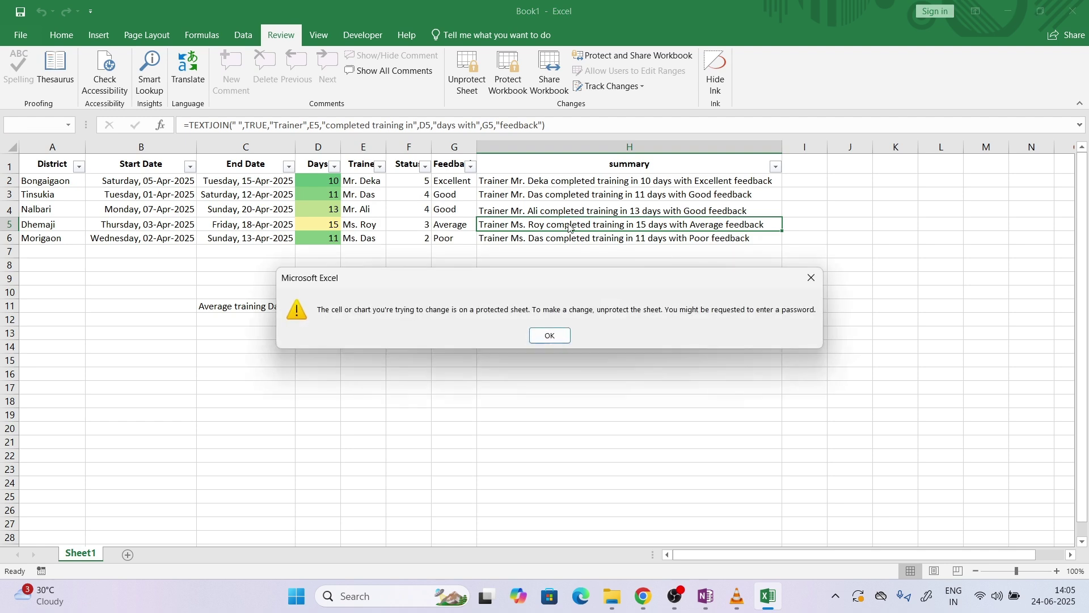
{"action": "left_click", "coordinate": [553, 336]}
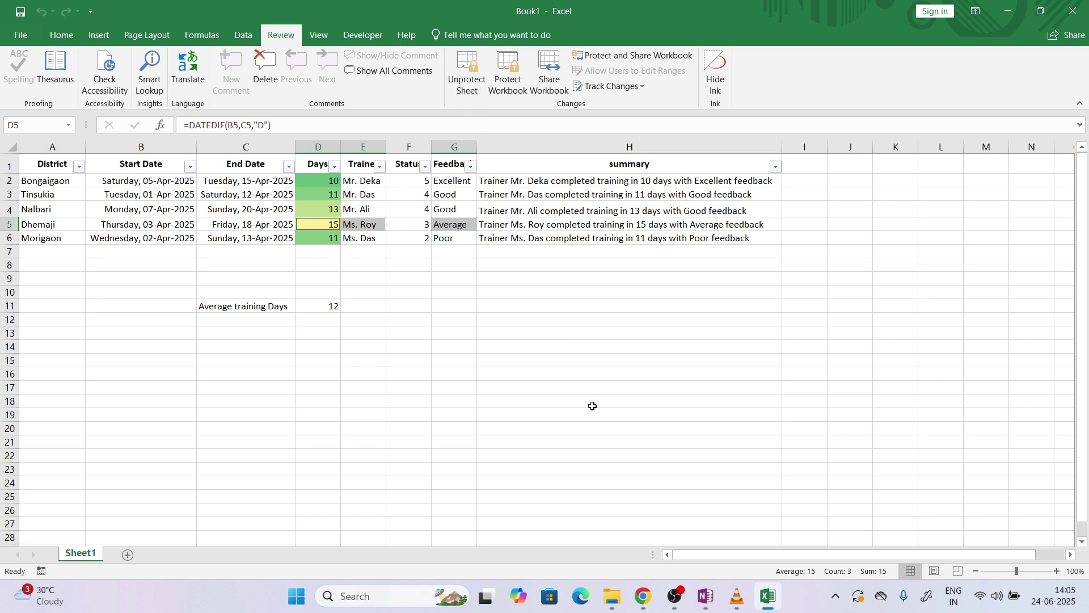
Save the workbook as Assam_Training_Analysis in the Mock 3 folder, using the name from the PDF
{"action": "left_click", "coordinate": [642, 593]}
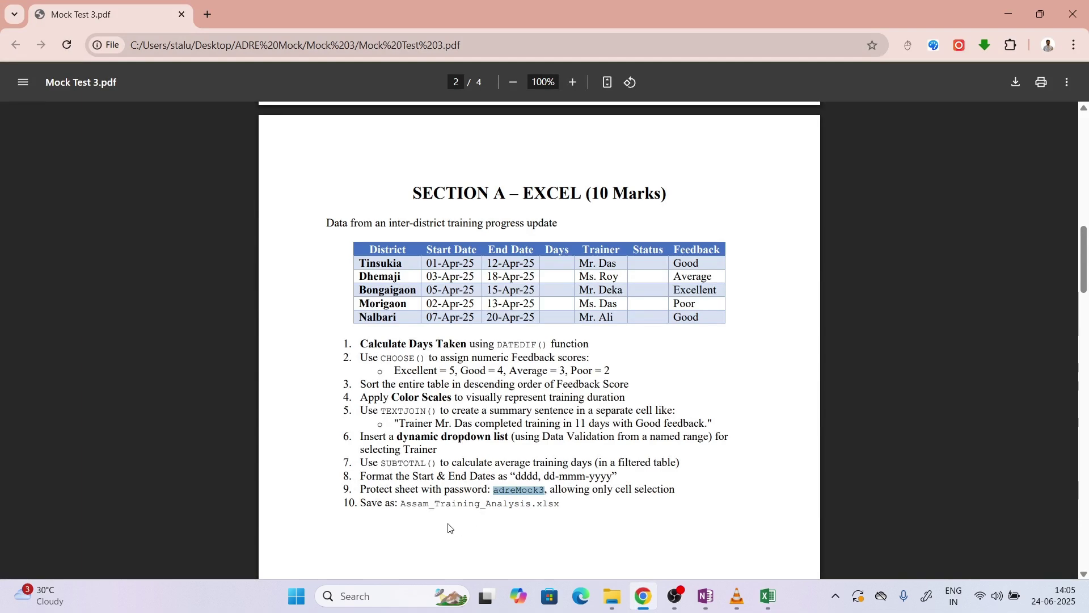
{"action": "left_click_drag", "start_coordinate": [400, 503], "coordinate": [532, 504]}
{"action": "key", "text": "ctrl+c"}
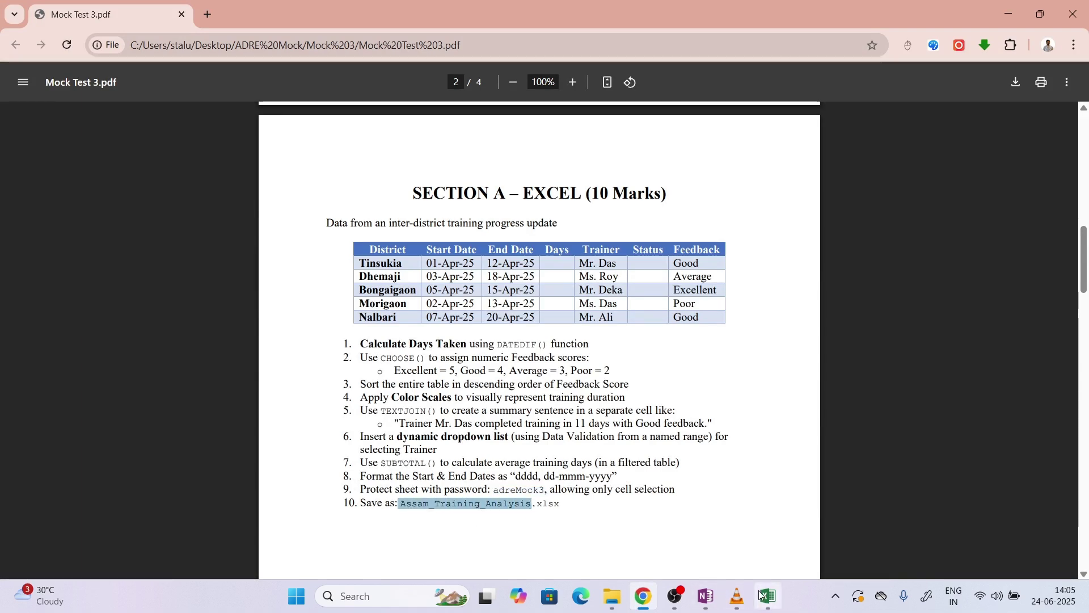
{"action": "left_click", "coordinate": [768, 596]}
{"action": "left_click", "coordinate": [17, 26]}
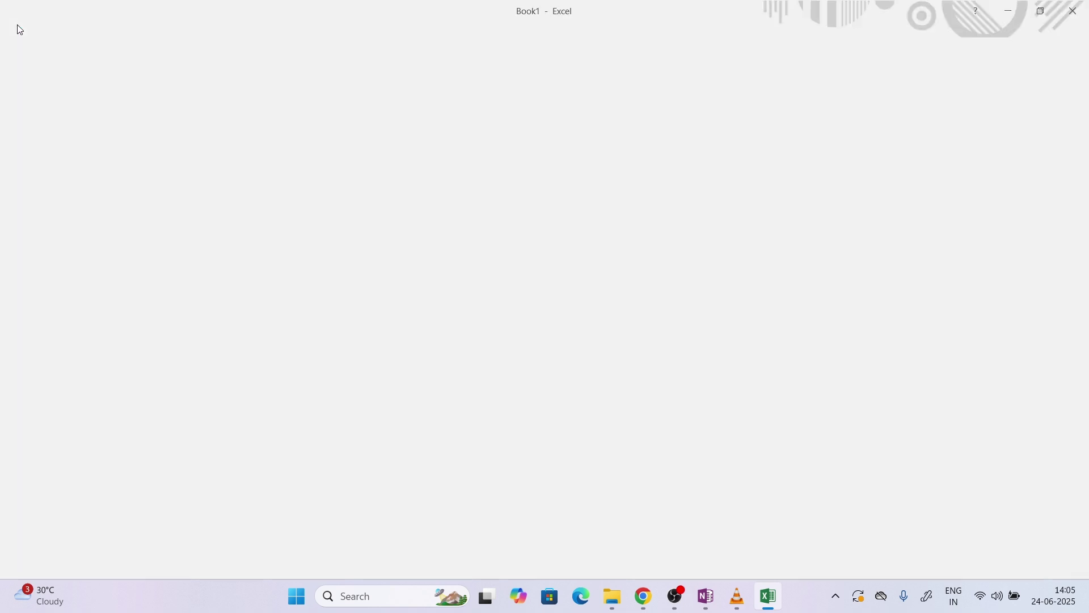
{"action": "left_click", "coordinate": [64, 158]}
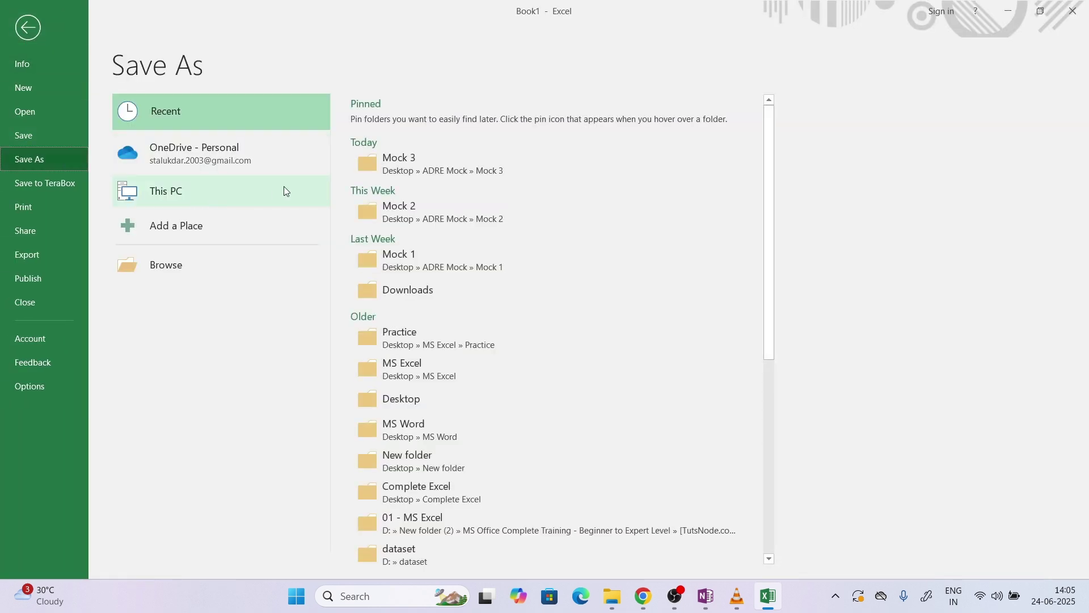
{"action": "left_click", "coordinate": [432, 174]}
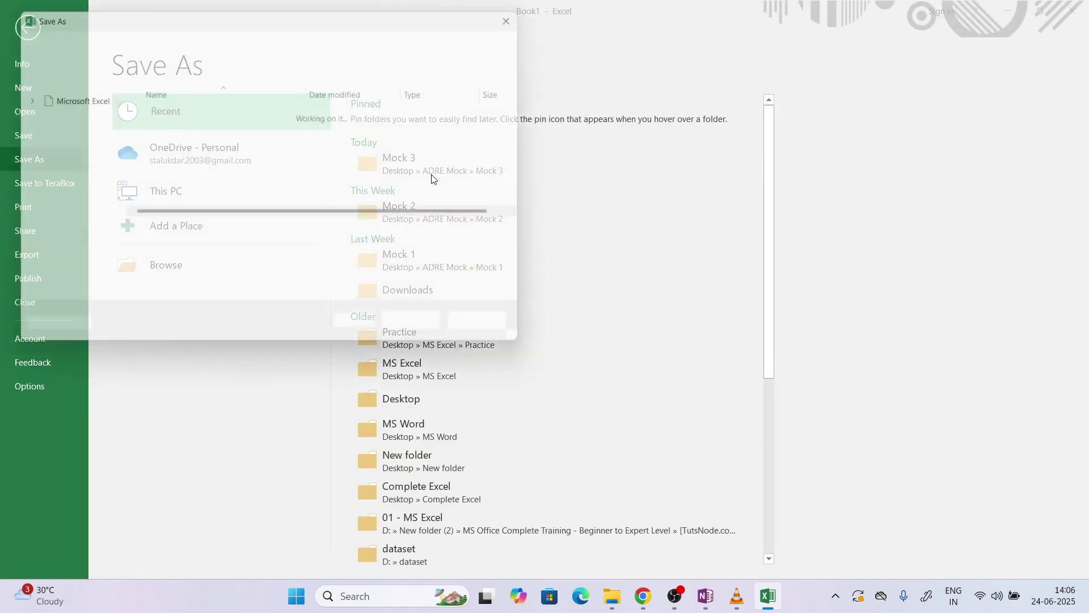
{"action": "key", "text": "ctrl+v"}
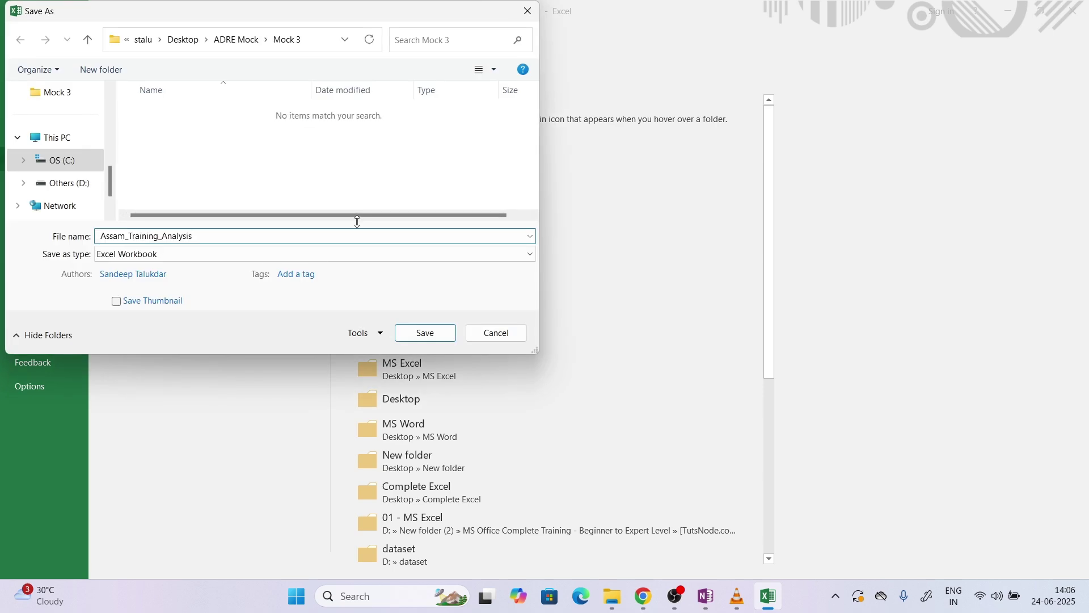
{"action": "left_click", "coordinate": [426, 331]}
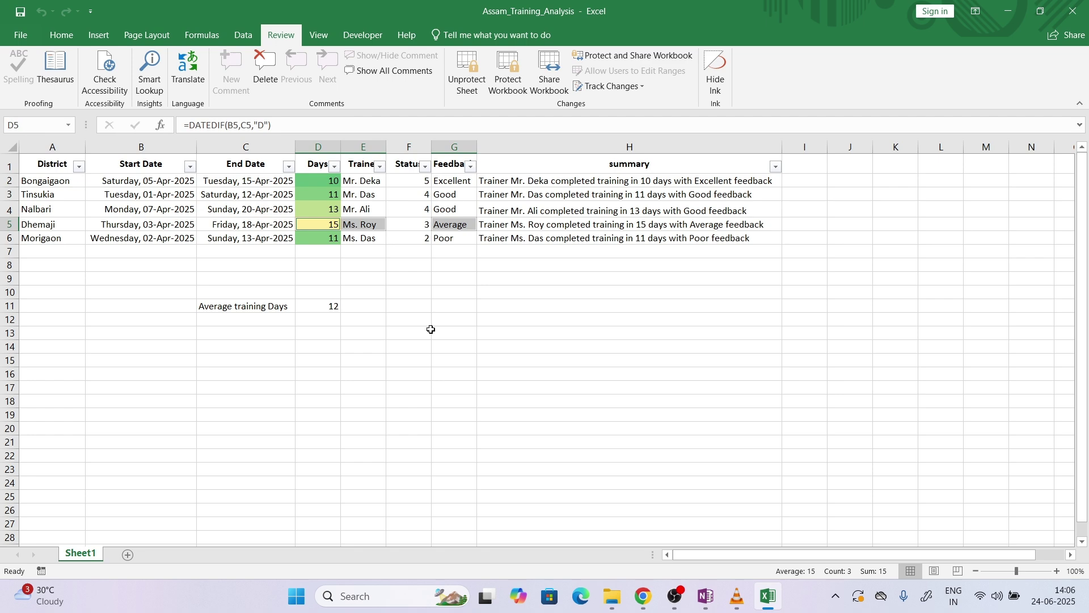
{"action": "left_click", "coordinate": [643, 596]}
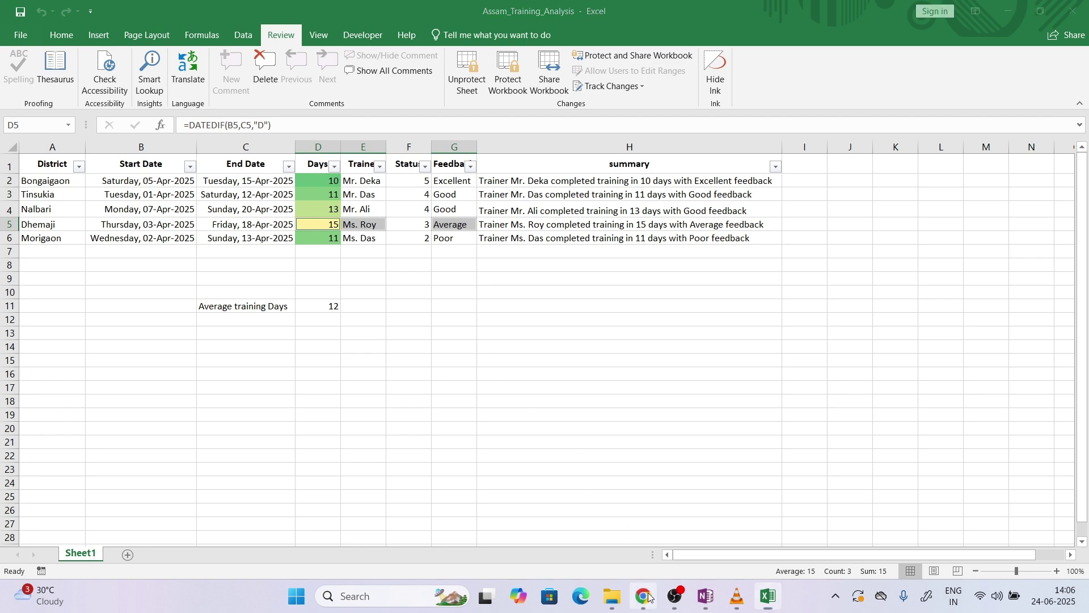
Select the Section B circular text on page 3, from 'Govt of Assam' through the signature line
{"action": "left_click", "coordinate": [629, 303]}
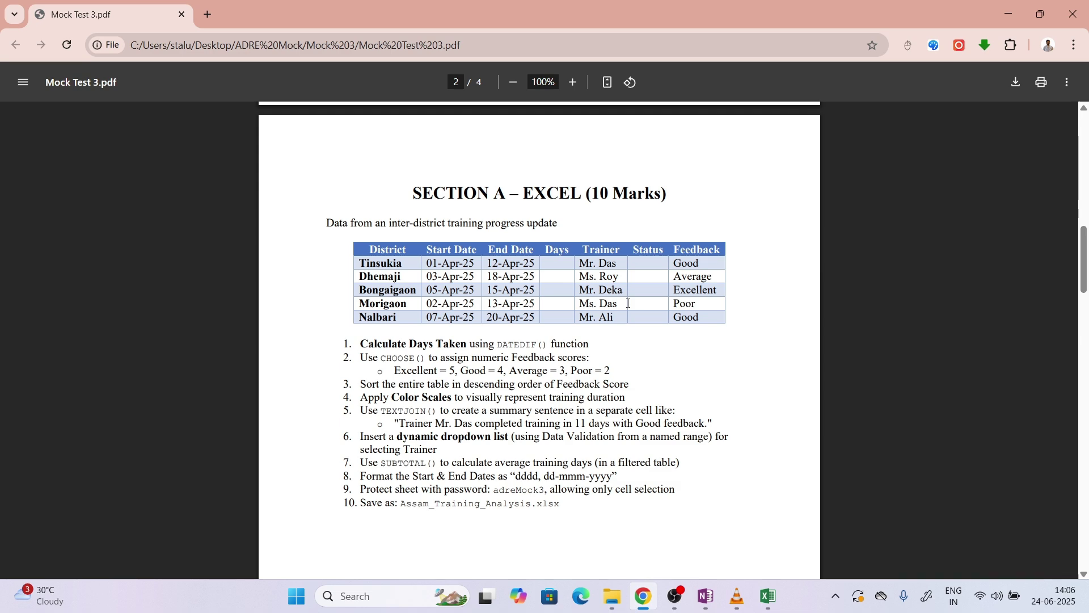
{"action": "scroll", "coordinate": [628, 304], "scroll_direction": "down", "scroll_amount": 5}
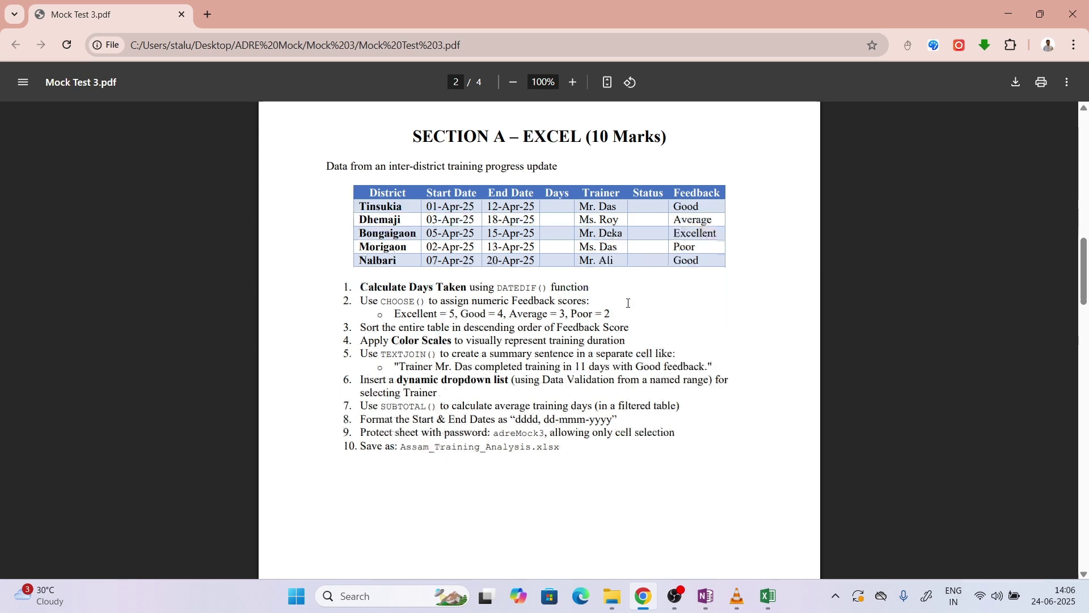
{"action": "scroll", "coordinate": [629, 304], "scroll_direction": "down", "scroll_amount": 10}
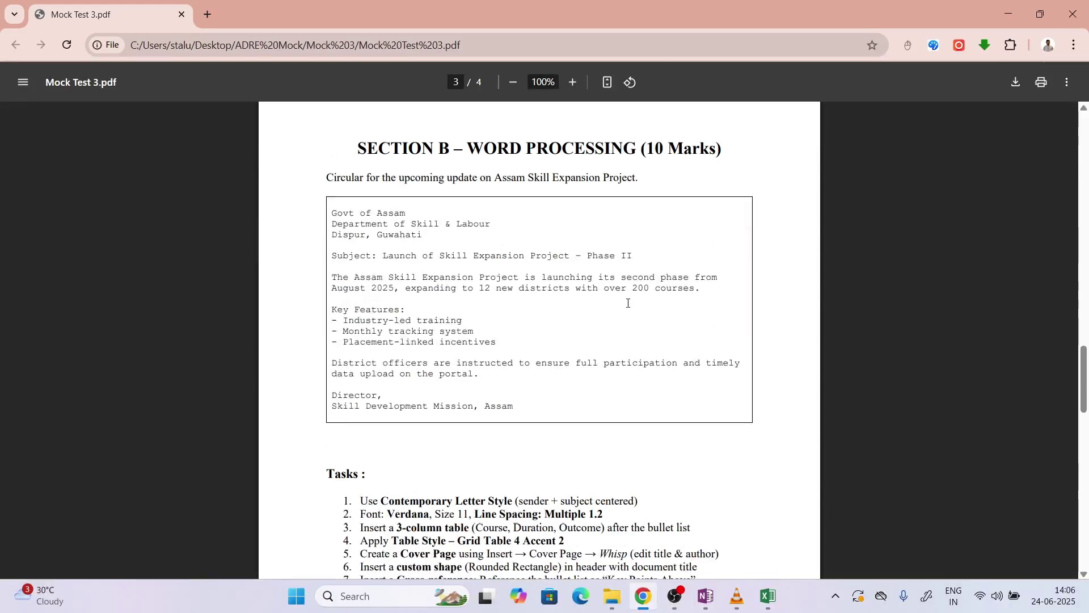
{"action": "scroll", "coordinate": [628, 304], "scroll_direction": "down", "scroll_amount": 1}
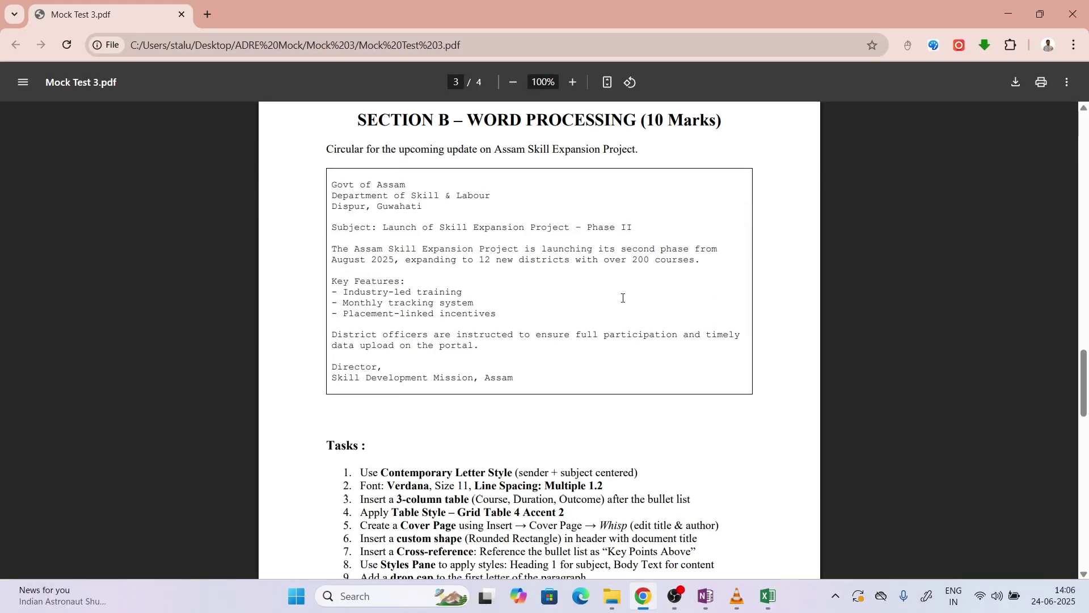
{"action": "left_click_drag", "start_coordinate": [333, 186], "coordinate": [547, 336]}
{"action": "key", "text": "ctrl+c"}
{"action": "left_click_drag", "start_coordinate": [540, 375], "coordinate": [518, 378]}
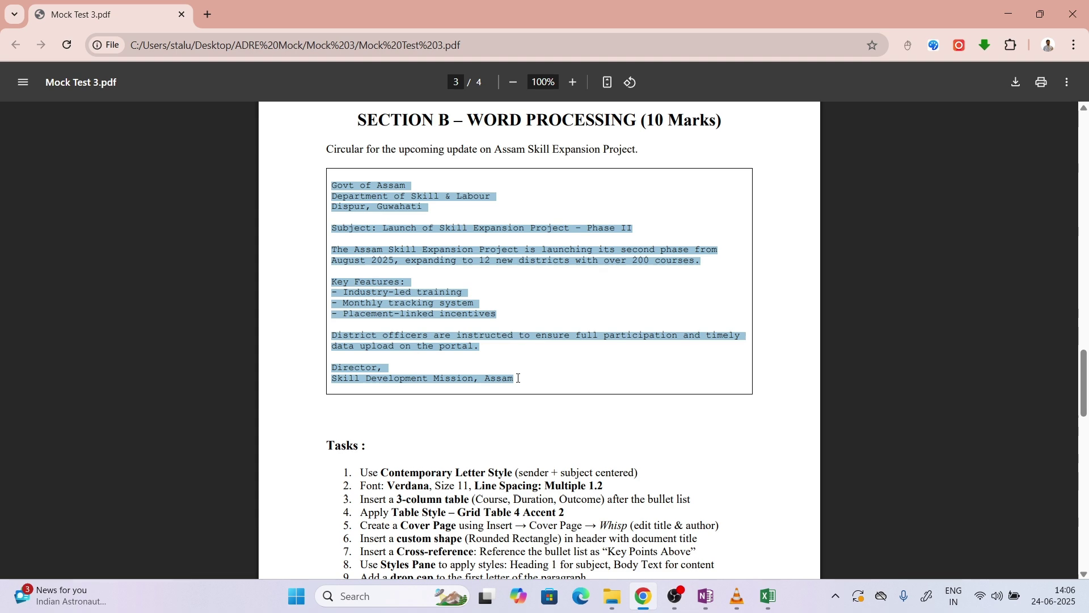
Start a blank Word document and paste the circular text using Paste Options
{"action": "key", "text": "super+s"}
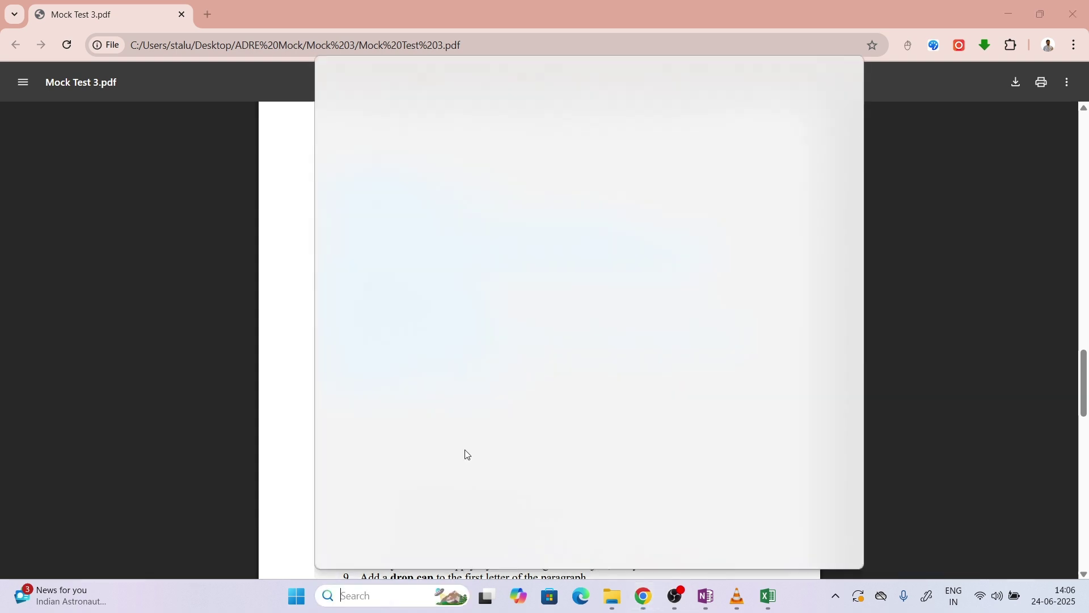
{"action": "type", "text": "word"}
{"action": "key", "text": "Return"}
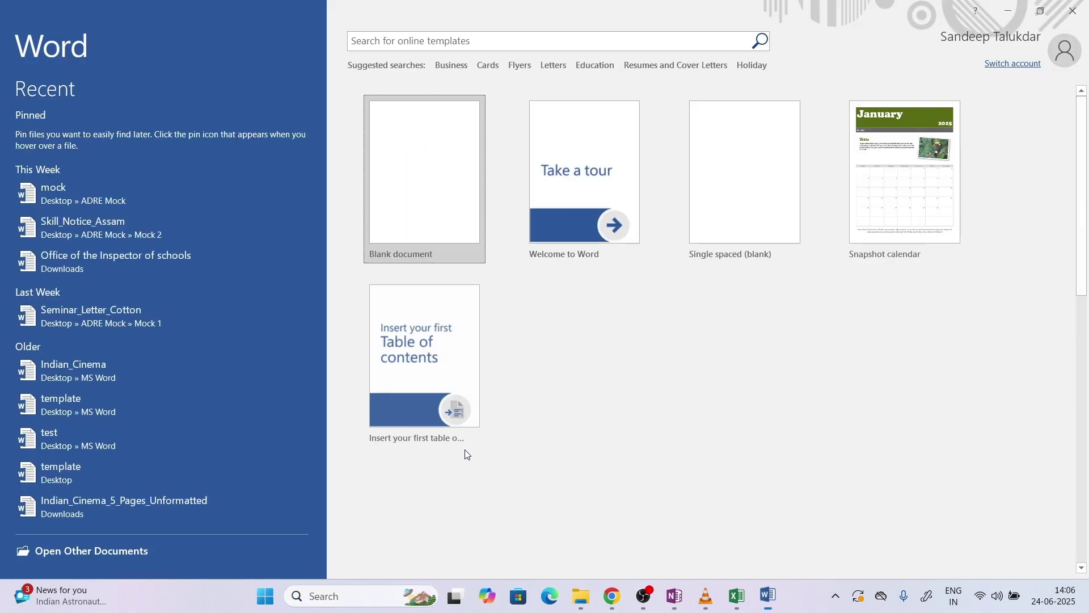
{"action": "left_click", "coordinate": [460, 222]}
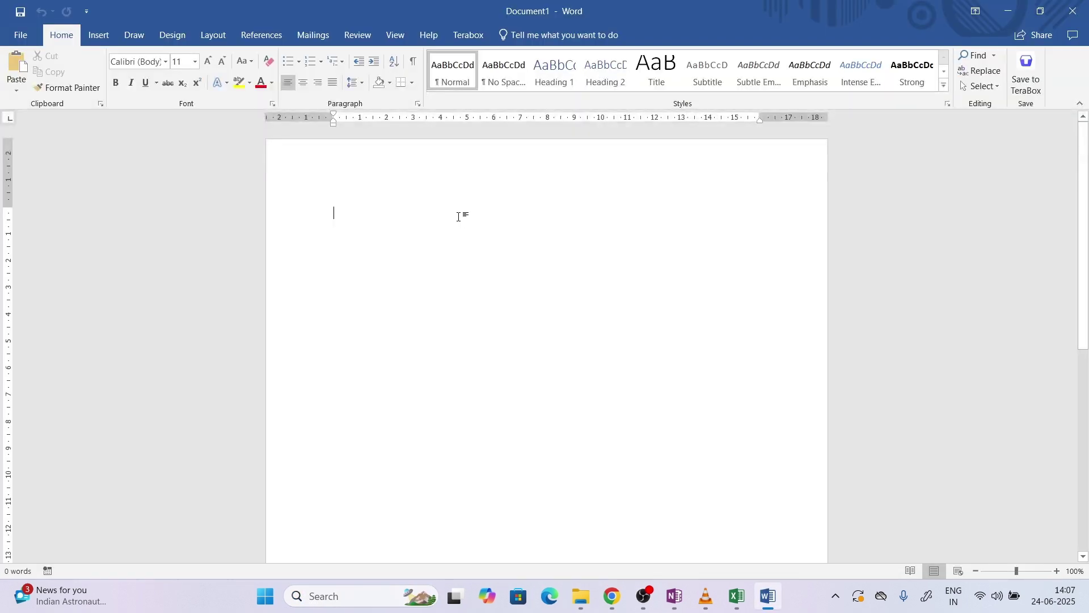
{"action": "key", "text": "ctrl+v"}
{"action": "key", "text": "ctrl+z"}
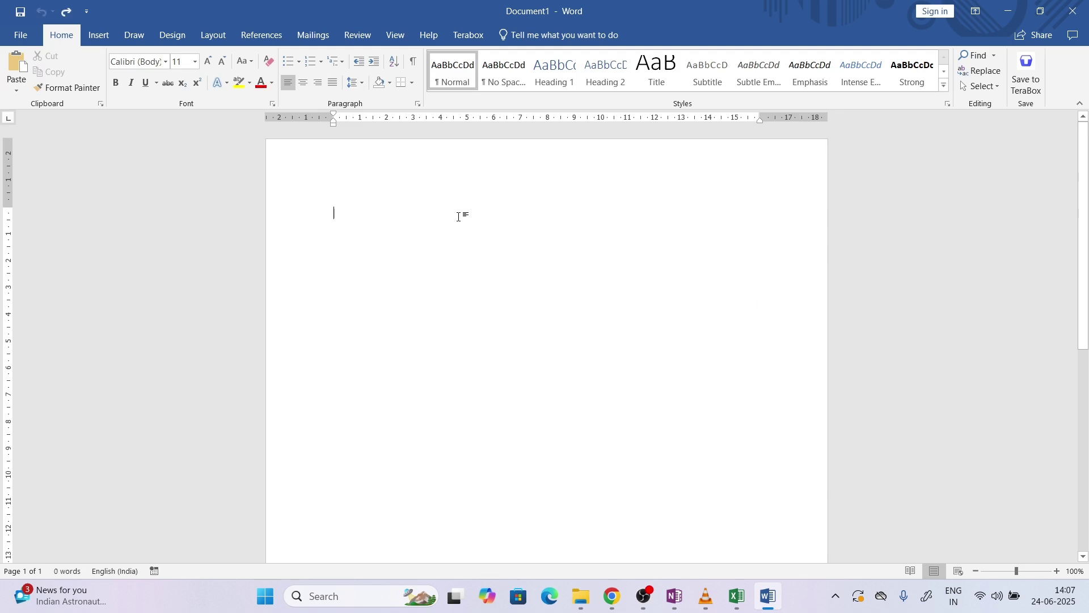
{"action": "right_click", "coordinate": [459, 217]}
{"action": "left_click", "coordinate": [531, 278]}
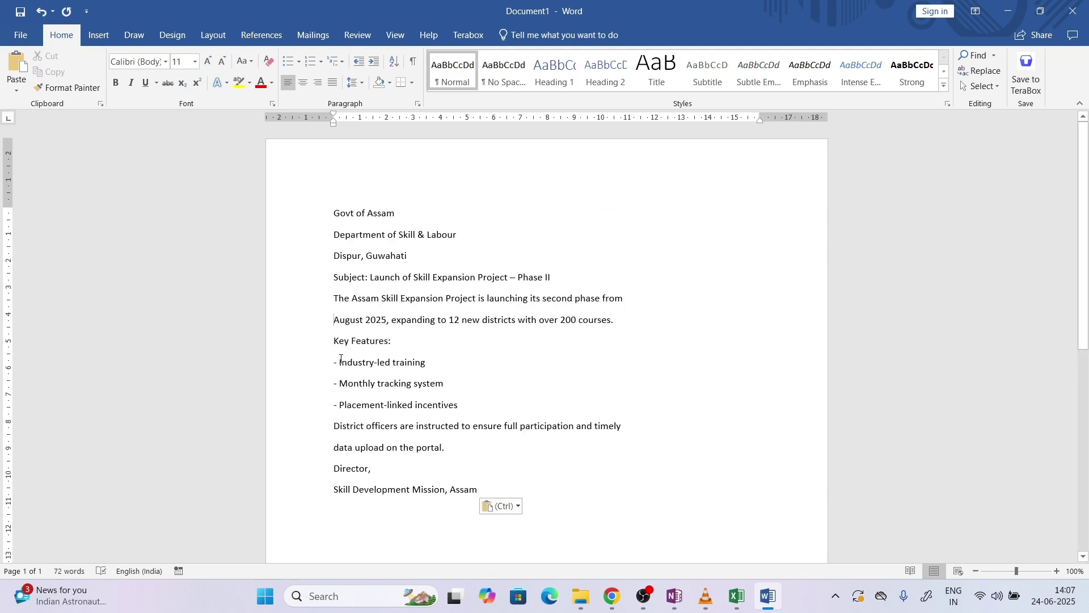
Rejoin the split 'August 2025' paragraph and 'District officers' sentence
{"action": "key", "text": "BackSpace"}
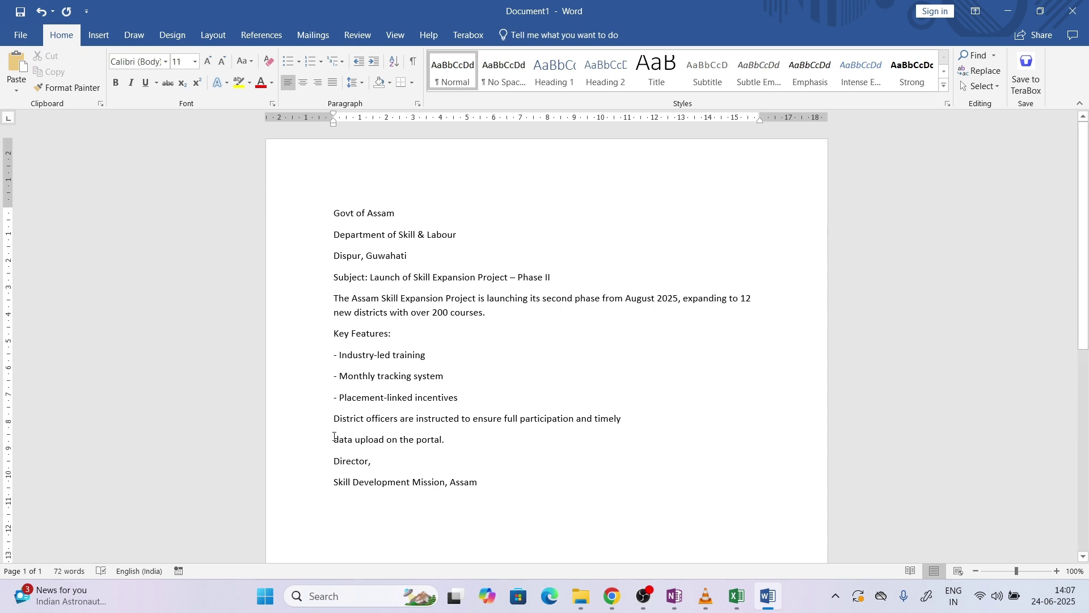
{"action": "key", "text": "BackSpace"}
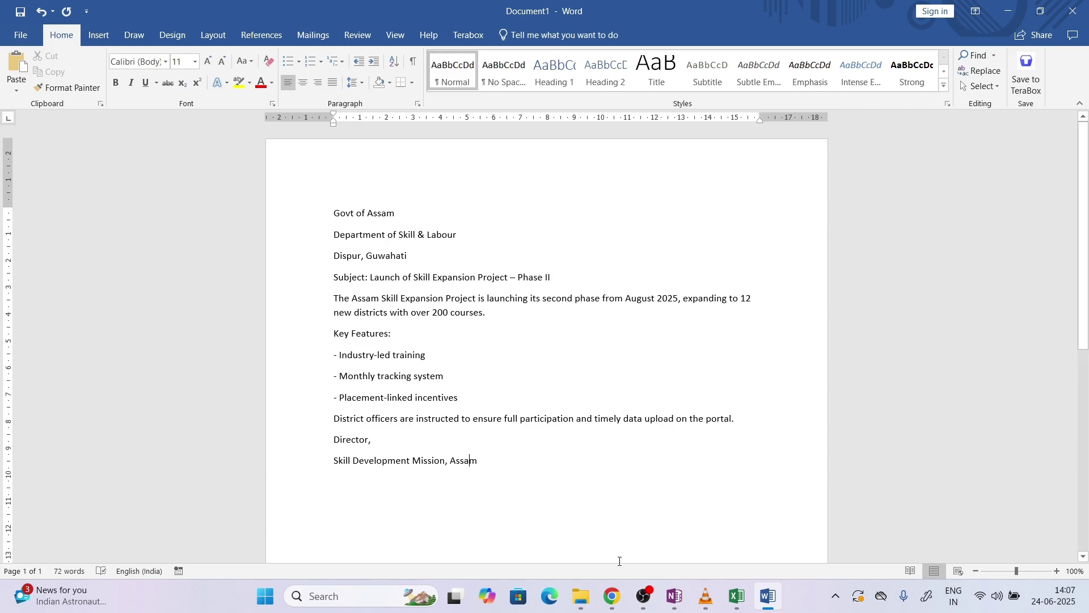
{"action": "left_click", "coordinate": [612, 596]}
{"action": "left_click", "coordinate": [595, 463]}
{"action": "scroll", "coordinate": [595, 463], "scroll_direction": "down", "scroll_amount": 1}
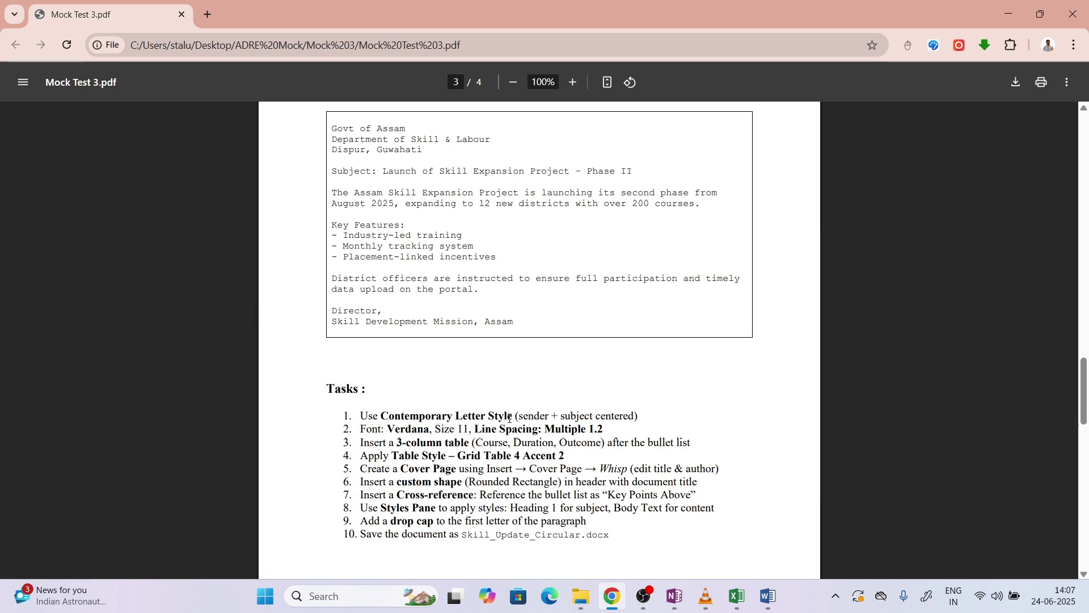
Centre the four sender and subject lines at the top of the circular
{"action": "left_click_drag", "start_coordinate": [520, 417], "coordinate": [623, 411]}
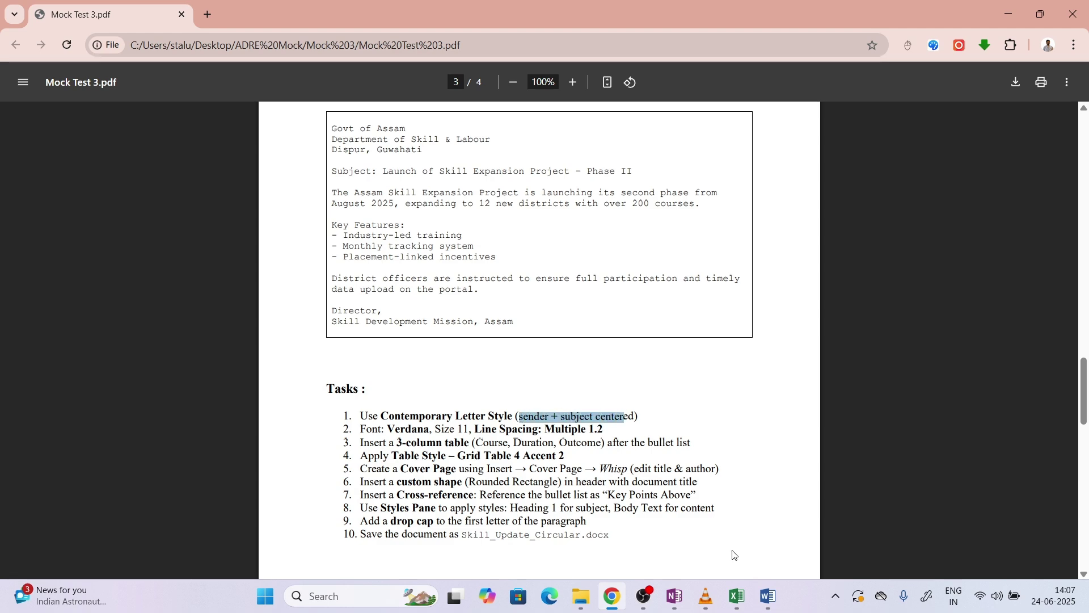
{"action": "left_click", "coordinate": [766, 585]}
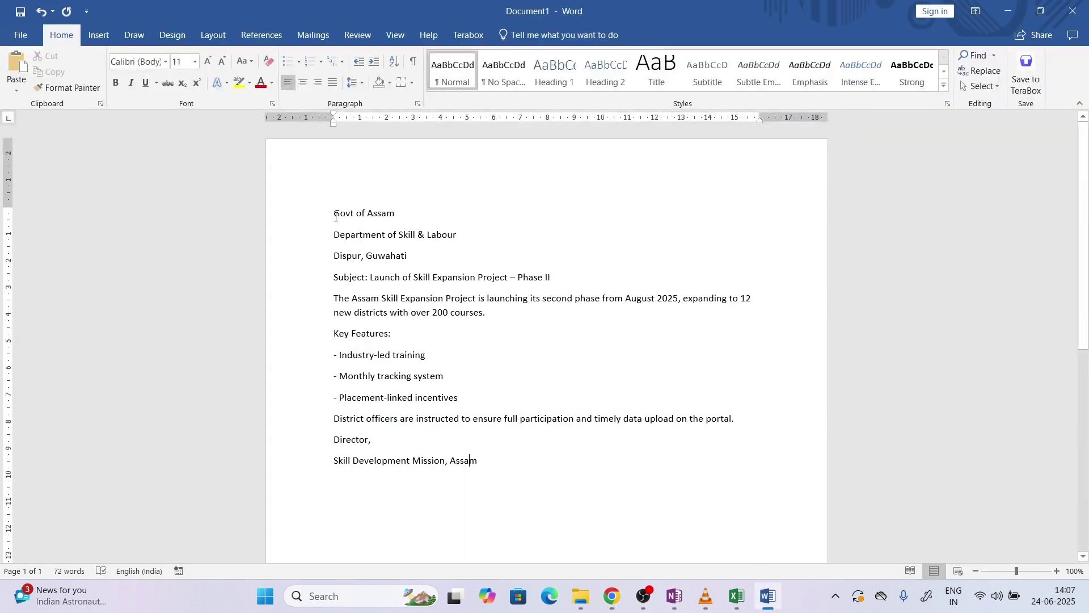
{"action": "left_click_drag", "start_coordinate": [336, 217], "coordinate": [553, 274]}
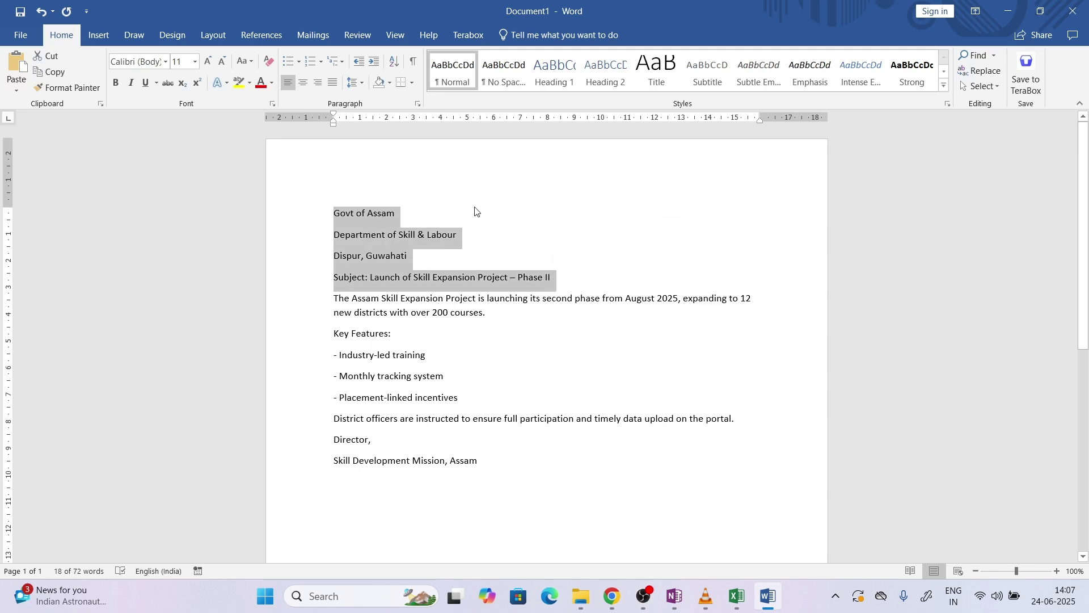
{"action": "left_click", "coordinate": [304, 83]}
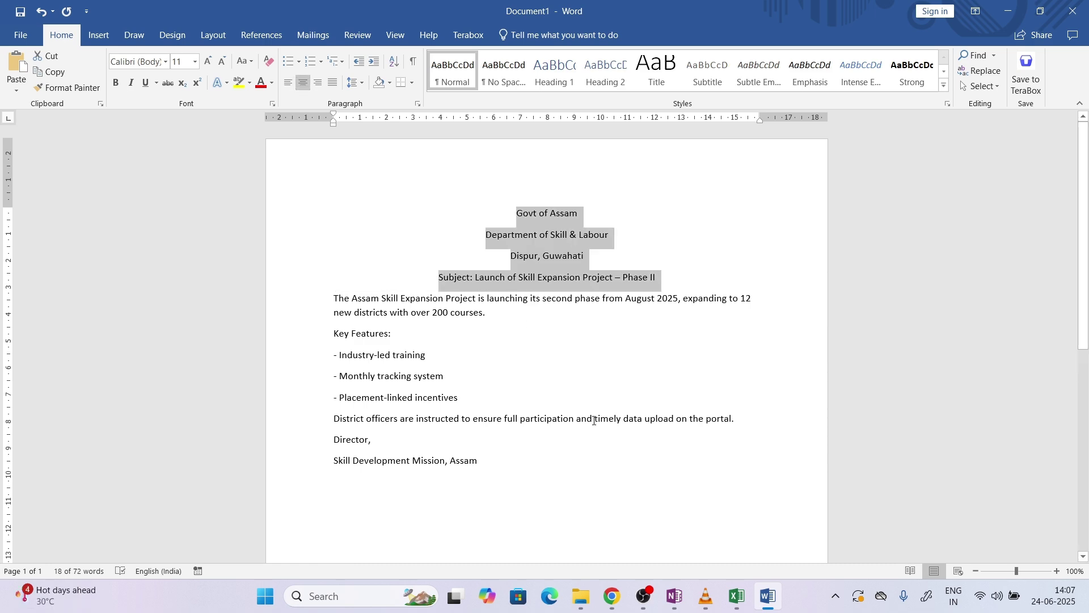
{"action": "left_click", "coordinate": [612, 596]}
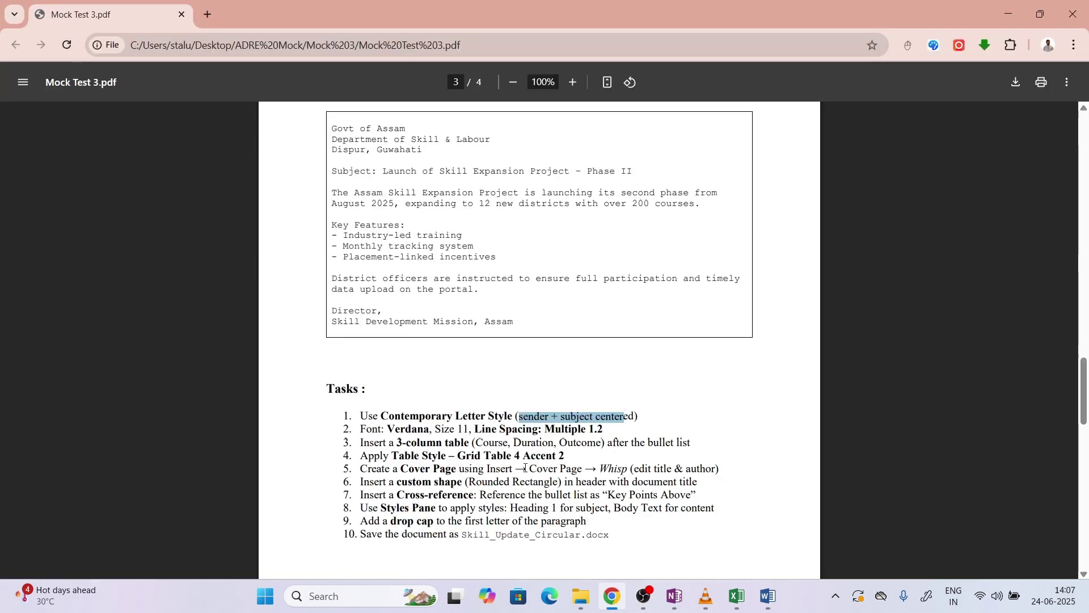
Set the entire letter to Verdana, size 11
{"action": "left_click", "coordinate": [388, 423]}
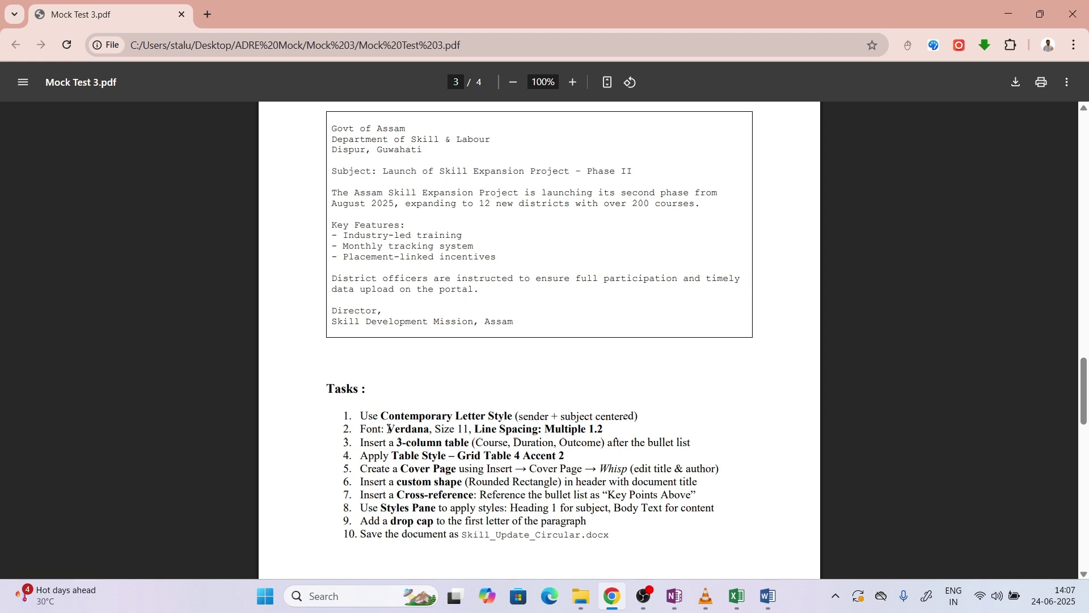
{"action": "left_click_drag", "start_coordinate": [389, 428], "coordinate": [427, 430]}
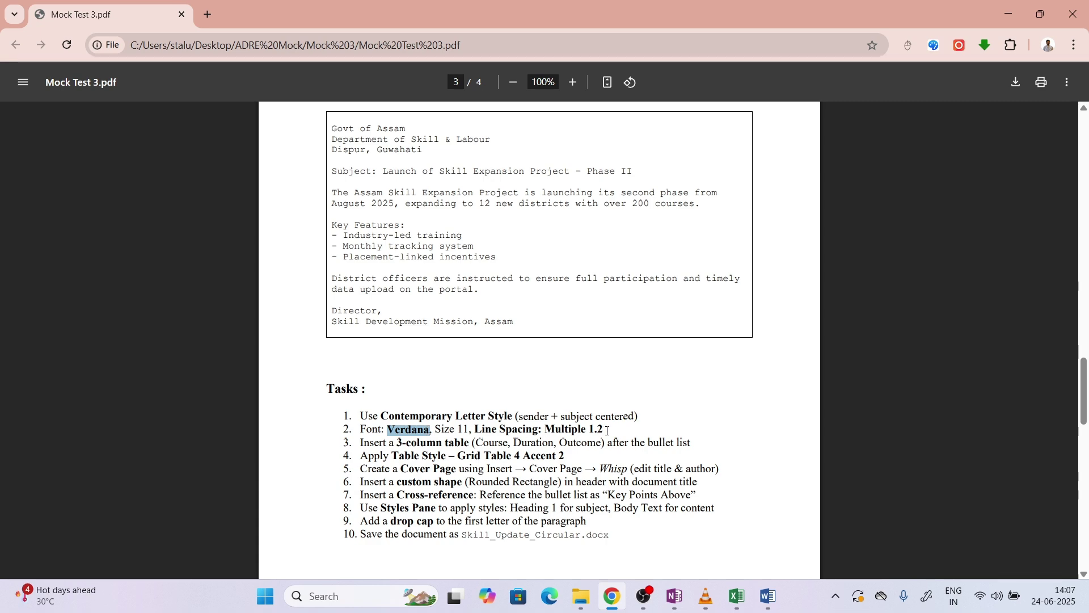
{"action": "left_click", "coordinate": [778, 590]}
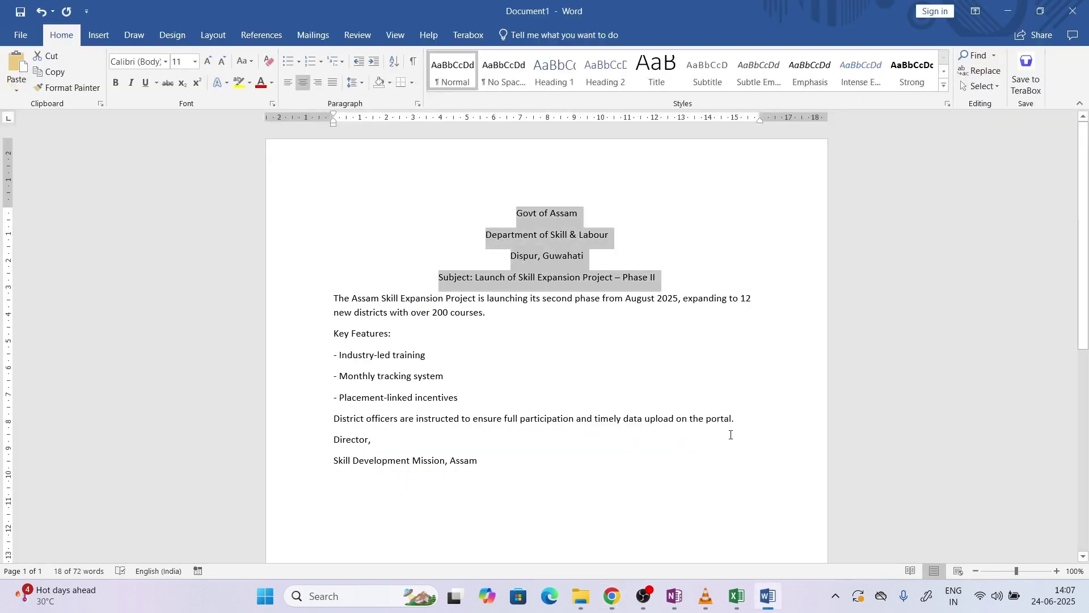
{"action": "key", "text": "ctrl+a"}
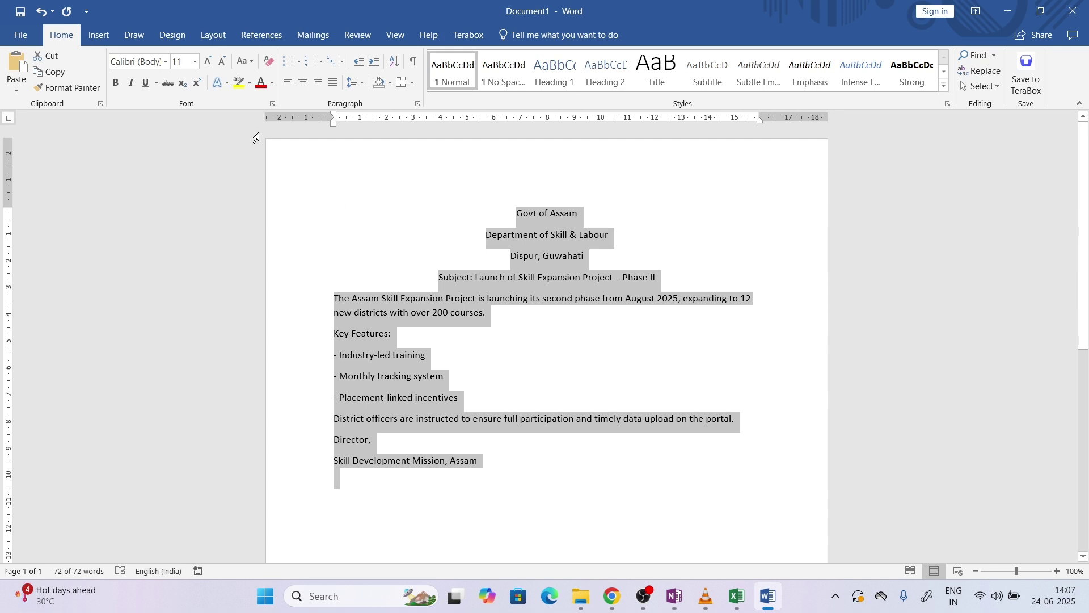
{"action": "left_click", "coordinate": [155, 66]}
{"action": "type", "text": "Verdana"}
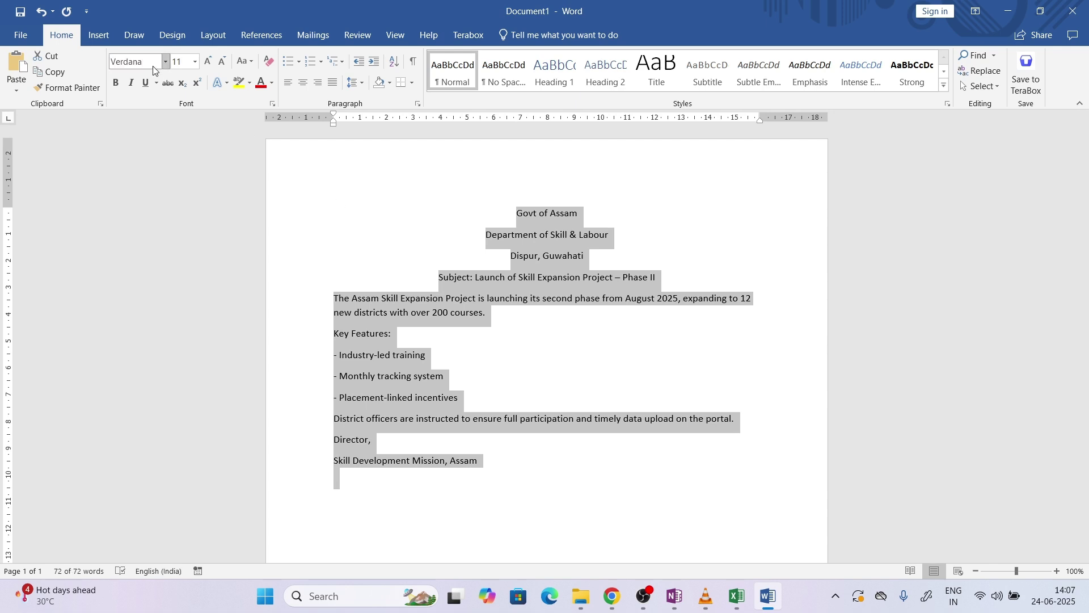
{"action": "key", "text": "Return"}
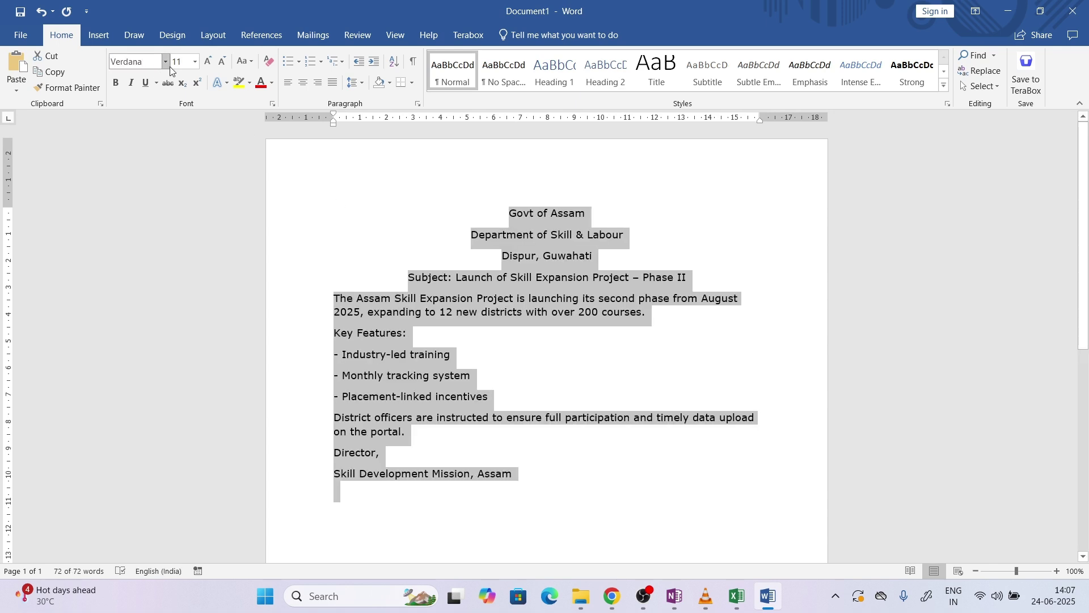
{"action": "left_click", "coordinate": [176, 66]}
{"action": "type", "text": "11"}
{"action": "left_click", "coordinate": [612, 602]}
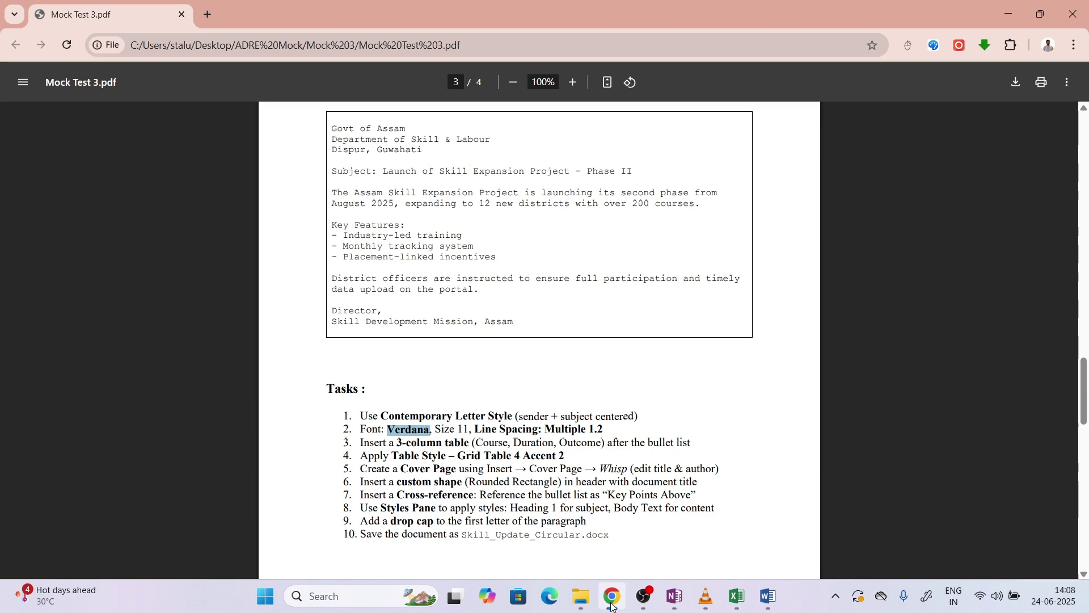
Set the letter's line spacing to Multiple at 1.2 in Line Spacing Options
{"action": "left_click", "coordinate": [612, 602]}
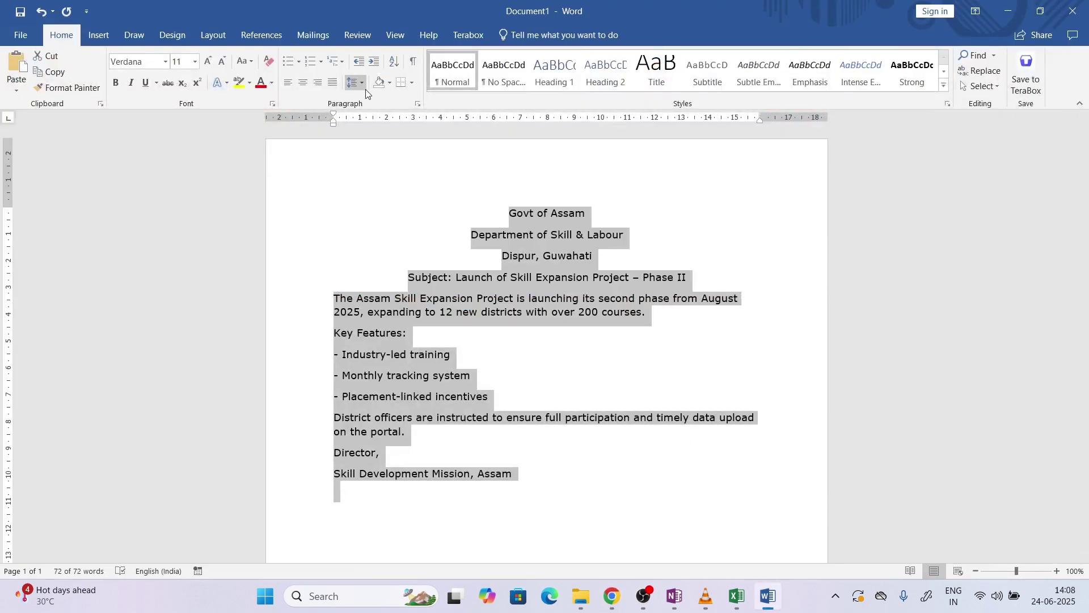
{"action": "left_click", "coordinate": [362, 85]}
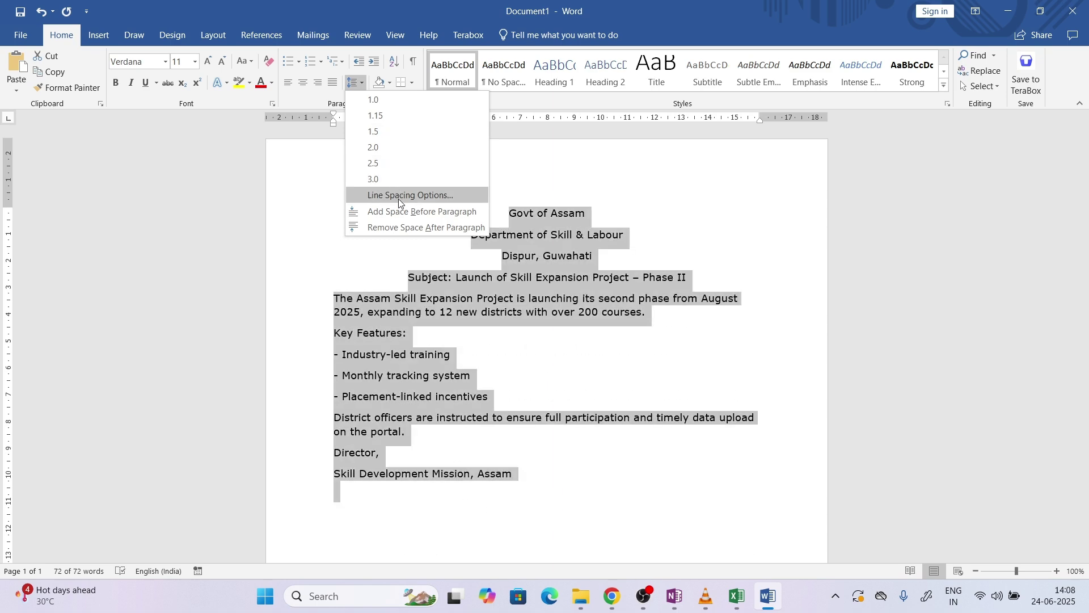
{"action": "left_click", "coordinate": [399, 195]}
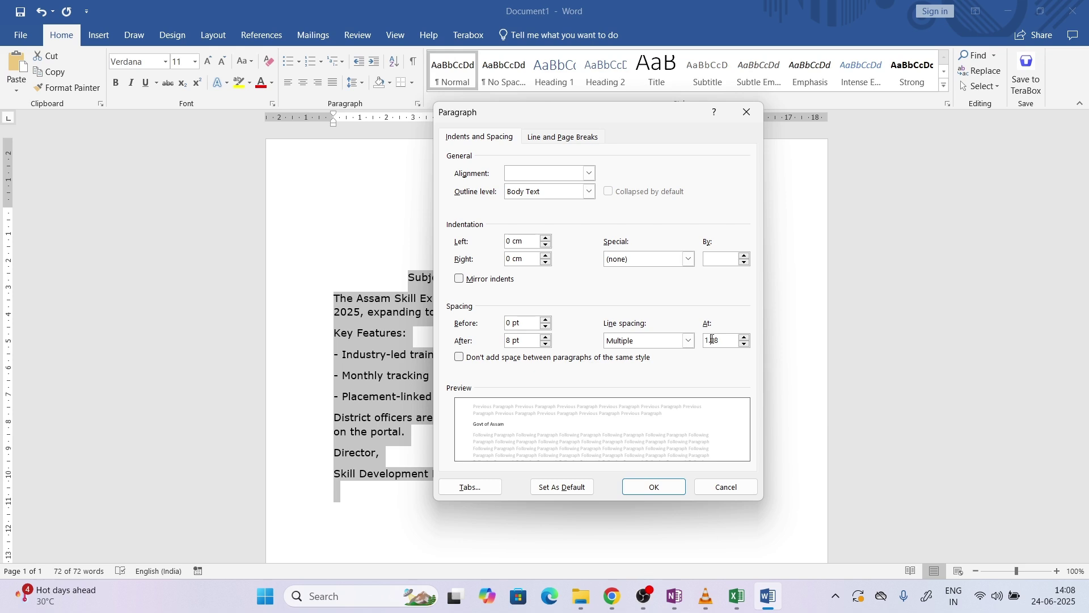
{"action": "left_click_drag", "start_coordinate": [712, 339], "coordinate": [731, 346]}
{"action": "type", "text": "2"}
{"action": "left_click", "coordinate": [653, 487]}
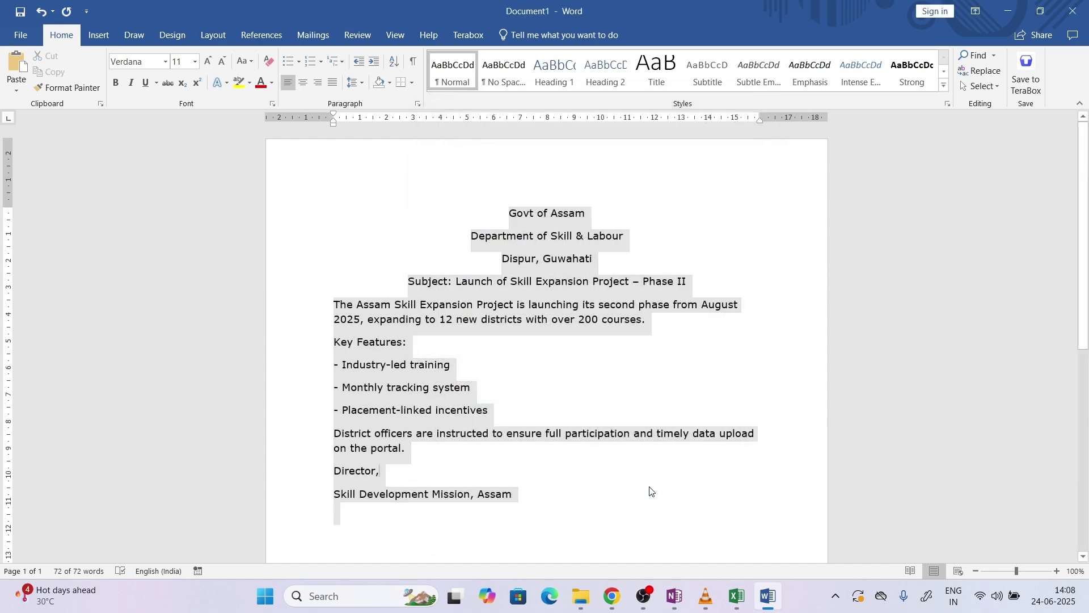
{"action": "left_click", "coordinate": [651, 492]}
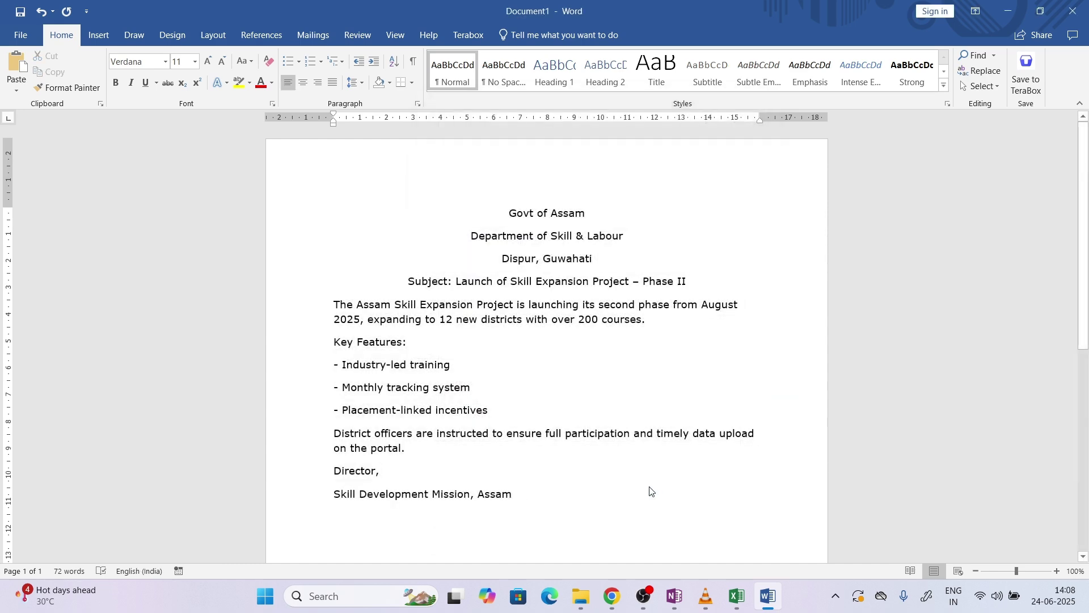
{"action": "left_click", "coordinate": [612, 593]}
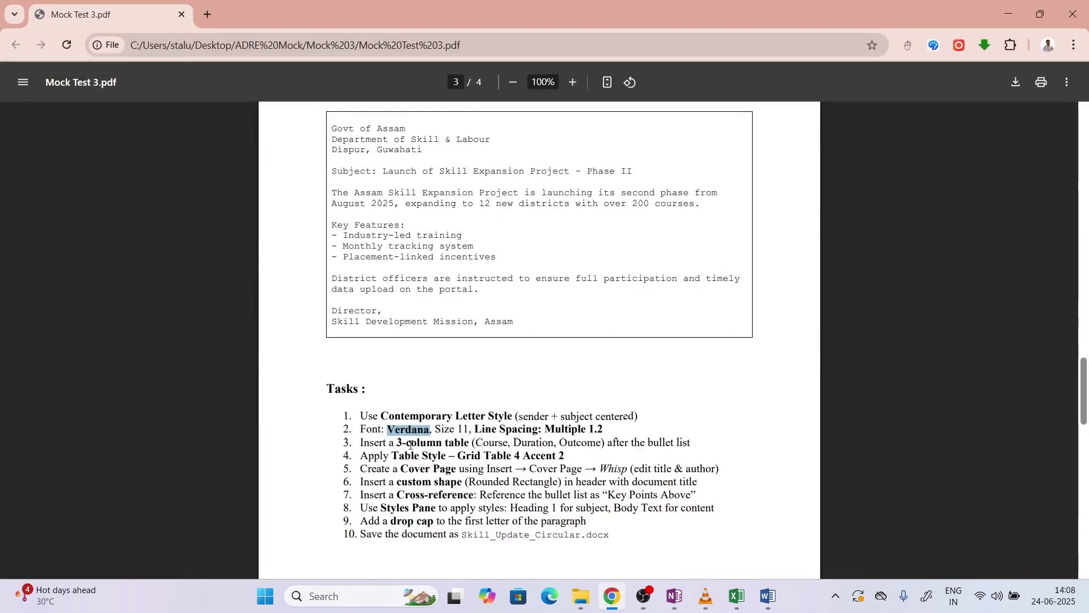
Add a blank line after the bullet list and insert a 3-column, 2-row table
{"action": "left_click_drag", "start_coordinate": [403, 444], "coordinate": [455, 445]}
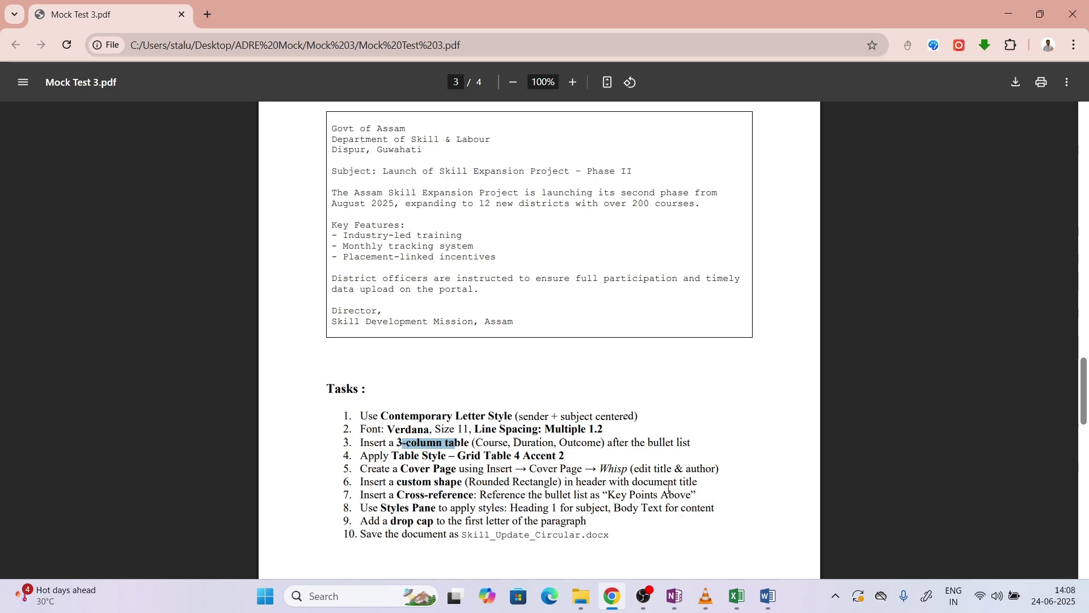
{"action": "left_click", "coordinate": [768, 596]}
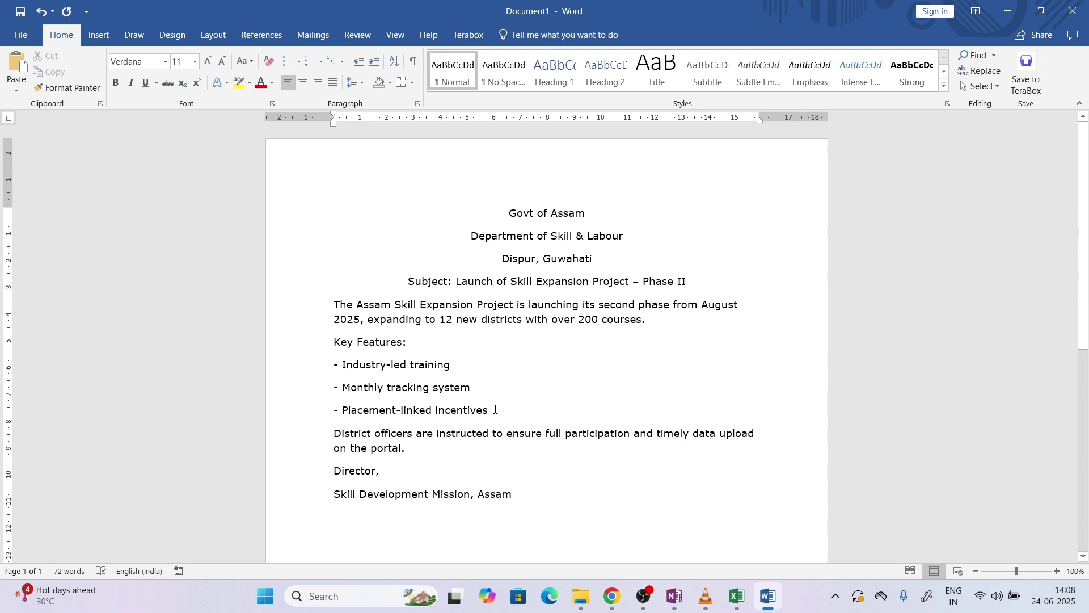
{"action": "key", "text": "Return"}
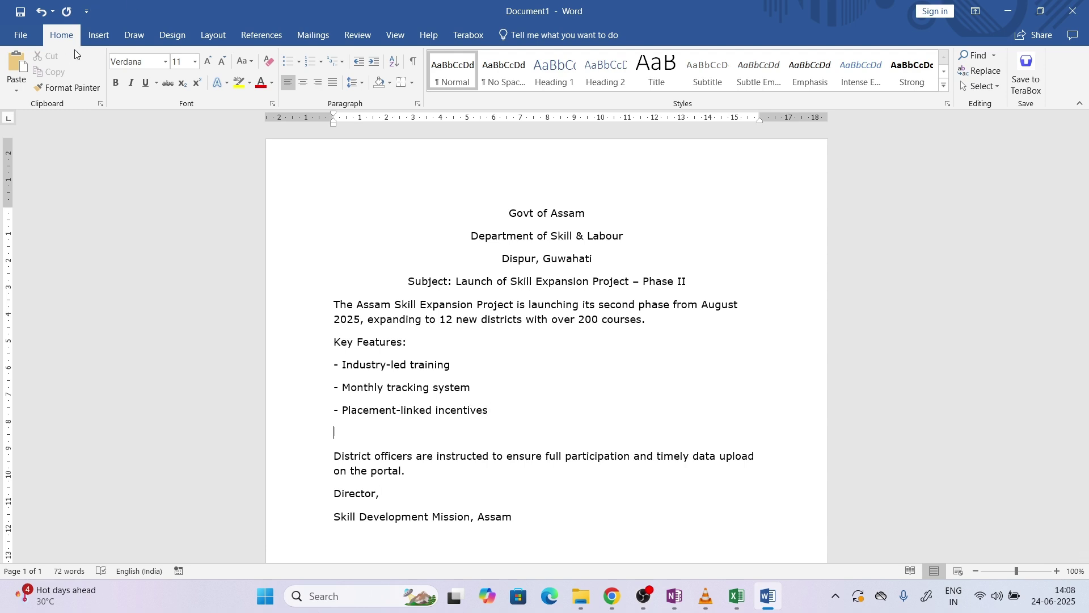
{"action": "left_click", "coordinate": [98, 36]}
{"action": "left_click", "coordinate": [108, 80]}
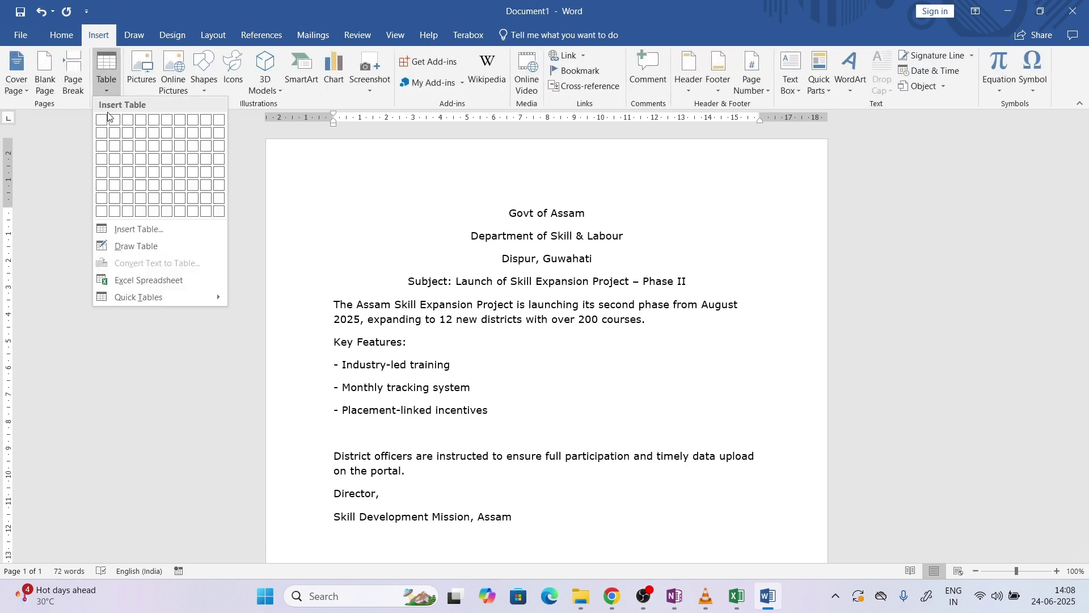
{"action": "left_click", "coordinate": [128, 134]}
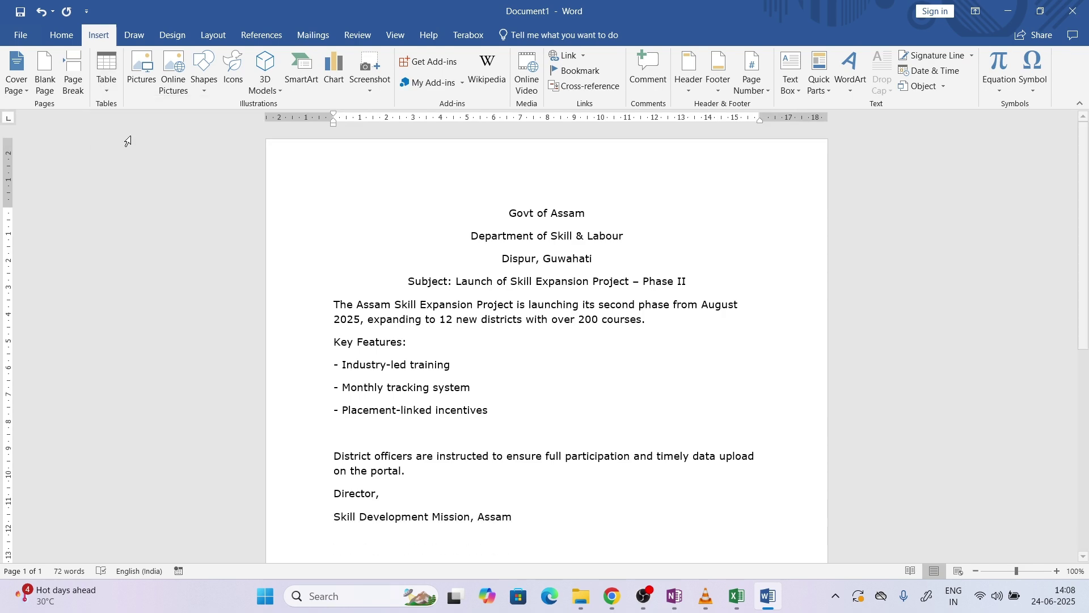
Fill the table header row with Course, Duration and Outcome
{"action": "left_click", "coordinate": [625, 603]}
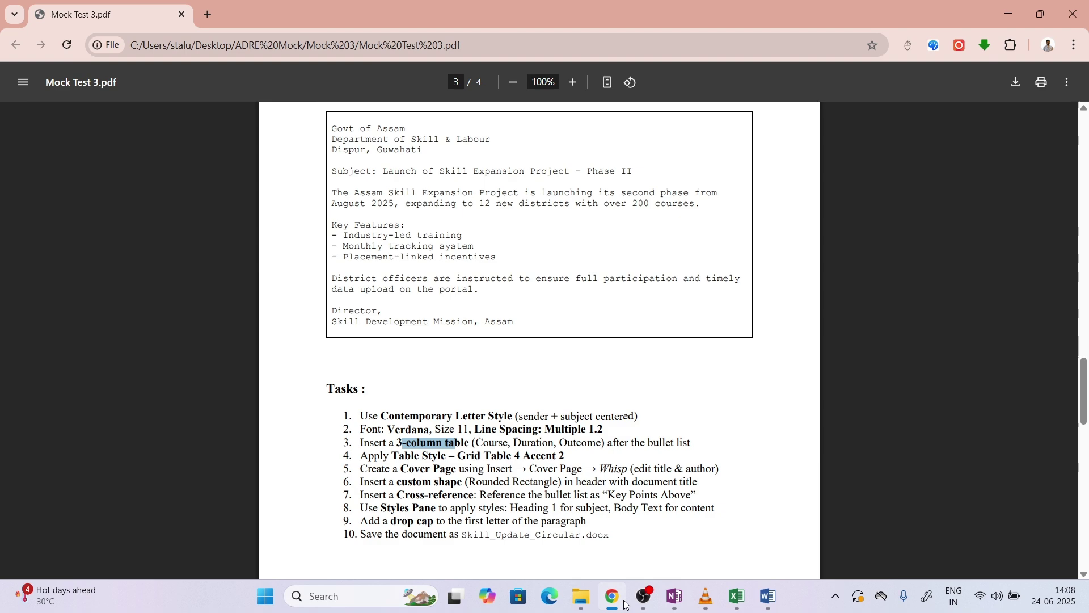
{"action": "key", "text": "alt+Tab"}
{"action": "type", "text": "Cou"}
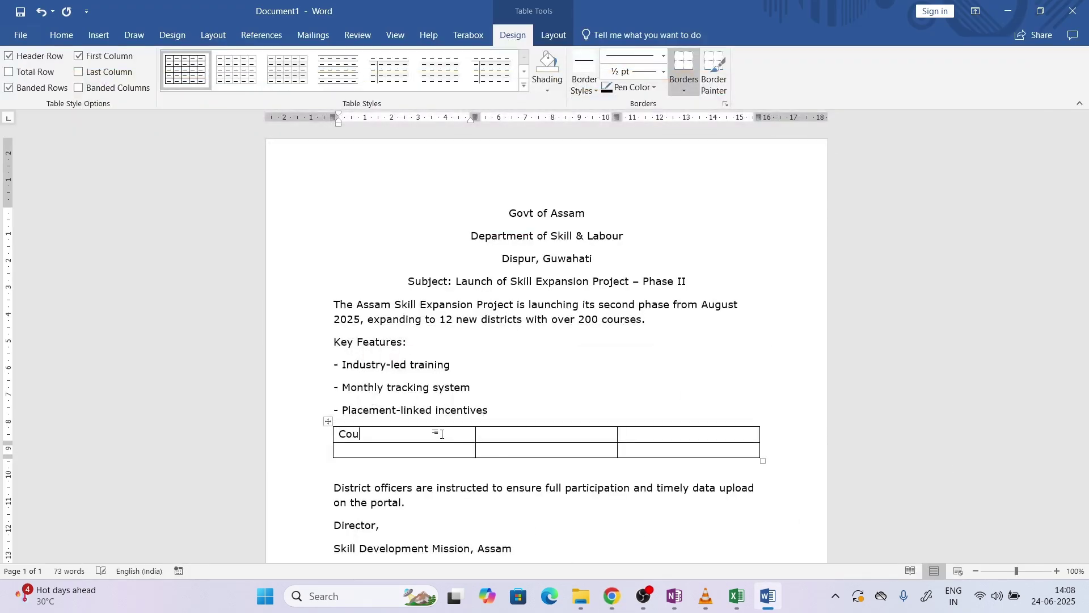
{"action": "type", "text": "rse"}
{"action": "key", "text": "Tab"}
{"action": "type", "text": "Duration"}
{"action": "key", "text": "Tab"}
{"action": "type", "text": "Outcome"}
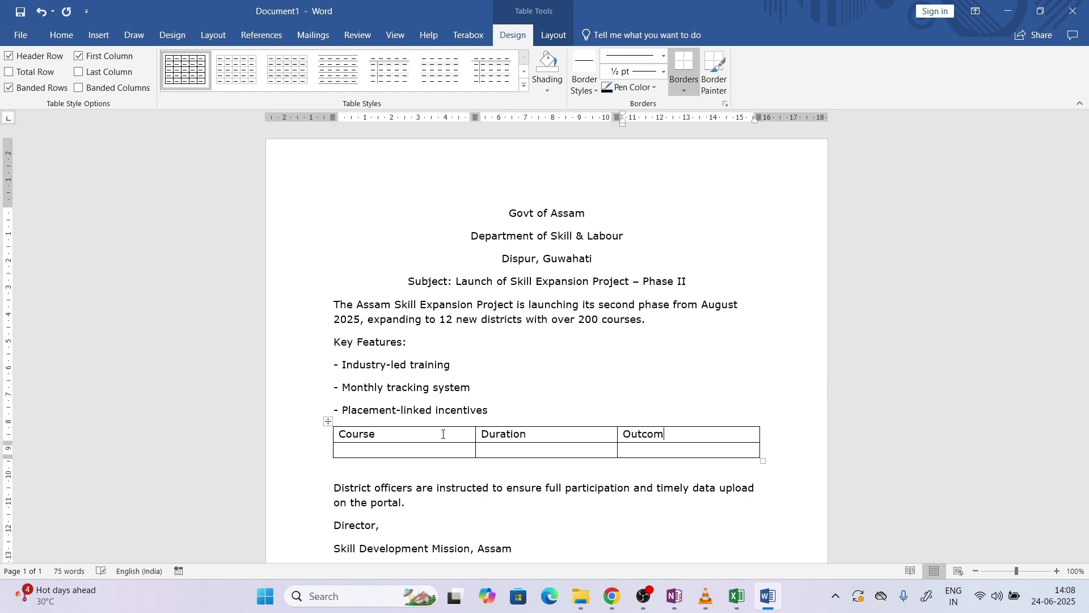
Fill the second row with Program 1, 3Months and Job Ready
{"action": "left_click", "coordinate": [429, 450]}
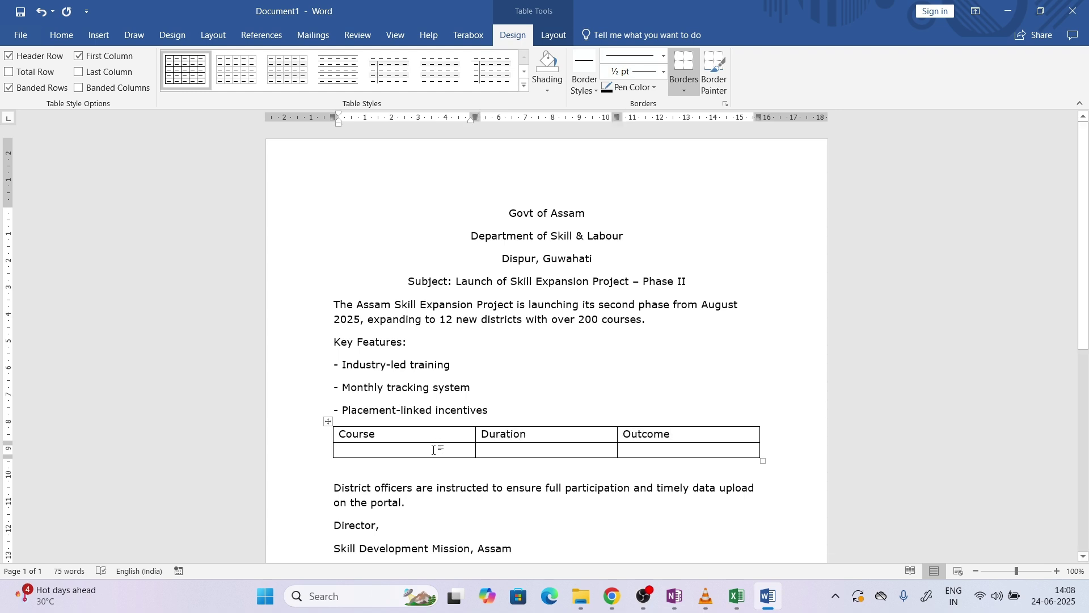
{"action": "type", "text": "Progra"}
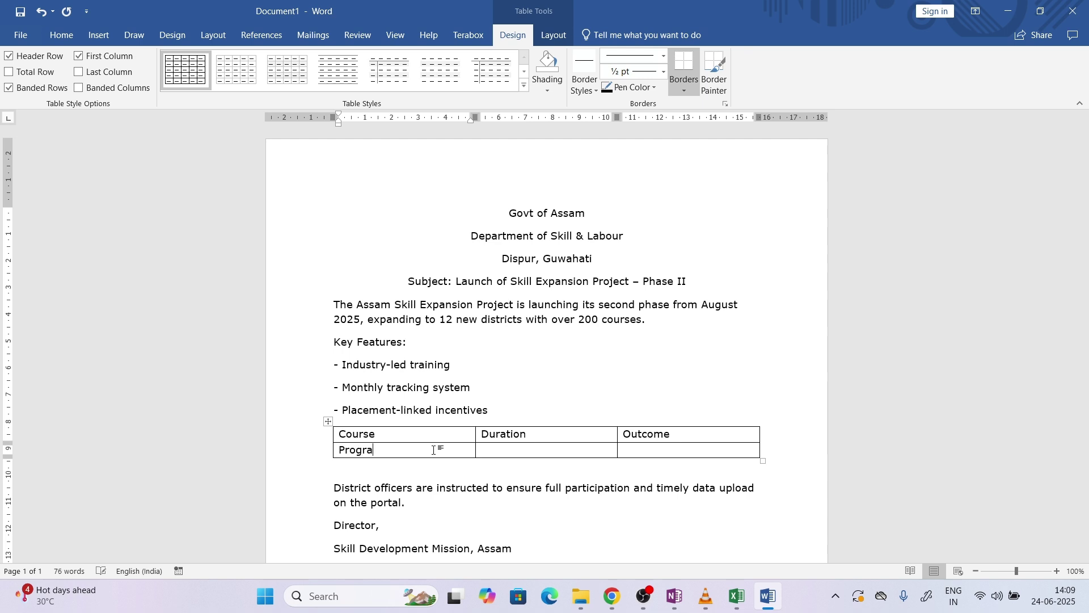
{"action": "type", "text": "m 1"}
{"action": "key", "text": "Tab"}
{"action": "type", "text": "3Months"}
{"action": "key", "text": "Tab"}
{"action": "type", "text": "Job "}
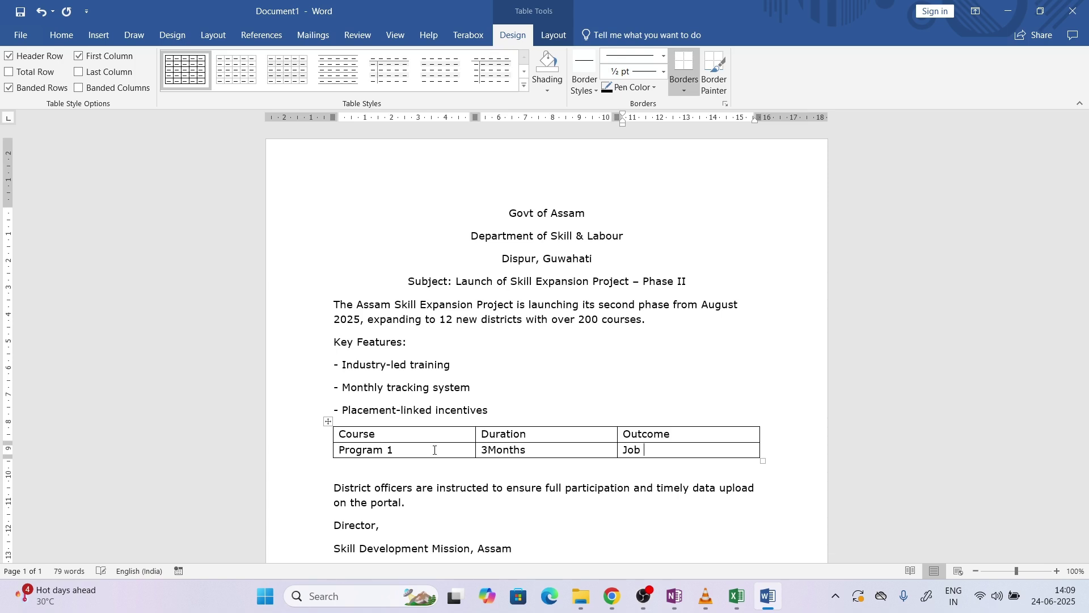
{"action": "type", "text": "Ready"}
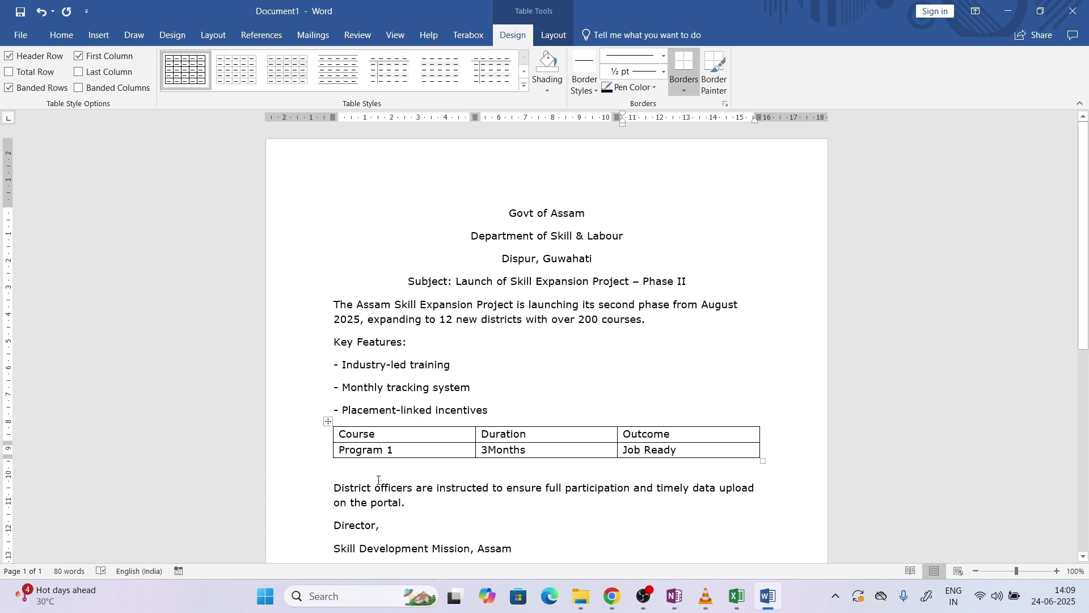
{"action": "key", "text": "Down"}
{"action": "key", "text": "Down"}
{"action": "key", "text": "Down"}
{"action": "left_click", "coordinate": [436, 429]}
{"action": "left_click", "coordinate": [612, 596]}
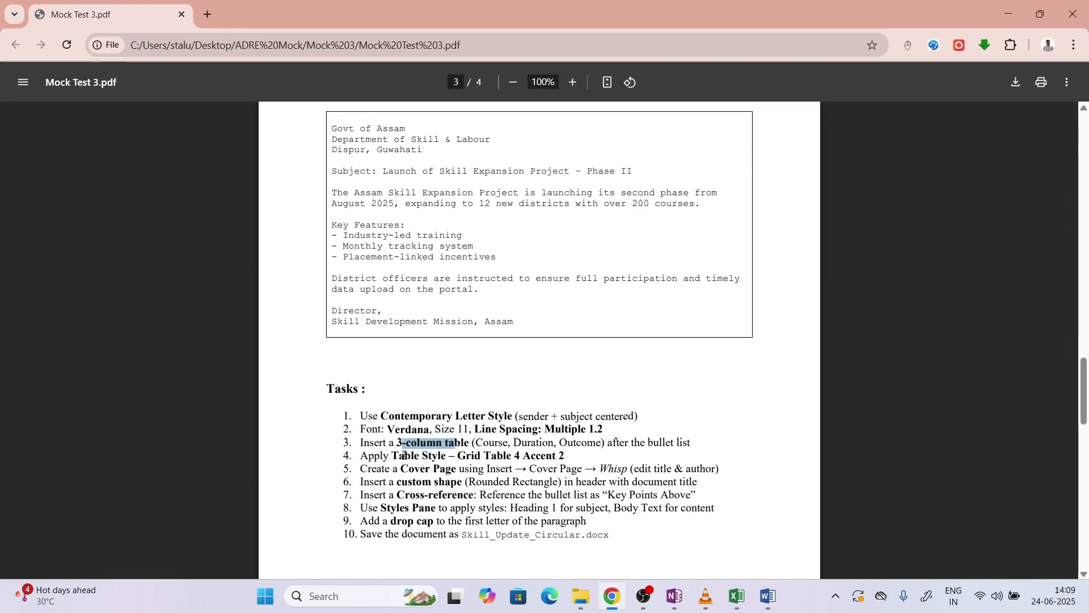
Select the Course/Duration/Outcome table and apply Grid Table 4 – Accent 2 from the styles gallery
{"action": "left_click_drag", "start_coordinate": [458, 457], "coordinate": [570, 457]}
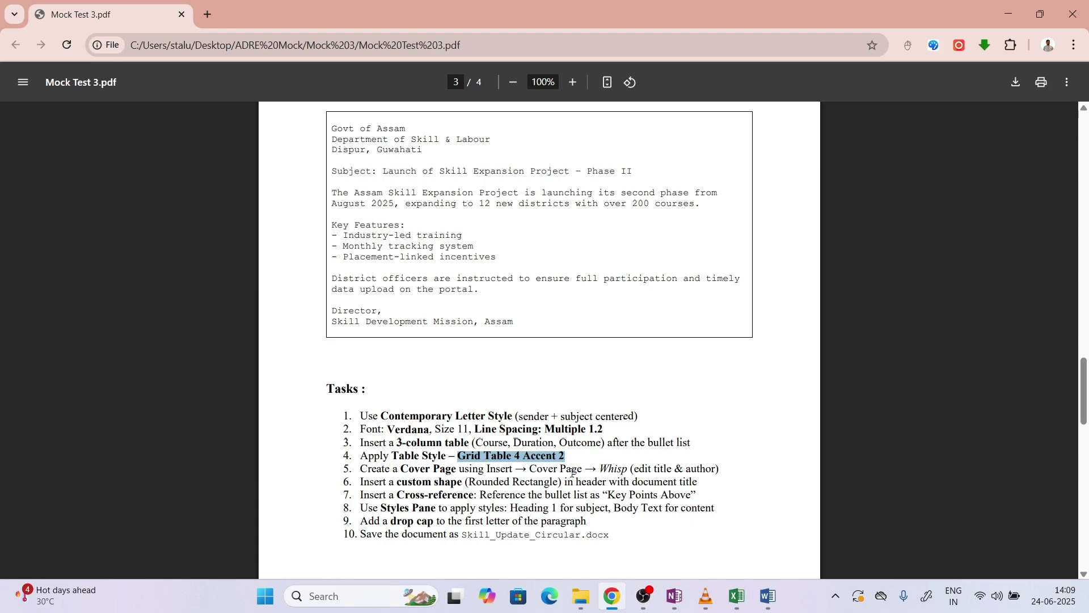
{"action": "left_click", "coordinate": [768, 595]}
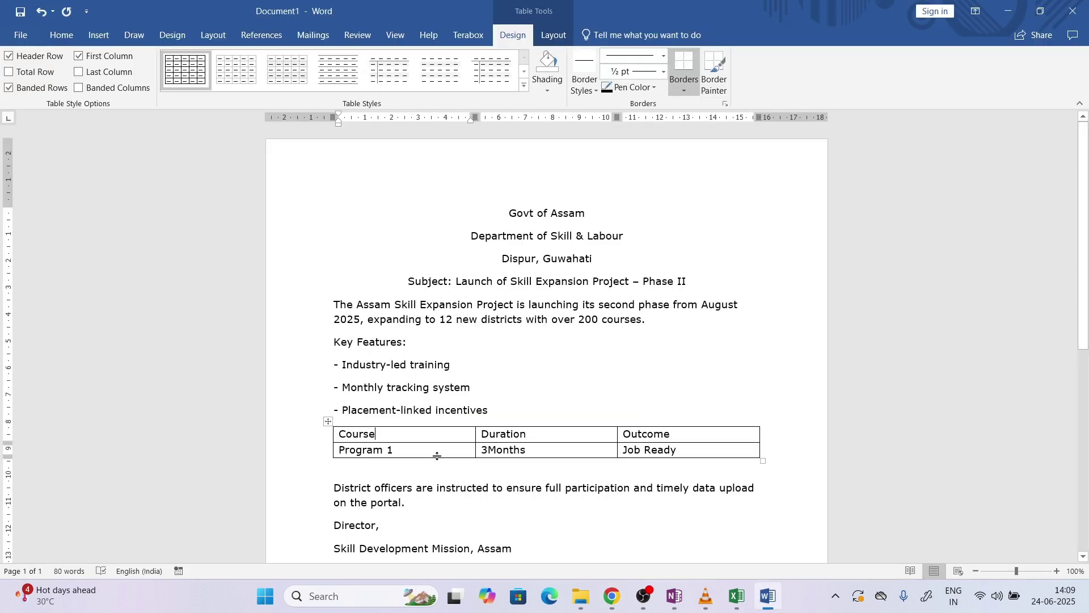
{"action": "left_click", "coordinate": [328, 421]}
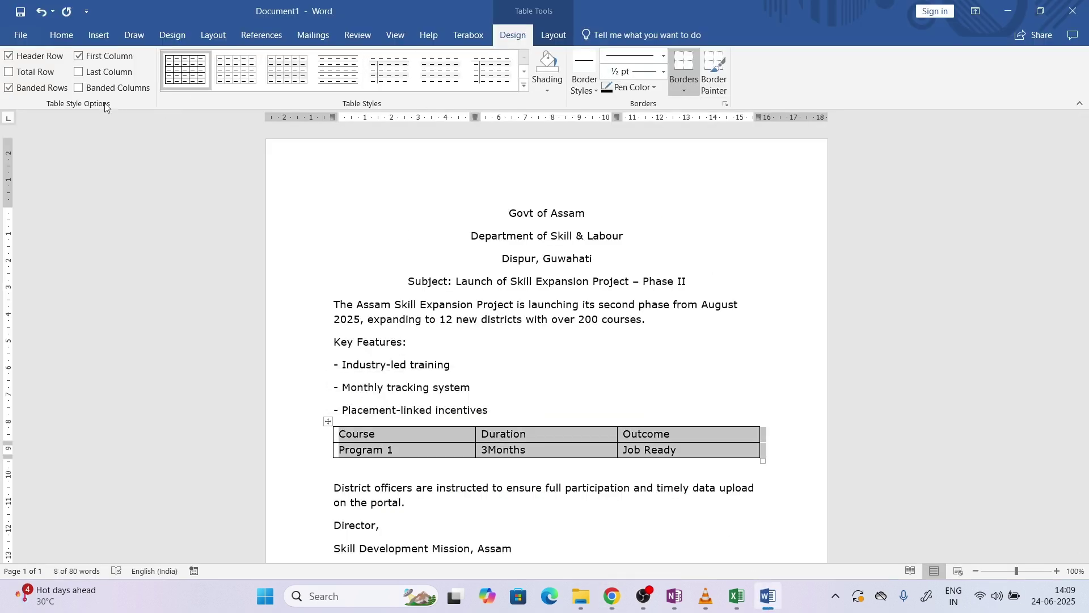
{"action": "left_click", "coordinate": [523, 85]}
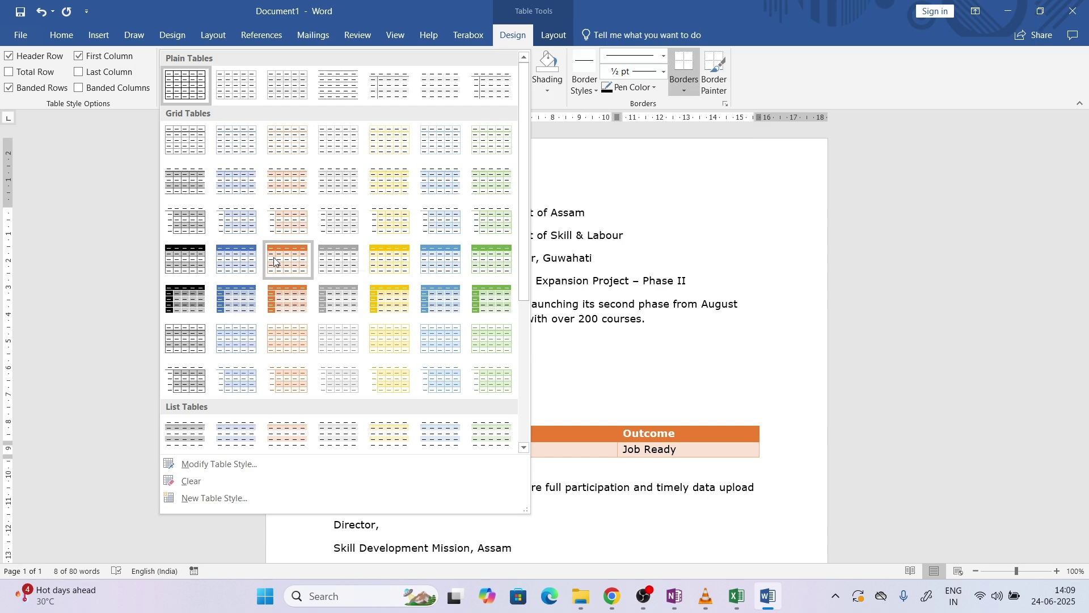
{"action": "left_click", "coordinate": [274, 261]}
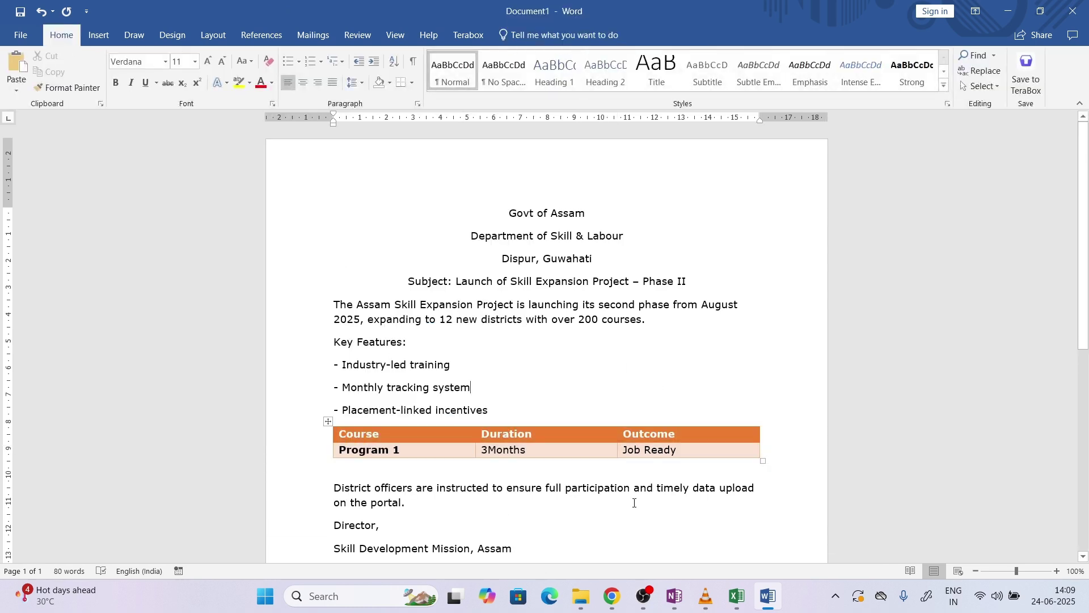
{"action": "left_click", "coordinate": [608, 603]}
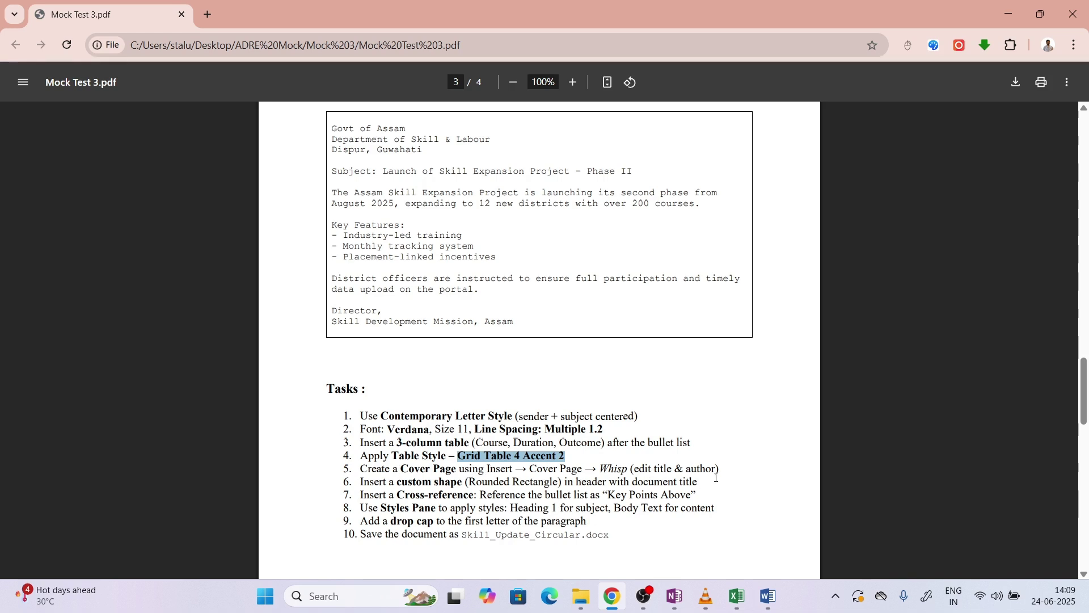
Insert the Whisp cover page at the start of the document
{"action": "left_click", "coordinate": [781, 584]}
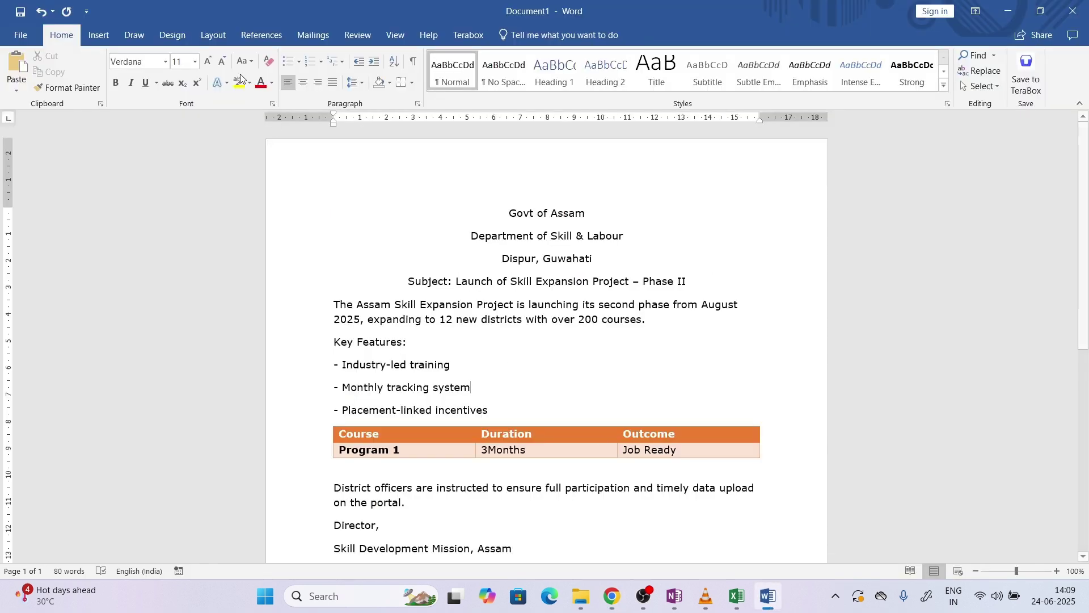
{"action": "left_click", "coordinate": [99, 35]}
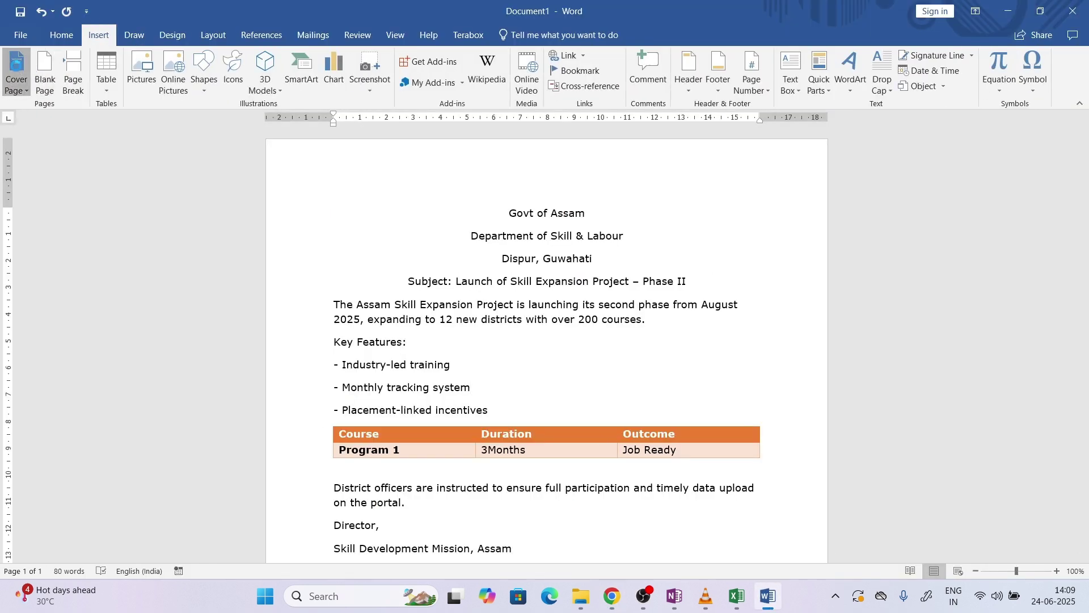
{"action": "left_click", "coordinate": [16, 74]}
{"action": "left_click", "coordinate": [612, 596]}
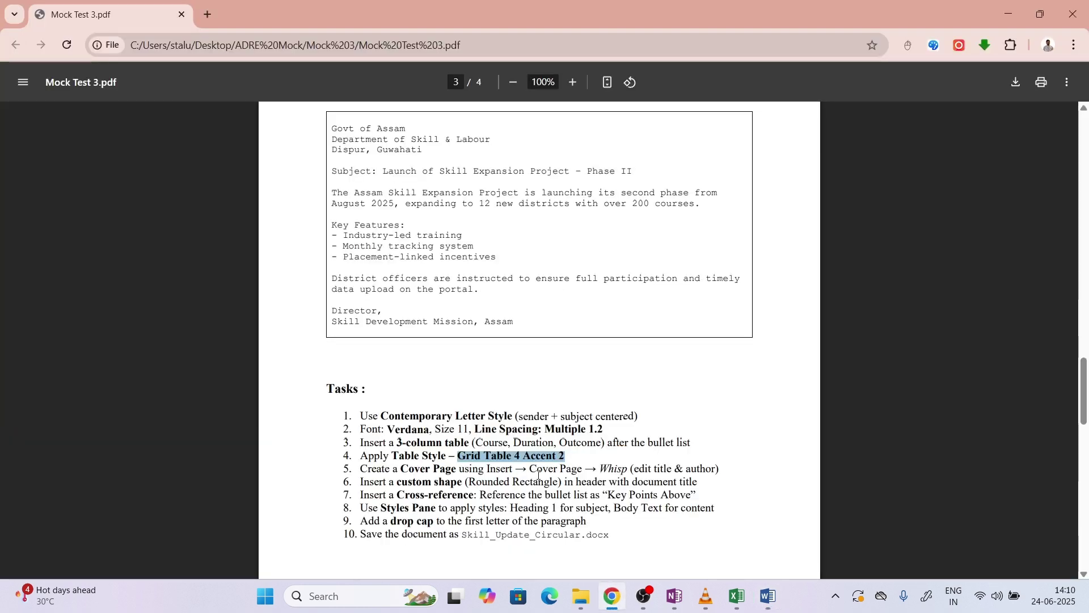
{"action": "left_click_drag", "start_coordinate": [599, 471], "coordinate": [623, 470]}
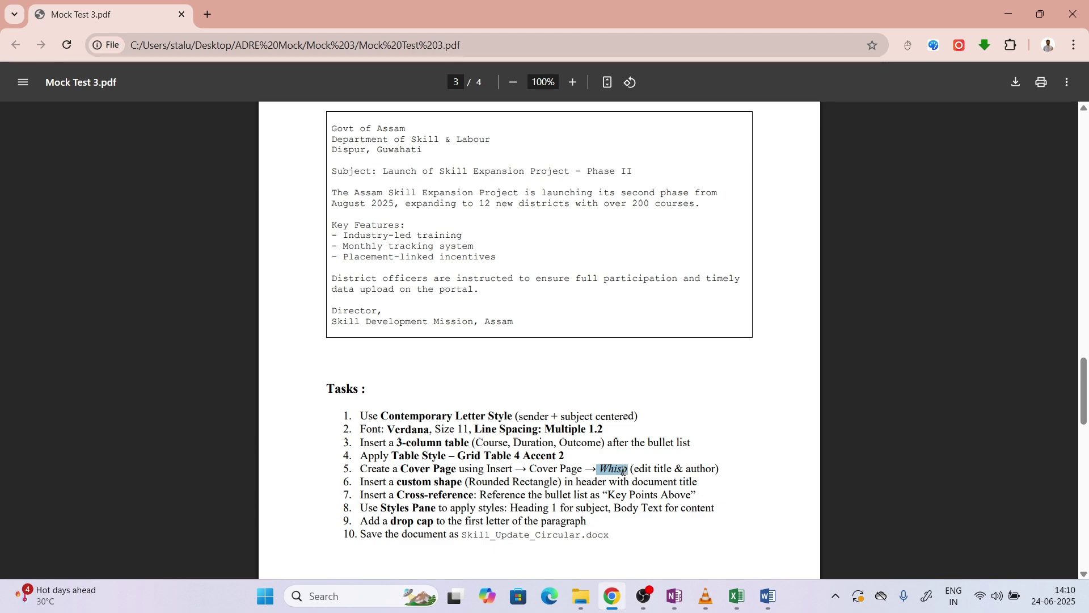
{"action": "left_click", "coordinate": [768, 596]}
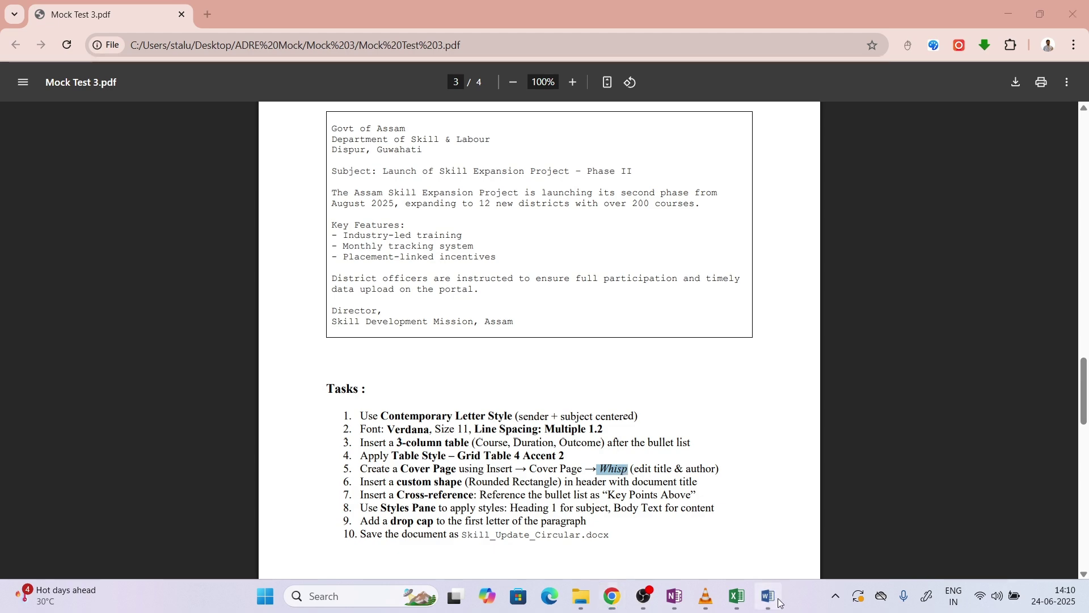
{"action": "left_click", "coordinate": [26, 94]}
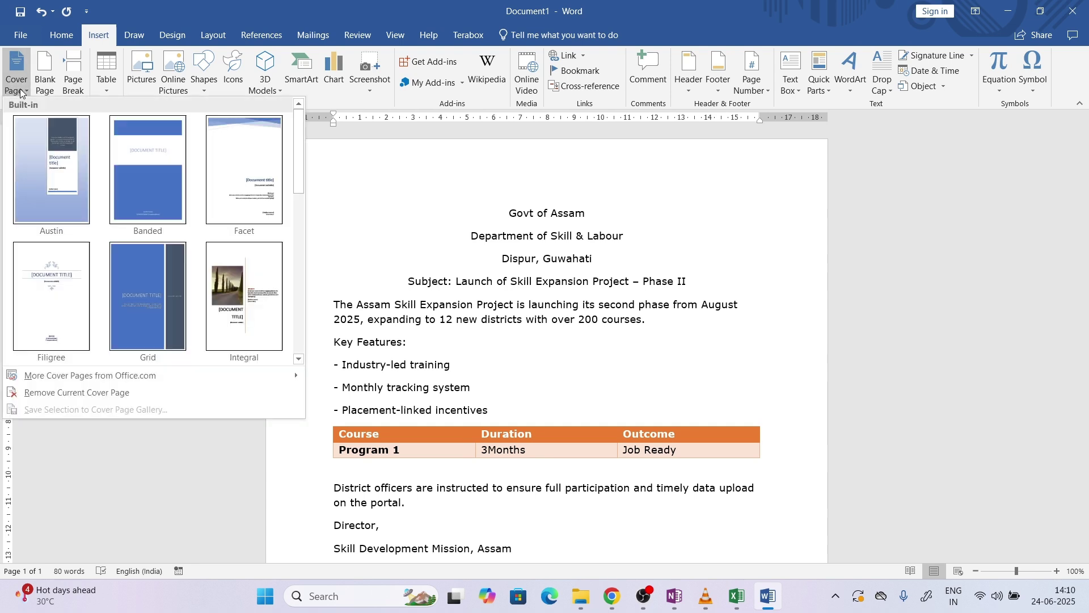
{"action": "left_click_drag", "start_coordinate": [300, 175], "coordinate": [300, 338]}
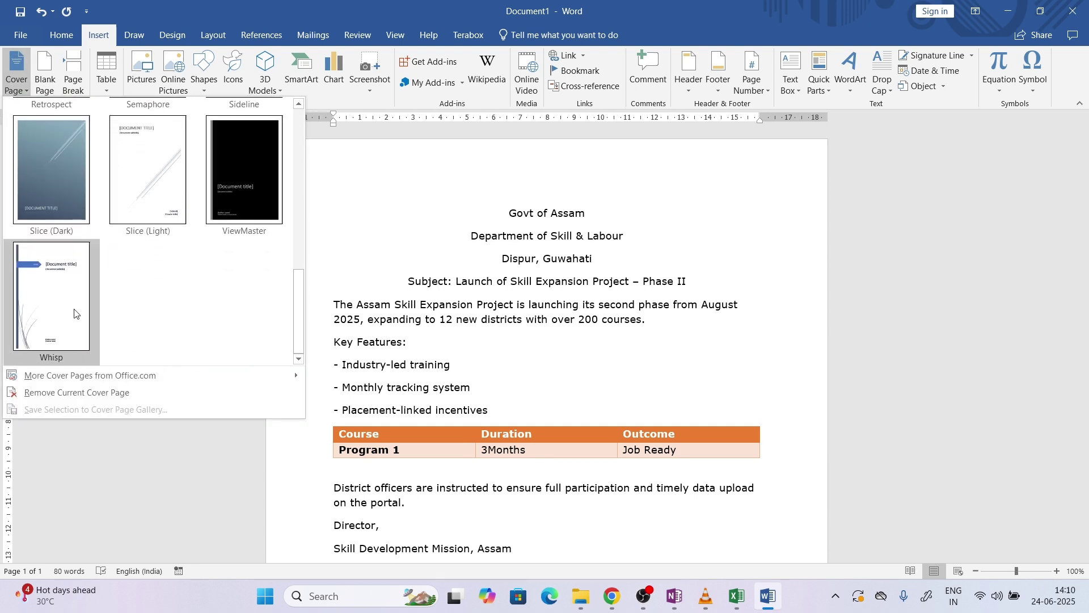
{"action": "left_click", "coordinate": [38, 310]}
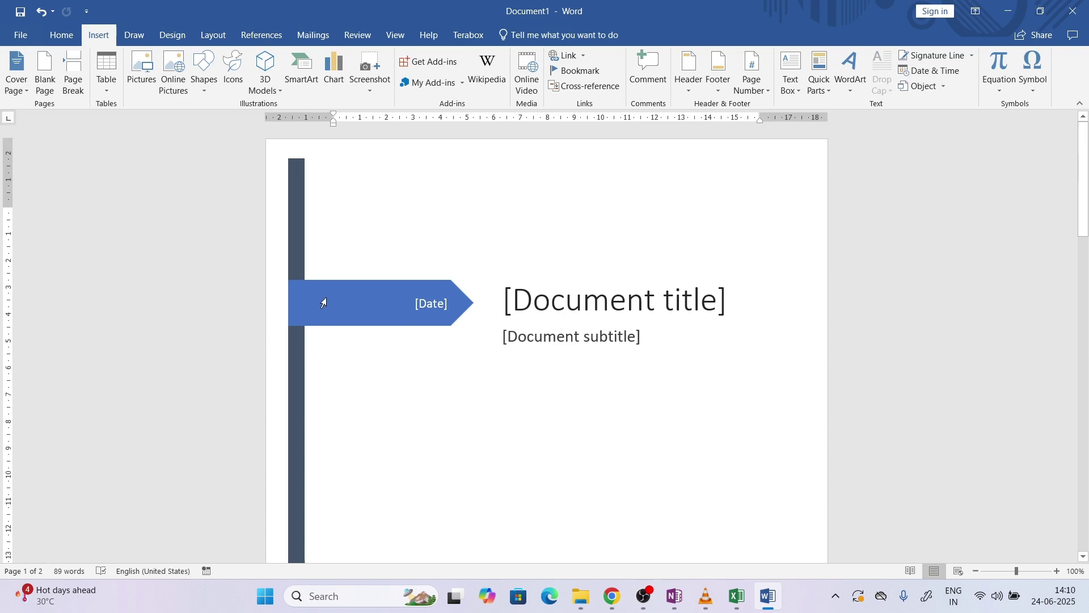
Set the cover page date field to June 24, 2025 using its calendar
{"action": "left_click", "coordinate": [429, 305]}
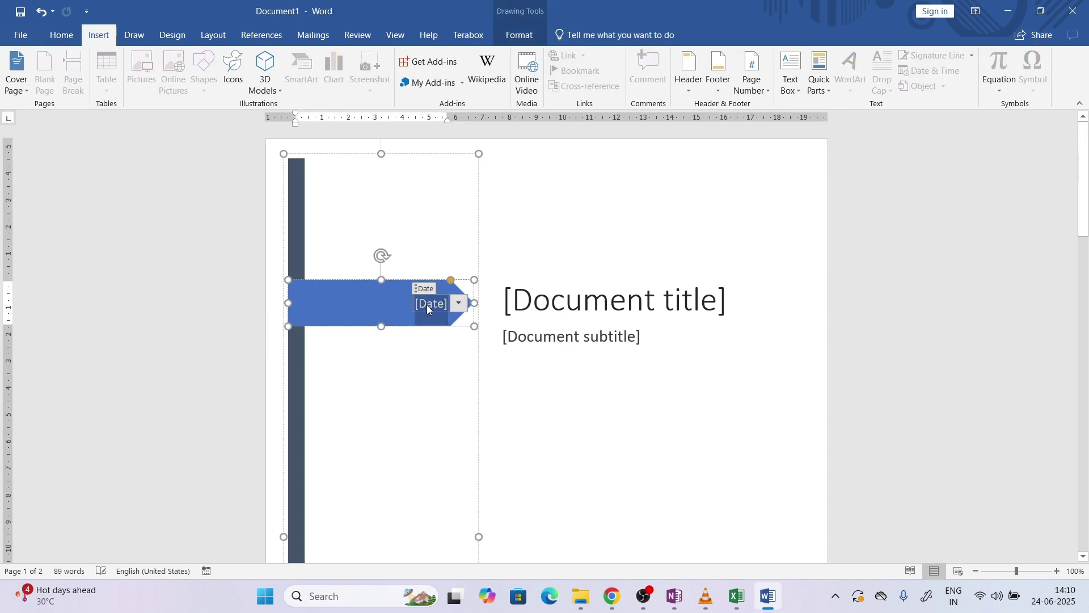
{"action": "left_click", "coordinate": [463, 308]}
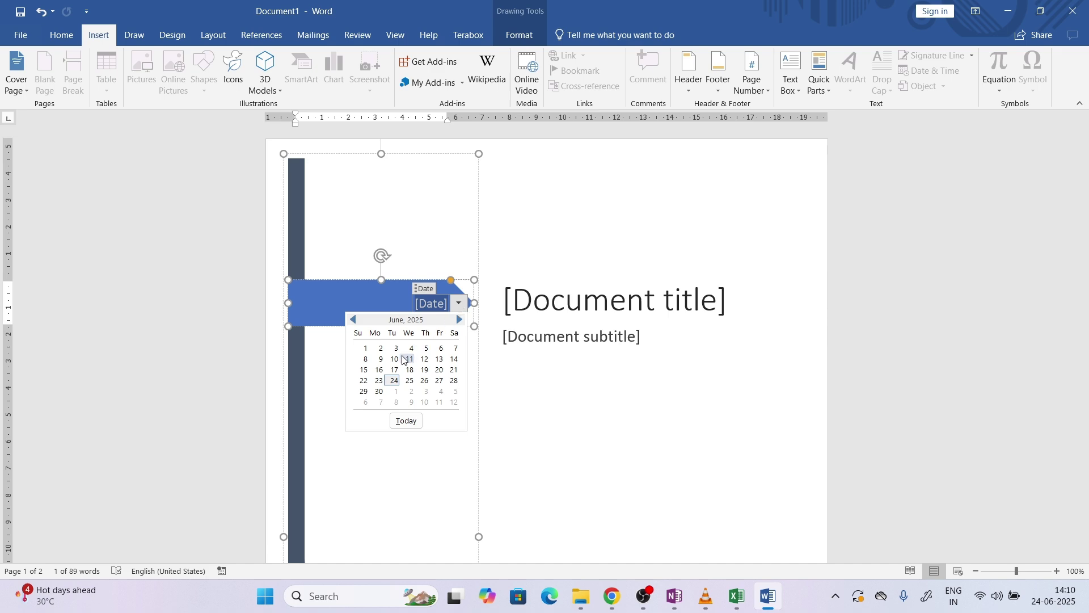
{"action": "left_click", "coordinate": [395, 381]}
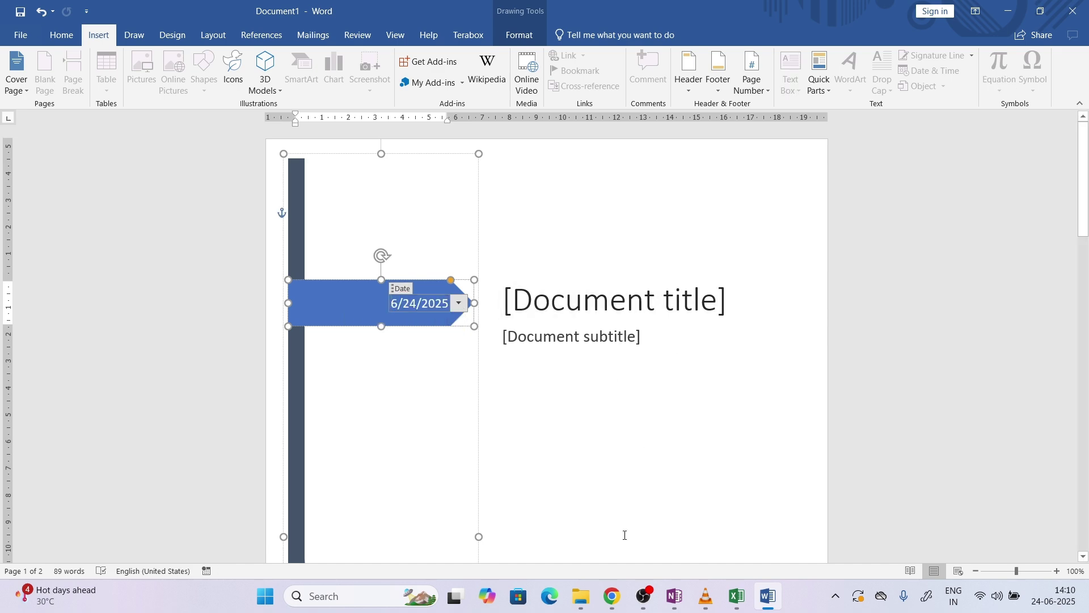
{"action": "left_click", "coordinate": [611, 595]}
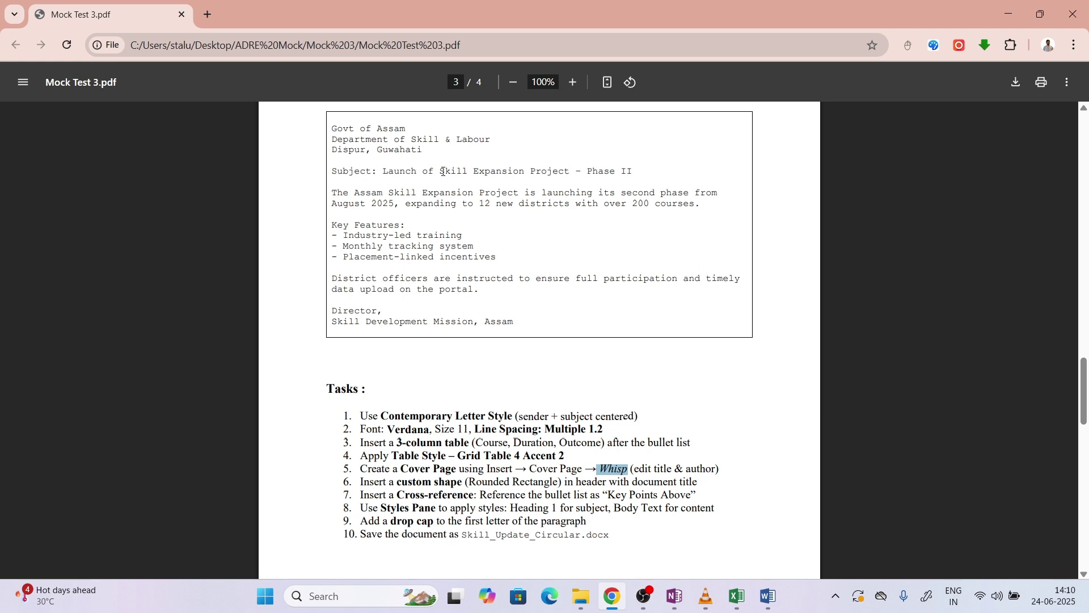
Paste 'Skill Expansion Project' from the task sheet as the cover page title
{"action": "left_click_drag", "start_coordinate": [441, 172], "coordinate": [571, 174]}
{"action": "key", "text": "ctrl+c"}
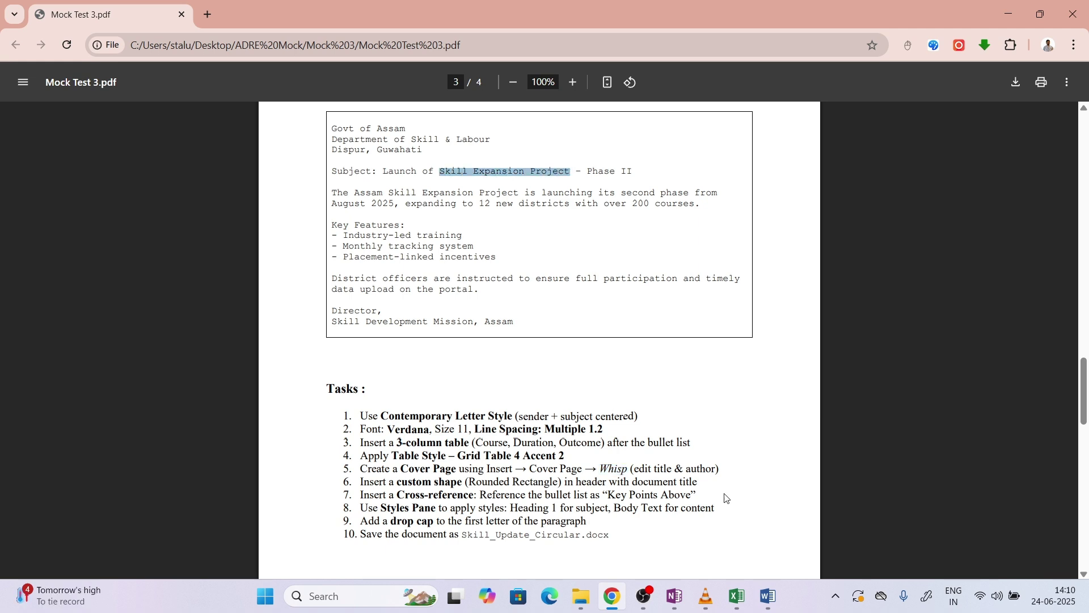
{"action": "left_click", "coordinate": [768, 595]}
{"action": "left_click", "coordinate": [561, 305]}
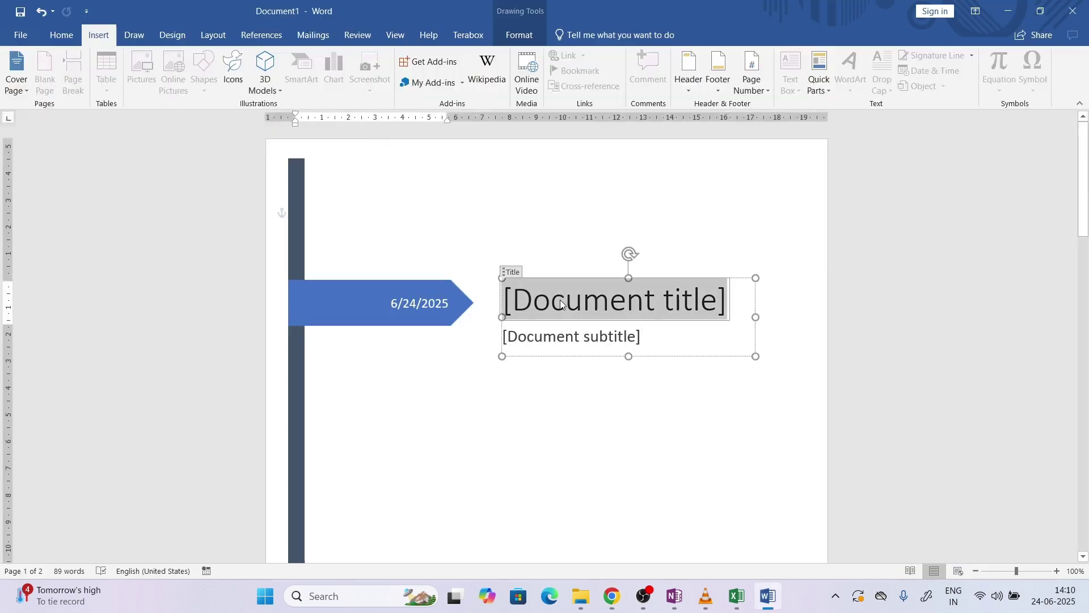
{"action": "key", "text": "ctrl+v"}
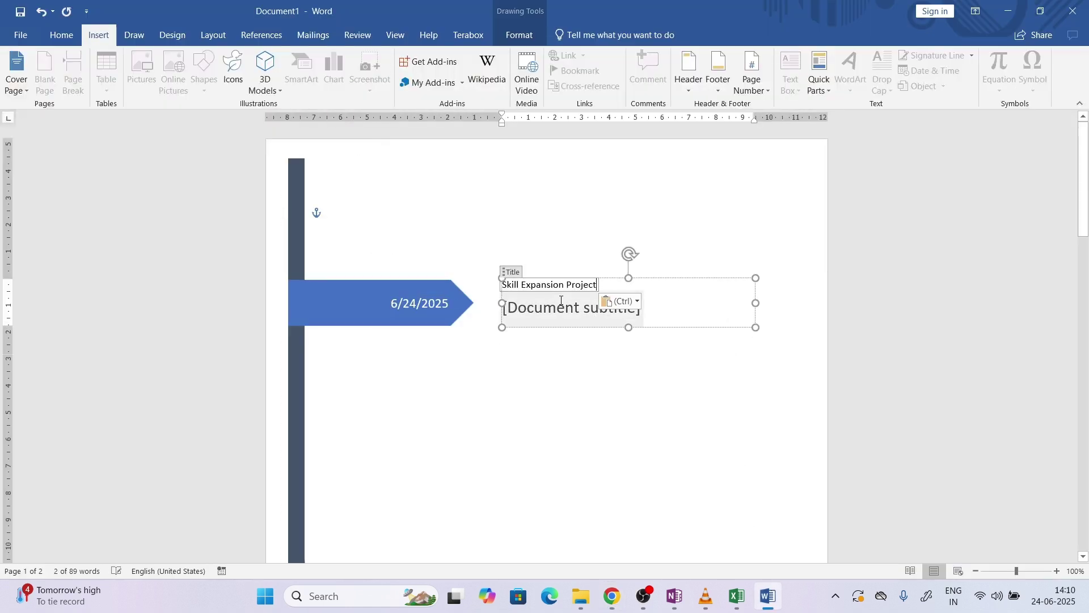
{"action": "key", "text": "ctrl+z"}
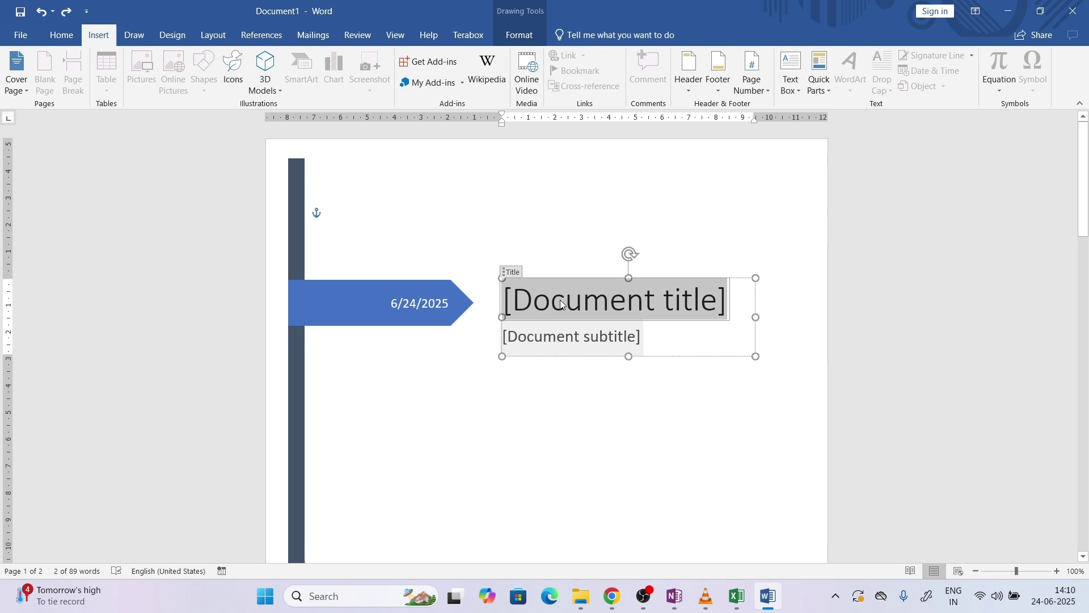
{"action": "right_click", "coordinate": [562, 305]}
{"action": "left_click", "coordinate": [628, 359]}
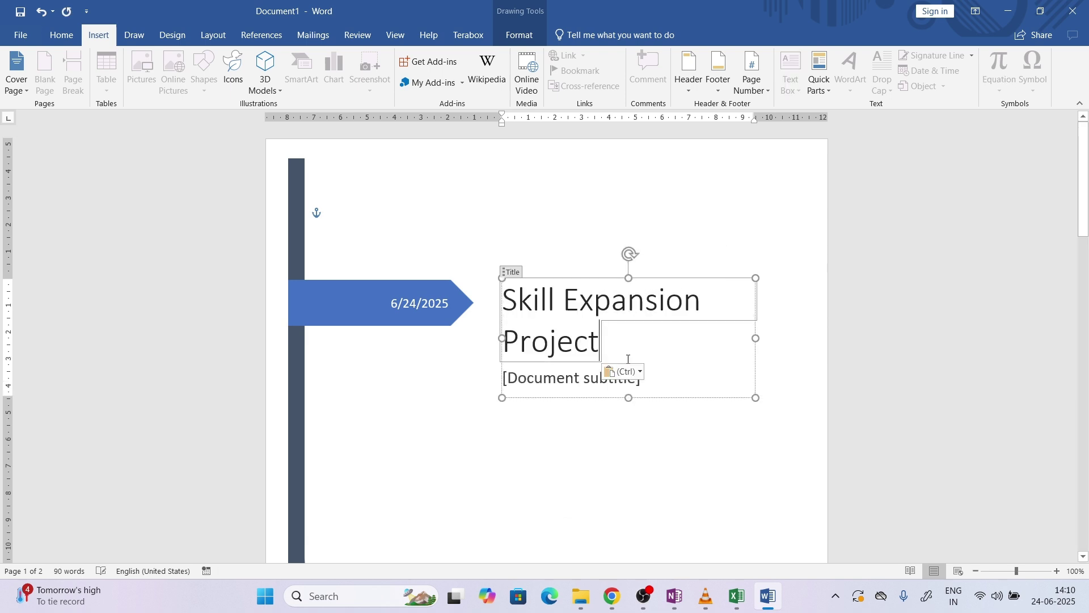
{"action": "left_click", "coordinate": [645, 387]}
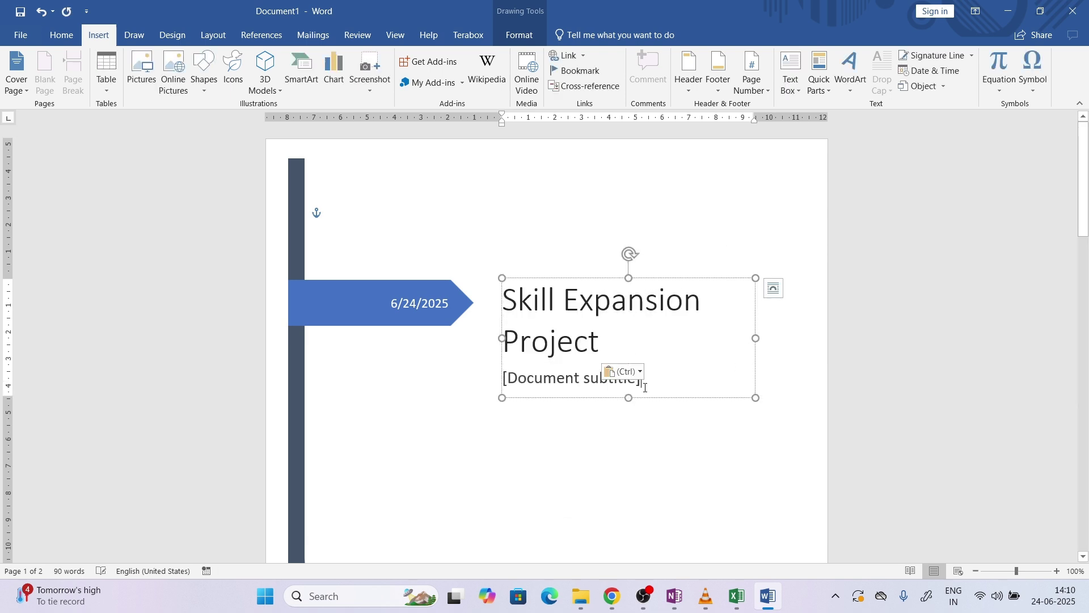
Replace the cover page subtitle with 'Phase III'
{"action": "left_click", "coordinate": [646, 387]}
{"action": "type", "text": "Phas"}
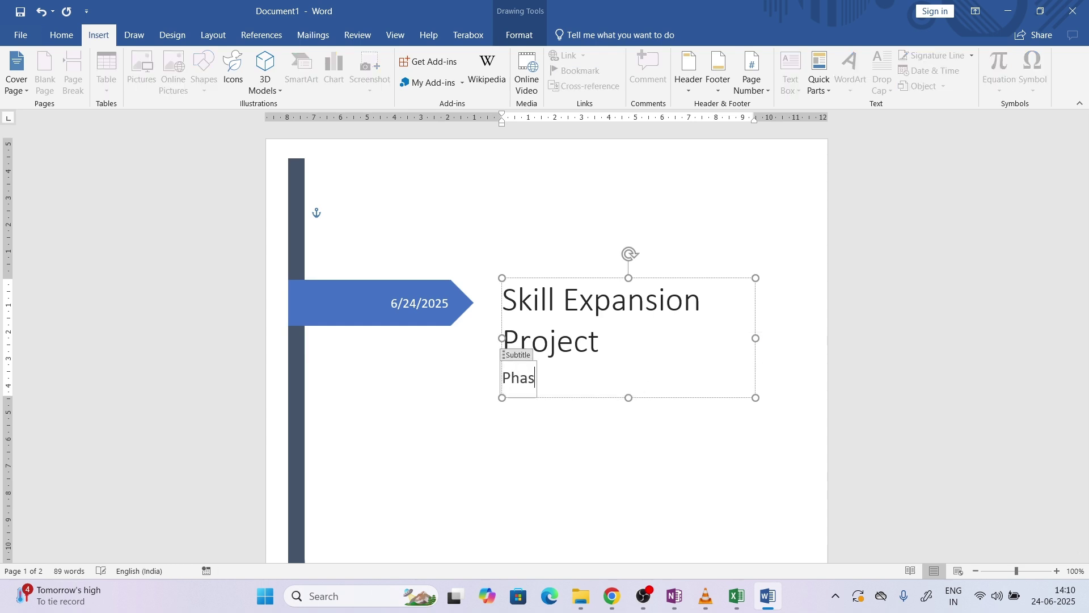
{"action": "type", "text": "e III"}
{"action": "left_click", "coordinate": [654, 446]}
{"action": "scroll", "coordinate": [1049, 357], "scroll_direction": "down", "scroll_amount": 10}
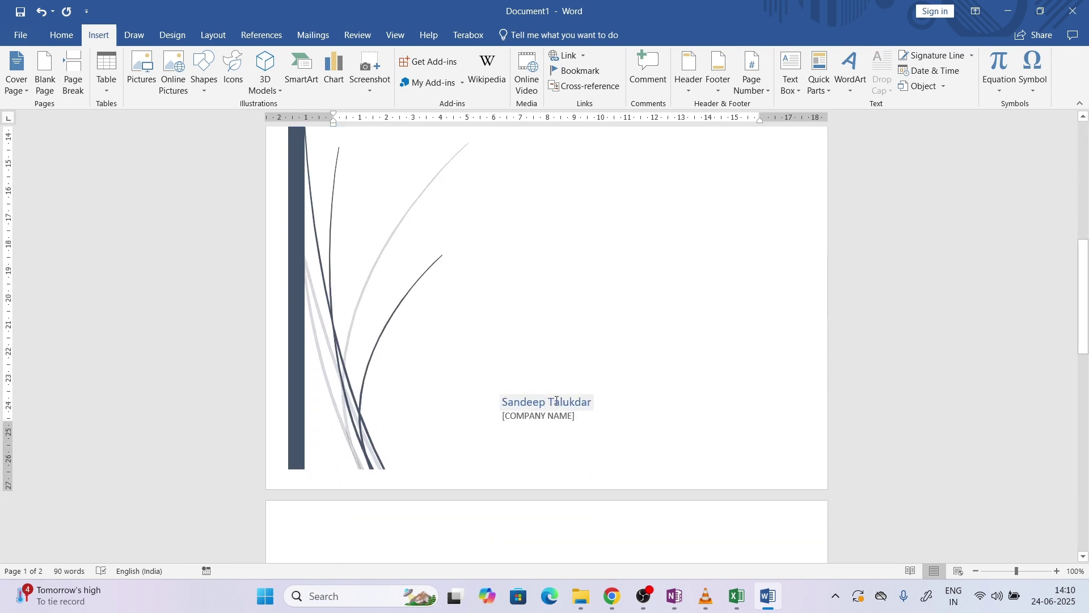
Keep the author line and delete the company name placeholder
{"action": "left_click", "coordinate": [556, 404]}
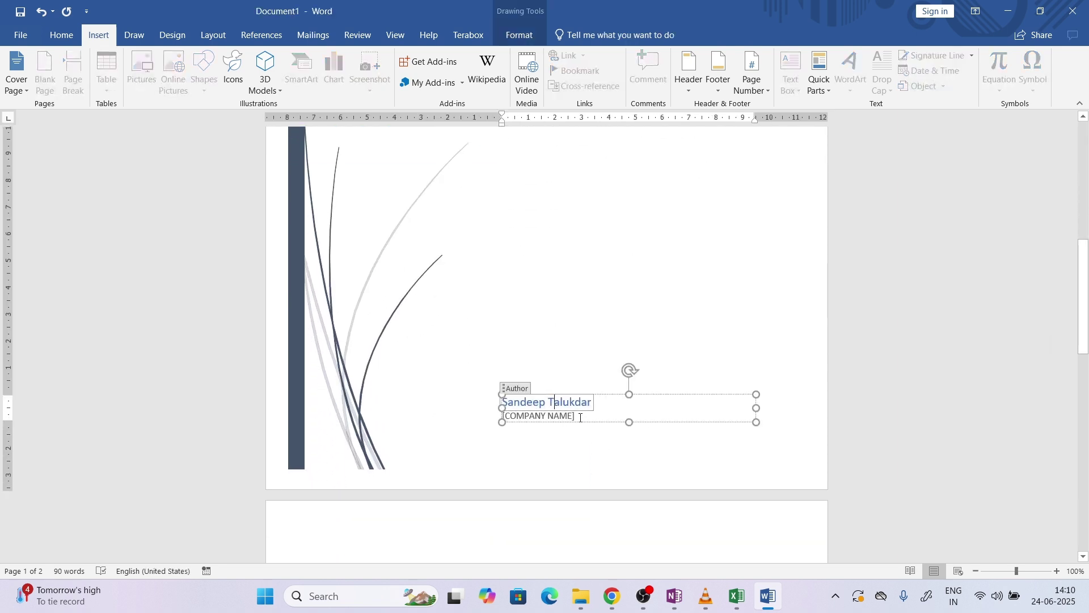
{"action": "left_click", "coordinate": [578, 419]}
{"action": "key", "text": "Delete"}
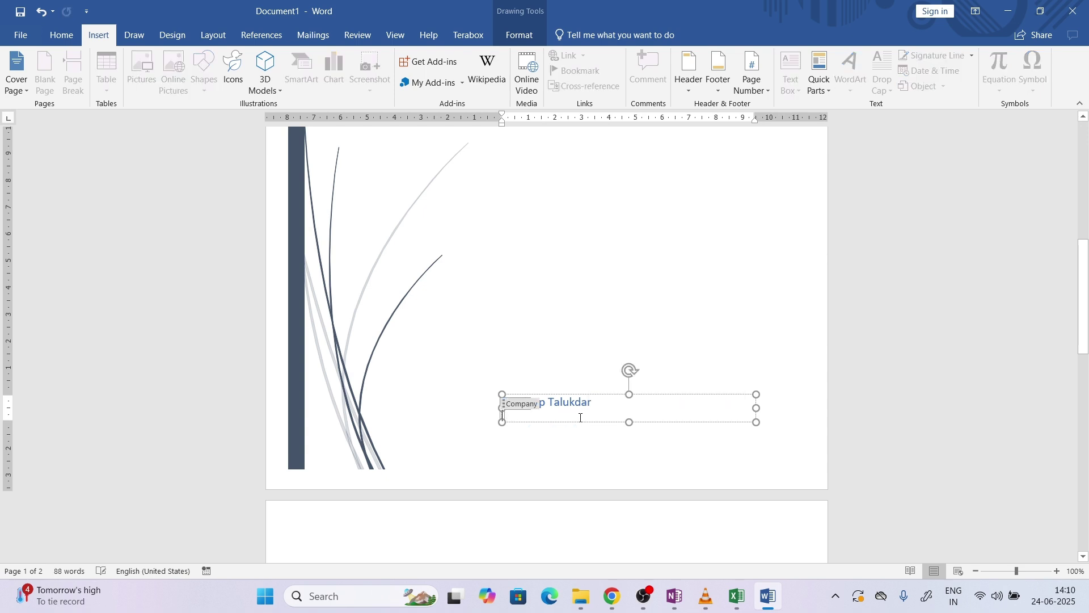
{"action": "key", "text": "Delete"}
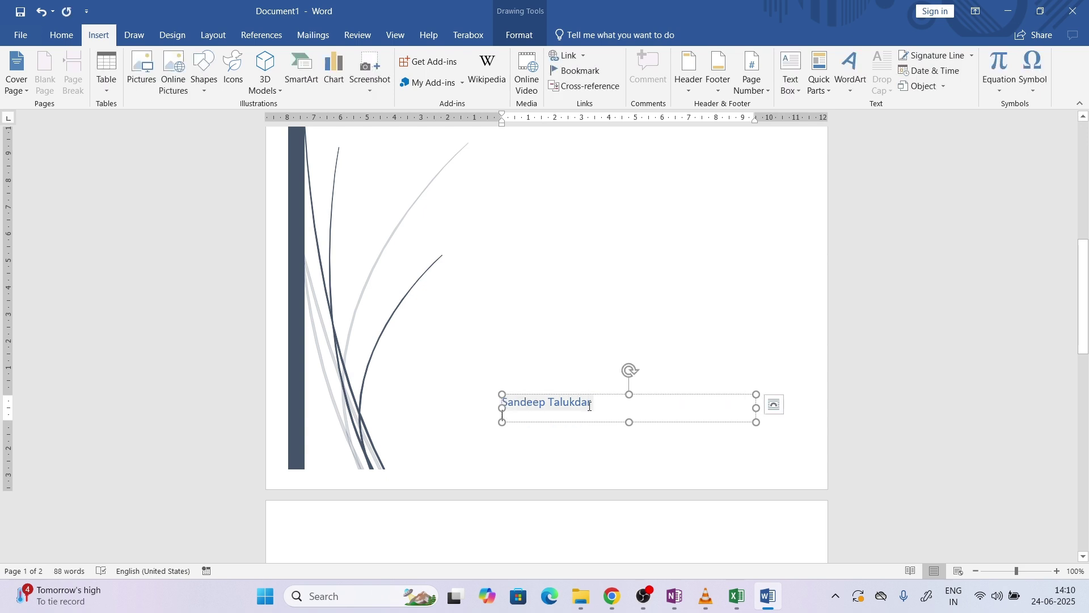
{"action": "left_click", "coordinate": [596, 439]}
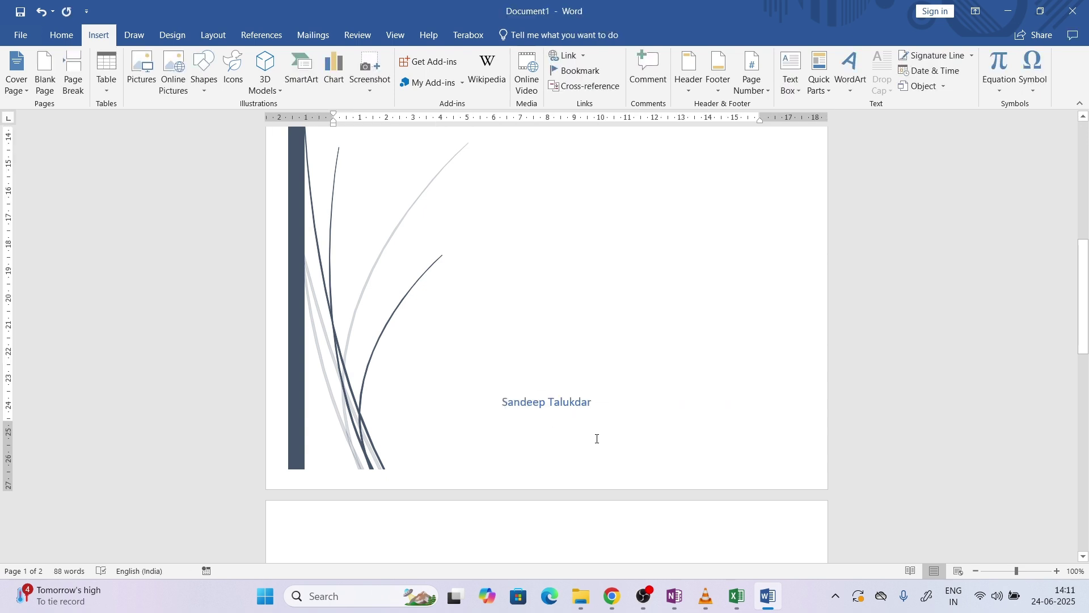
{"action": "left_click", "coordinate": [611, 596]}
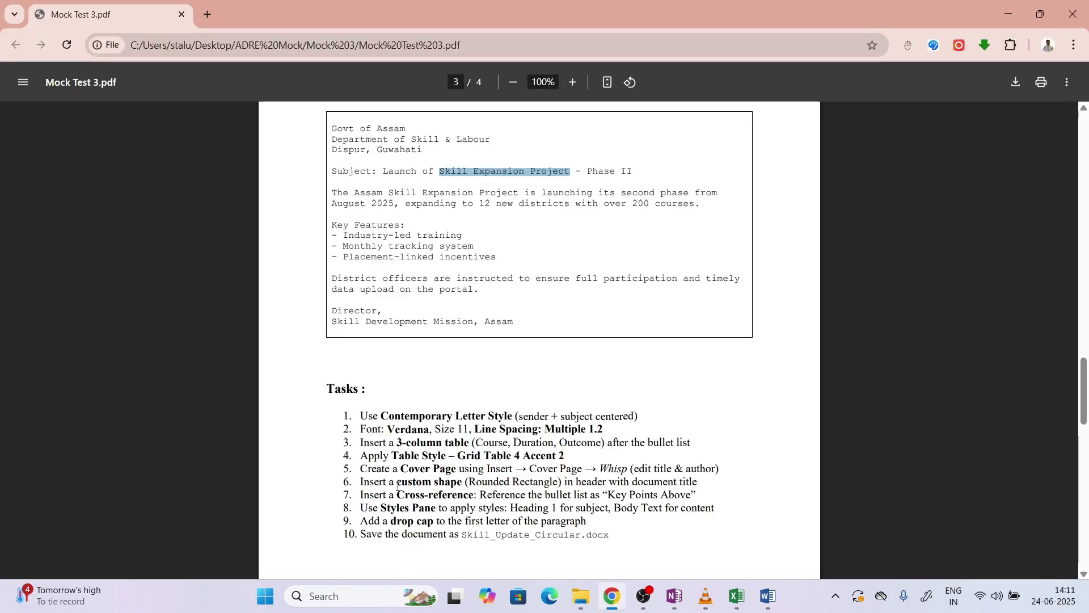
Read the custom shape task and the required file name Skill_Update_Circular in the PDF
{"action": "left_click_drag", "start_coordinate": [398, 485], "coordinate": [692, 484]}
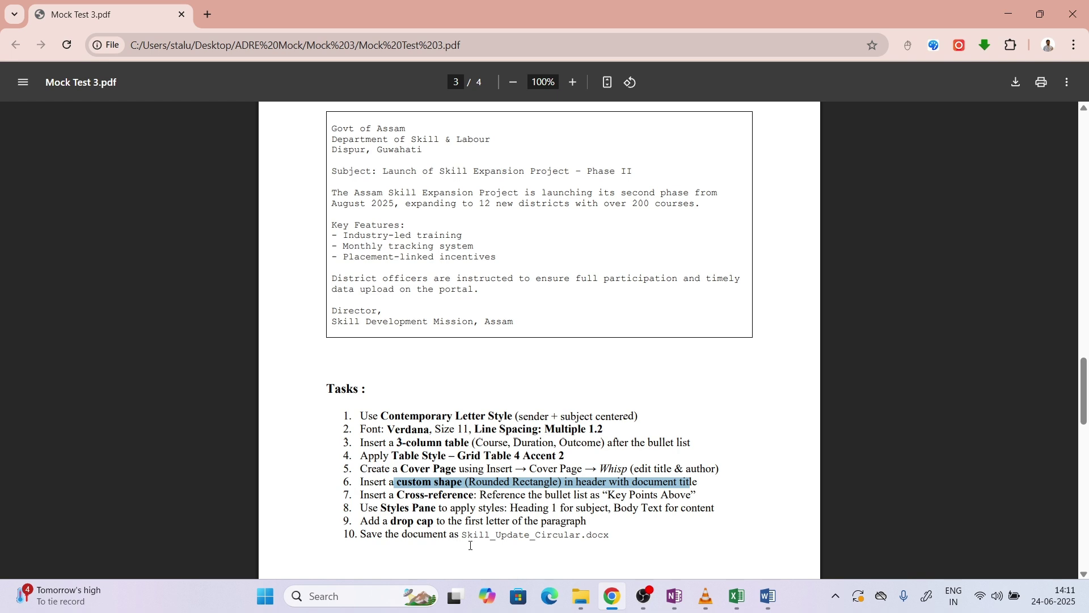
{"action": "left_click", "coordinate": [466, 537]}
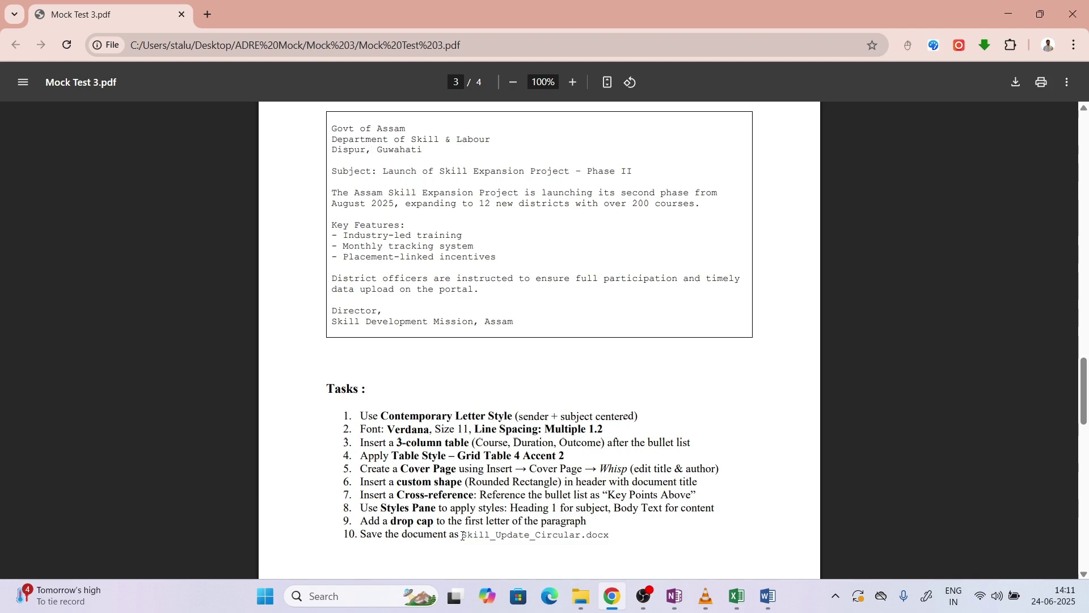
{"action": "left_click_drag", "start_coordinate": [463, 537], "coordinate": [582, 537]}
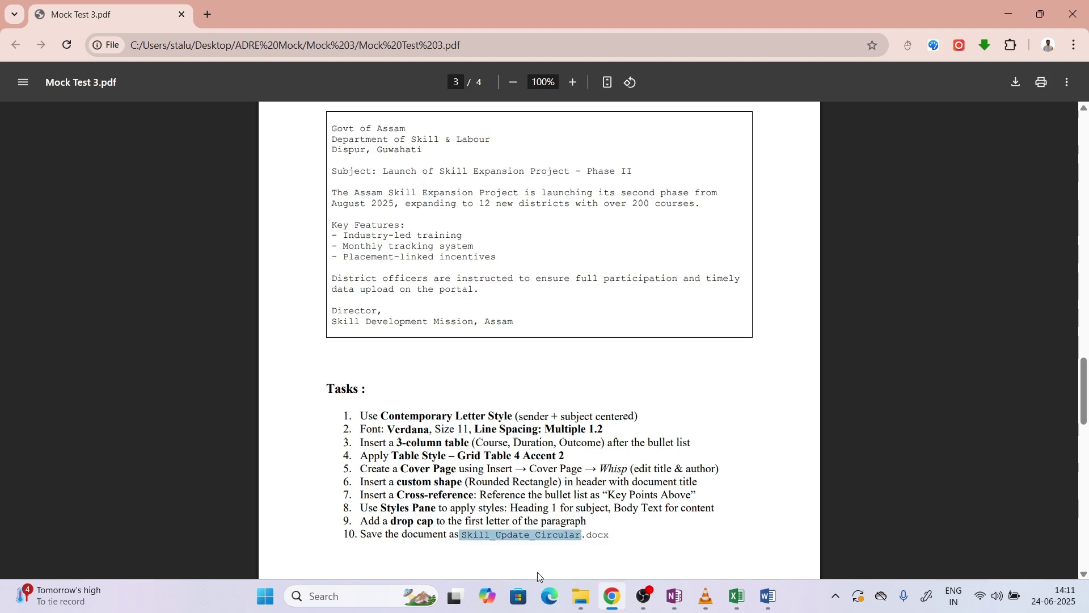
{"action": "left_click", "coordinate": [768, 596]}
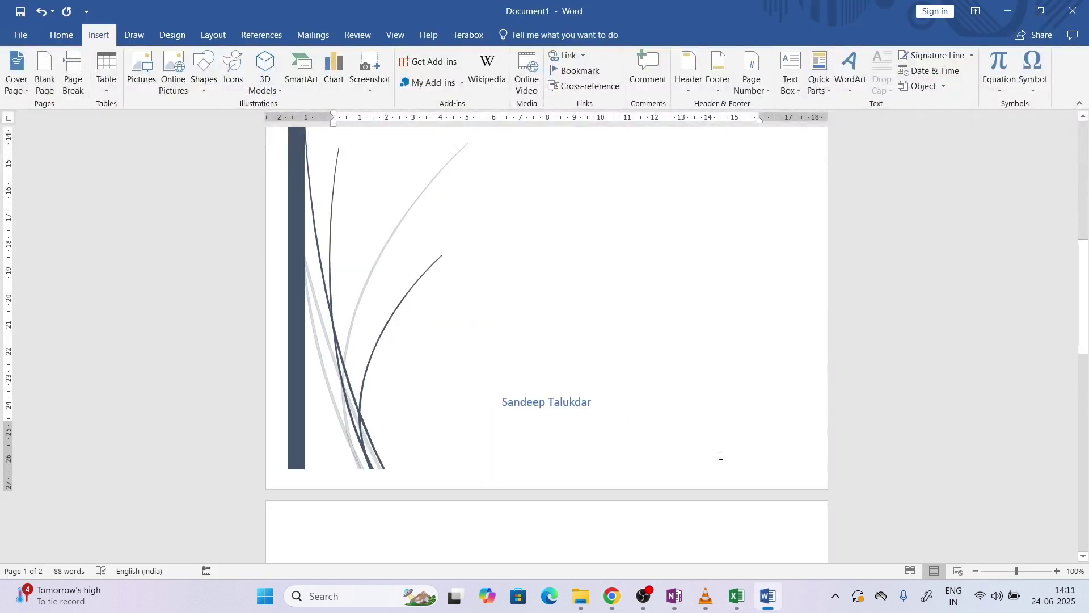
Add a Blank header and delete its placeholder text
{"action": "left_click_drag", "start_coordinate": [1088, 284], "coordinate": [1085, 373]}
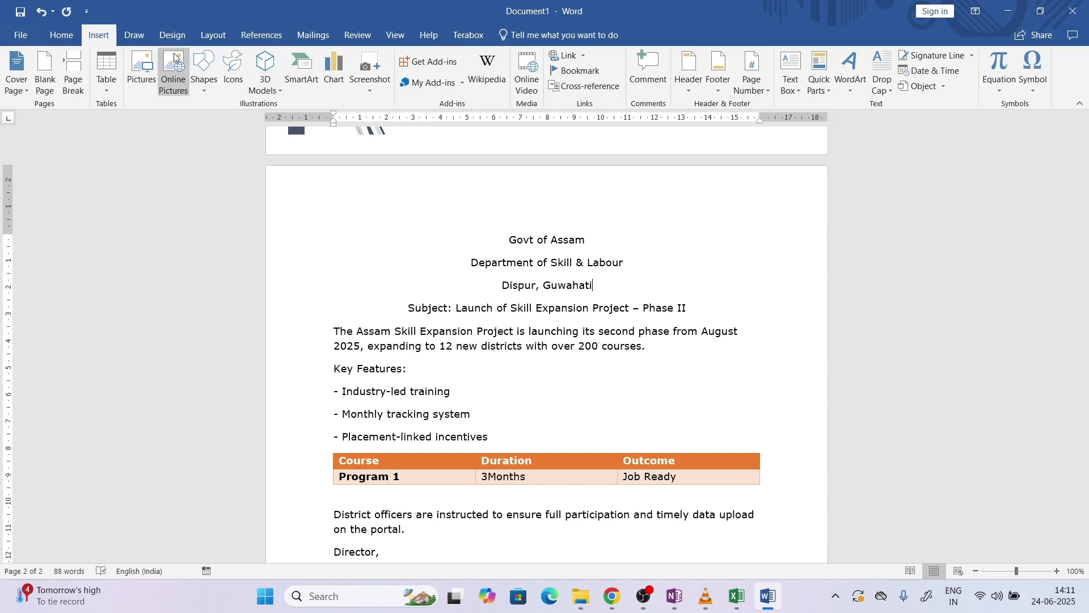
{"action": "left_click", "coordinate": [689, 73]}
{"action": "left_click", "coordinate": [708, 139]}
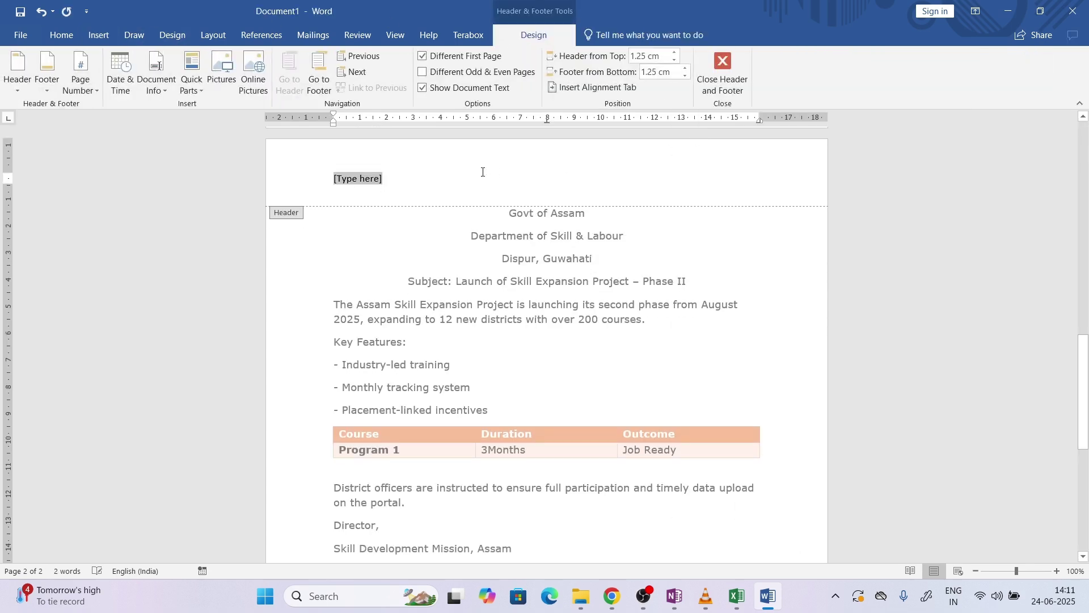
{"action": "key", "text": "Delete"}
Draw a rounded rectangle in the header containing the text 'Skill_Update_Circular'
{"action": "left_click", "coordinate": [99, 35]}
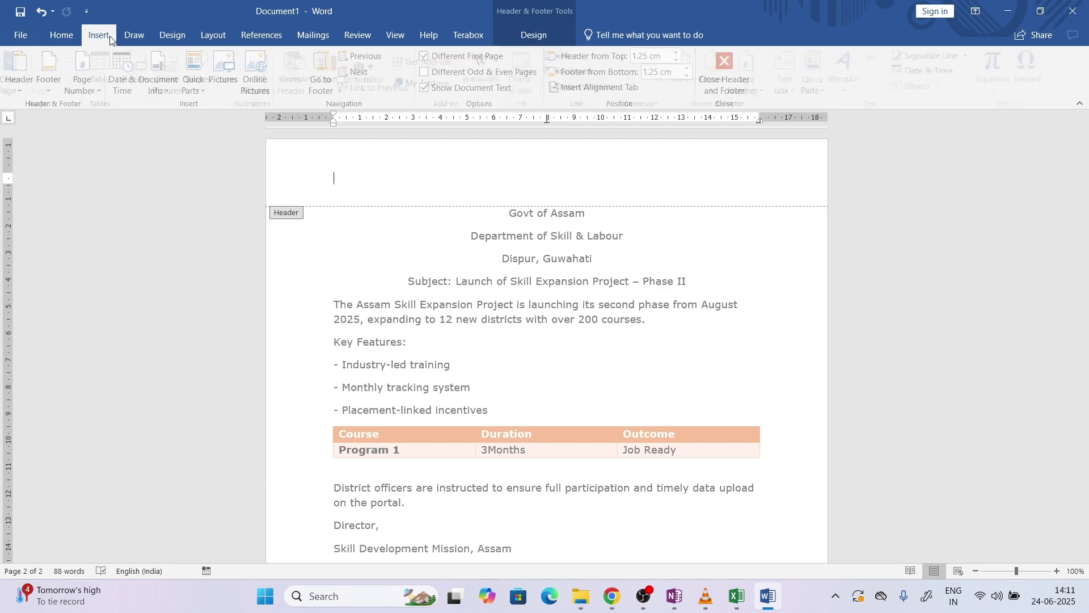
{"action": "left_click", "coordinate": [200, 77]}
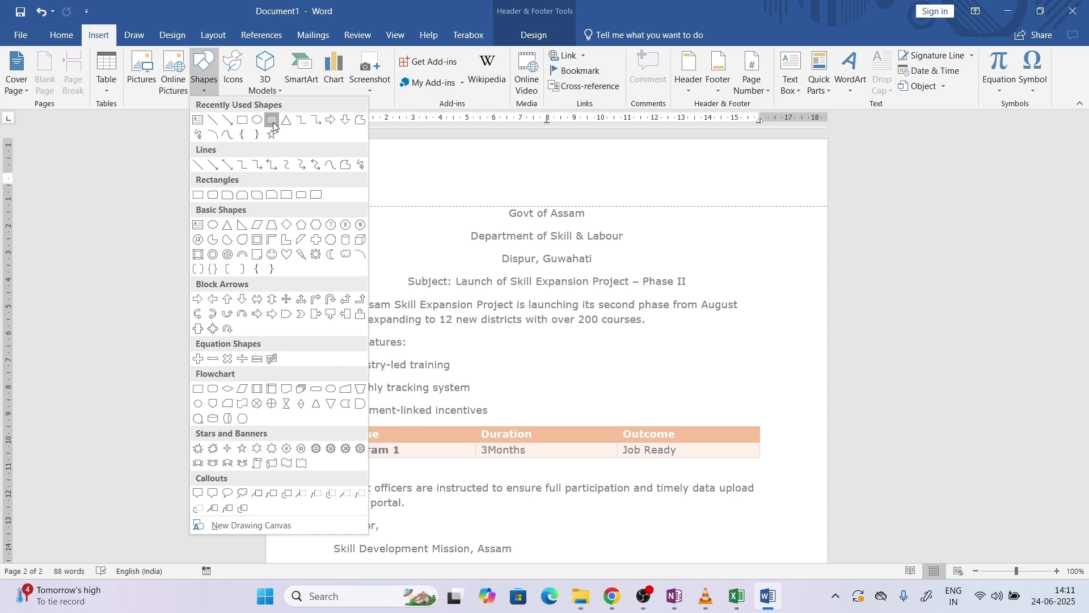
{"action": "left_click", "coordinate": [273, 121]}
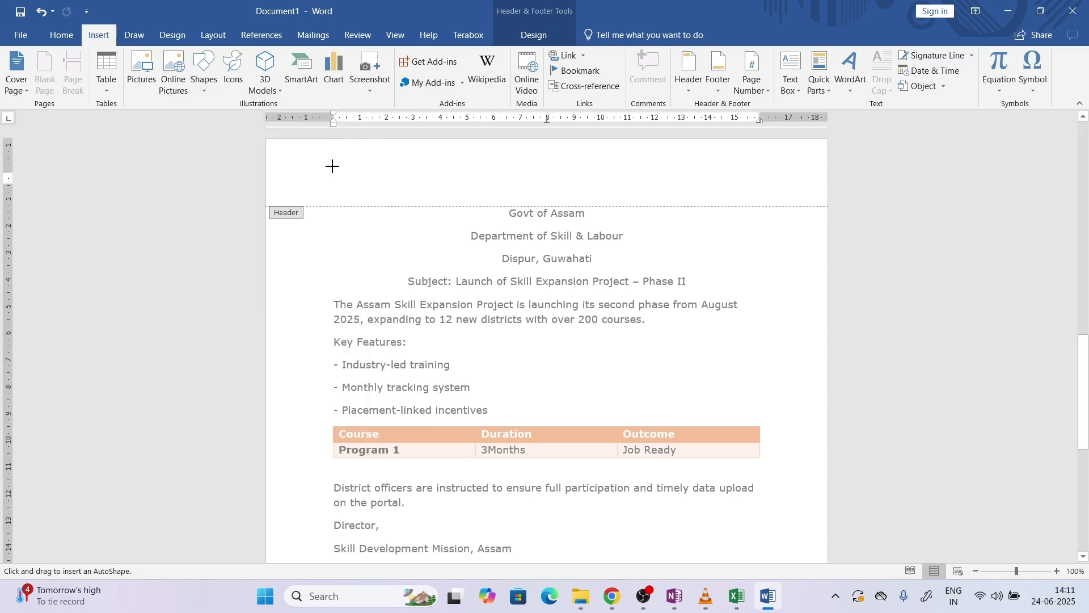
{"action": "mouse_move", "coordinate": [334, 165]}
{"action": "left_mouse_down"}
{"action": "mouse_move", "coordinate": [387, 185]}
{"action": "mouse_move", "coordinate": [466, 190]}
{"action": "left_mouse_up"}
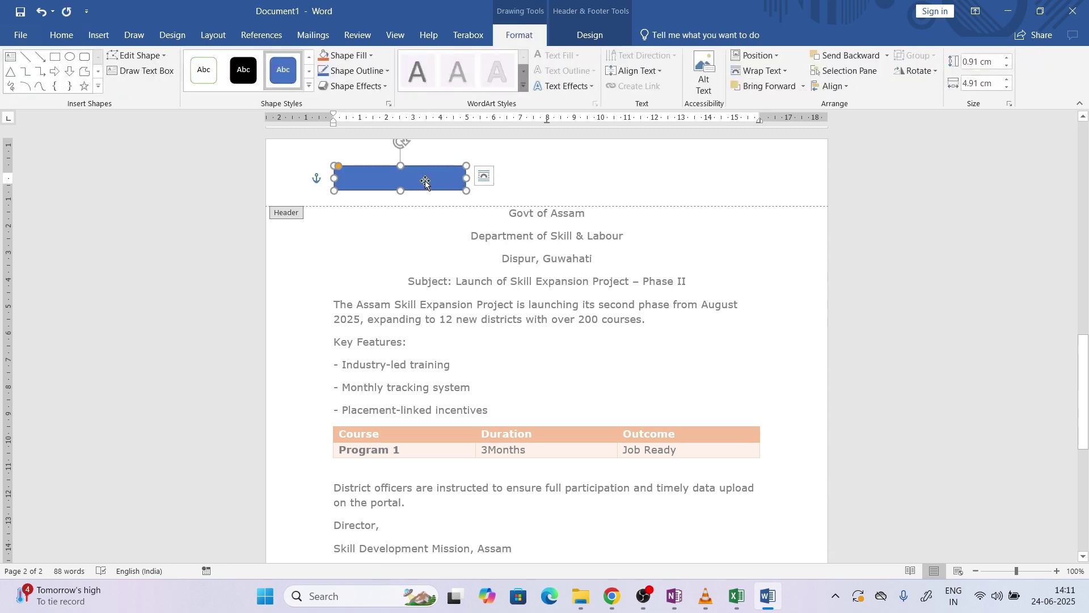
{"action": "type", "text": "Skill_Update_Circular"}
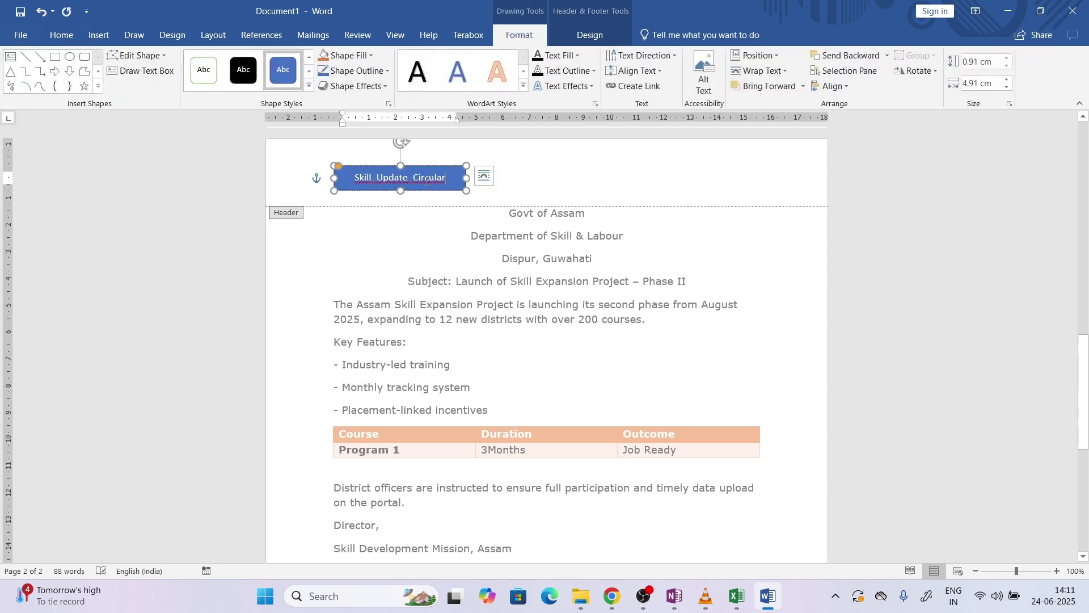
Ignore the spelling flag on the shape text and close header editing
{"action": "right_click", "coordinate": [425, 179]}
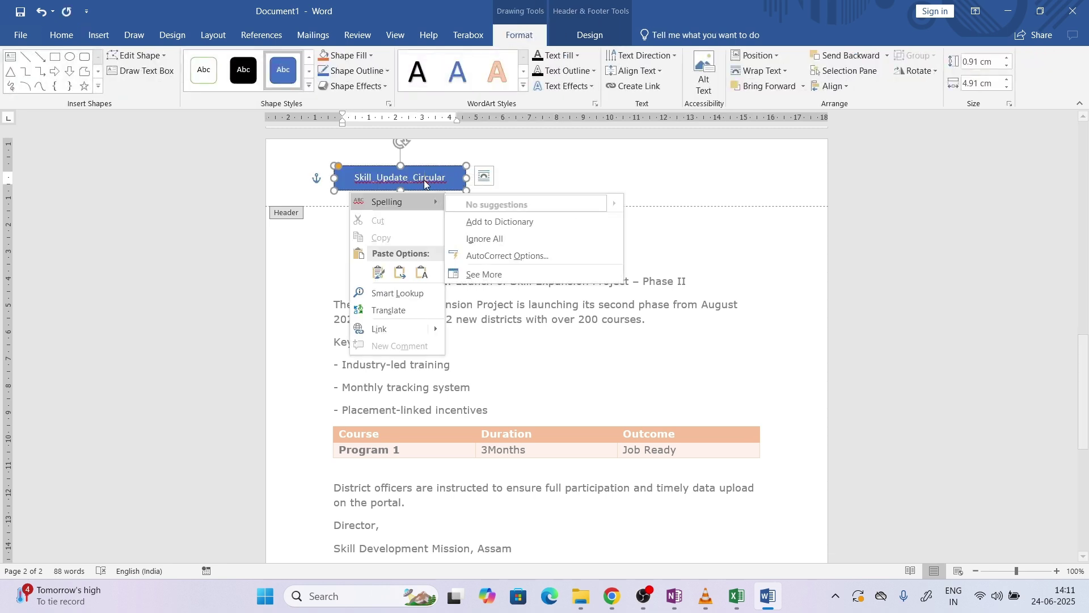
{"action": "left_click", "coordinate": [505, 241]}
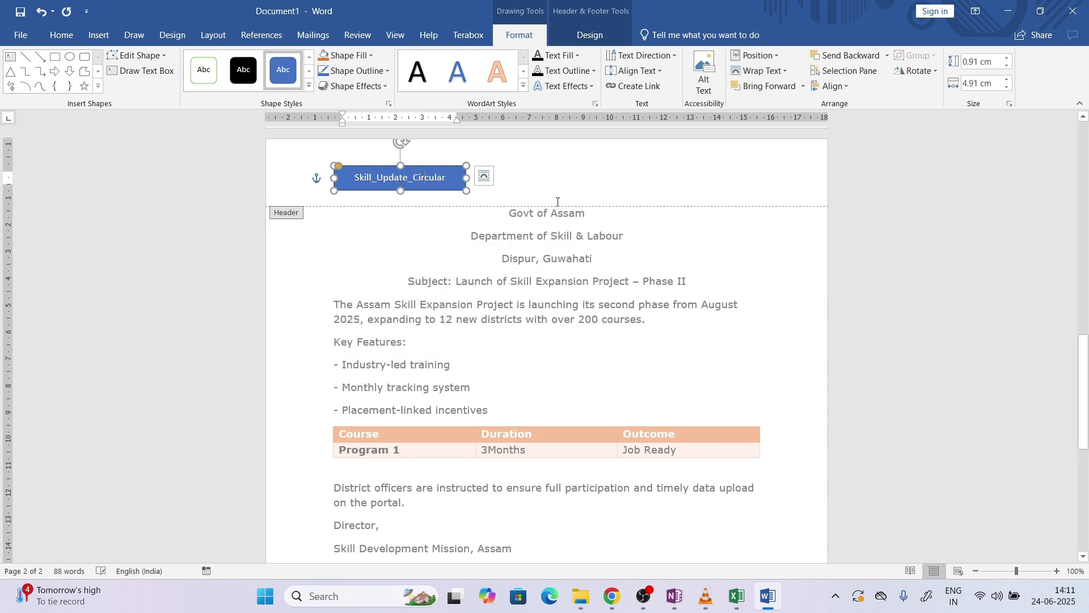
{"action": "left_click", "coordinate": [583, 172]}
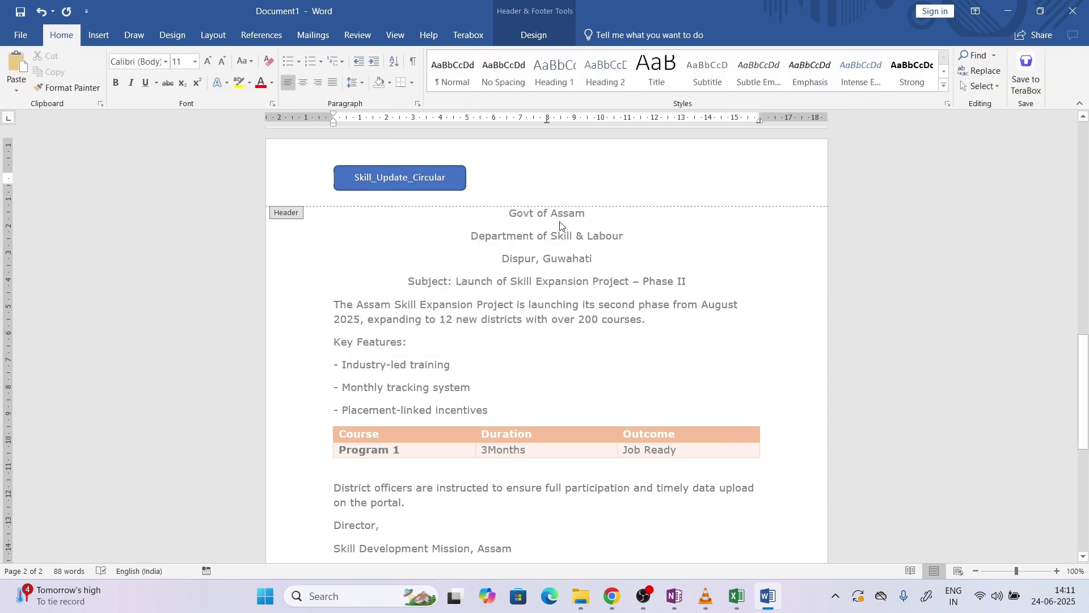
{"action": "left_click", "coordinate": [561, 34]}
{"action": "left_click", "coordinate": [791, 71]}
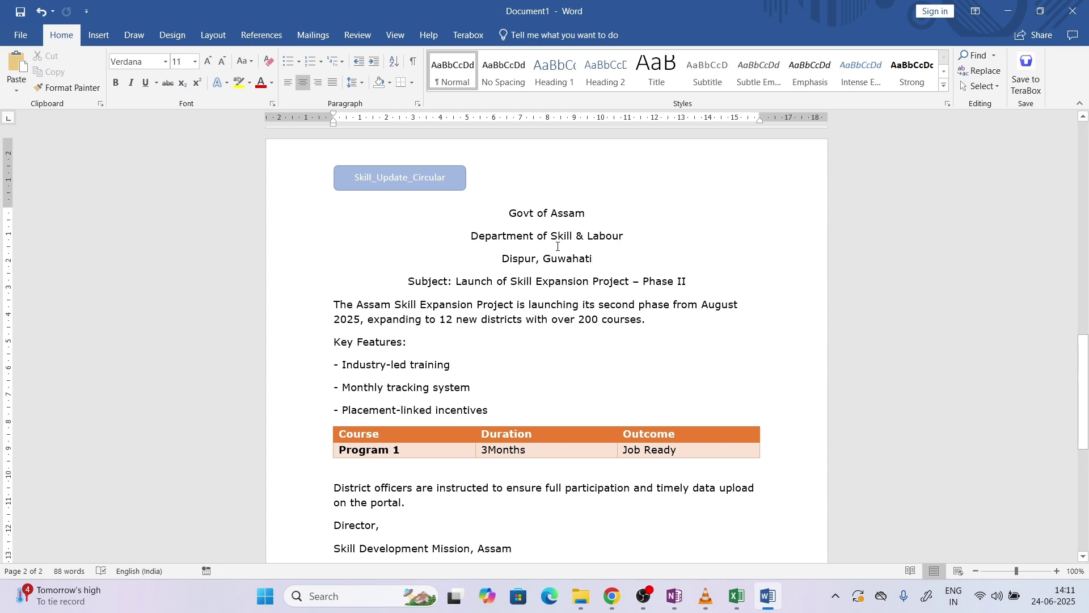
{"action": "left_click", "coordinate": [609, 595]}
Read task 7's cross-reference requirement and its target label 'Key Points Above'
{"action": "left_click", "coordinate": [634, 474]}
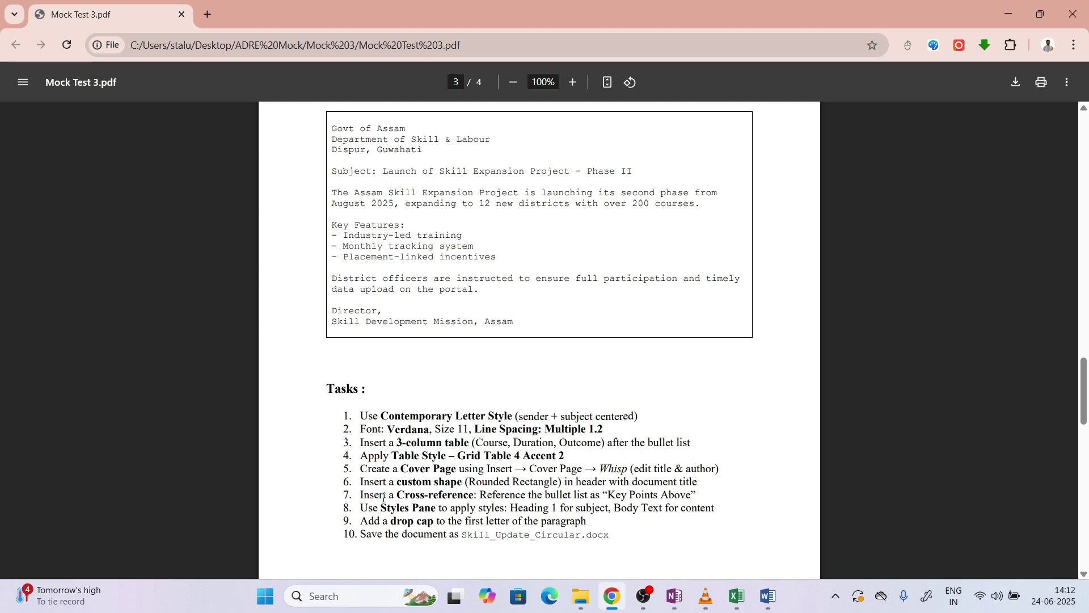
{"action": "left_click_drag", "start_coordinate": [381, 497], "coordinate": [690, 496]}
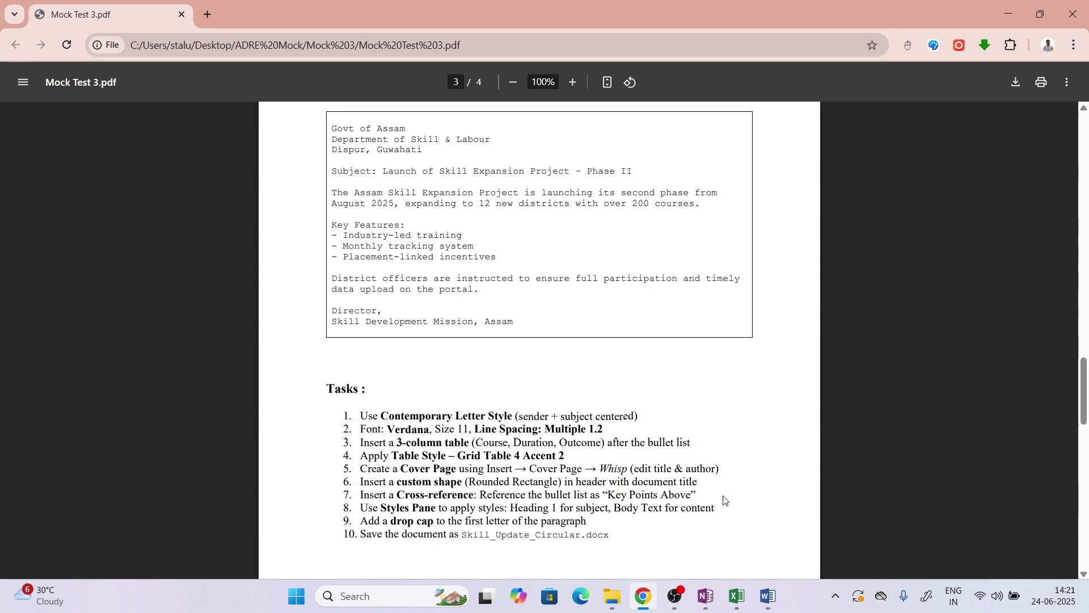
{"action": "triple_click", "coordinate": [695, 495]}
{"action": "mouse_move", "coordinate": [694, 496]}
{"action": "left_mouse_down"}
{"action": "mouse_move", "coordinate": [611, 495]}
{"action": "mouse_move", "coordinate": [699, 494]}
{"action": "left_mouse_up"}
{"action": "triple_click", "coordinate": [699, 493]}
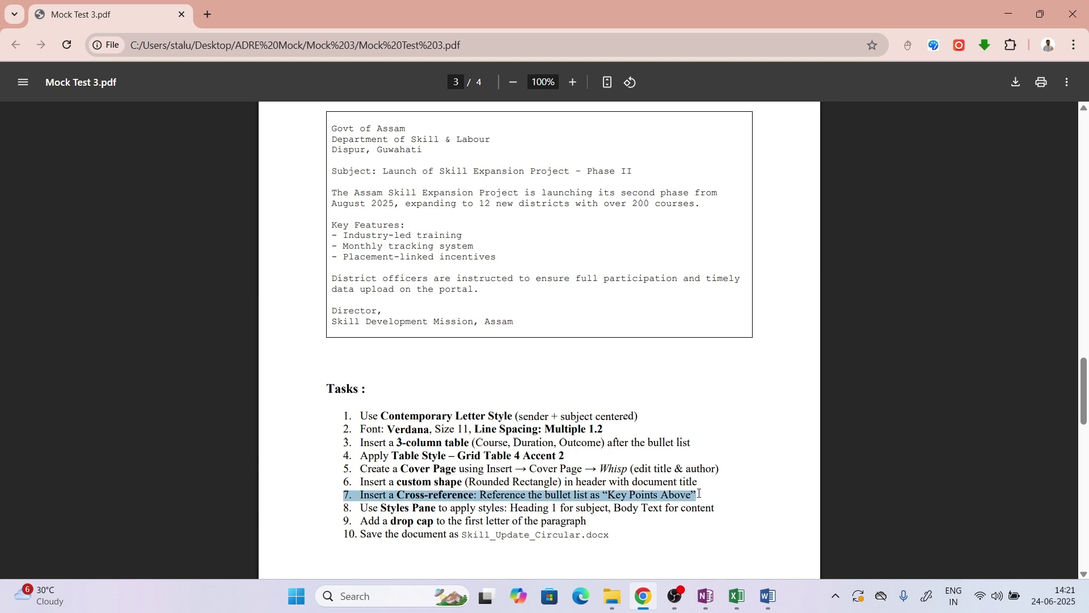
{"action": "left_click", "coordinate": [635, 501]}
{"action": "left_click_drag", "start_coordinate": [609, 496], "coordinate": [688, 490]}
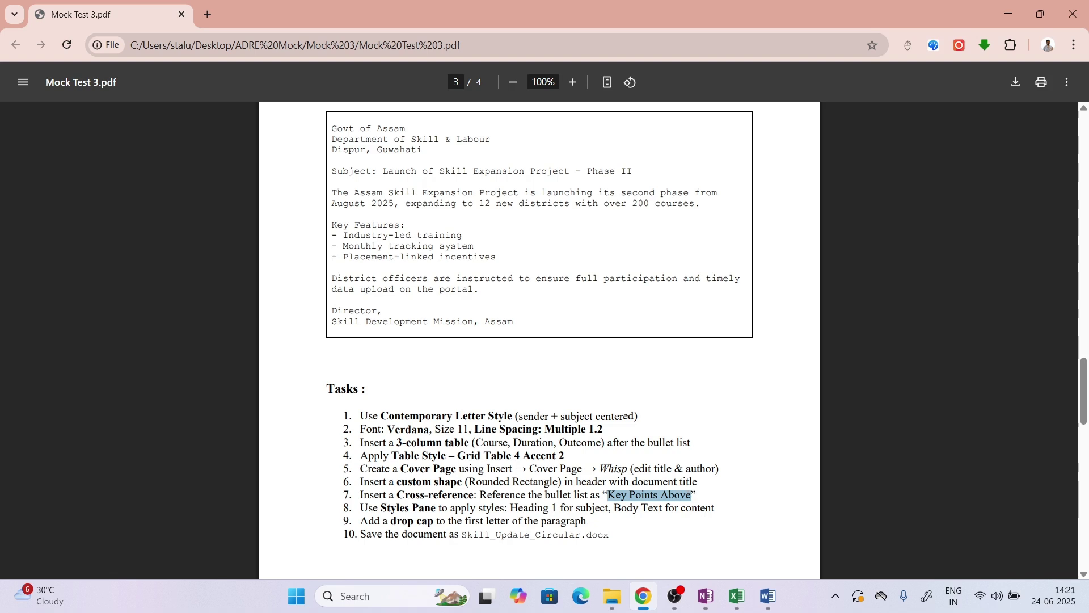
{"action": "left_click", "coordinate": [767, 595]}
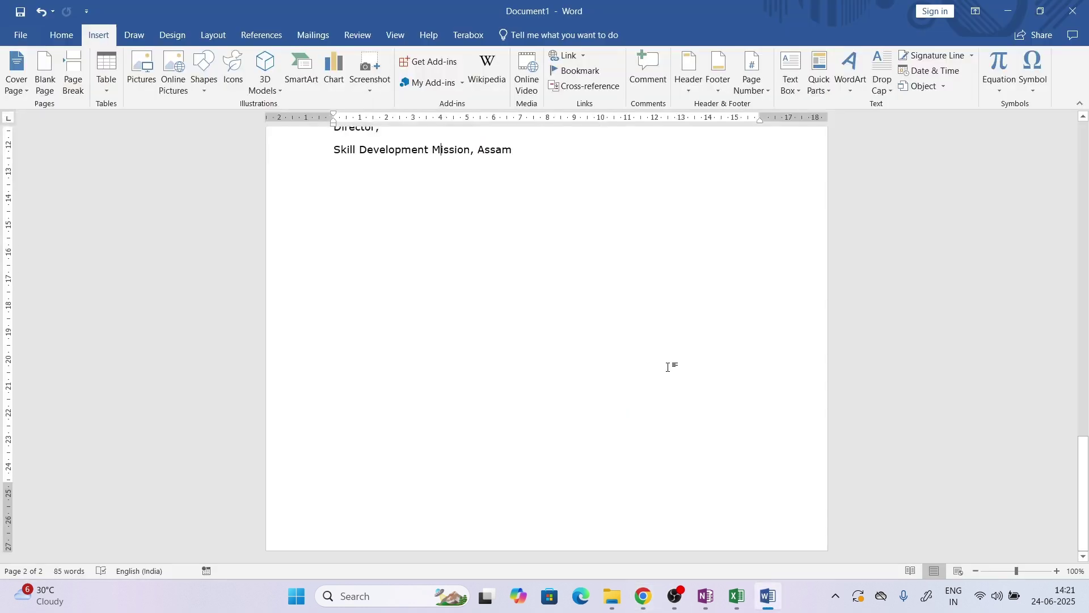
Select the bullets from 'Industry-led training' through 'Placement-linked incentives'
{"action": "scroll", "coordinate": [451, 339], "scroll_direction": "up", "scroll_amount": 10}
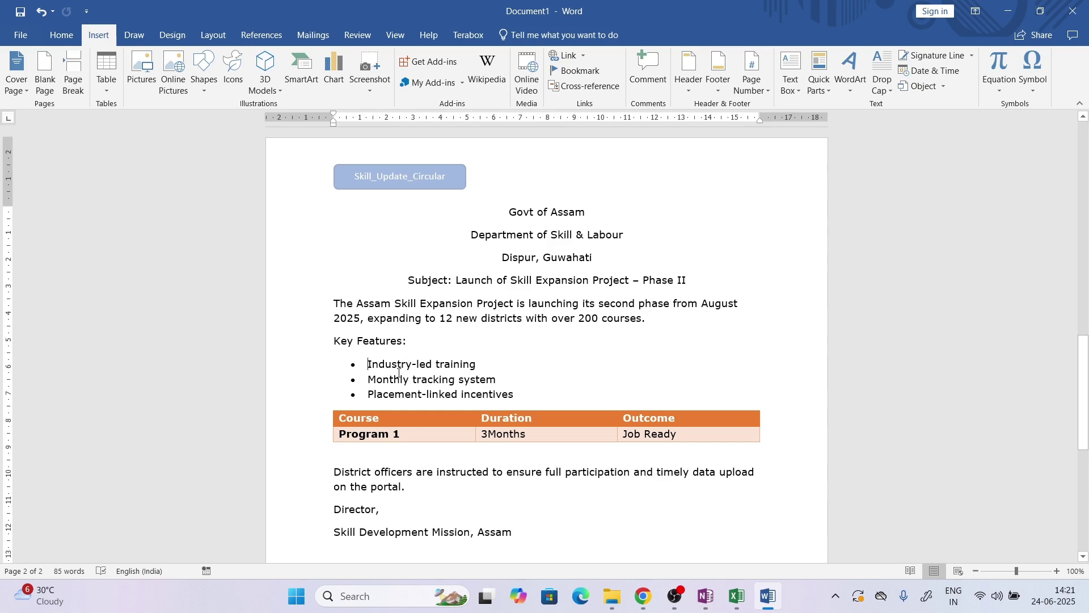
{"action": "left_click_drag", "start_coordinate": [399, 372], "coordinate": [505, 399]}
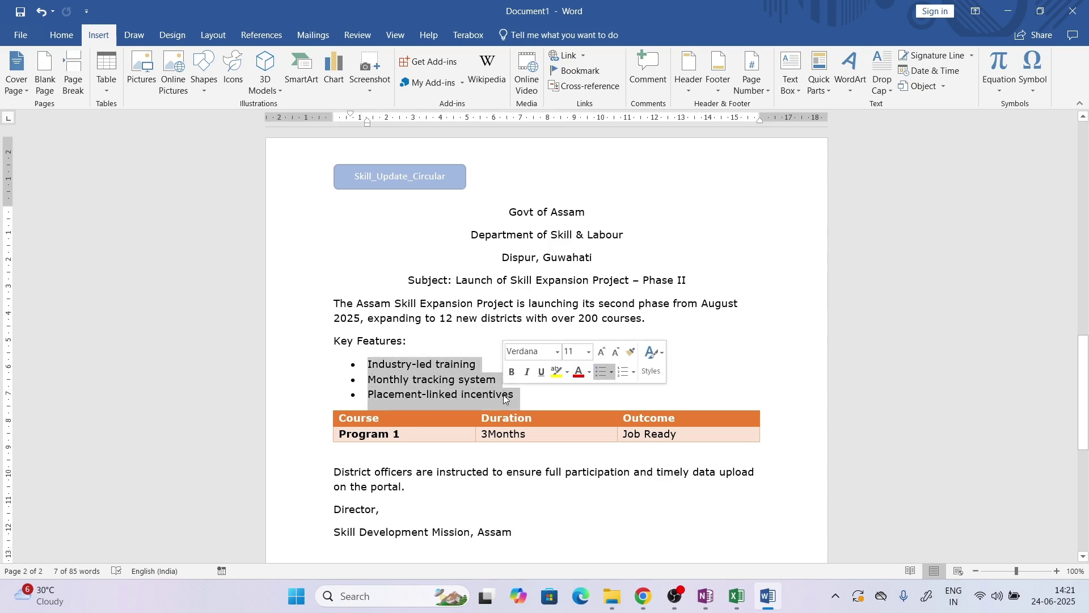
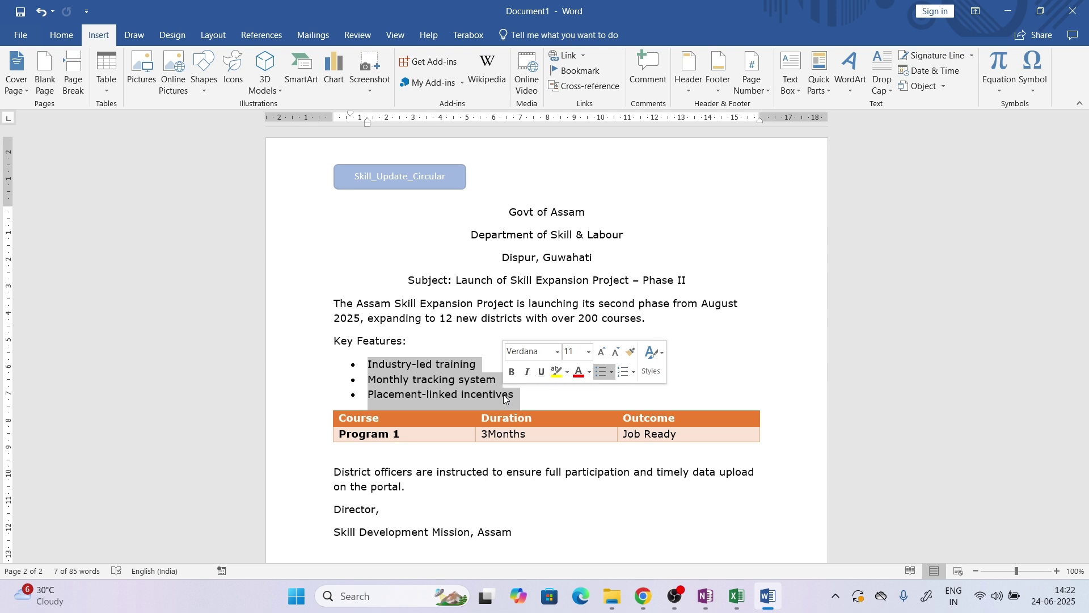
Deselect the bullet list and bring up the Bookmark dialog from the Insert ribbon
{"action": "left_click", "coordinate": [371, 363]}
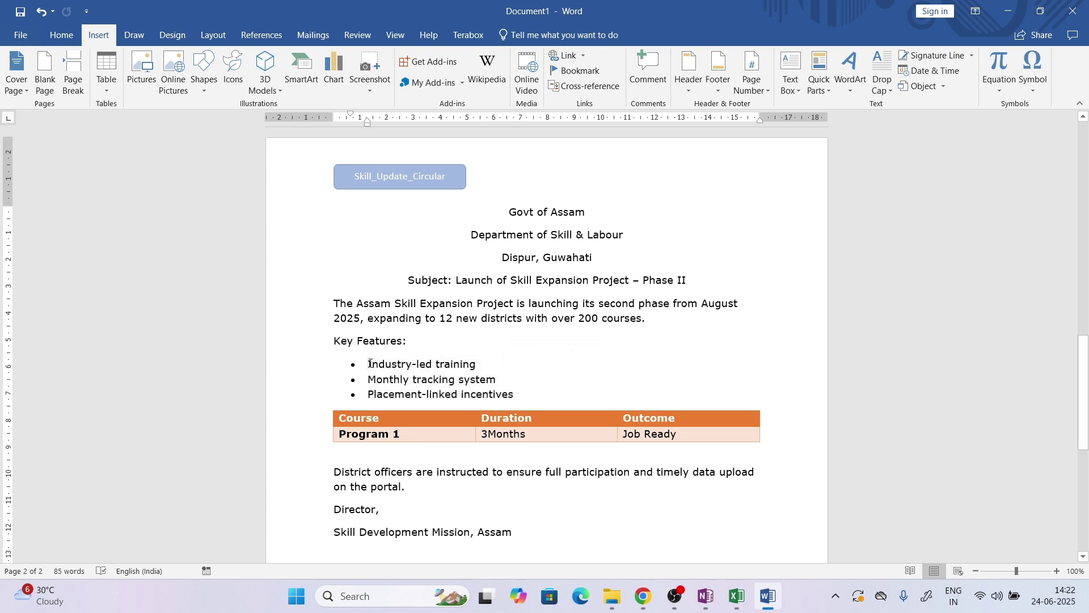
{"action": "left_click", "coordinate": [573, 71]}
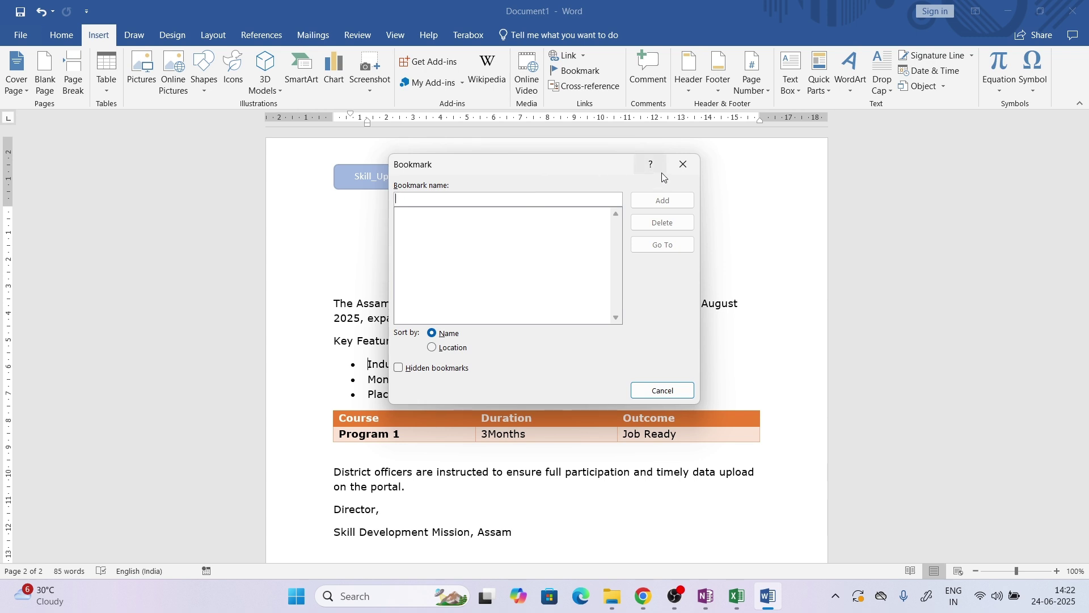
Bookmark the 'Industry-led training' bullet under the name bullet_points
{"action": "left_click", "coordinate": [683, 164]}
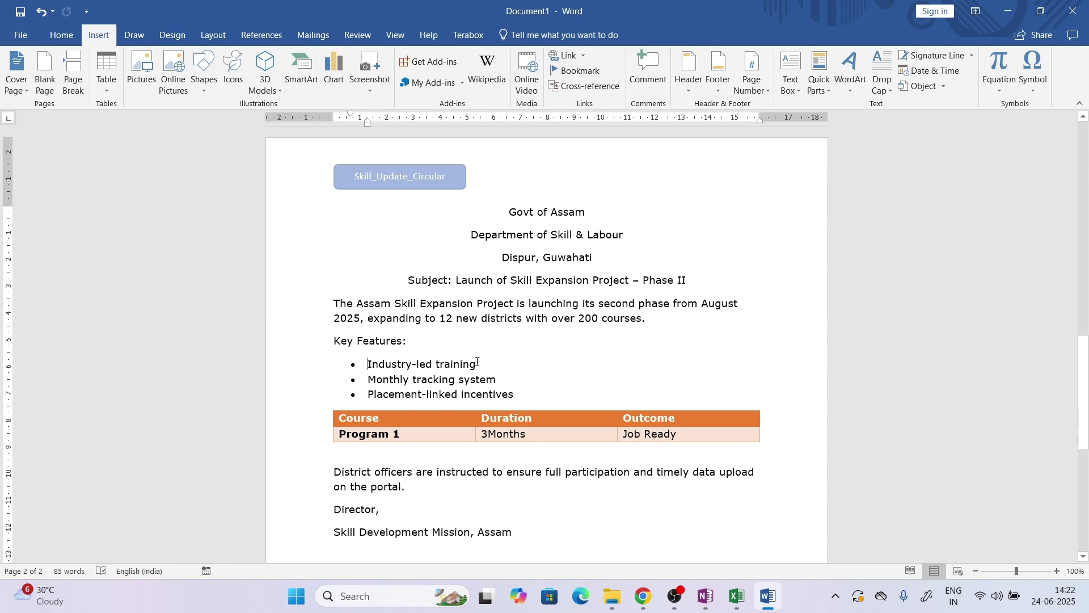
{"action": "left_click_drag", "start_coordinate": [479, 364], "coordinate": [382, 355]}
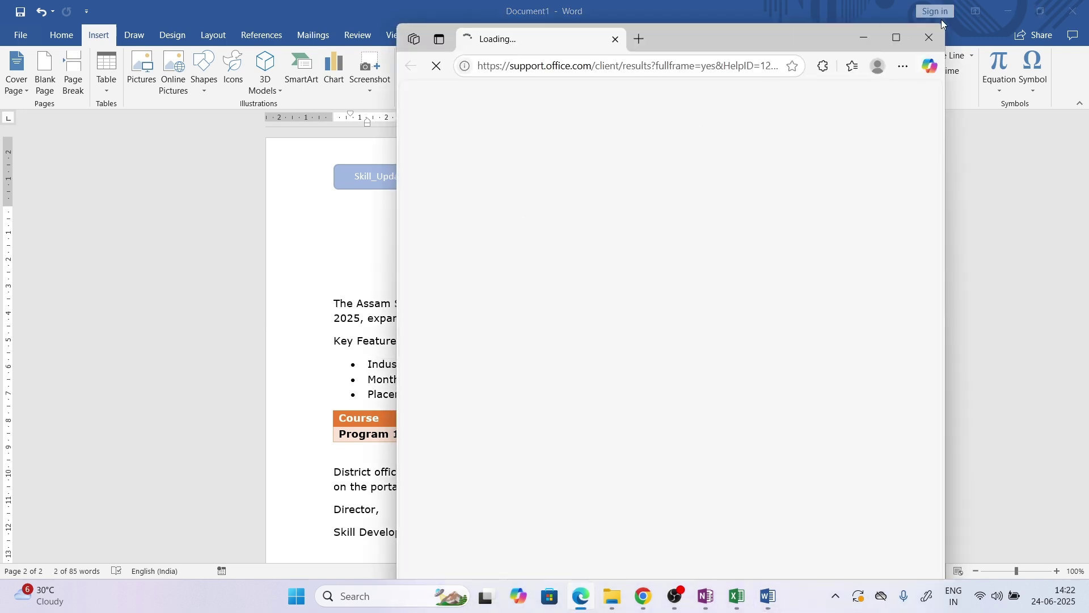
{"action": "left_click", "coordinate": [935, 35]}
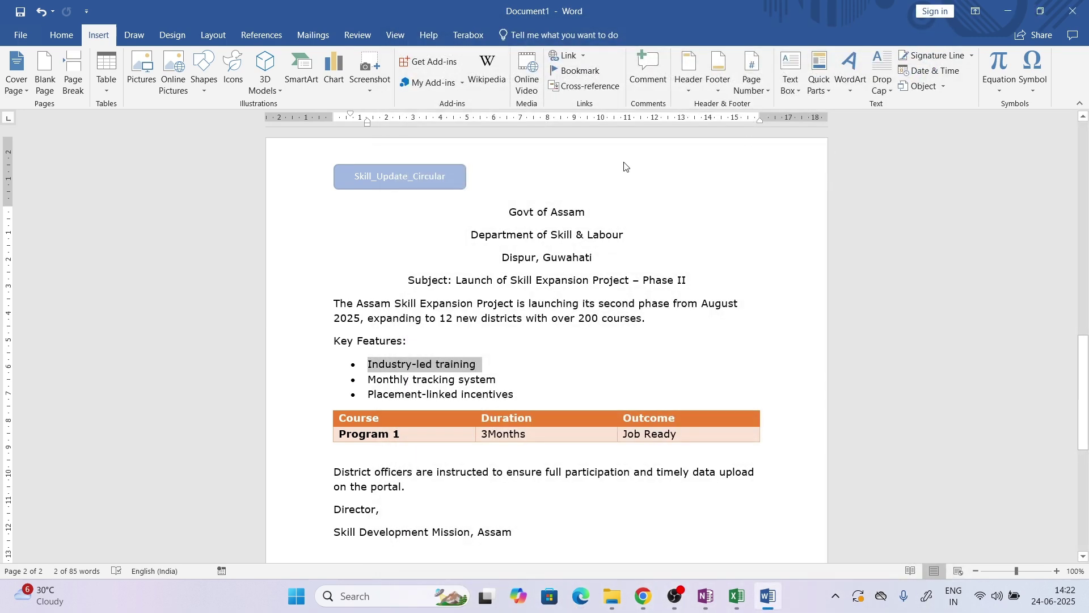
{"action": "left_click", "coordinate": [574, 72]}
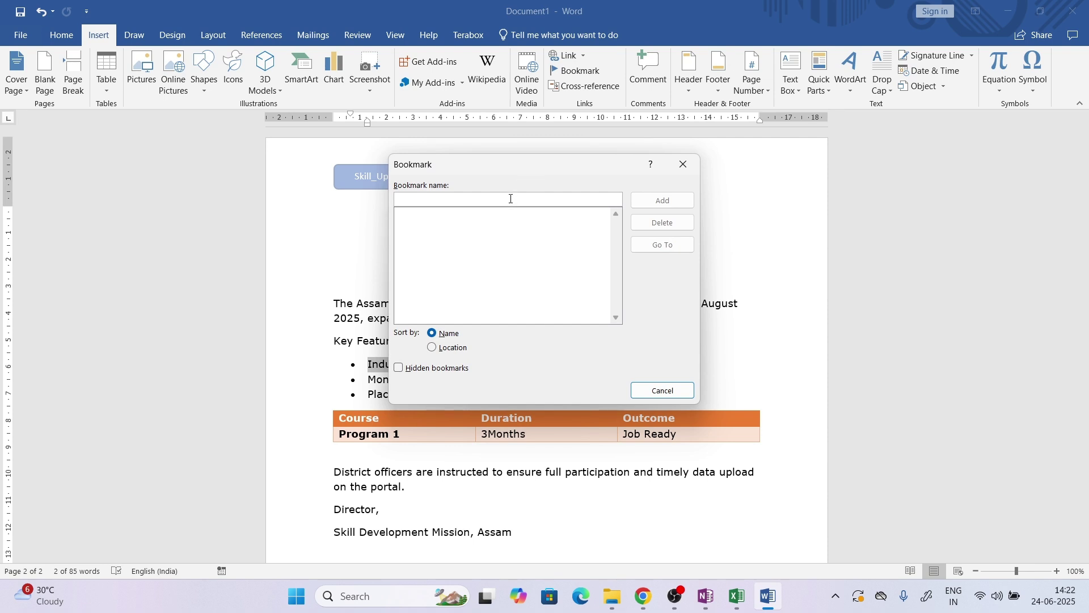
{"action": "type", "text": "bulle"}
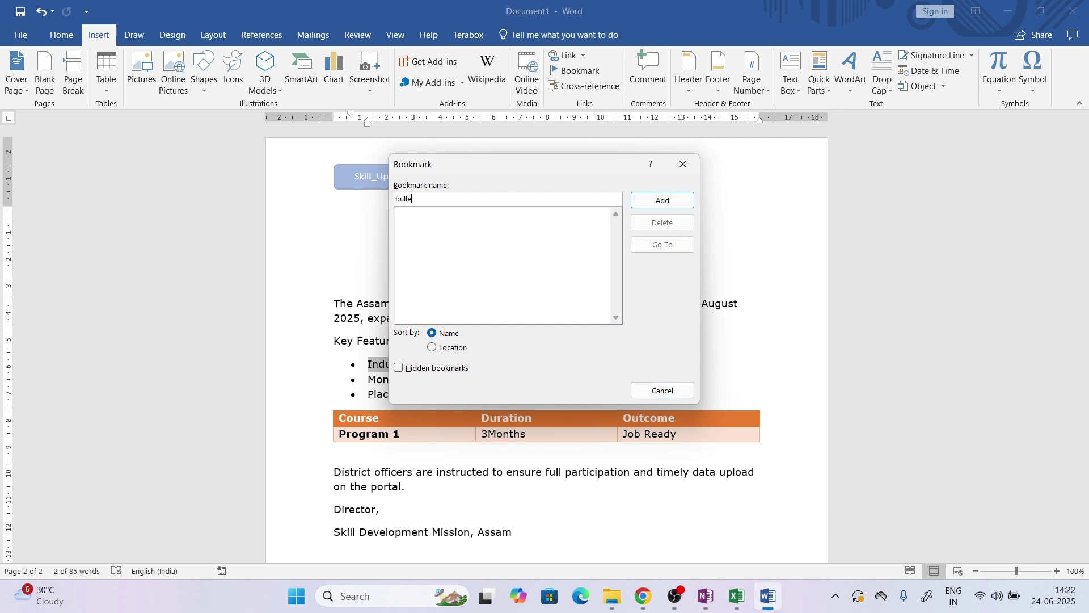
{"action": "type", "text": "t_points"}
{"action": "left_click", "coordinate": [656, 199]}
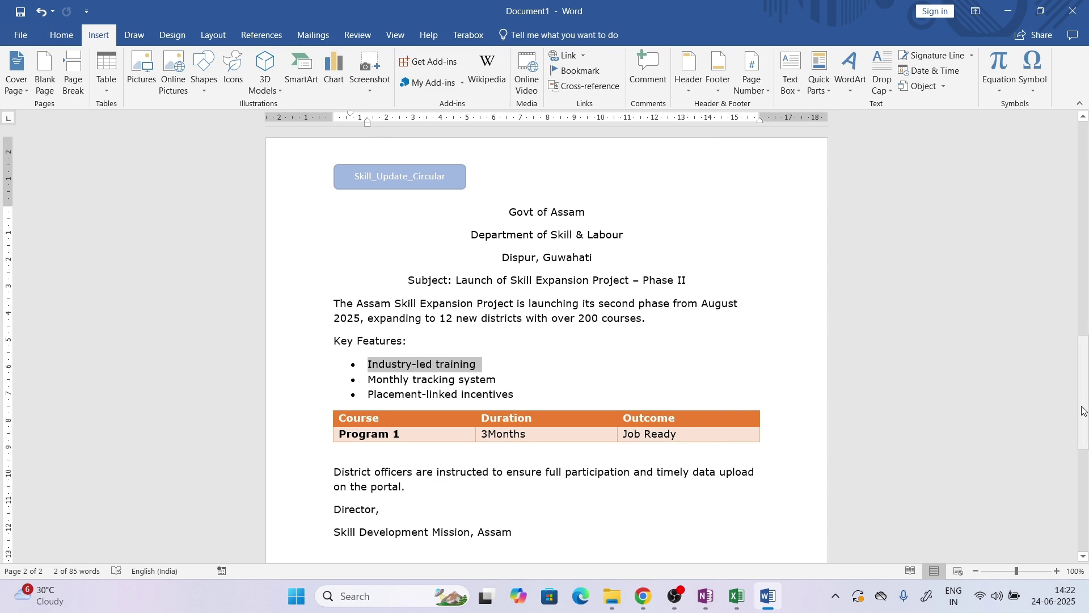
{"action": "left_click_drag", "start_coordinate": [1084, 426], "coordinate": [1088, 528]}
{"action": "left_click", "coordinate": [664, 409]}
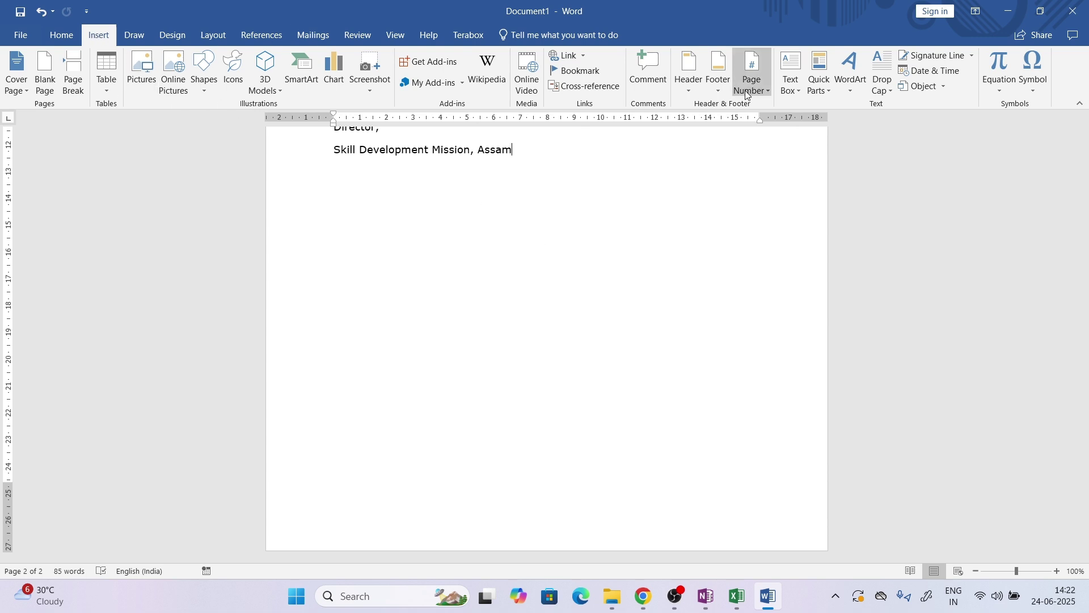
Add a Blank footer and clear its placeholder text
{"action": "left_click", "coordinate": [714, 90]}
{"action": "left_click", "coordinate": [749, 162]}
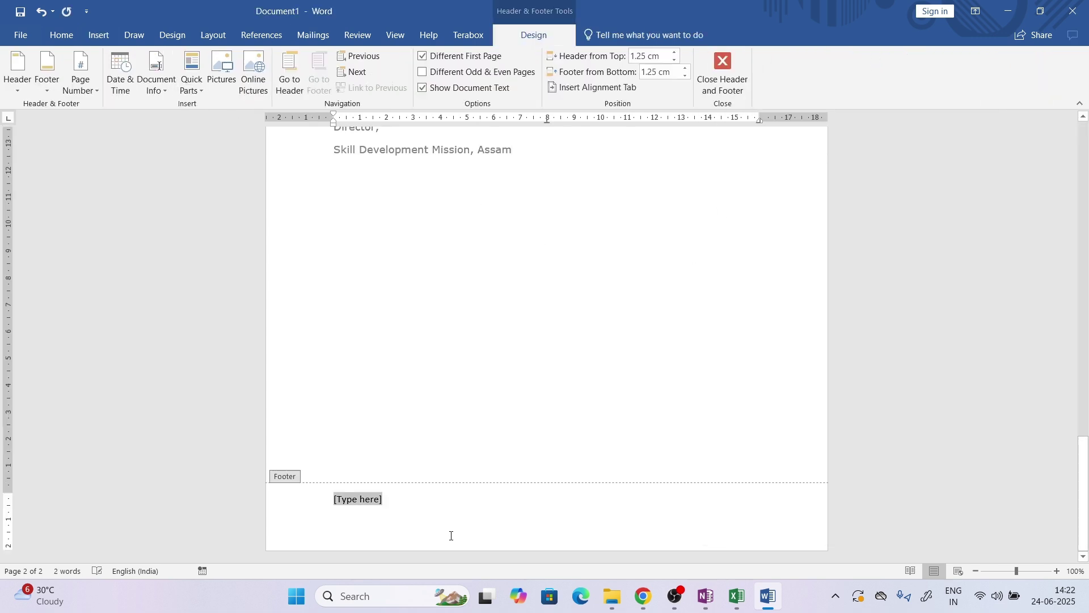
{"action": "key", "text": "Delete"}
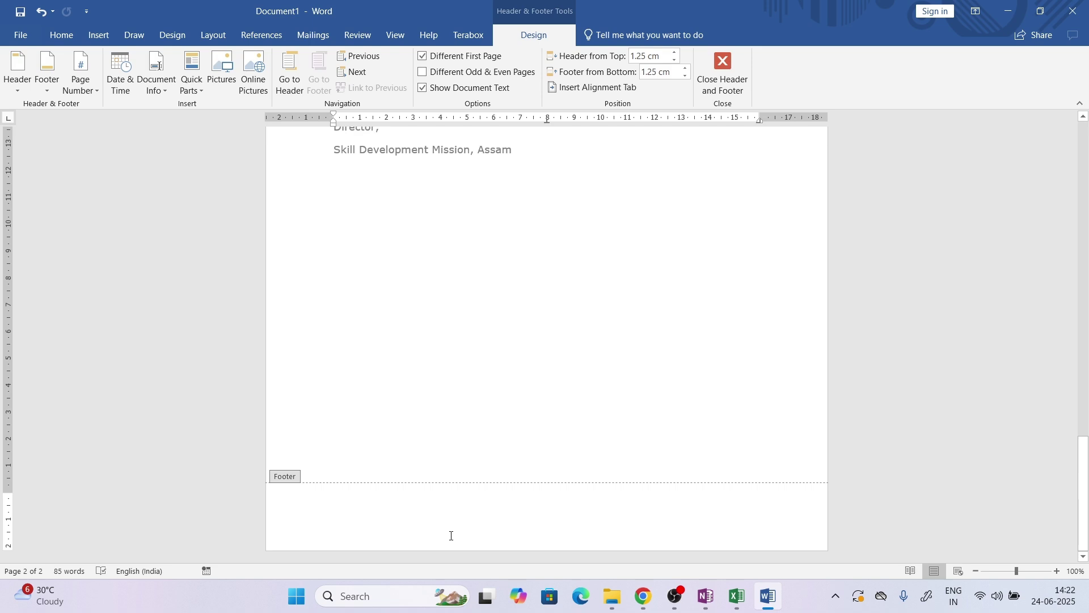
Insert a cross-reference to the bullet_points bookmark text into the footer
{"action": "left_click", "coordinate": [99, 36]}
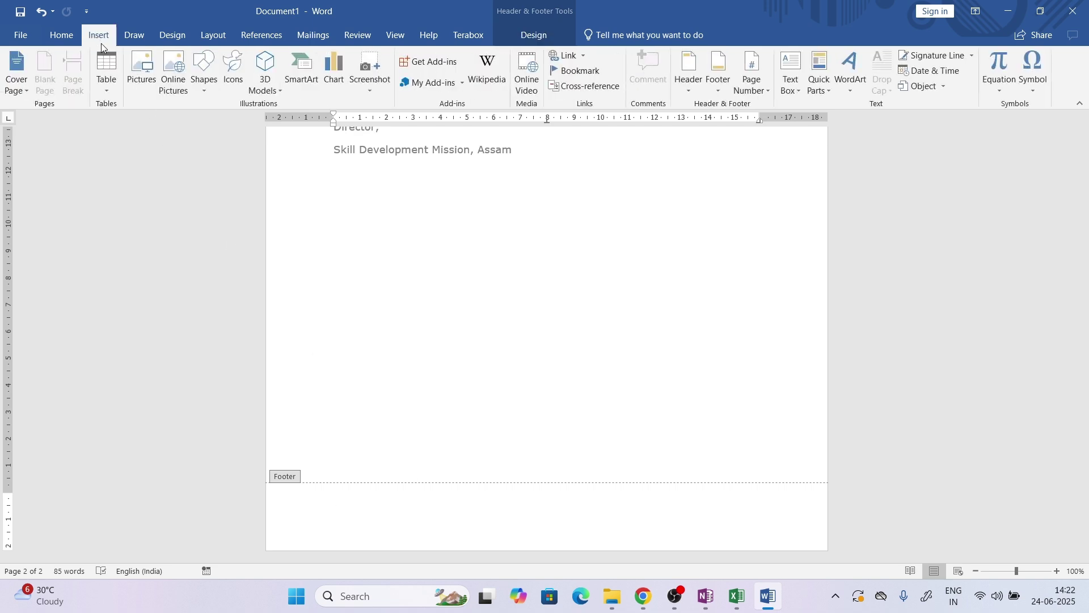
{"action": "left_click", "coordinate": [604, 88]}
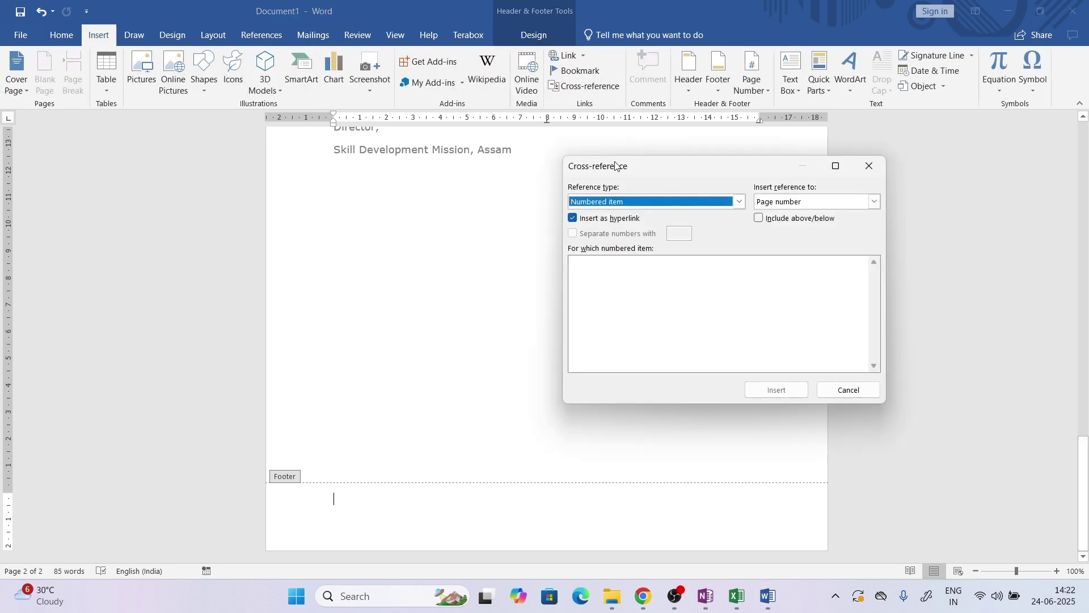
{"action": "left_click", "coordinate": [633, 201]}
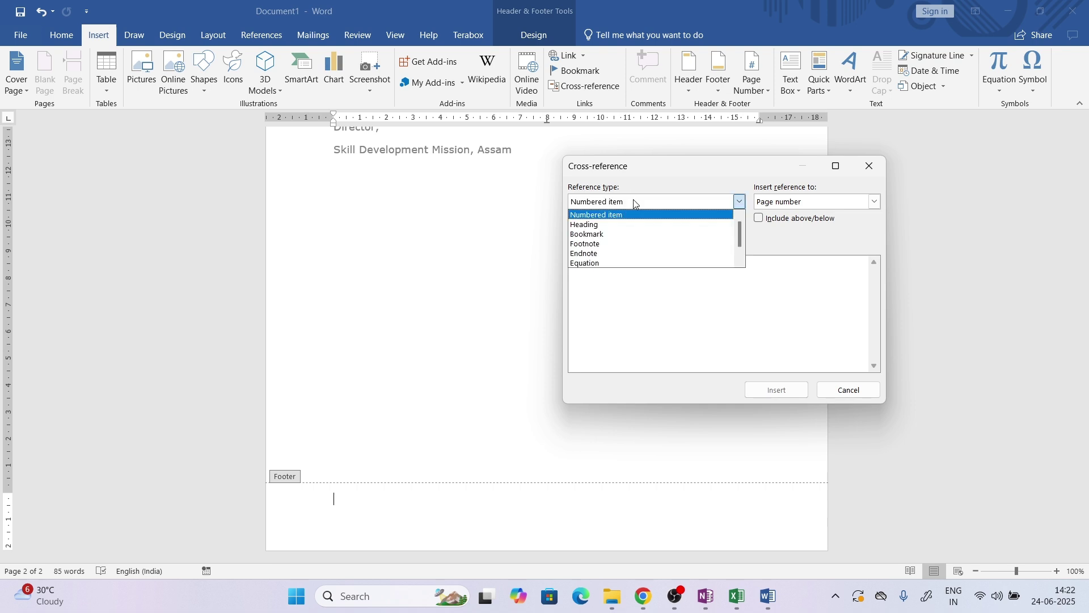
{"action": "left_click", "coordinate": [633, 230]}
{"action": "left_click", "coordinate": [628, 261]}
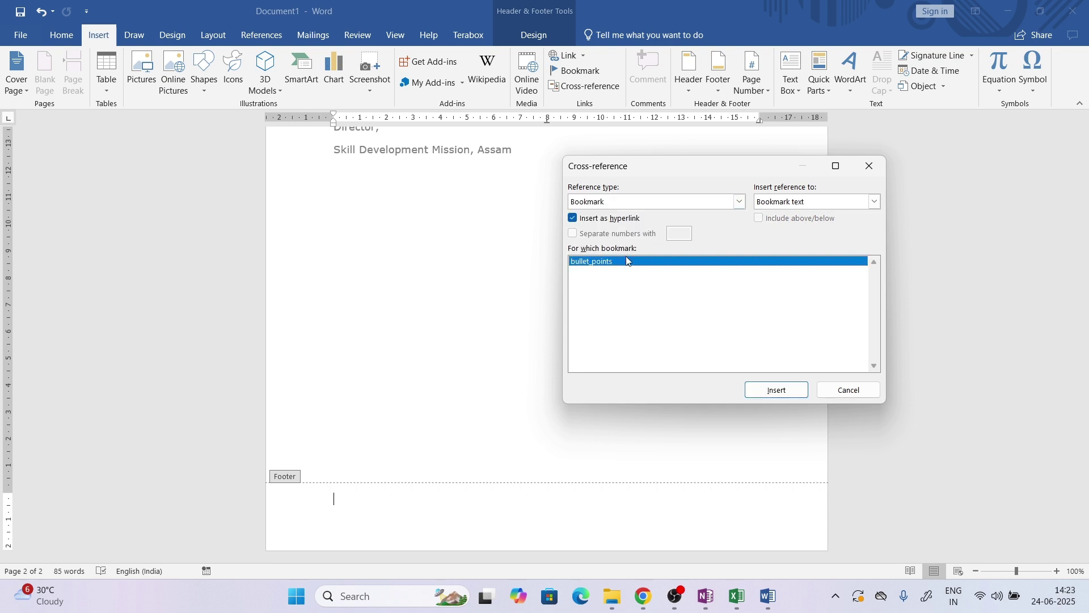
{"action": "left_click", "coordinate": [789, 399]}
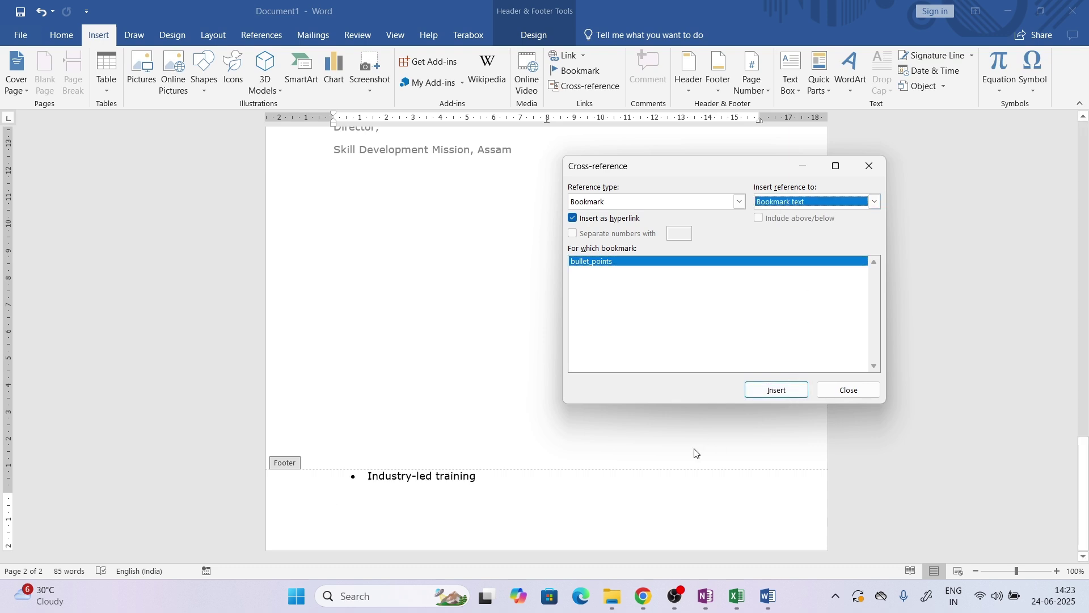
{"action": "left_click", "coordinate": [828, 395]}
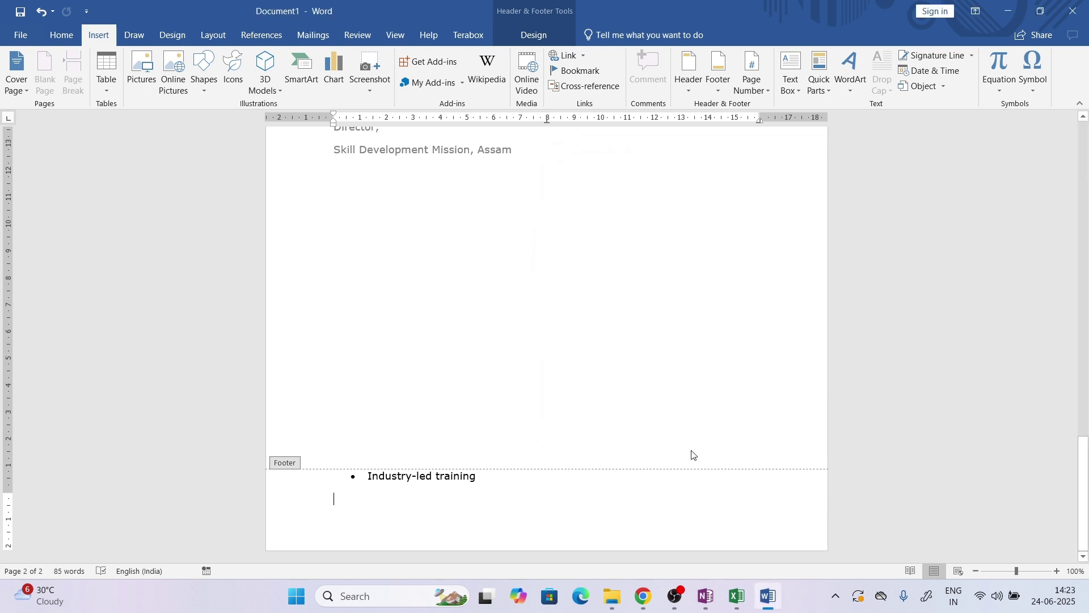
Remove the bullet from the footer cross-reference
{"action": "left_click", "coordinate": [362, 478]}
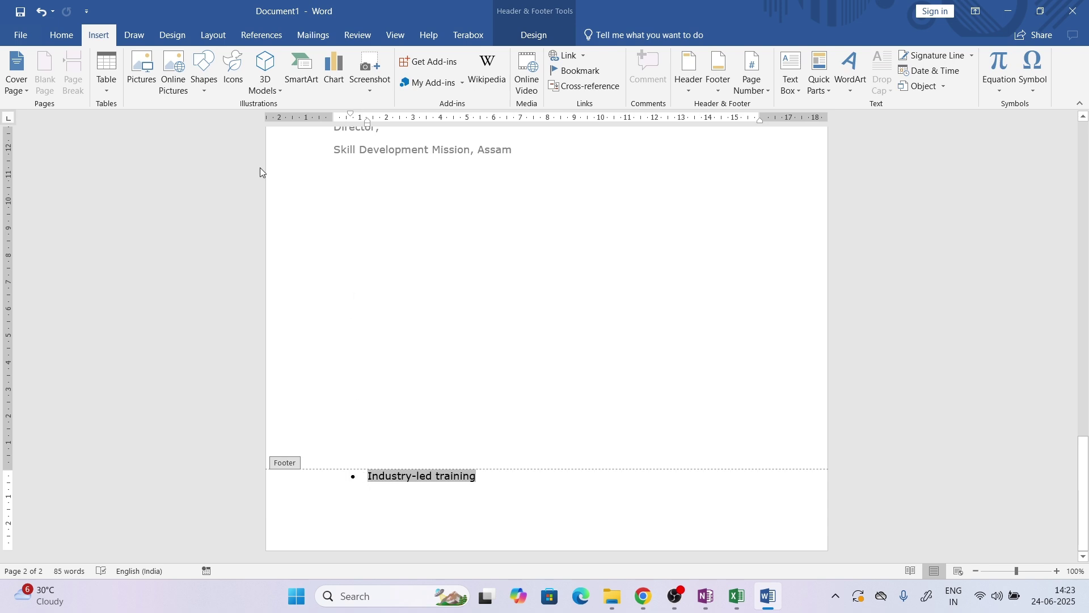
{"action": "left_click", "coordinate": [78, 36]}
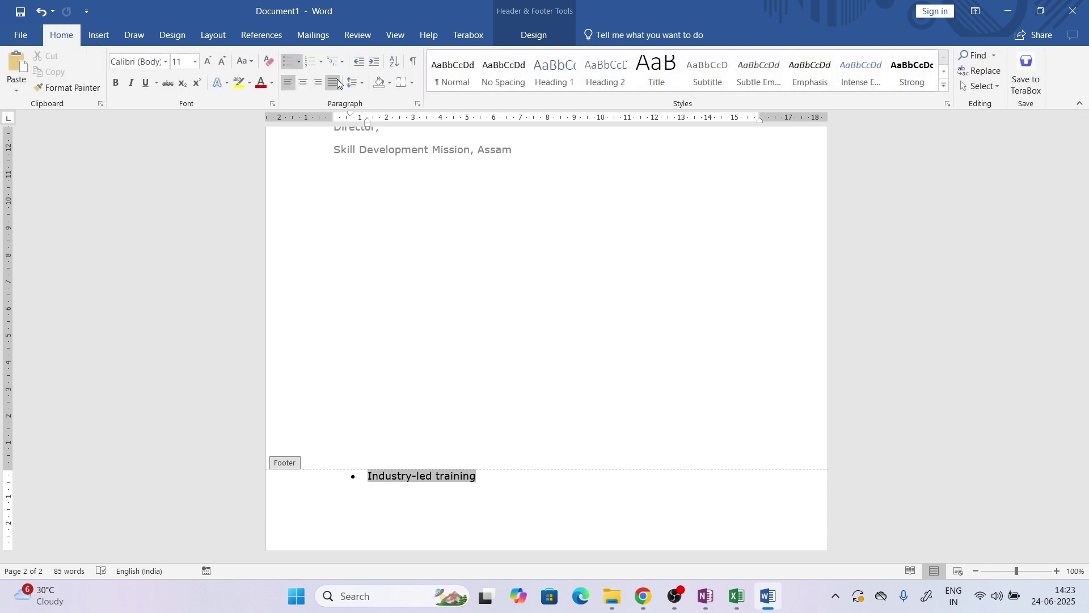
{"action": "left_click", "coordinate": [294, 63]}
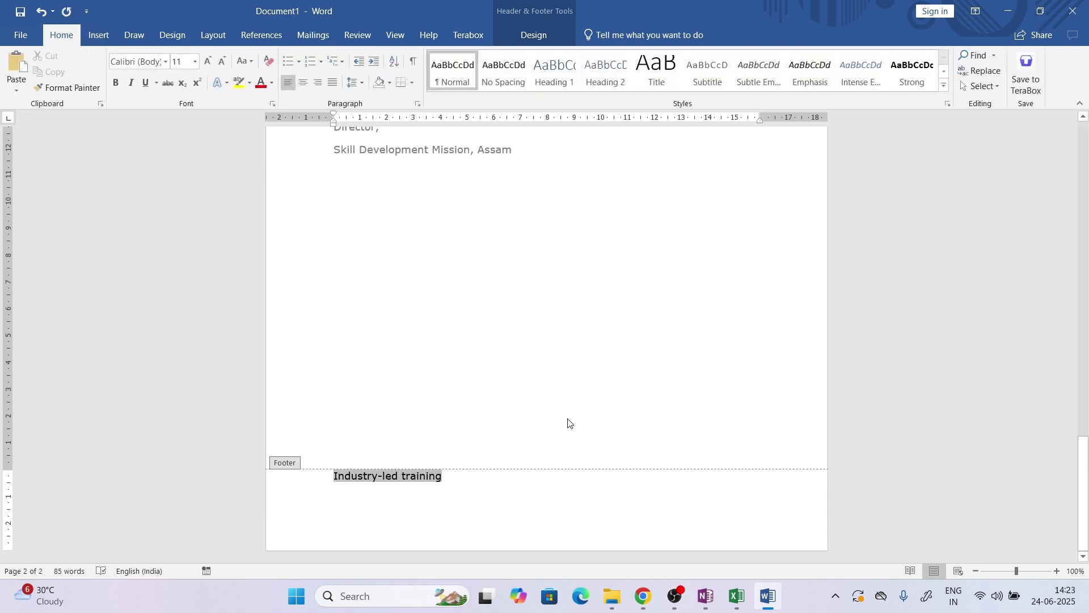
{"action": "left_click", "coordinate": [480, 483]}
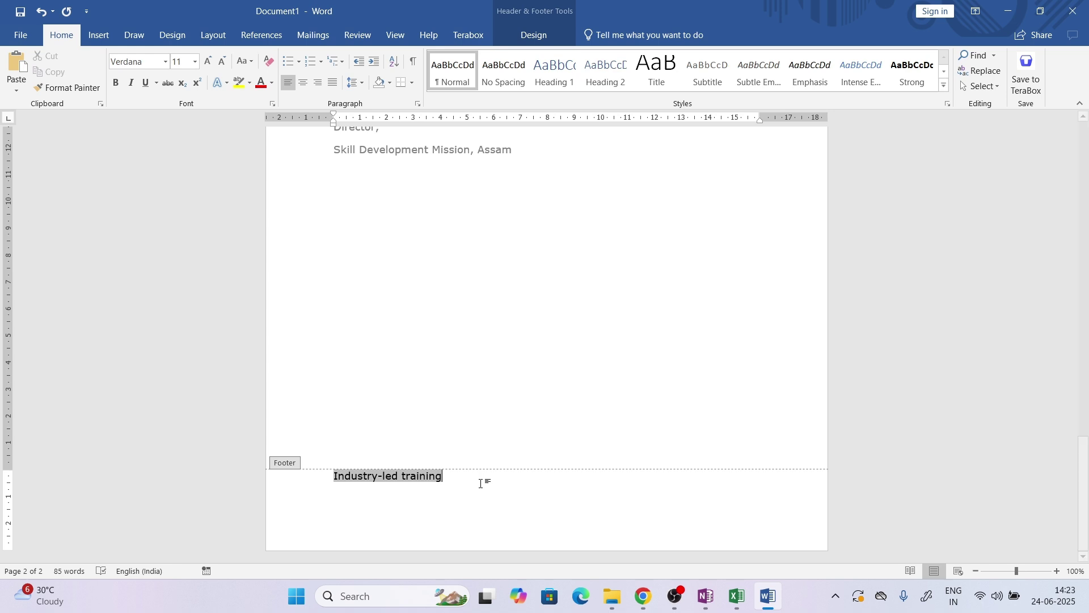
{"action": "left_click", "coordinate": [402, 482], "text": "ctrl"}
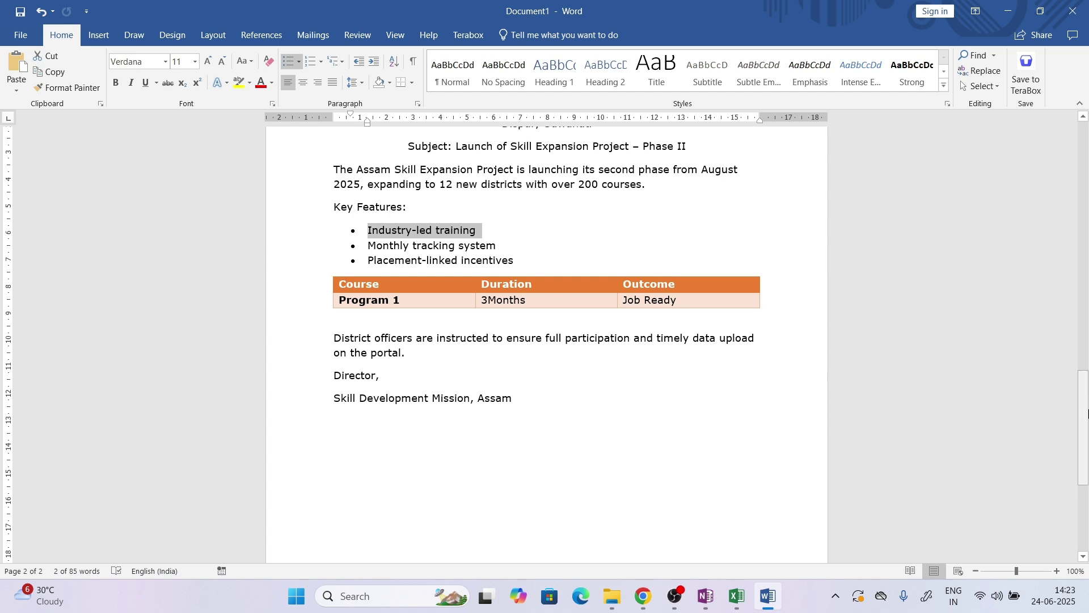
{"action": "left_click_drag", "start_coordinate": [1083, 413], "coordinate": [1087, 552]}
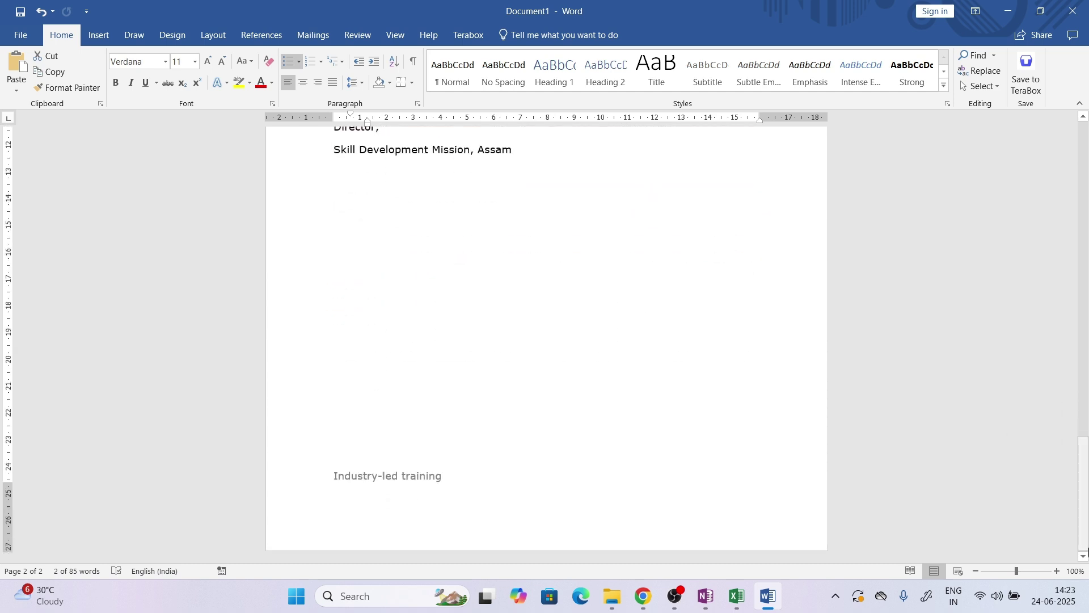
{"action": "left_click", "coordinate": [655, 564]}
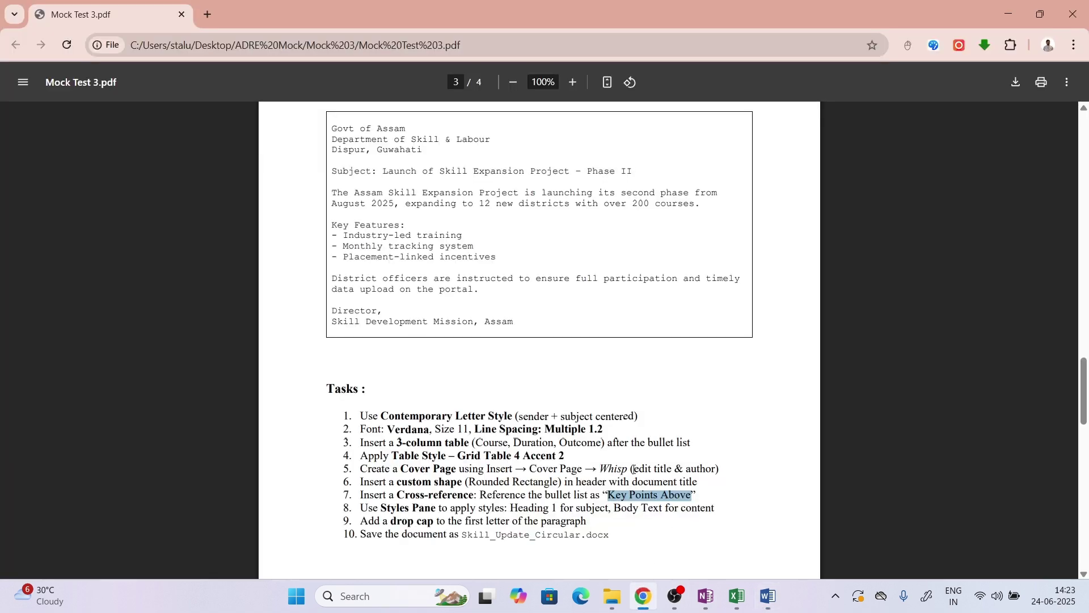
{"action": "left_click", "coordinate": [768, 596]}
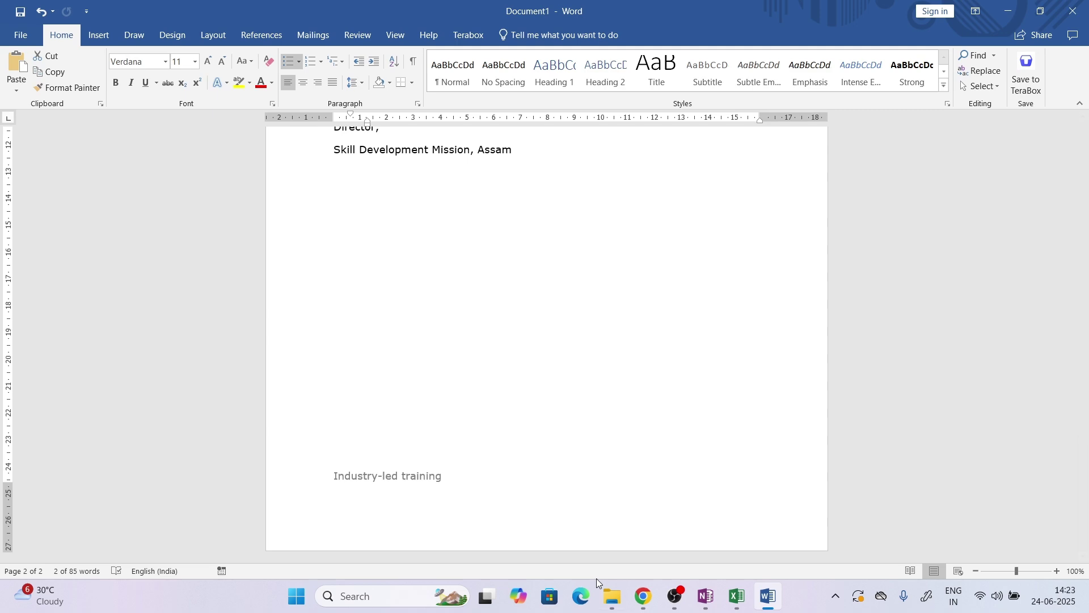
{"action": "left_click", "coordinate": [643, 601]}
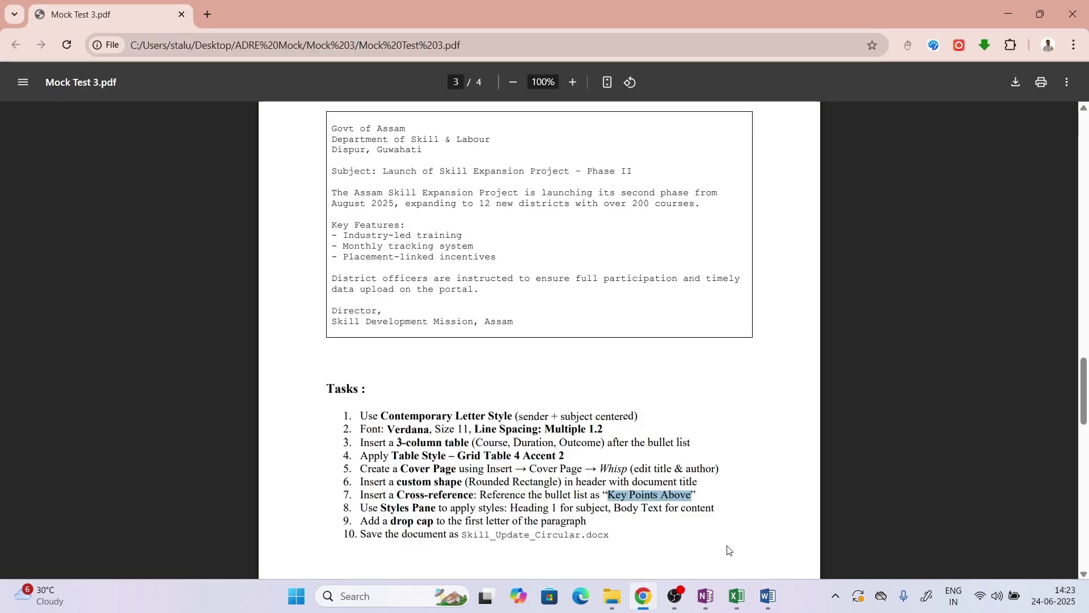
{"action": "left_click", "coordinate": [768, 596]}
{"action": "double_click", "coordinate": [448, 477]}
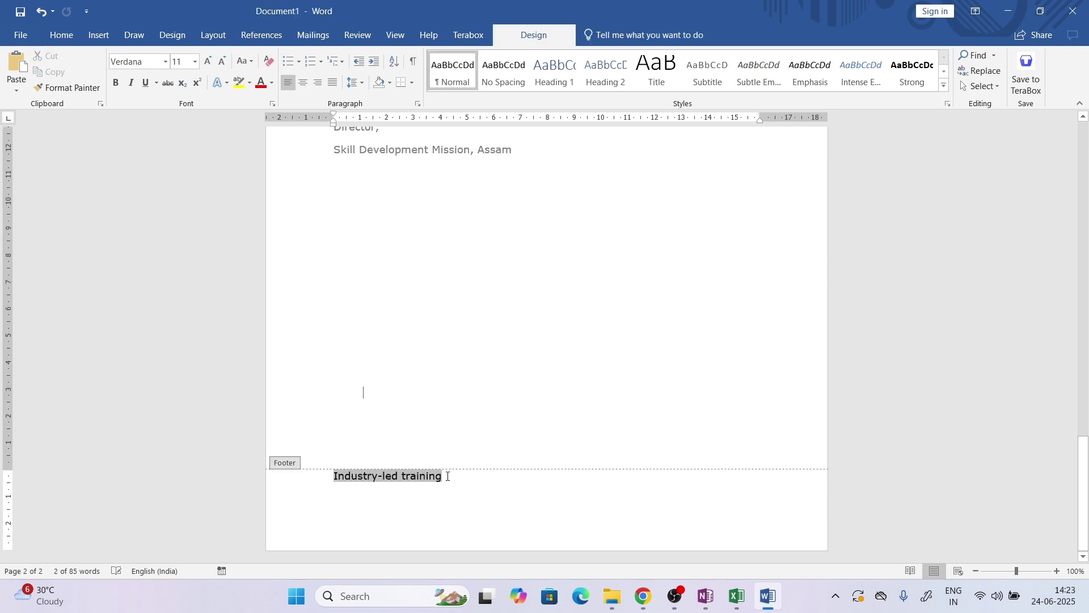
Type 'Key Points Above' into the footer cross-reference, checking the wording in the PDF
{"action": "left_click", "coordinate": [412, 513]}
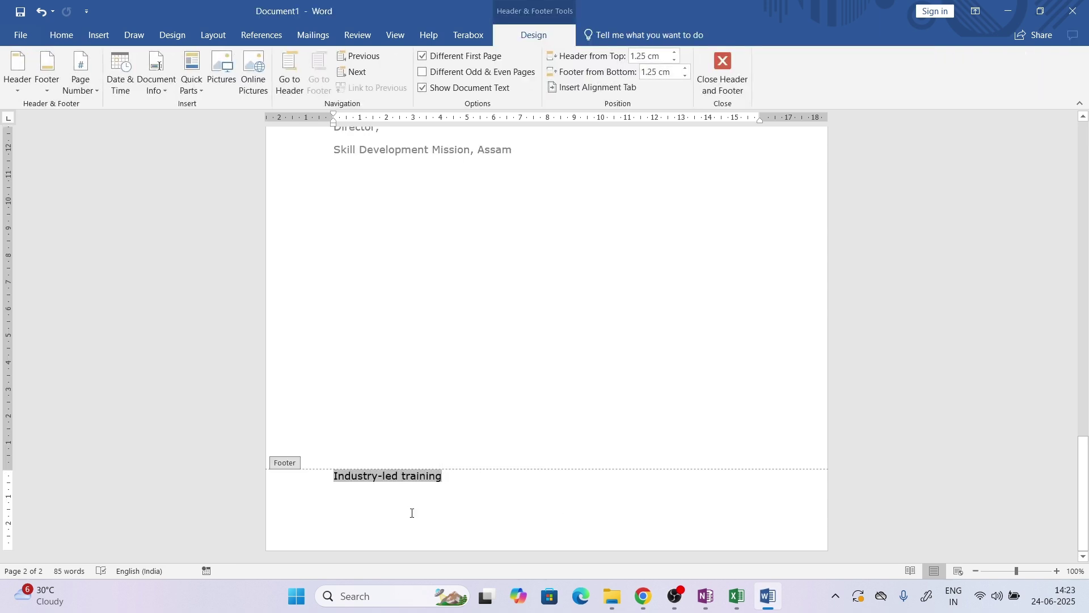
{"action": "key", "text": "ctrl+z"}
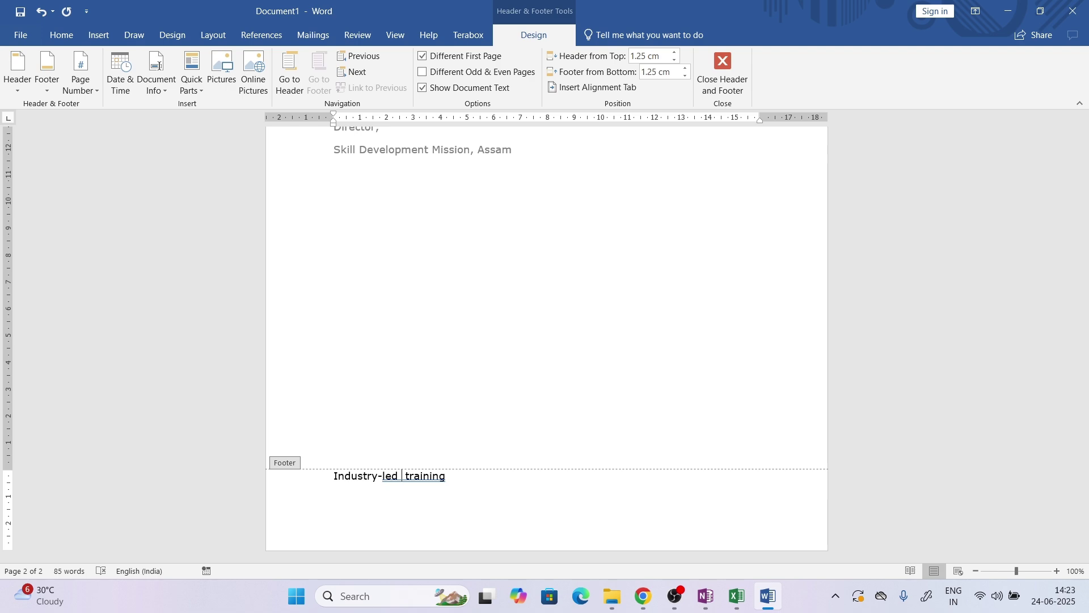
{"action": "type", "text": "Key"}
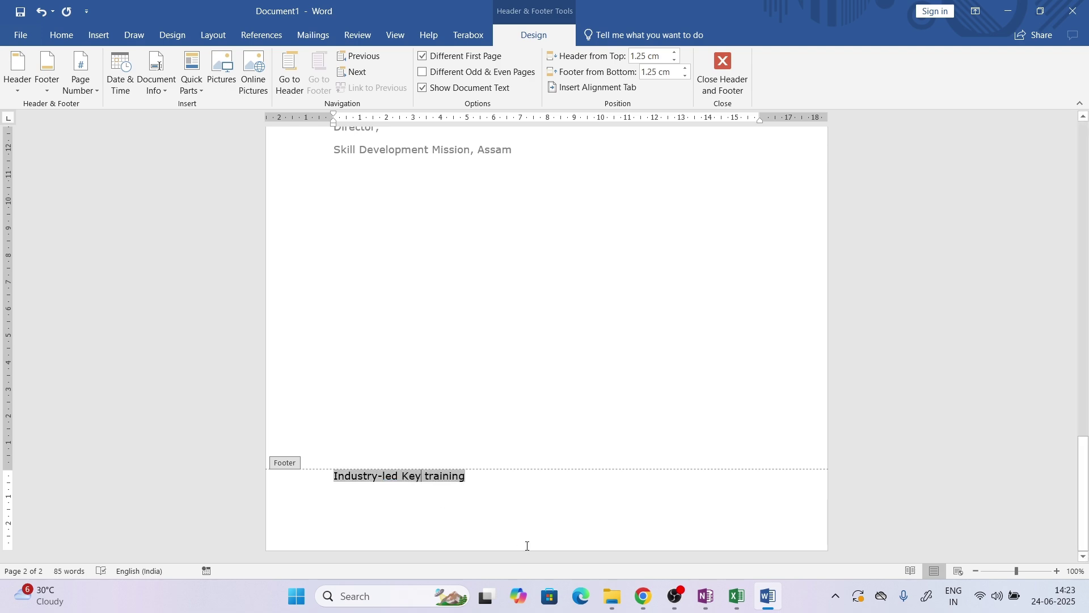
{"action": "left_click", "coordinate": [645, 596]}
{"action": "left_click", "coordinate": [645, 596]}
{"action": "type", "text": "Points"}
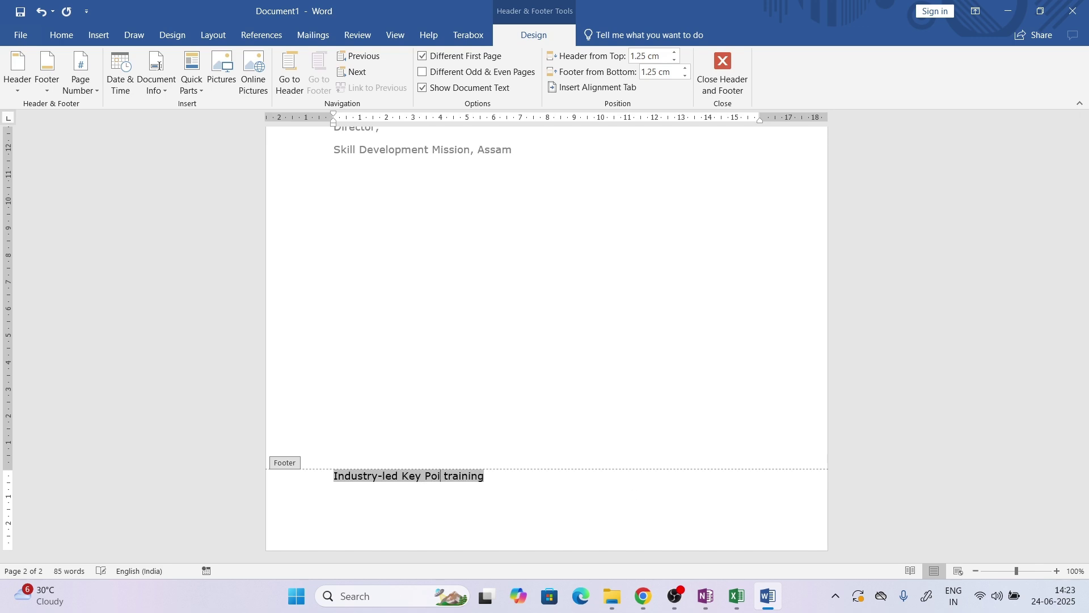
{"action": "type", "text": " Above"}
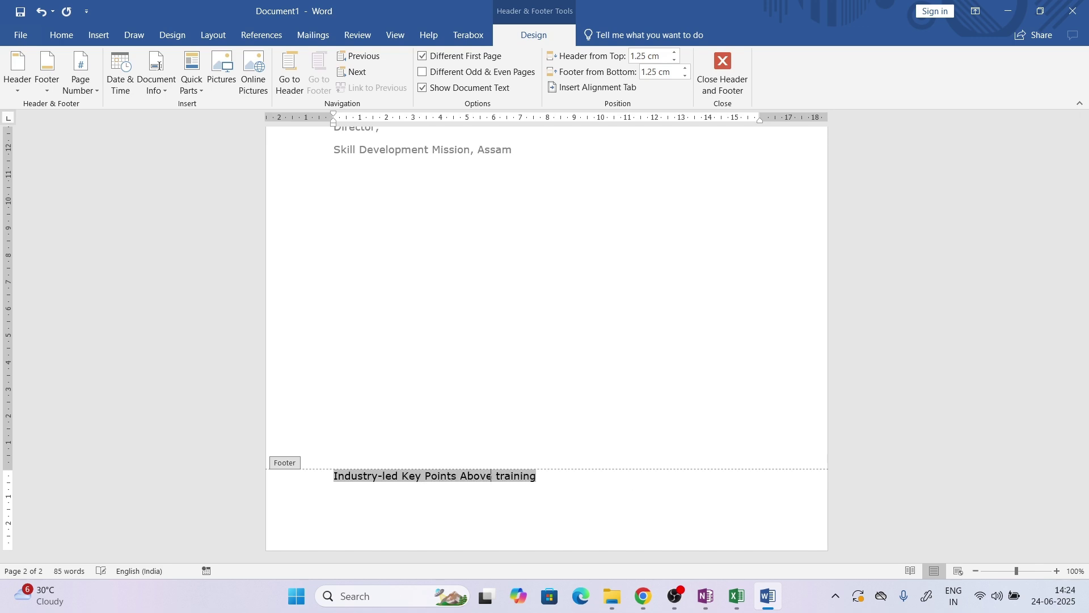
Delete 'Industry-led' and 'training' so the footer reads only Key Points Above, then test the link
{"action": "key", "text": "shift+Right"}
{"action": "key", "text": "shift+Right"}
{"action": "key", "text": "shift+Right"}
{"action": "key", "text": "shift+Right"}
{"action": "key", "text": "shift+Right"}
{"action": "key", "text": "shift+Right"}
{"action": "key", "text": "shift+Right"}
{"action": "key", "text": "shift+Right"}
{"action": "key", "text": "shift+Right"}
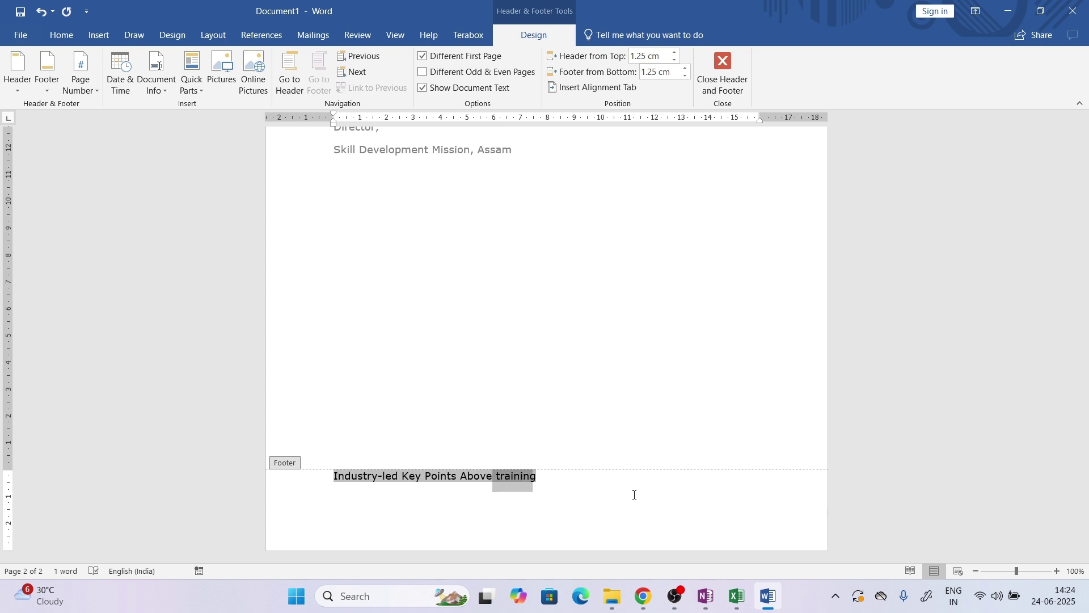
{"action": "key", "text": "BackSpace"}
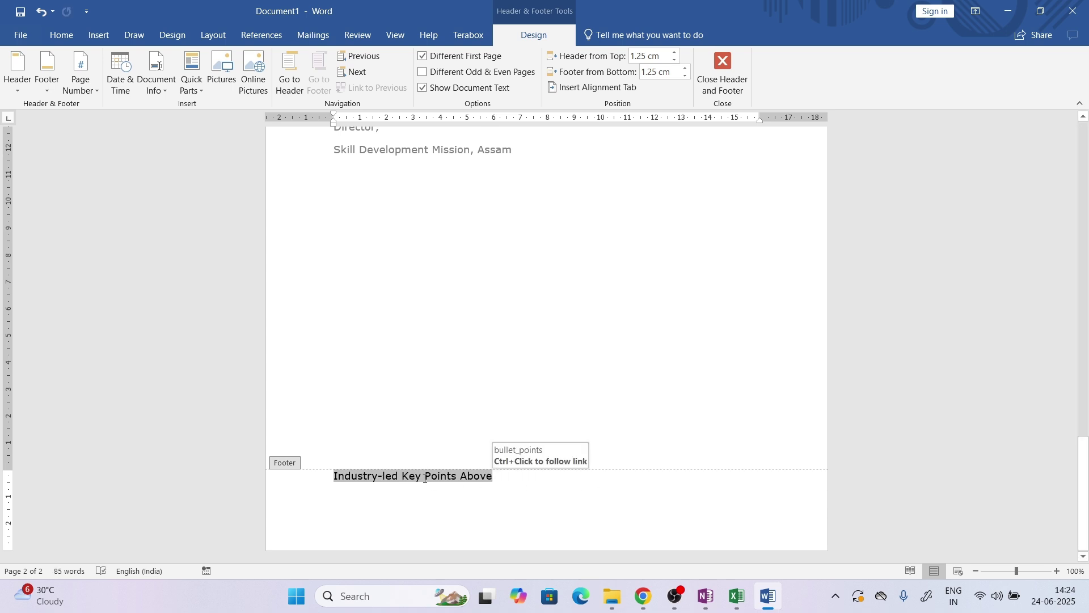
{"action": "left_click_drag", "start_coordinate": [407, 479], "coordinate": [336, 483]}
{"action": "key", "text": "BackSpace"}
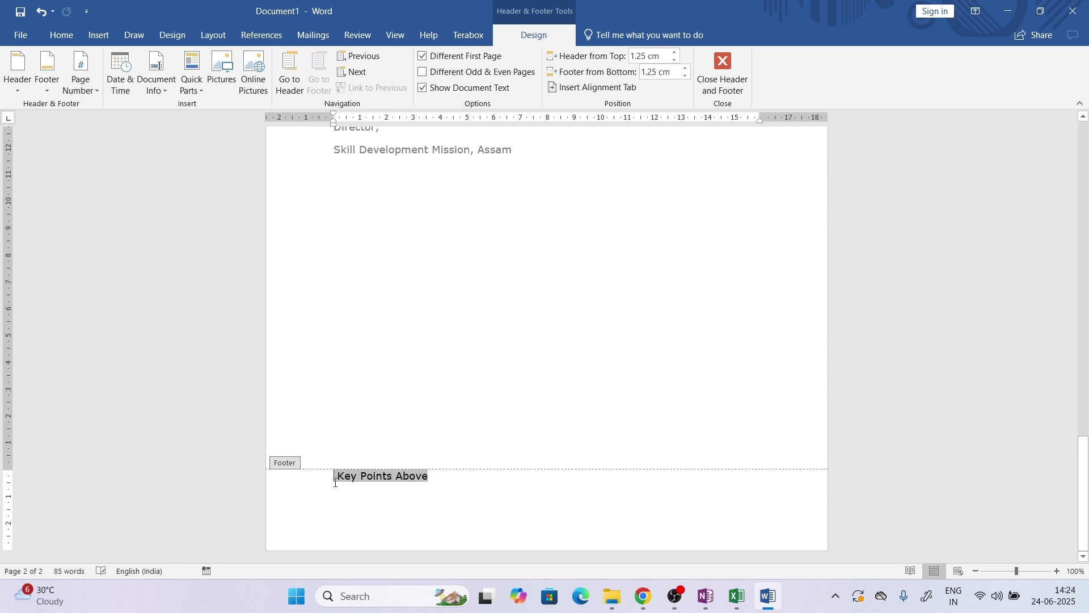
{"action": "key", "text": "BackSpace"}
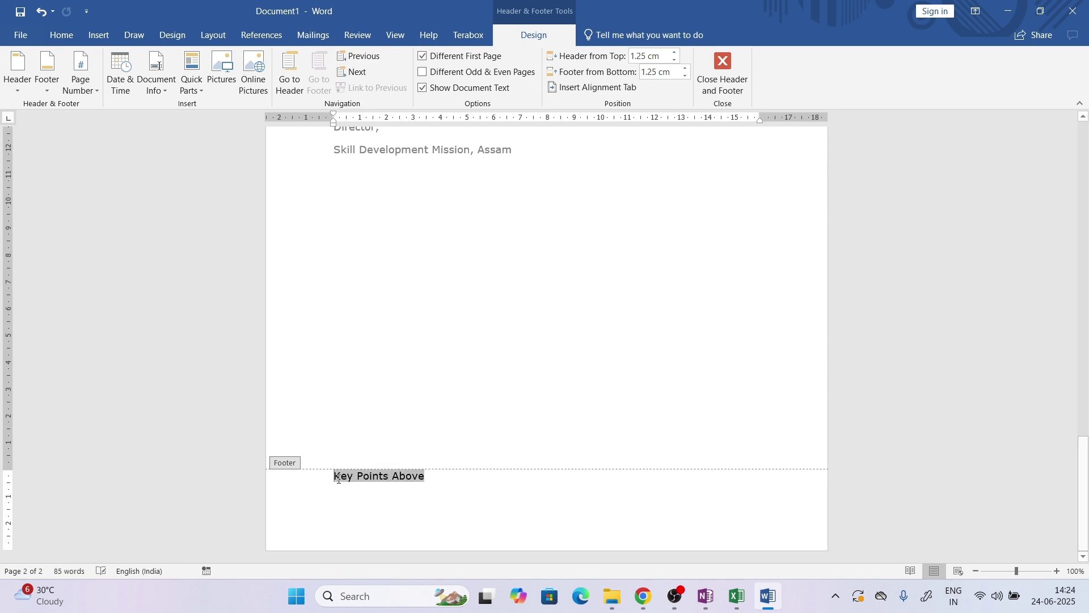
{"action": "left_click", "coordinate": [520, 497]}
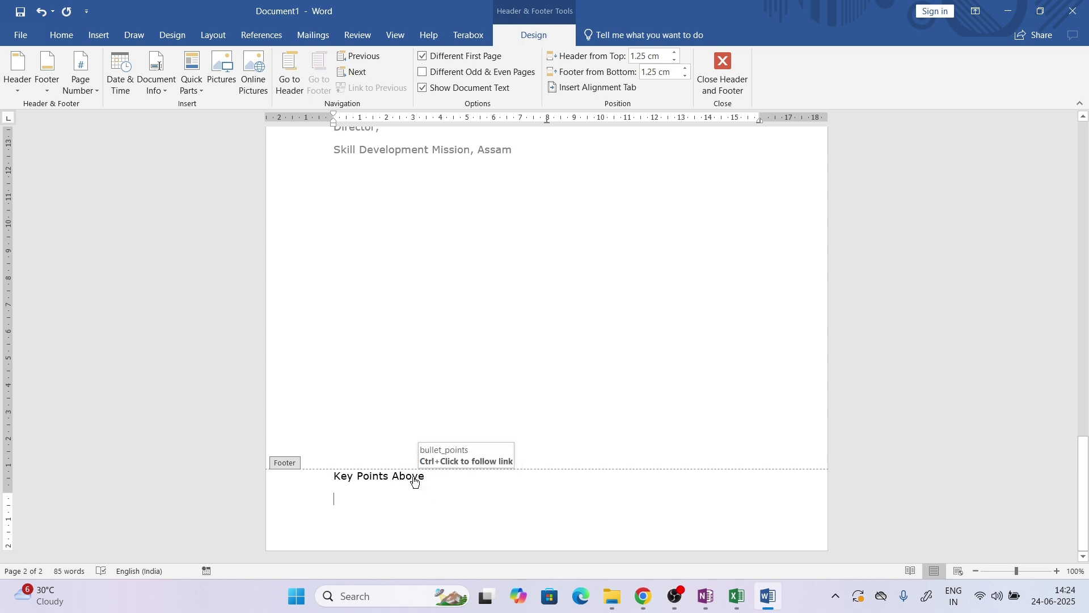
{"action": "left_click", "coordinate": [414, 481], "text": "ctrl"}
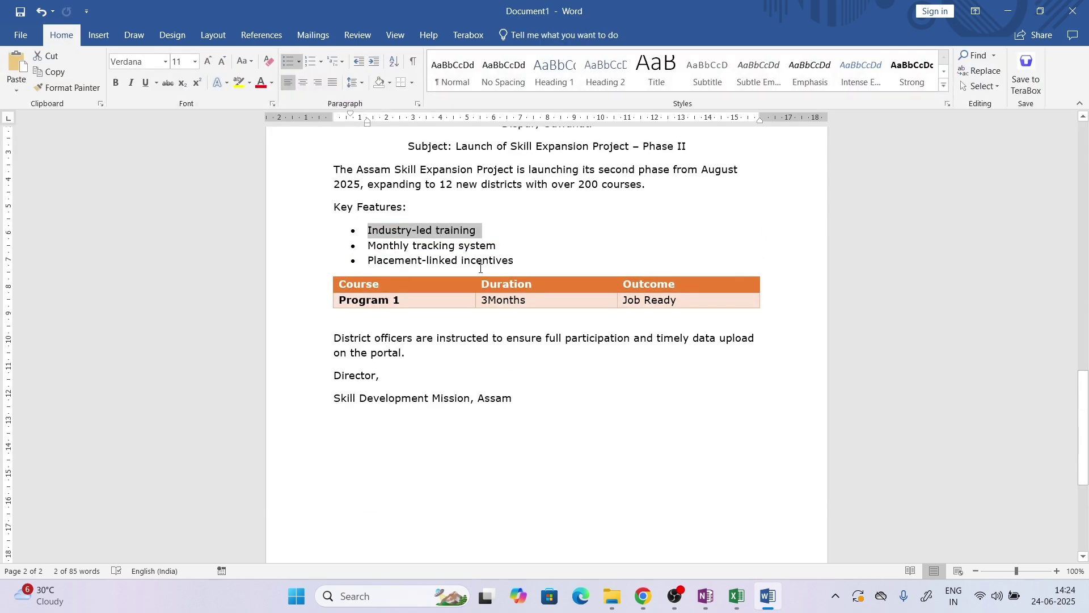
{"action": "left_click_drag", "start_coordinate": [1085, 431], "coordinate": [1084, 483]}
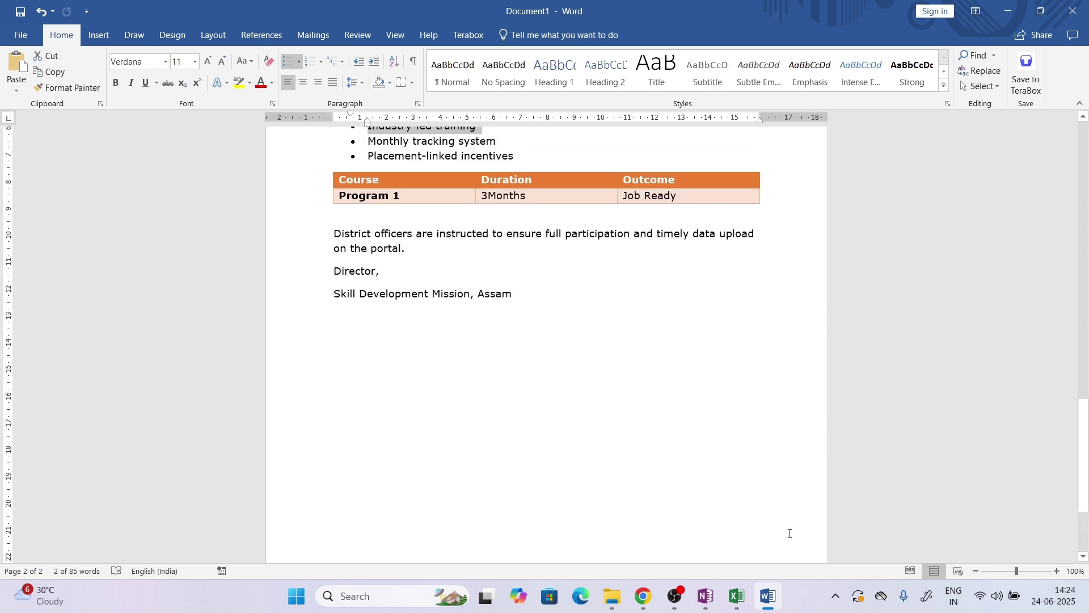
{"action": "left_click", "coordinate": [644, 596]}
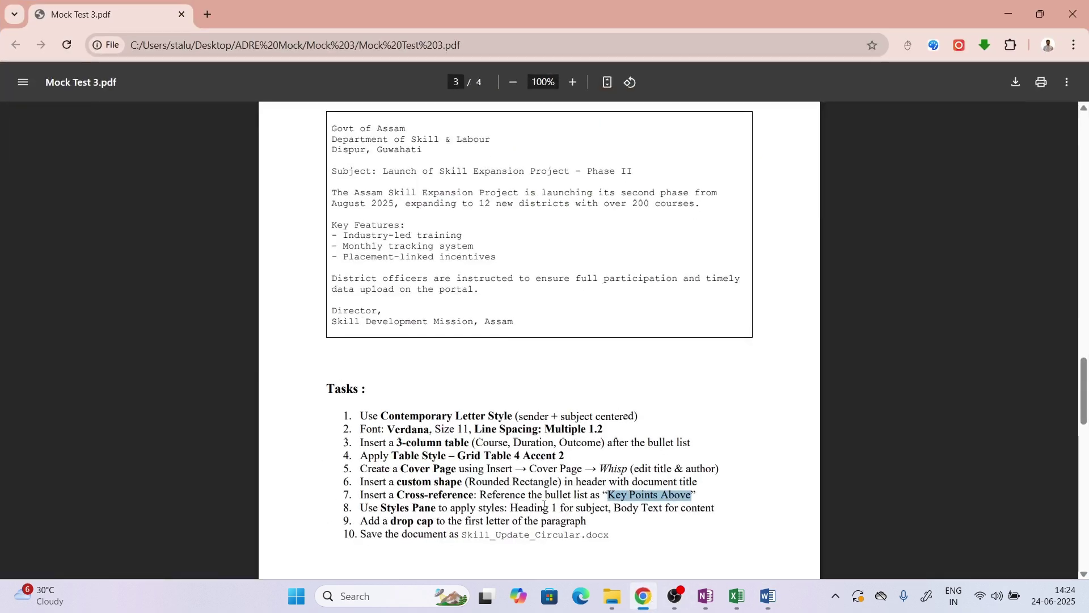
{"action": "left_click_drag", "start_coordinate": [382, 509], "coordinate": [708, 510]}
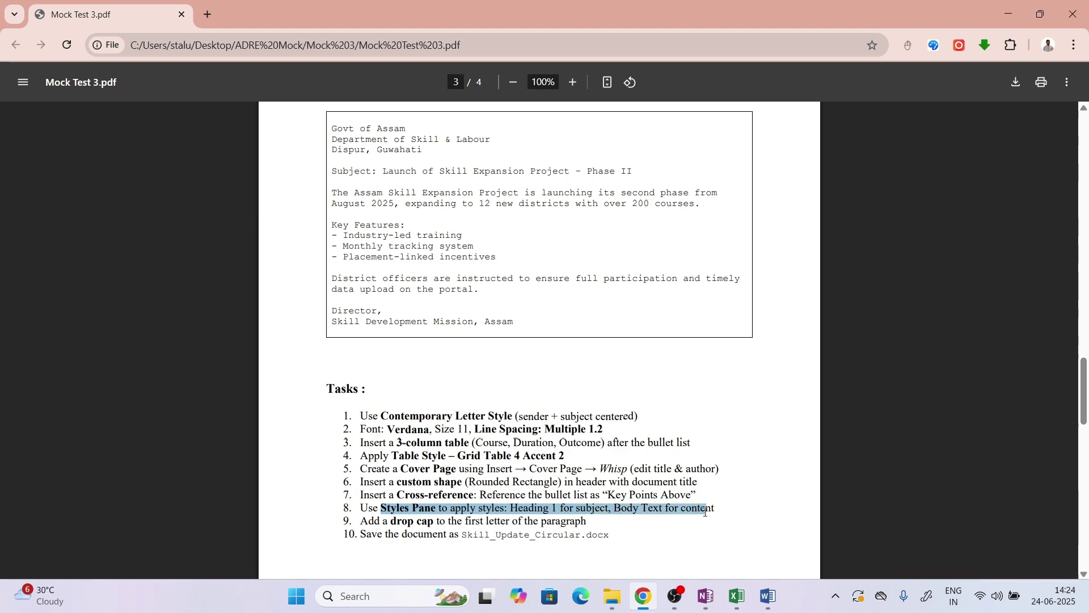
{"action": "left_click", "coordinate": [769, 595]}
{"action": "left_click_drag", "start_coordinate": [1088, 436], "coordinate": [649, 327]}
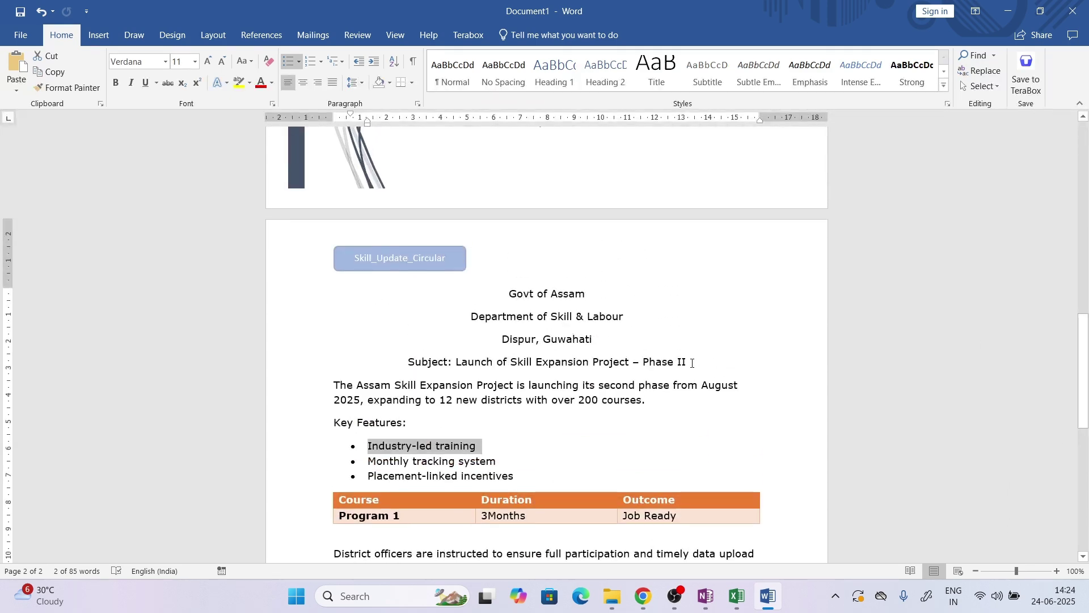
Apply the Heading 1 style to the Subject line
{"action": "left_click_drag", "start_coordinate": [692, 364], "coordinate": [420, 377]}
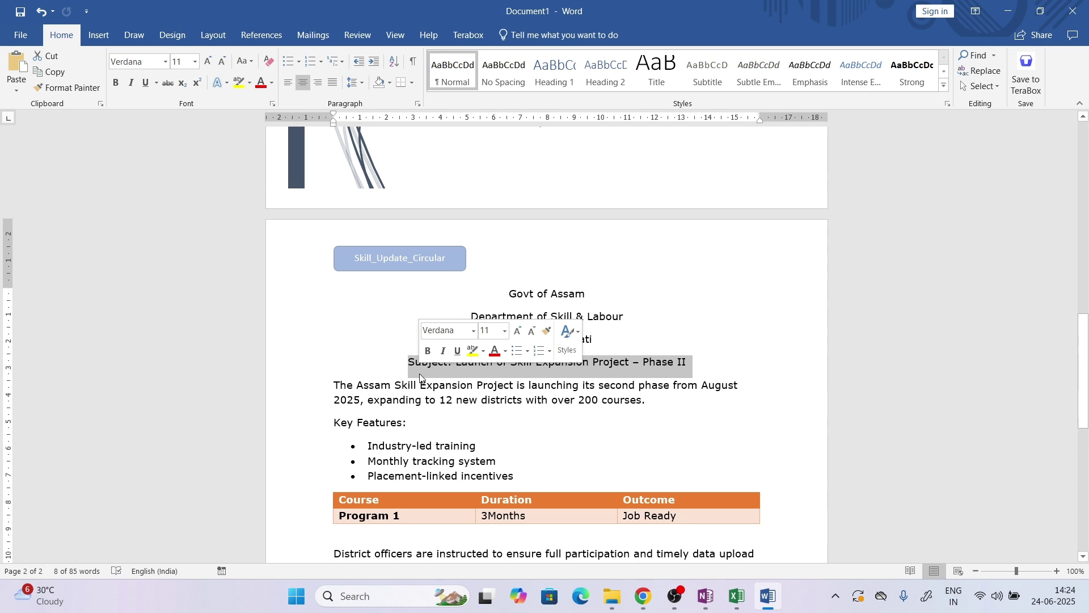
{"action": "left_click", "coordinate": [683, 403]}
{"action": "left_click_drag", "start_coordinate": [688, 362], "coordinate": [413, 363]}
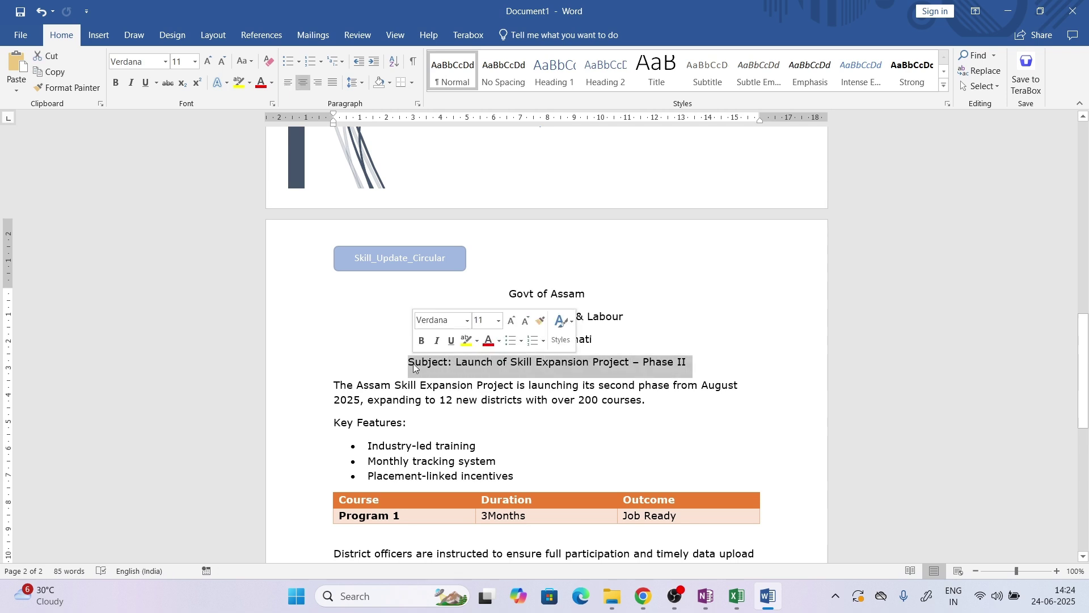
{"action": "left_click", "coordinate": [565, 344]}
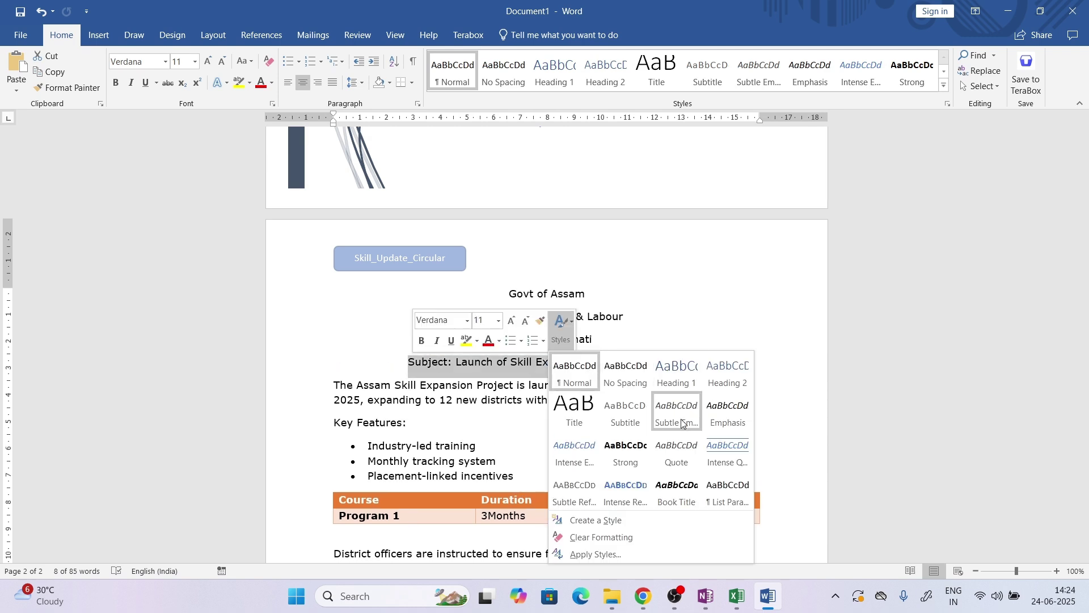
{"action": "left_click", "coordinate": [684, 388]}
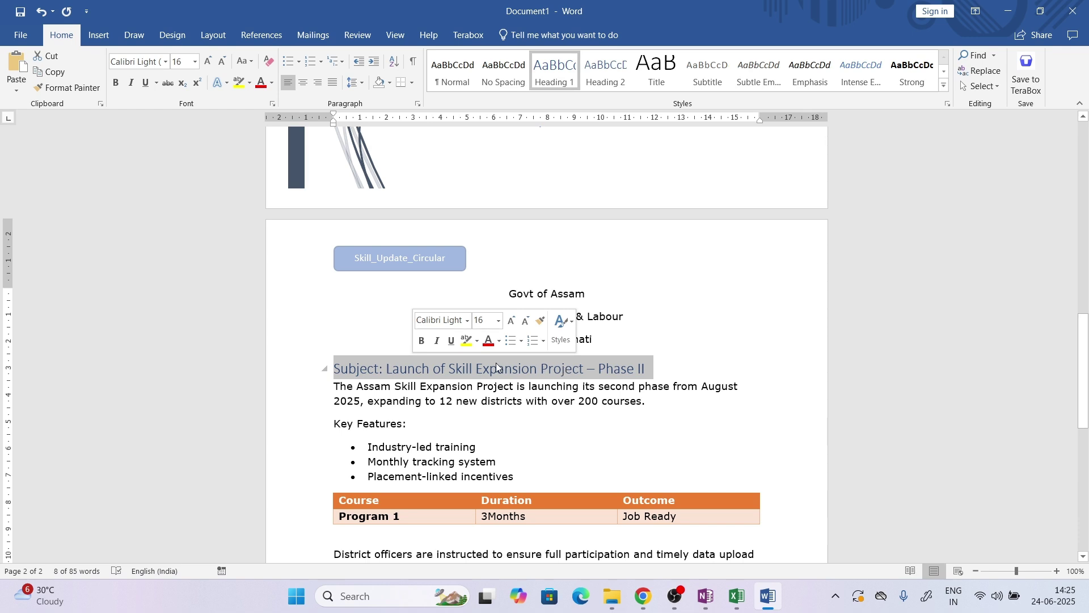
Set the Subject line to size 11 in black (Automatic) colour
{"action": "left_click", "coordinate": [499, 322]}
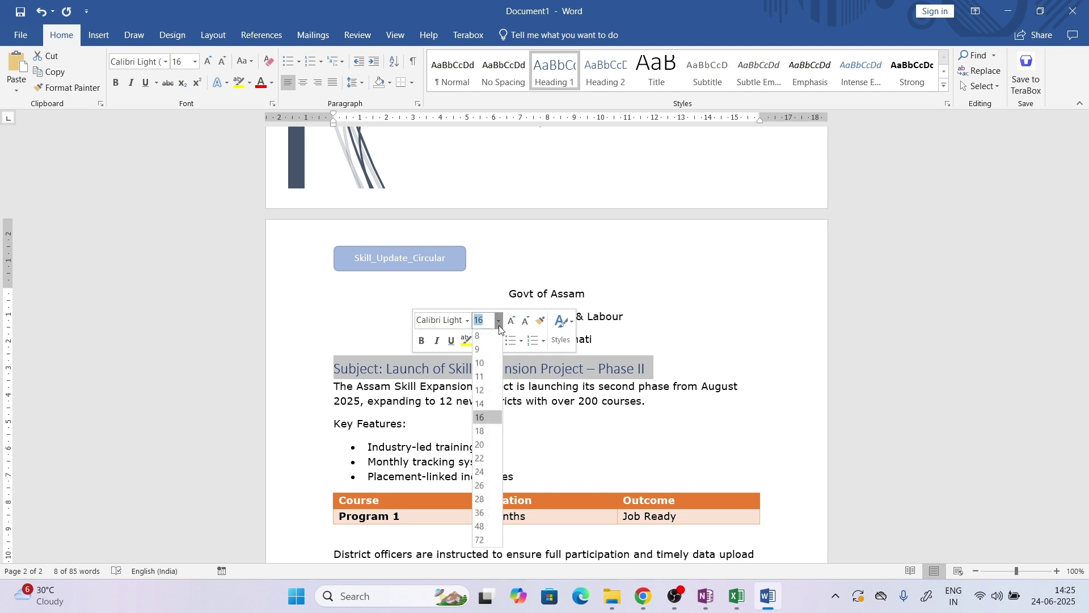
{"action": "left_click", "coordinate": [495, 380]}
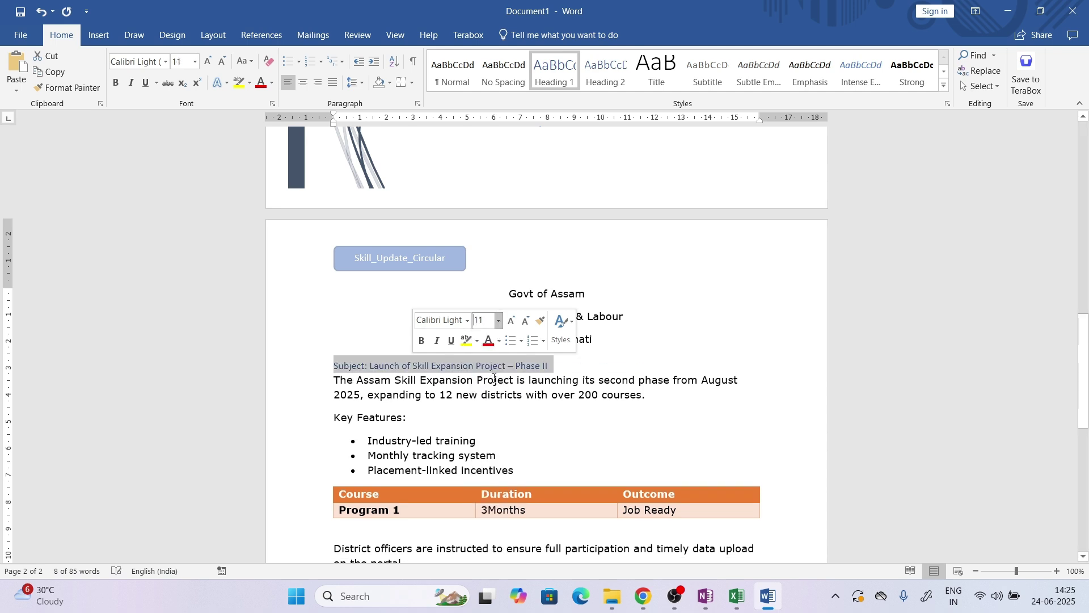
{"action": "left_click", "coordinate": [499, 342]}
{"action": "left_click", "coordinate": [502, 360]}
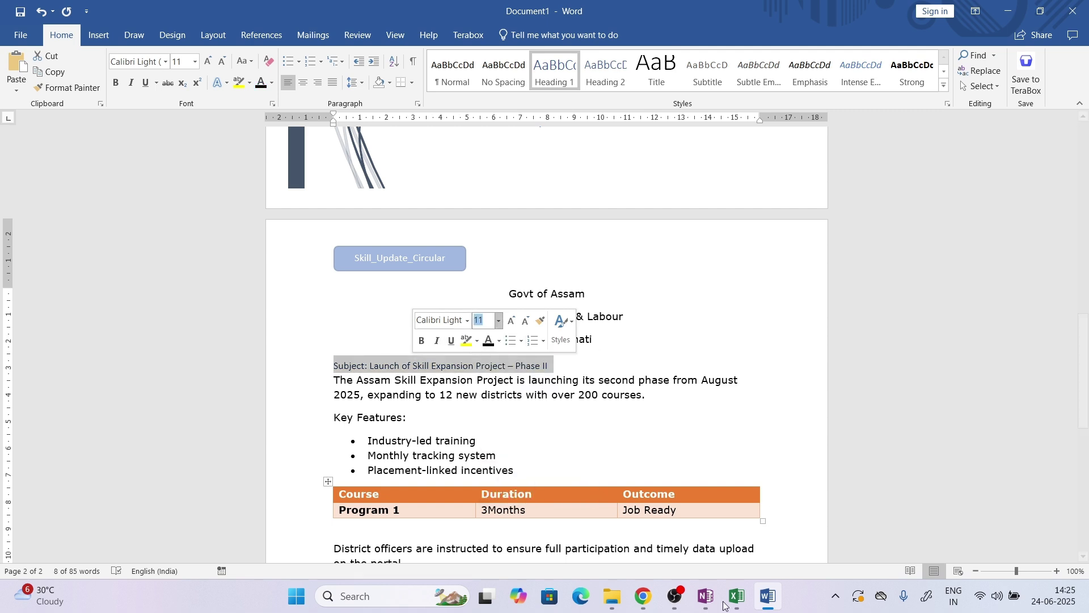
Change the Subject line font to Verdana and centre it
{"action": "left_click", "coordinate": [652, 608]}
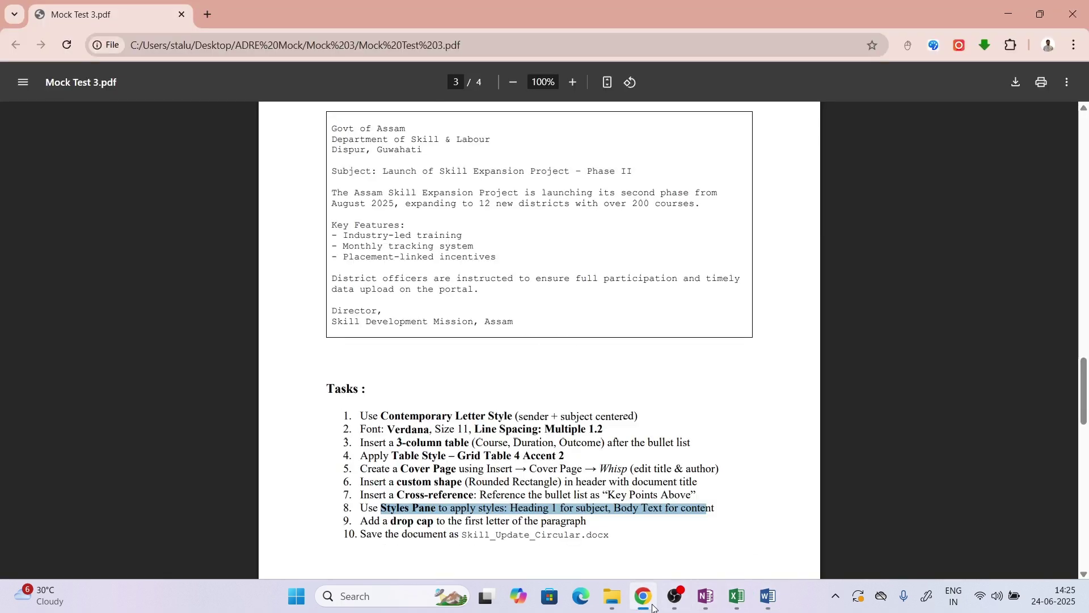
{"action": "double_click", "coordinate": [410, 420]}
{"action": "double_click", "coordinate": [410, 429]}
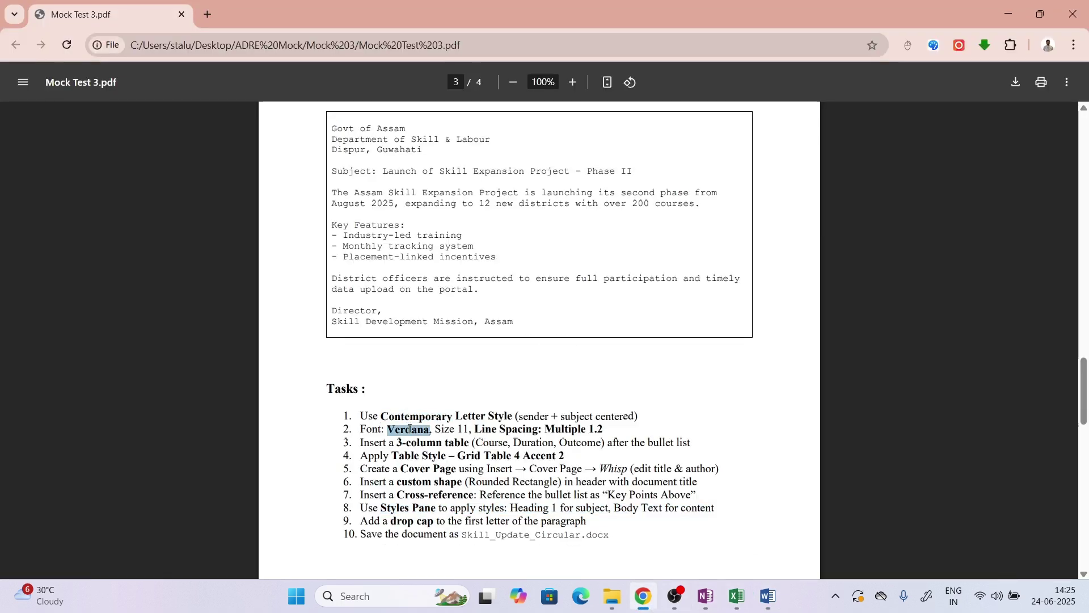
{"action": "left_click", "coordinate": [769, 595]}
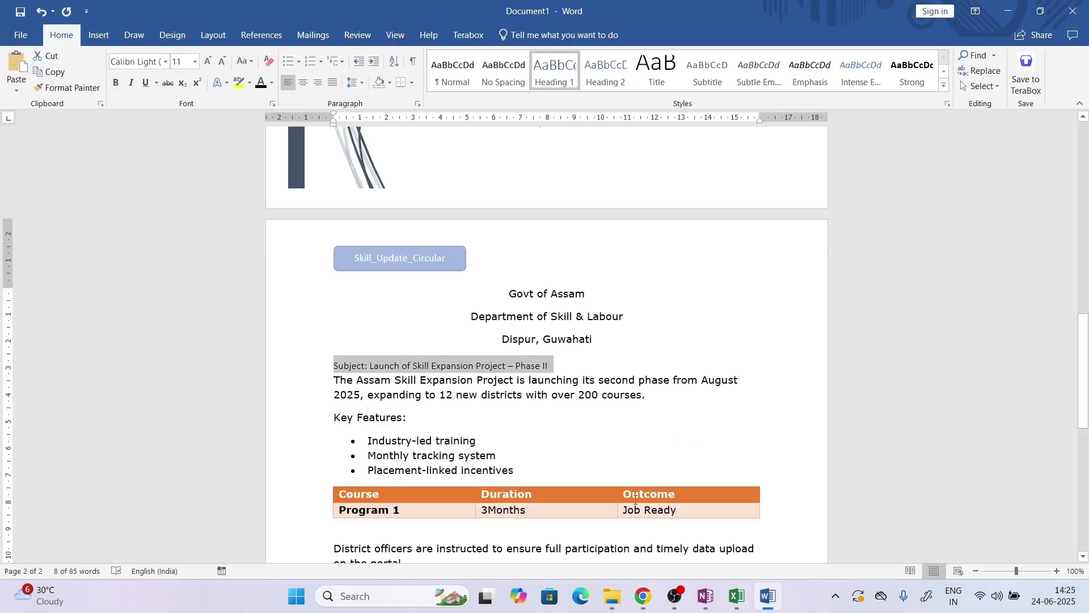
{"action": "left_click", "coordinate": [141, 67]}
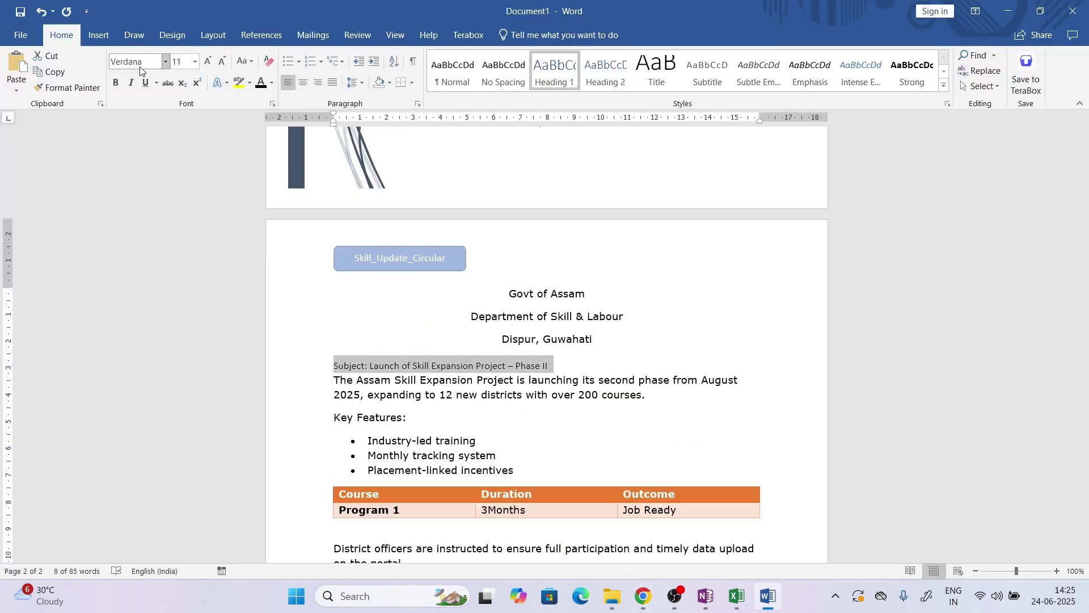
{"action": "key", "text": "Return"}
{"action": "left_click", "coordinate": [305, 83]}
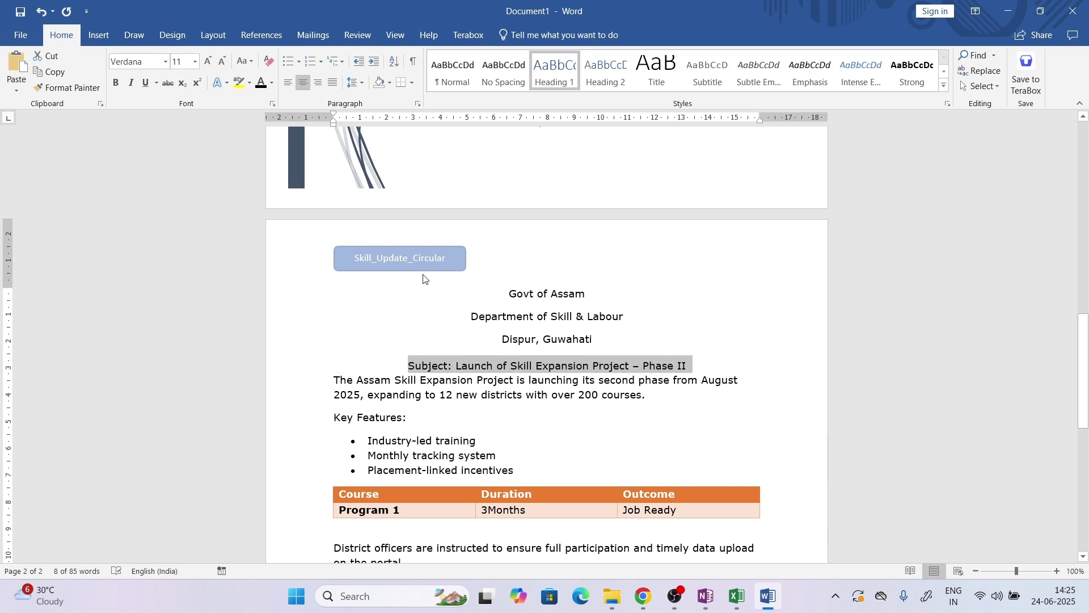
{"action": "left_click", "coordinate": [433, 316]}
{"action": "left_click_drag", "start_coordinate": [337, 380], "coordinate": [524, 490]}
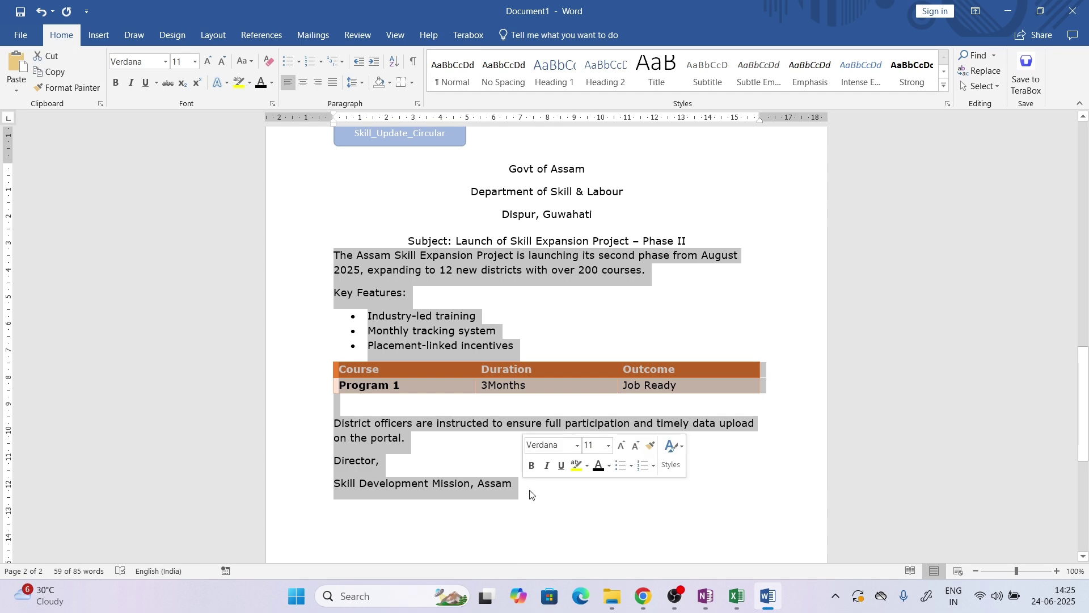
{"action": "left_click", "coordinate": [644, 596]}
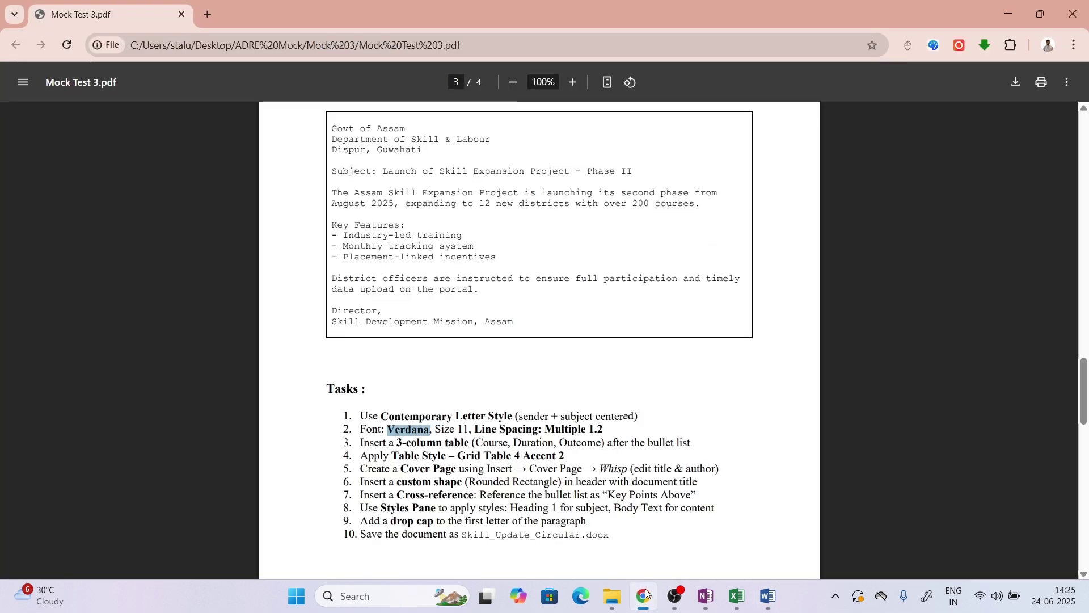
{"action": "left_click", "coordinate": [647, 594]}
{"action": "right_click", "coordinate": [451, 273]}
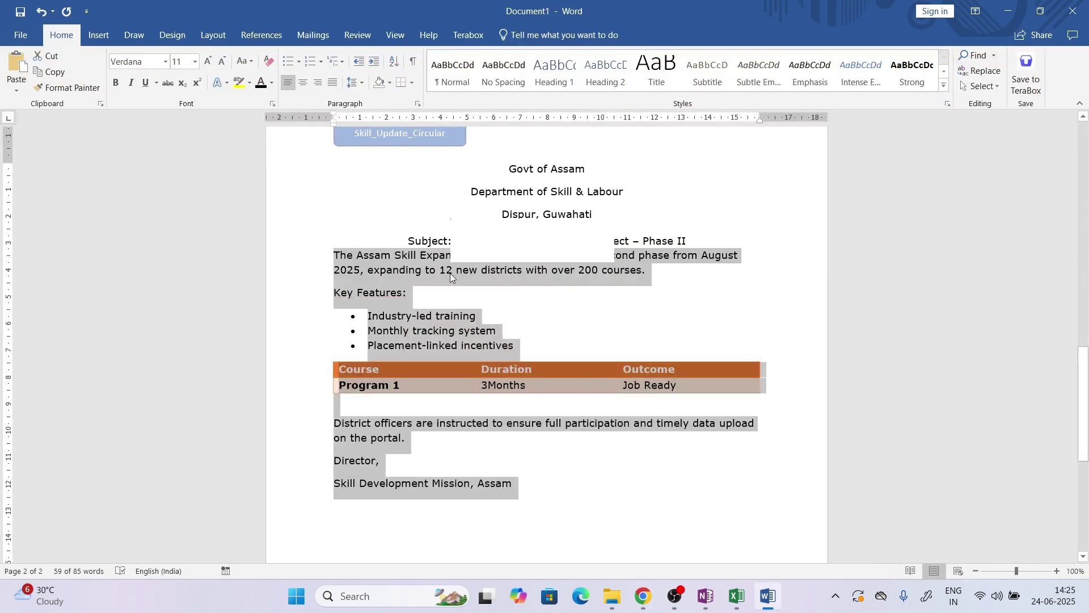
{"action": "left_click", "coordinate": [602, 253]}
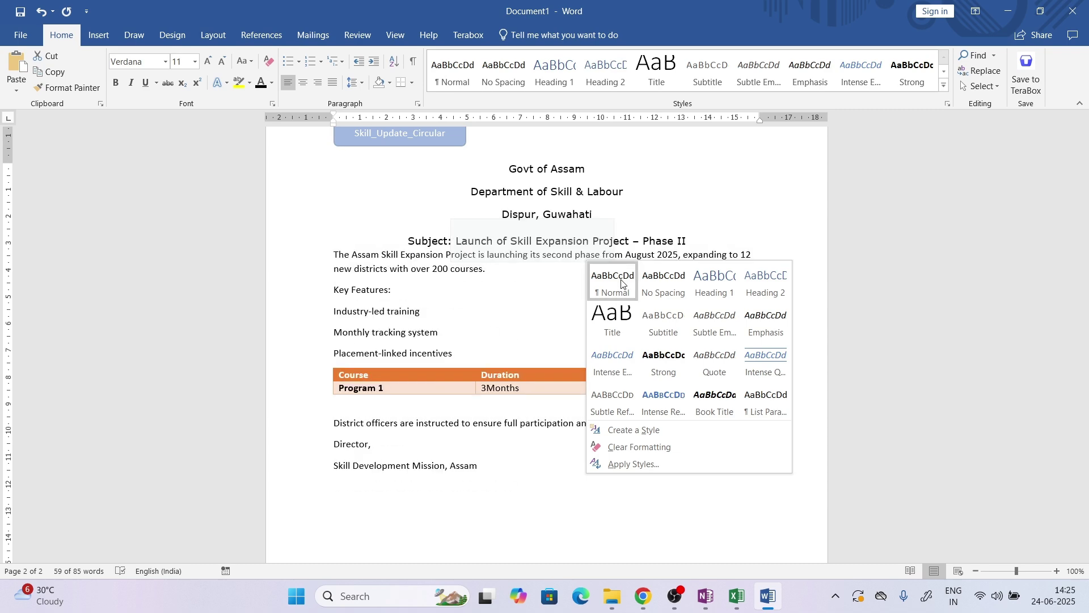
{"action": "key", "text": "Escape"}
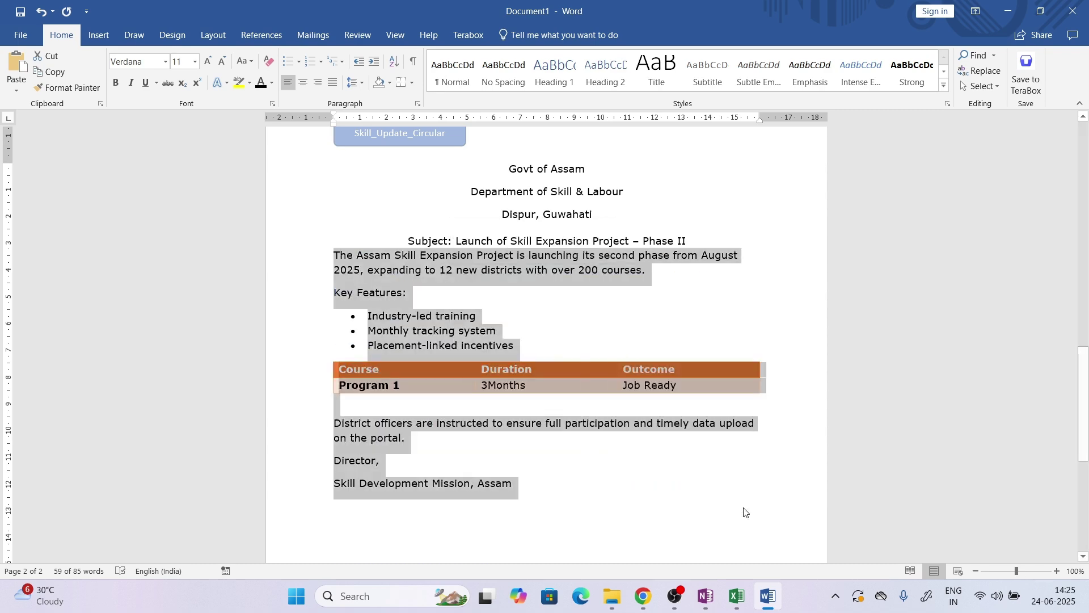
{"action": "left_click", "coordinate": [736, 506]}
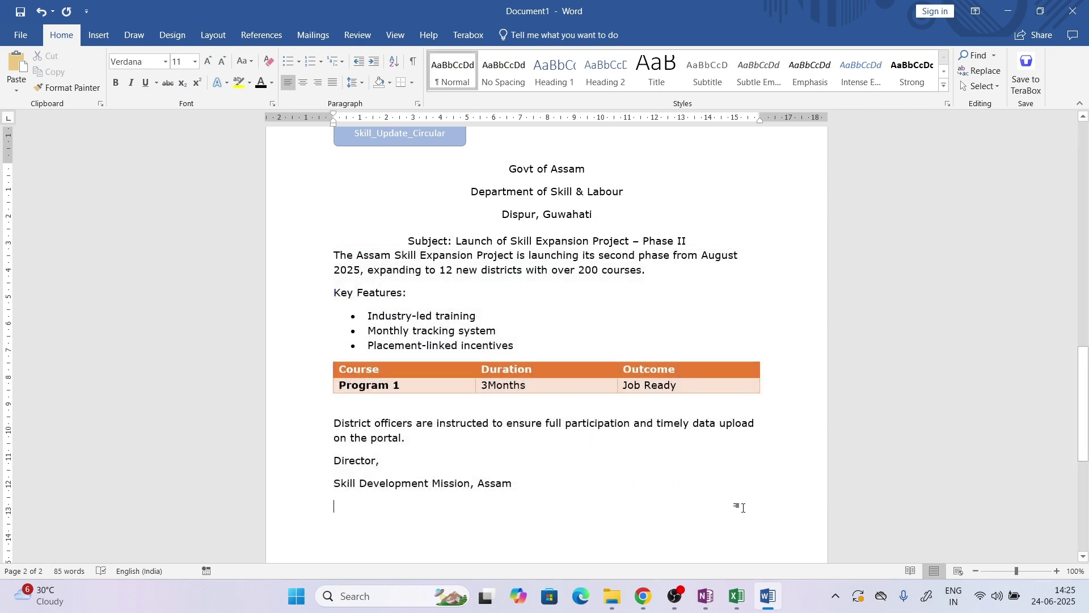
{"action": "left_click", "coordinate": [642, 597]}
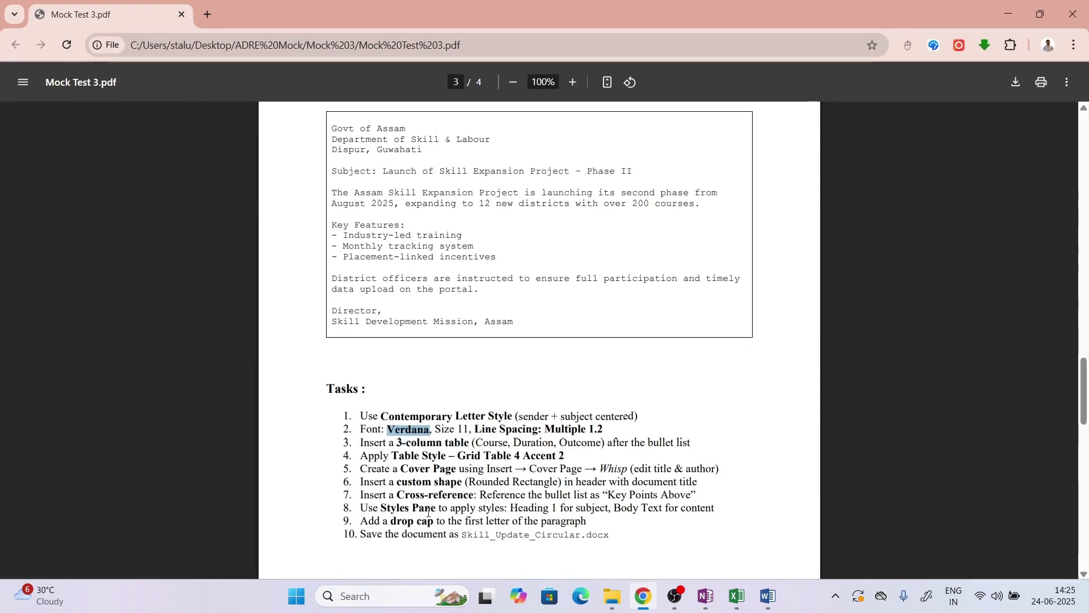
Make the opening paragraph's first letter T a Dropped drop cap and shrink its frame slightly
{"action": "left_click_drag", "start_coordinate": [368, 521], "coordinate": [426, 521]}
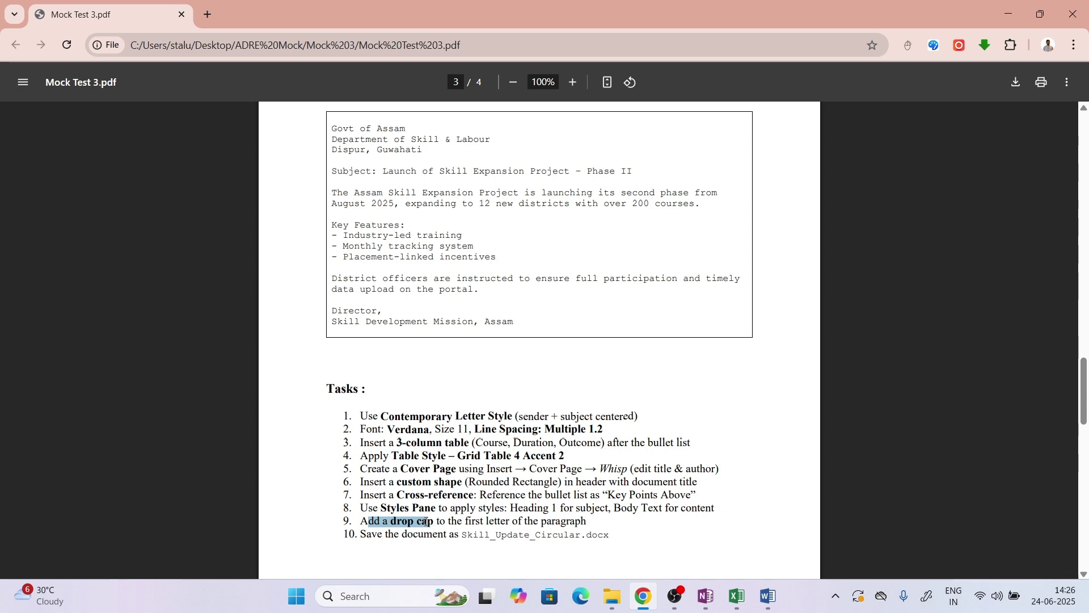
{"action": "left_click", "coordinate": [766, 602]}
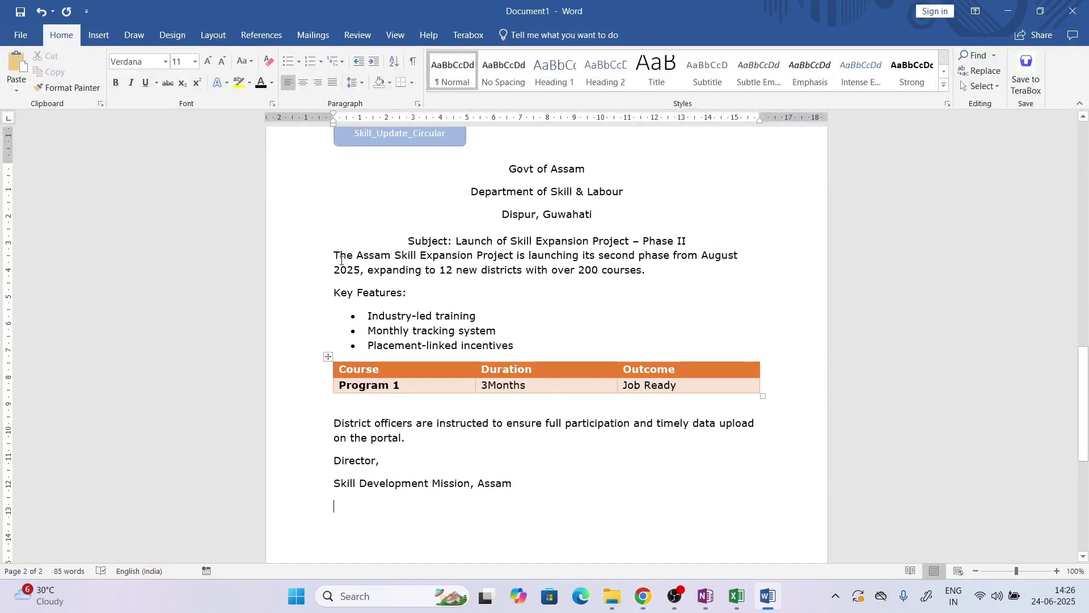
{"action": "left_click_drag", "start_coordinate": [341, 256], "coordinate": [335, 260]}
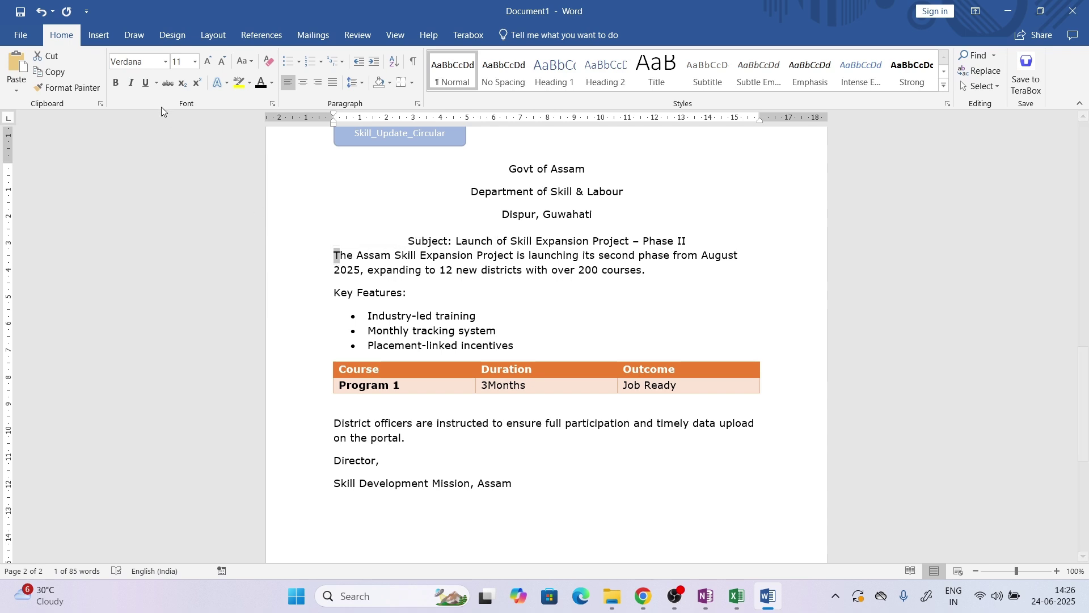
{"action": "left_click", "coordinate": [99, 36]}
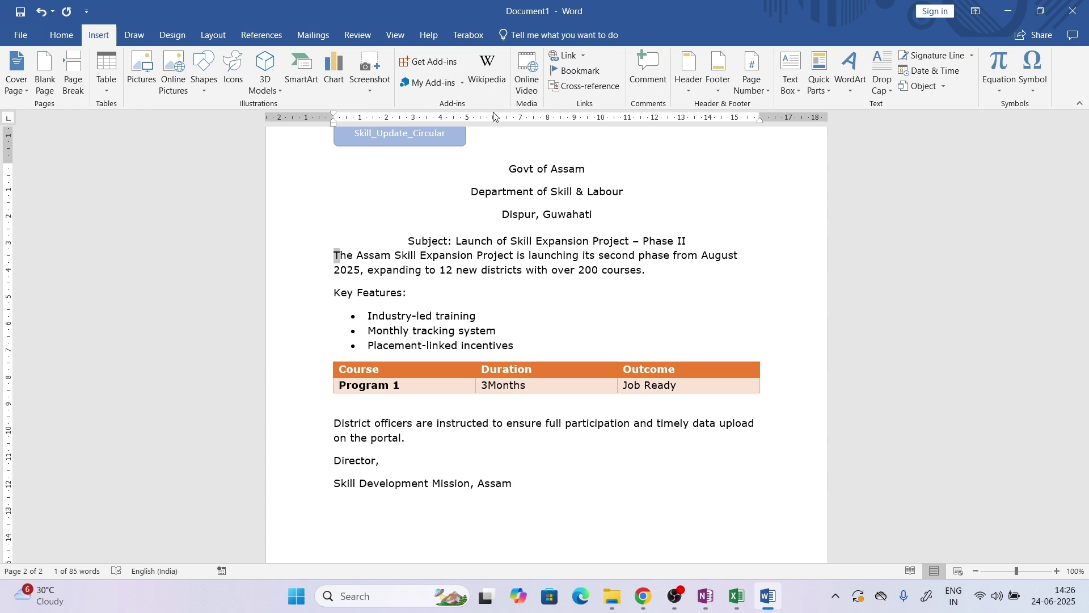
{"action": "left_click", "coordinate": [884, 65]}
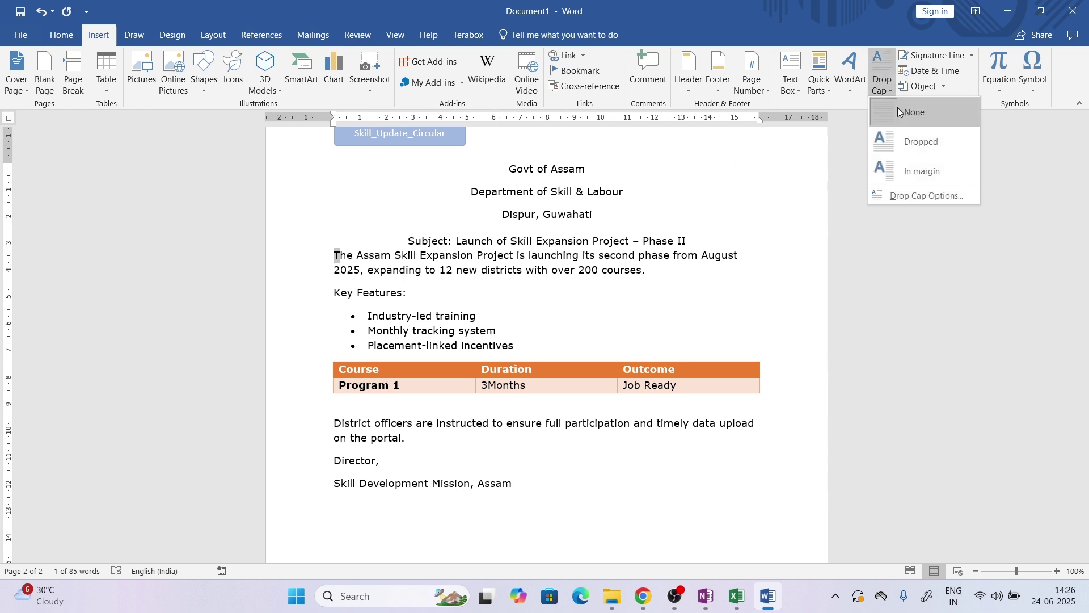
{"action": "left_click", "coordinate": [904, 131]}
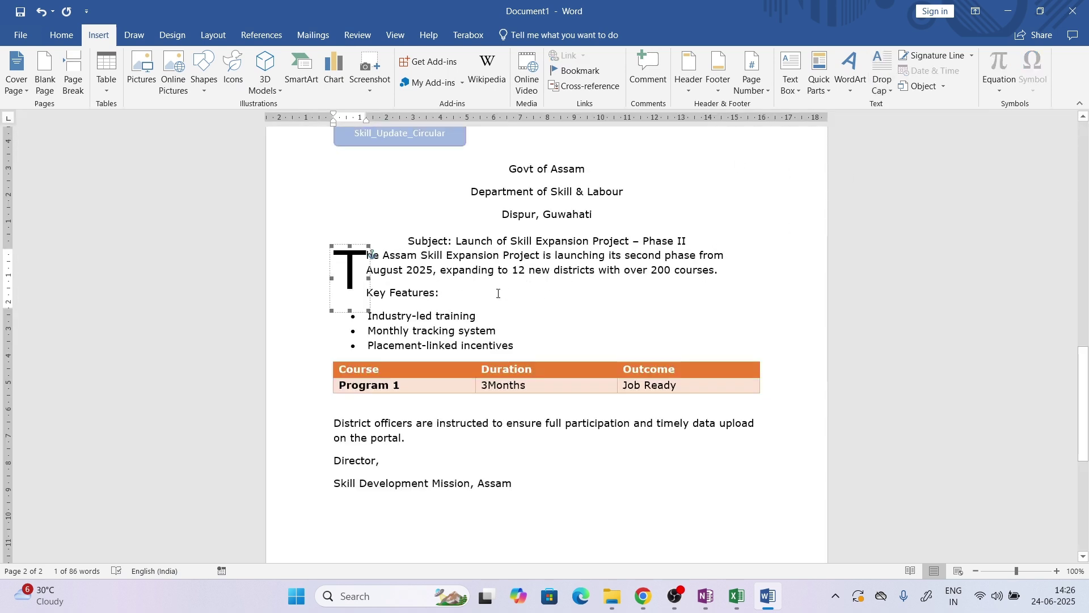
{"action": "left_click_drag", "start_coordinate": [369, 310], "coordinate": [347, 277]}
{"action": "left_click", "coordinate": [574, 383]}
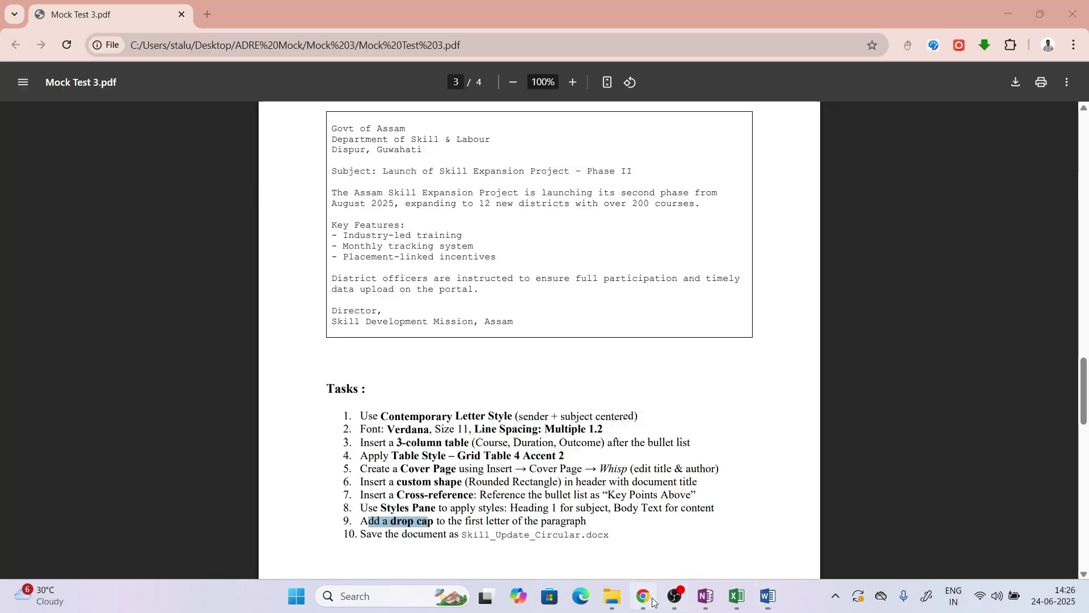
Copy the file name Skill_Update_Circular from task 10 in the PDF
{"action": "left_click", "coordinate": [643, 596]}
{"action": "left_click_drag", "start_coordinate": [460, 535], "coordinate": [577, 539]}
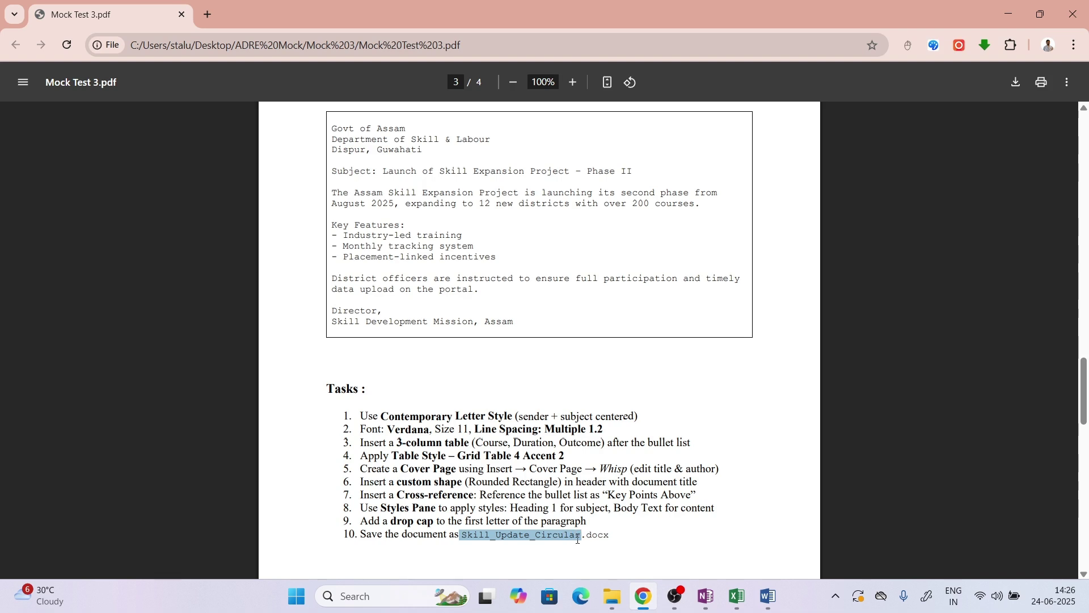
{"action": "left_click", "coordinate": [577, 539]}
{"action": "left_click_drag", "start_coordinate": [580, 538], "coordinate": [464, 542]}
{"action": "key", "text": "ctrl+c"}
{"action": "left_click", "coordinate": [767, 596]}
Save the circular as Skill_Update_Circular in Desktop > ADRE Mock > Mock 3
{"action": "left_click", "coordinate": [20, 47]}
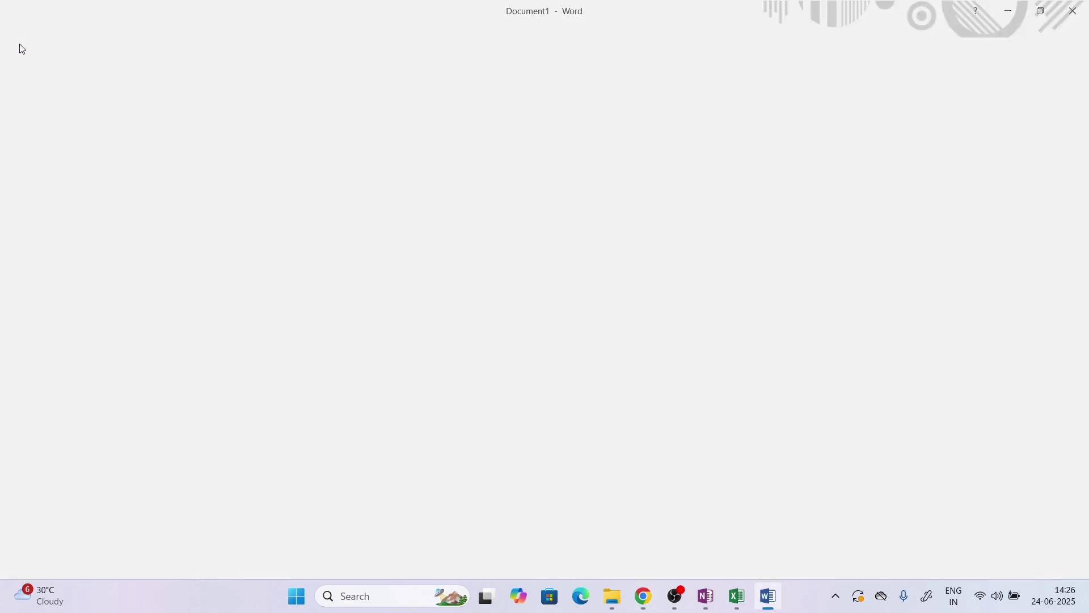
{"action": "left_click", "coordinate": [57, 161]}
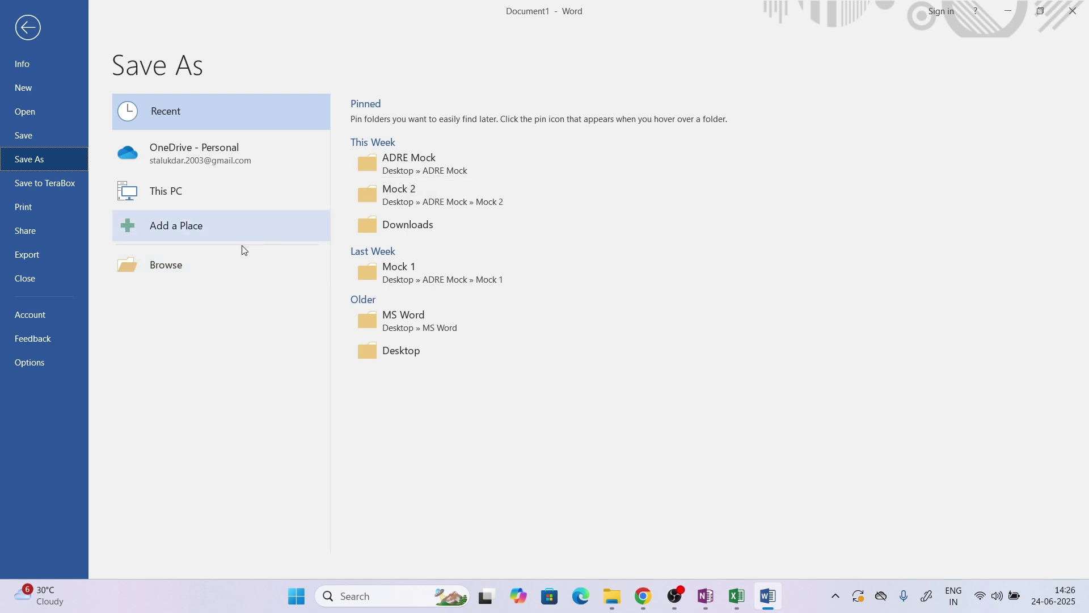
{"action": "left_click", "coordinate": [219, 265]}
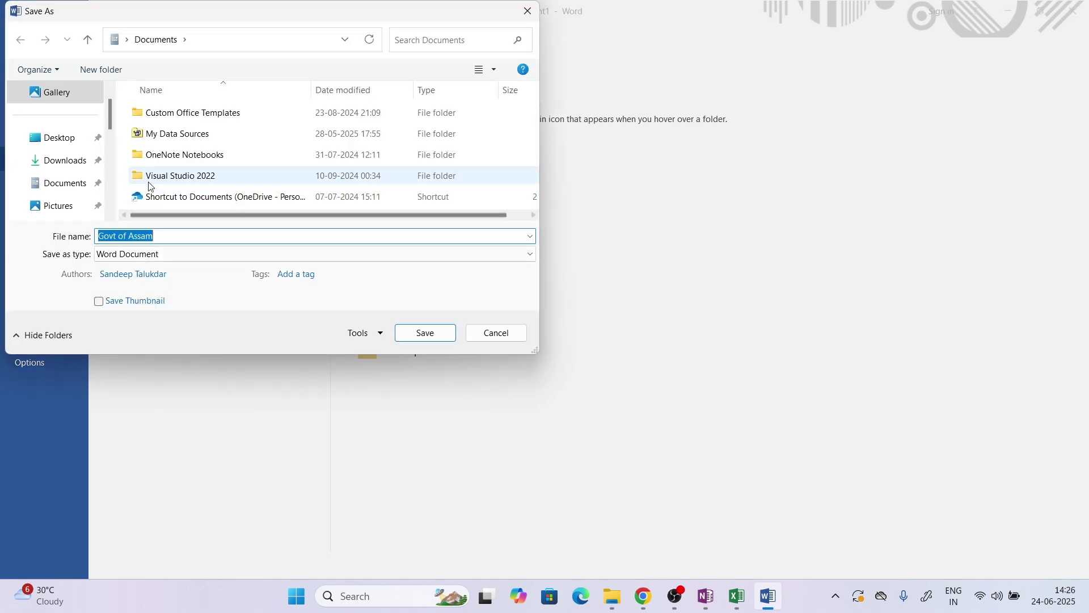
{"action": "left_click", "coordinate": [67, 139]}
{"action": "double_click", "coordinate": [220, 122]}
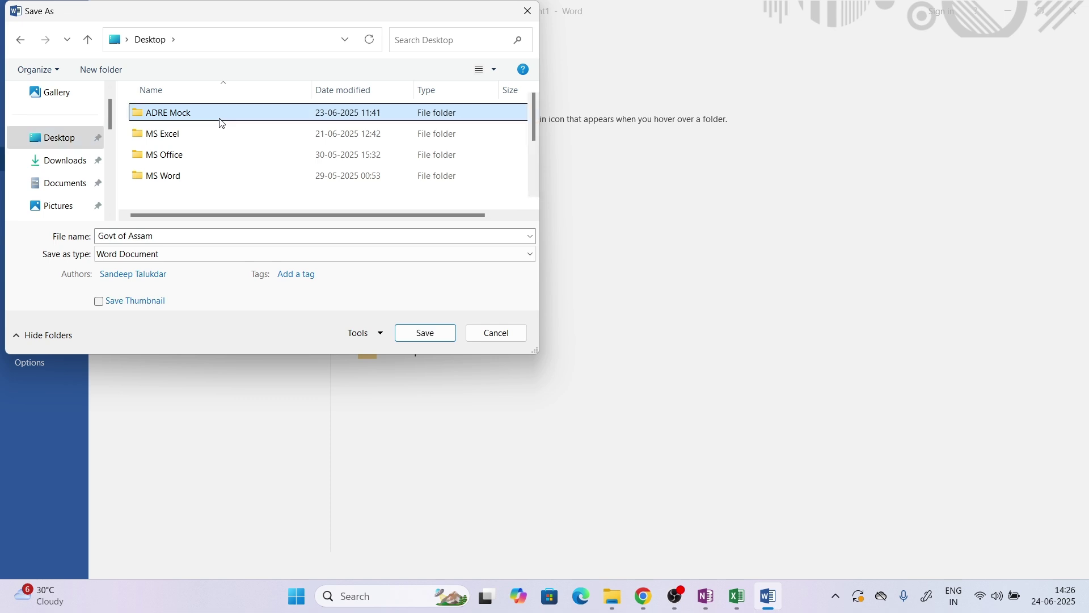
{"action": "double_click", "coordinate": [197, 151]}
{"action": "left_click", "coordinate": [185, 236]}
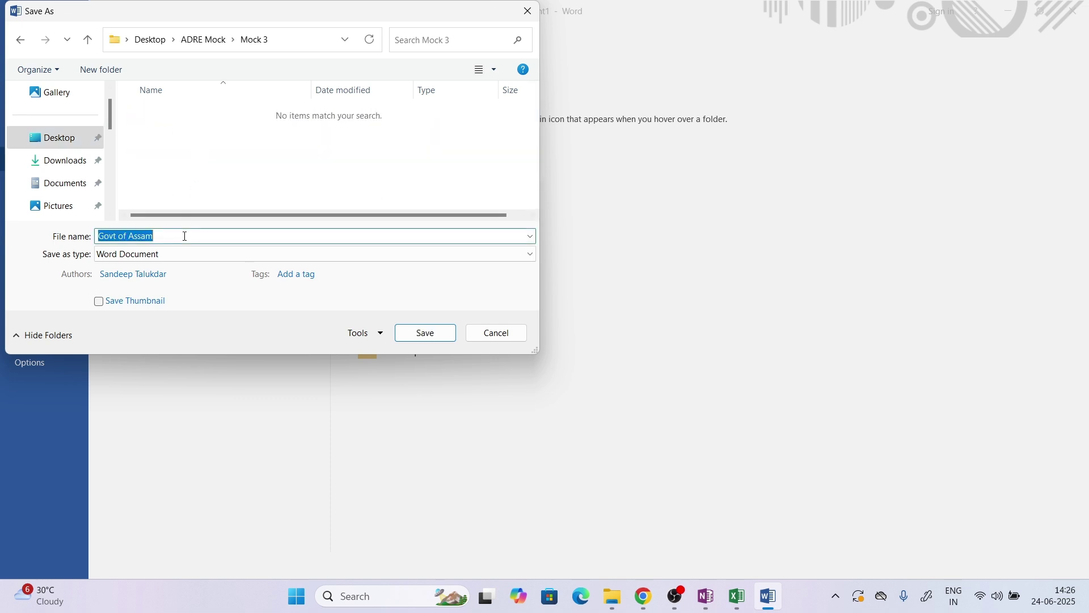
{"action": "key", "text": "ctrl+v"}
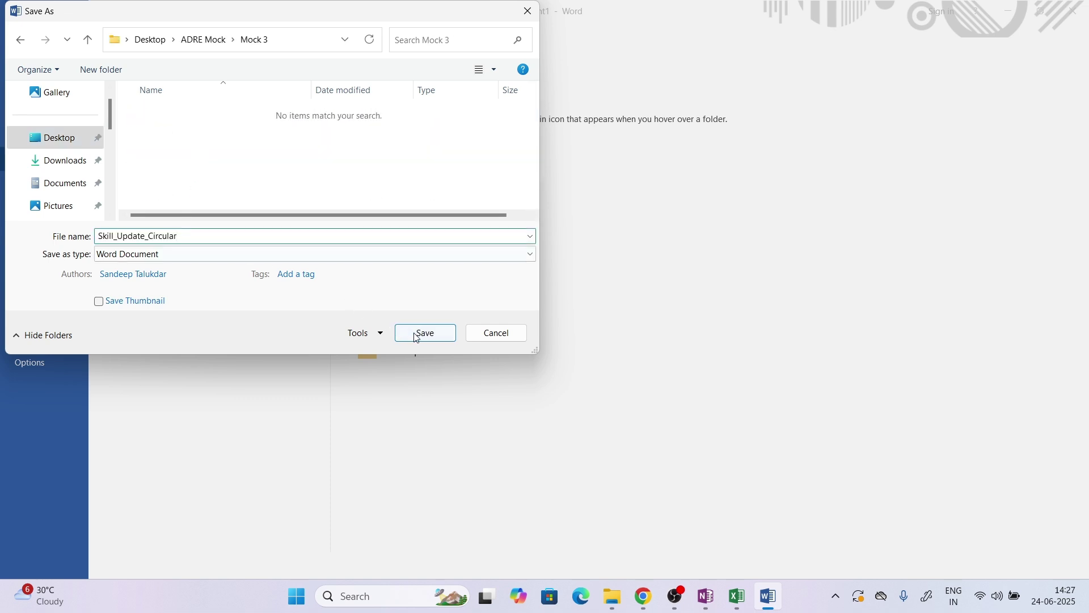
{"action": "left_click", "coordinate": [415, 334]}
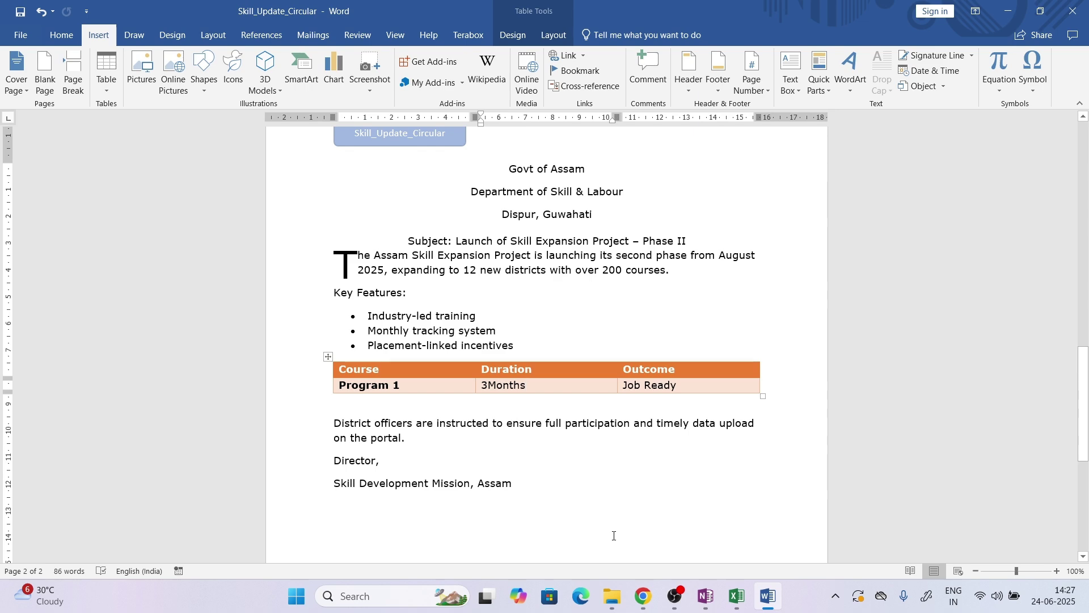
{"action": "left_click", "coordinate": [652, 601]}
{"action": "left_click", "coordinate": [722, 455]}
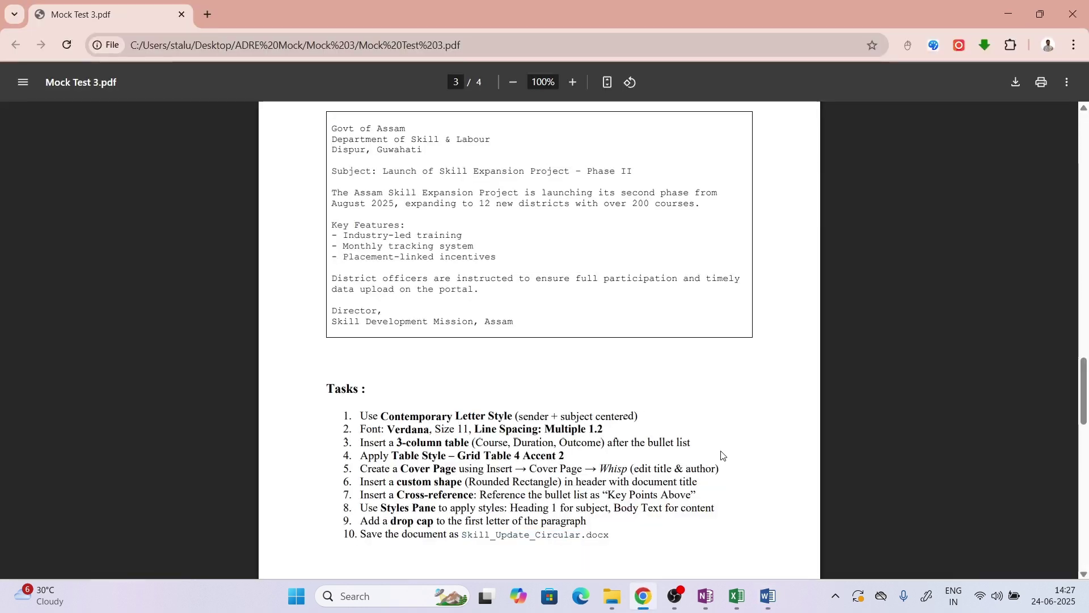
Scroll the PDF to page 4 to read the Section C PowerPoint slide tasks
{"action": "scroll", "coordinate": [723, 455], "scroll_direction": "down", "scroll_amount": 1}
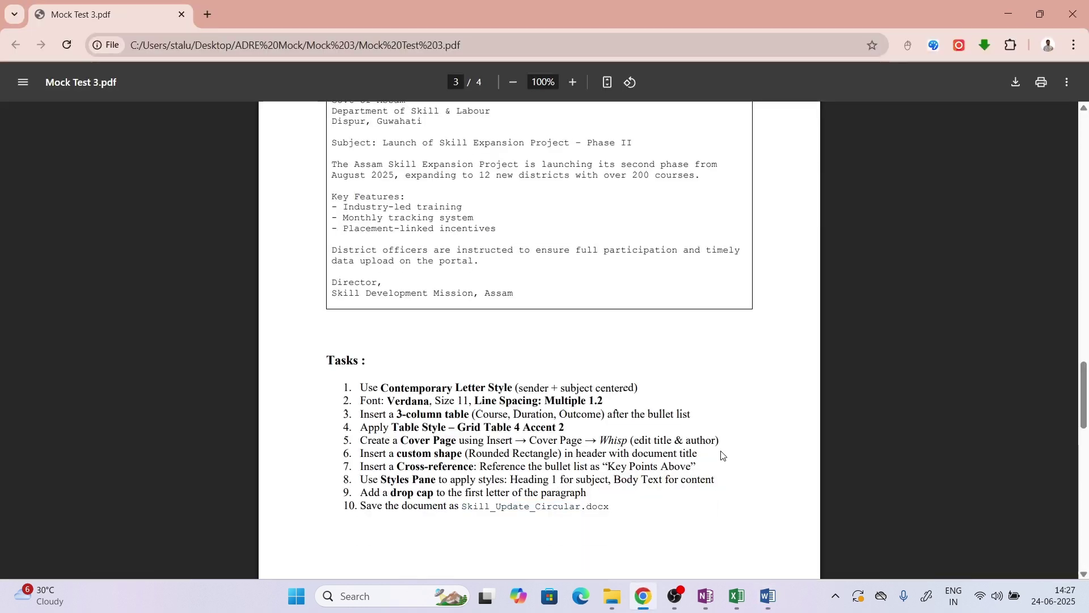
{"action": "scroll", "coordinate": [722, 455], "scroll_direction": "down", "scroll_amount": 1}
{"action": "scroll", "coordinate": [722, 455], "scroll_direction": "down", "scroll_amount": 20}
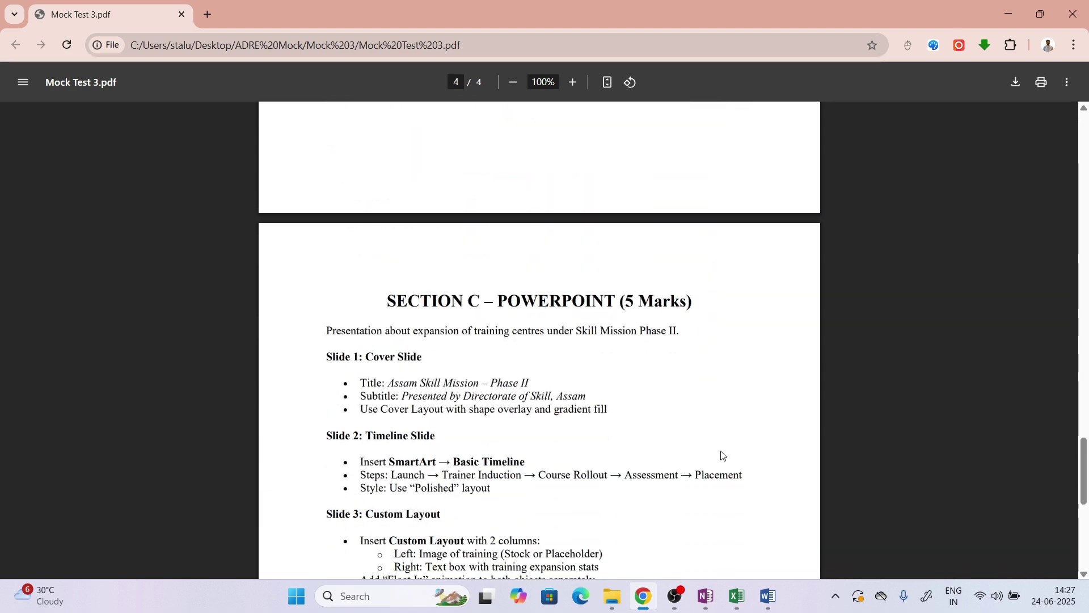
{"action": "scroll", "coordinate": [722, 454], "scroll_direction": "down", "scroll_amount": 5}
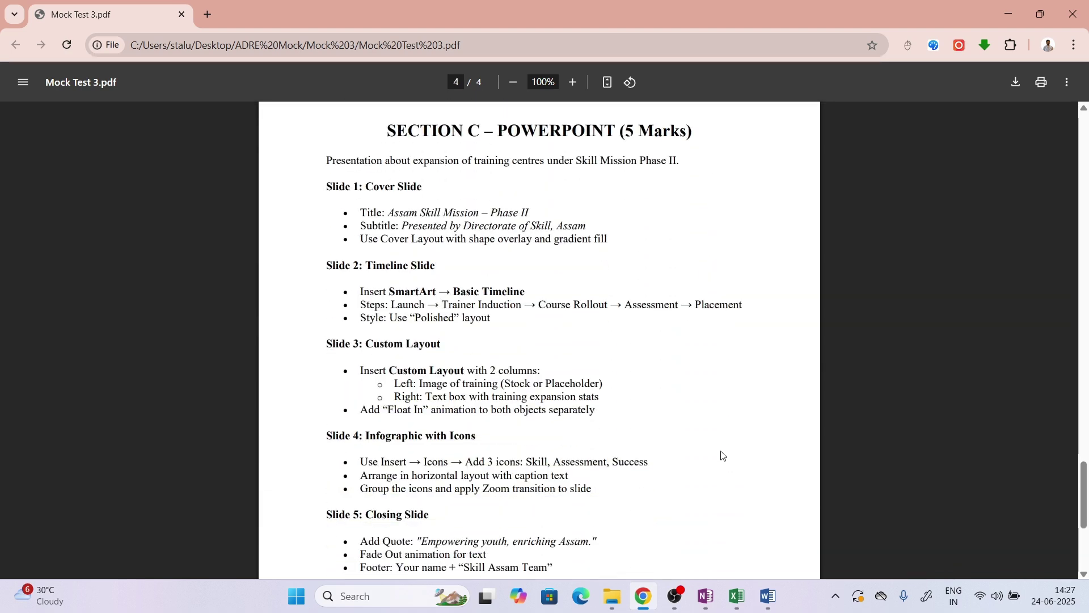
{"action": "scroll", "coordinate": [722, 455], "scroll_direction": "up", "scroll_amount": 1}
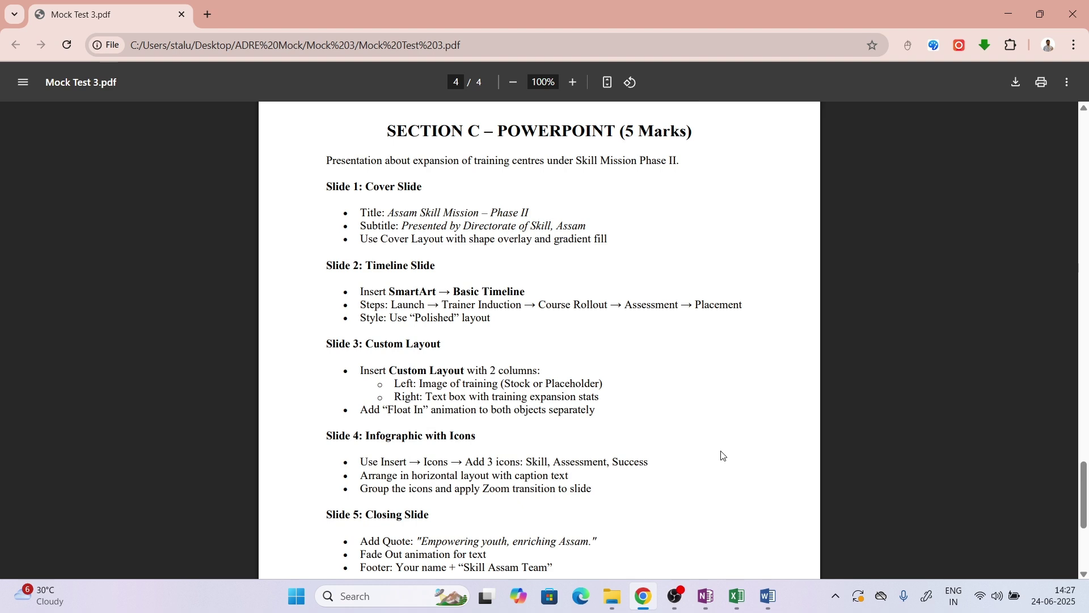
{"action": "scroll", "coordinate": [723, 456], "scroll_direction": "down", "scroll_amount": 3}
{"action": "scroll", "coordinate": [723, 456], "scroll_direction": "up", "scroll_amount": 4}
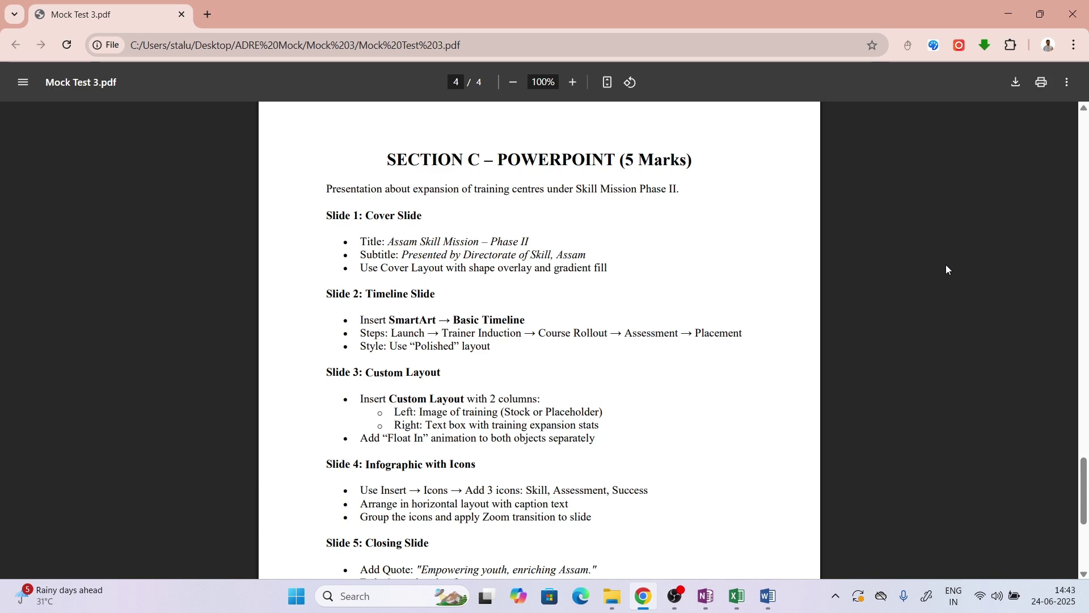
{"action": "scroll", "coordinate": [946, 269], "scroll_direction": "down", "scroll_amount": 1}
{"action": "scroll", "coordinate": [947, 269], "scroll_direction": "up", "scroll_amount": 1}
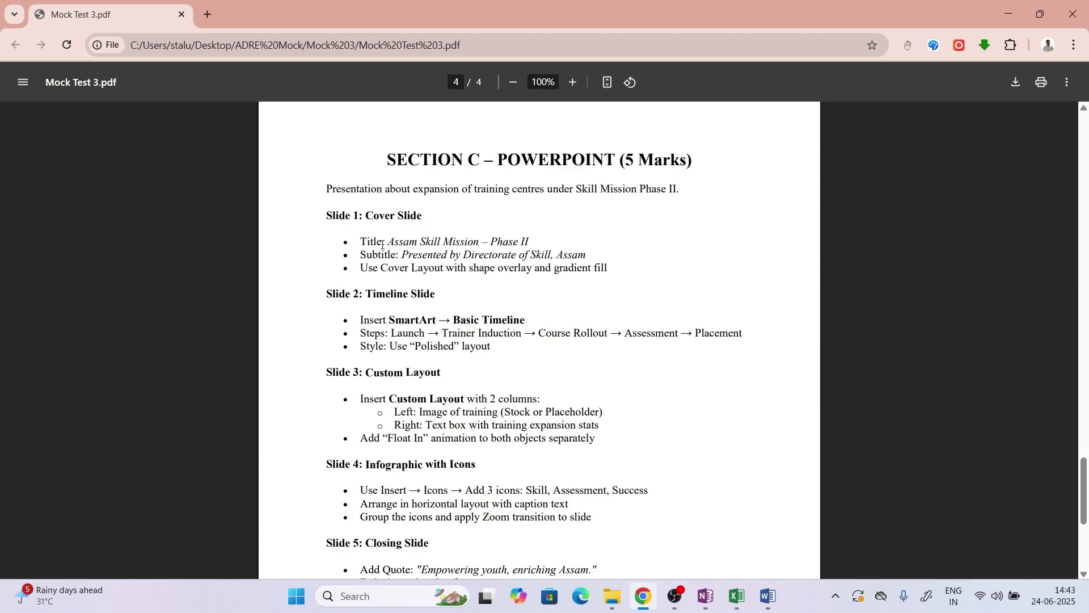
Launch PowerPoint and start a new Blank Presentation
{"action": "left_click", "coordinate": [399, 594]}
{"action": "type", "text": "power"}
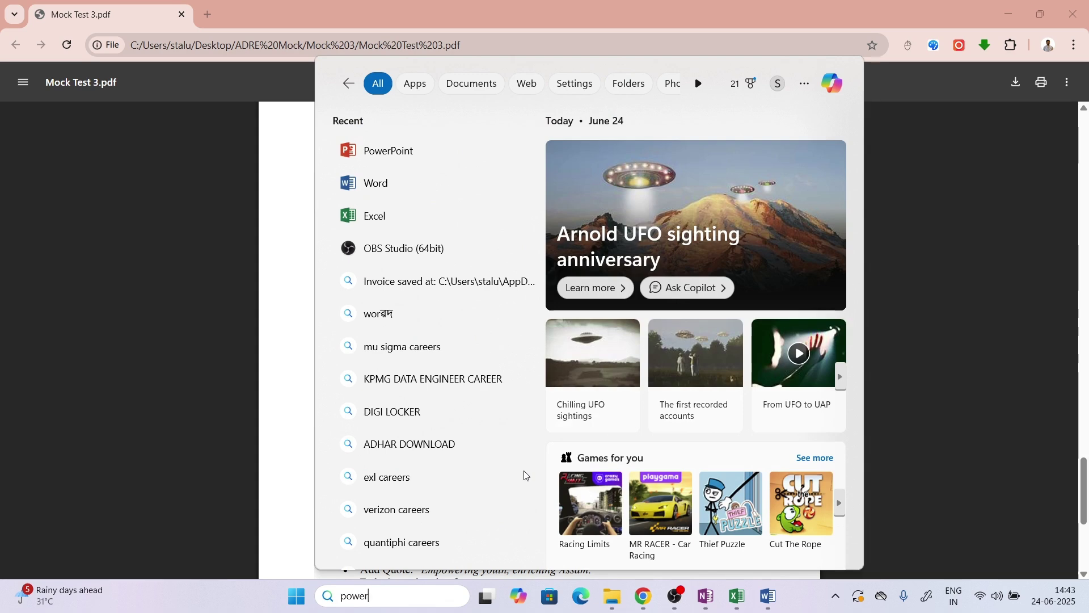
{"action": "key", "text": "Return"}
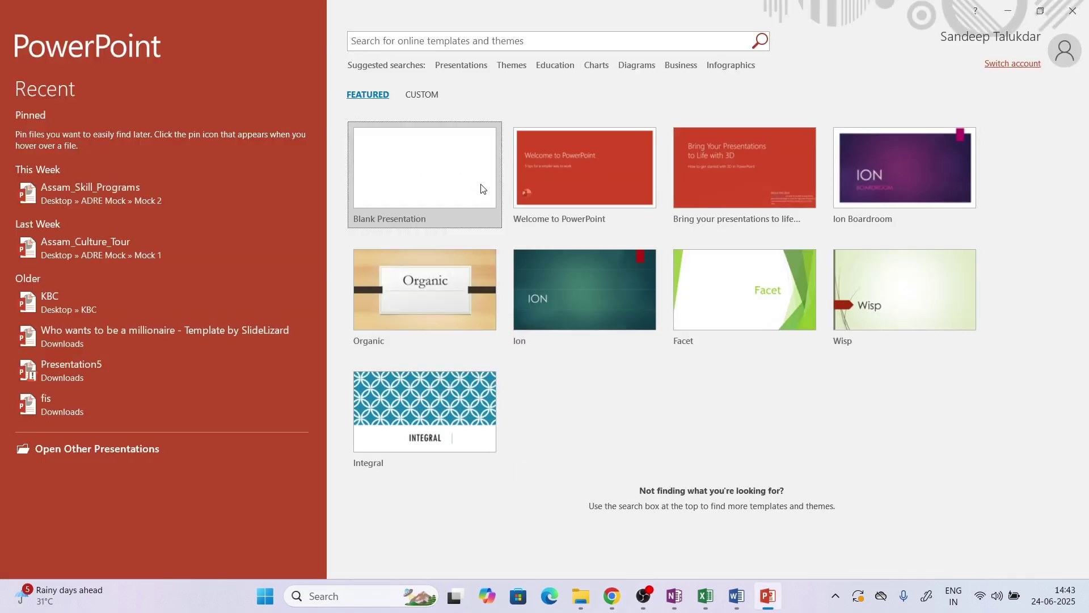
{"action": "left_click", "coordinate": [469, 170]}
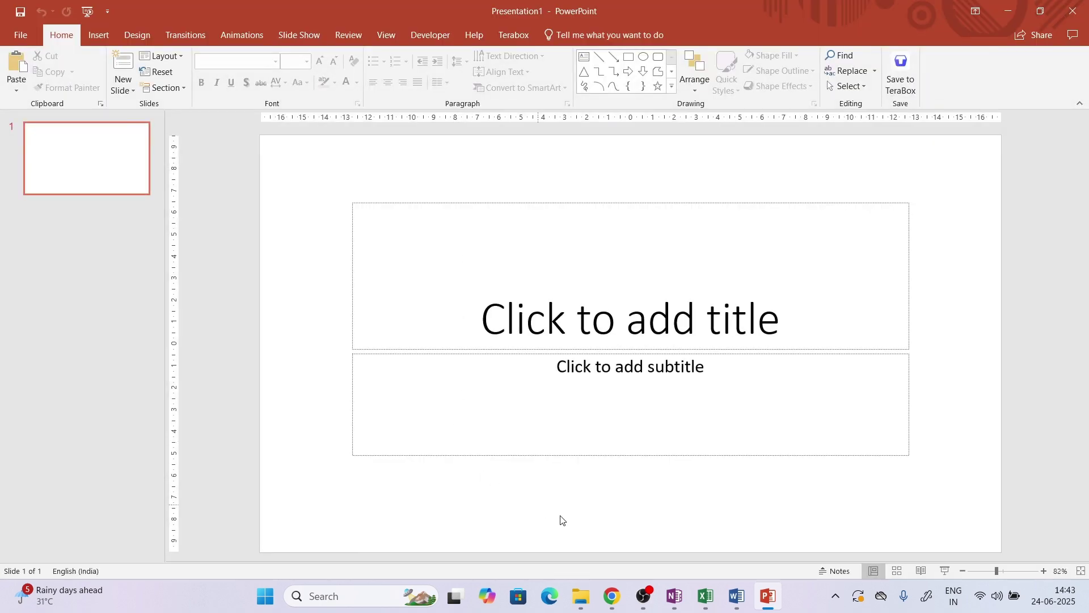
Copy 'Assam Skill Mission – Phase II' from the PDF into the title placeholder
{"action": "left_click", "coordinate": [613, 596]}
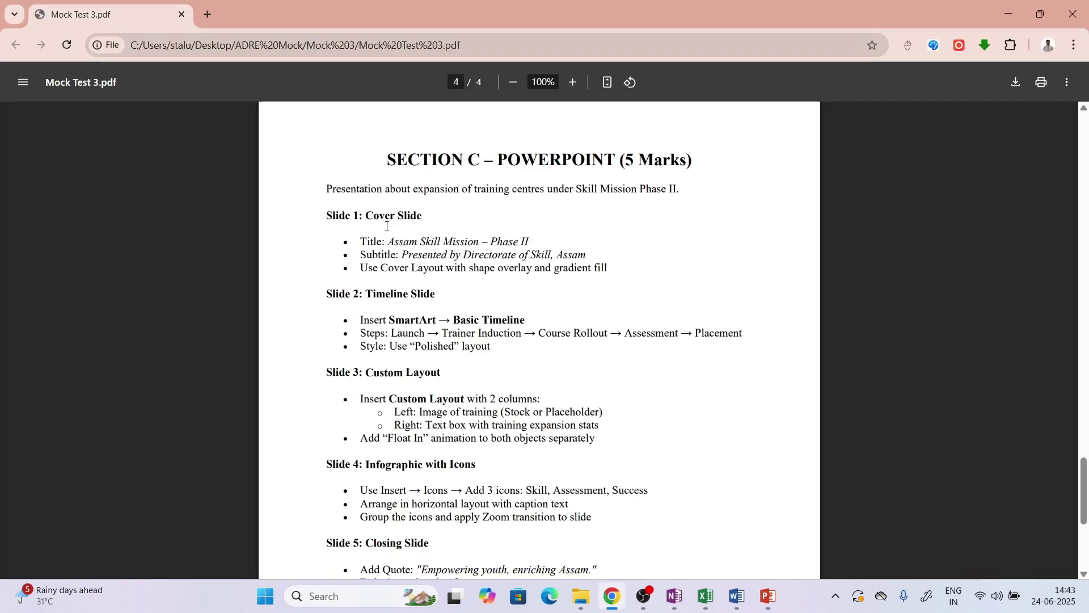
{"action": "left_click_drag", "start_coordinate": [388, 240], "coordinate": [531, 240]}
{"action": "key", "text": "ctrl+c"}
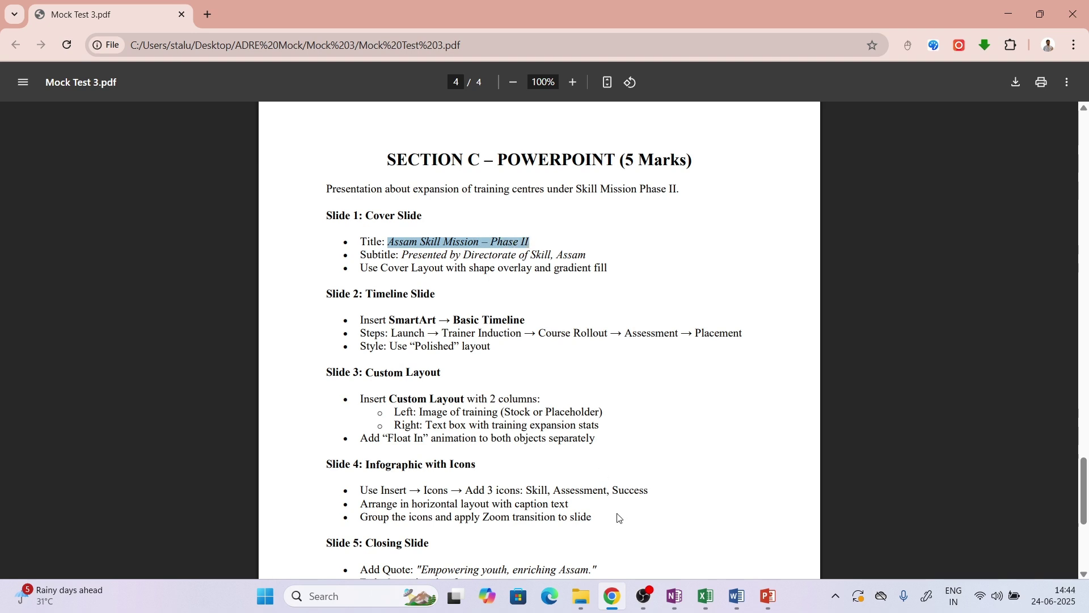
{"action": "left_click", "coordinate": [758, 593]}
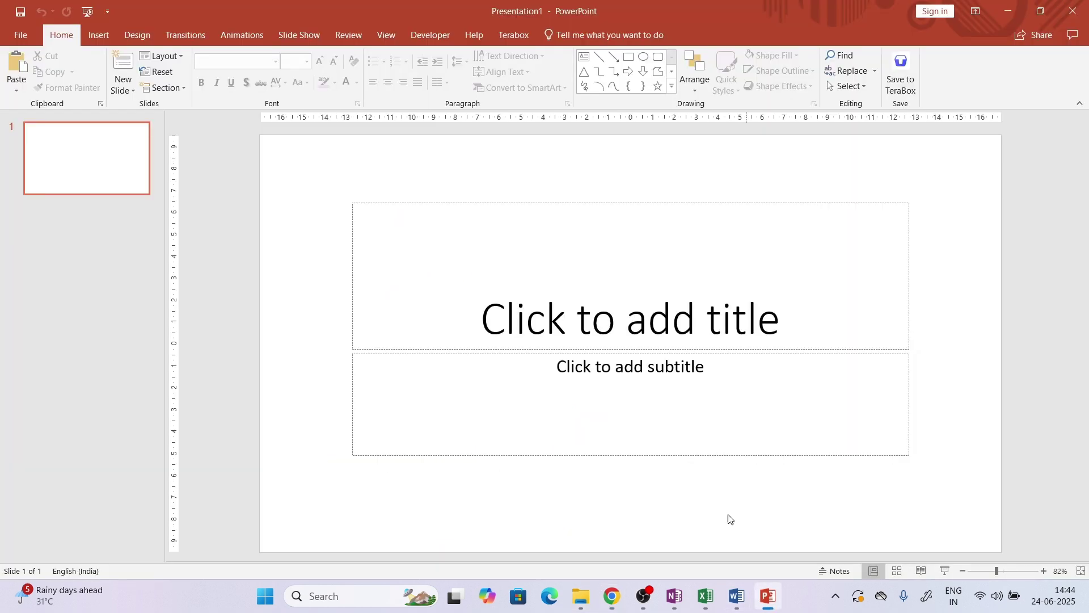
{"action": "left_click", "coordinate": [615, 337]}
{"action": "key", "text": "ctrl+v"}
{"action": "left_click", "coordinate": [627, 479]}
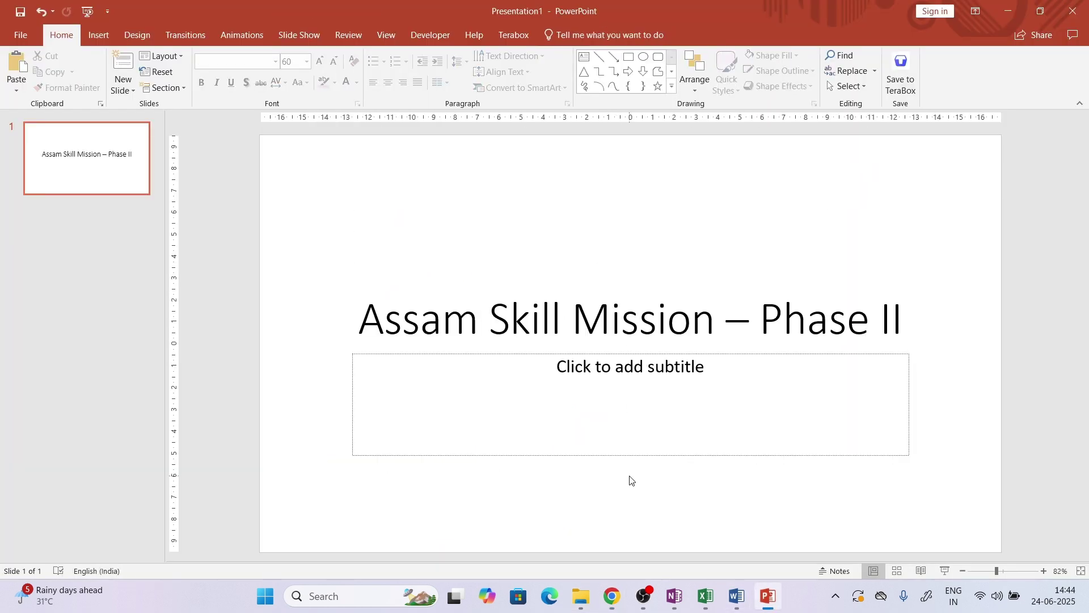
Read the subtitle text in the PDF and place the cursor in the subtitle placeholder
{"action": "left_click", "coordinate": [613, 595]}
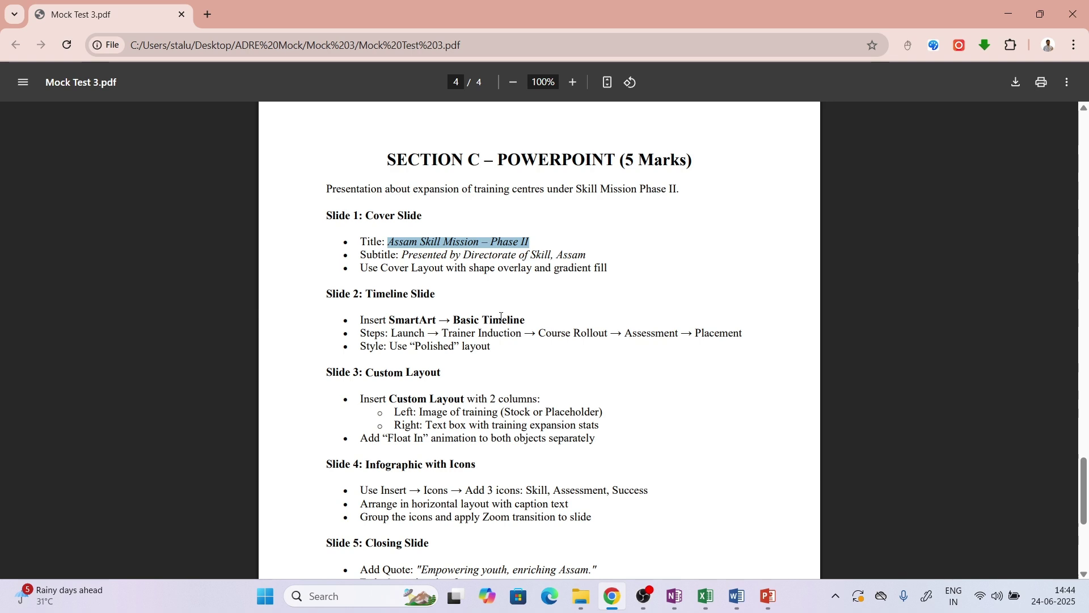
{"action": "left_click", "coordinate": [408, 255]}
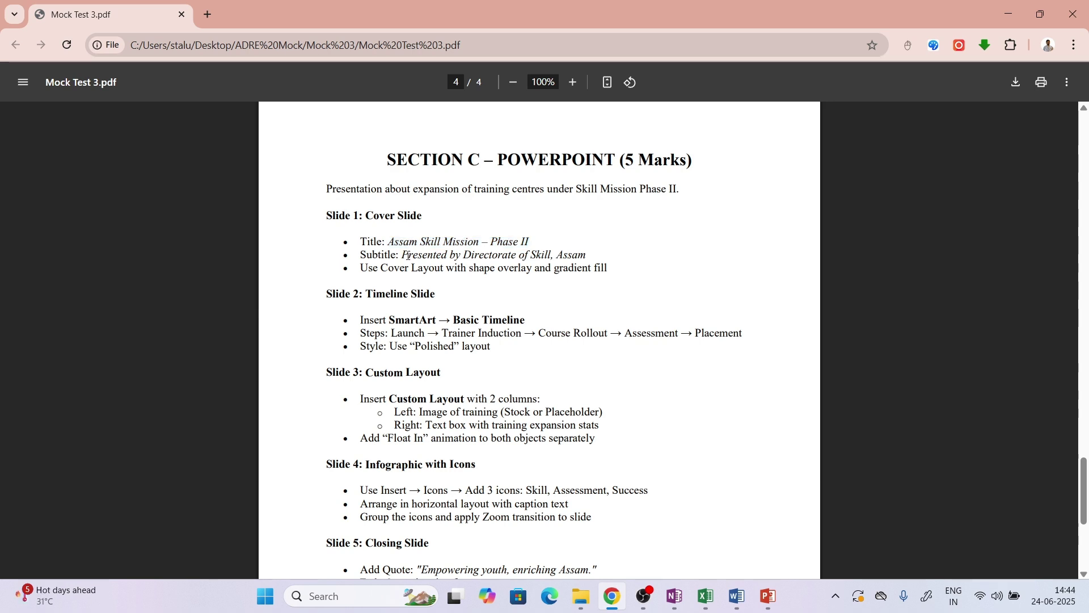
{"action": "left_click_drag", "start_coordinate": [400, 256], "coordinate": [588, 256]}
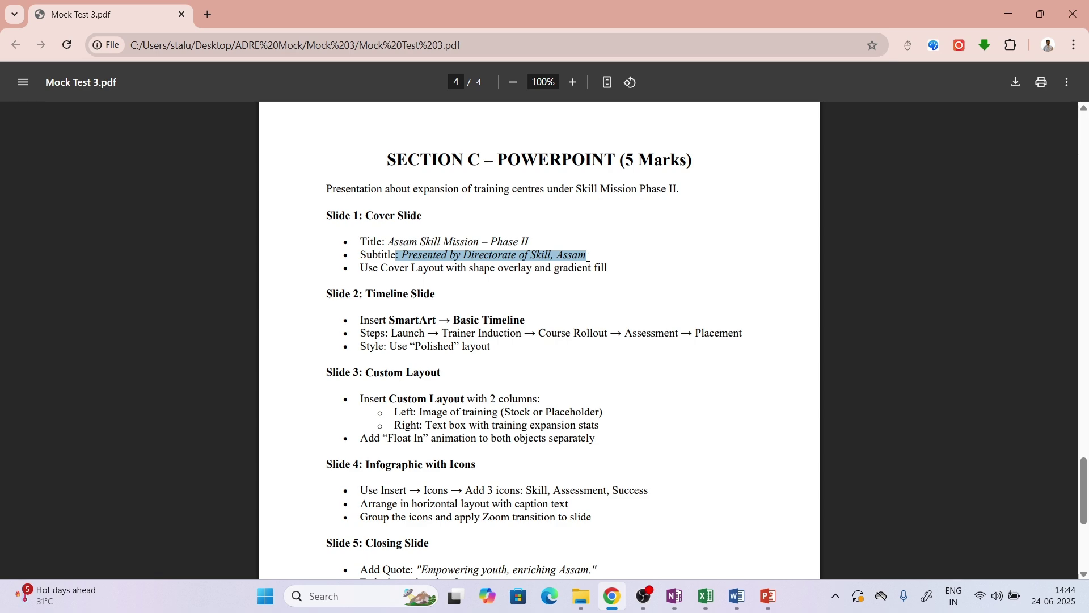
{"action": "left_click", "coordinate": [589, 257]}
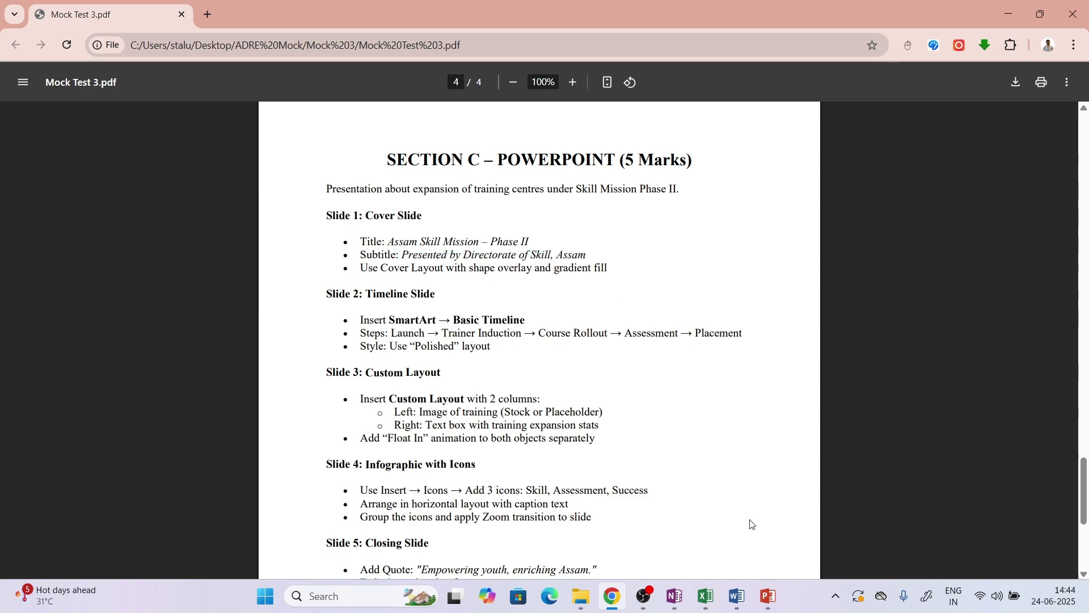
{"action": "left_click", "coordinate": [767, 596]}
{"action": "left_click", "coordinate": [735, 425]}
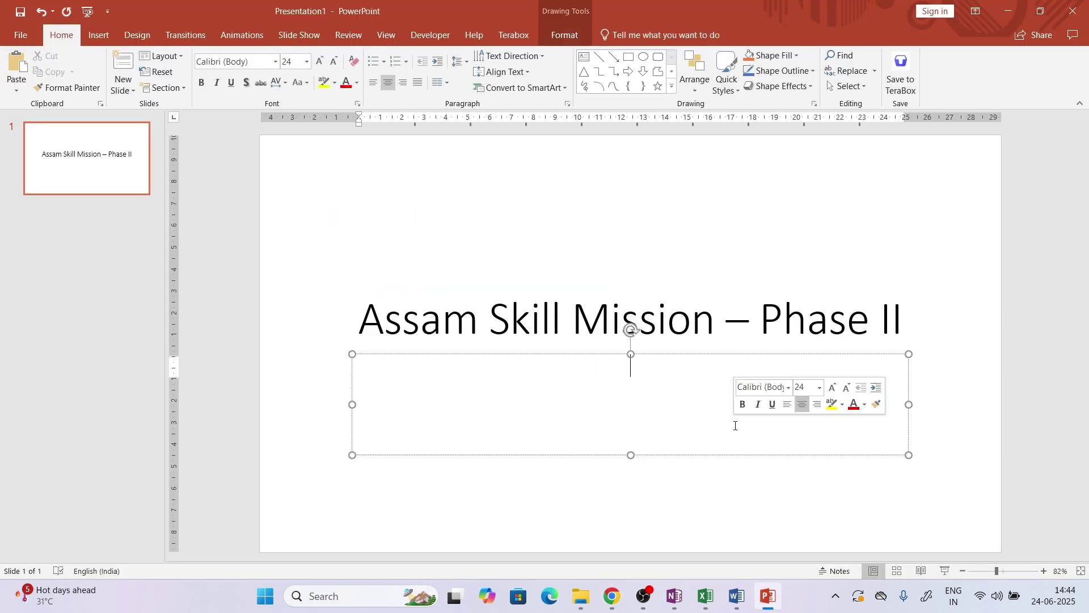